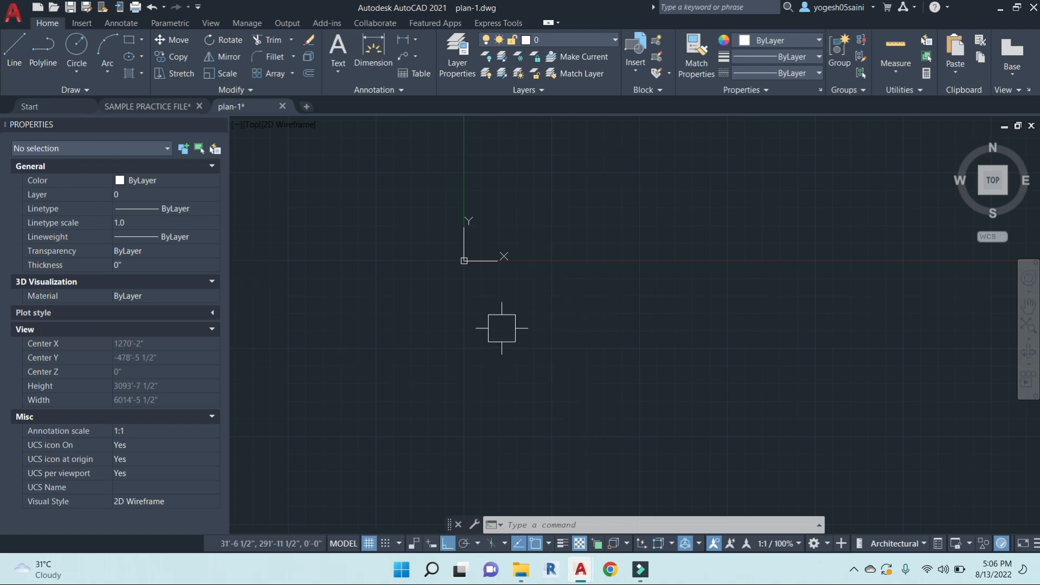
Locate the furnished floor plan in SAMPLE PRACTICE FILE and copy it together with its dimensions and title text
click(145, 106)
scroll(529, 309, up, 8)
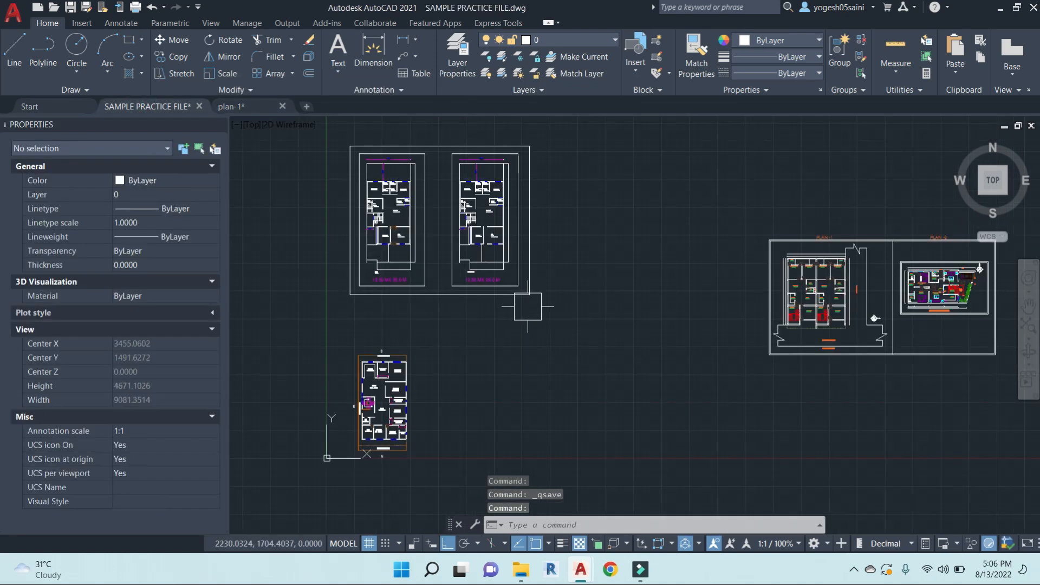
middle_drag(543, 357, 476, 332)
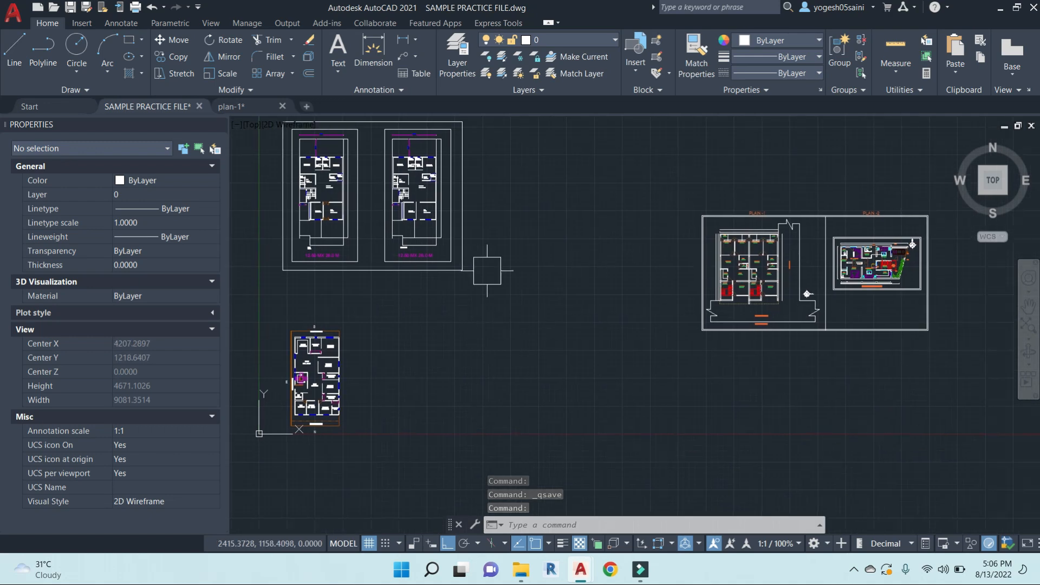
middle_drag(890, 390, 829, 408)
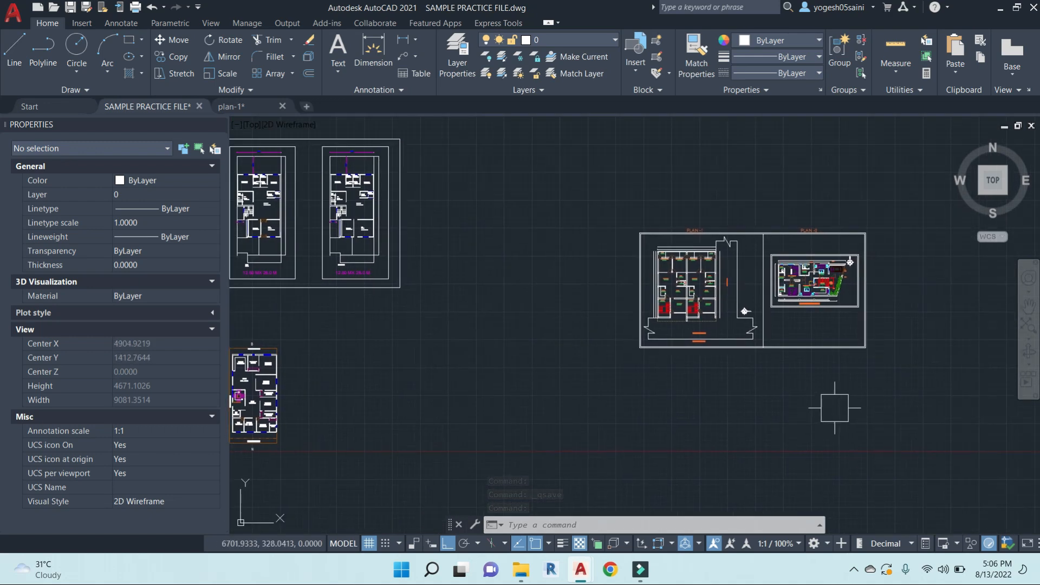
click(870, 397)
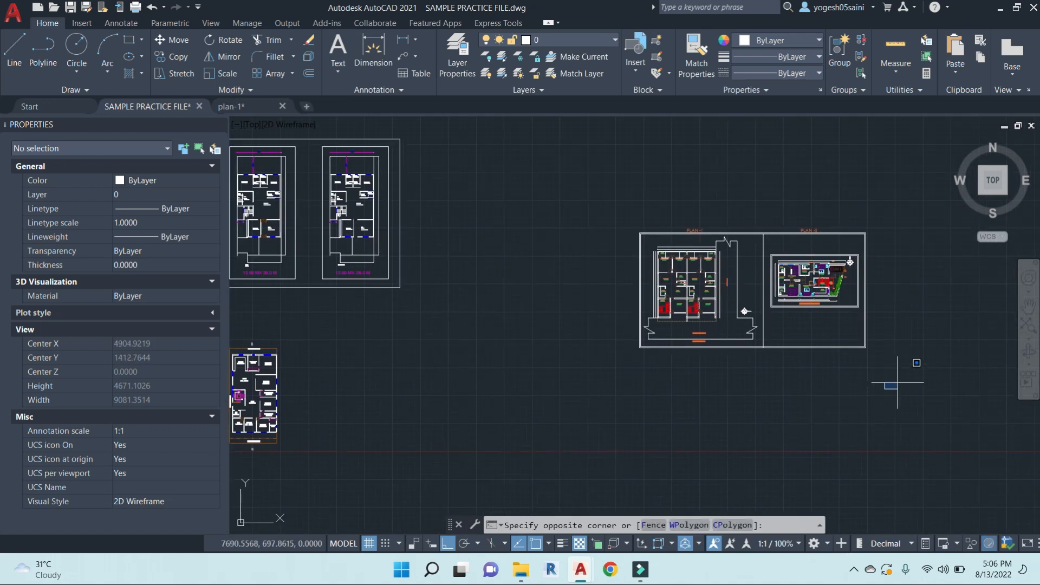
key(Escape)
scroll(512, 252, down, 2)
middle_drag(506, 290, 629, 355)
middle_drag(496, 199, 674, 356)
scroll(598, 226, down, 3)
middle_drag(593, 147, 599, 262)
scroll(598, 240, up, 4)
scroll(543, 296, up, 8)
scroll(596, 368, down, 2)
click(598, 369)
click(417, 147)
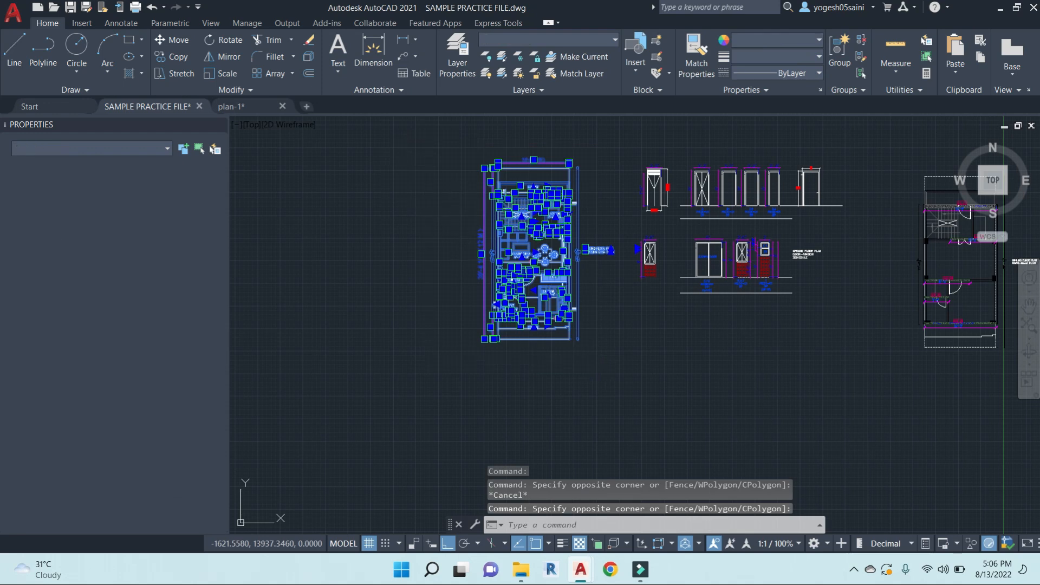
key(ctrl+c)
Paste the copied floor plan into the plan-1 drawing, above the X axis
click(255, 103)
key(ctrl+v)
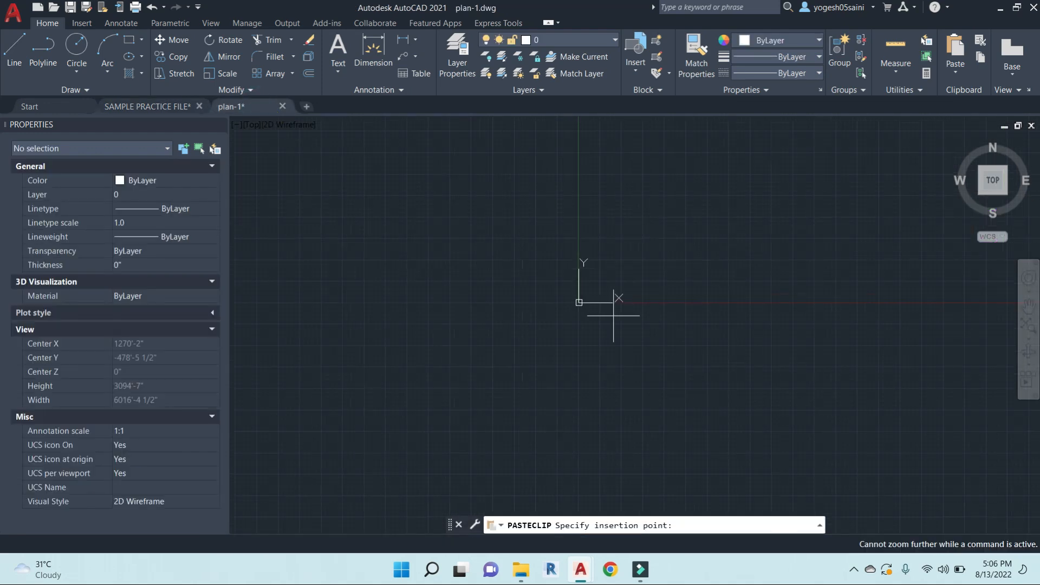
scroll(497, 285, up, 4)
click(445, 299)
middle_drag(566, 321, 600, 326)
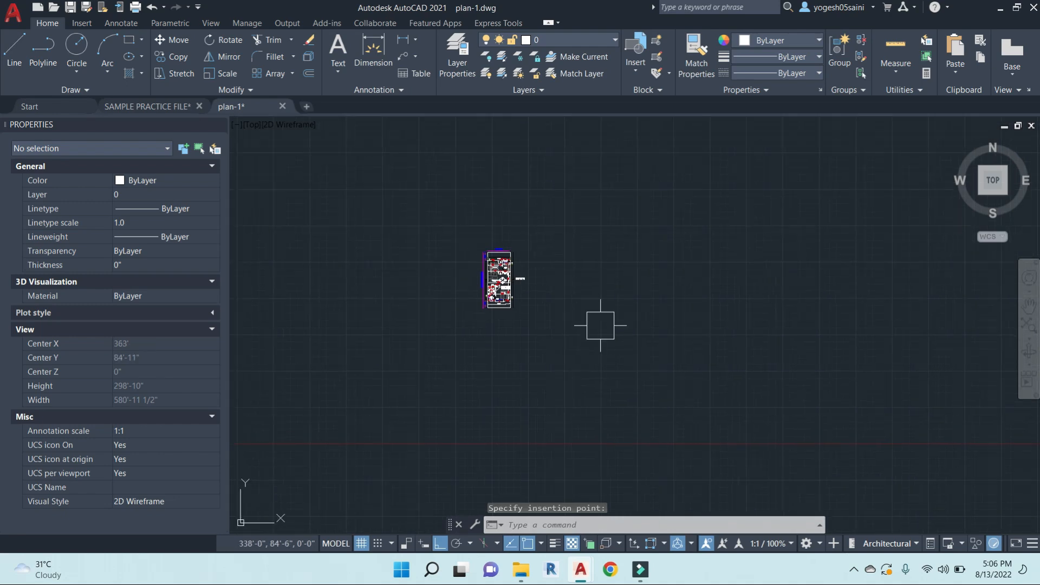
Review the full list of layers brought into plan-1 with the pasted floor plan
click(602, 42)
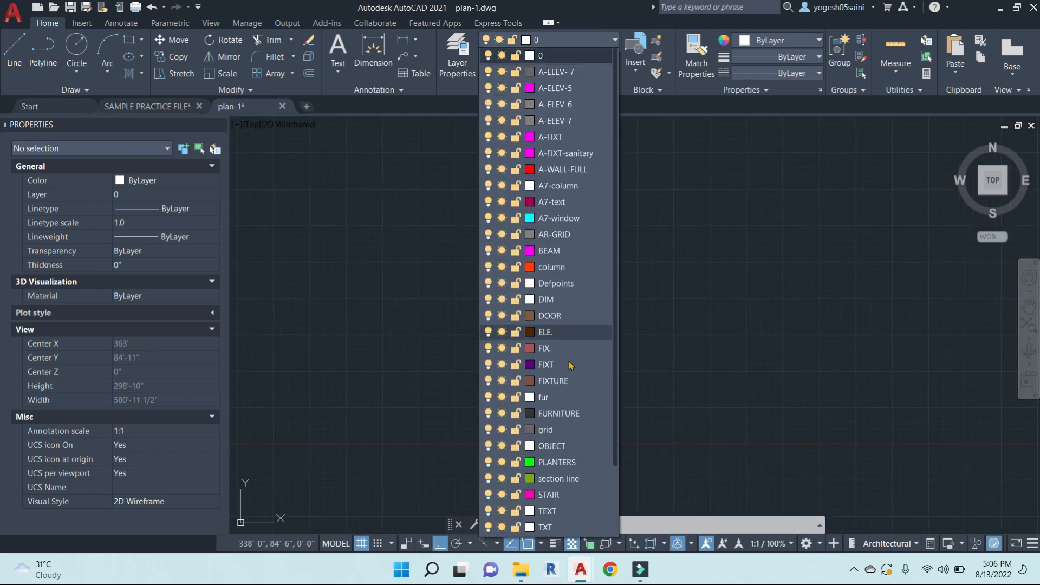
scroll(566, 455, down, 2)
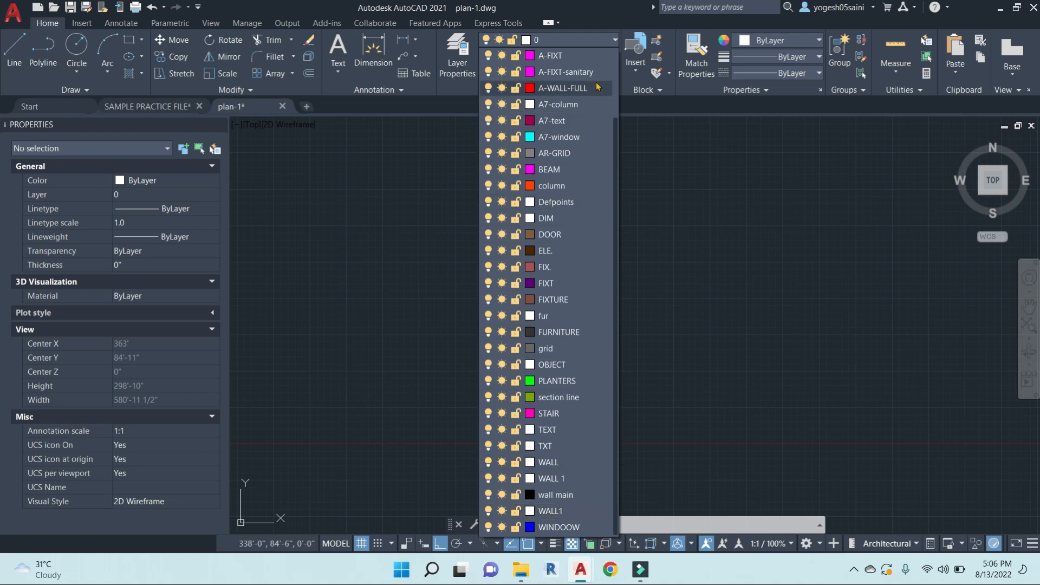
key(Escape)
key(Escape)
key(Escape)
Erase the entire pasted floor plan from plan-1
click(583, 371)
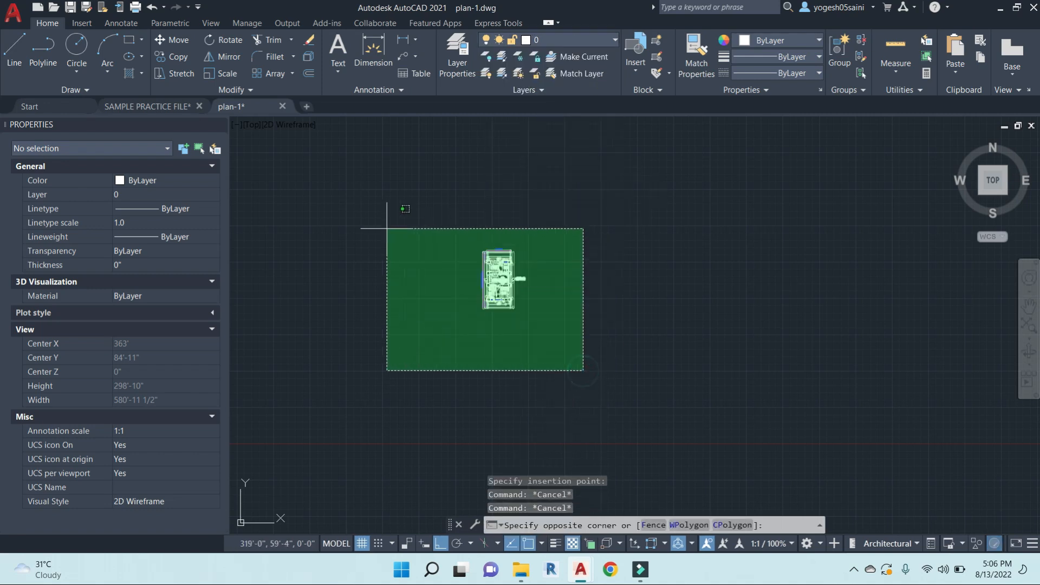
click(387, 228)
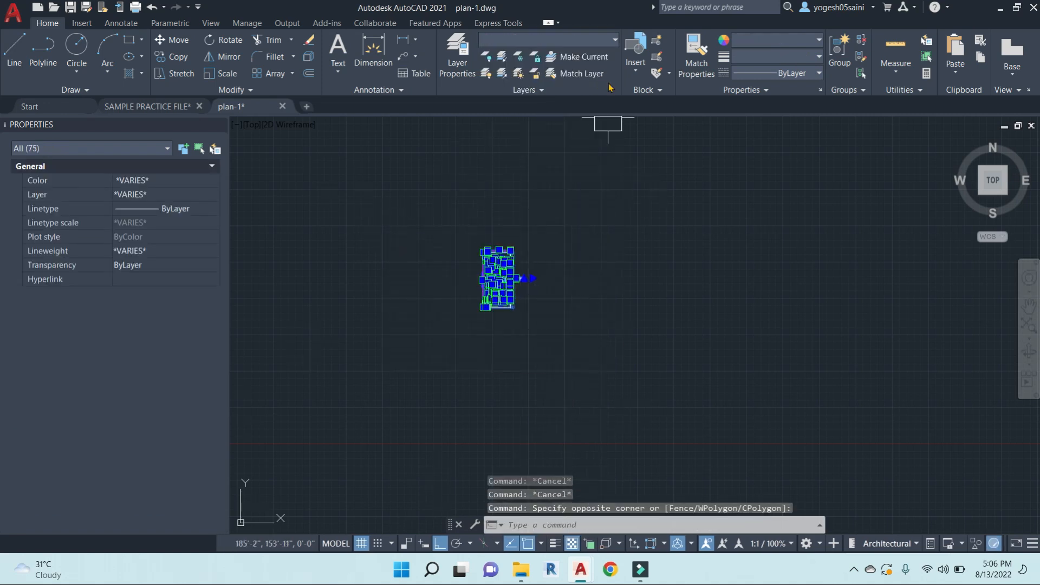
text(E)
key(Return)
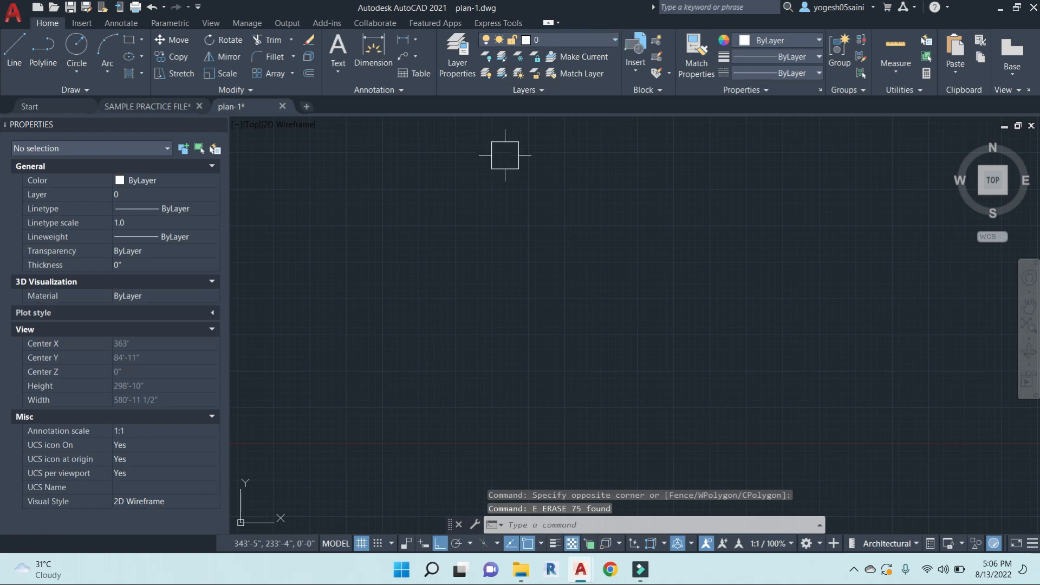
Check which layers the drawing contains after the floor plan is erased
click(602, 40)
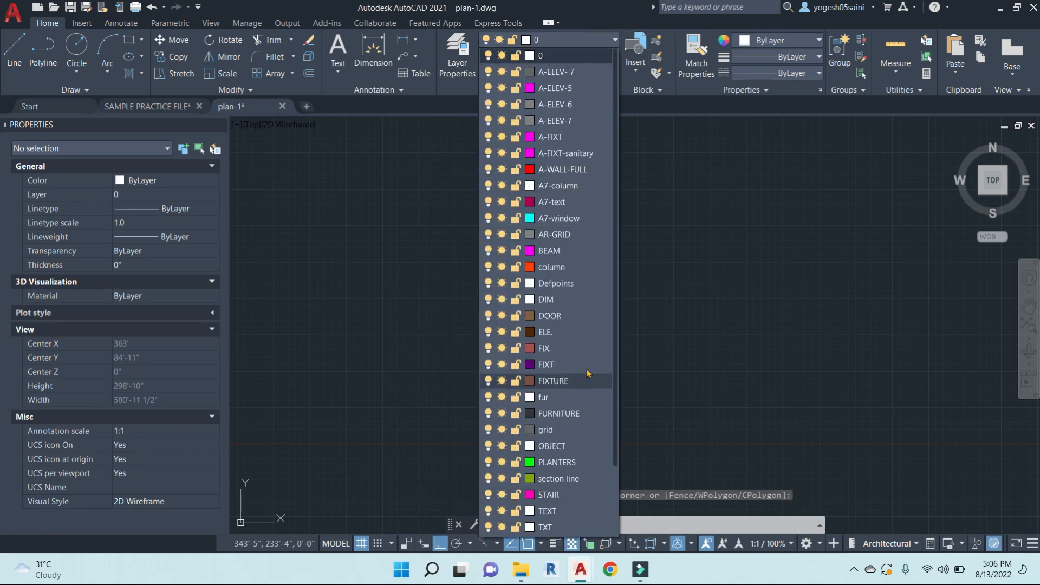
key(Escape)
key(Escape)
Undo the erasure of the floor plan
key(ctrl+z)
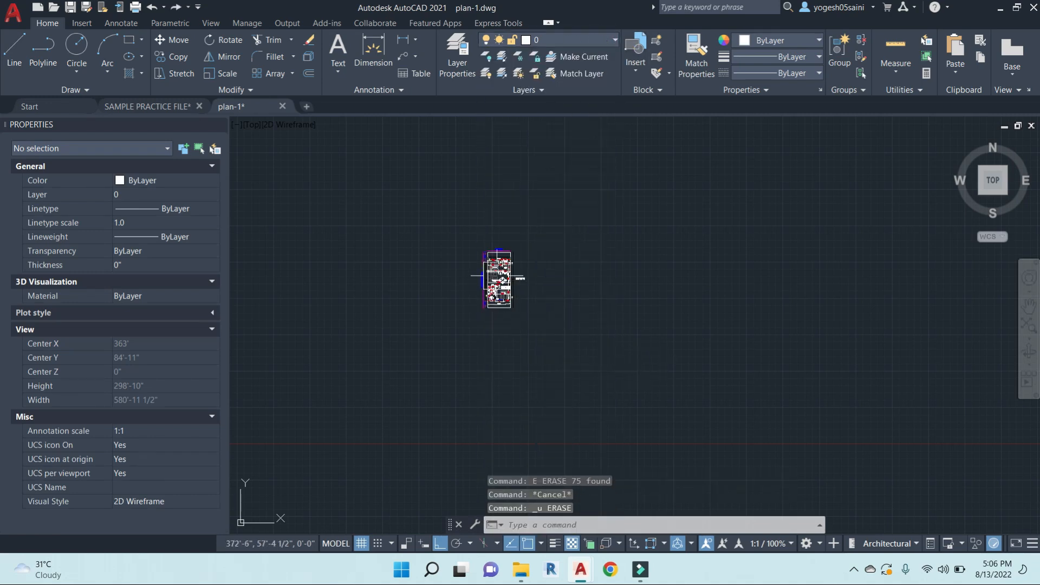
scroll(496, 271, up, 4)
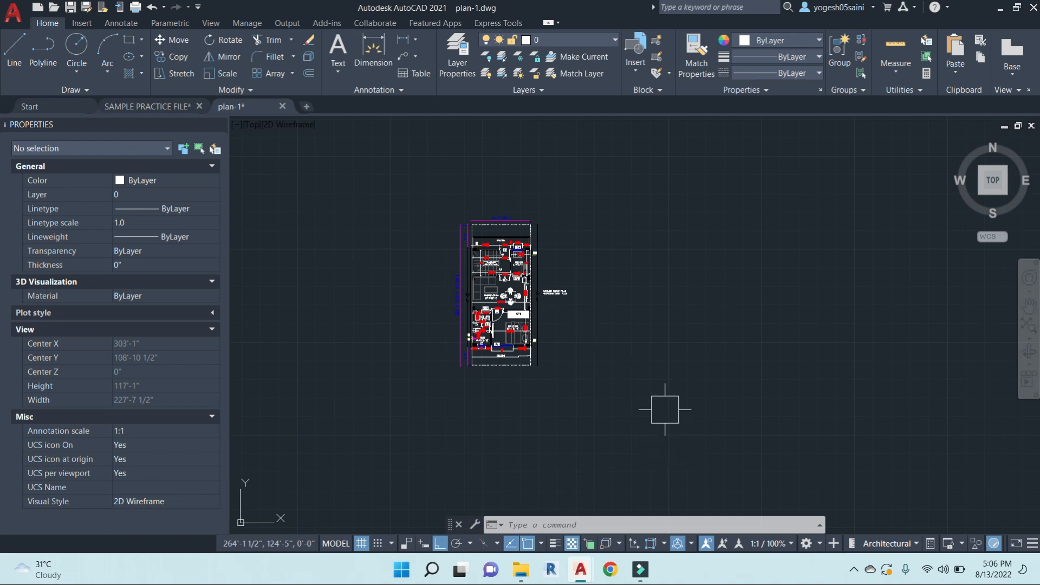
key(Escape)
scroll(441, 235, down, 2)
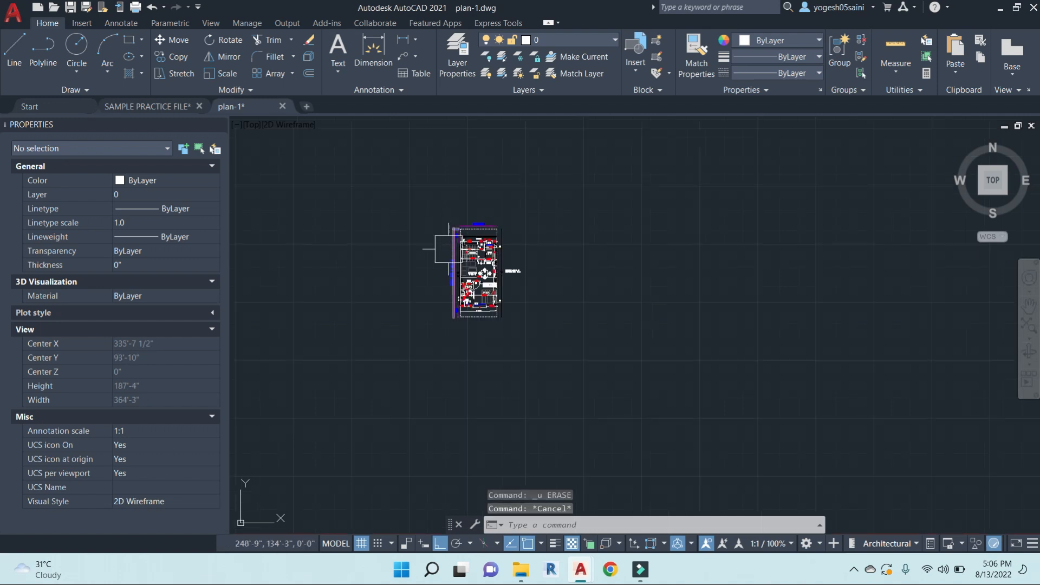
Configure the drawing units to Architectural length with 0'-0 1/2" precision, after trying the Decimal type
middle_drag(571, 309, 523, 332)
key(Escape)
key(Escape)
text(UN)
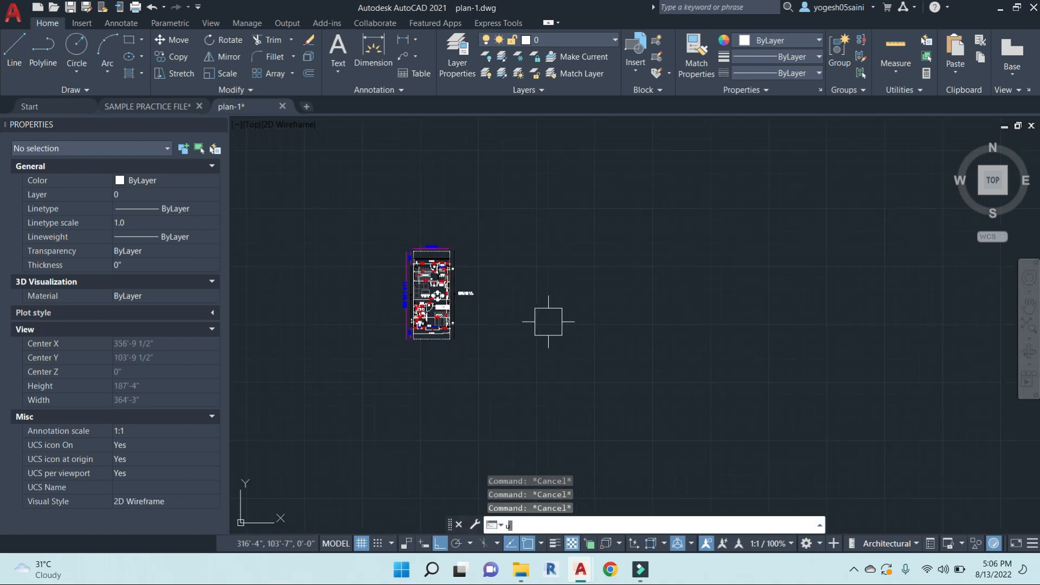
key(Return)
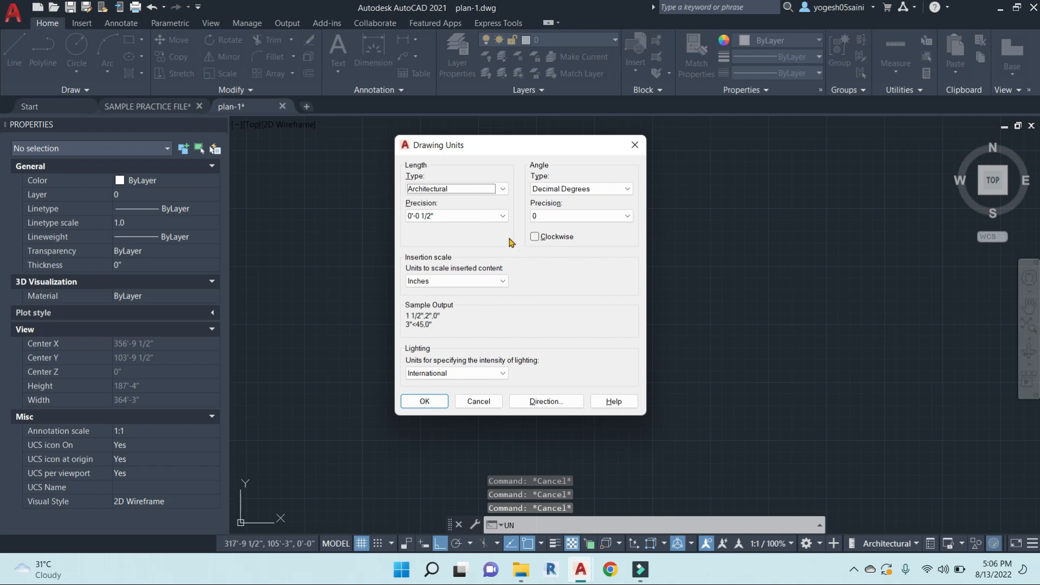
click(501, 188)
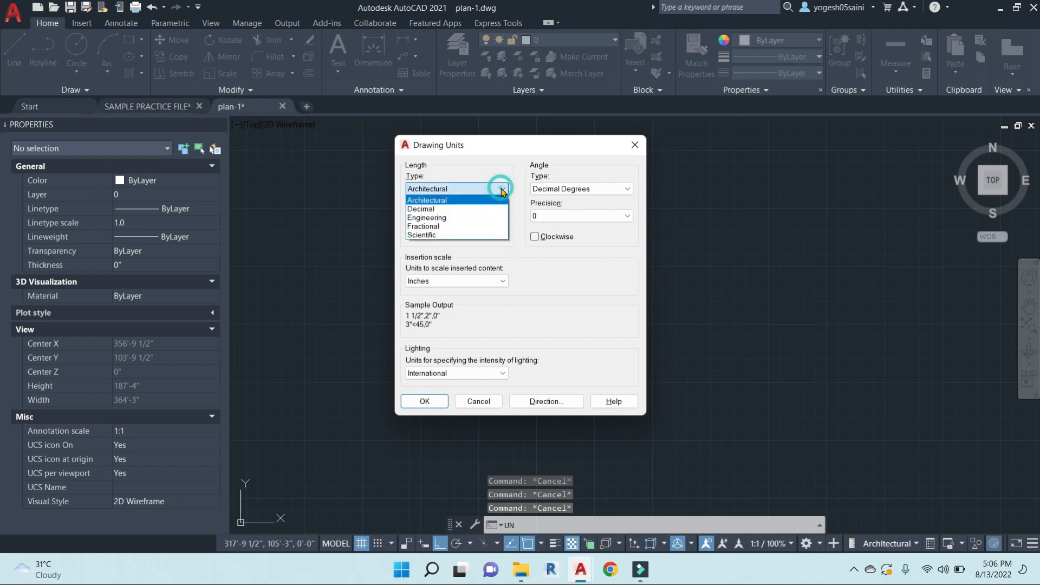
click(428, 210)
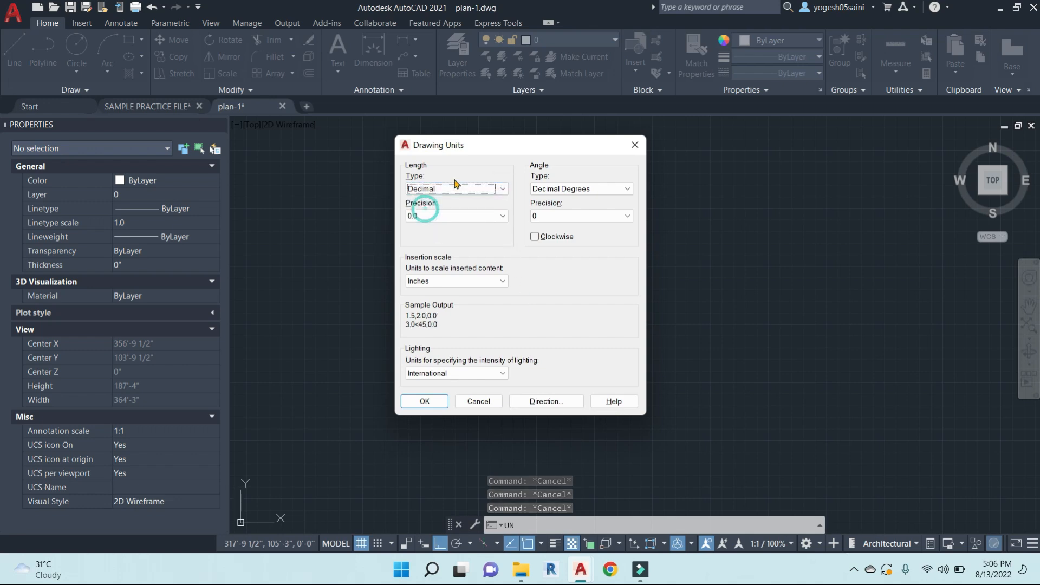
click(501, 189)
click(451, 202)
click(498, 215)
click(427, 237)
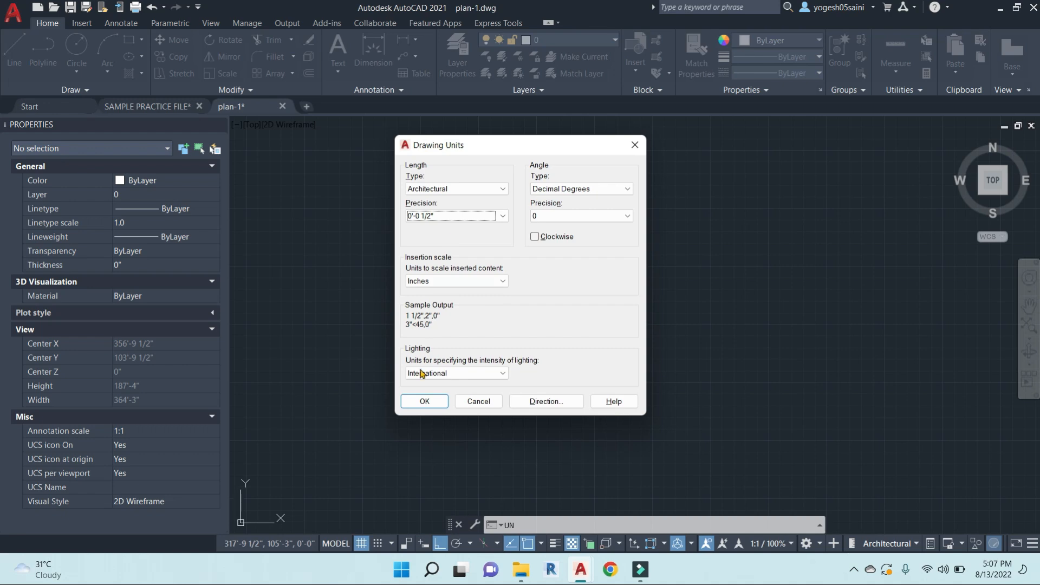
click(425, 401)
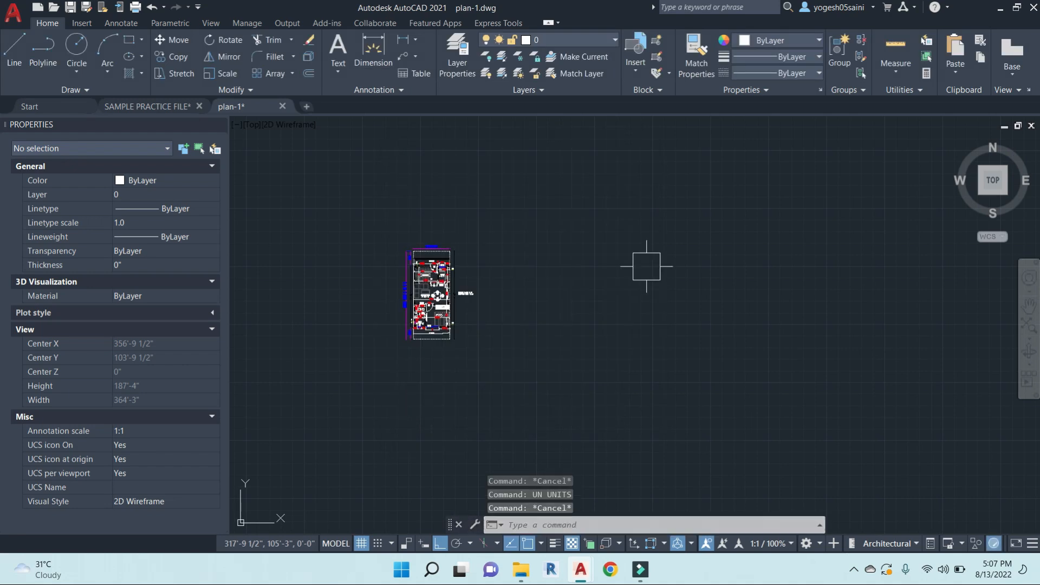
Open the Dimension Style Manager and preview the available styles, including STANDARD$0 and ELECT
text(d)
key(Return)
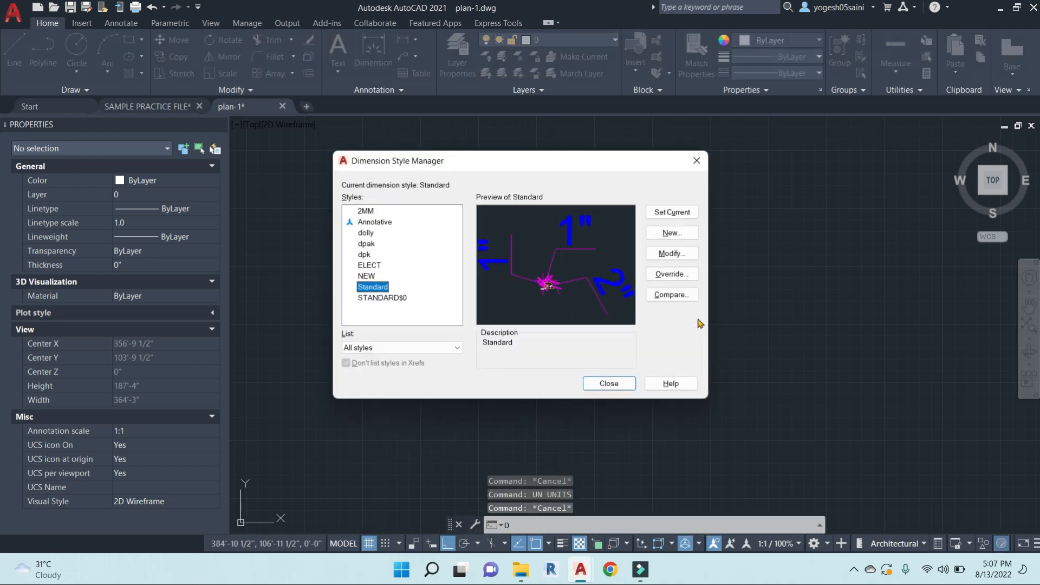
click(367, 234)
click(367, 244)
click(362, 276)
click(362, 295)
click(362, 305)
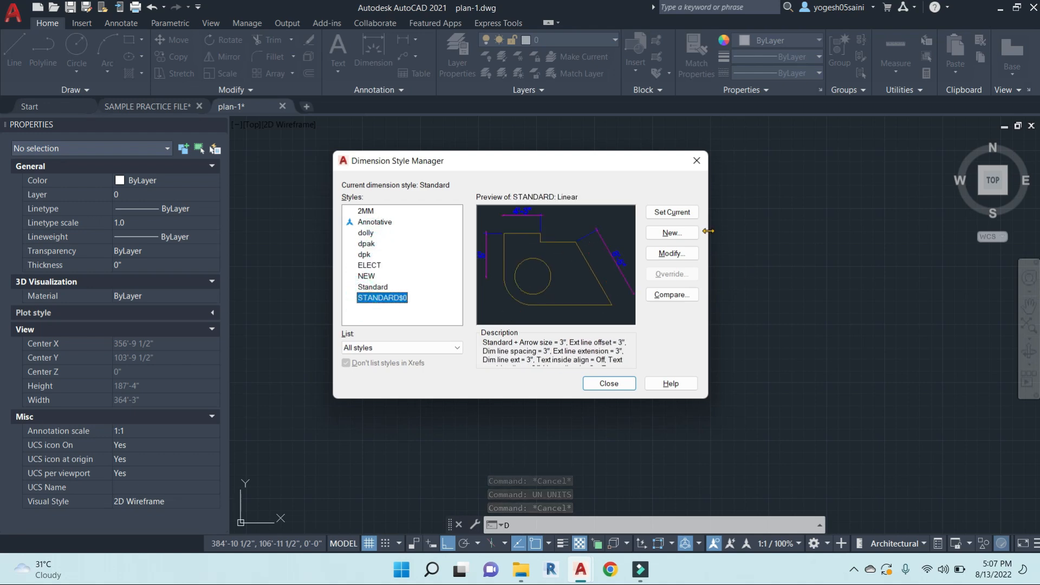
click(371, 264)
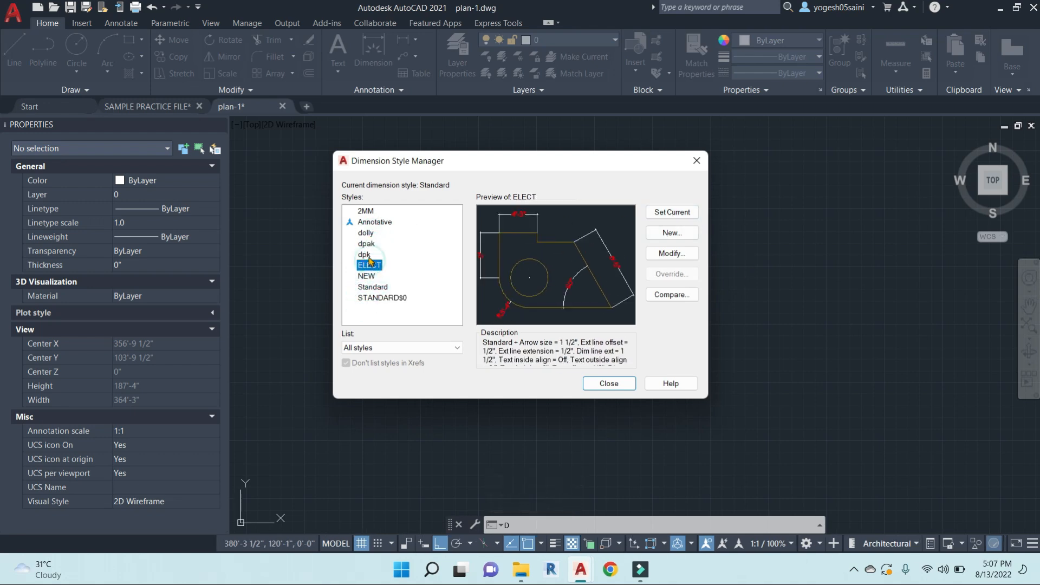
Inspect the primary units and unit format options of the 2MM dimension style, then close the style dialogs without changes
click(365, 211)
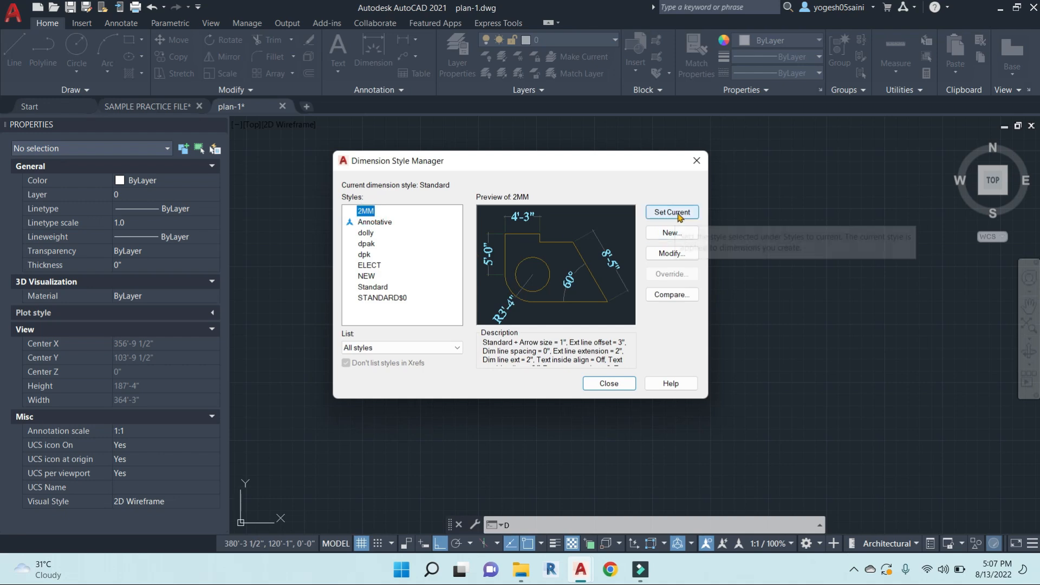
click(670, 253)
click(500, 135)
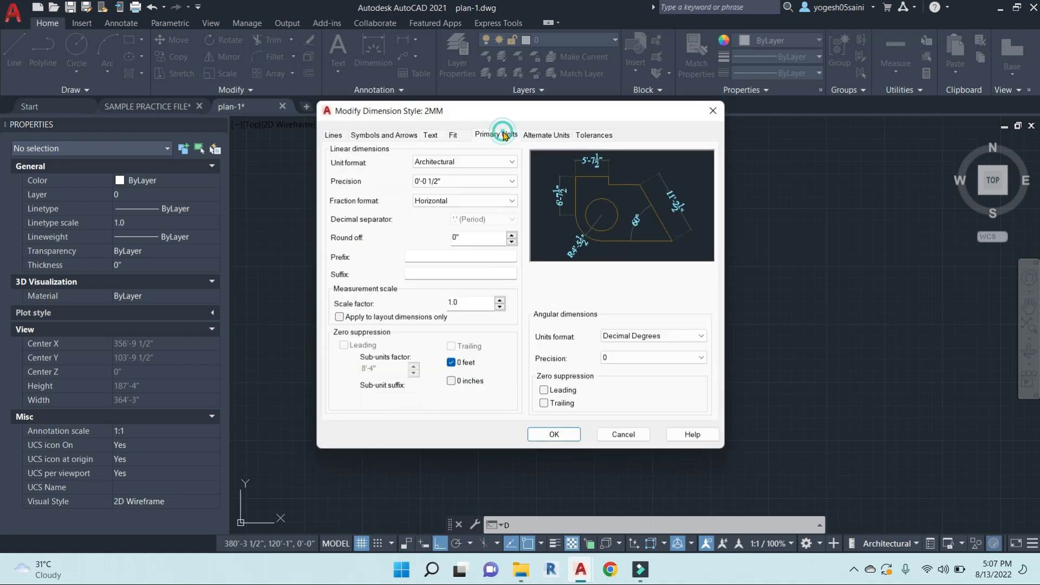
click(482, 162)
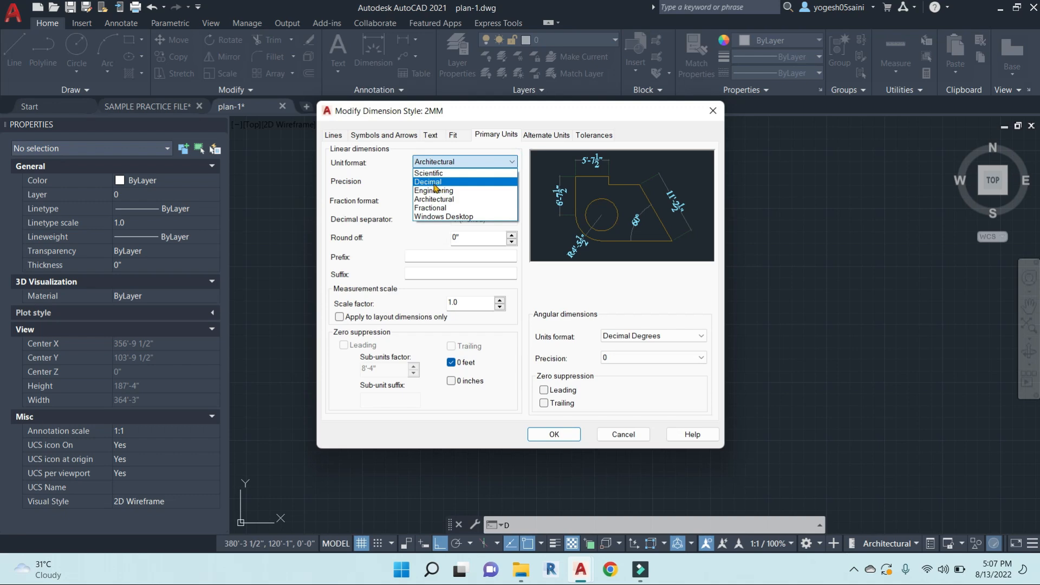
click(493, 149)
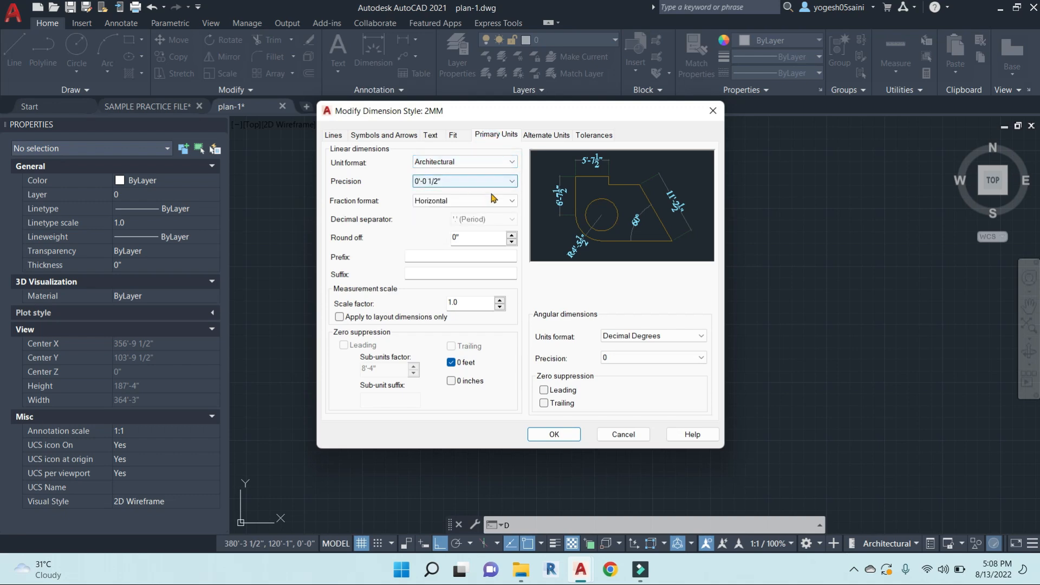
click(713, 110)
key(Escape)
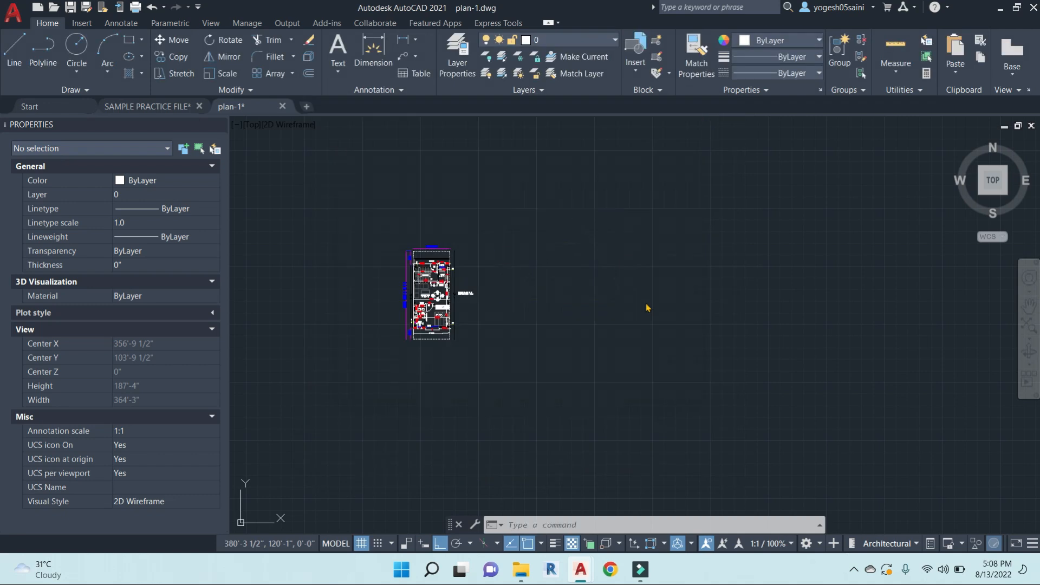
Draw a vertical line 45' long in the empty space to the right of the floor plan
mouse_move(507, 286)
middle_down()
mouse_move(492, 287)
mouse_move(504, 298)
middle_up()
key(Escape)
key(Escape)
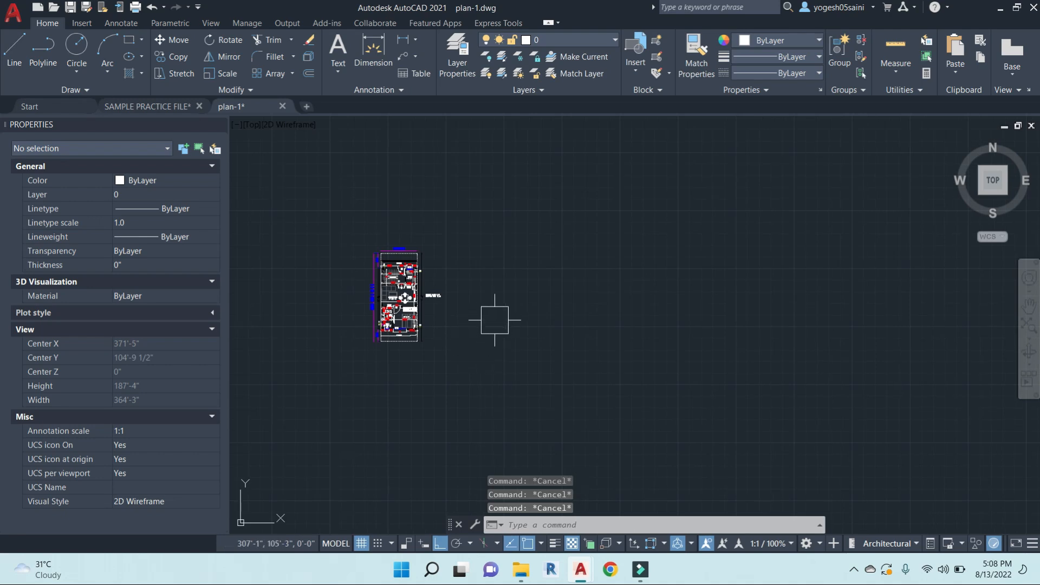
text(l)
key(Return)
click(568, 325)
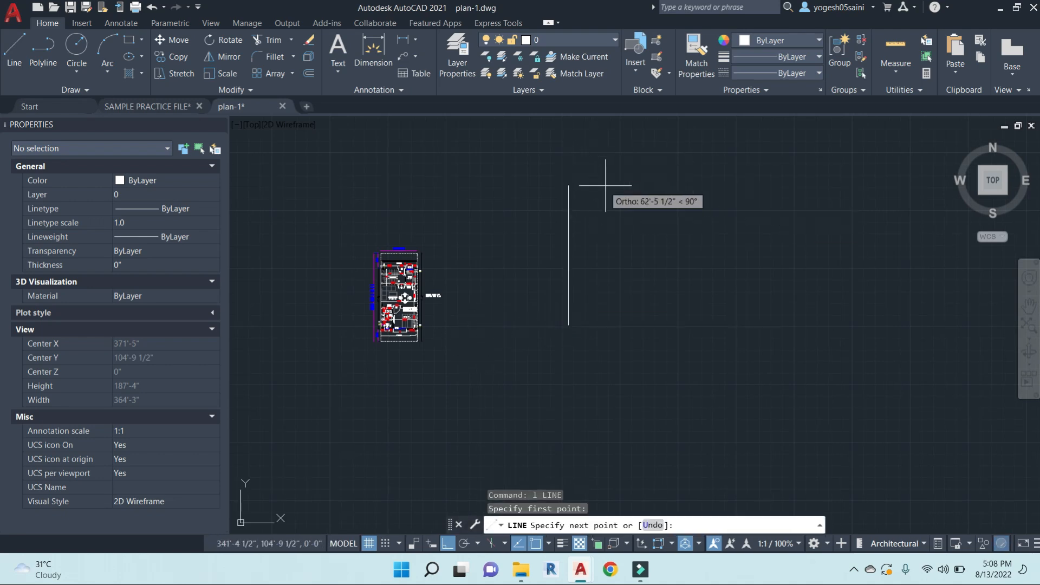
text(45')
key(Return)
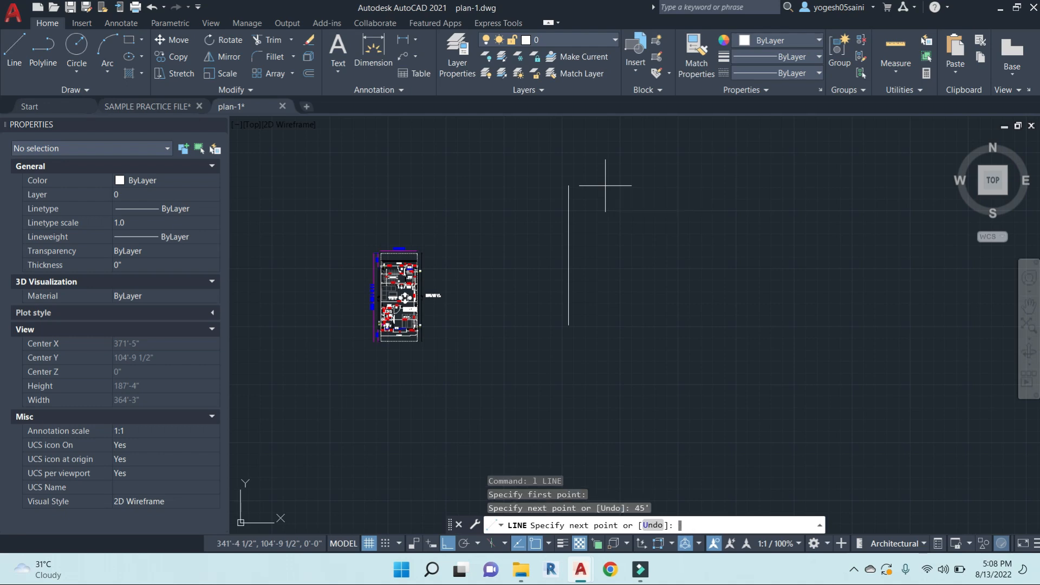
key(Return)
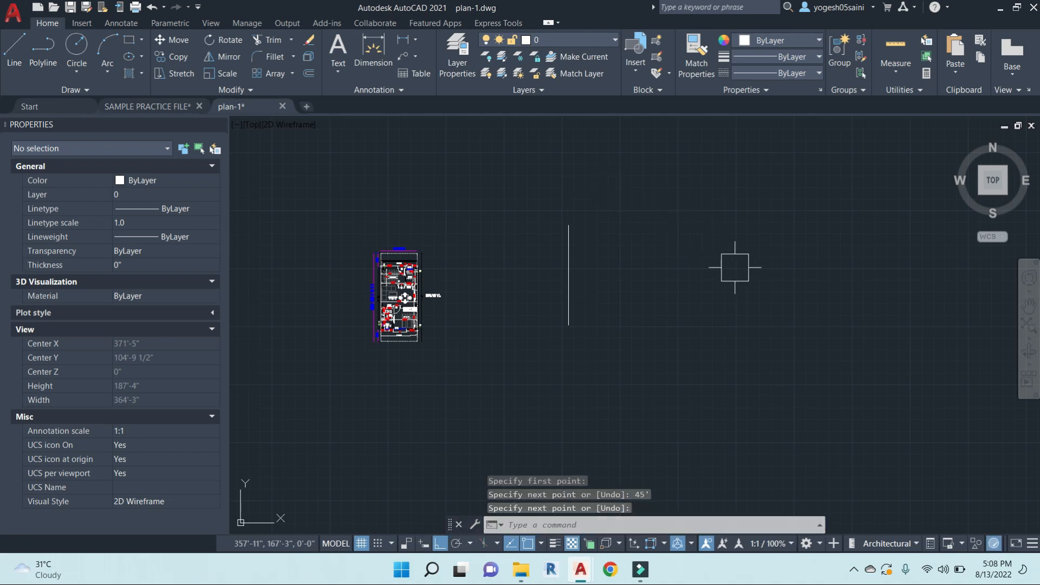
key(Escape)
Draw the outline's 60' top edge from the vertical line's upper end, followed by a 45' right edge downward
text(l)
key(Return)
click(565, 222)
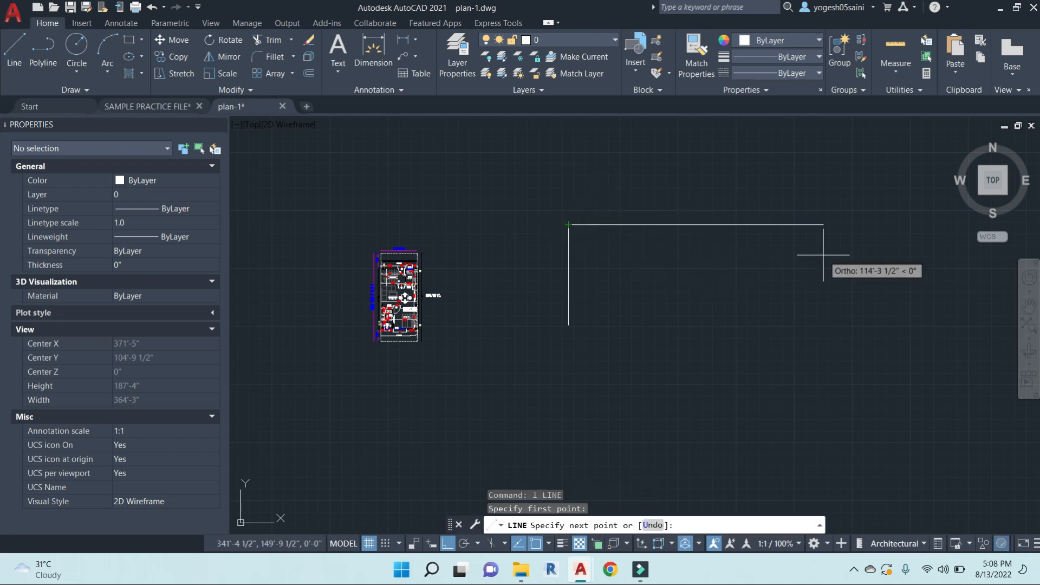
key(Return)
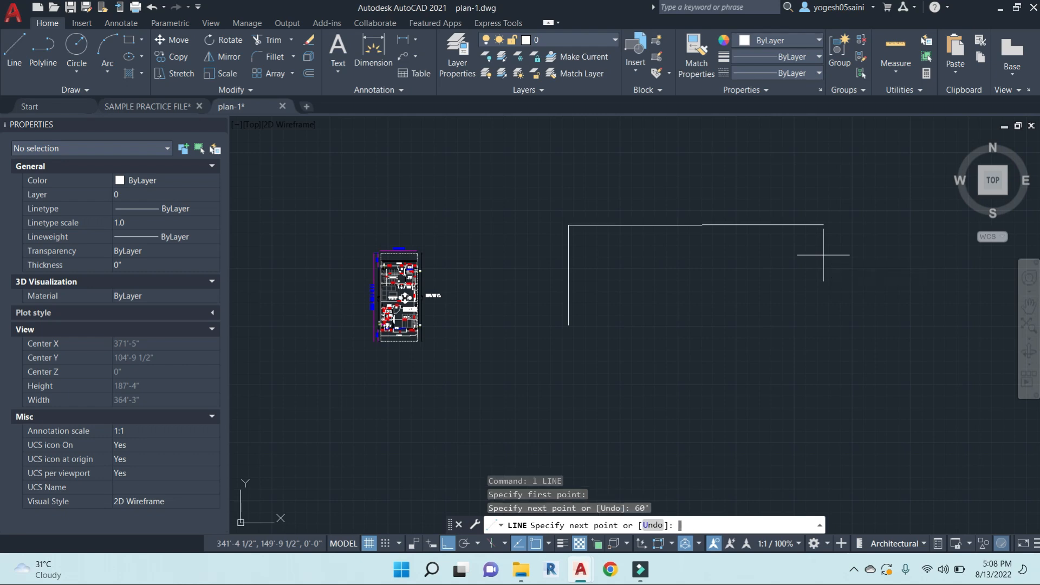
text(45)
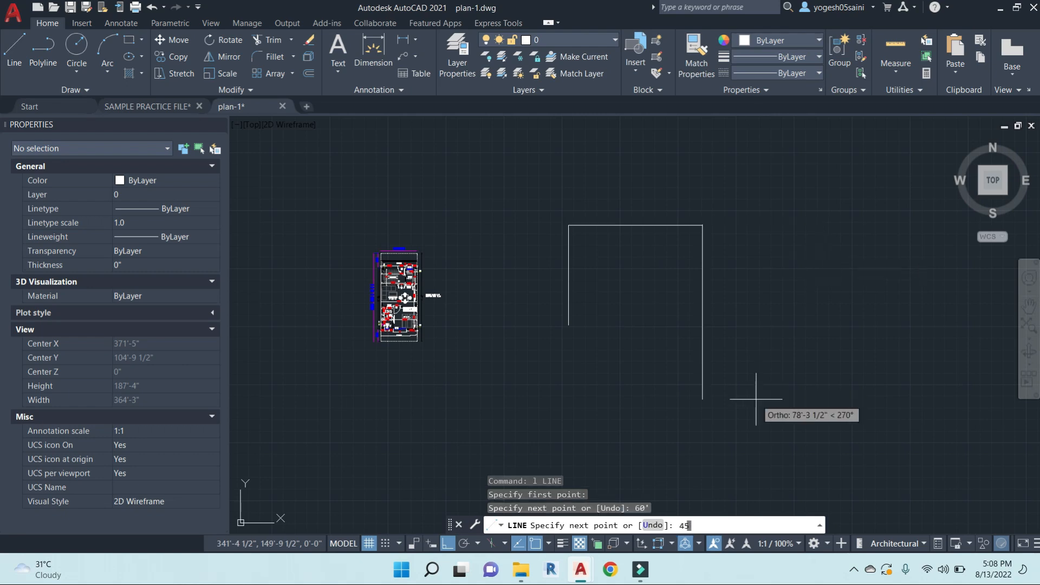
text(')
key(Return)
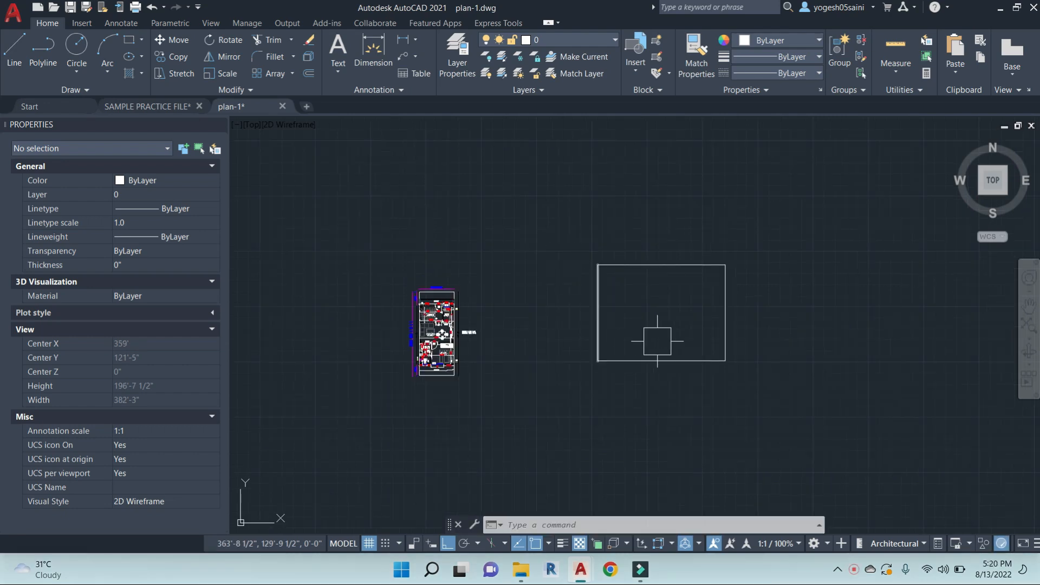
Offset the right and top edges of the rectangle inward by 9"
middle_drag(661, 344, 603, 339)
key(Escape)
key(Escape)
key(Escape)
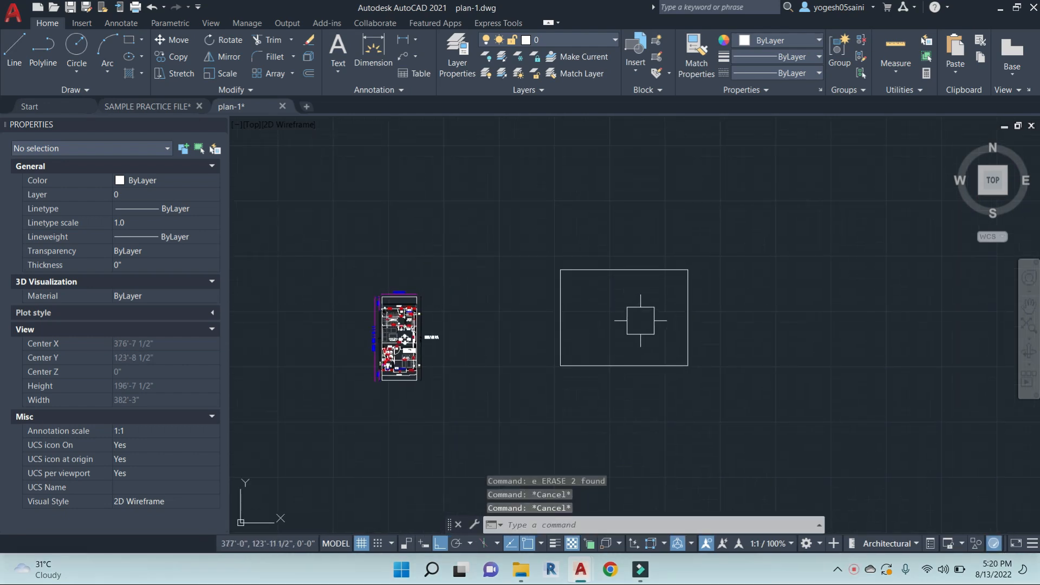
text(O)
key(Return)
text(9")
key(Return)
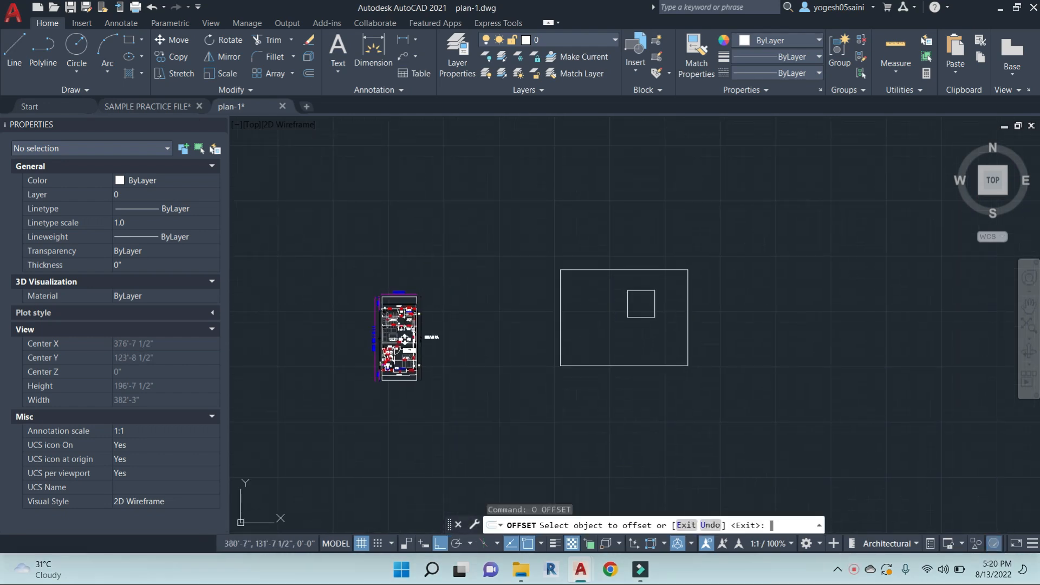
click(679, 318)
click(632, 318)
click(644, 268)
click(641, 320)
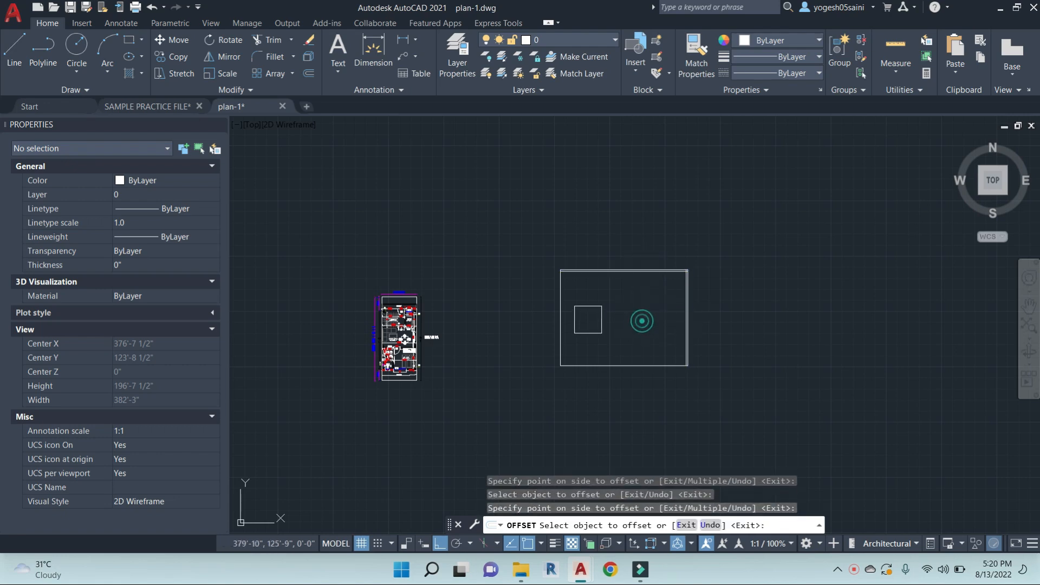
Offset the left and bottom edges of the rectangle inward by the same 9" distance
click(571, 320)
click(641, 322)
click(641, 365)
click(657, 311)
scroll(554, 357, up, 4)
middle_drag(602, 344, 567, 334)
key(Escape)
key(Escape)
key(Escape)
key(Escape)
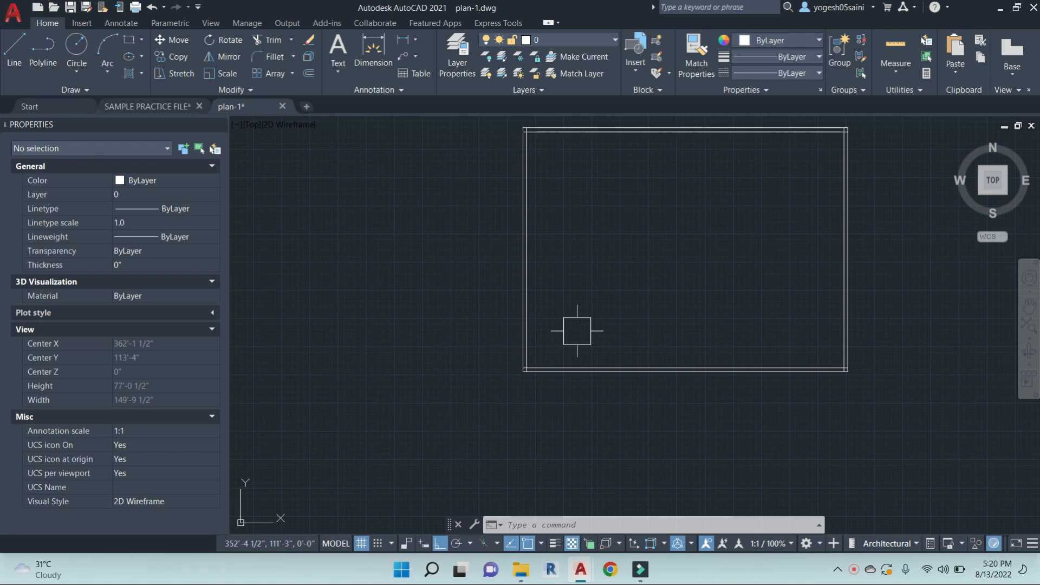
key(Escape)
key(Escape)
key(Escape)
middle_drag(639, 246, 612, 246)
text(o)
key(Return)
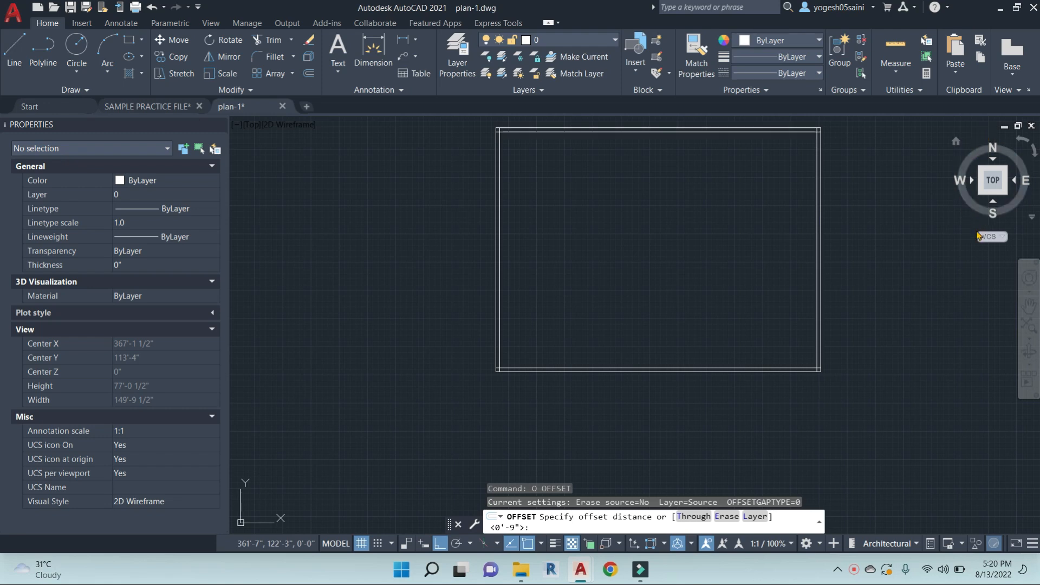
middle_drag(703, 271, 696, 281)
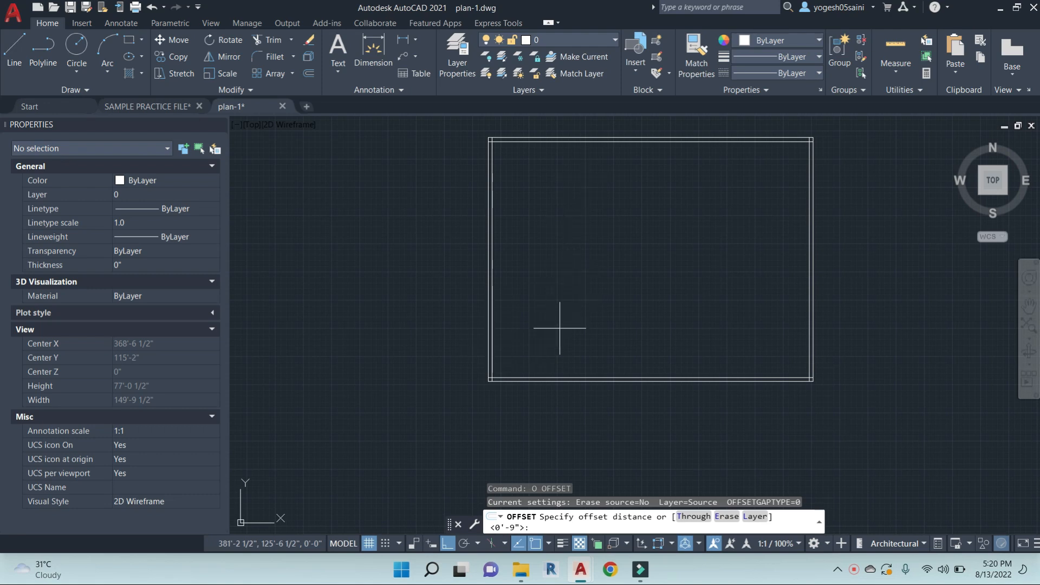
key(Escape)
key(Escape)
key(Escape)
Offset the inner line of the left exterior wall 5' toward the inside of the plan
text(O)
key(Return)
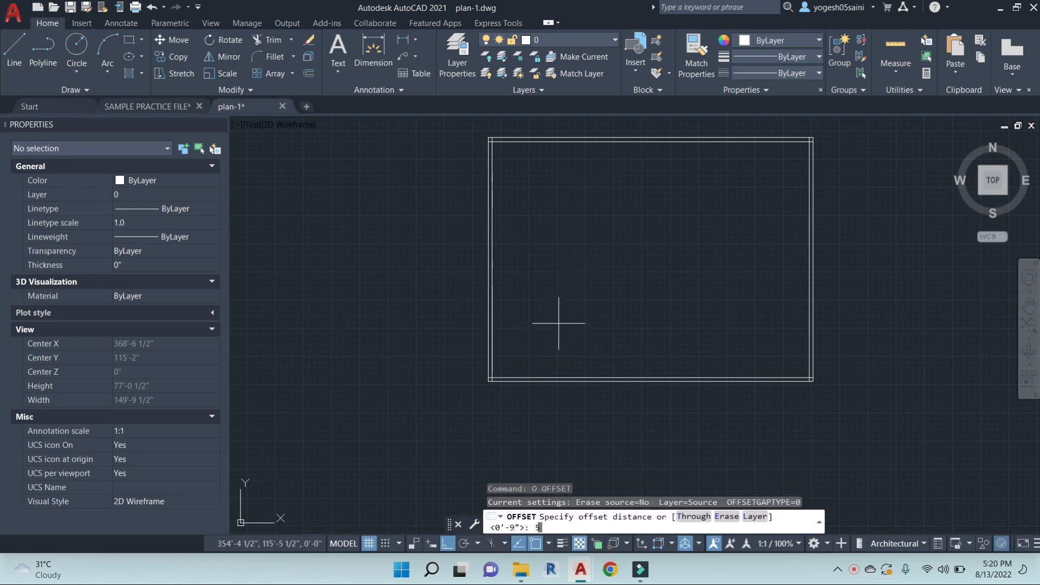
key(Return)
click(491, 338)
click(662, 327)
key(Escape)
Offset the new vertical line 9" to the right to form the second face of the interior wall
text(O)
key(Return)
text(9")
key(Return)
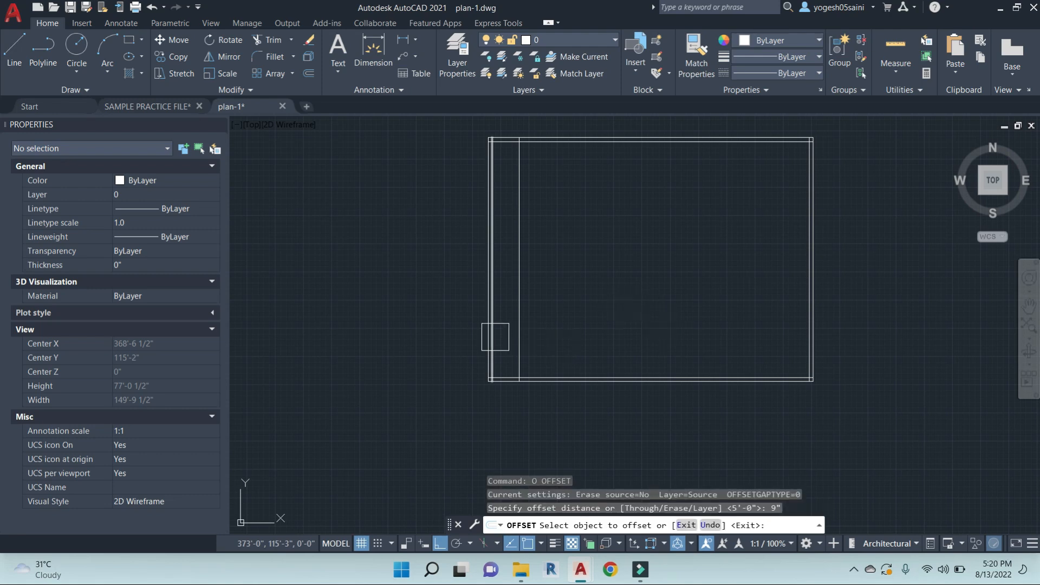
click(519, 336)
click(622, 337)
key(Escape)
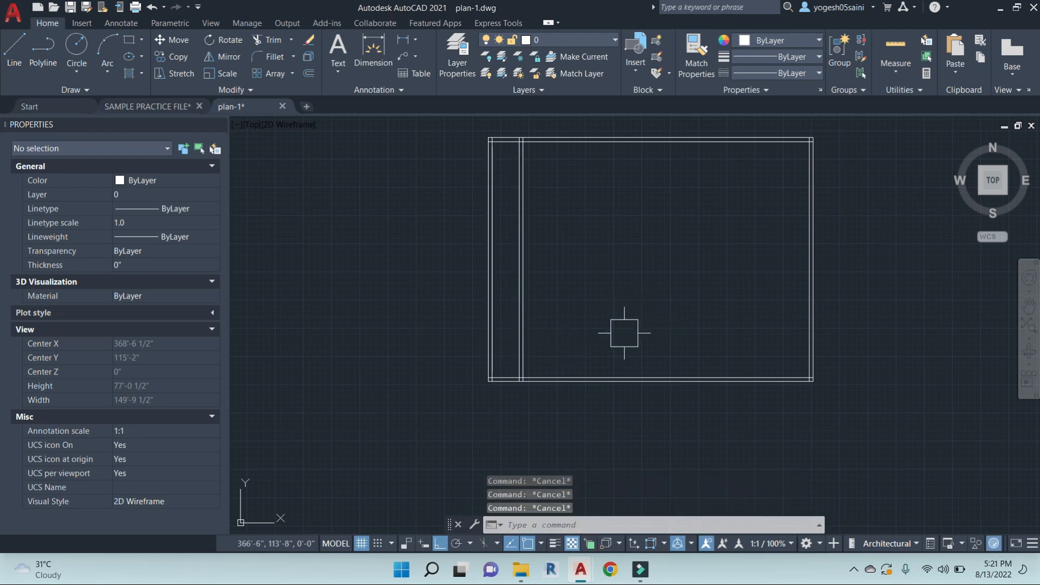
Offset the inner line of the bottom exterior wall upward by 9'
text(o)
key(Return)
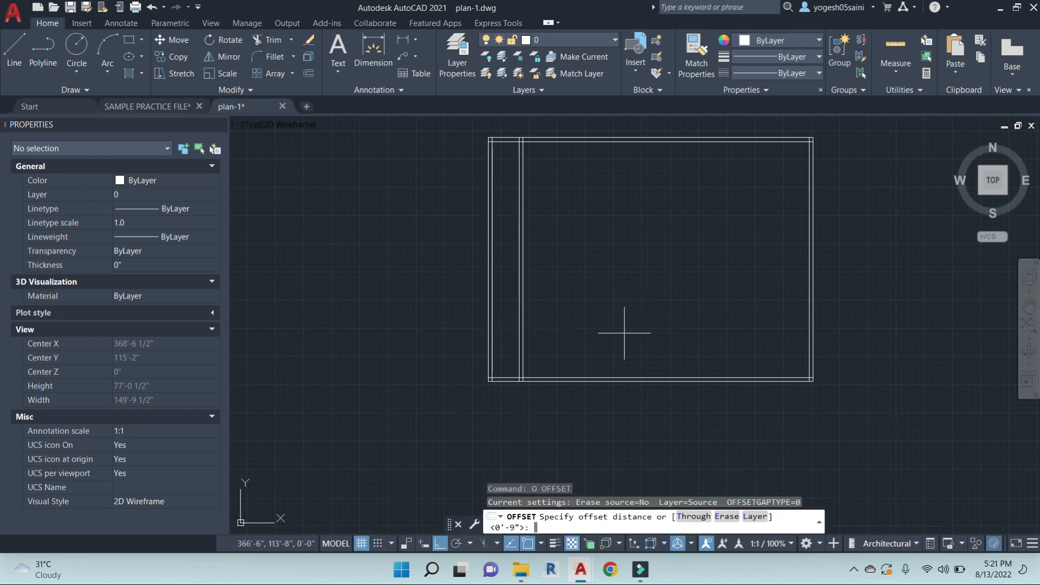
key(Return)
scroll(509, 361, up, 2)
click(529, 378)
click(528, 282)
key(Escape)
Offset the new horizontal line 4.5" downward to form a thin partition wall
text(o)
key(Return)
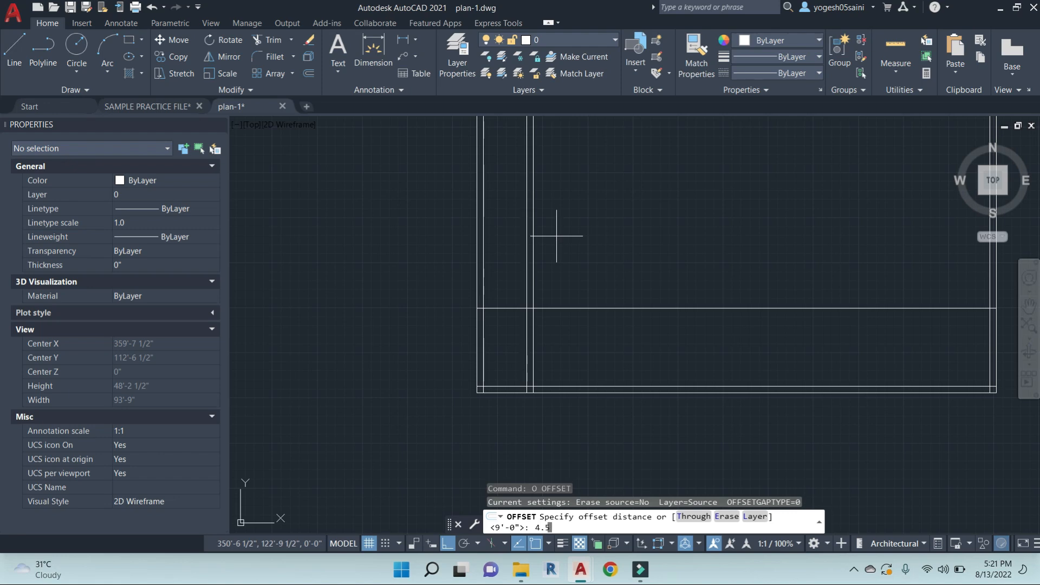
text(4.5")
key(Return)
click(567, 308)
click(567, 358)
key(Escape)
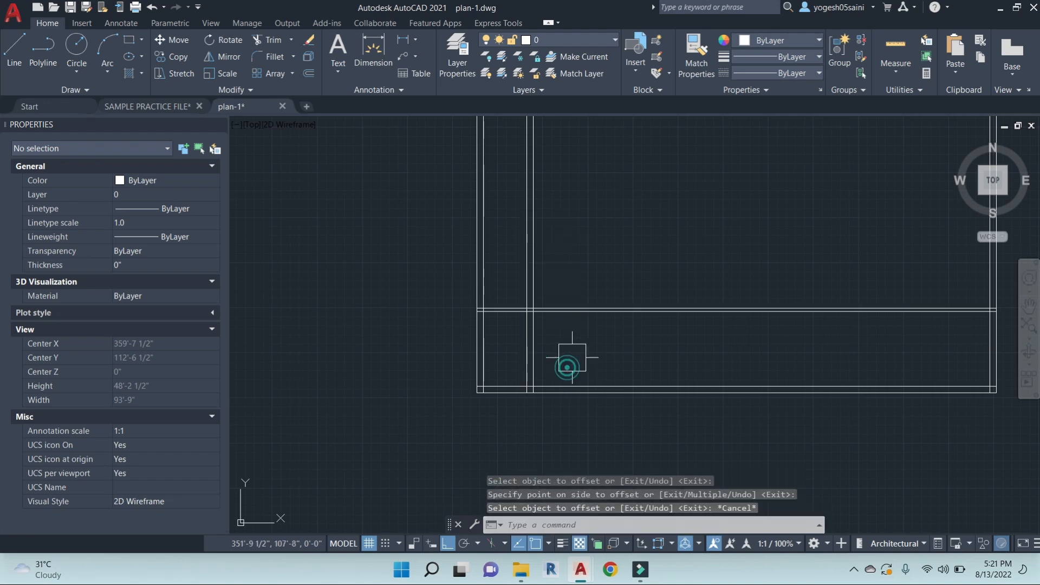
Trim the two partition lines beyond the right face of the first vertical interior wall, keeping them in the narrow left strip
key(Escape)
key(Escape)
key(Escape)
text(tr)
key(Return)
click(533, 281)
key(Return)
scroll(601, 271, up, 3)
click(487, 346)
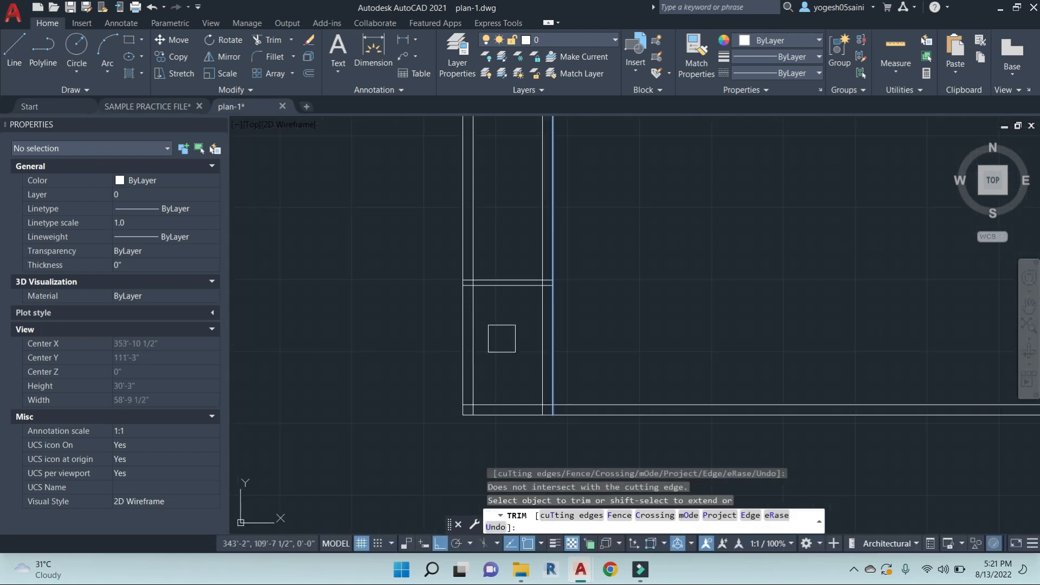
scroll(505, 342, down, 3)
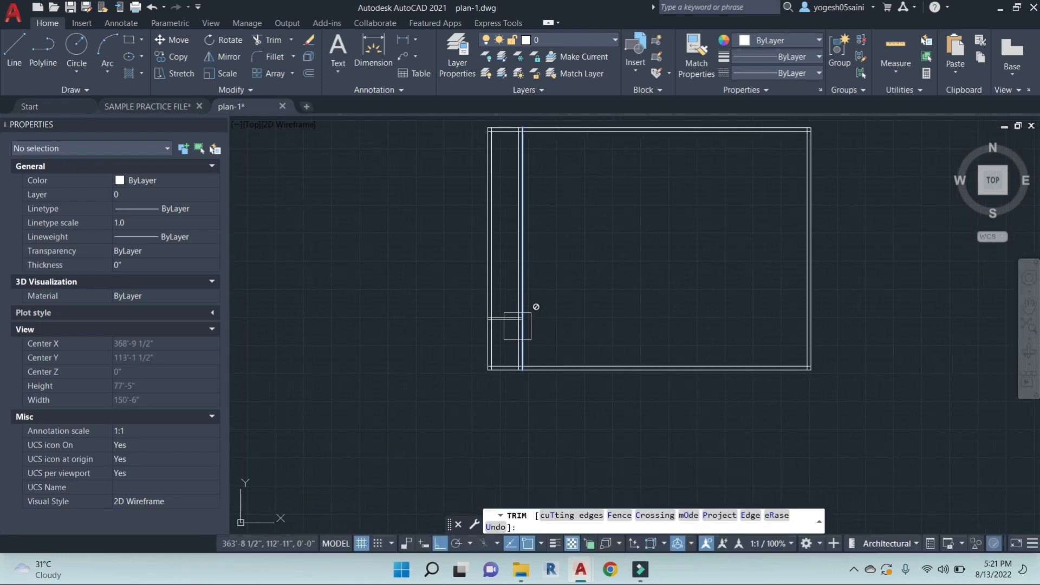
key(Escape)
Offset the right face of the first vertical interior wall 13' to the right
text(o)
key(Return)
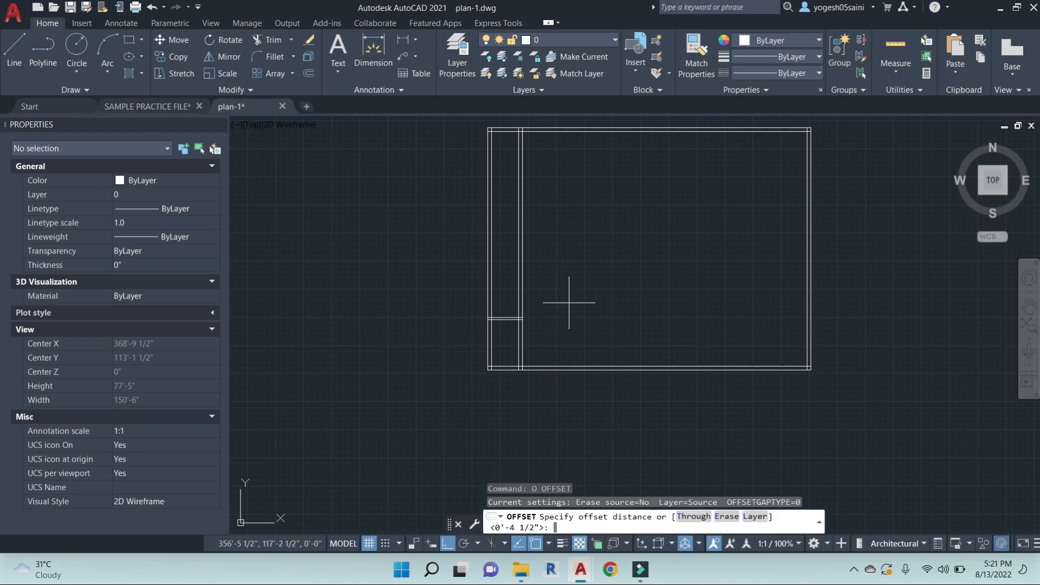
text(13')
key(Return)
click(530, 294)
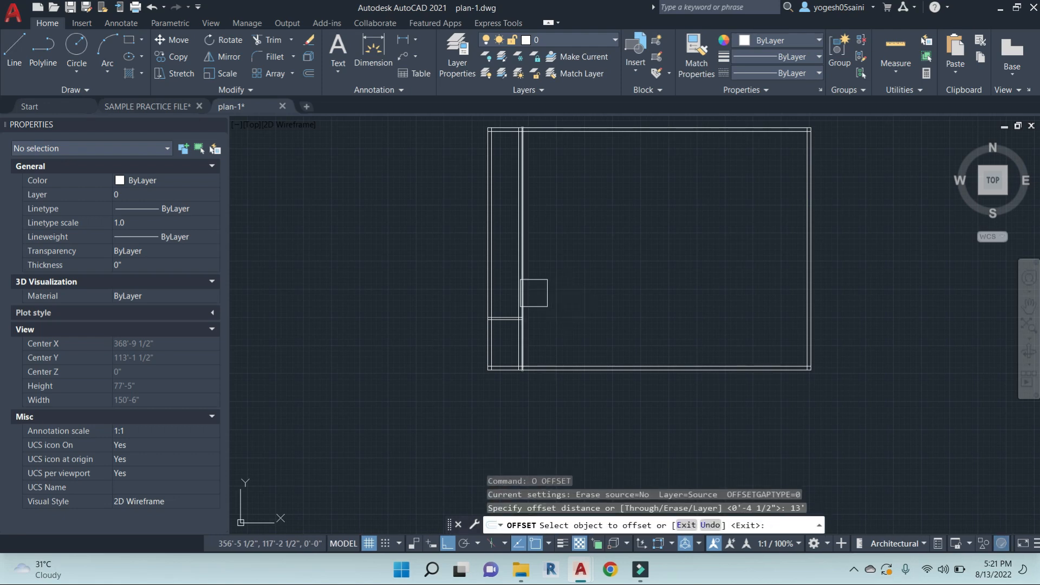
click(653, 298)
key(Escape)
Offset the vertical line at 13' by 9" to the right to complete the second interior wall
text(o)
key(Return)
text(9")
key(Return)
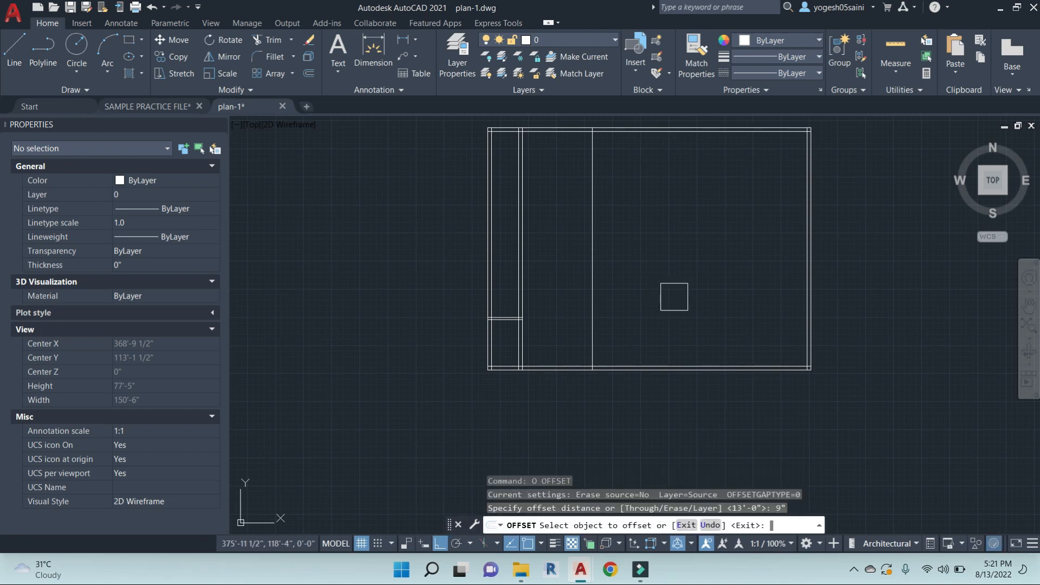
click(592, 306)
click(691, 325)
key(Escape)
key(Escape)
key(Escape)
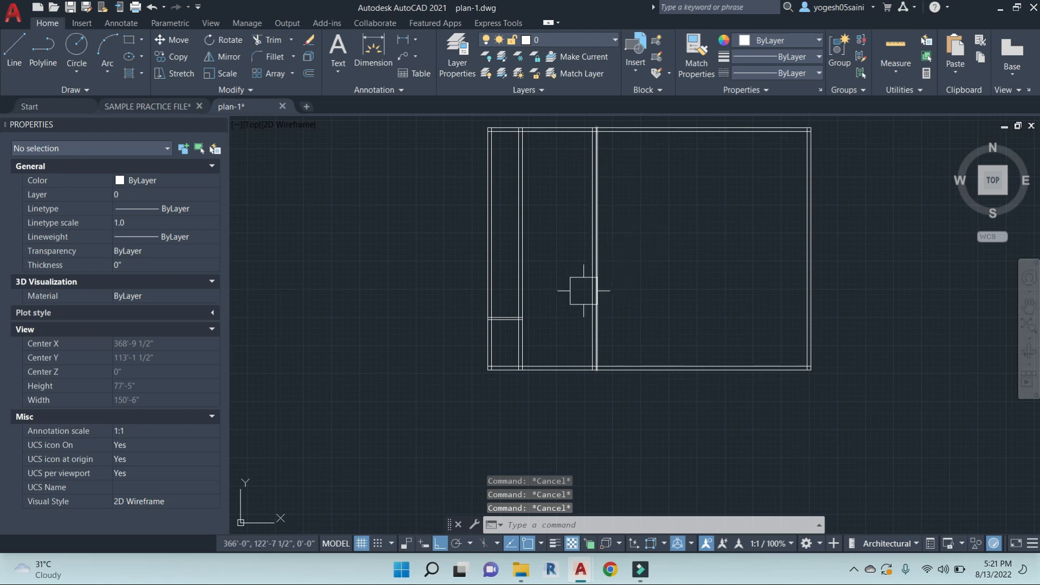
Offset the inner line of the bottom exterior wall upward by 13'
middle_drag(562, 331, 583, 361)
scroll(528, 366, up, 2)
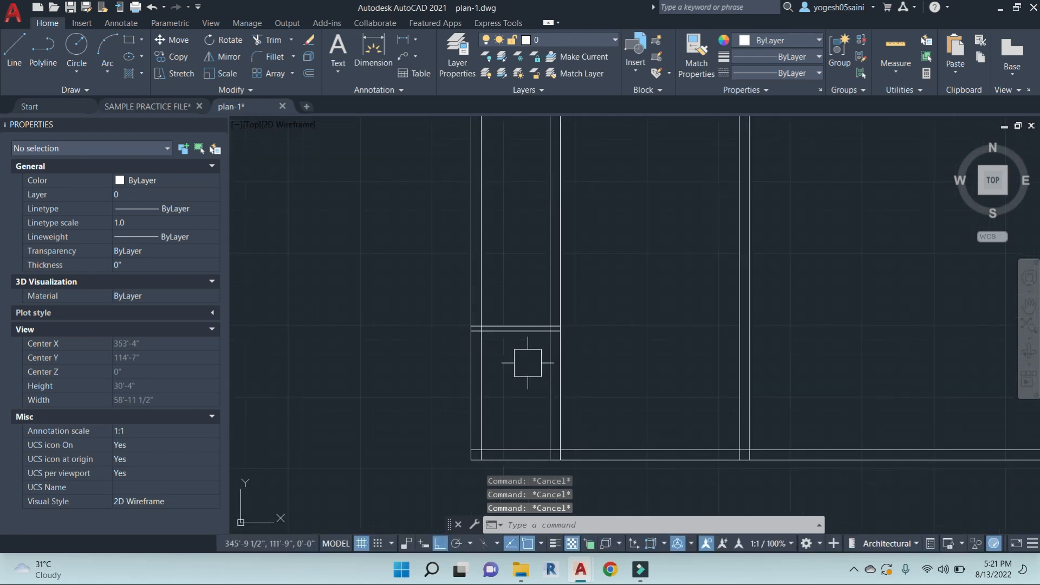
scroll(644, 320, down, 2)
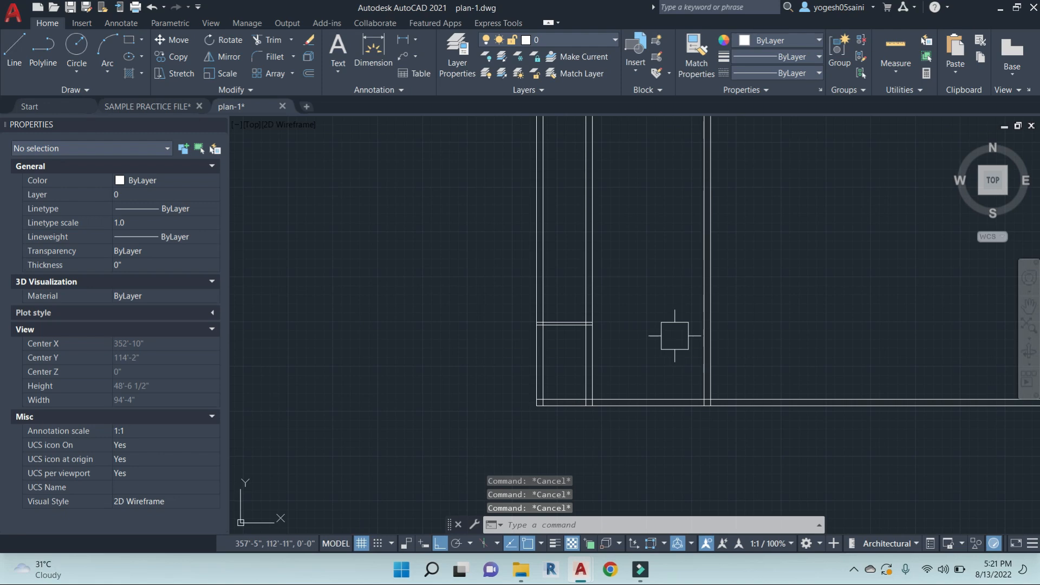
text(o)
key(Return)
text(13)
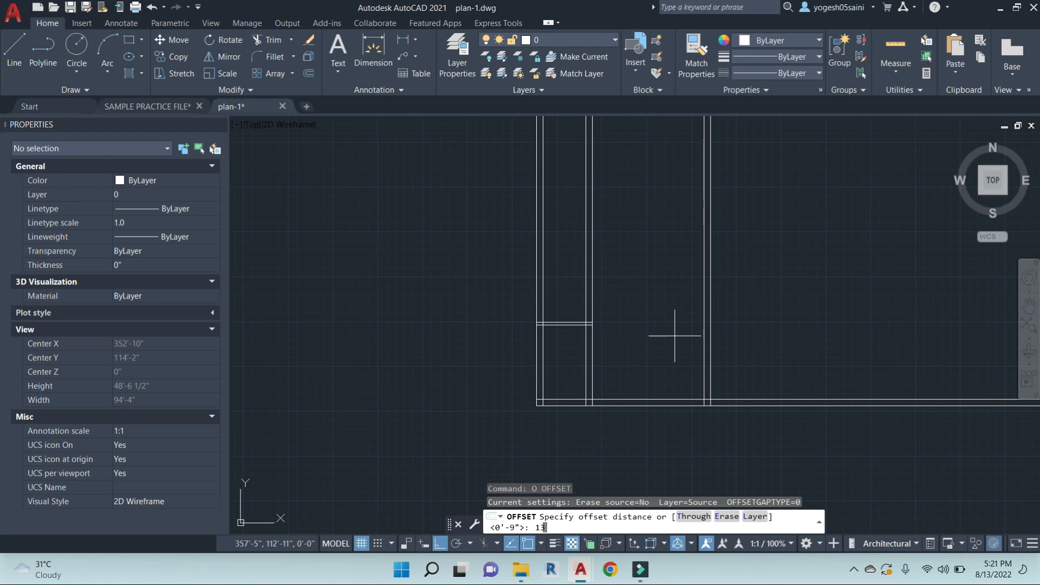
text(')
key(Return)
click(644, 398)
click(683, 186)
key(Escape)
key(Escape)
key(Escape)
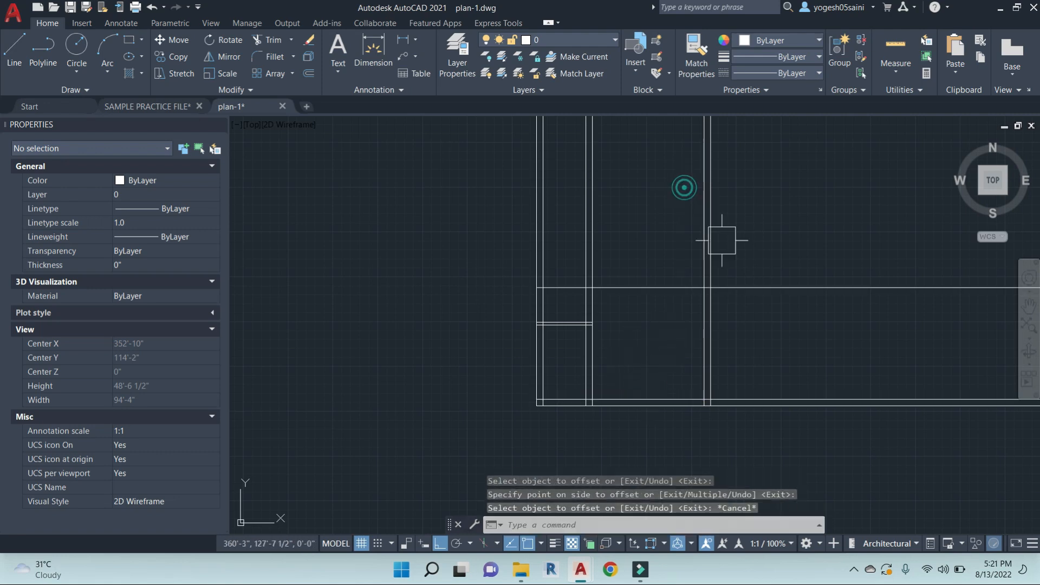
text(tr)
key(Return)
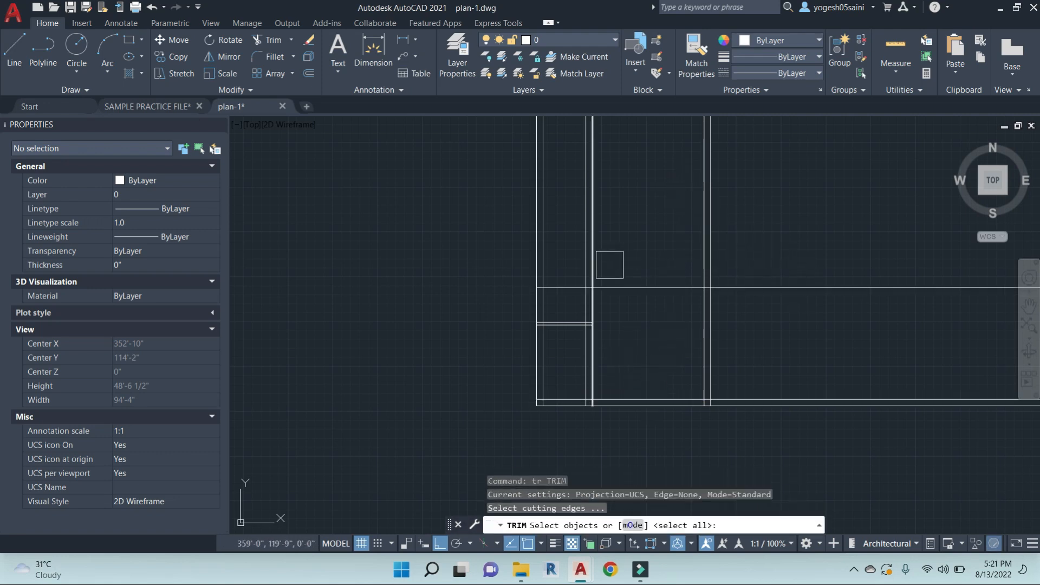
key(Escape)
Offset the 13' horizontal line 9" upward to form the wall above the bottom room
text(o)
key(Return)
key(Return)
key(Escape)
key(Escape)
key(Escape)
Trim the two new horizontal wall lines left of the first vertical interior wall's left face
text(tr)
key(Return)
scroll(589, 263, up, 4)
click(578, 267)
key(Return)
click(540, 395)
click(474, 219)
key(Escape)
key(Escape)
Trim the two horizontal wall lines beyond the right face of the second vertical interior wall
text(tr)
key(Return)
click(901, 292)
key(Return)
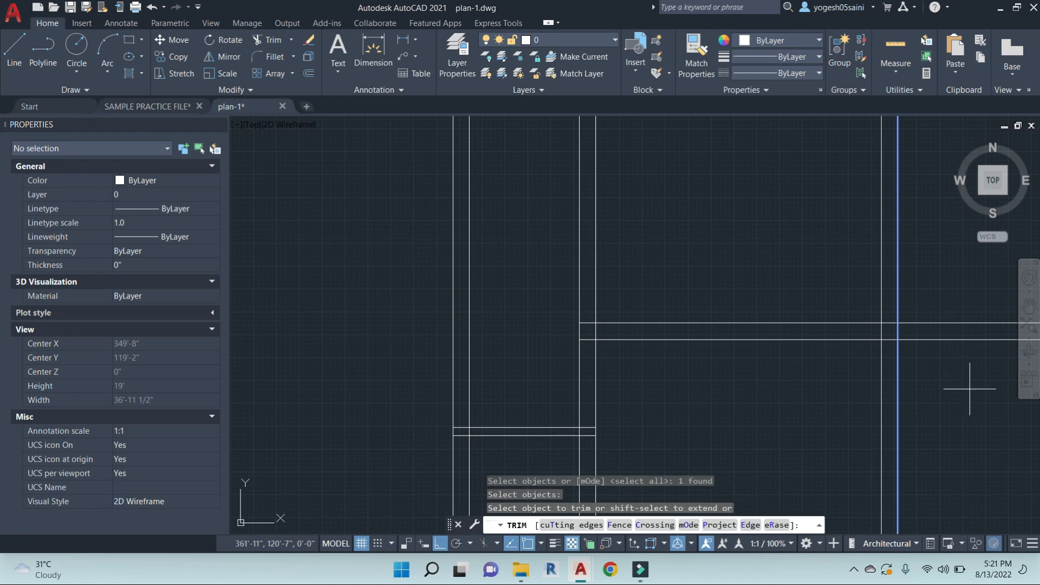
click(968, 387)
click(933, 295)
scroll(926, 334, down, 2)
middle_drag(926, 334, 637, 291)
key(Escape)
key(Escape)
Offset the upper line of the horizontal wall between the two vertical interior walls 6' upward
middle_drag(528, 341, 576, 332)
middle_drag(540, 198, 558, 328)
key(Escape)
key(Escape)
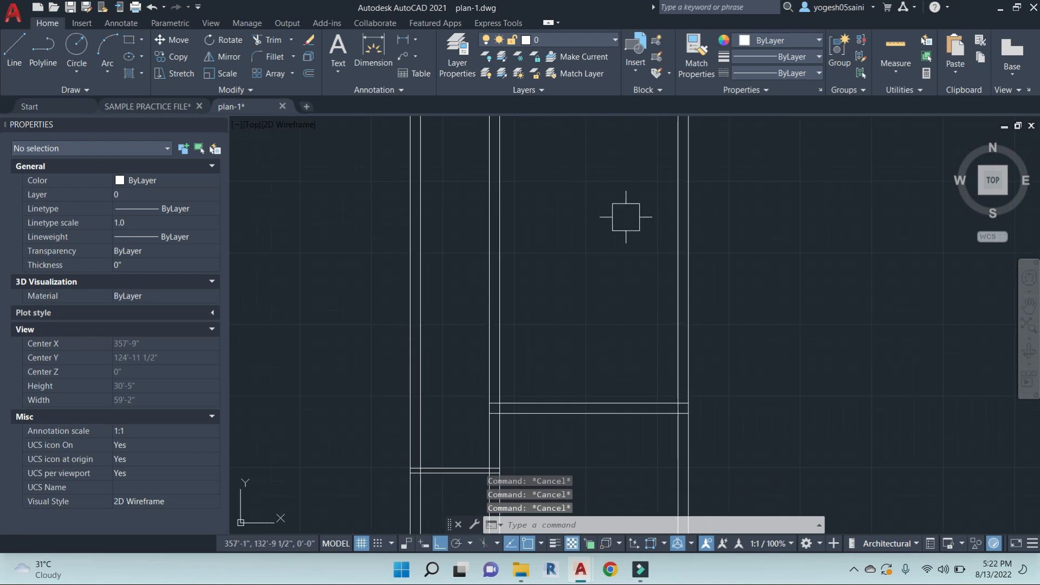
scroll(585, 283, down, 2)
middle_drag(596, 292, 598, 290)
scroll(627, 319, down, 2)
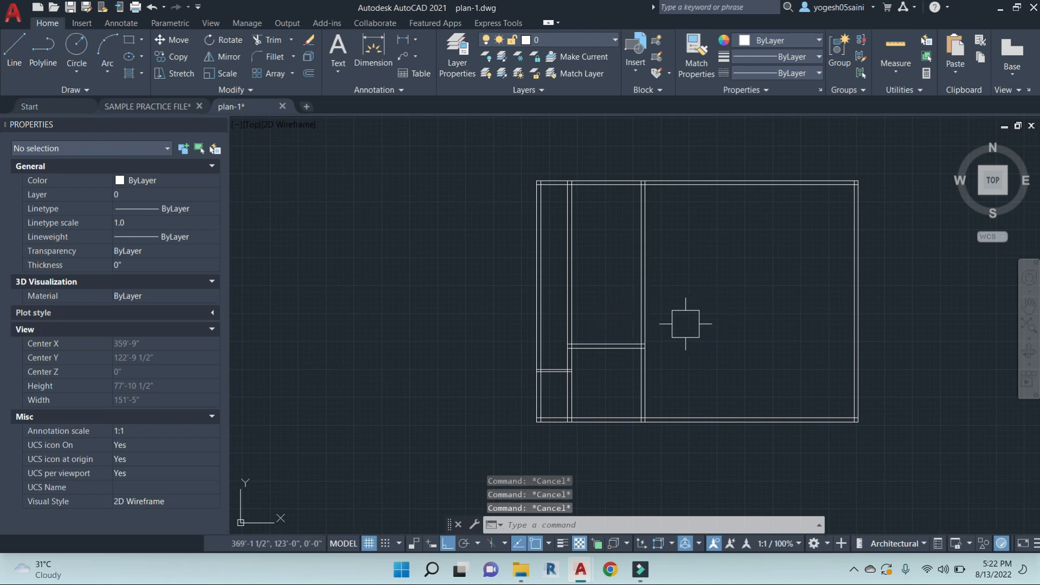
text(o)
key(Return)
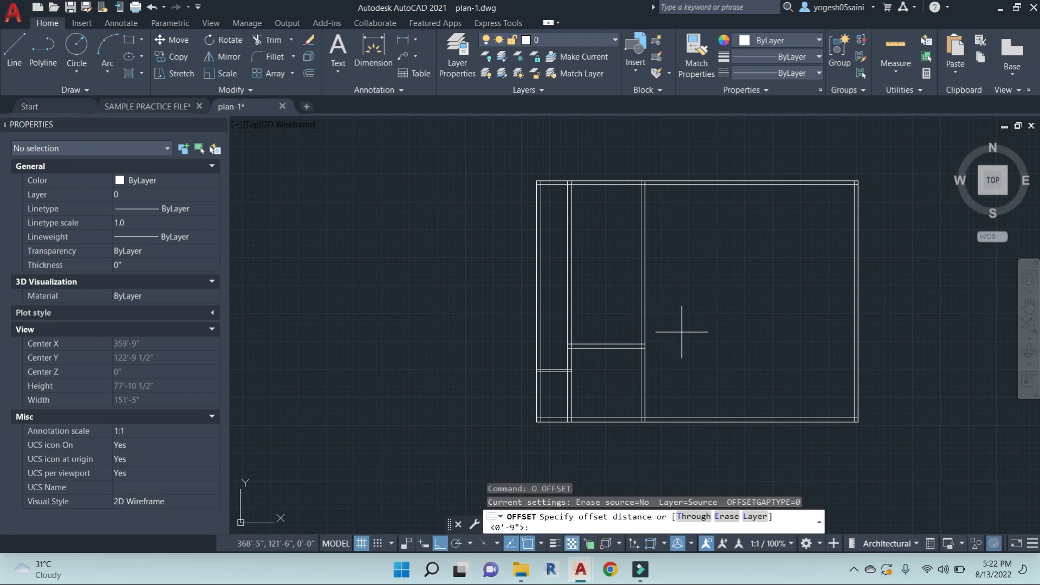
text(6')
key(Return)
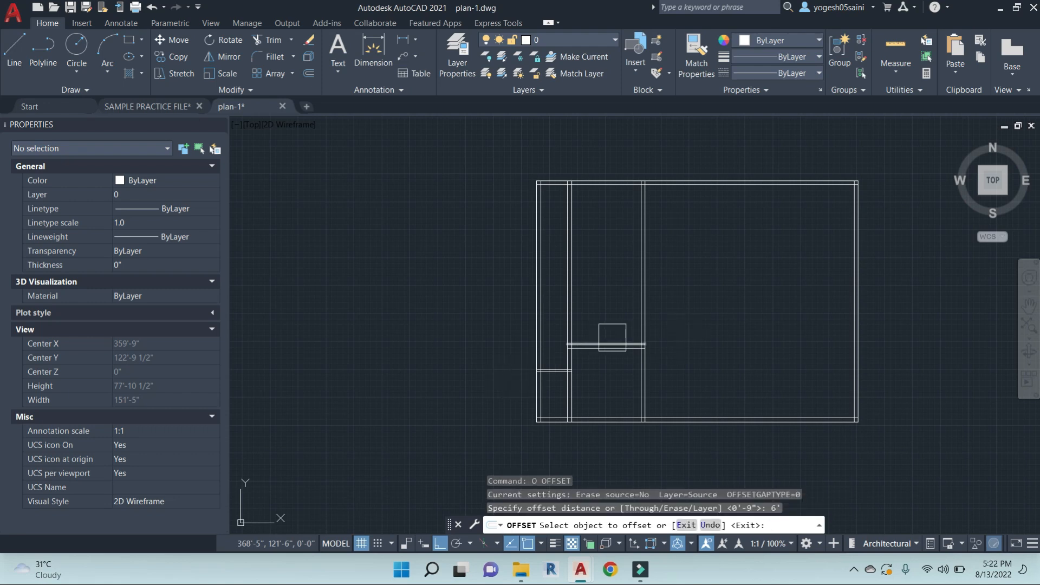
click(611, 338)
click(623, 262)
key(Escape)
text(o)
key(Return)
text(9)
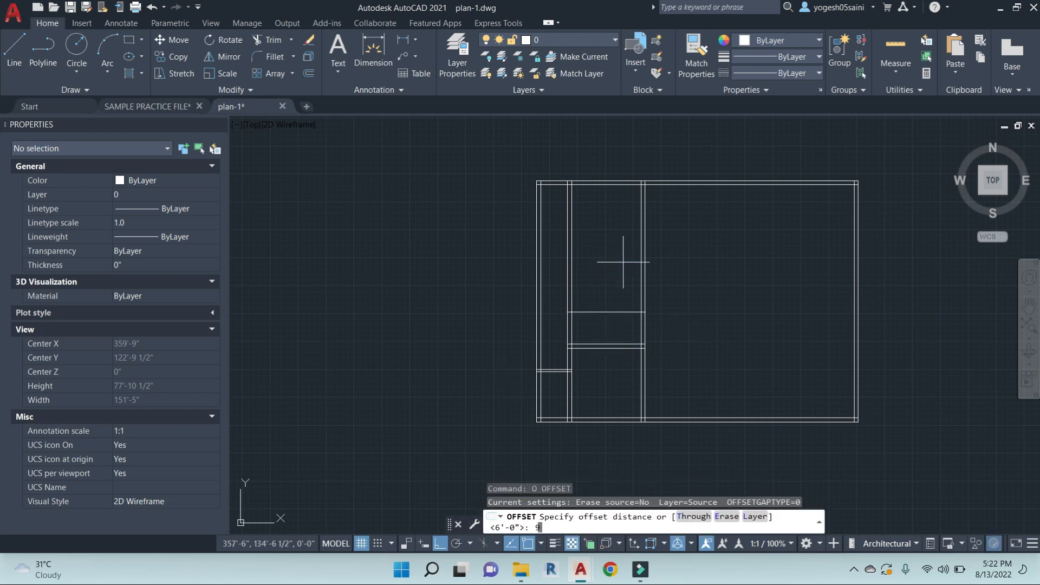
key(Escape)
key(Escape)
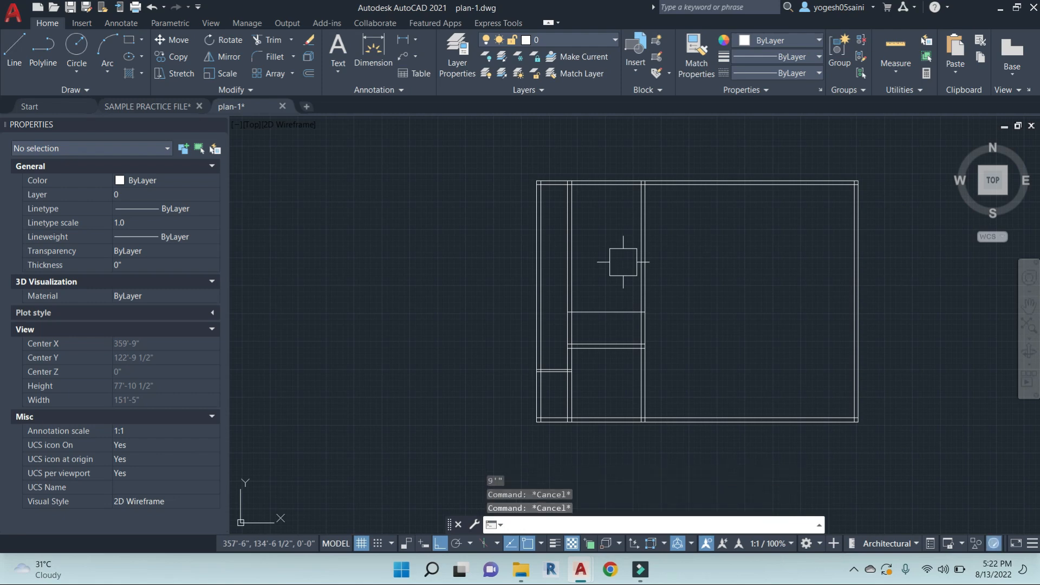
Offset the horizontal line 6' above the lower wall 4.5" upward to form the middle room's upper wall
text(o)
key(Return)
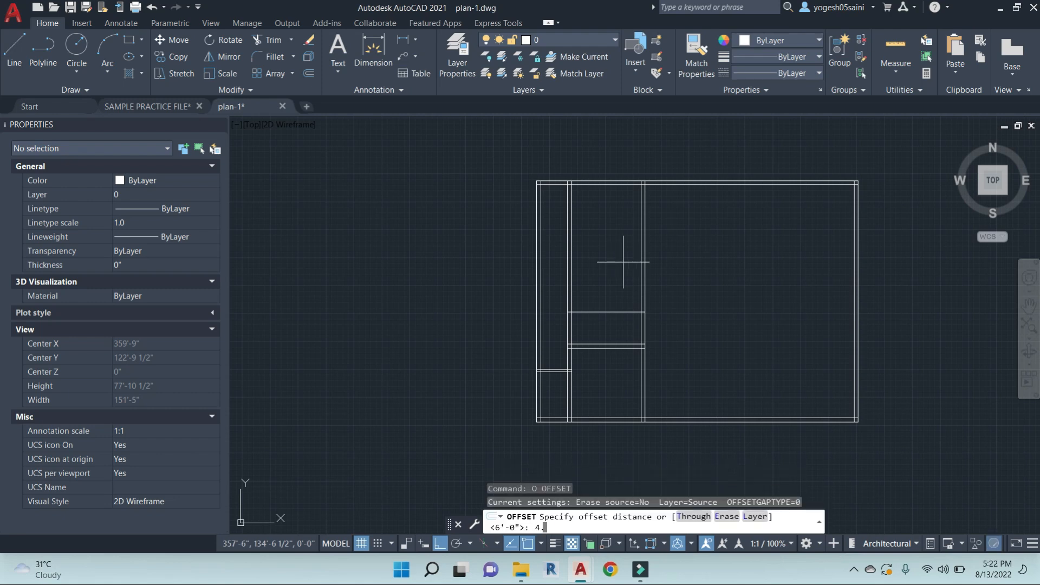
key(Return)
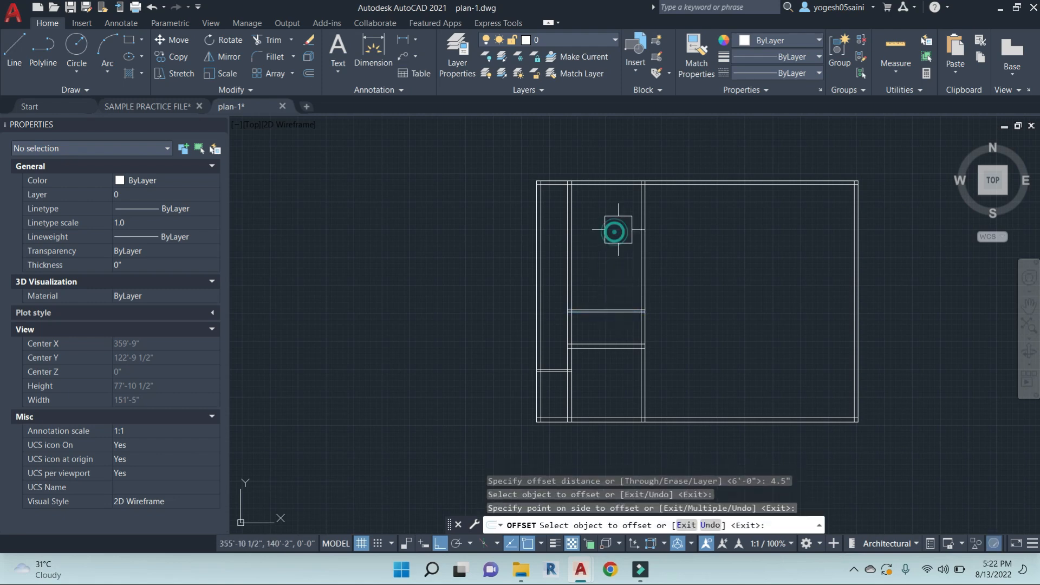
key(Escape)
key(Escape)
key(Escape)
Measure horizontally from the second vertical interior wall along the upper line of the lower horizontal wall
scroll(648, 325, up, 4)
scroll(642, 337, down, 2)
scroll(634, 365, up, 2)
middle_drag(706, 385, 720, 322)
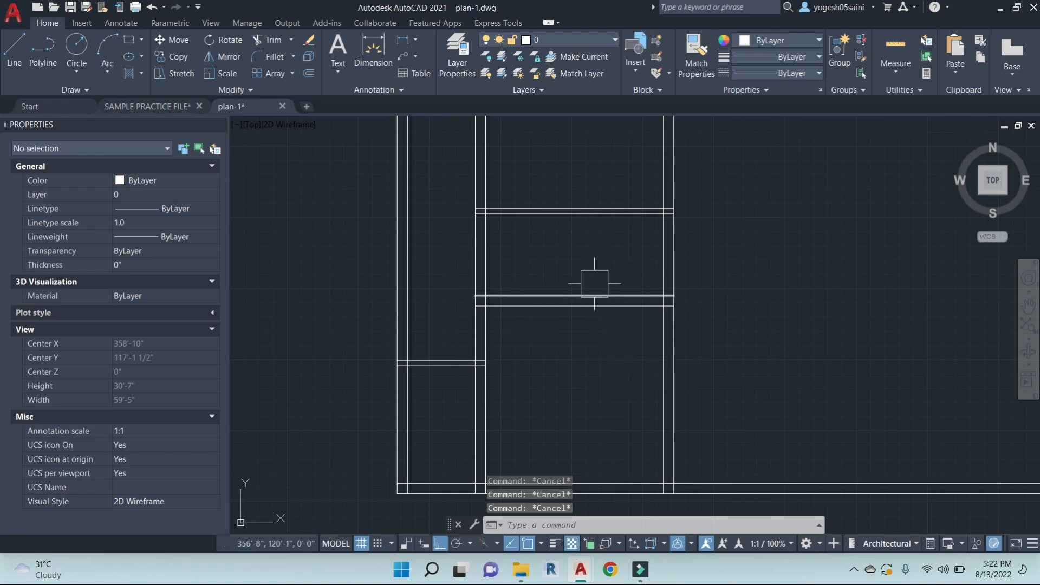
text(li)
key(Return)
click(673, 295)
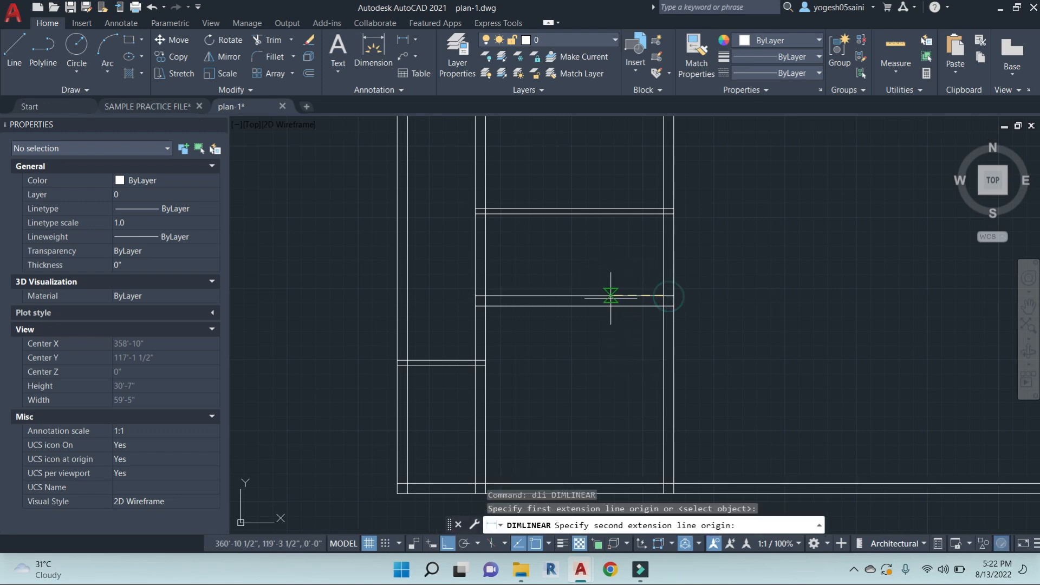
click(616, 297)
key(Escape)
key(Escape)
key(Escape)
Measure horizontally from the first vertical interior wall's right face along the lower horizontal wall
text(dli)
key(Return)
click(481, 296)
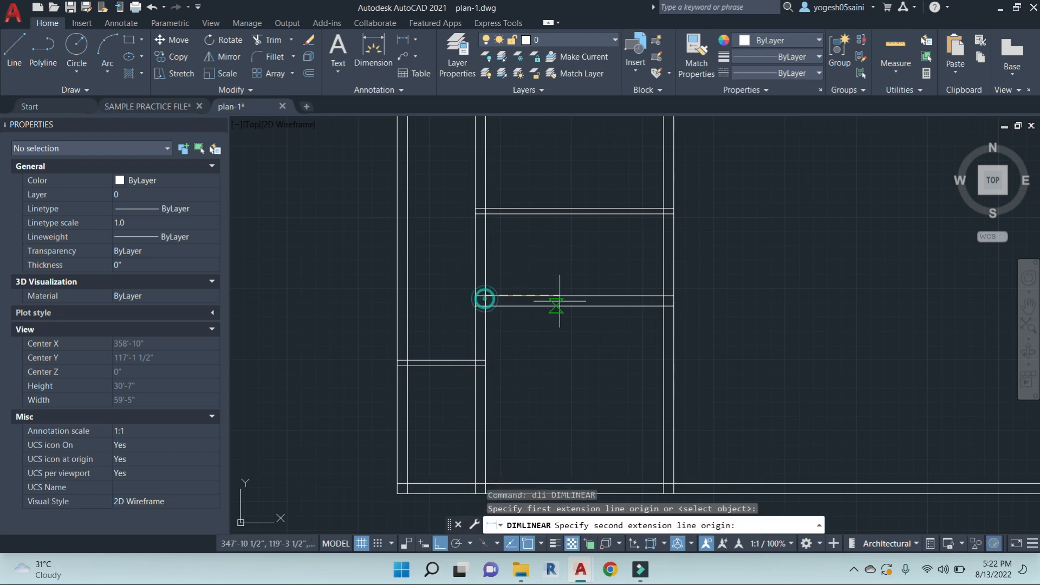
click(607, 295)
key(Escape)
key(Escape)
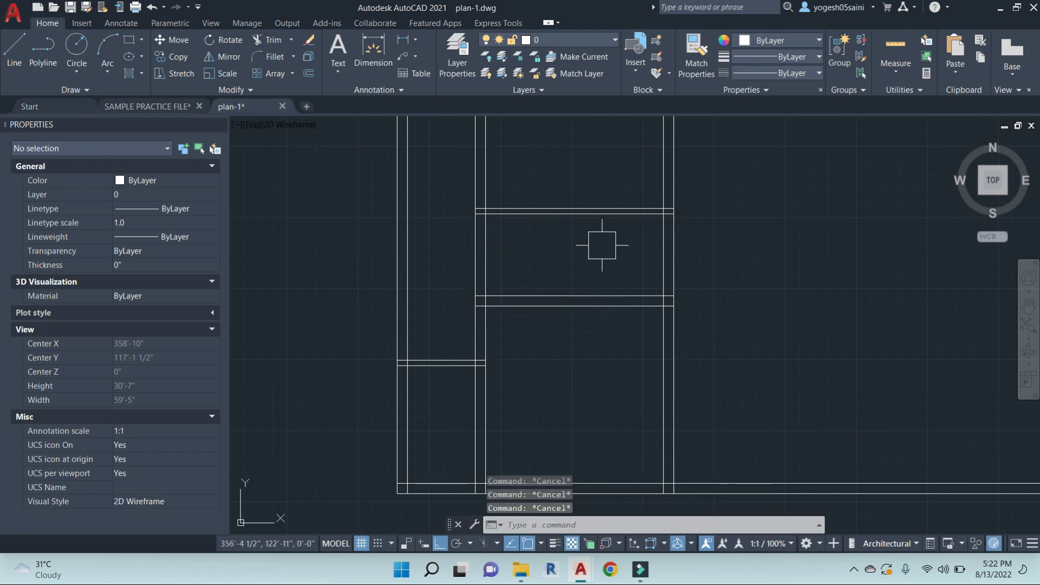
Offset the first vertical interior wall's right face 8'6" to the right, across the middle room
text(o)
key(Return)
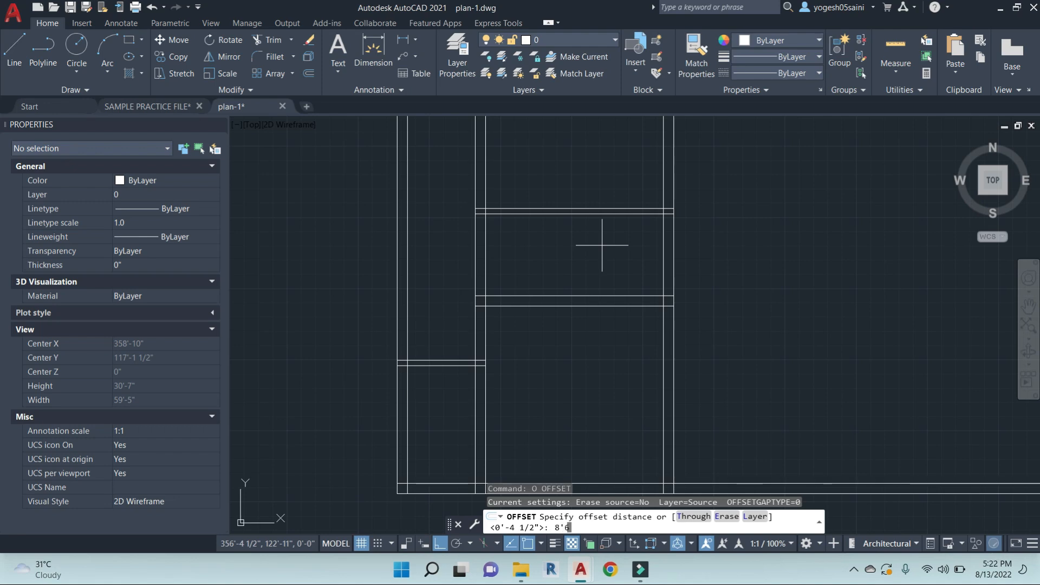
text(8'6")
key(Return)
click(486, 257)
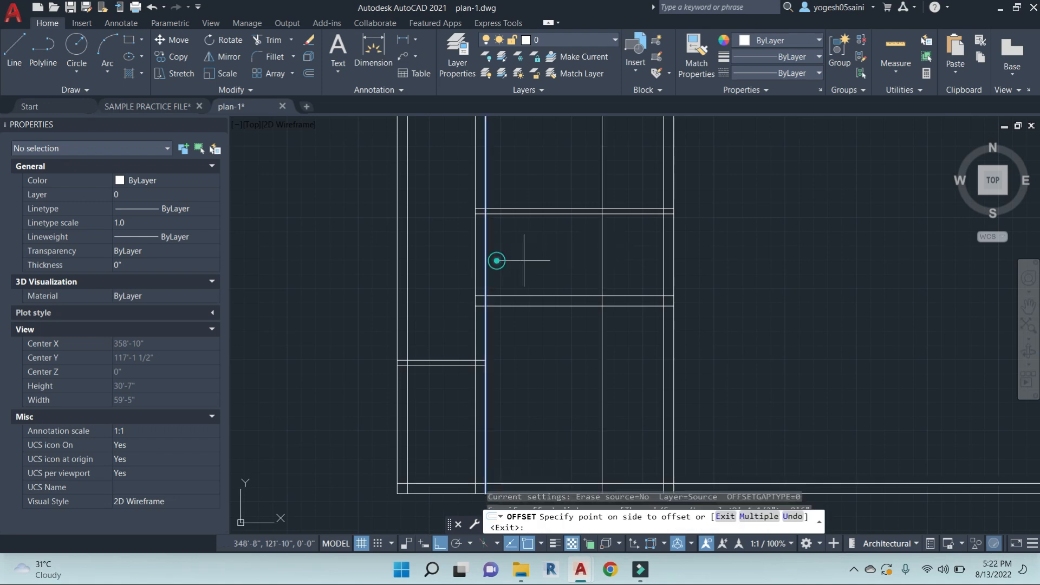
click(606, 260)
key(Escape)
Offset the new vertical partition line 4.5" to the right to give the partition its thickness
text(o)
key(Return)
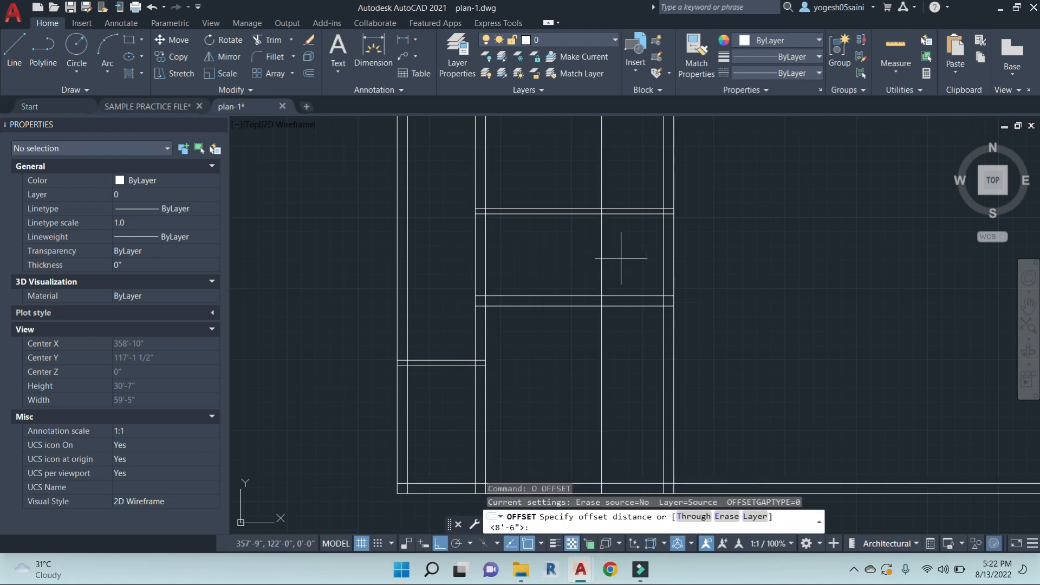
key(Return)
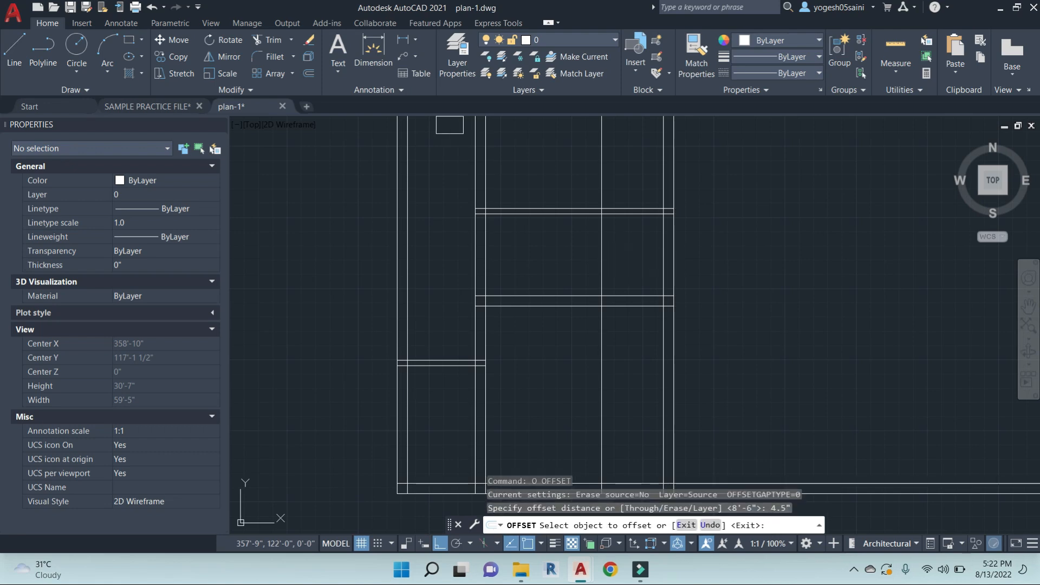
click(597, 237)
click(668, 251)
key(Escape)
key(Escape)
Trim both partition lines above the middle room's upper wall and below its lower wall
scroll(627, 232, up, 4)
text(tr)
key(Return)
click(544, 202)
scroll(588, 281, down, 4)
click(608, 383)
click(536, 371)
scroll(578, 343, down, 2)
key(Escape)
key(Escape)
key(Escape)
scroll(615, 323, up, 2)
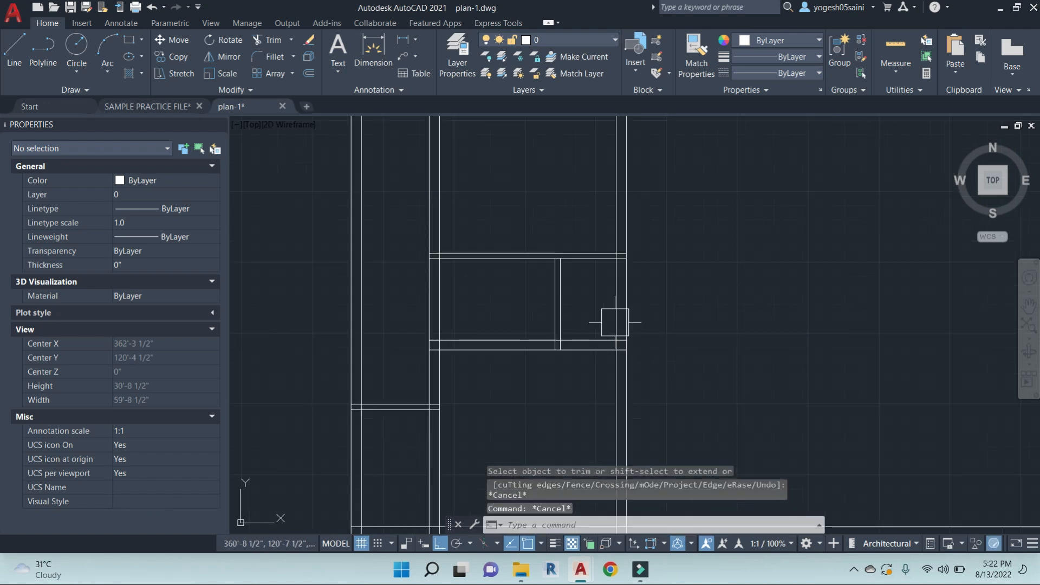
Trim the horizontal wall lines right of the partition and the second vertical wall's faces alongside the middle room
text(tr)
key(Return)
click(594, 378)
click(566, 200)
click(673, 297)
click(594, 280)
key(Escape)
key(Escape)
Measure the horizontal gap between the partition's right face and the second vertical interior wall
text(d)
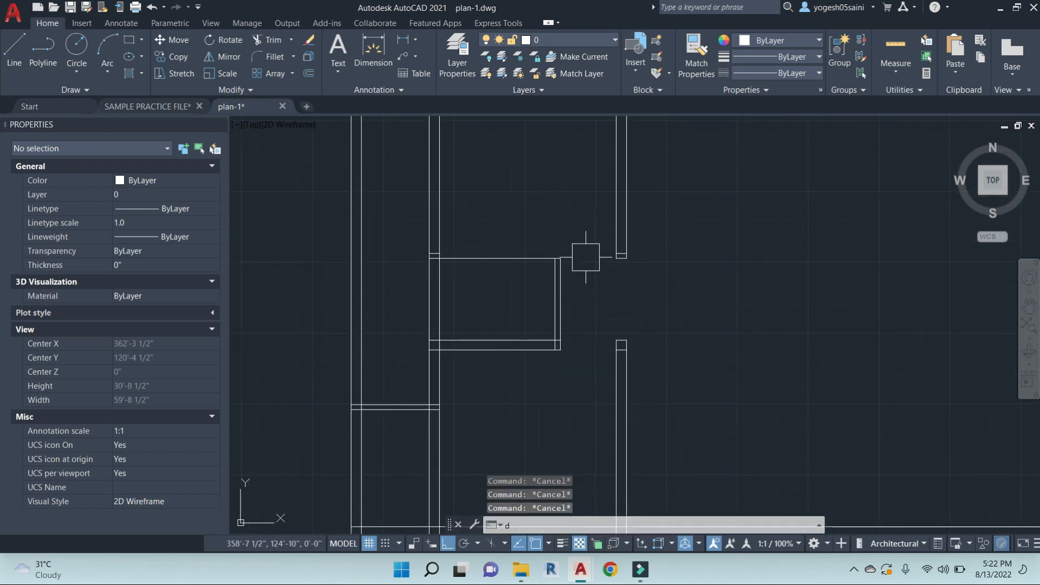
text(li)
key(Return)
scroll(591, 260, up, 3)
click(665, 260)
click(522, 260)
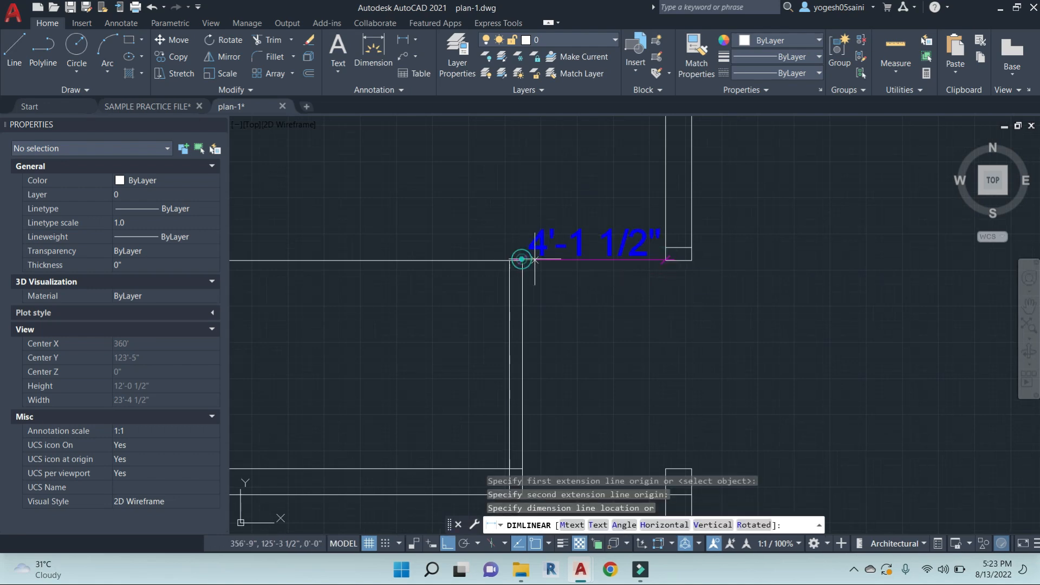
key(Escape)
scroll(593, 247, down, 2)
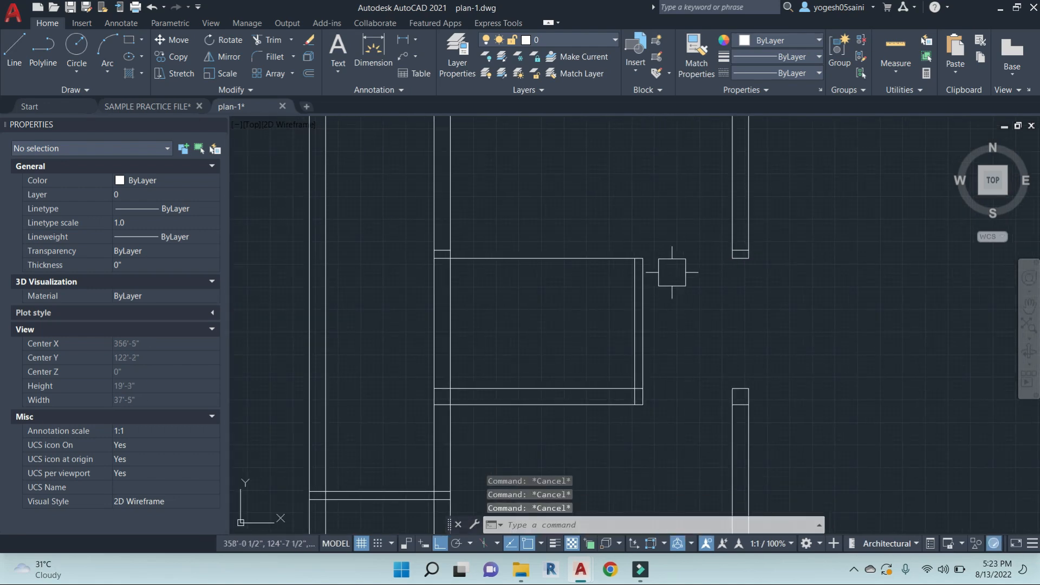
Extend the upper line of the middle room's upper wall across to the second vertical interior wall
text(ex)
key(Return)
click(730, 205)
click(454, 241)
key(Escape)
key(Escape)
Extend both lines of the middle room's lower wall across to the second vertical interior wall
middle_drag(729, 342, 705, 280)
key(Escape)
text(ex)
key(Return)
click(709, 372)
key(Return)
click(612, 378)
click(556, 283)
scroll(661, 310, down, 2)
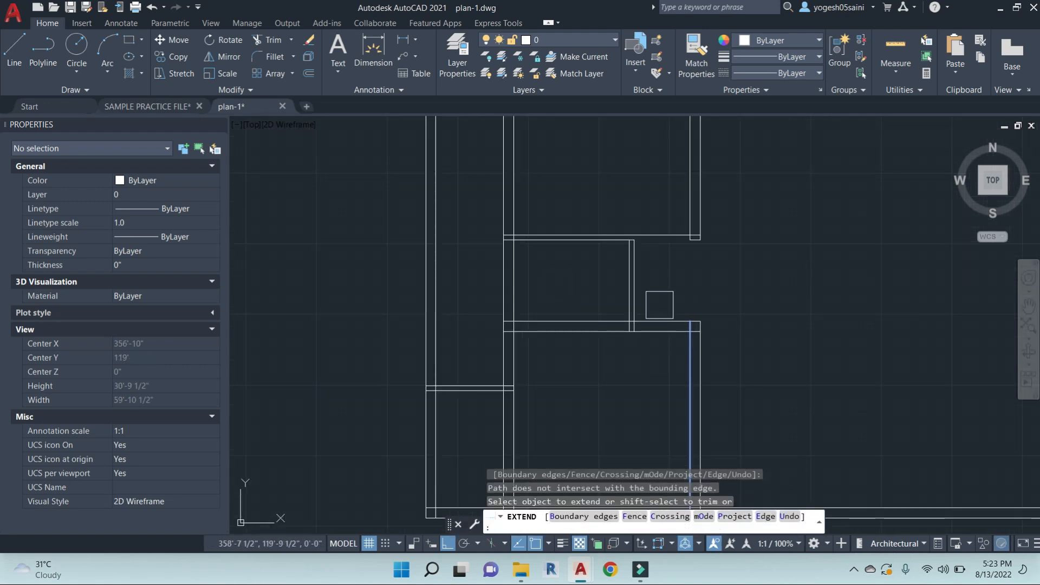
key(Escape)
Extend the lower line of the middle room's upper wall to the second vertical interior wall's right face
text(ex)
key(Return)
scroll(696, 273, up, 8)
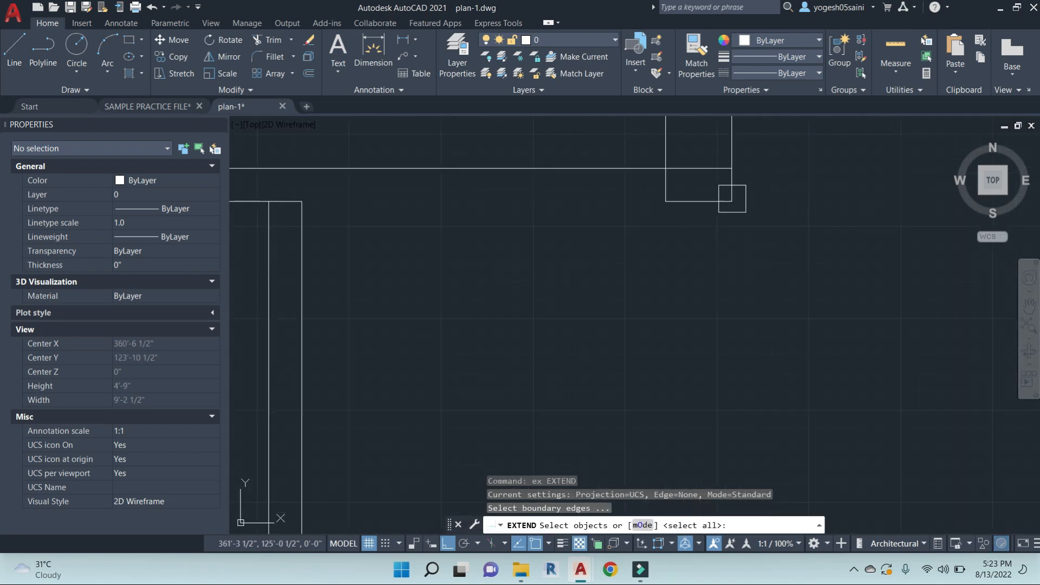
key(Return)
click(458, 255)
click(252, 190)
scroll(580, 259, down, 5)
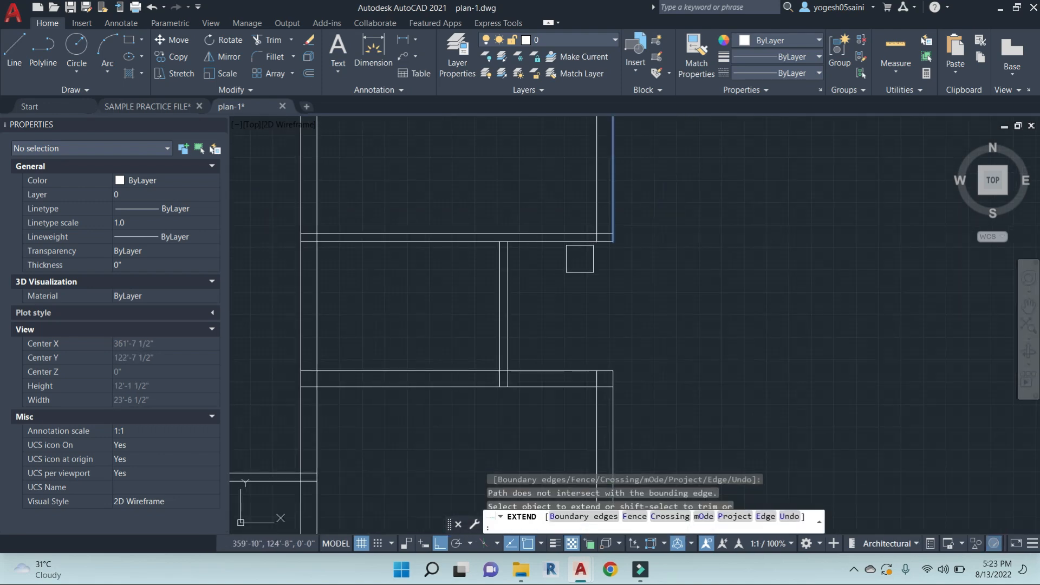
middle_drag(655, 265, 659, 312)
key(Escape)
key(Escape)
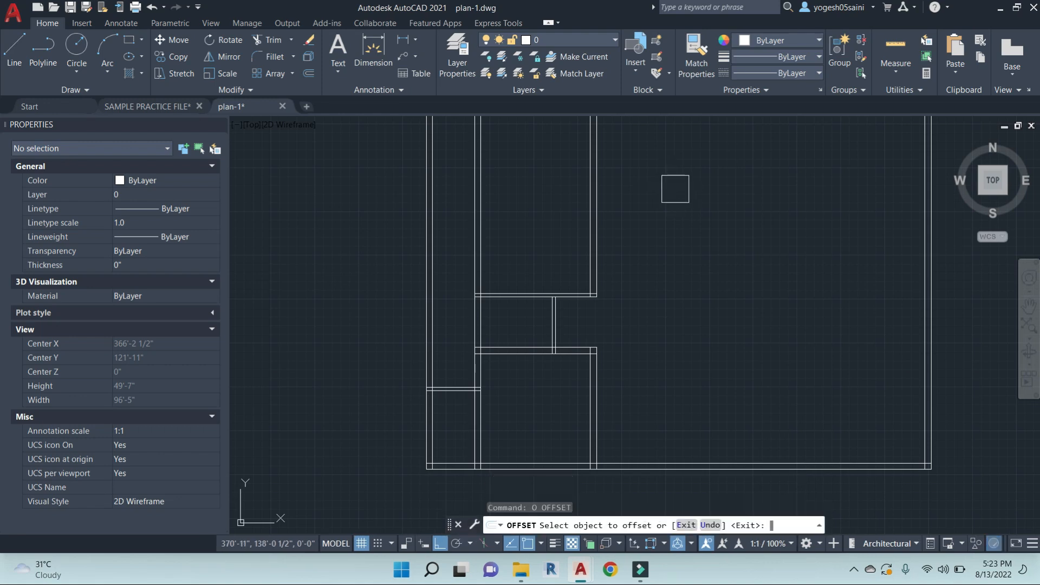
Offset the upper line of the middle room's upper wall 12' upward to set the upper room's height
click(565, 282)
click(553, 162)
middle_drag(624, 222, 679, 326)
key(Escape)
key(Escape)
key(Escape)
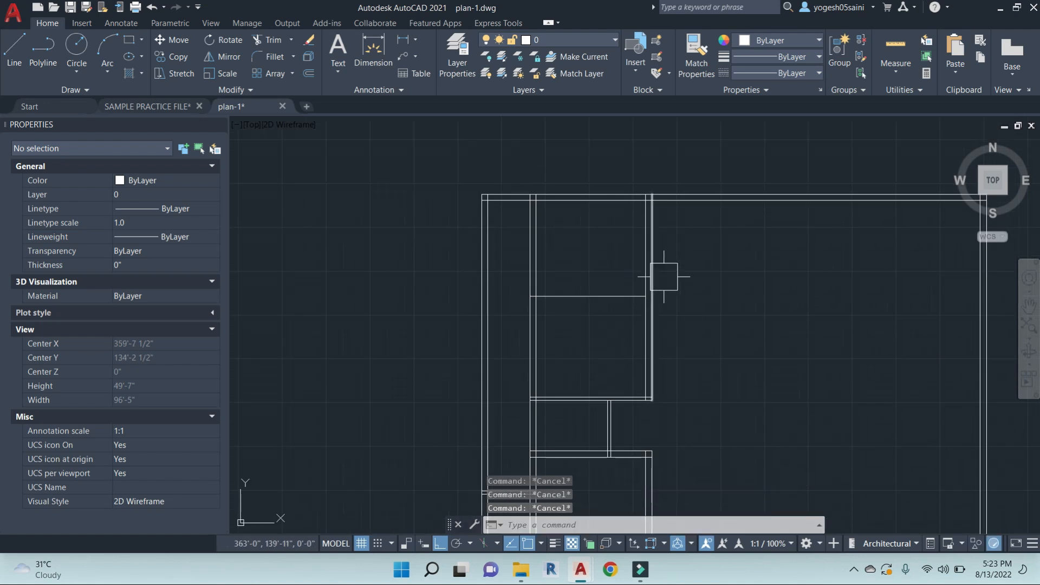
Offset the upper room's new top line 9" upward to form its top wall
text(")
key(Return)
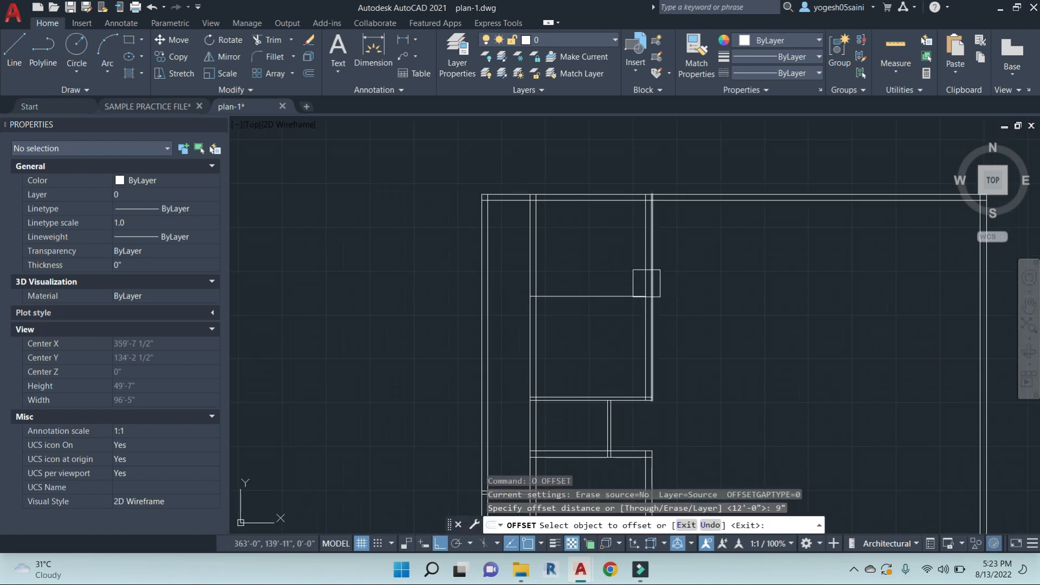
click(596, 297)
click(607, 250)
key(Escape)
Trim the vertical interior wall lines above the upper room's top wall, using its upper line as cutting edge
text(tr)
key(Return)
click(572, 282)
key(Return)
click(801, 247)
click(515, 239)
key(Escape)
key(Escape)
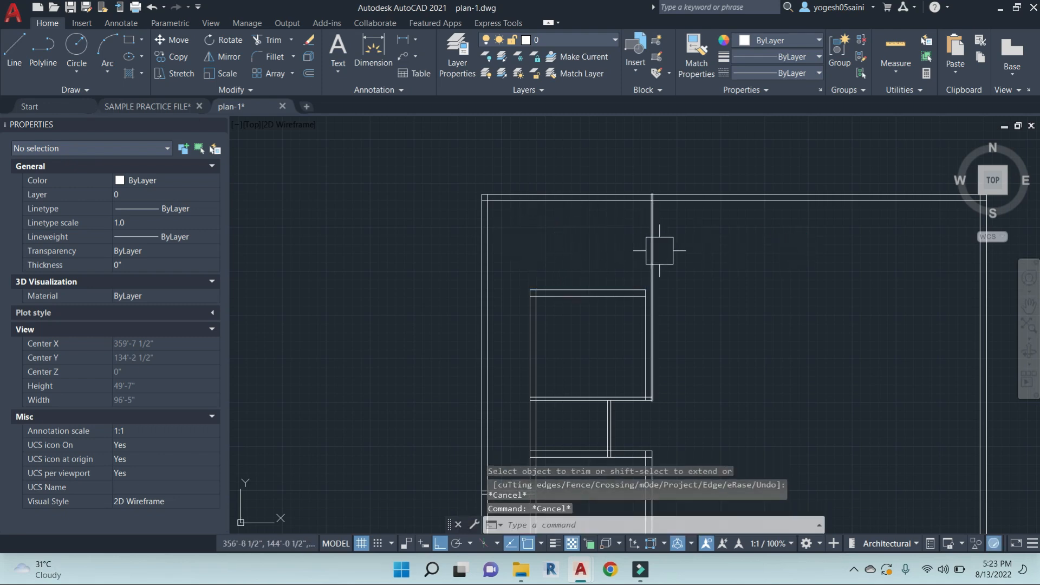
Extend the upper line of the upper room's top wall to the second vertical wall's right face
text(ex)
key(Return)
click(653, 267)
key(Return)
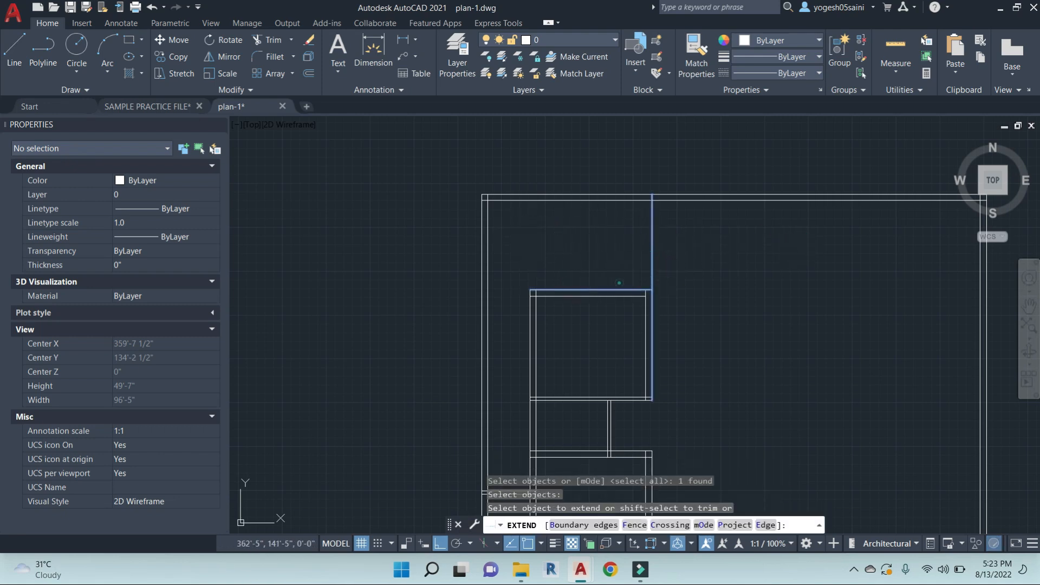
key(Escape)
Trim the second vertical wall's right face between the upper room's top wall and the exterior wall
text(tr)
key(Return)
click(653, 241)
key(Escape)
key(Escape)
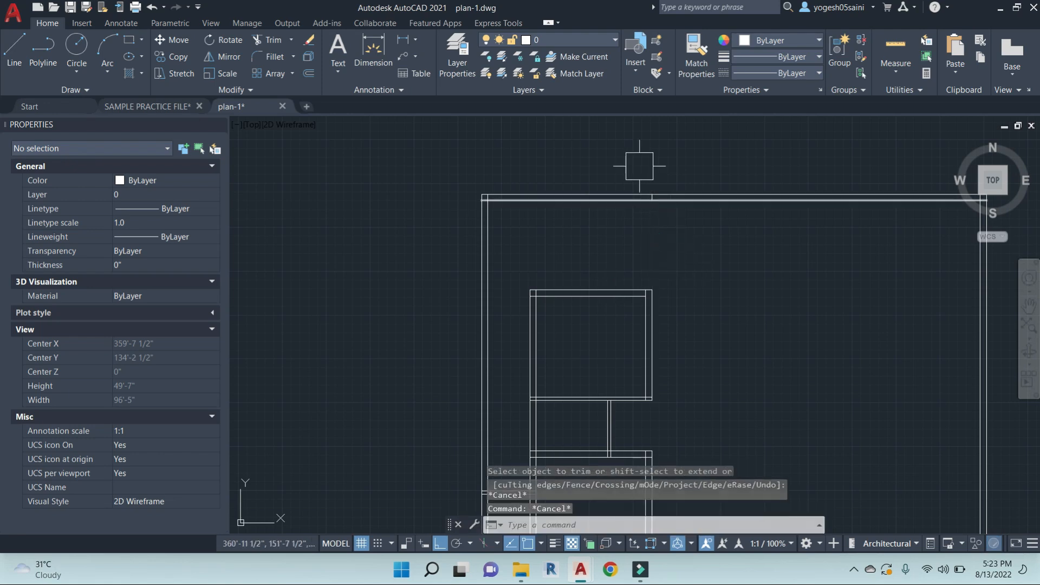
Erase the leftover vertical stub inside the top exterior wall
click(629, 153)
click(684, 254)
text(e)
key(Return)
Extend both lines of the upper room's top wall to the right exterior wall's inner face
scroll(685, 256, down, 2)
middle_drag(690, 298, 616, 265)
scroll(577, 319, up, 2)
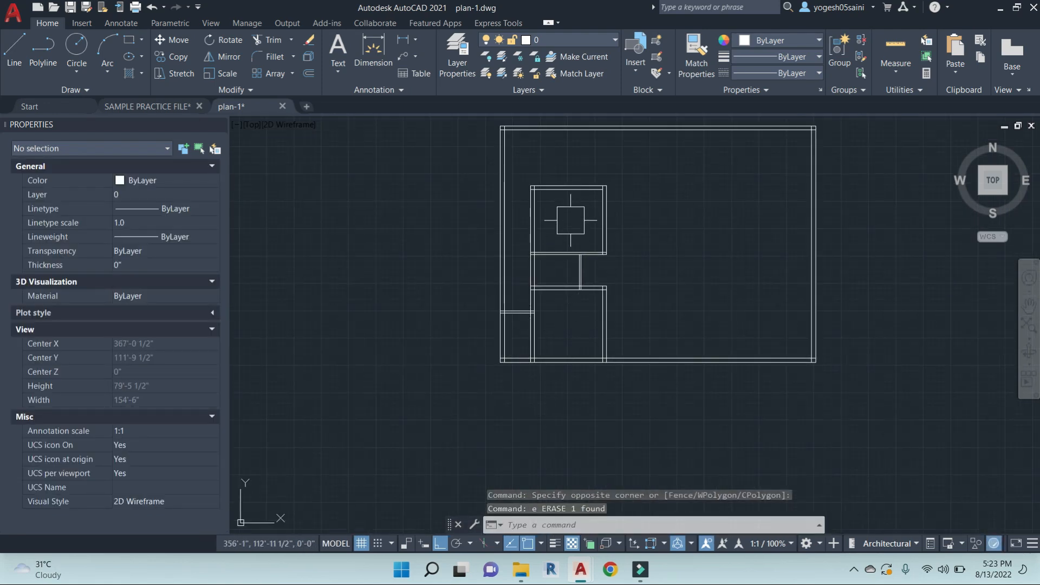
scroll(590, 260, down, 2)
scroll(538, 225, up, 2)
key(Escape)
key(Escape)
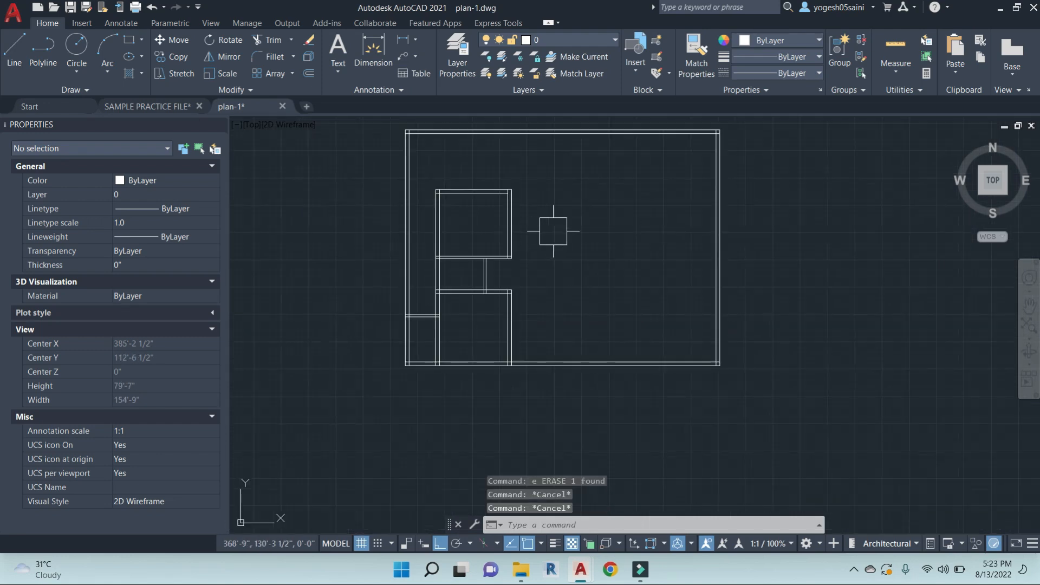
text(EX)
key(Return)
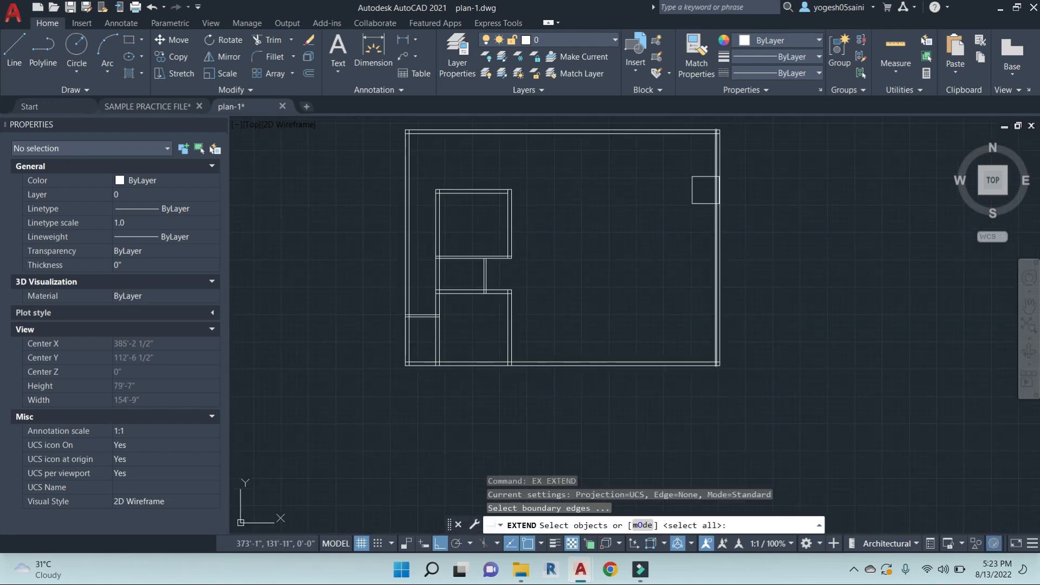
click(705, 189)
key(Return)
click(712, 213)
click(484, 170)
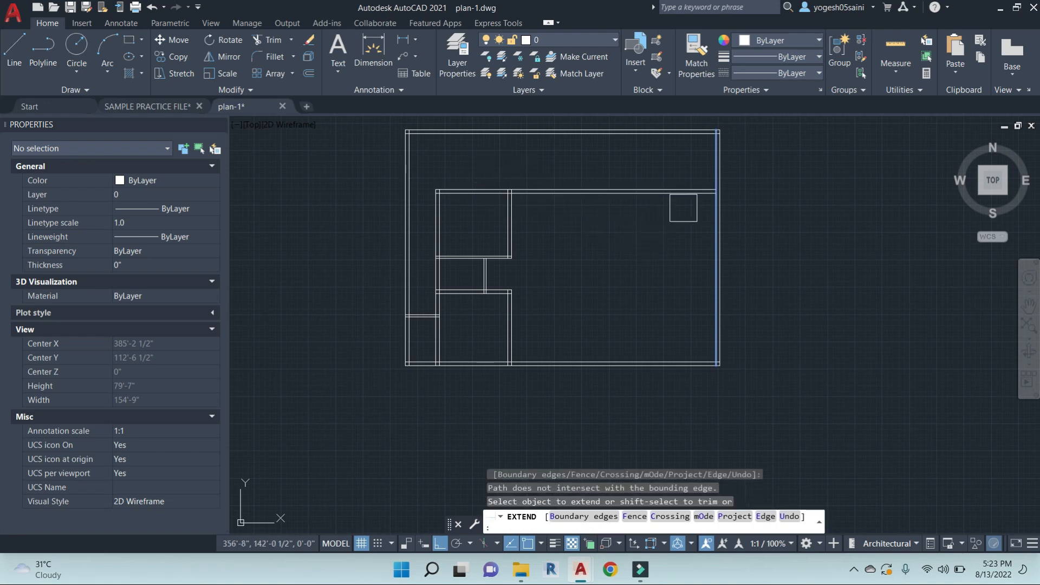
key(Escape)
key(Escape)
key(Escape)
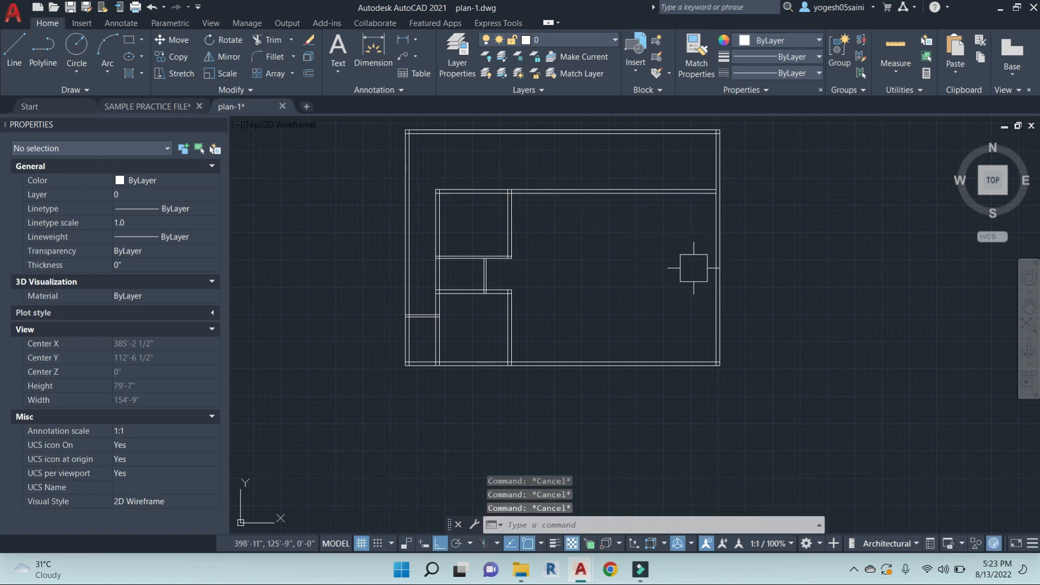
Offset the right exterior wall's inner face 6' inward
text(o)
key(Return)
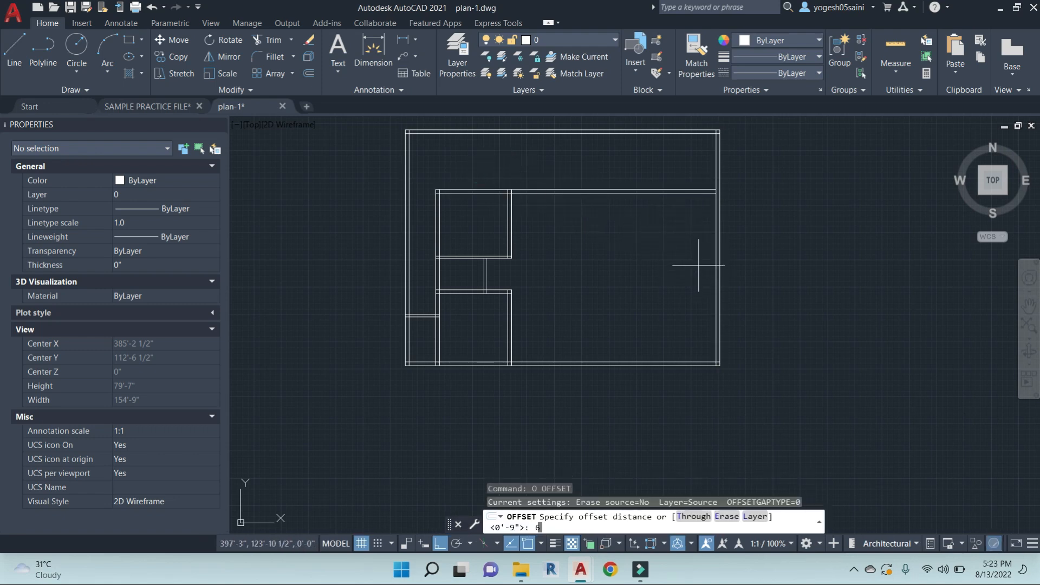
text(6')
key(Return)
click(717, 268)
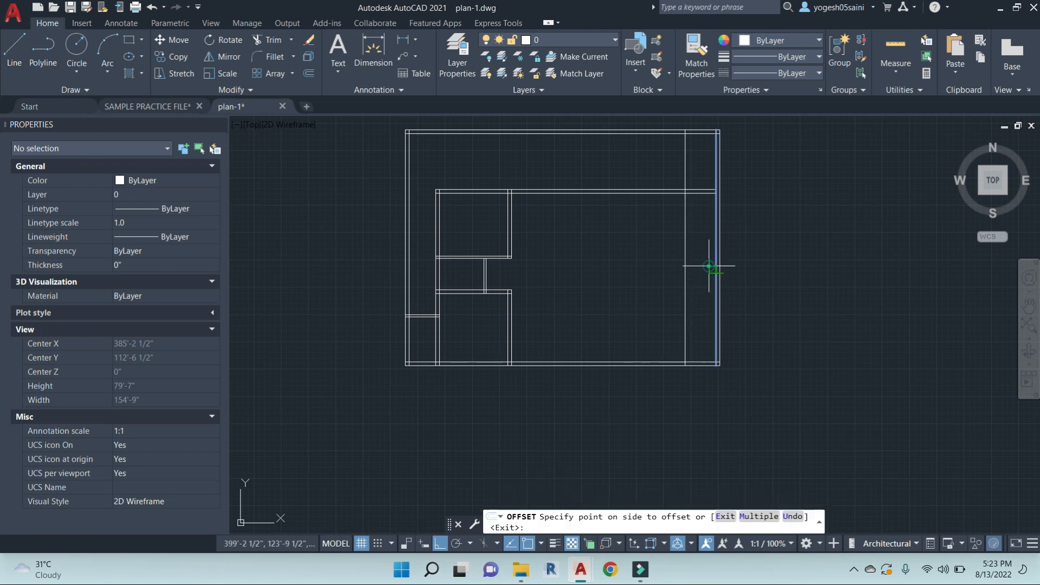
click(598, 281)
key(Escape)
key(Escape)
key(Escape)
key(Escape)
Erase the vertical line 6' inside the right exterior wall
click(685, 238)
key(Delete)
key(Escape)
key(Escape)
key(Escape)
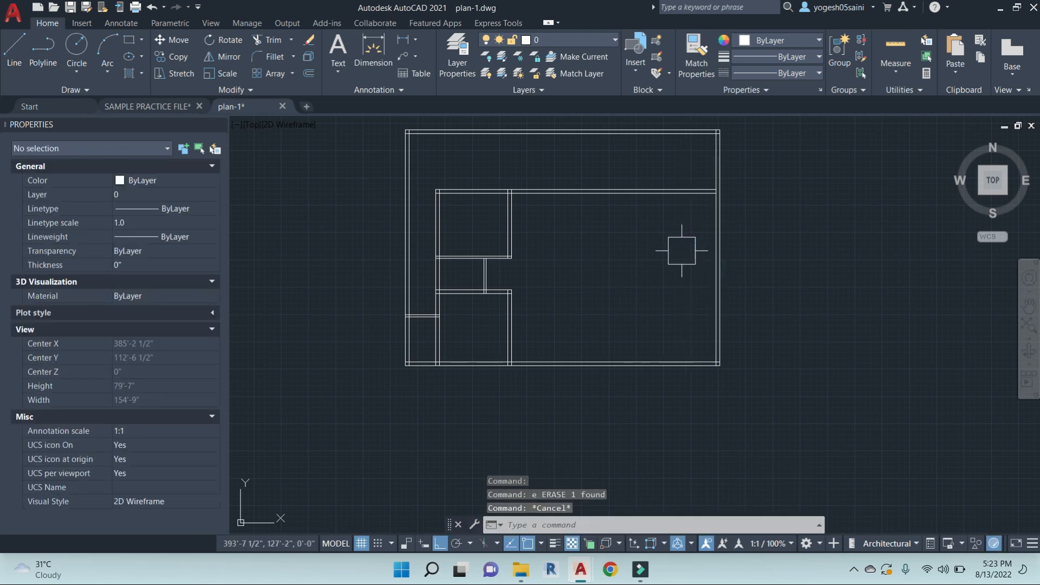
Offset the right exterior wall's inner face 9' inward
middle_drag(617, 282, 619, 275)
text(g)
key(Return)
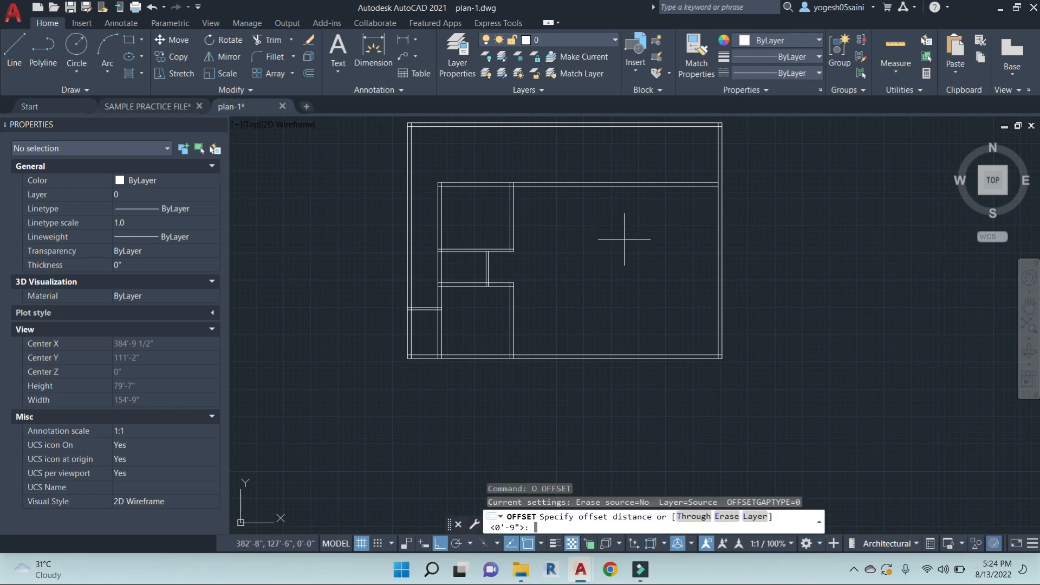
text(9')
key(Return)
click(722, 298)
click(618, 304)
key(Escape)
key(Escape)
Offset the vertical line 9' inside the right exterior wall by 9" toward the plan's interior to form a wall
text(o)
key(Return)
text(9")
key(Return)
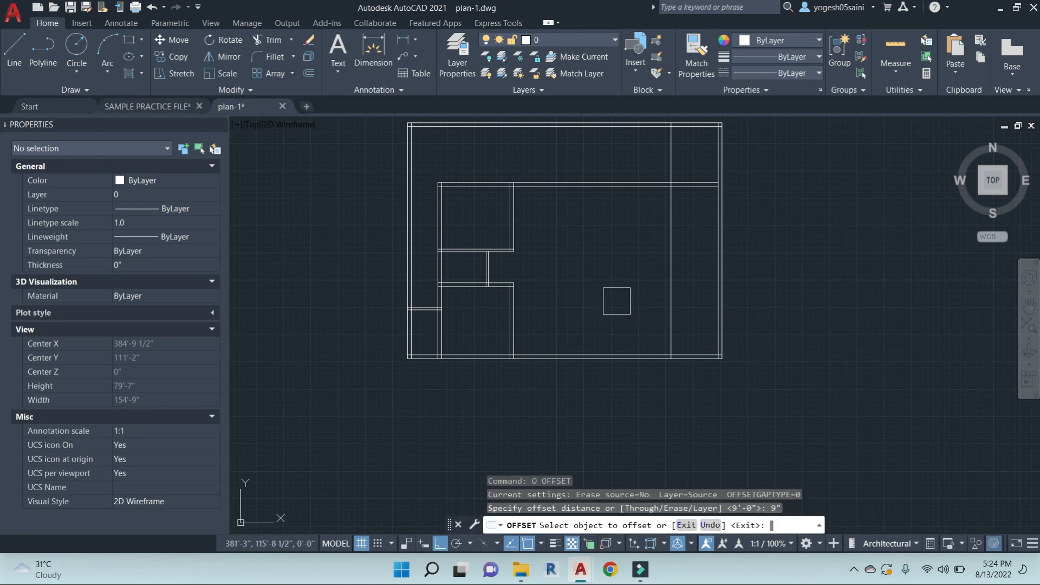
key(Escape)
Fillet the inner and outer line pairs of the upper horizontal wall and the new right interior wall into a square corner, radius 0
text(f)
key(Return)
scroll(649, 184, up, 4)
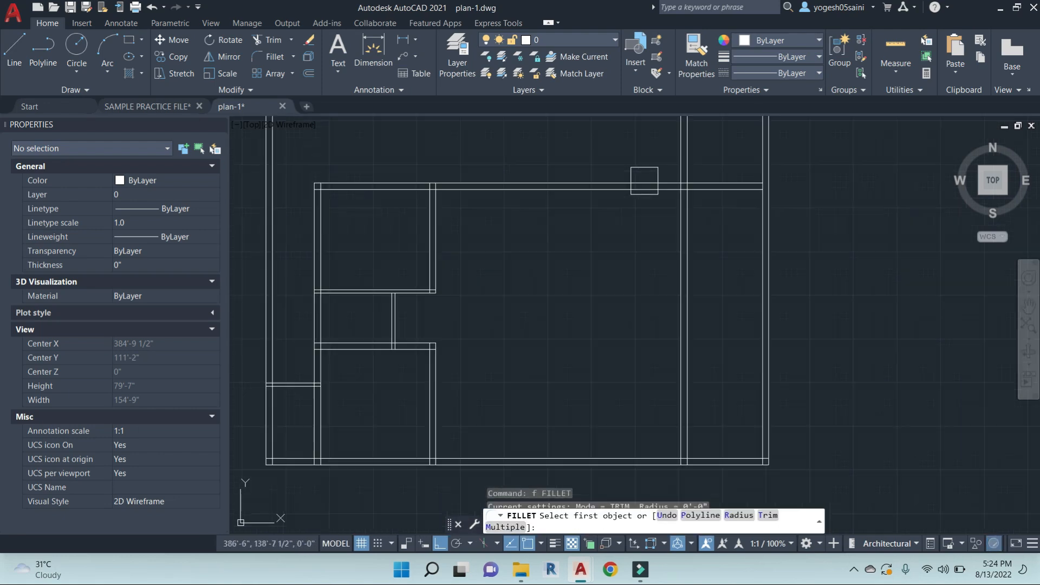
click(659, 201)
click(692, 232)
key(Return)
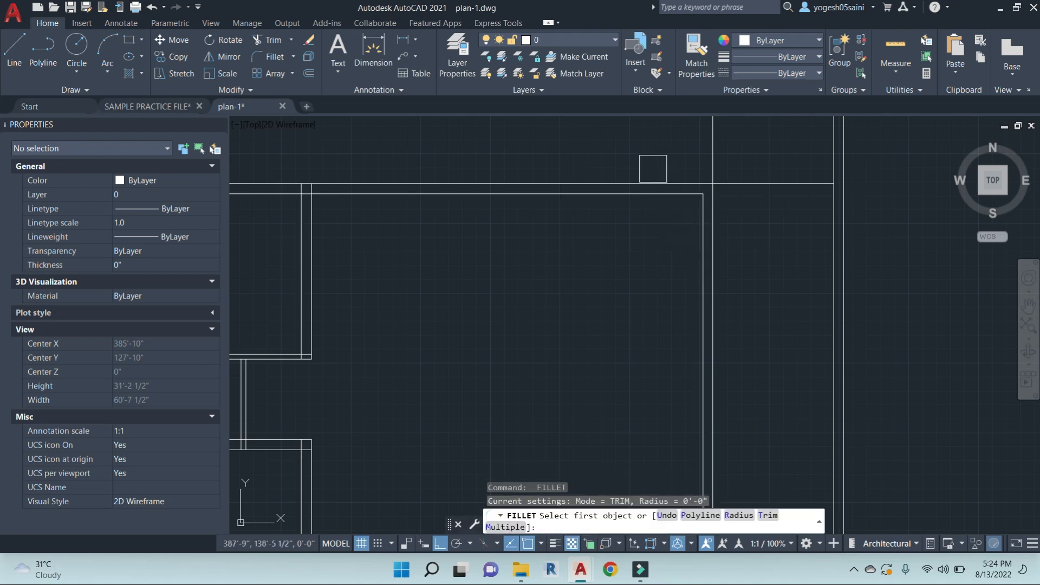
click(652, 174)
click(725, 206)
scroll(728, 228, down, 4)
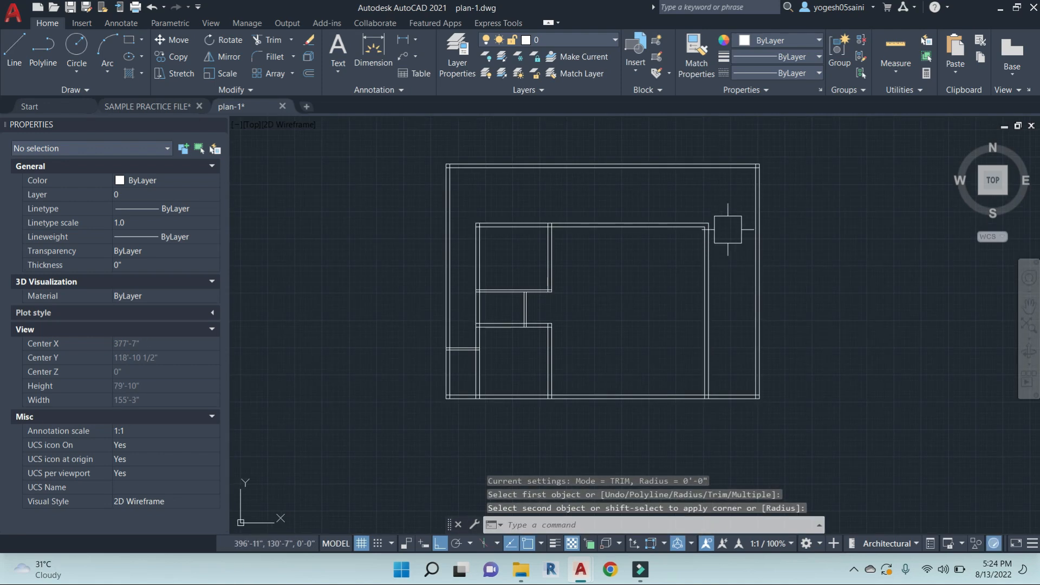
Save the drawing
scroll(704, 257, down, 3)
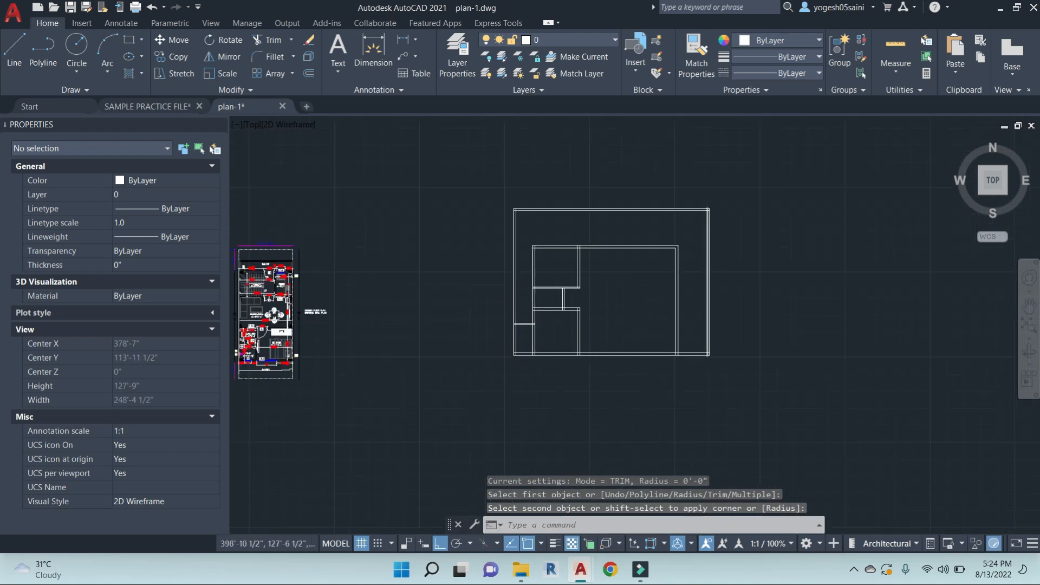
scroll(737, 255, up, 3)
key(Escape)
key(Escape)
key(Escape)
middle_drag(642, 270, 684, 277)
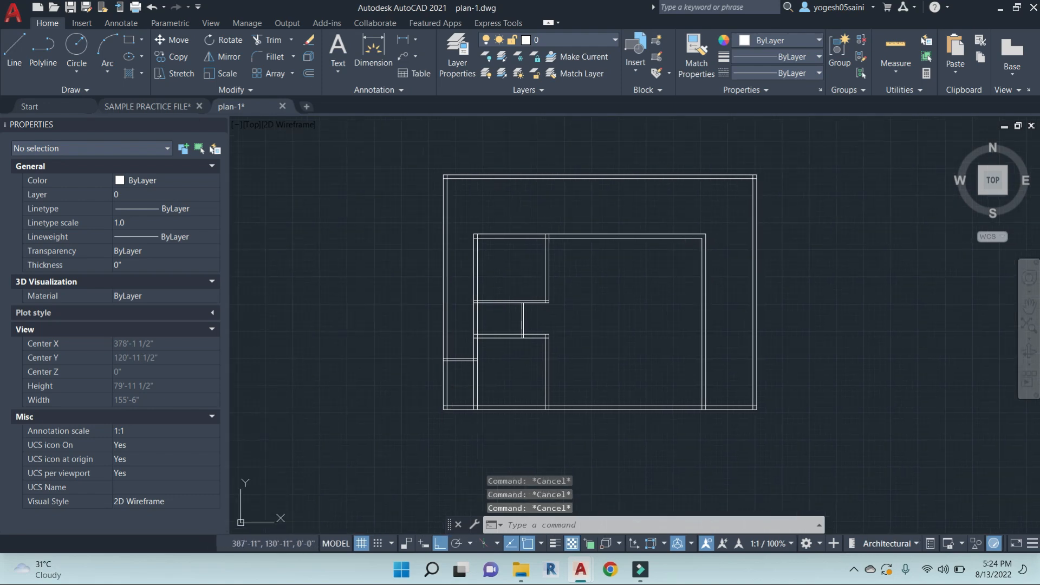
key(ctrl+s)
scroll(501, 291, up, 5)
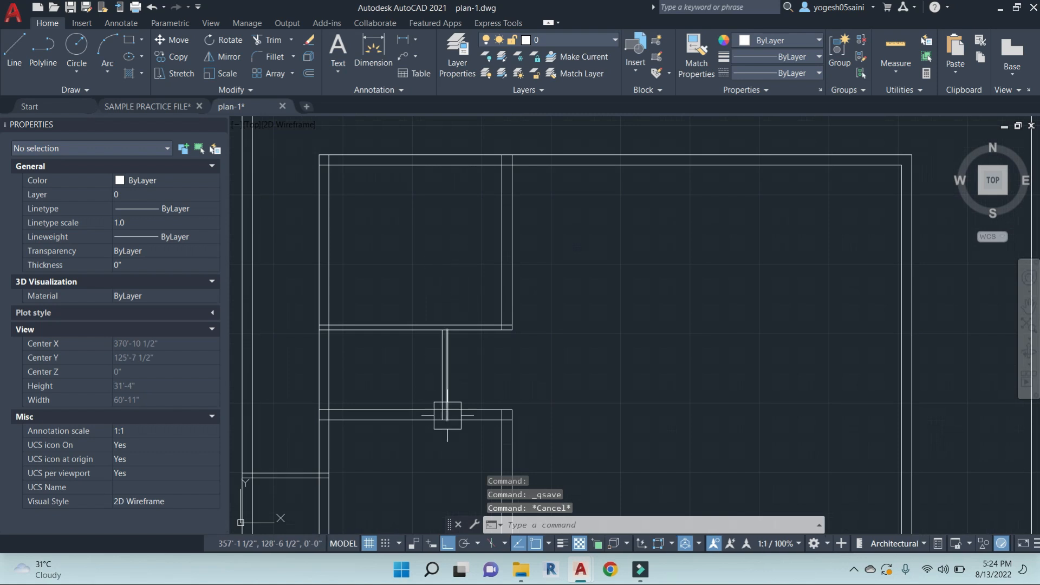
scroll(464, 336, down, 3)
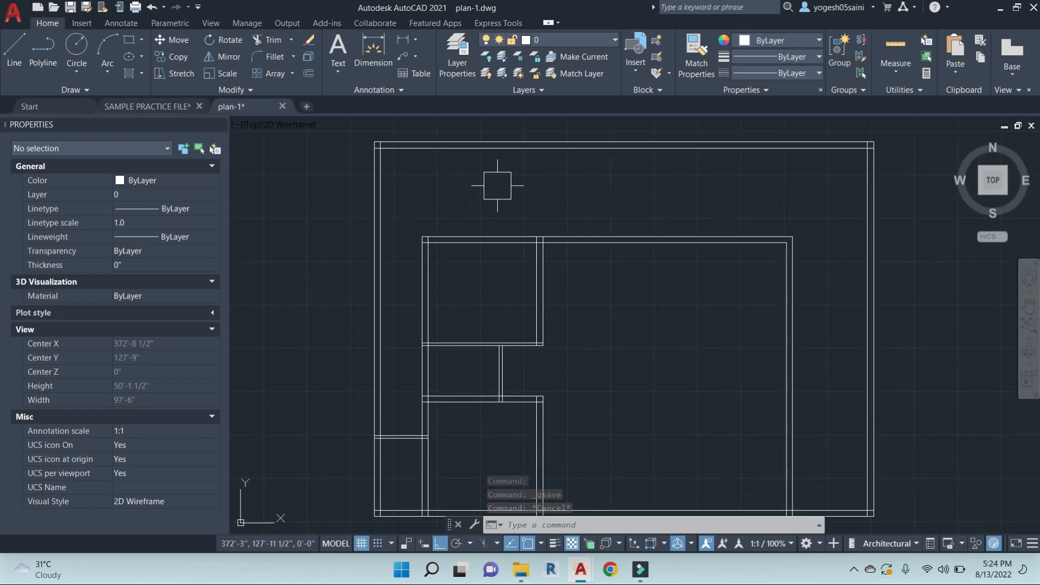
scroll(433, 346, up, 4)
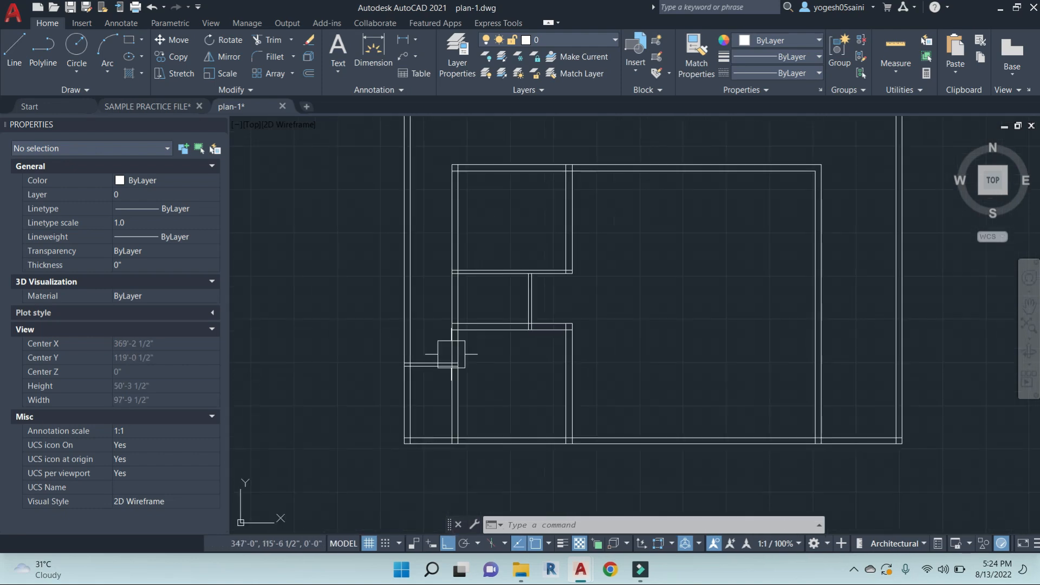
scroll(623, 260, up, 2)
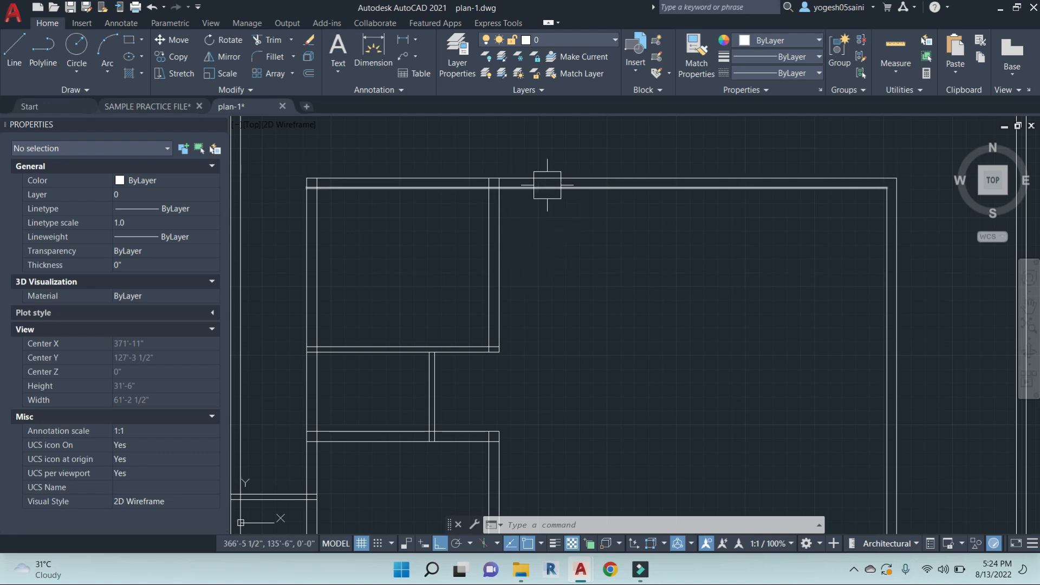
key(Escape)
key(Escape)
key(Escape)
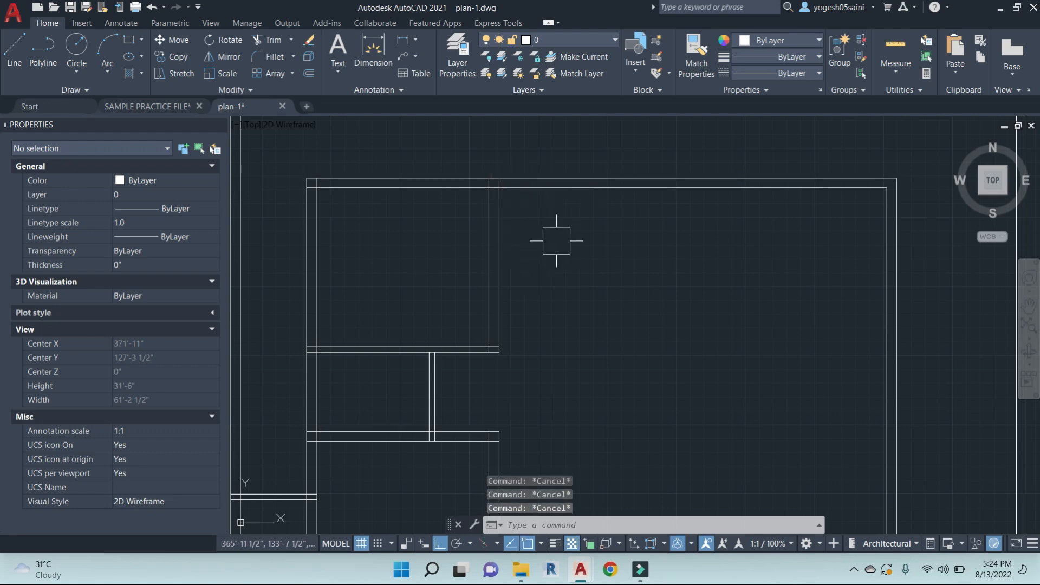
middle_drag(555, 262, 552, 255)
text(o)
key(Return)
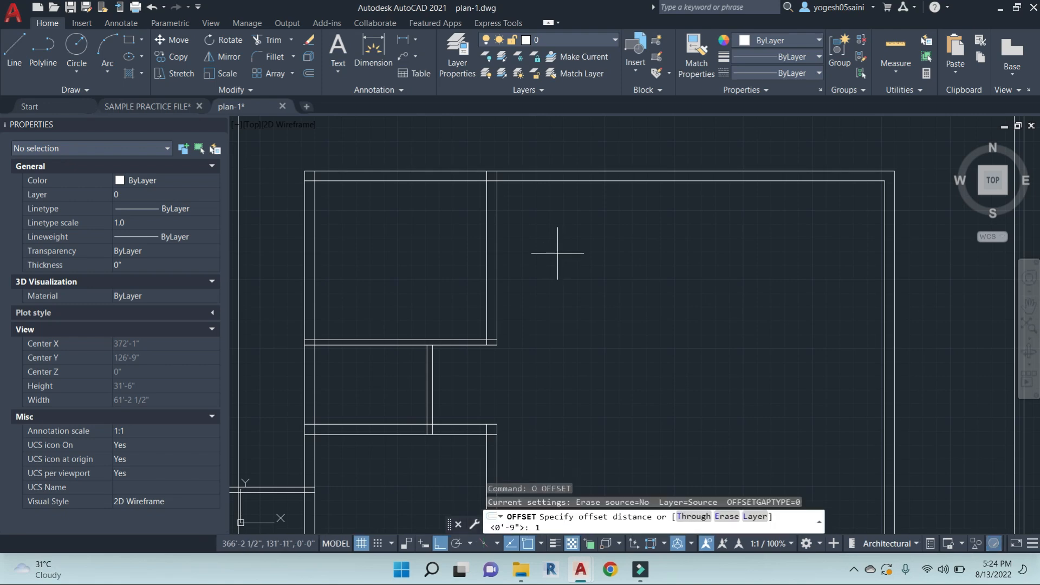
key(Escape)
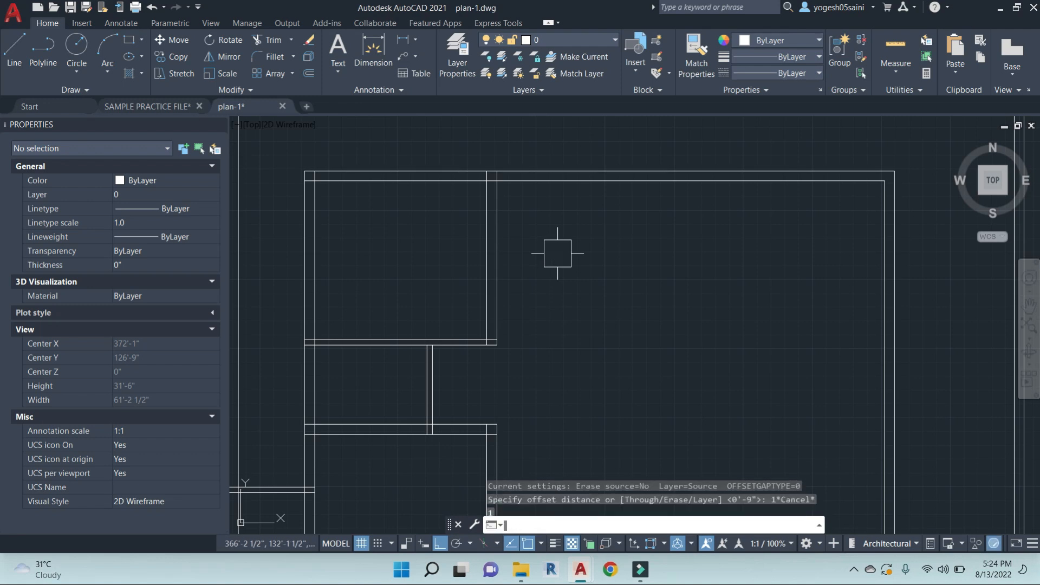
key(Escape)
text(o)
key(Return)
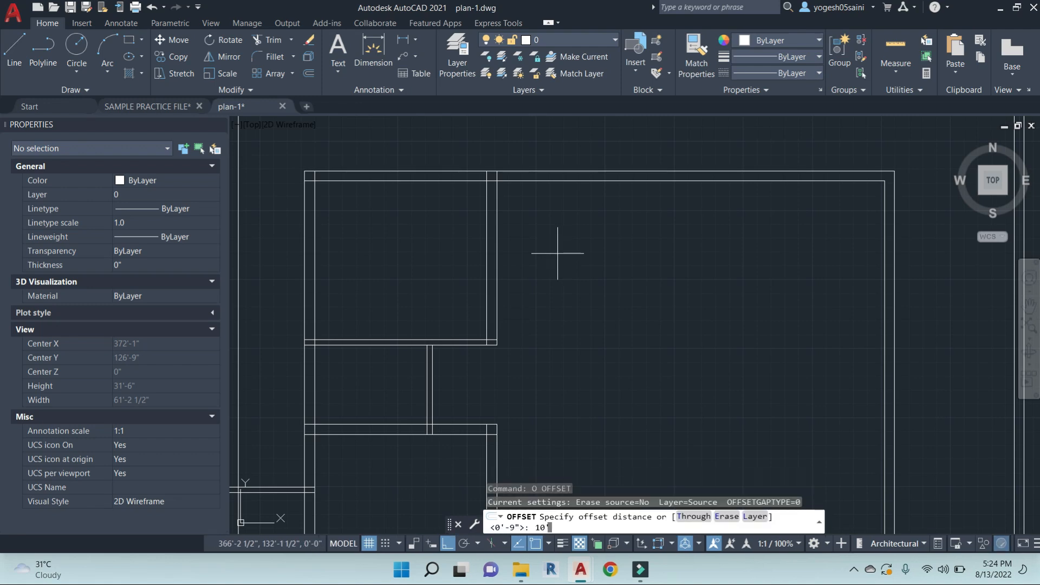
text(10')
key(Return)
key(Escape)
key(Escape)
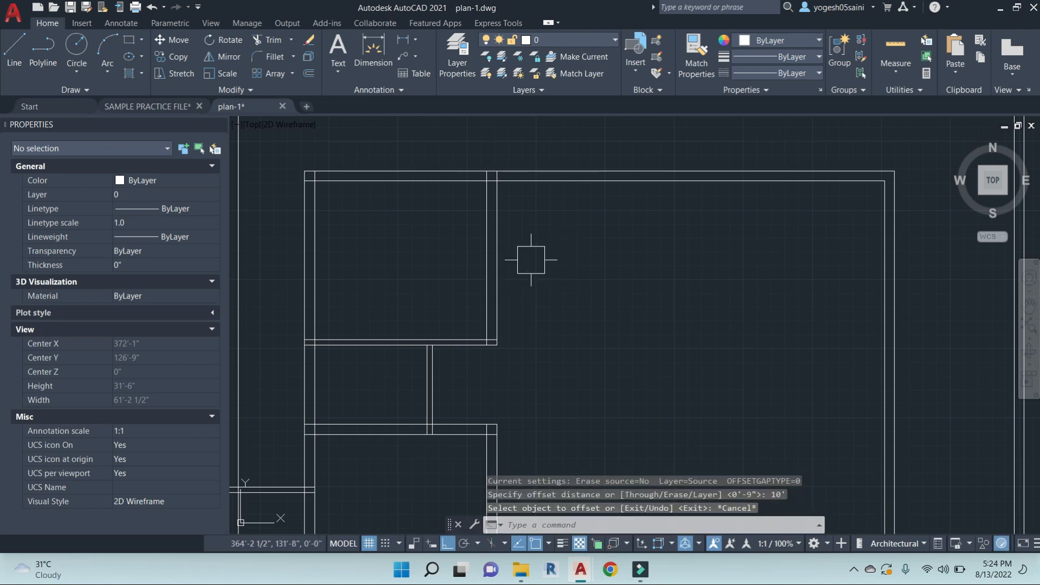
Offset the right face of the upper-left room's right wall 11' to the right
text(o)
key(Return)
text(11')
key(Return)
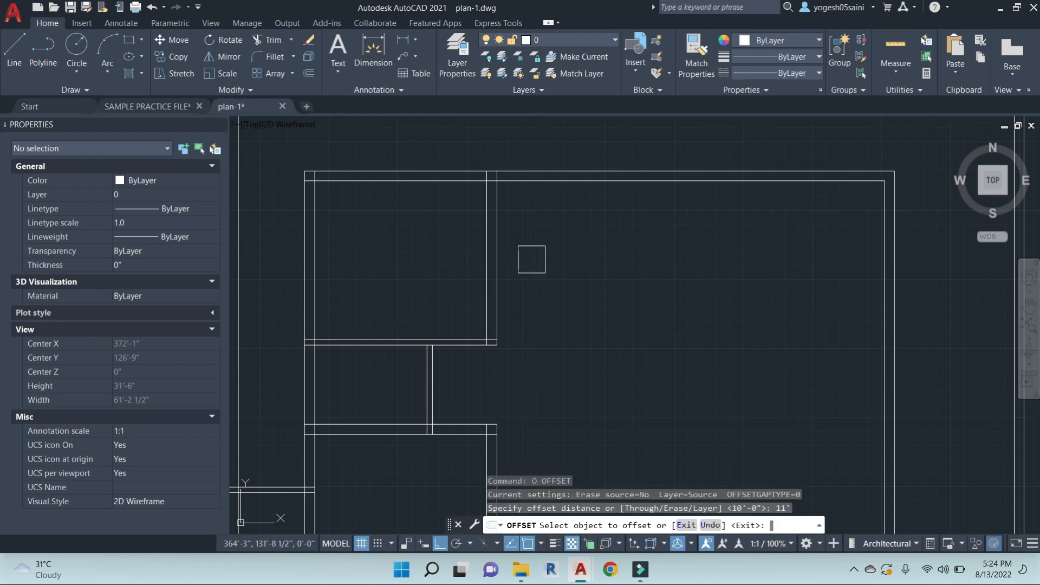
click(506, 275)
click(700, 255)
key(Escape)
key(Escape)
Offset the new vertical line 9" to the right to give the second upper room's right wall its thickness
text(o)
key(Return)
text(9)
key(Return)
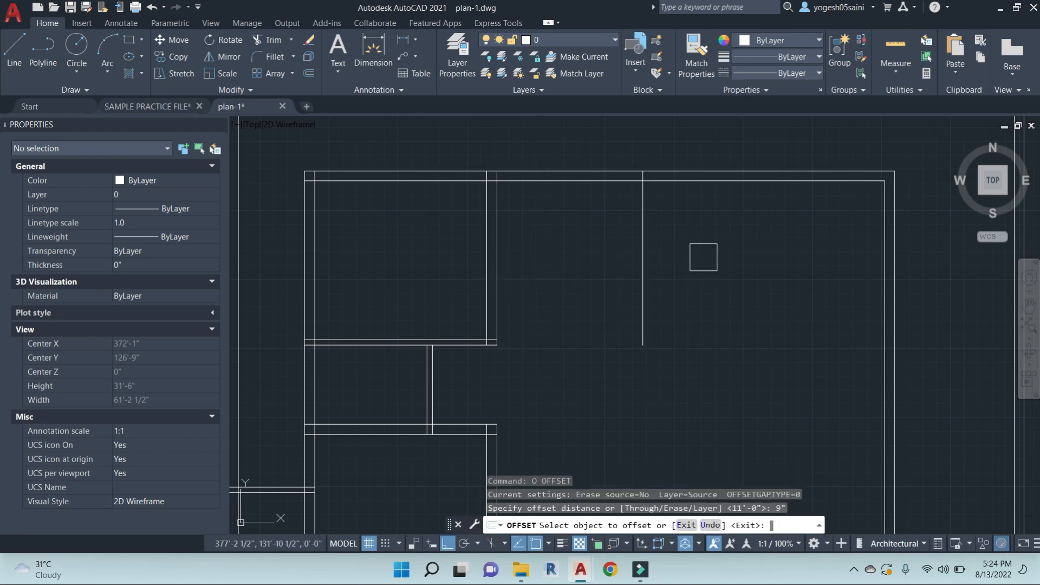
click(648, 281)
click(736, 275)
key(Escape)
Extend both lines of the upper-left room's bottom wall to the right face of the new vertical wall
text(ex)
key(Return)
click(660, 301)
key(Return)
click(518, 366)
click(462, 276)
scroll(649, 313, down, 2)
key(Escape)
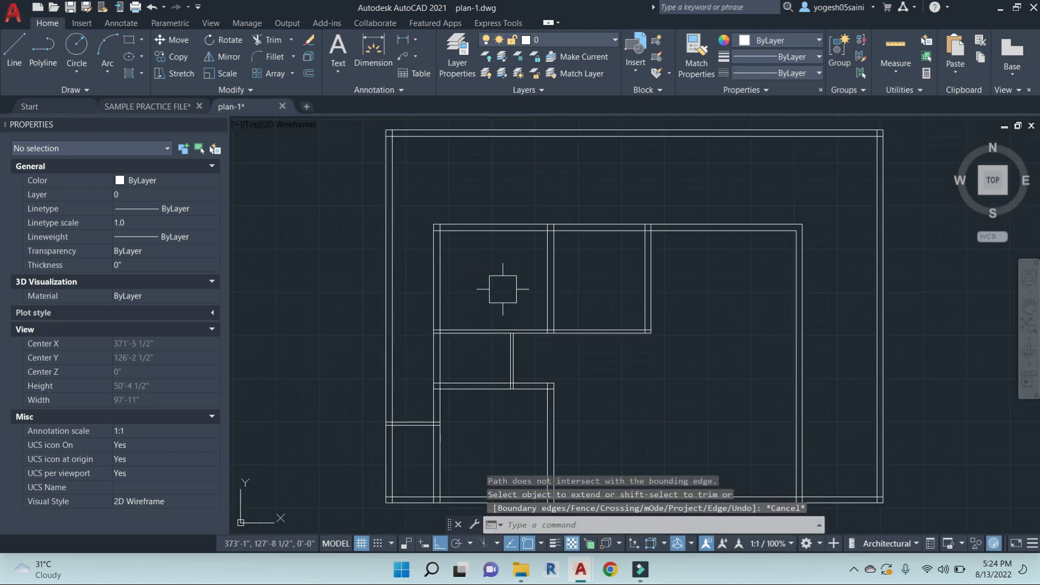
middle_drag(504, 431, 525, 357)
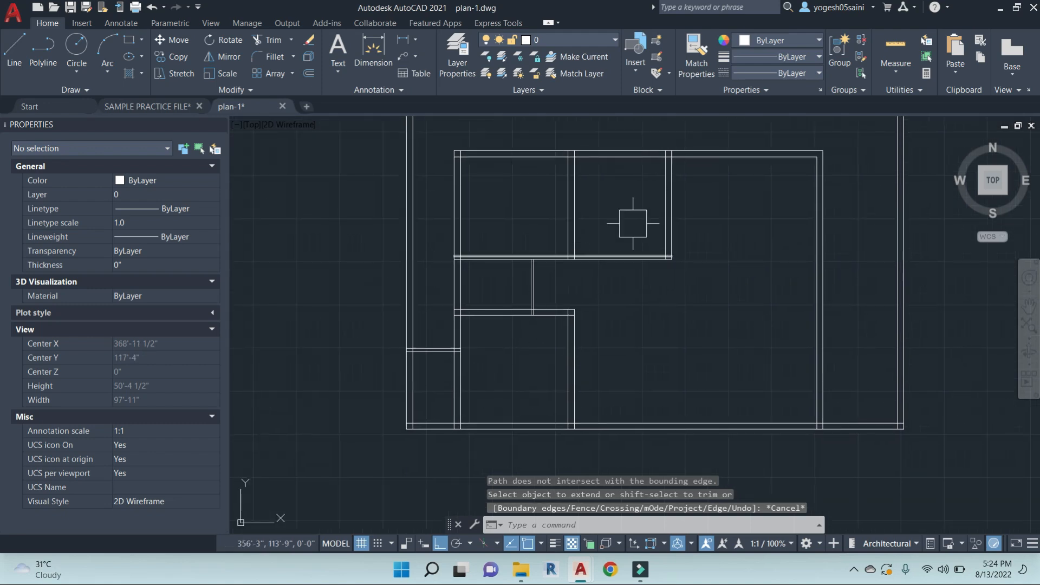
key(Escape)
mouse_move(668, 326)
middle_down()
mouse_move(629, 327)
mouse_move(629, 312)
middle_up()
key(Escape)
middle_drag(647, 355, 633, 295)
middle_drag(687, 375, 659, 319)
middle_drag(673, 223, 632, 299)
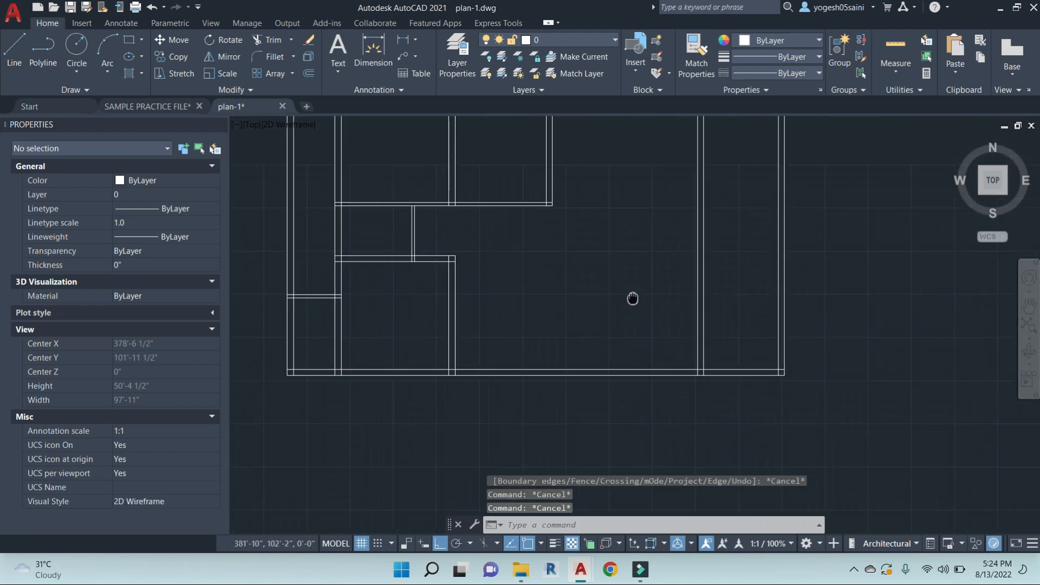
key(Escape)
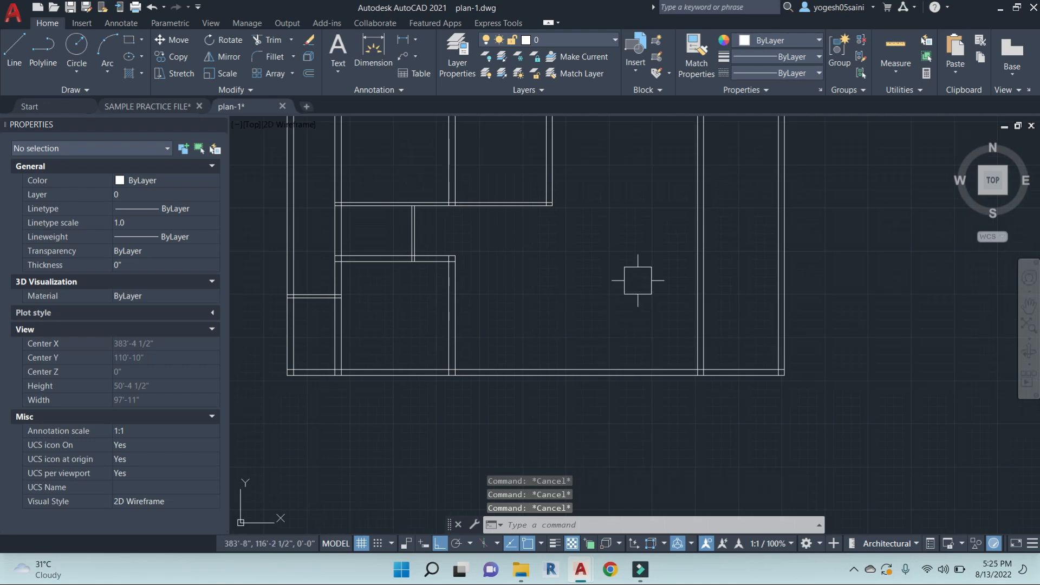
Offset the bottom exterior wall's inner face 8' upward
text(o)
key(Return)
text(8')
key(Return)
click(670, 358)
click(668, 234)
key(Escape)
key(Escape)
key(Escape)
Offset the horizontal line 8' above the bottom exterior wall by 9" upward to form a wall
text(o)
key(Return)
text(9)
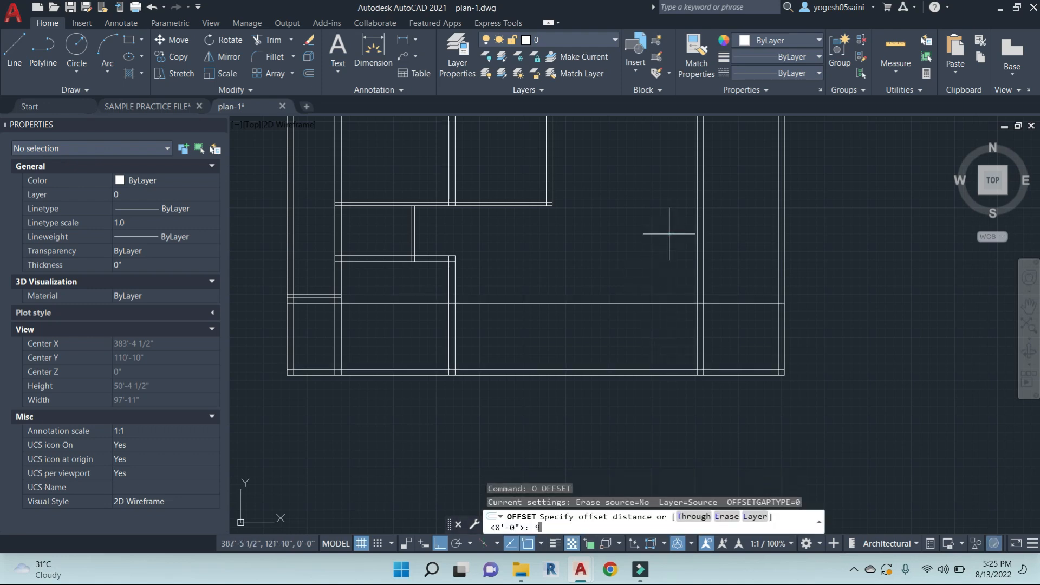
key(Return)
click(650, 303)
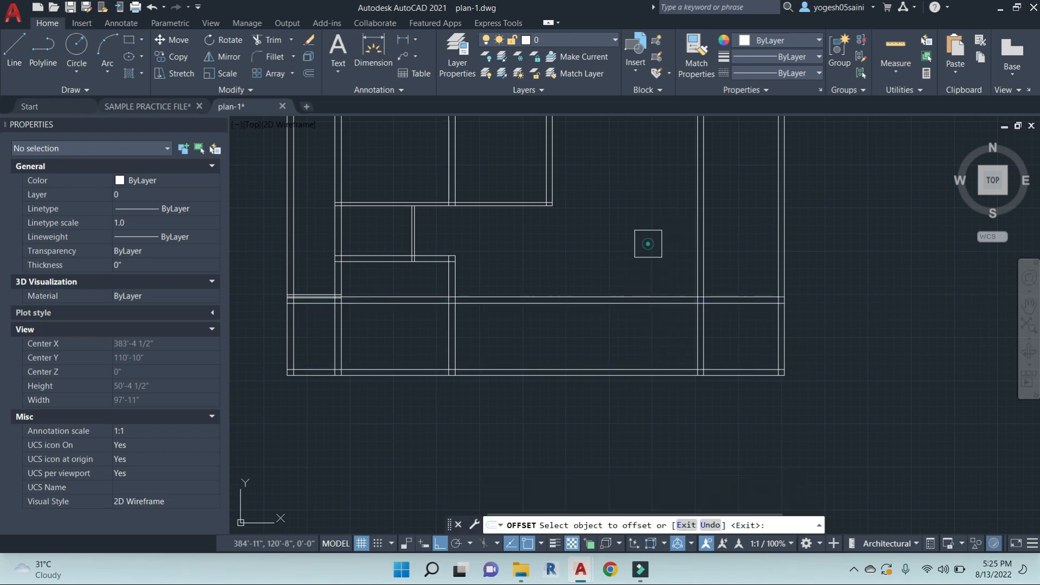
click(652, 237)
key(Escape)
key(Escape)
key(Escape)
key(Escape)
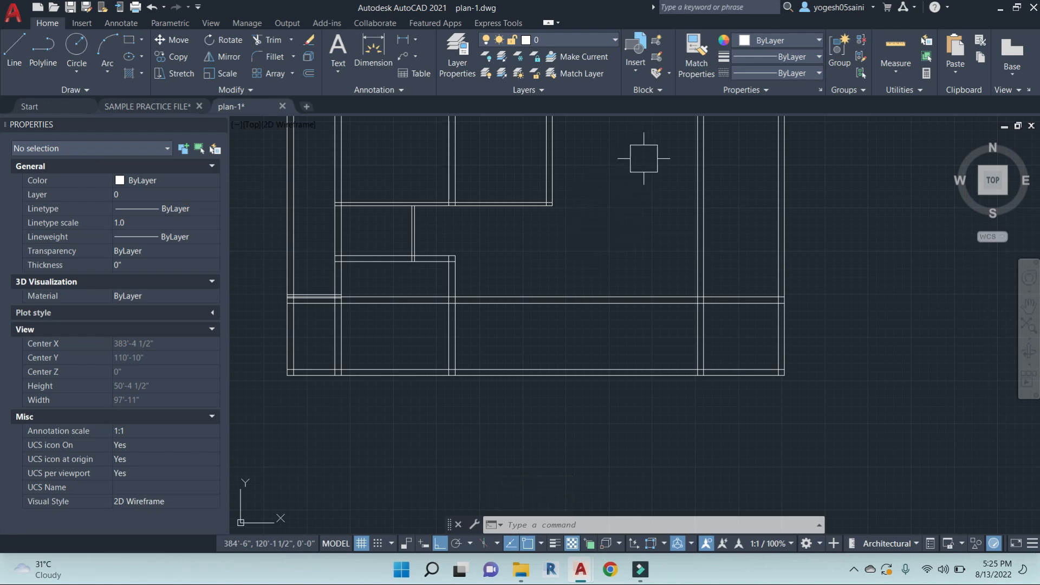
Offset the lower line of the upper horizontal interior wall 7'6" downward
middle_drag(659, 168, 639, 267)
key(Escape)
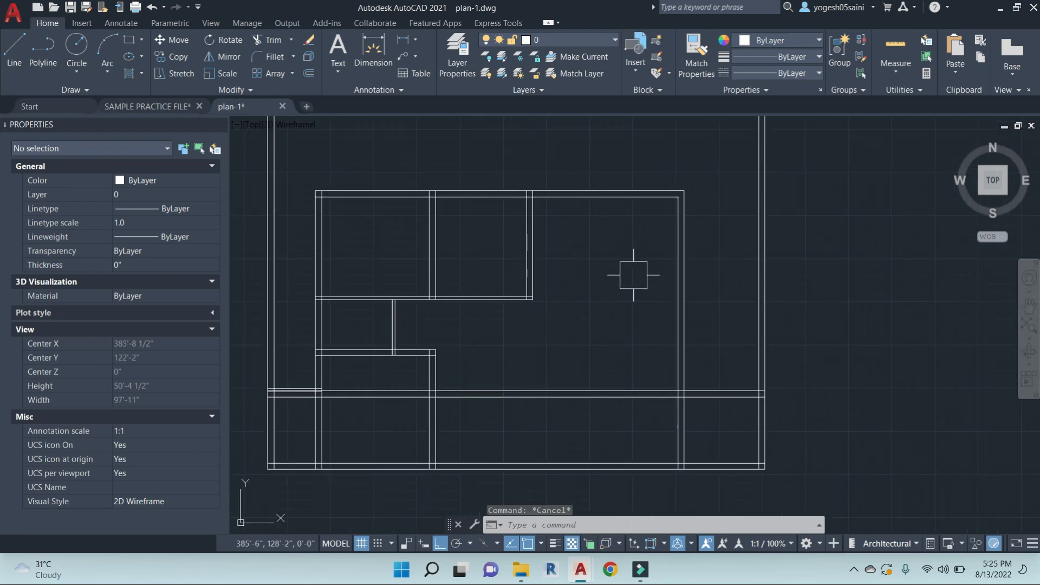
text(o)
key(Return)
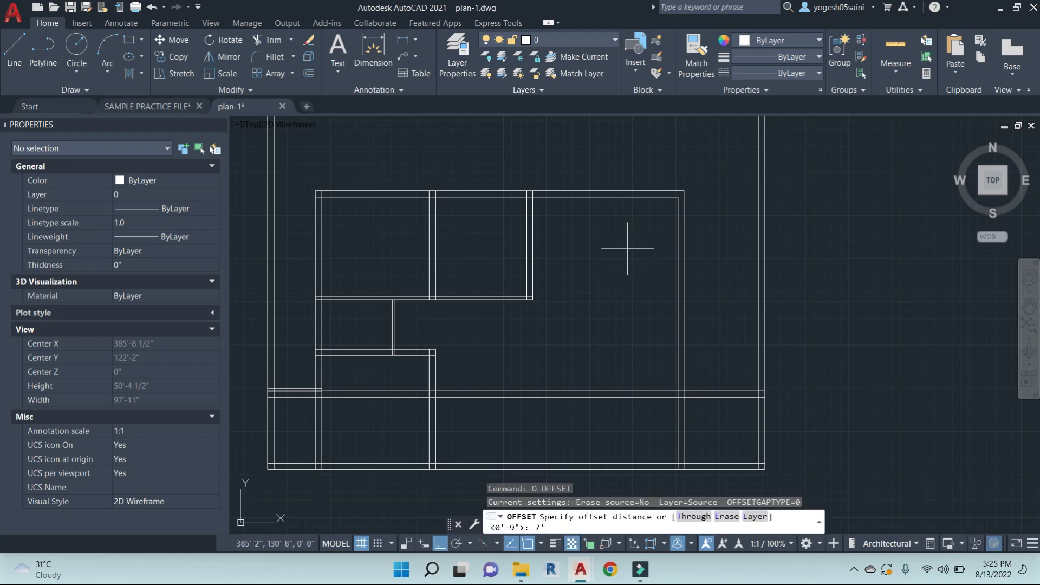
key(Return)
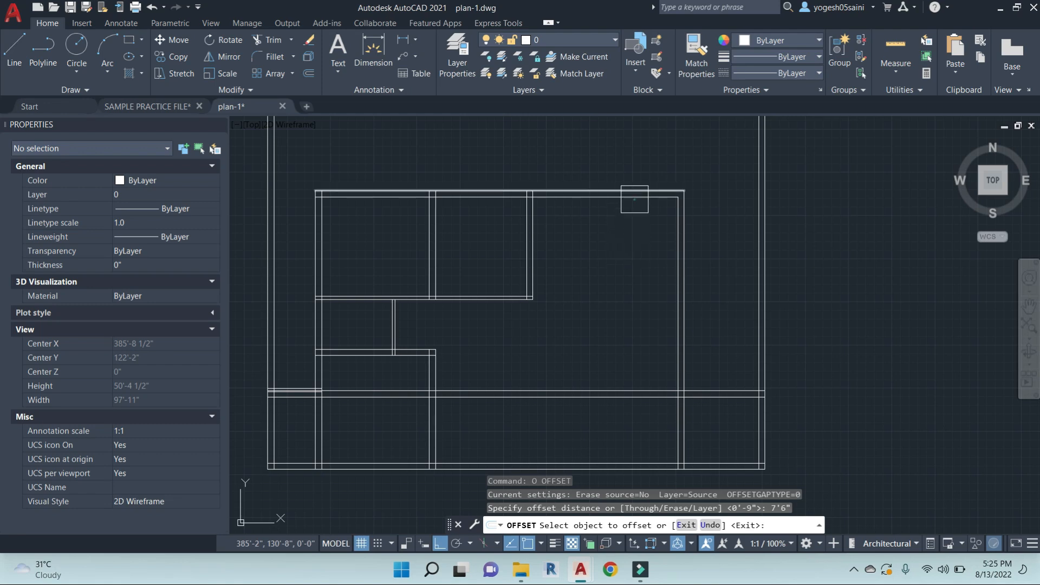
click(632, 201)
click(635, 267)
key(Escape)
text(o)
key(Return)
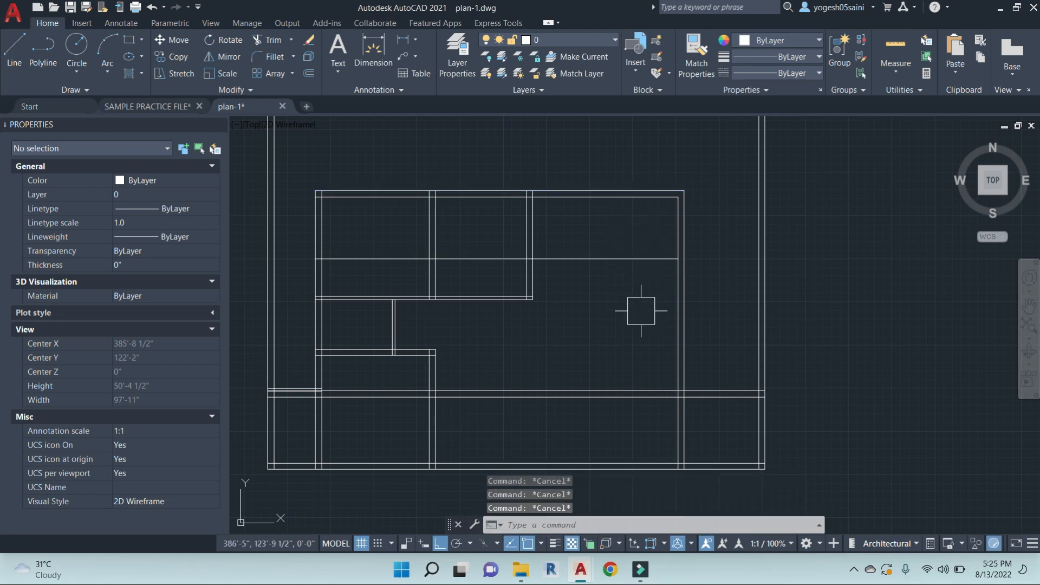
text(9)
key(Escape)
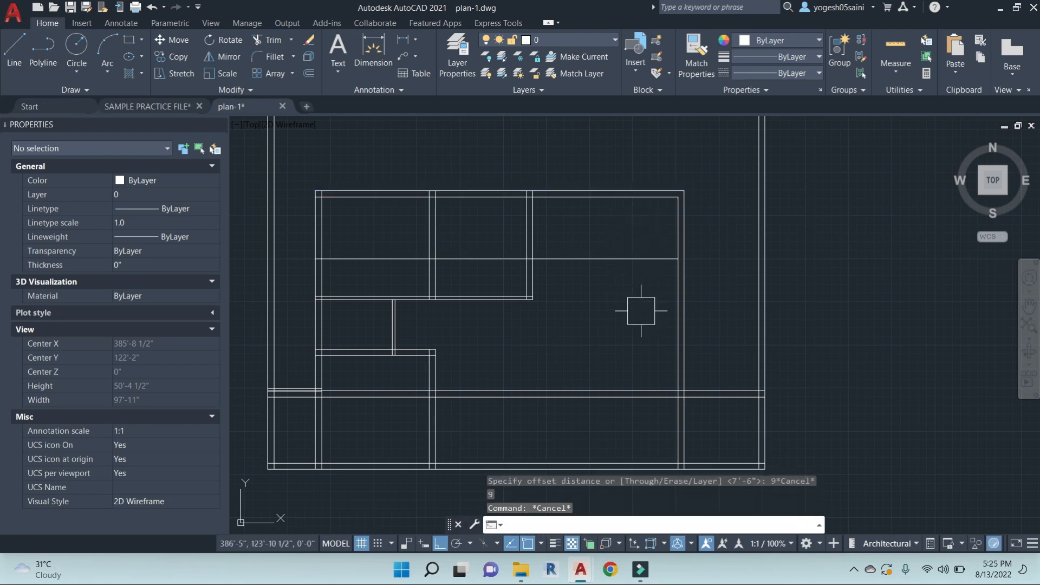
text(o)
key(Return)
key(Escape)
key(Escape)
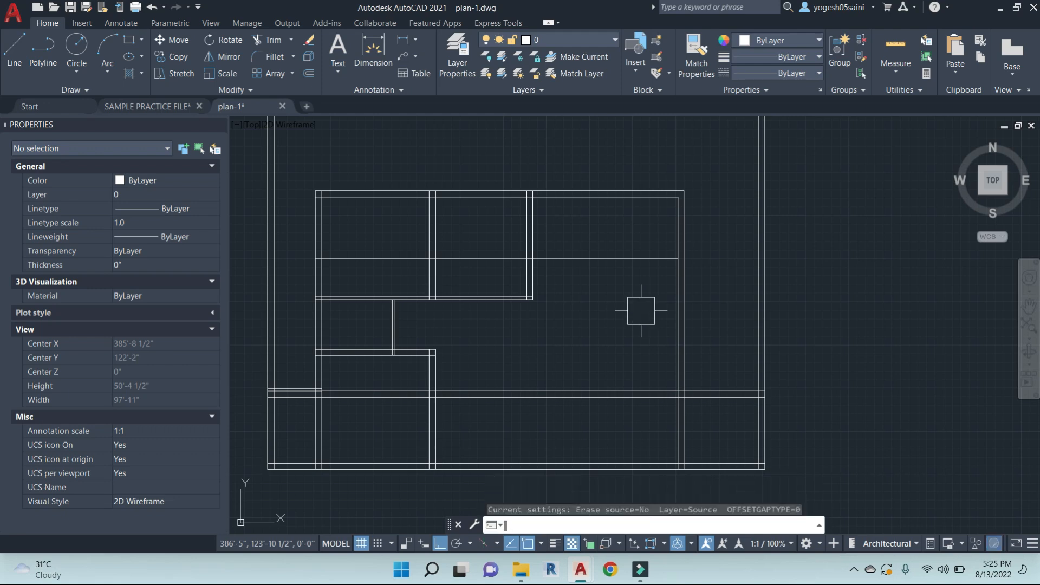
Offset the horizontal line 7'6" below the upper interior wall by 9" downward to form a wall
text(o)
key(Return)
text(9)
key(Return)
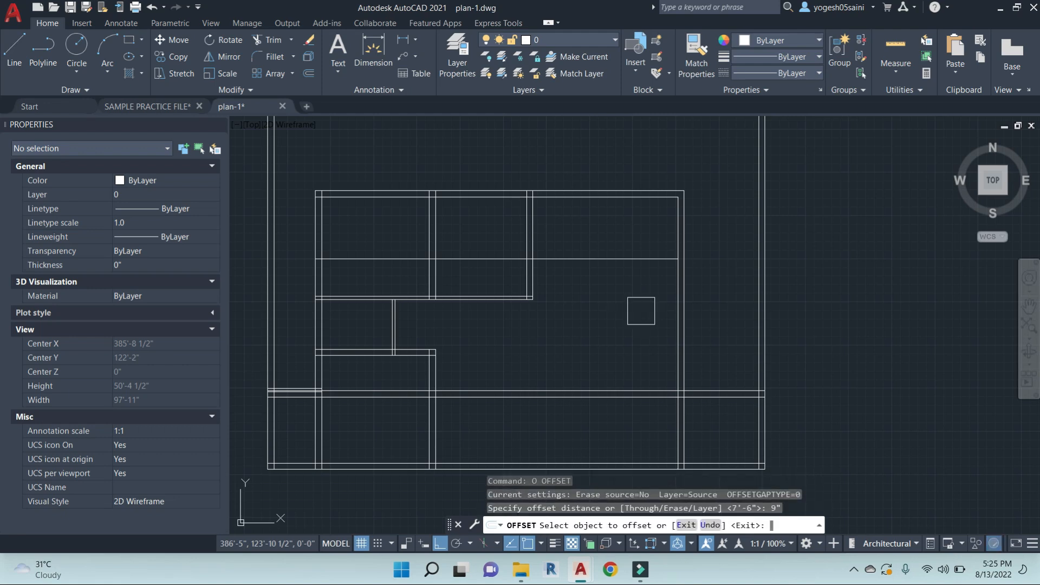
click(636, 262)
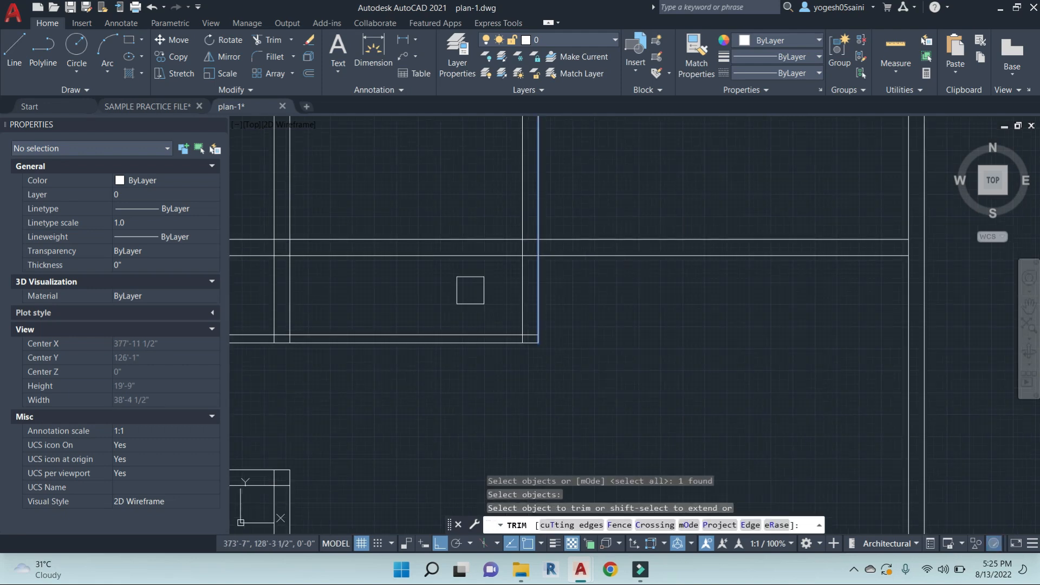
Trim both lines of the new horizontal wall back to the right face of the second upper room's right wall
click(469, 290)
click(402, 161)
scroll(455, 195, down, 6)
click(470, 207)
middle_drag(519, 247, 559, 302)
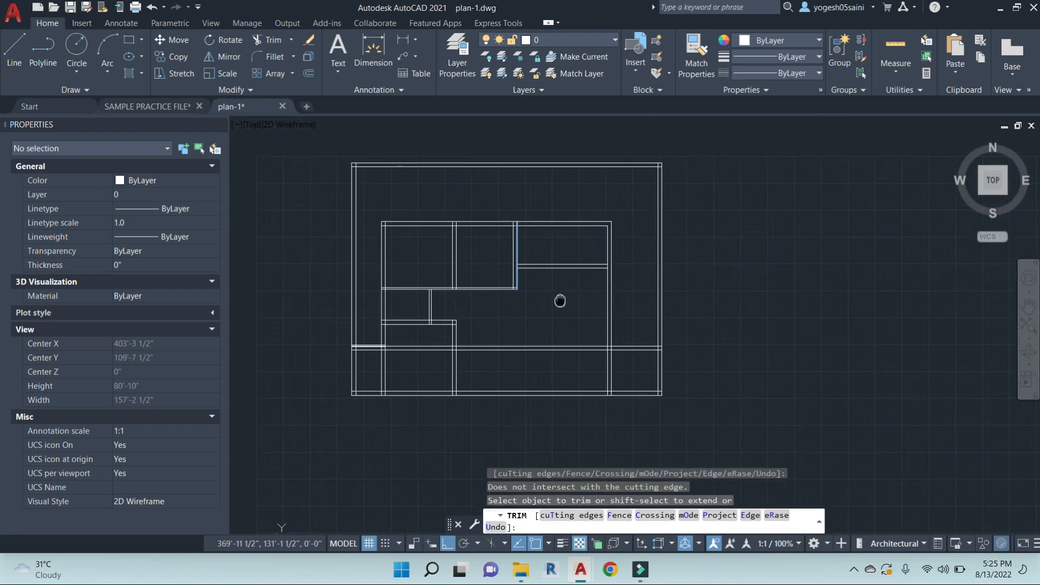
scroll(573, 247, up, 4)
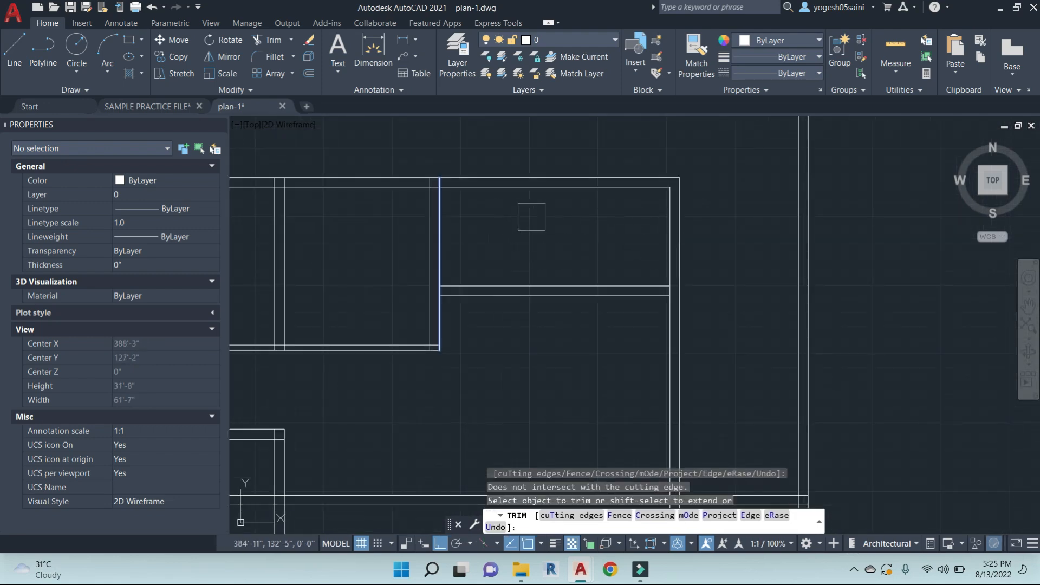
scroll(483, 326, down, 3)
key(Escape)
key(Escape)
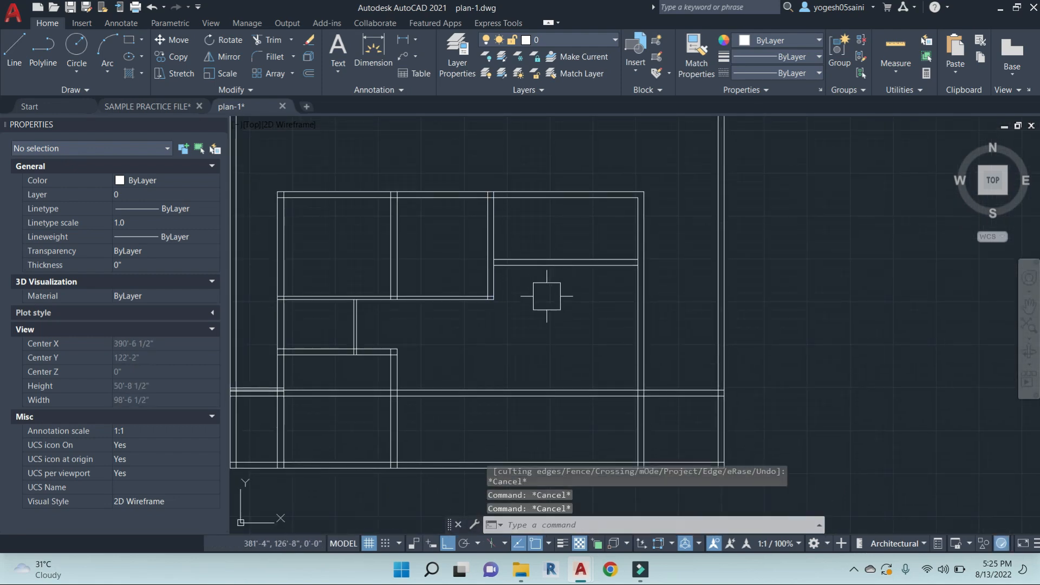
middle_drag(577, 336, 615, 298)
key(Escape)
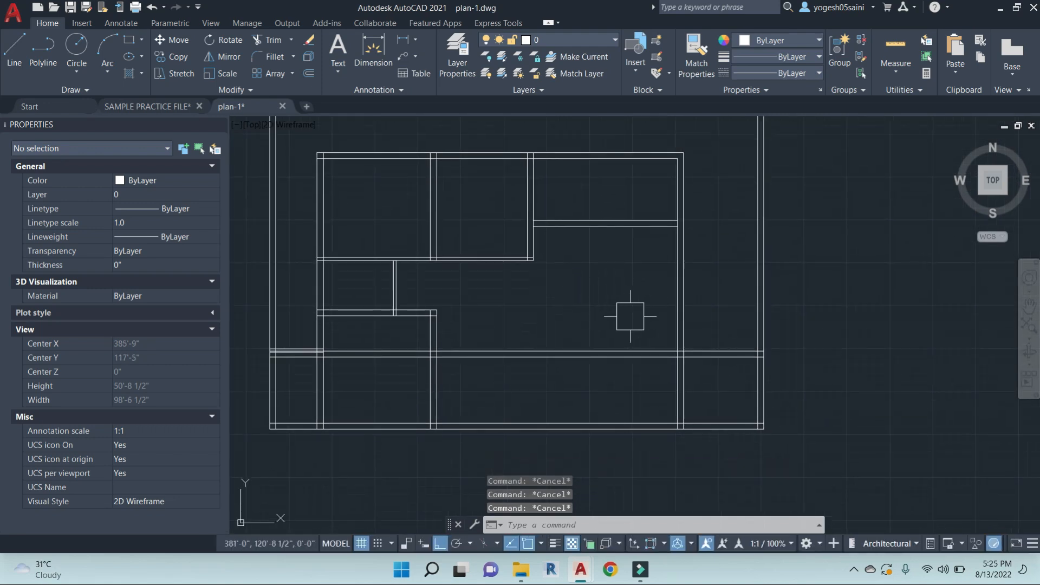
scroll(628, 293, down, 1)
scroll(608, 293, up, 3)
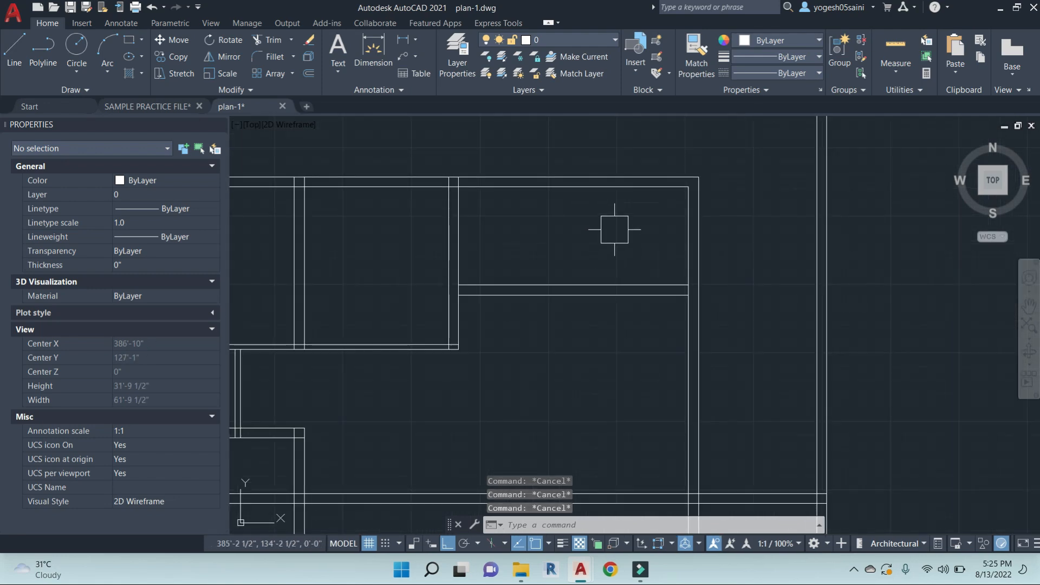
scroll(614, 230, down, 2)
middle_drag(529, 239, 570, 302)
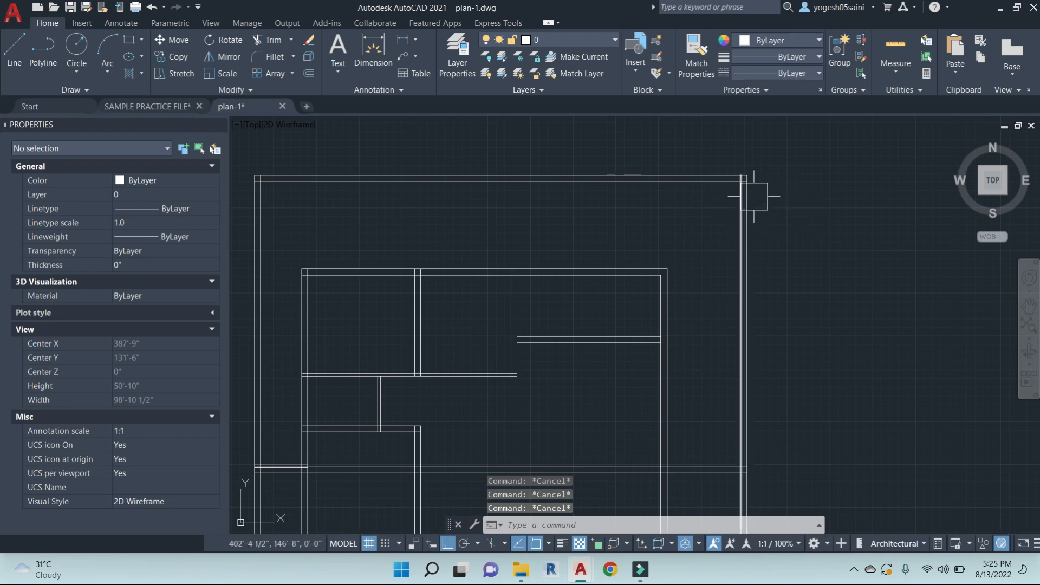
text(o)
key(Return)
key(Escape)
text(dl)
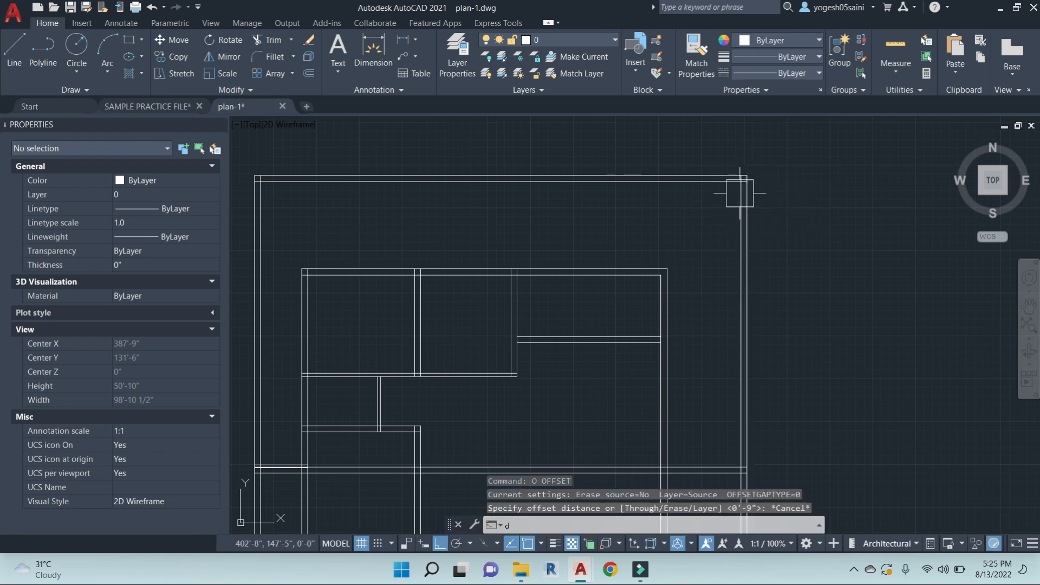
key(Return)
key(Escape)
Measure the vertical distance from the top exterior wall's inner line to the upper interior wall using a temporary linear dimension
text(dli)
key(Return)
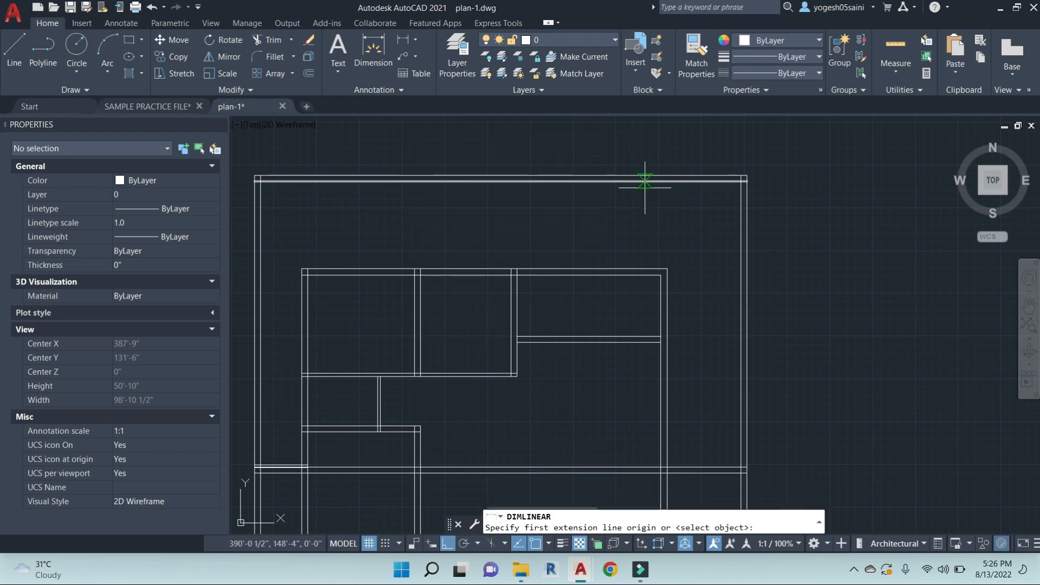
click(643, 182)
click(645, 269)
scroll(645, 227, up, 4)
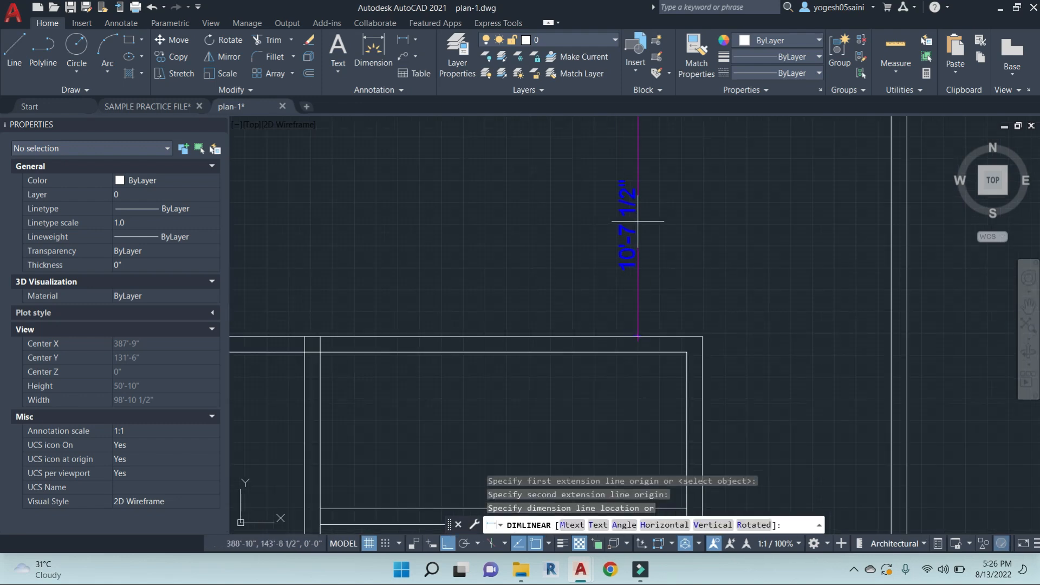
key(Escape)
scroll(672, 235, down, 4)
Offset the inner line of the top exterior wall 10' downward
text(o)
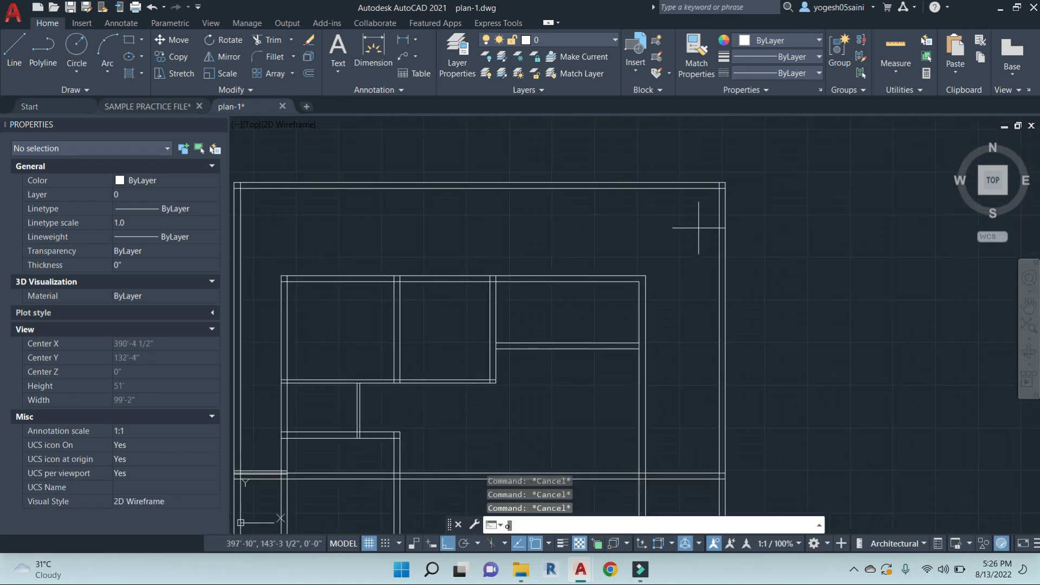
key(Return)
text(10')
key(Return)
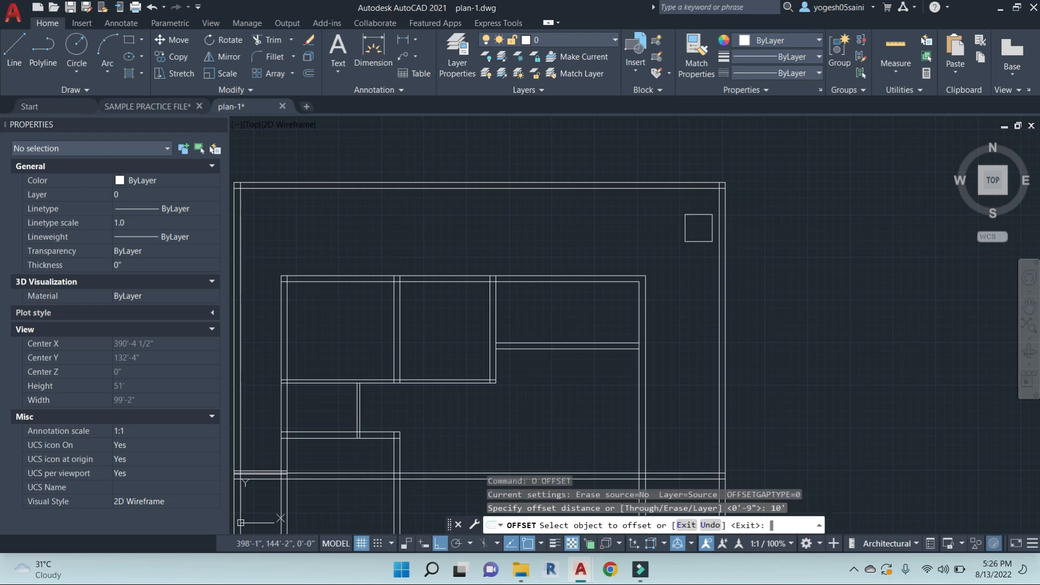
click(691, 189)
click(688, 296)
key(Escape)
Offset the horizontal line 10' below the top exterior wall by 9" downward
text(o)
key(Return)
text(9")
key(Return)
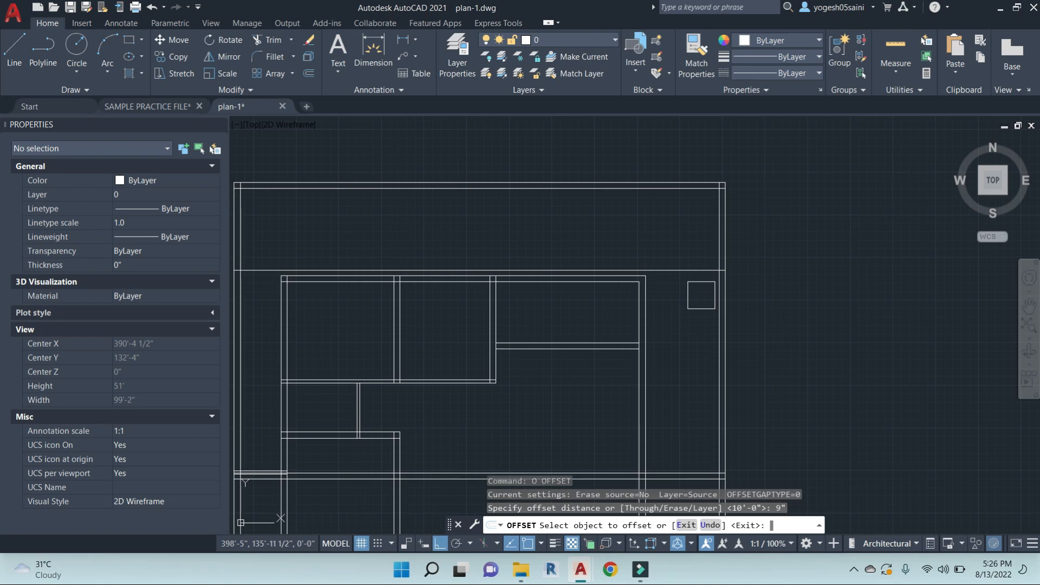
click(698, 270)
click(698, 306)
key(Escape)
key(Escape)
key(Escape)
scroll(682, 296, up, 2)
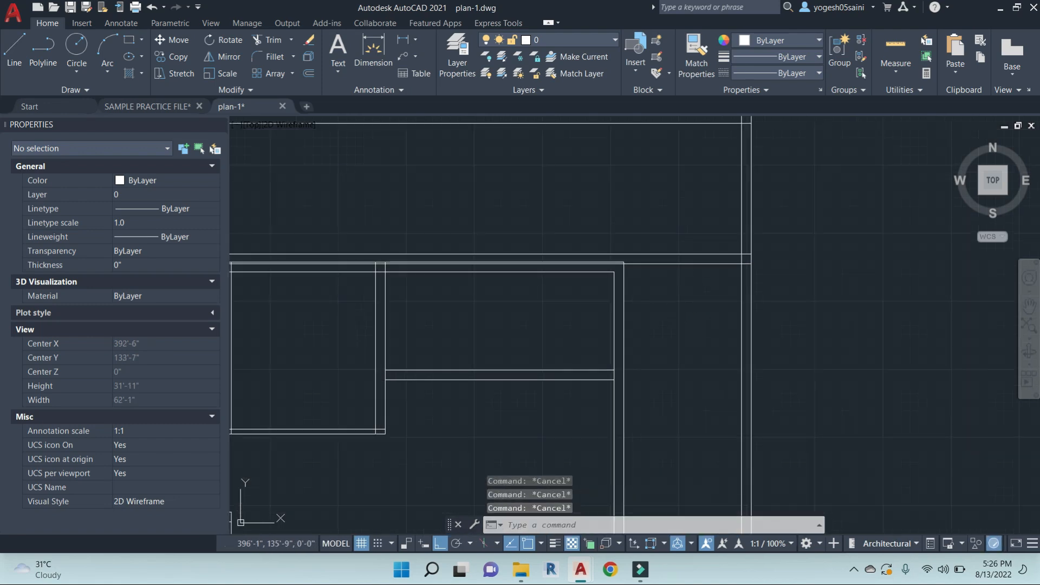
text(tr)
key(Return)
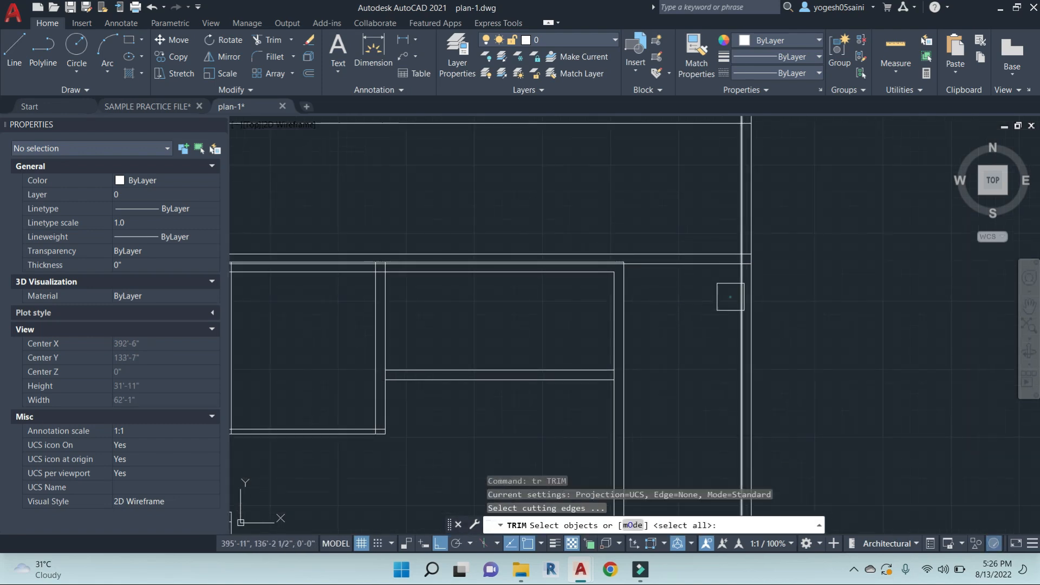
click(696, 333)
scroll(668, 207, down, 4)
scroll(674, 243, up, 4)
key(Escape)
key(Escape)
key(Escape)
Trim a 10' opening in the right exterior wall below its upper corner and cut both offset lines back to the wall thickness
text(tr)
key(Return)
key(Return)
click(671, 243)
click(511, 185)
key(Escape)
key(Escape)
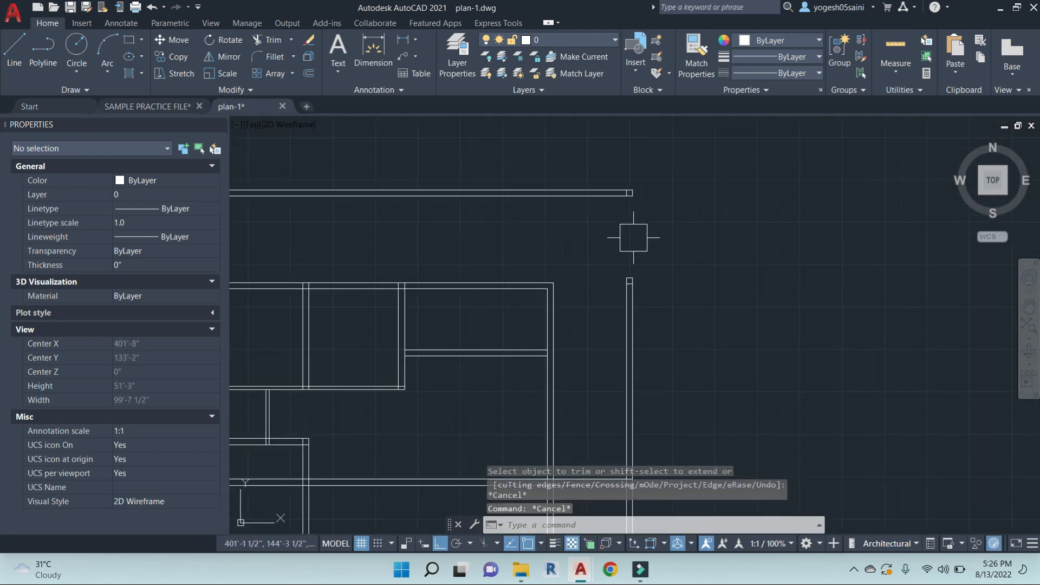
Draw a vertical line across the right exterior wall opening, along the wall's outer face
text(l)
key(Return)
click(635, 297)
click(635, 162)
key(Escape)
Offset the vertical line across the opening 1" inward to form a thin gate
text(o)
key(Return)
text(1")
key(Return)
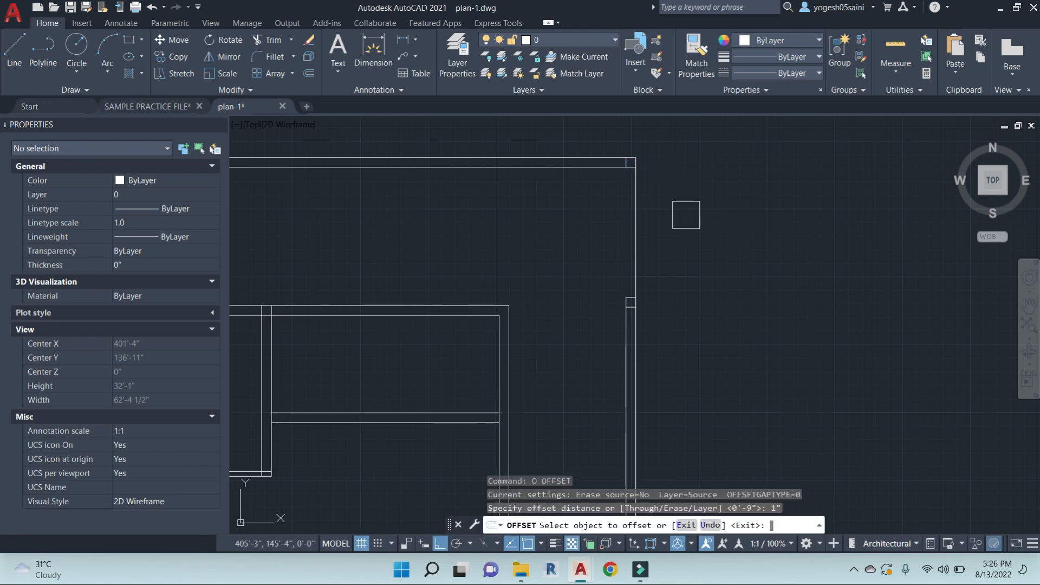
click(631, 226)
click(580, 232)
key(Escape)
Draw a short horizontal line across the two gate lines at their midpoint
text(l)
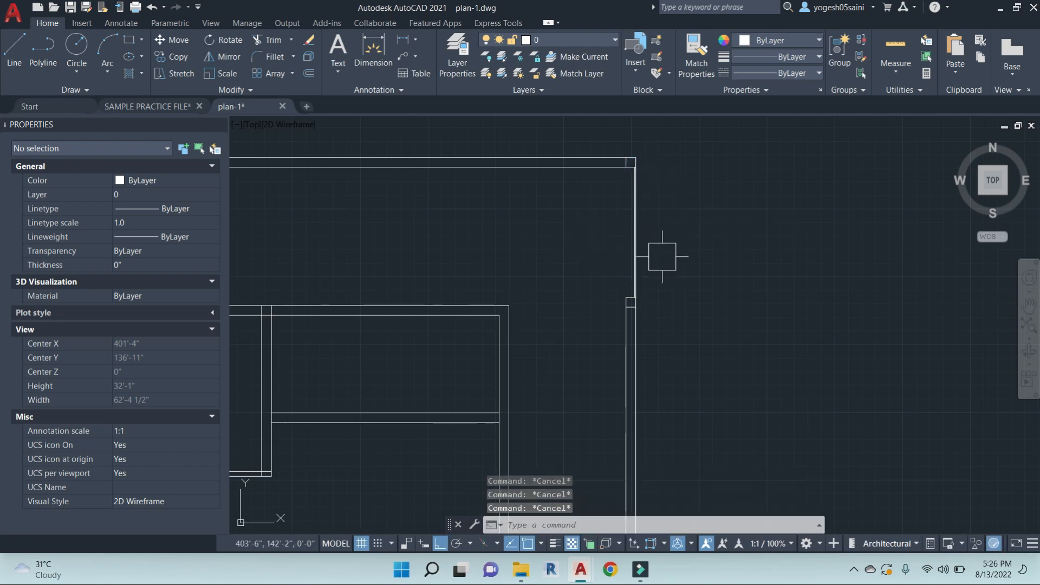
key(Return)
scroll(640, 233, up, 2)
click(632, 227)
scroll(631, 227, up, 3)
click(607, 230)
key(Escape)
Offset the short horizontal line at the gate's midpoint 1" upward
text(o)
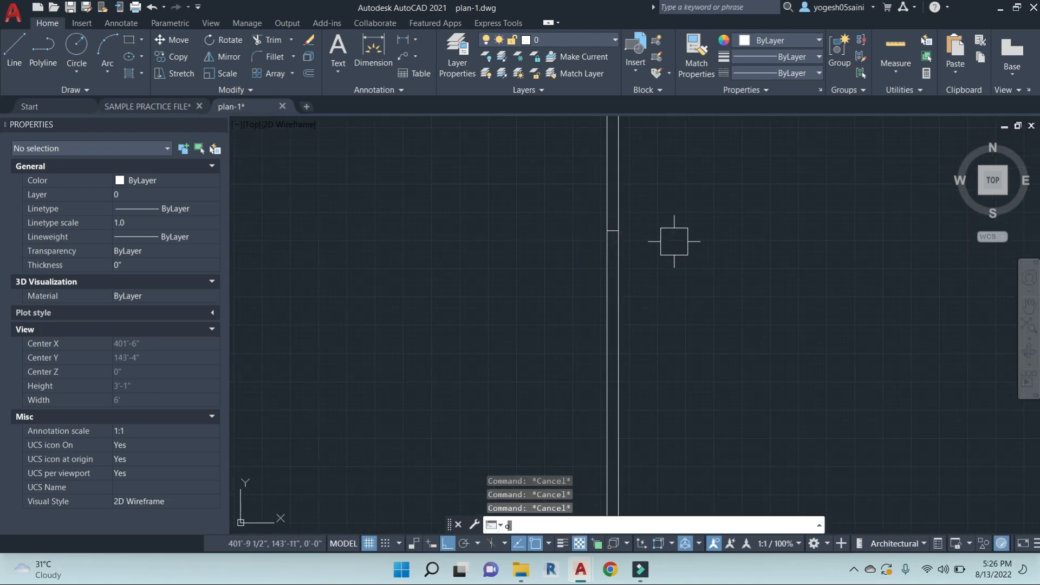
key(Return)
text(1")
key(Return)
click(612, 231)
click(661, 167)
key(Escape)
key(Escape)
key(Escape)
Trim both vertical gate lines between the two short horizontal lines to separate the gate into two leaves
text(tr)
key(Return)
scroll(631, 222, up, 6)
click(653, 226)
click(421, 226)
scroll(544, 239, down, 8)
scroll(646, 259, down, 4)
key(Escape)
key(Escape)
key(Escape)
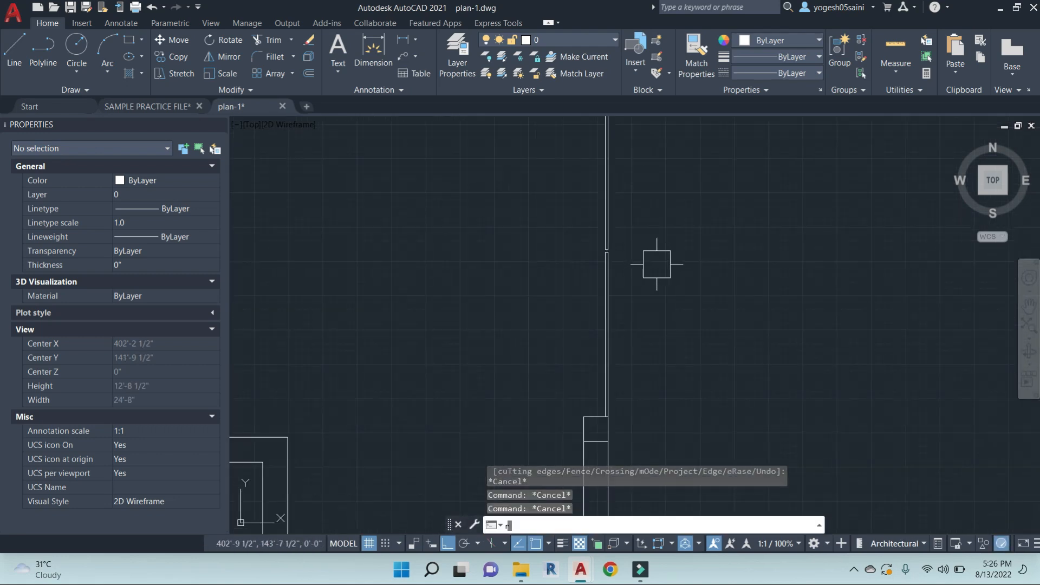
Draw a small horizontal rectangle projecting outward from the upper gate leaf as a handle
text(rec)
key(Return)
scroll(626, 253, up, 4)
click(604, 226)
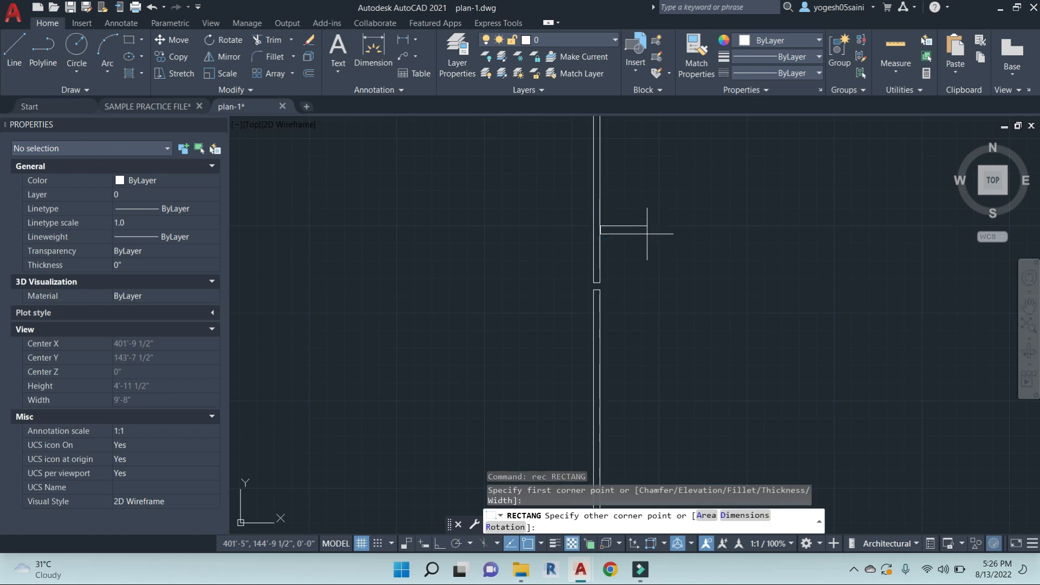
click(647, 233)
Mirror the gate handle about a horizontal line through the middle of the gap between the leaves, keeping the original
click(688, 291)
click(627, 221)
text(mi)
key(Return)
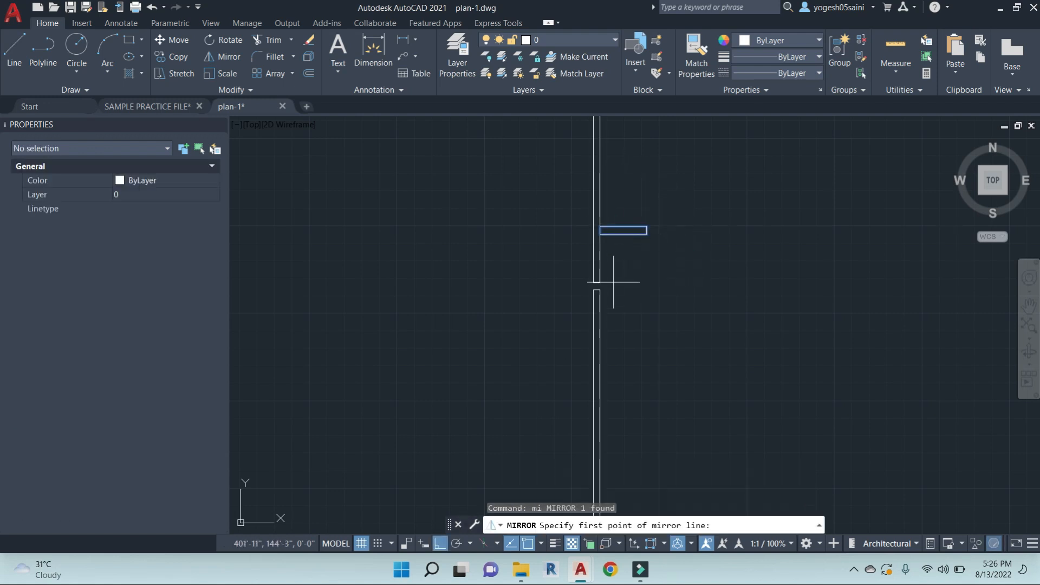
click(599, 286)
click(736, 288)
key(Return)
scroll(747, 314, down, 3)
scroll(746, 314, down, 3)
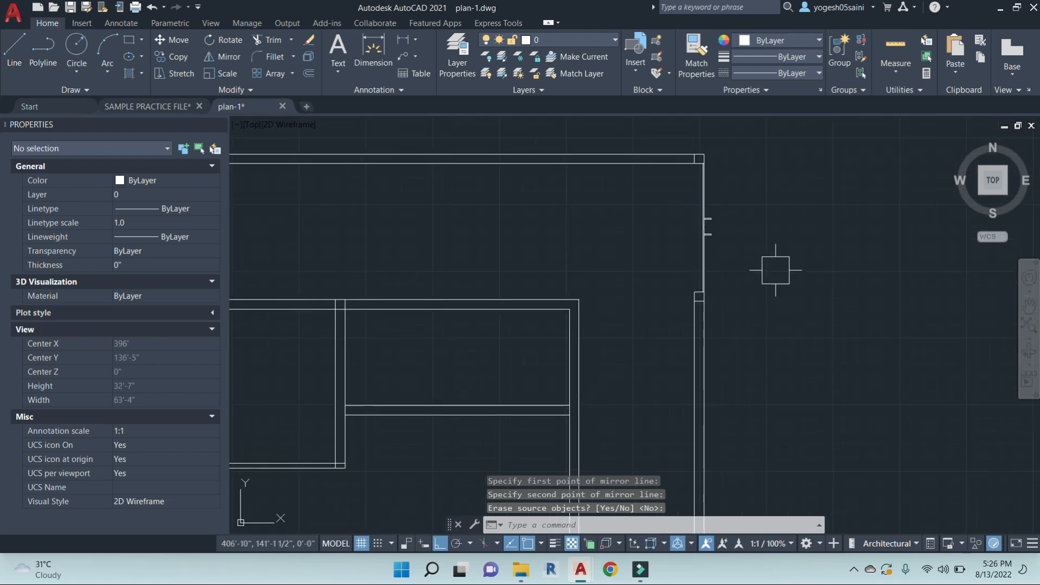
Examine the overall plan, including the gate and the upper and lower parts of the interior layout
scroll(782, 268, down, 5)
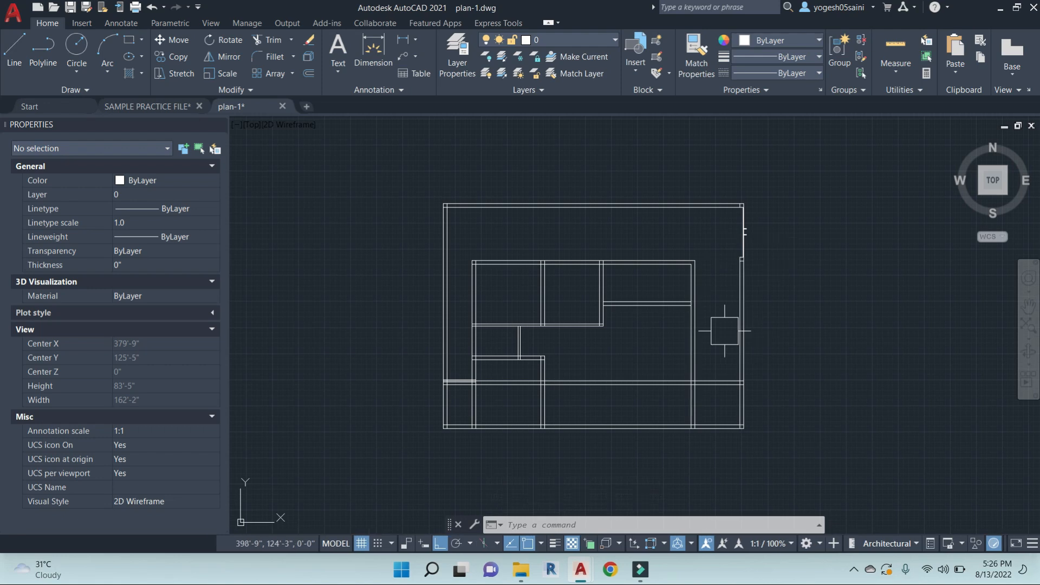
key(Escape)
key(Escape)
key(Escape)
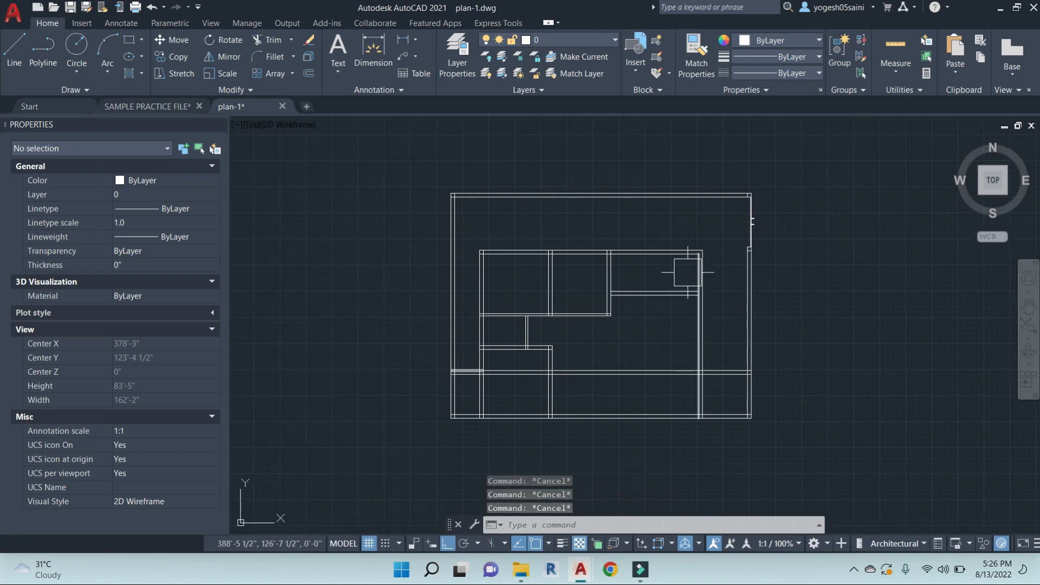
scroll(623, 304, up, 5)
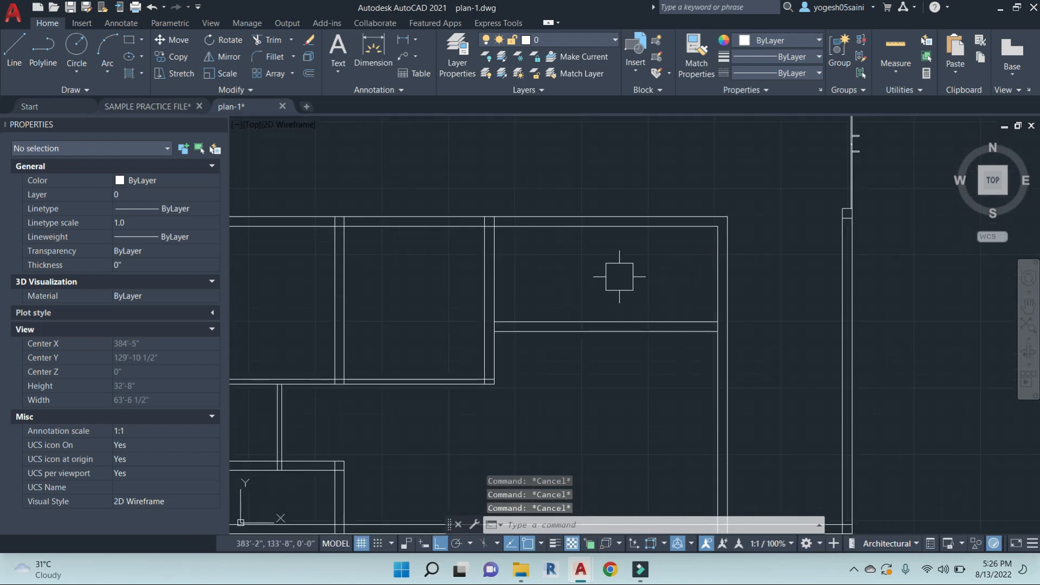
middle_drag(693, 266, 604, 267)
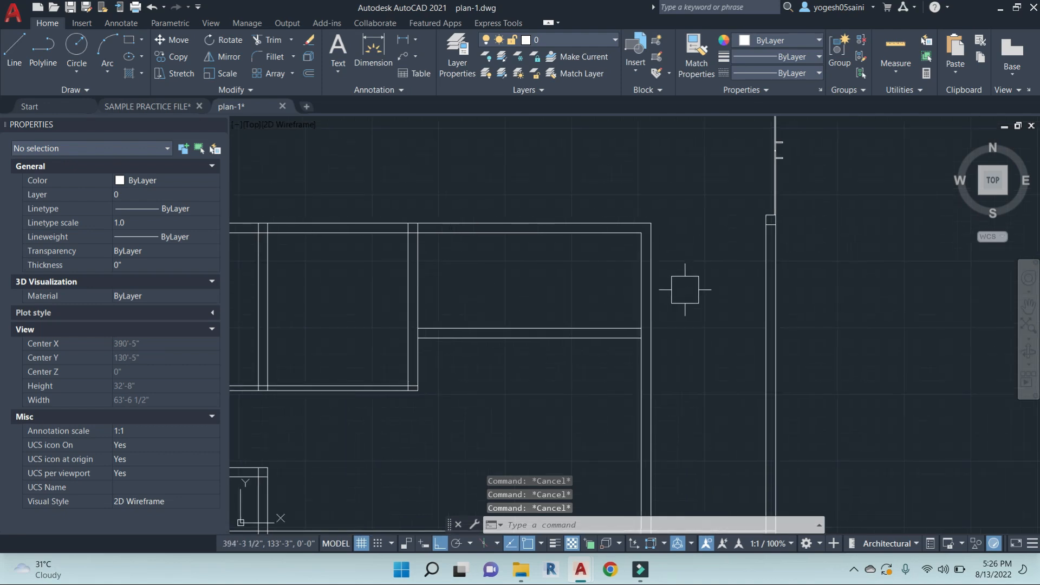
scroll(692, 284, down, 5)
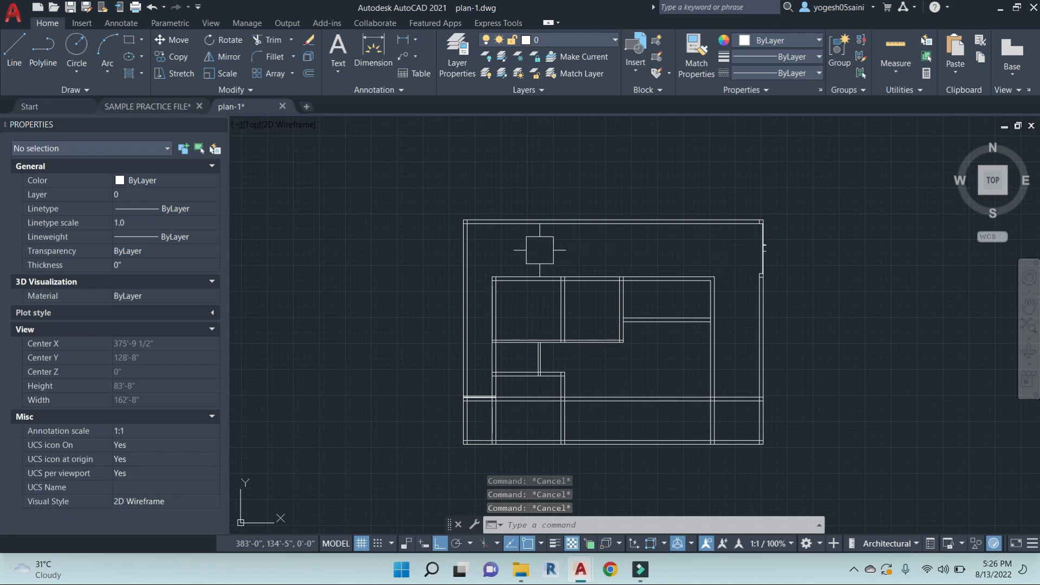
middle_drag(671, 251, 646, 234)
middle_drag(670, 351, 665, 363)
scroll(581, 273, up, 2)
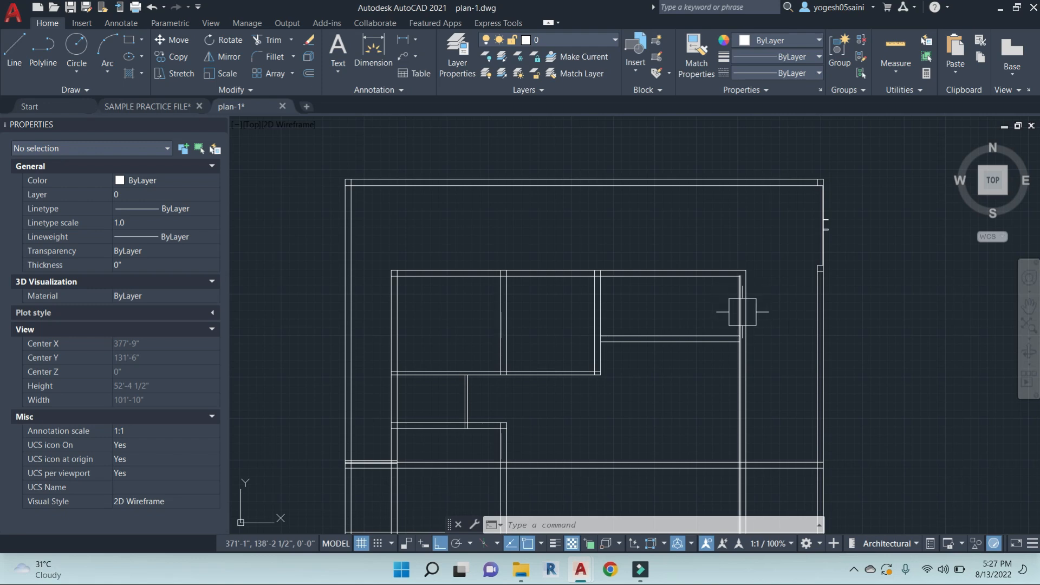
middle_drag(753, 363, 732, 297)
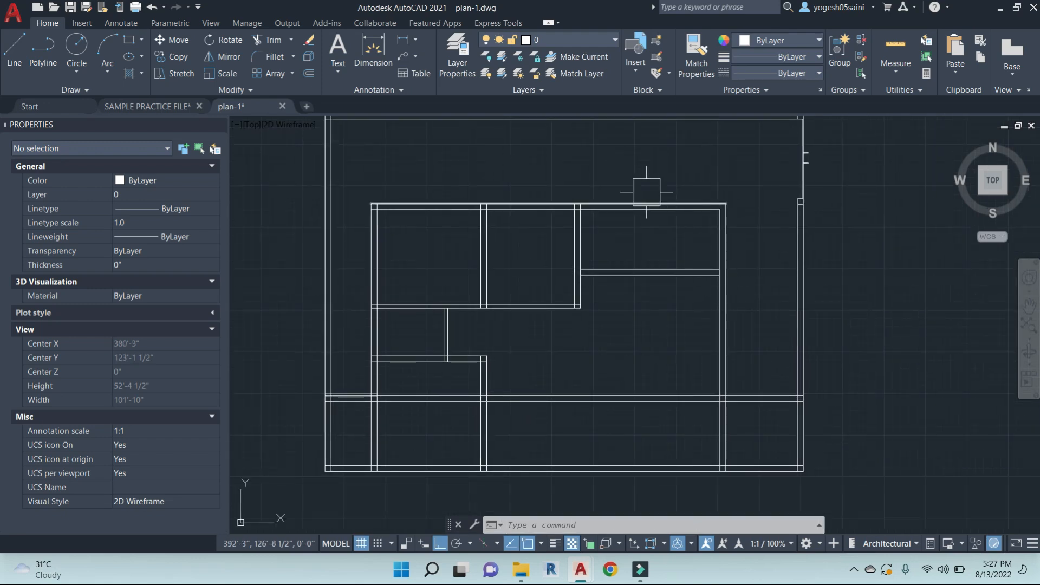
middle_drag(716, 378, 715, 355)
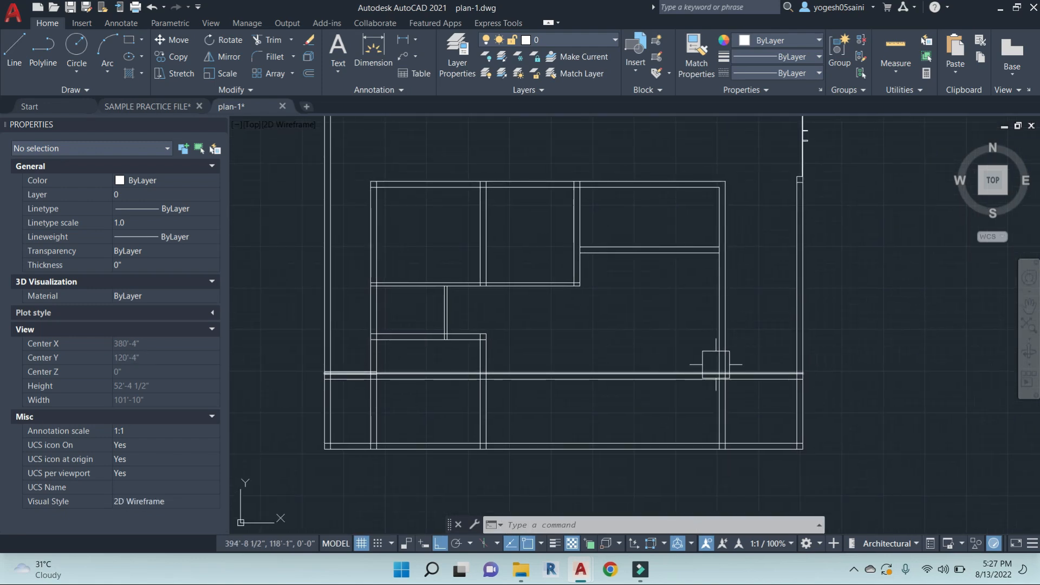
scroll(733, 339, down, 3)
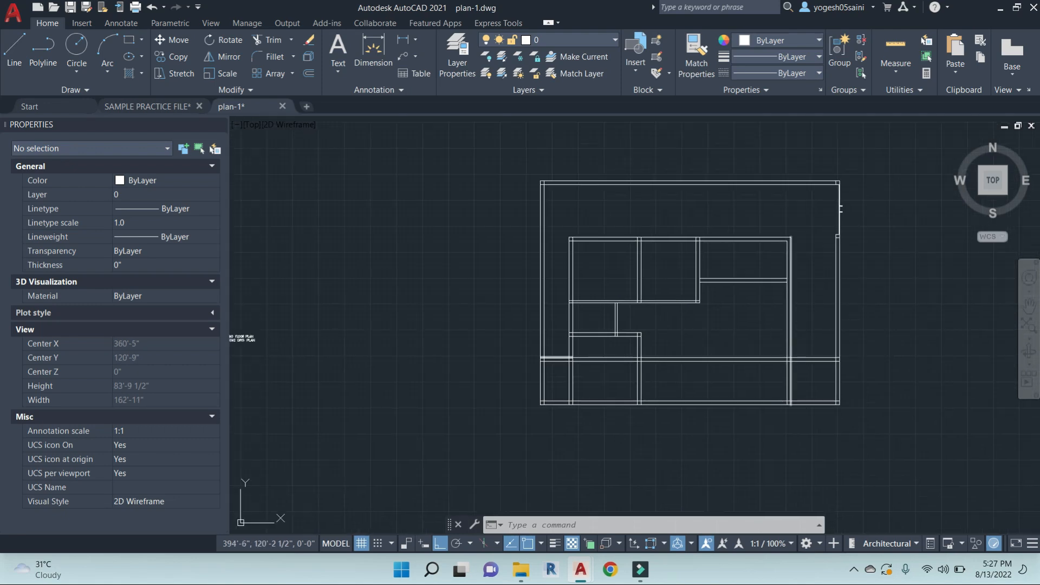
key(Escape)
key(Escape)
key(Escape)
Offset the right face of the second upper room's right wall 4' to the right
scroll(674, 278, up, 4)
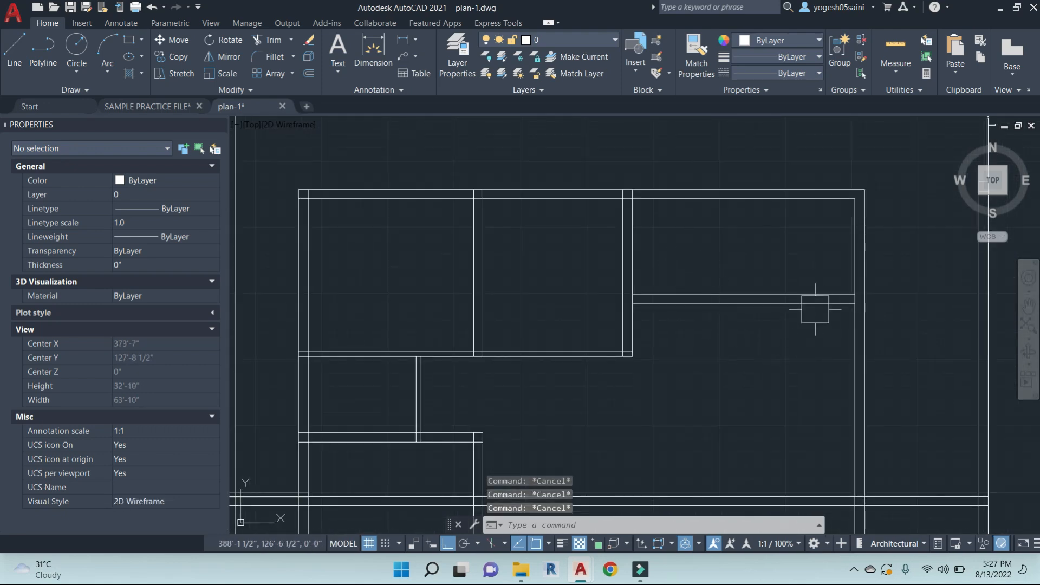
scroll(796, 367, down, 2)
scroll(722, 349, up, 1)
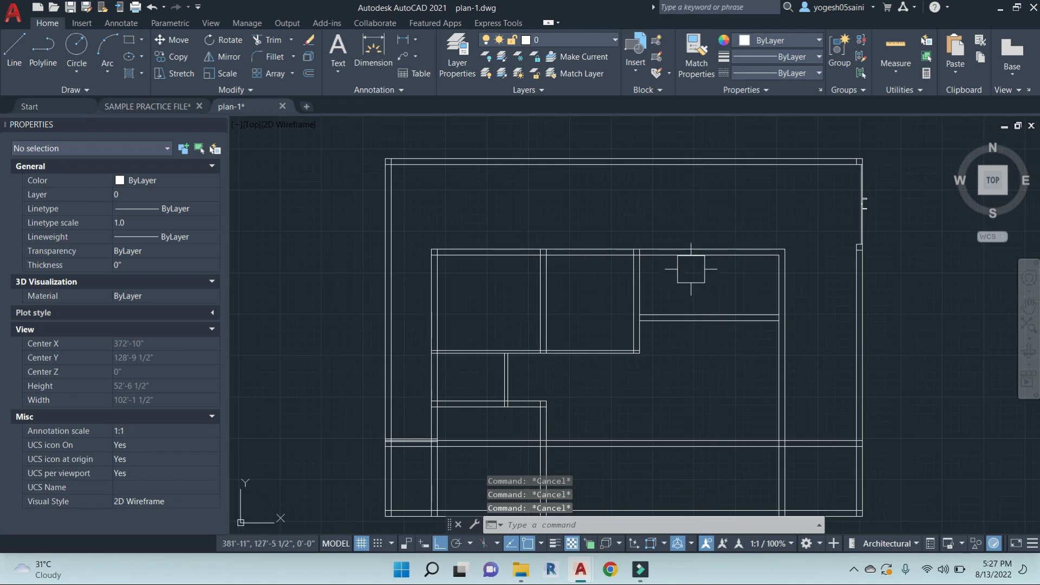
text(o)
key(Return)
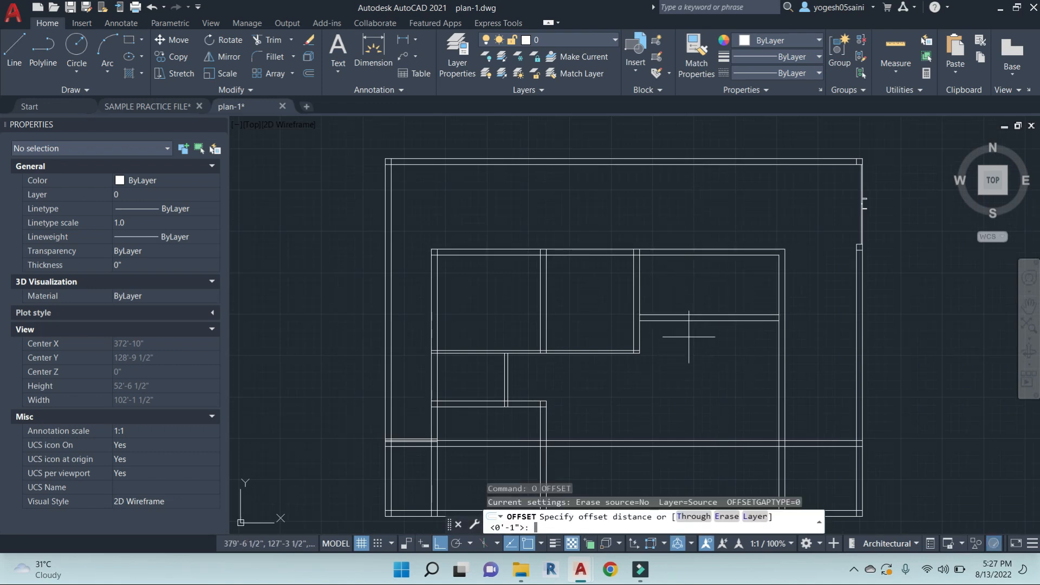
text(4')
key(Return)
click(638, 287)
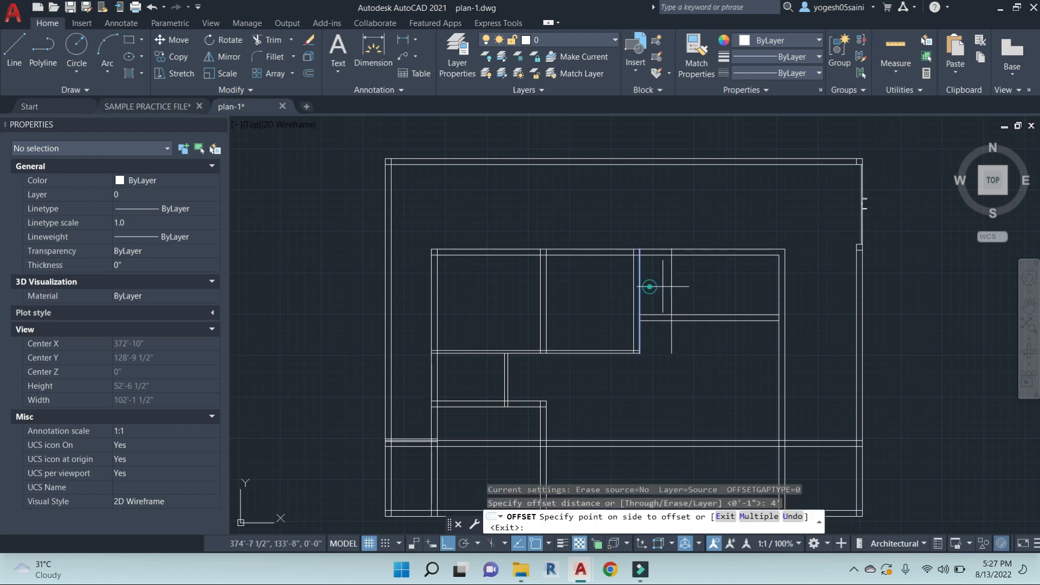
click(735, 281)
key(Escape)
key(Escape)
text(o)
key(Return)
key(Escape)
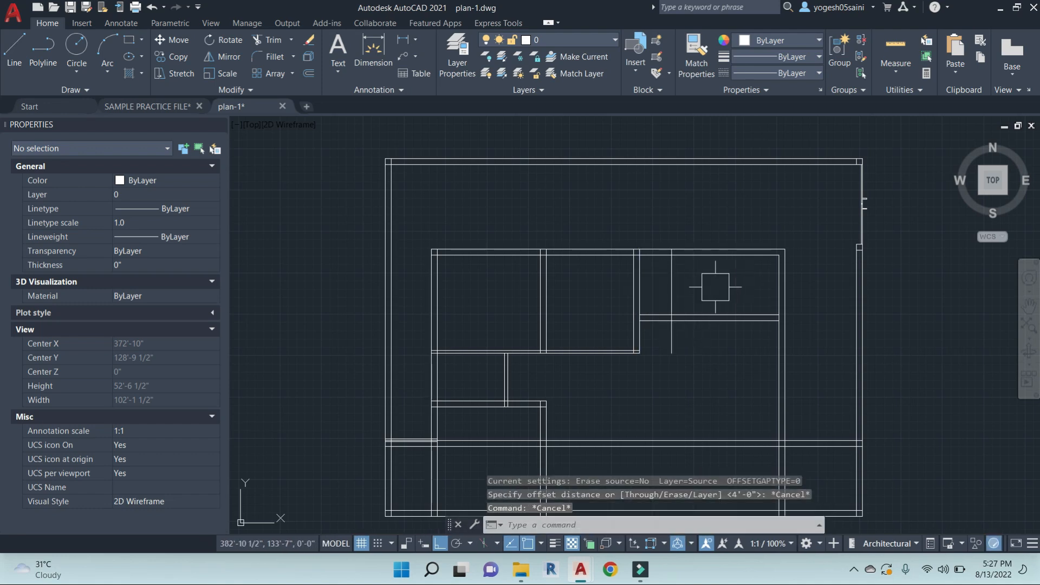
key(Escape)
key(Escape)
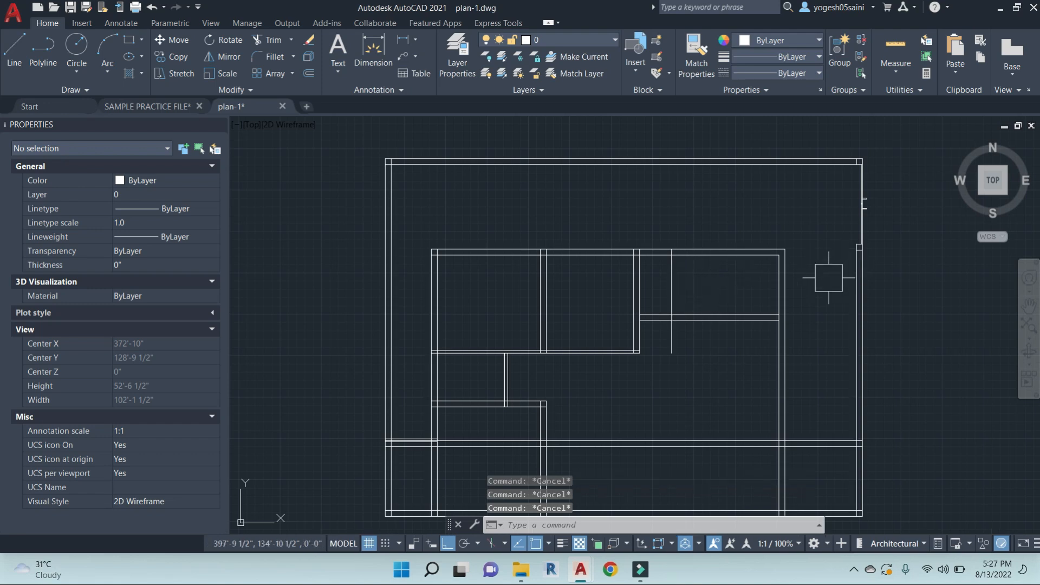
Trim the new offset line at the partition below and erase its leftover piece underneath
text(tr)
key(Return)
key(Return)
scroll(674, 322, up, 8)
click(653, 293)
key(Escape)
key(Escape)
click(654, 350)
scroll(653, 349, down, 6)
key(Escape)
Add a linear dimension between the second upper room's right wall and the new offset line
text(dli)
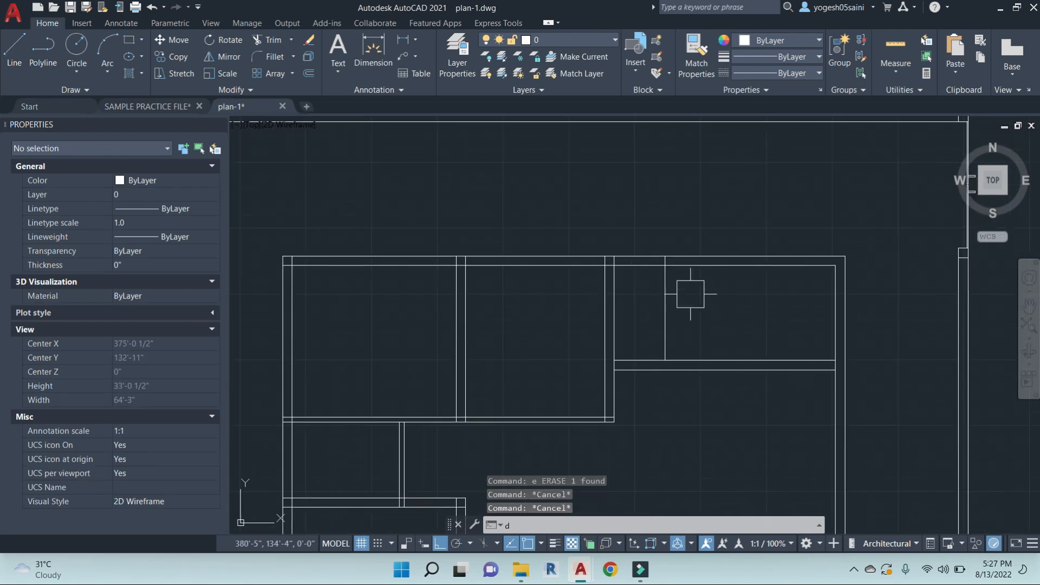
key(Return)
click(666, 288)
click(614, 288)
scroll(638, 286, up, 4)
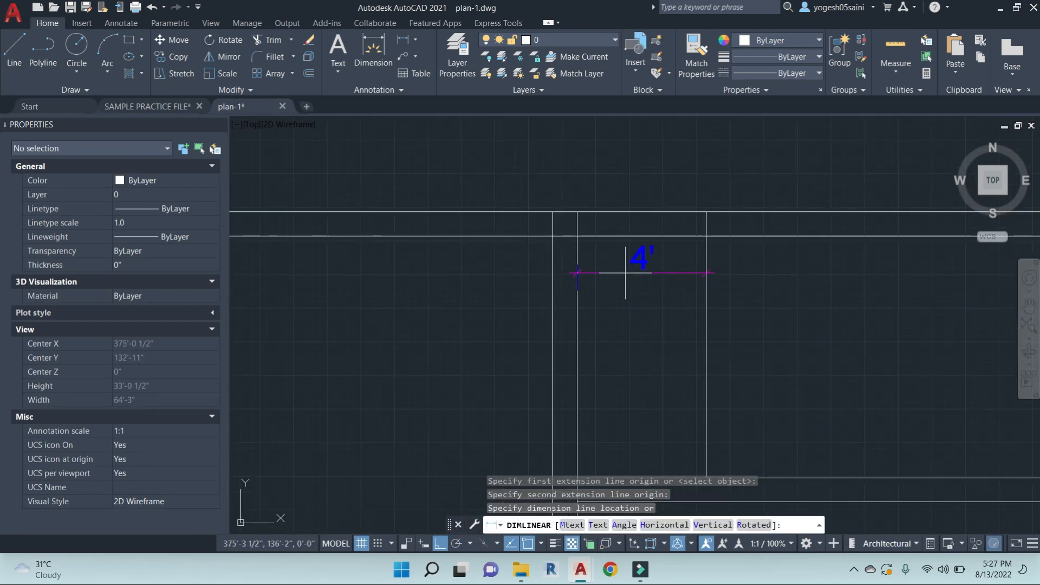
click(624, 273)
scroll(631, 276, down, 5)
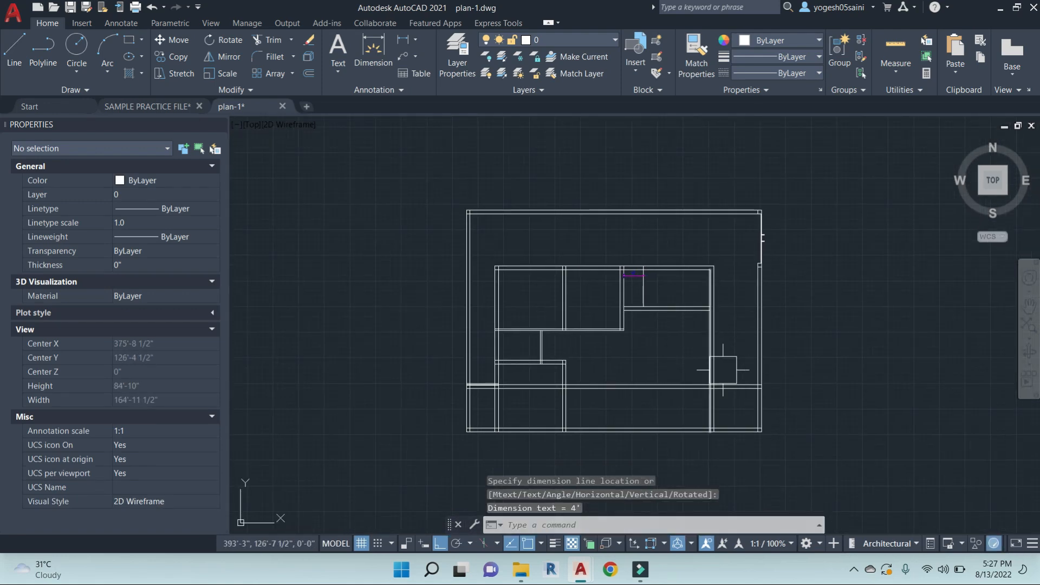
scroll(636, 275, up, 5)
key(Escape)
key(Escape)
key(Escape)
scroll(634, 267, down, 4)
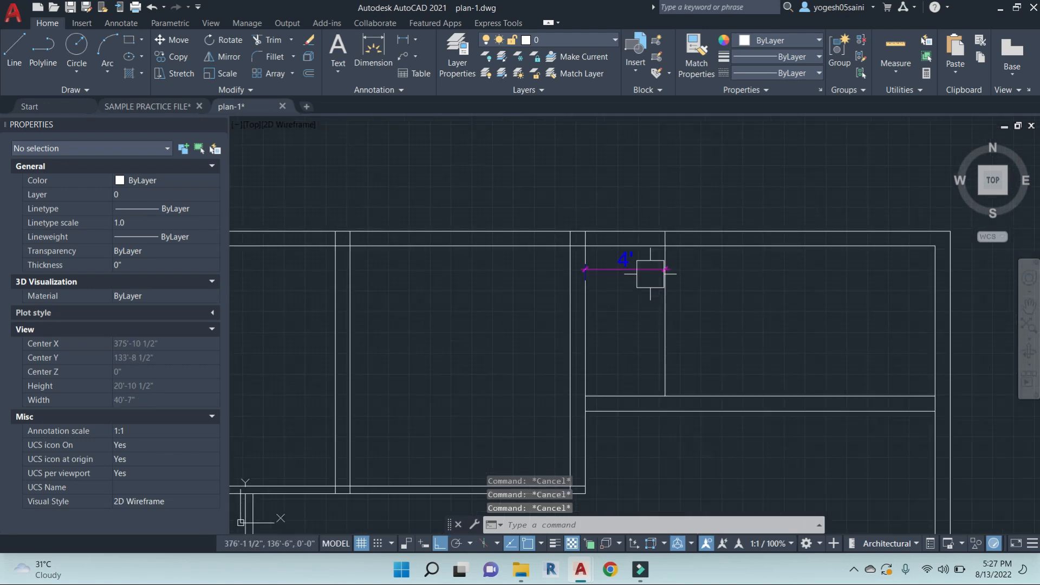
Trim the piece of the offset line that crosses the thickness of the top wall
text(tr)
key(Return)
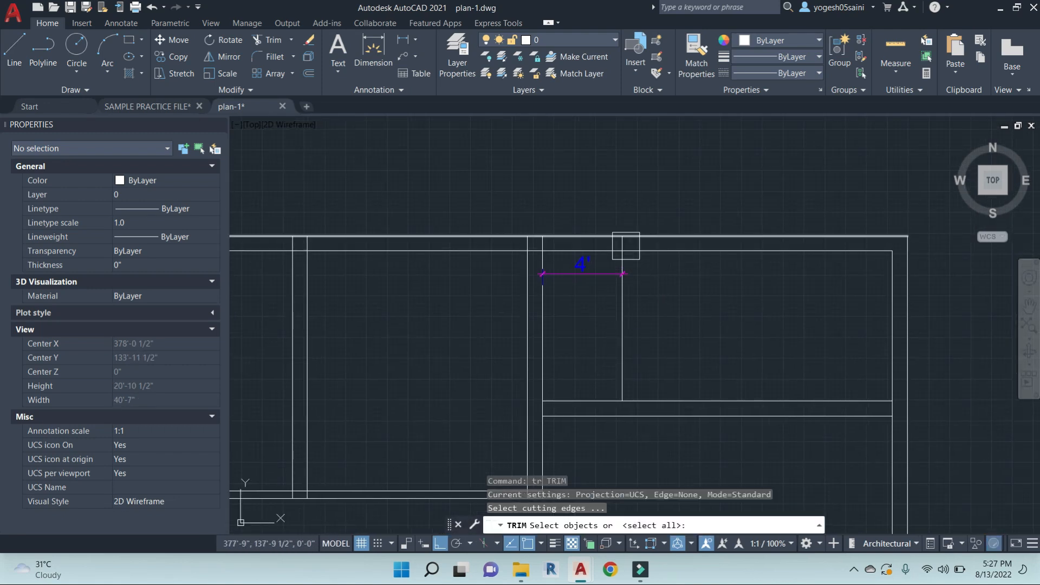
key(Return)
scroll(624, 245, up, 5)
click(616, 235)
scroll(660, 308, down, 5)
middle_drag(691, 339, 680, 326)
key(Escape)
key(Escape)
key(Escape)
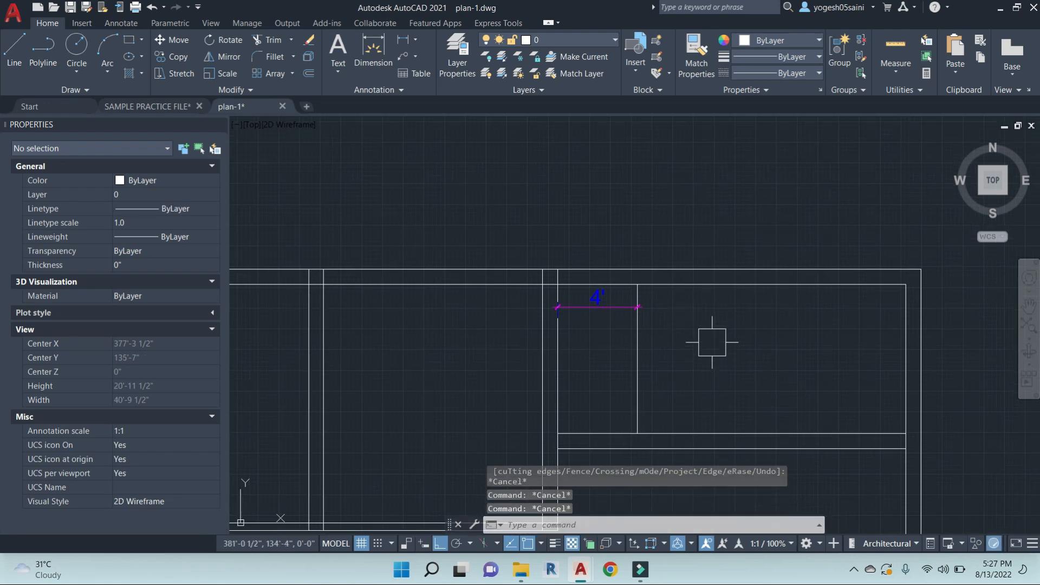
text(1)
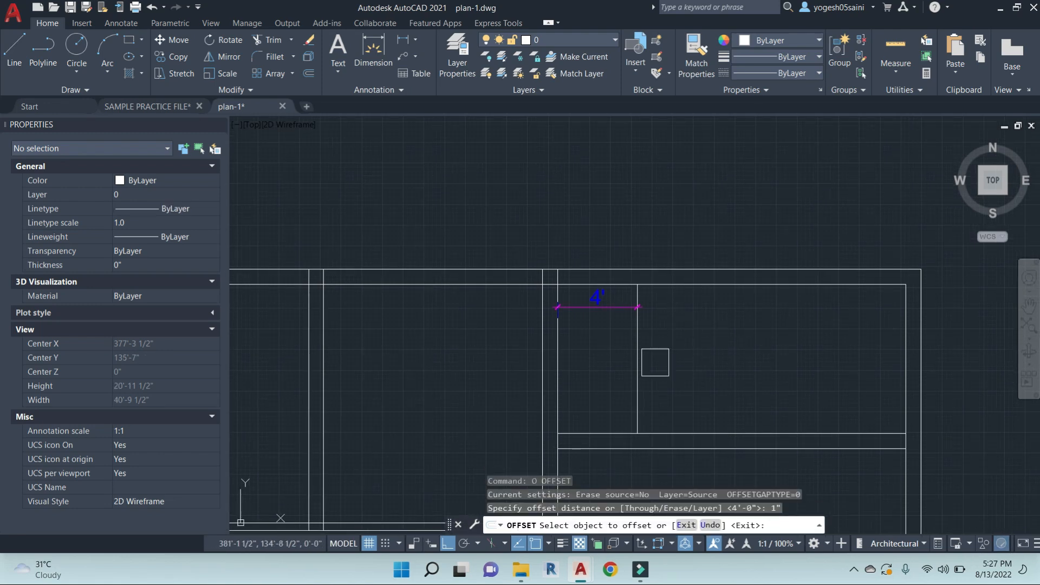
click(629, 355)
click(772, 341)
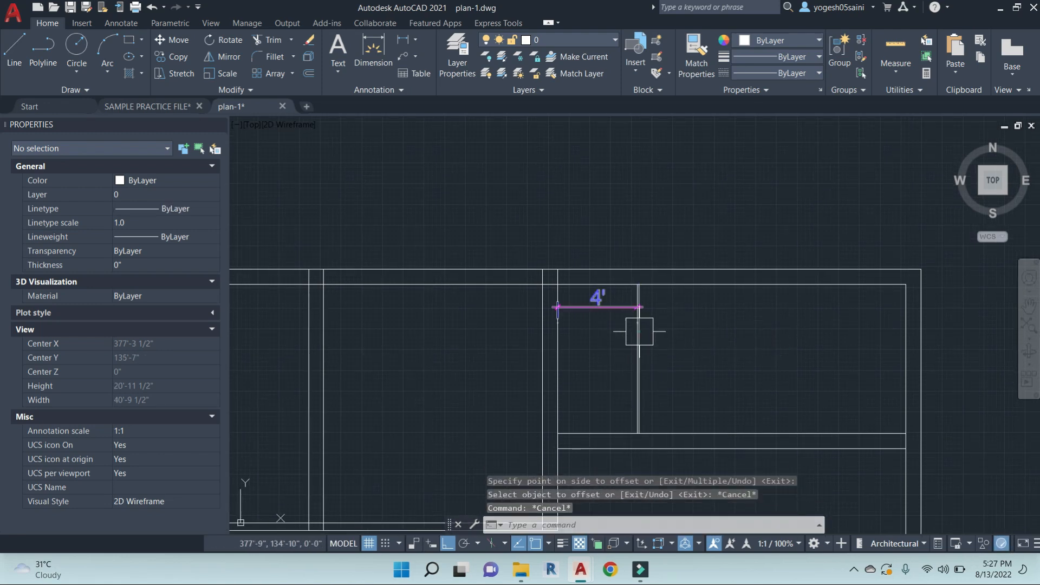
click(640, 352)
key(Escape)
scroll(645, 355, up, 2)
click(640, 361)
key(Delete)
Offset the first stair line to the right ten times in succession at 10" spacing to lay out the treads
text(o)
key(Return)
key(Return)
click(631, 359)
click(755, 356)
click(662, 351)
click(806, 352)
click(677, 363)
click(819, 352)
click(811, 367)
click(737, 372)
click(837, 371)
click(764, 371)
click(804, 372)
click(795, 373)
click(831, 373)
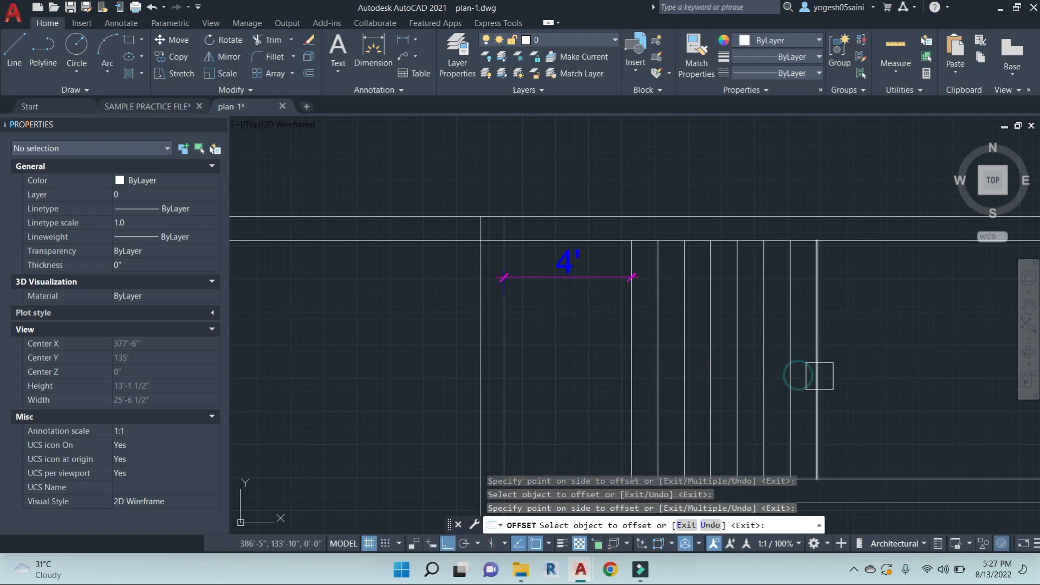
click(814, 375)
click(924, 365)
click(846, 375)
click(936, 370)
click(876, 372)
click(956, 355)
middle_drag(941, 377, 815, 357)
scroll(797, 363, down, 2)
key(Escape)
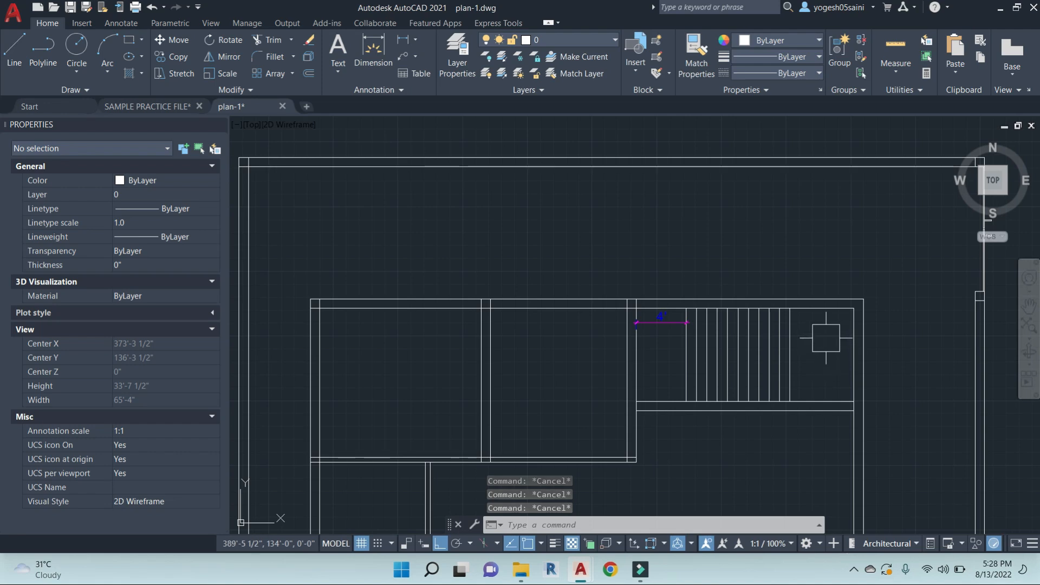
Dimension the landing width from the last tread line to the inner face of the right wall, above the top wall
scroll(793, 336, up, 4)
text(dli)
key(Return)
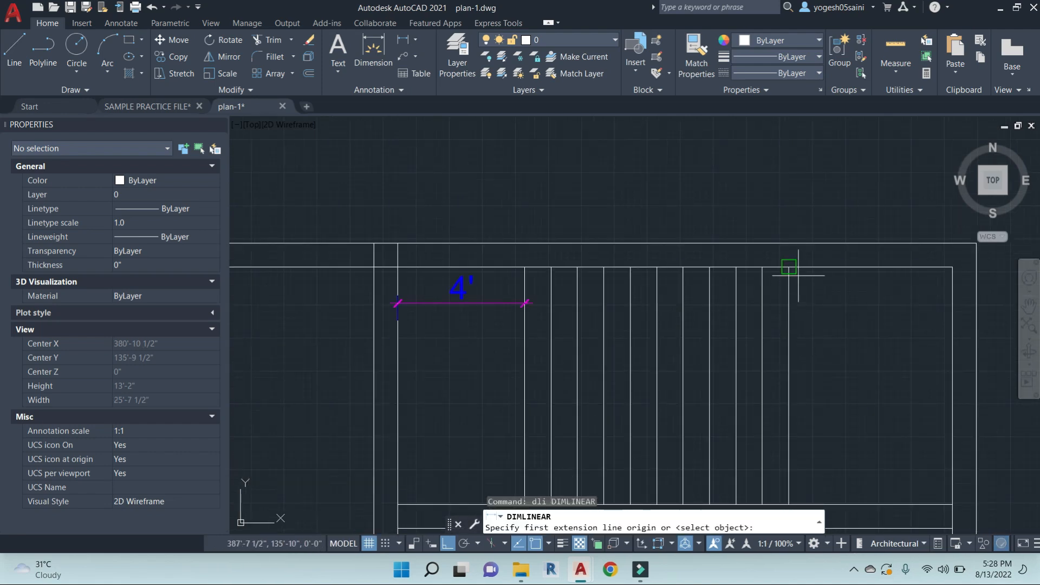
click(788, 267)
click(952, 267)
click(869, 209)
scroll(739, 321, down, 2)
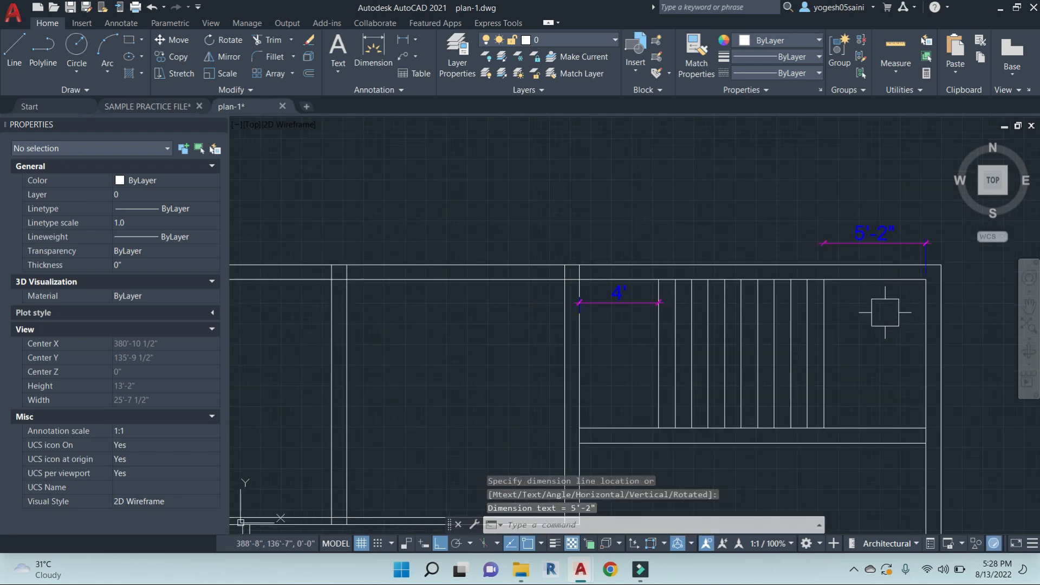
key(Escape)
key(Escape)
key(Escape)
middle_drag(739, 321, 764, 313)
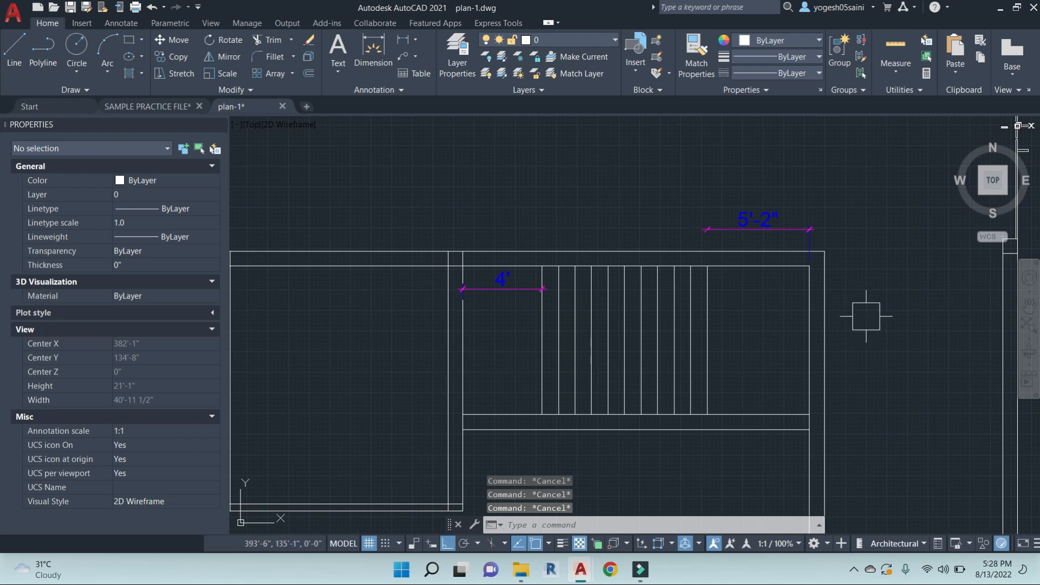
Extend the top wall's inner line and the stair partition's lines to the outer face of the right wall
text(ex)
key(Return)
click(823, 314)
key(Return)
click(772, 317)
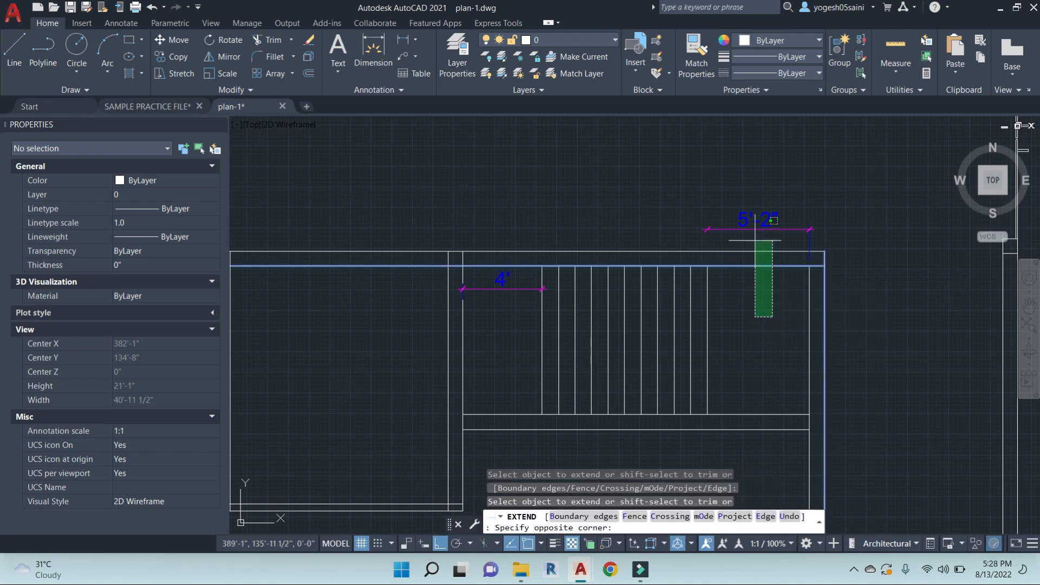
key(Escape)
key(Escape)
key(Escape)
text(ex)
key(Return)
key(Return)
click(783, 427)
key(Escape)
key(Escape)
key(Escape)
scroll(784, 426, down, 4)
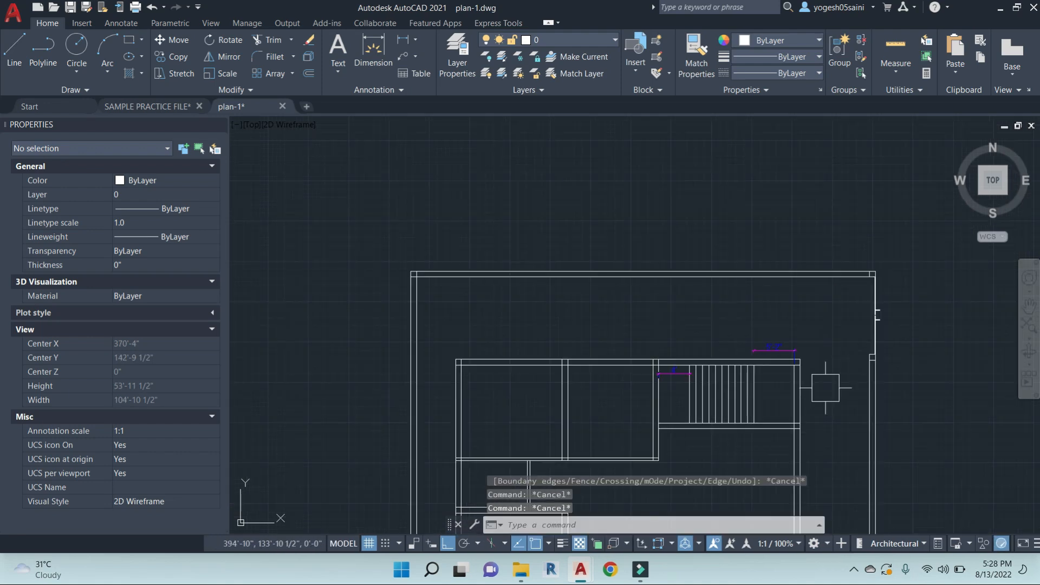
Trim away the right wall's inner face between the top wall and the stair partition
text(tr)
key(Return)
key(Return)
scroll(811, 398, up, 4)
click(759, 381)
scroll(794, 352, down, 3)
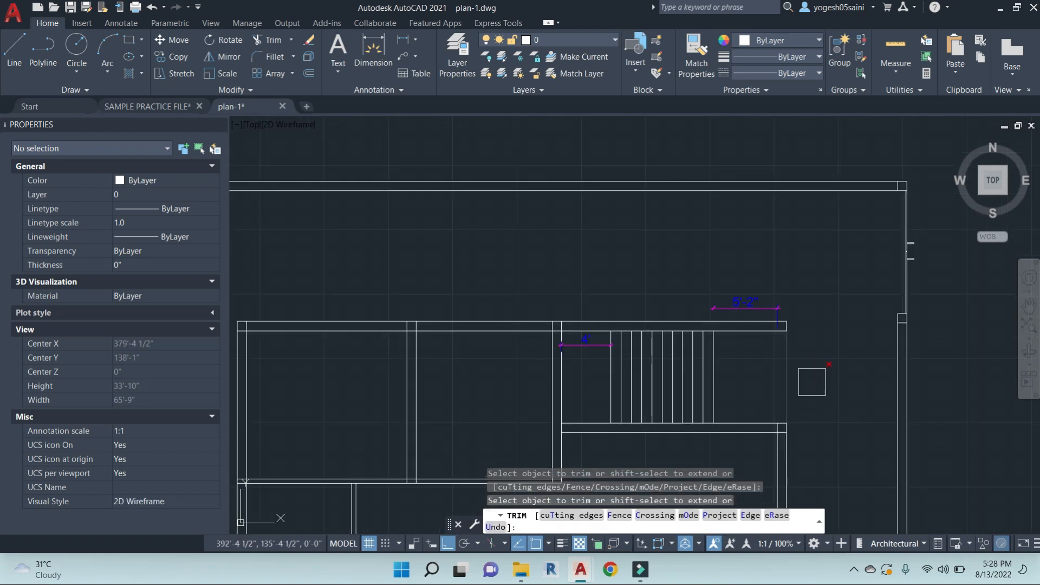
key(Escape)
key(Escape)
key(Escape)
Measure the landing from the last tread line to the outer face of the right wall
text(dli)
key(Return)
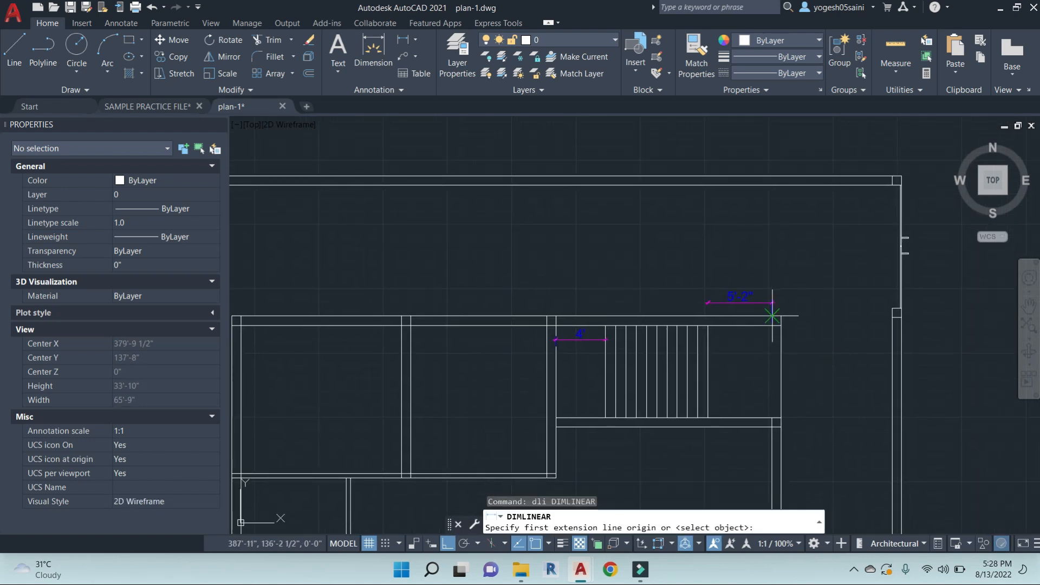
scroll(783, 336, up, 4)
click(779, 313)
click(599, 313)
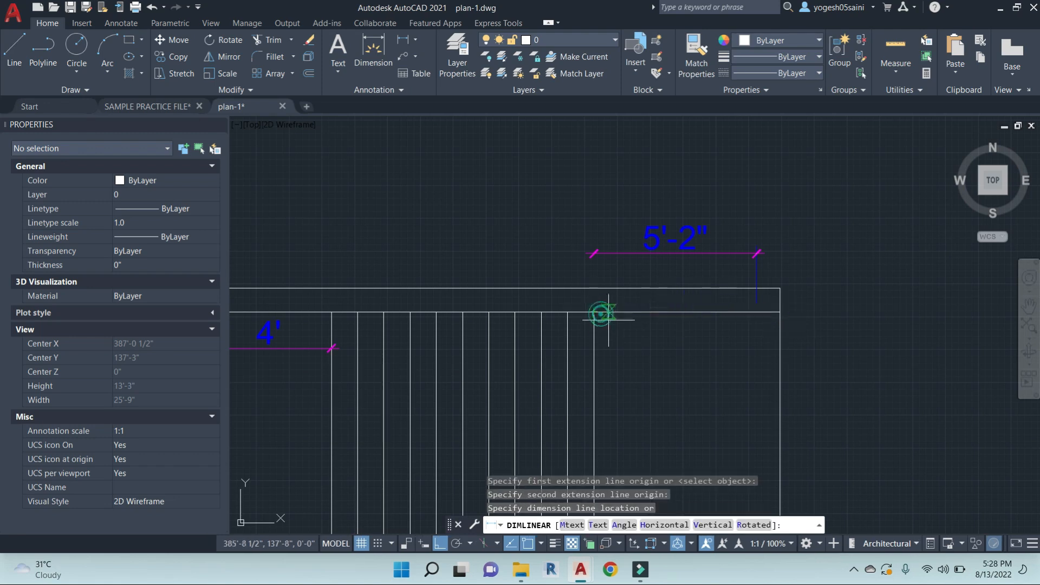
key(Escape)
scroll(682, 339, down, 5)
key(Escape)
key(Escape)
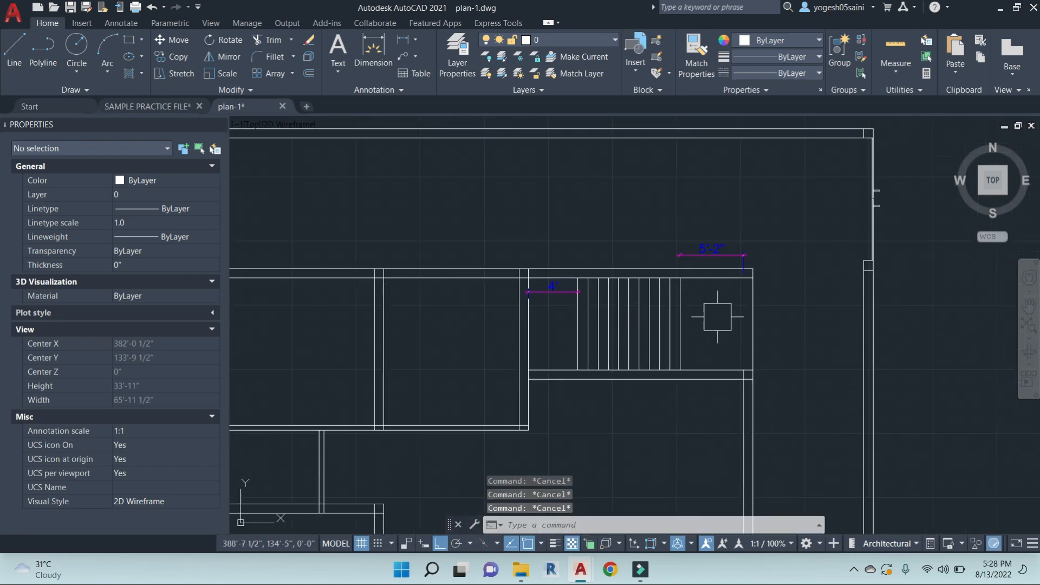
Offset the top wall's inner line down and the stair partition's upper line up by 3'6" to define both flights
scroll(601, 313, up, 4)
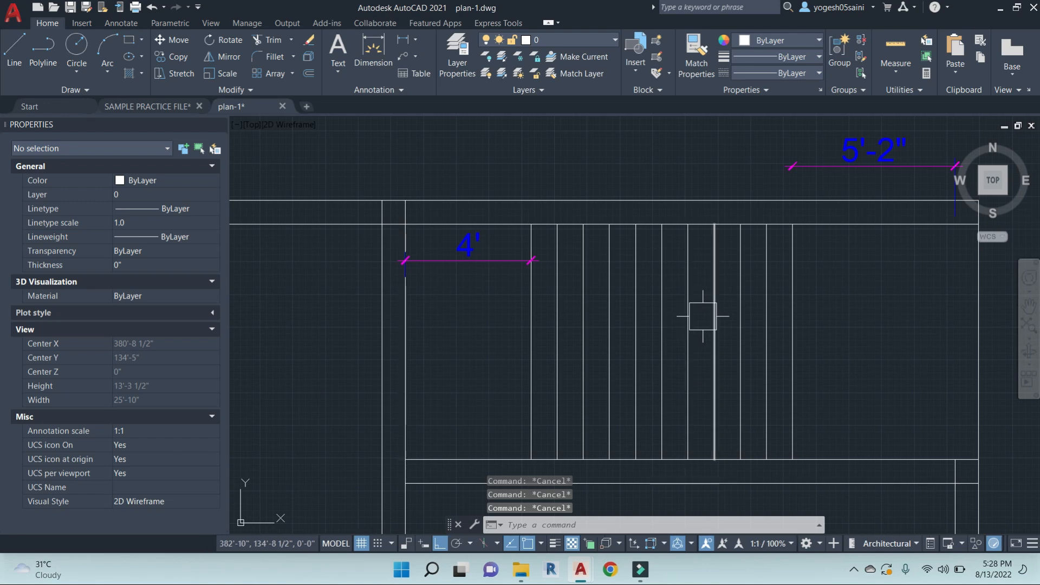
text(o)
key(Return)
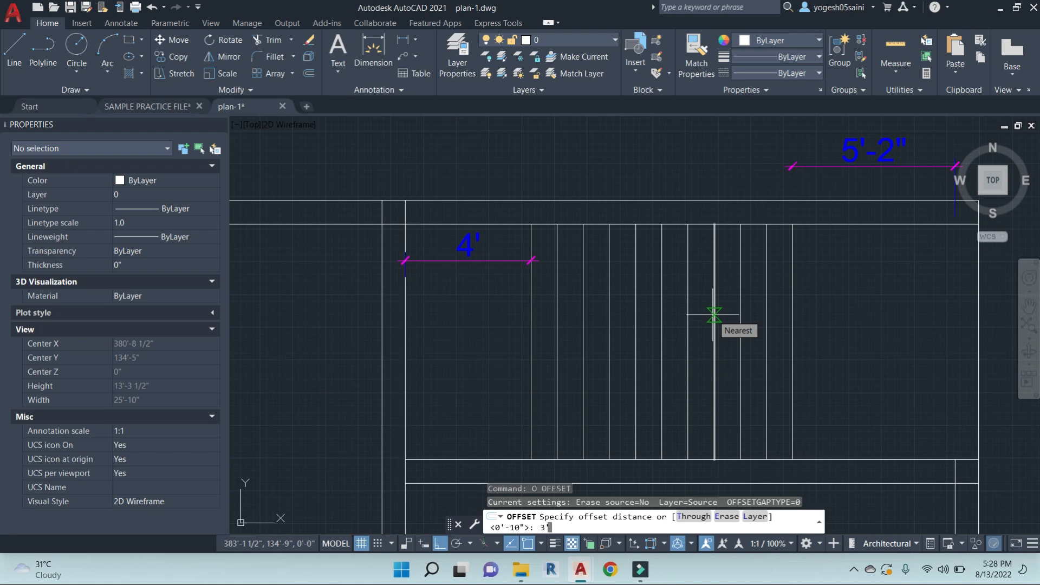
text(3'6")
key(Return)
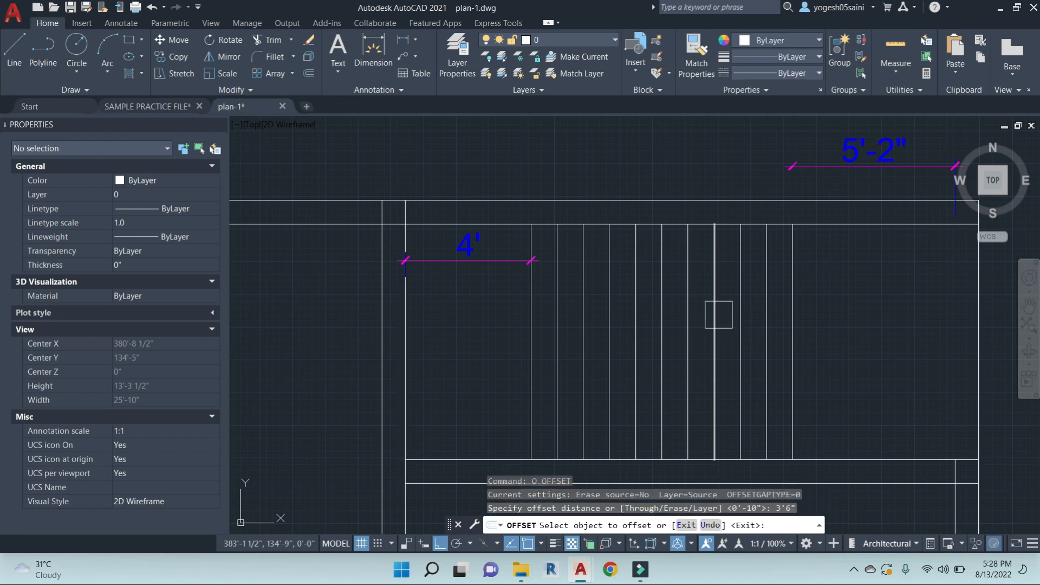
click(833, 234)
click(843, 347)
click(852, 463)
click(861, 384)
key(Escape)
key(Escape)
key(Escape)
Trim the tread lines inside the gap between the flights and the two centre lines beyond the first and last treads
text(tr)
key(Return)
scroll(773, 347, up, 4)
click(609, 327)
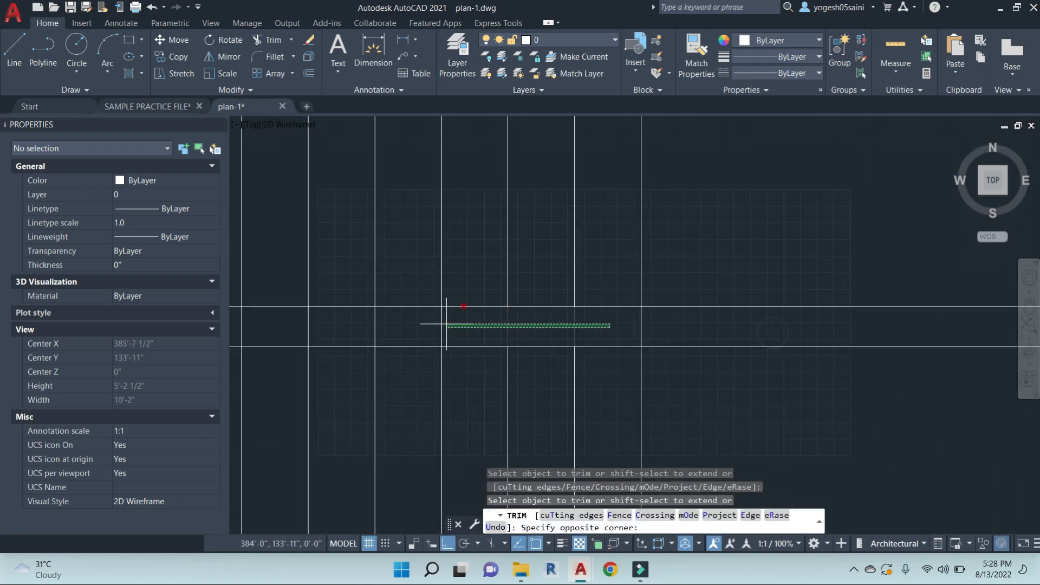
click(305, 324)
scroll(352, 325, down, 3)
click(394, 389)
click(359, 296)
scroll(828, 350, down, 4)
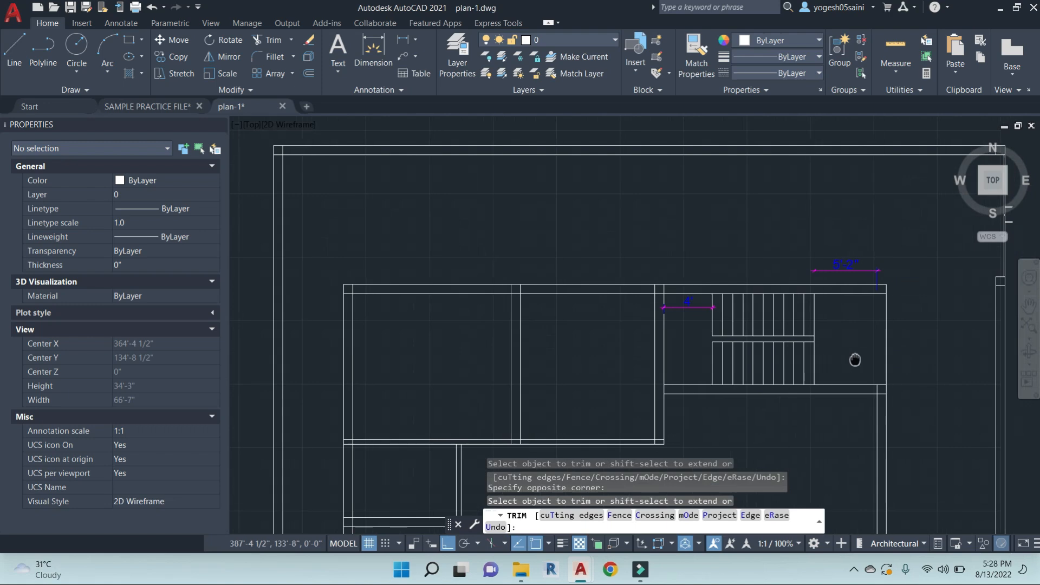
middle_drag(844, 322, 797, 281)
key(Escape)
key(Escape)
Erase the lower flight's first tread line and trim the lower centre line back to the next tread
click(605, 345)
text(e)
key(Return)
key(Escape)
text(tr)
key(Return)
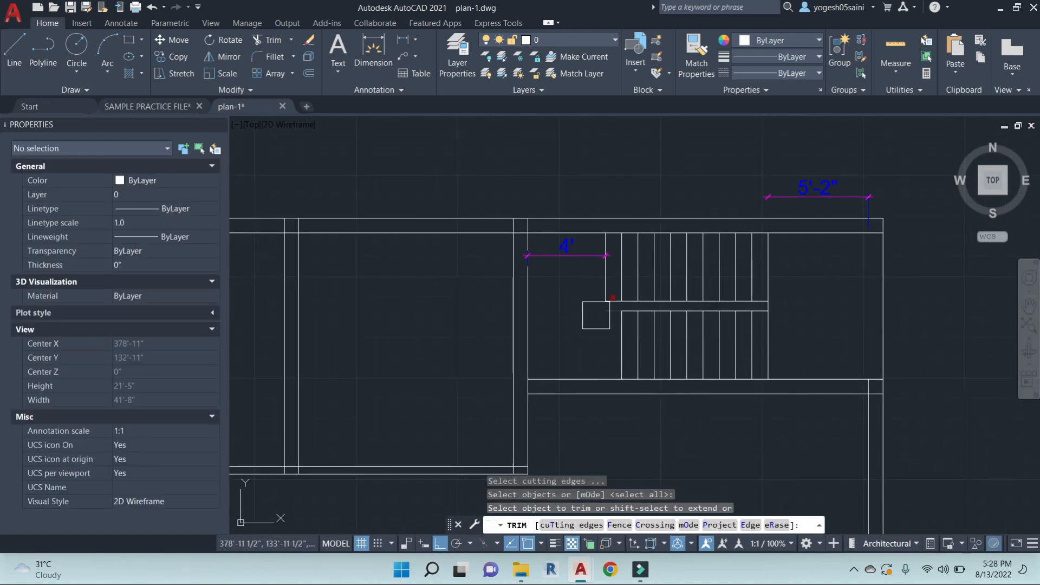
click(611, 311)
middle_drag(775, 325, 766, 316)
key(Escape)
key(Escape)
key(Escape)
mouse_move(816, 293)
middle_down()
mouse_move(762, 280)
mouse_move(793, 275)
middle_up()
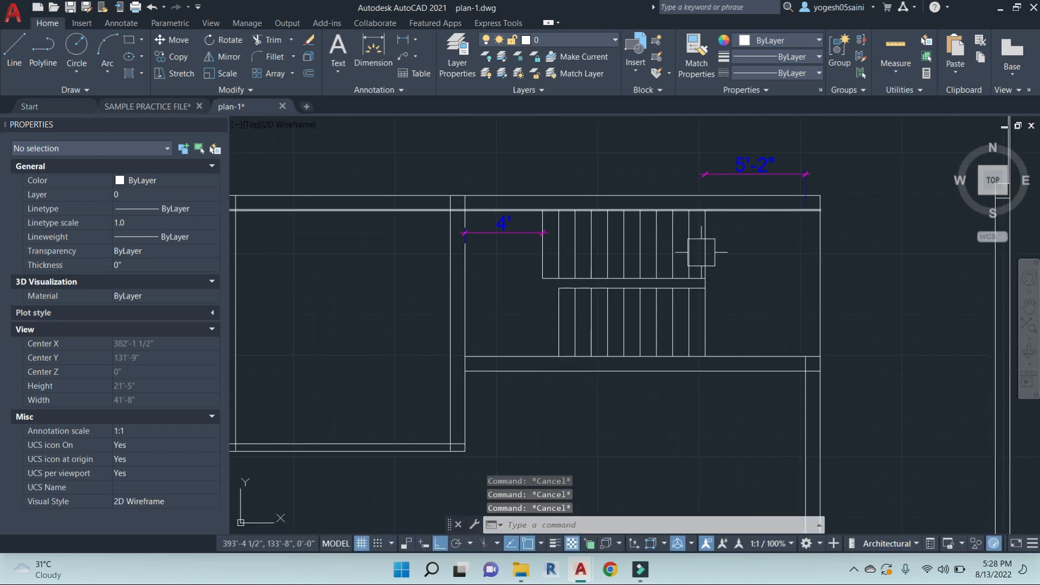
Measure the upper flight's last tread line using a linear dimension without placing it
text(dli)
key(Return)
click(704, 243)
key(Escape)
key(Escape)
text(dli)
key(Return)
key(Return)
click(702, 242)
key(Escape)
key(Escape)
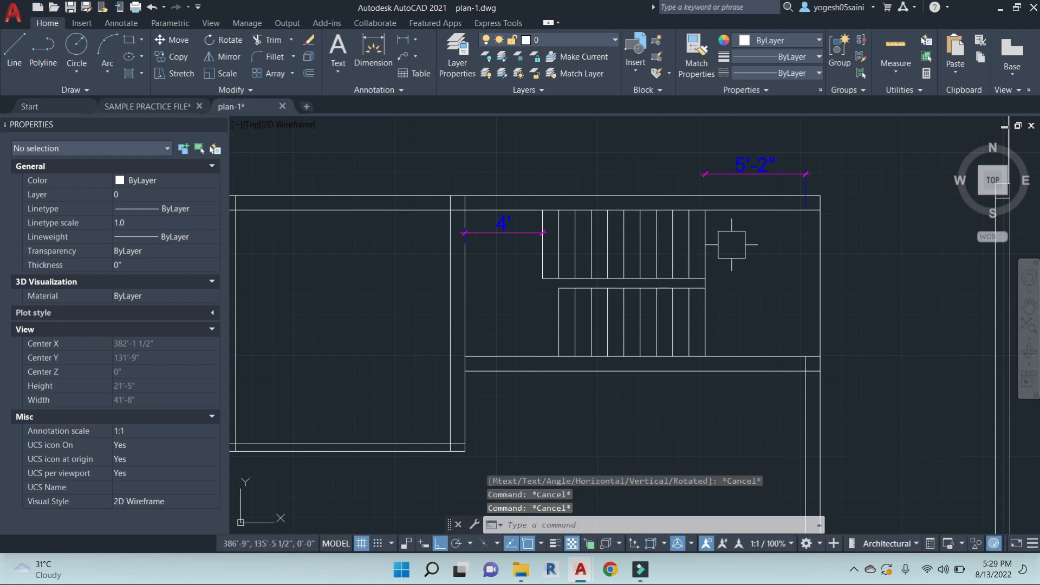
key(Escape)
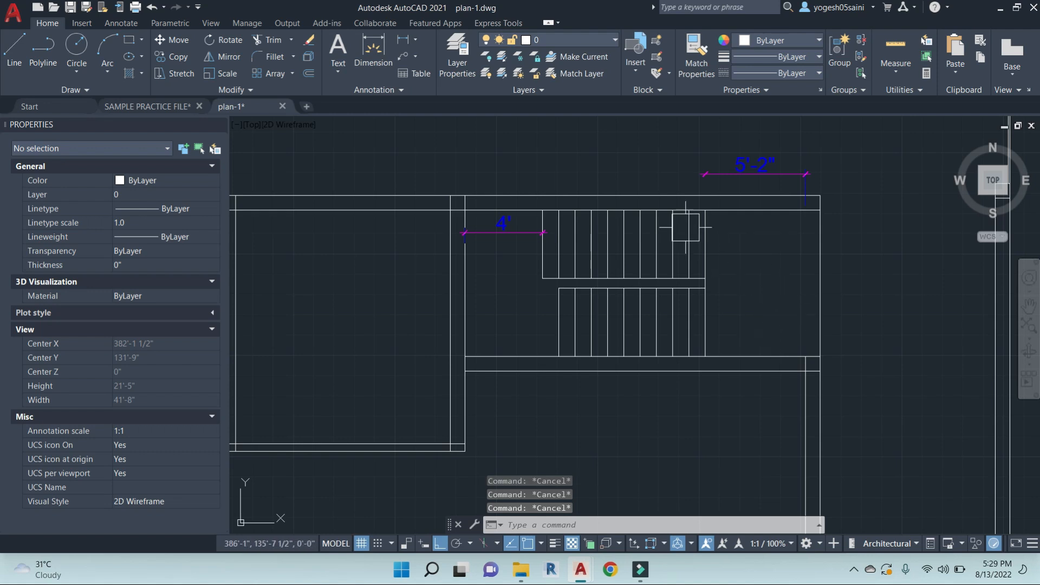
Offset the upper flight's last tread line 4' outward to mark the outer edge of the stair landing
text(o)
key(Return)
text(10)
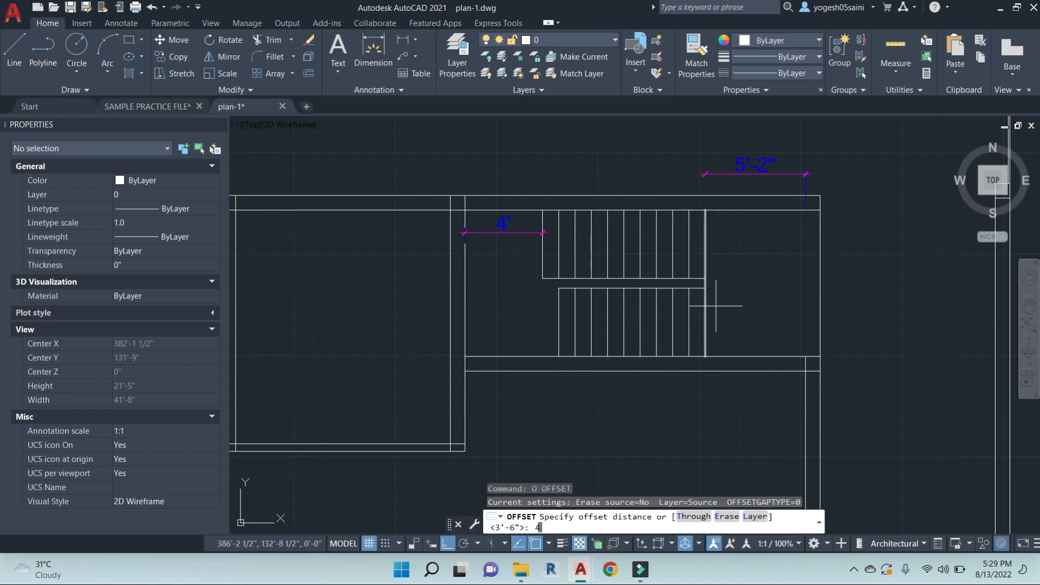
key(Return)
click(715, 255)
click(742, 253)
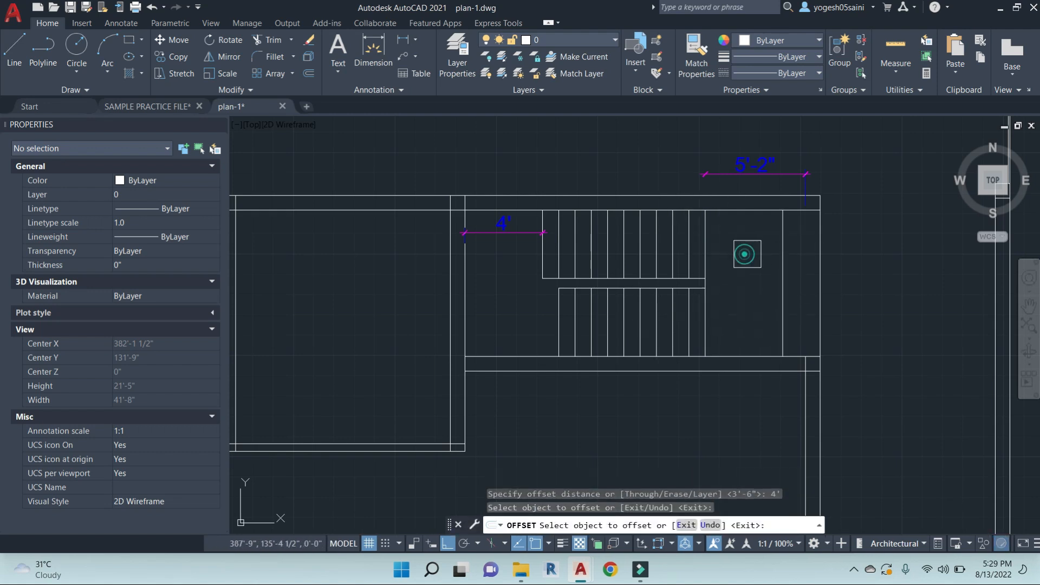
key(Escape)
key(Escape)
key(Escape)
key(Escape)
text(tr)
key(Return)
click(868, 306)
click(824, 238)
key(Escape)
text(ex)
key(Return)
key(Escape)
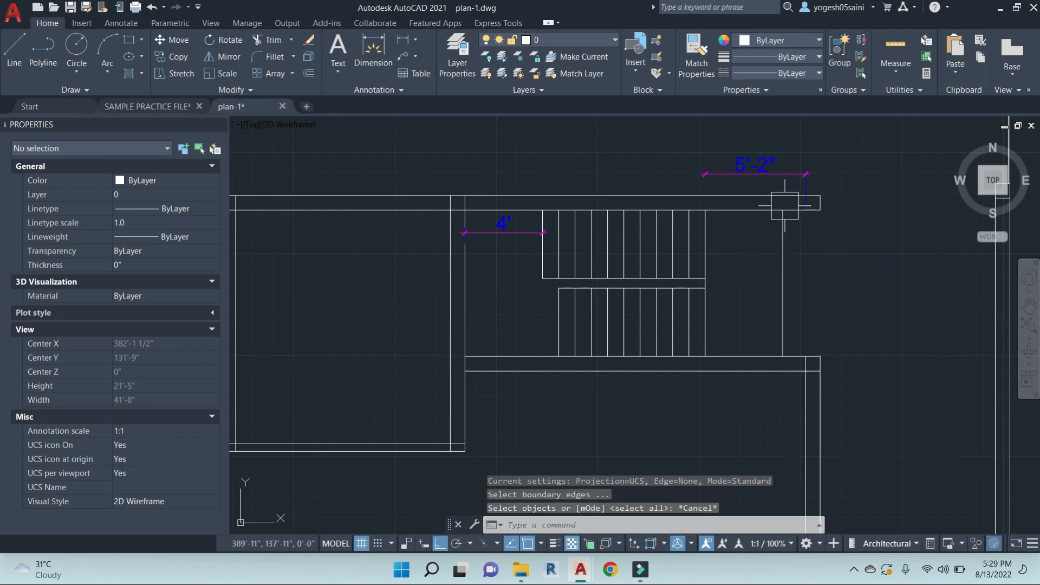
Extend the new landing edge line up through the top wall to the wall's outer line
text(l)
key(Return)
scroll(780, 211, up, 4)
key(Escape)
text(ex)
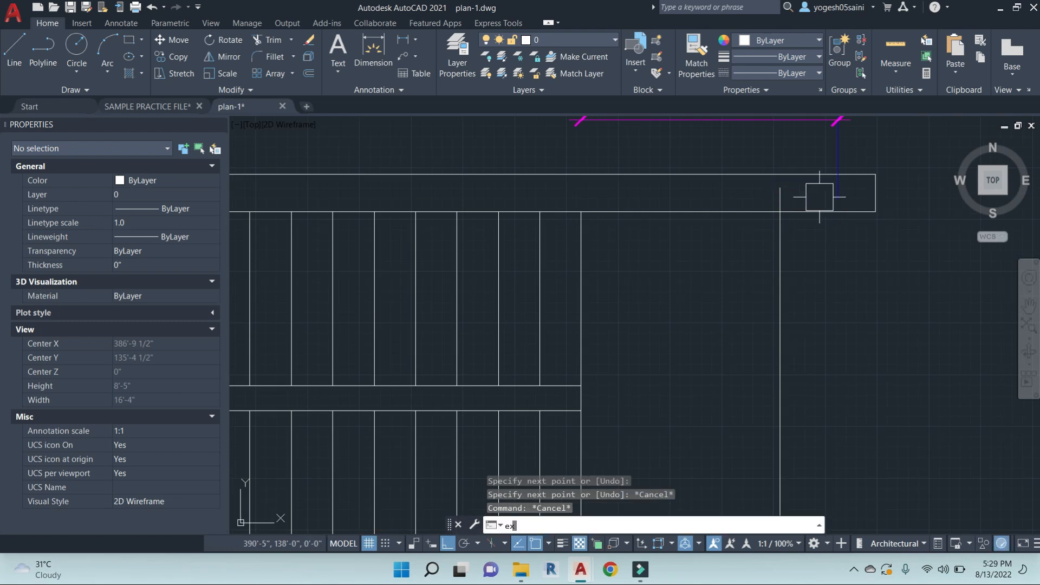
key(Return)
click(738, 174)
key(Return)
key(Escape)
Trim the top wall's inner and outer lines beyond the landing edge line
text(tr)
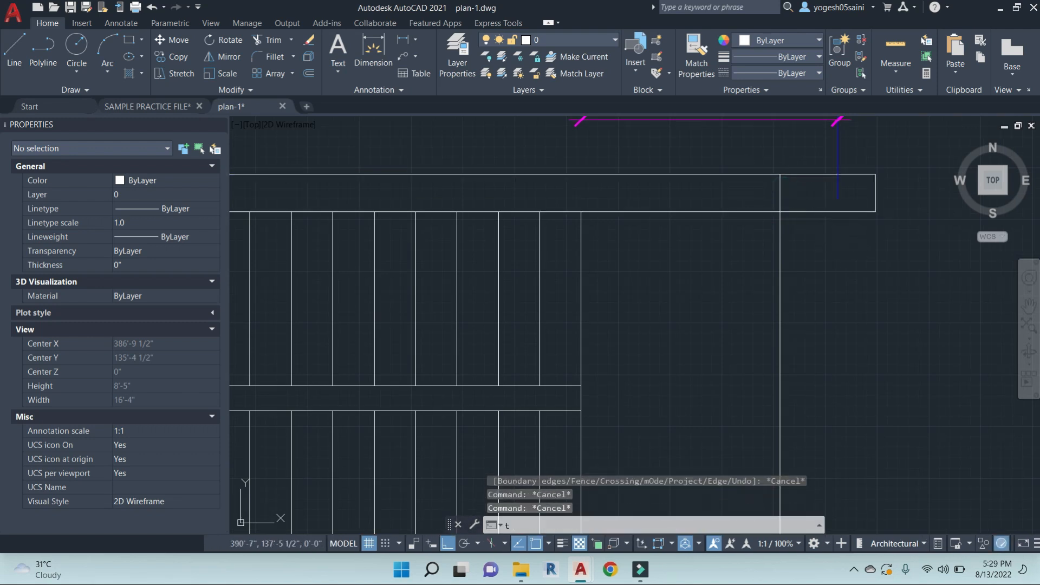
key(Return)
key(Return)
click(854, 272)
click(817, 164)
key(Escape)
key(Escape)
Erase the leftover end line of the top wall and the 5'-2" dimension above the landing
click(852, 160)
click(921, 286)
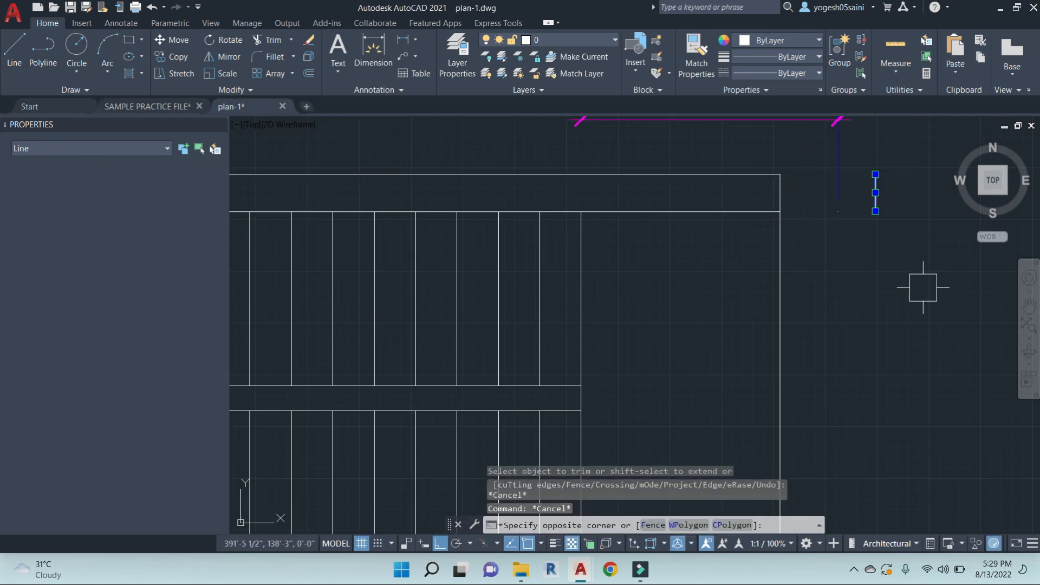
text(e)
key(Return)
scroll(845, 256, down, 2)
click(839, 183)
key(Escape)
scroll(838, 183, down, 3)
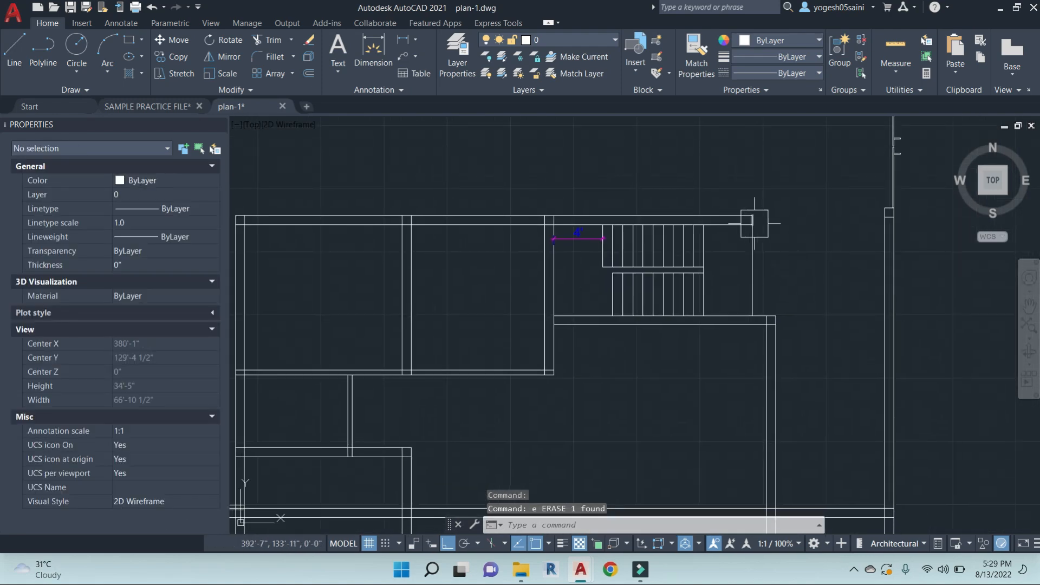
Measure the gap between the plot boundary wall and the building's top wall using a linear dimension without placing it
scroll(786, 281, up, 4)
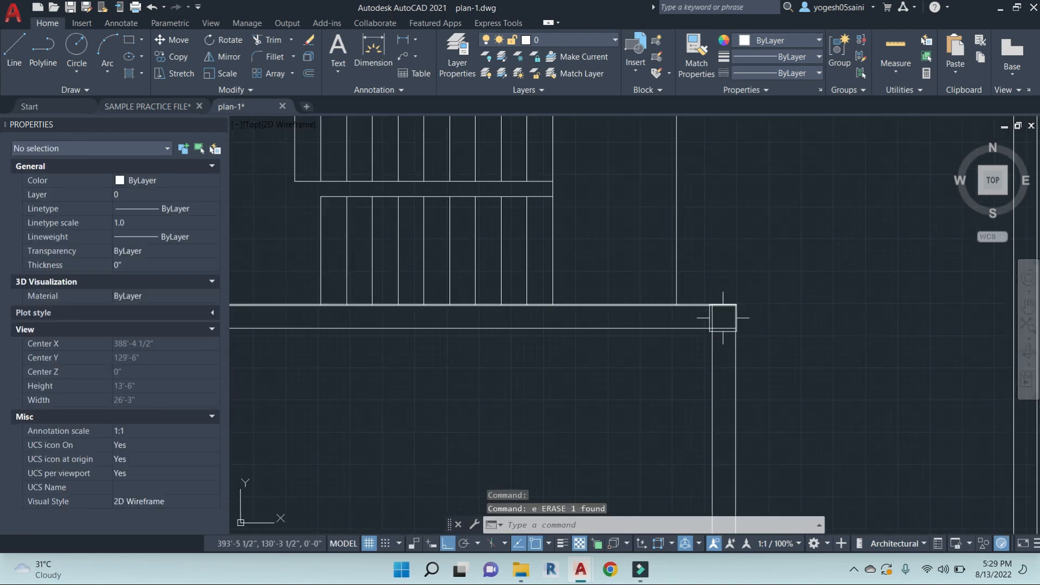
scroll(747, 309, down, 4)
scroll(623, 303, up, 5)
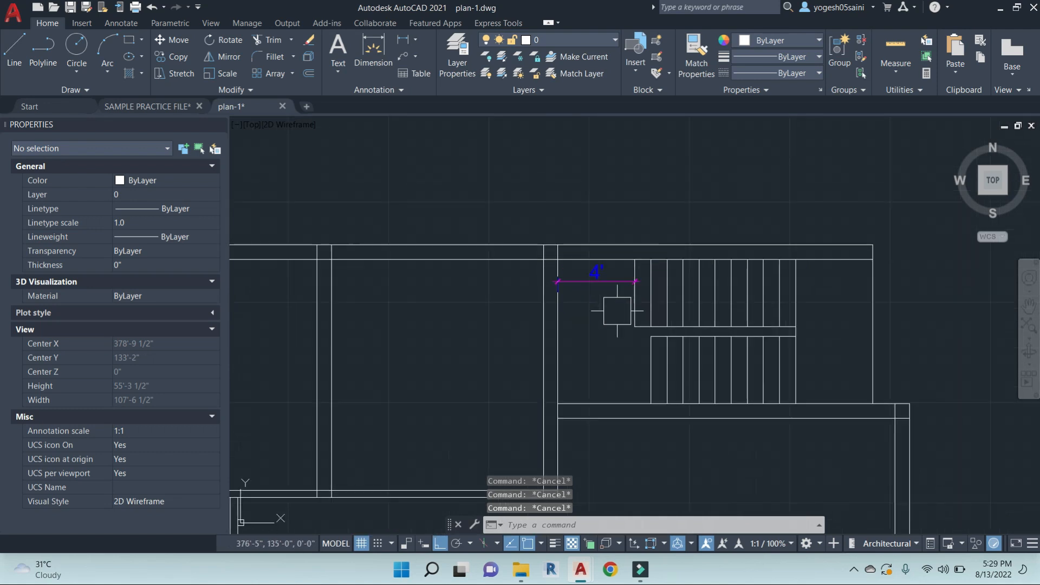
middle_drag(594, 209, 607, 254)
scroll(715, 268, down, 4)
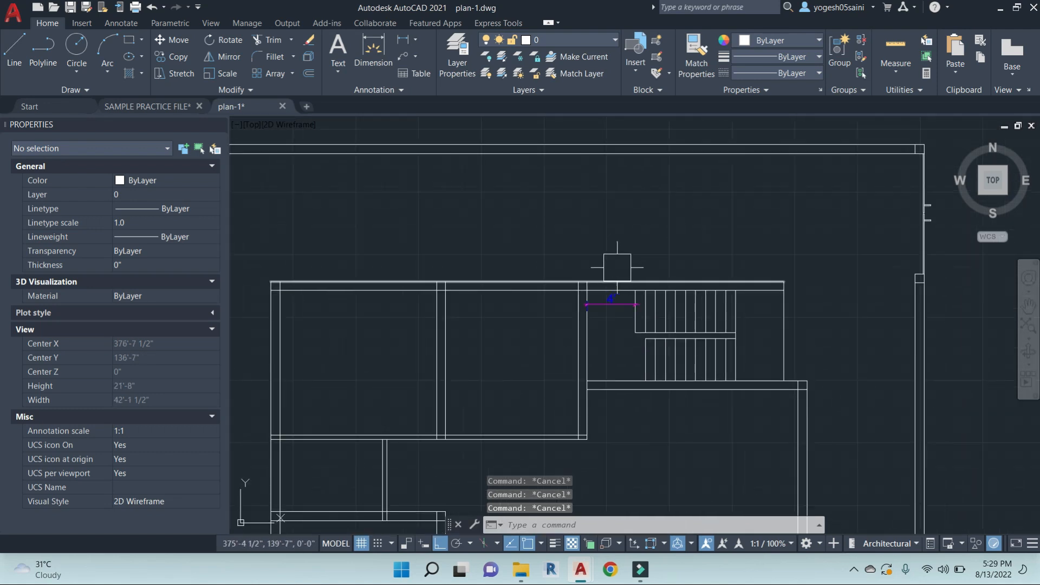
scroll(650, 254, up, 2)
text(dli)
key(Return)
click(672, 168)
click(673, 296)
key(Escape)
key(Escape)
key(Escape)
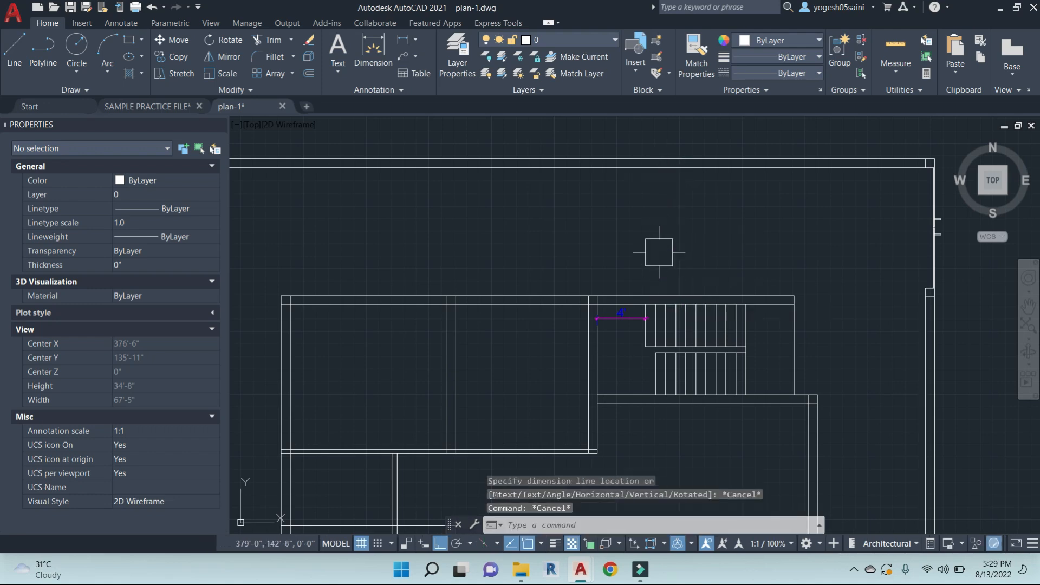
From the stair partition's outer junction with the top wall, draw a line 10" upward and 5' toward the staircase
scroll(616, 312, up, 4)
key(Escape)
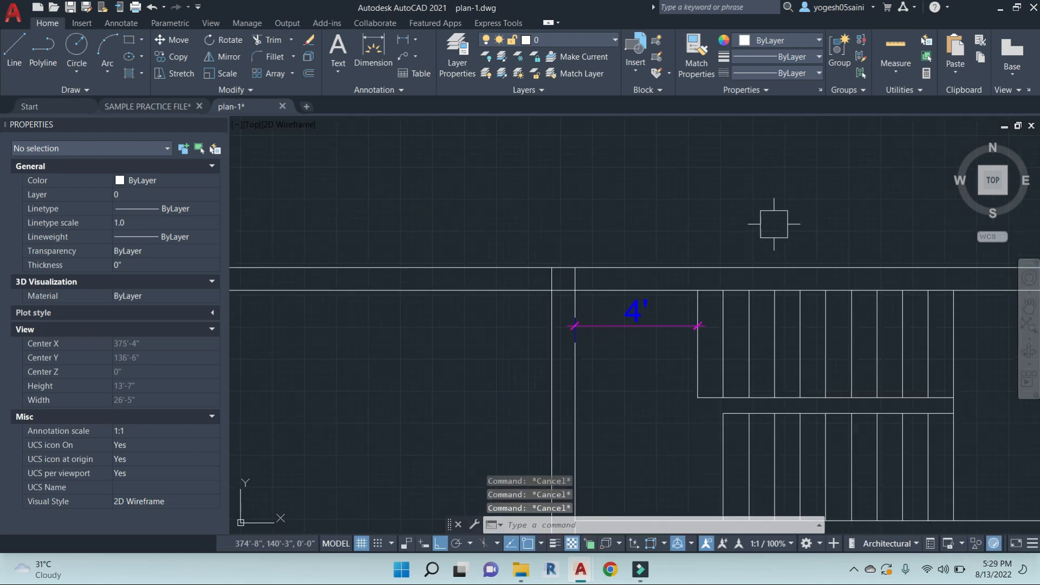
text(l)
key(Return)
click(552, 266)
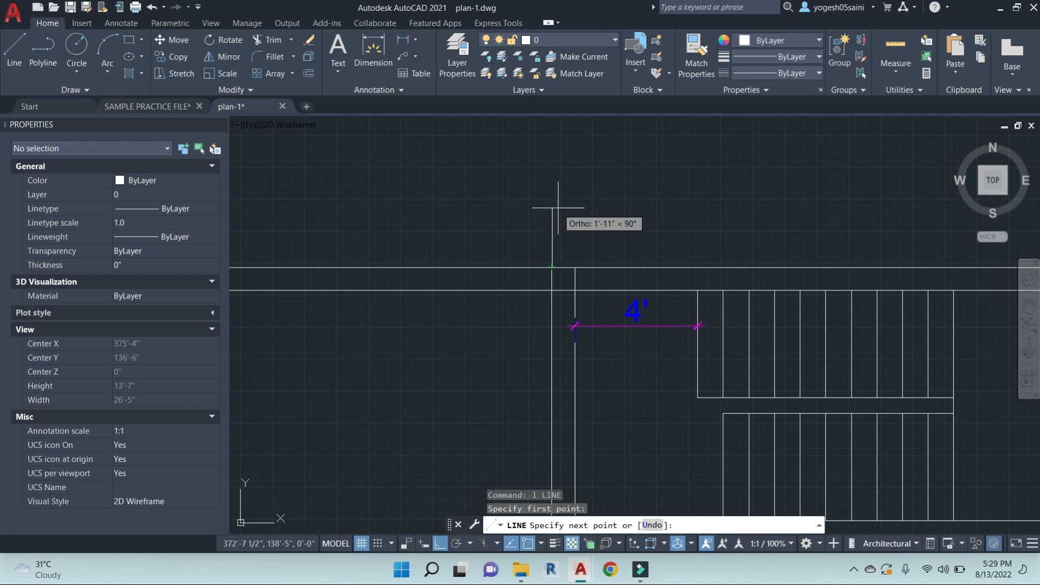
text(10")
key(Return)
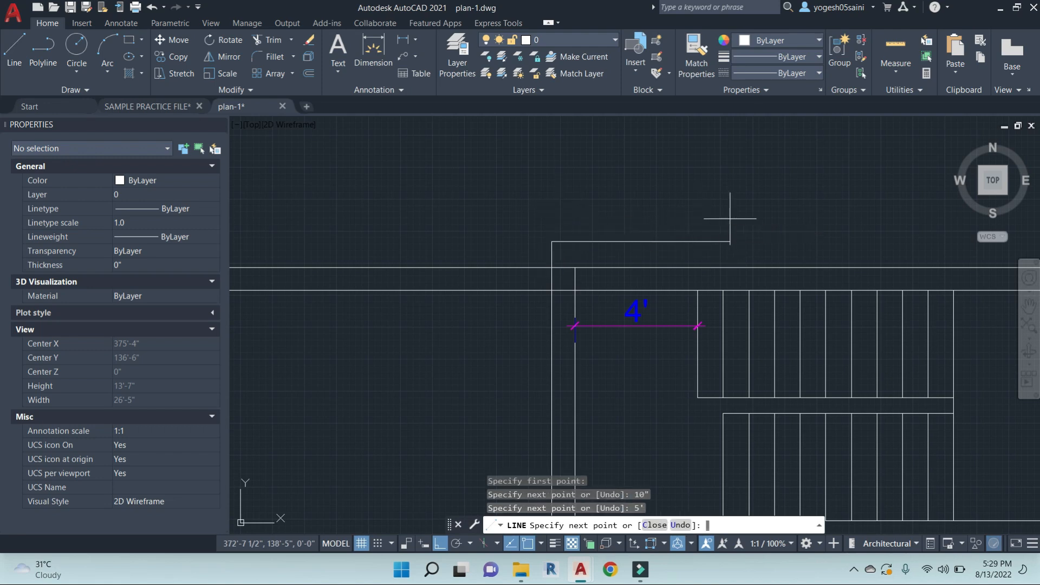
key(Escape)
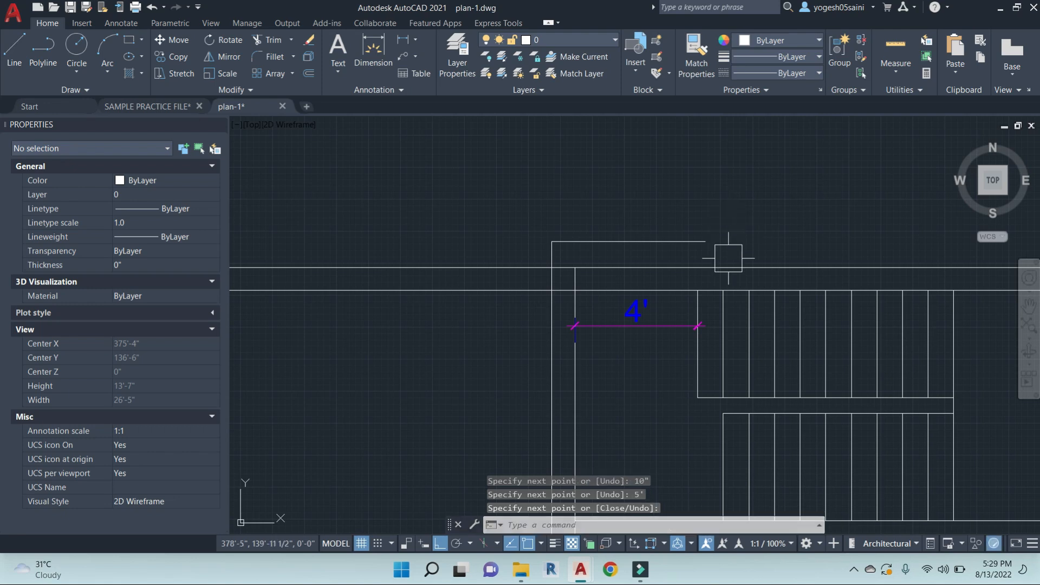
Close the projection above the top wall with a vertical line from its free end down to the wall's outer line
text(l)
key(Return)
click(705, 242)
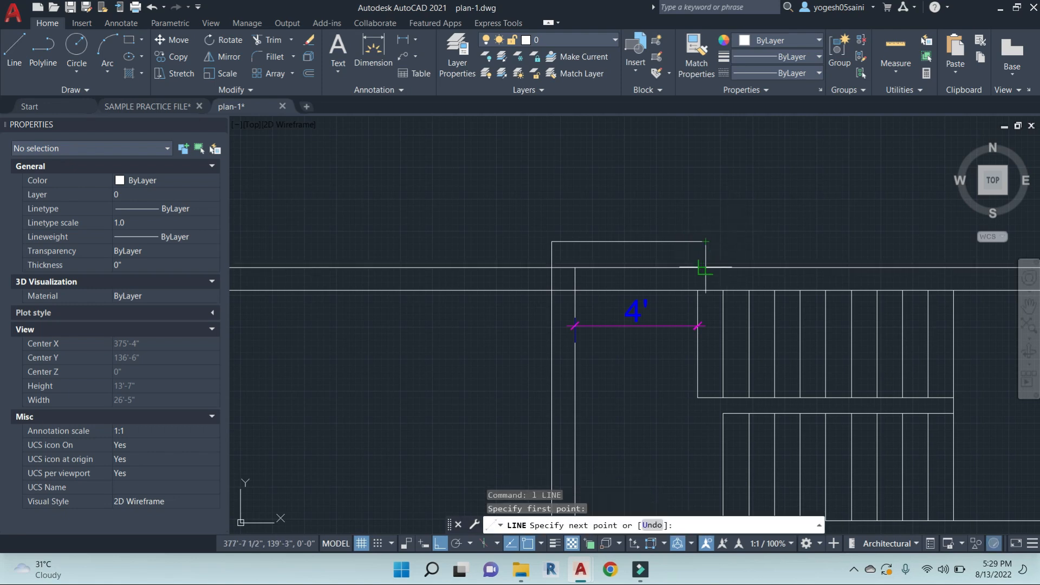
click(705, 267)
key(Escape)
key(Escape)
key(Escape)
key(Escape)
Try to extend the upper flight's first tread line up to the top wall's outer line
text(ex)
key(Return)
scroll(706, 294, up, 2)
key(Escape)
key(Escape)
middle_drag(638, 297, 687, 302)
key(Escape)
key(Escape)
text(ex)
key(Return)
click(728, 263)
key(Return)
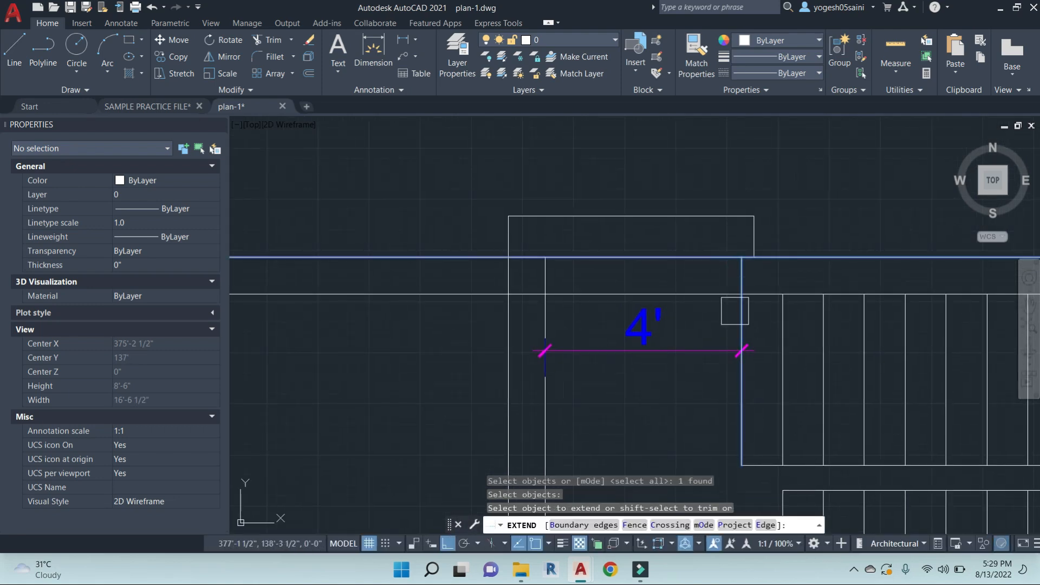
key(Escape)
Draw a vertical line from the top of the upper flight's first tread line to the wall's outer line
text(l)
key(Return)
click(740, 295)
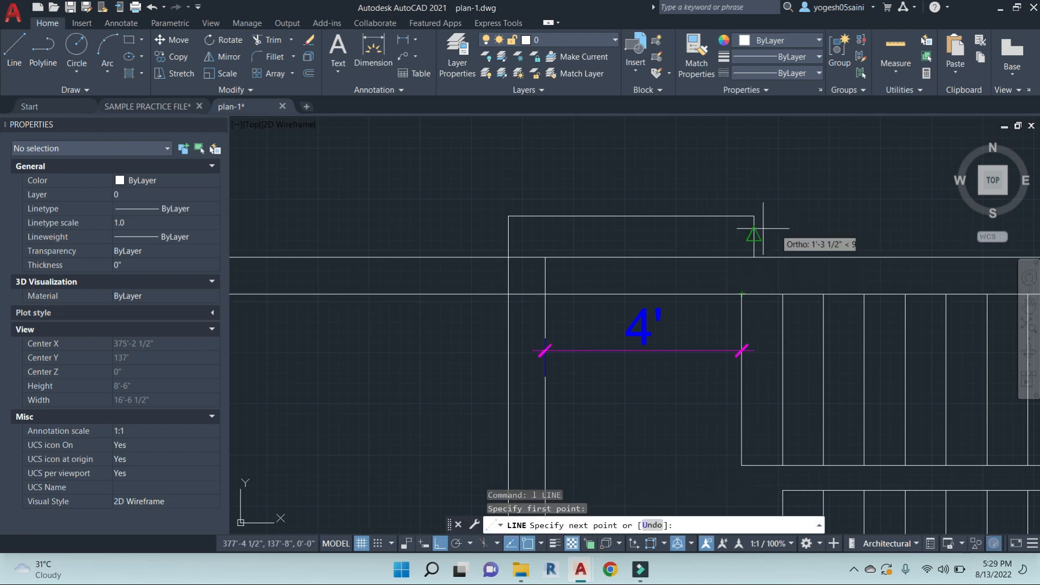
key(Escape)
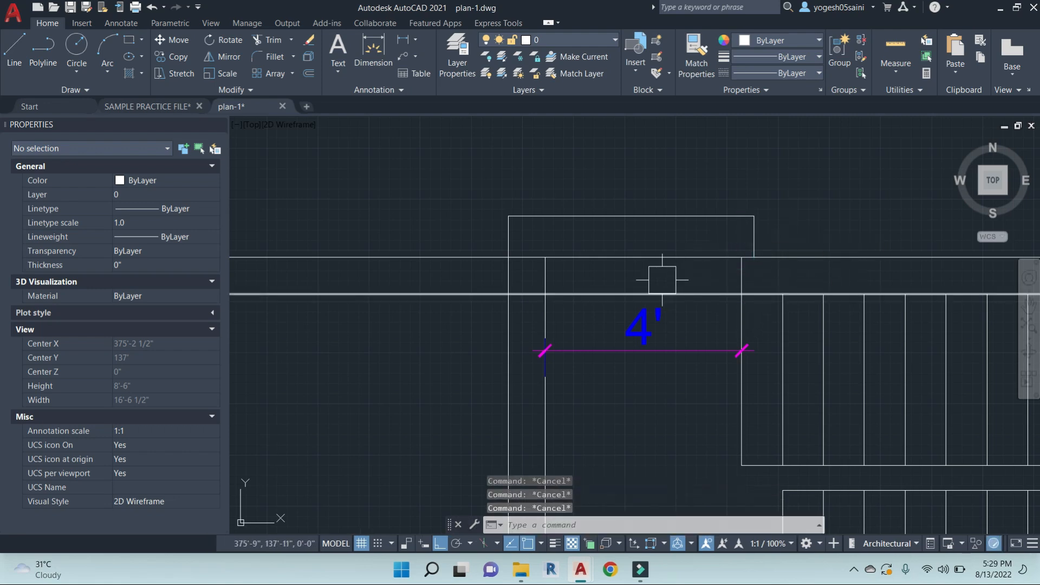
text(tr)
key(Return)
key(Return)
scroll(570, 278, down, 4)
click(604, 295)
middle_drag(606, 292, 655, 293)
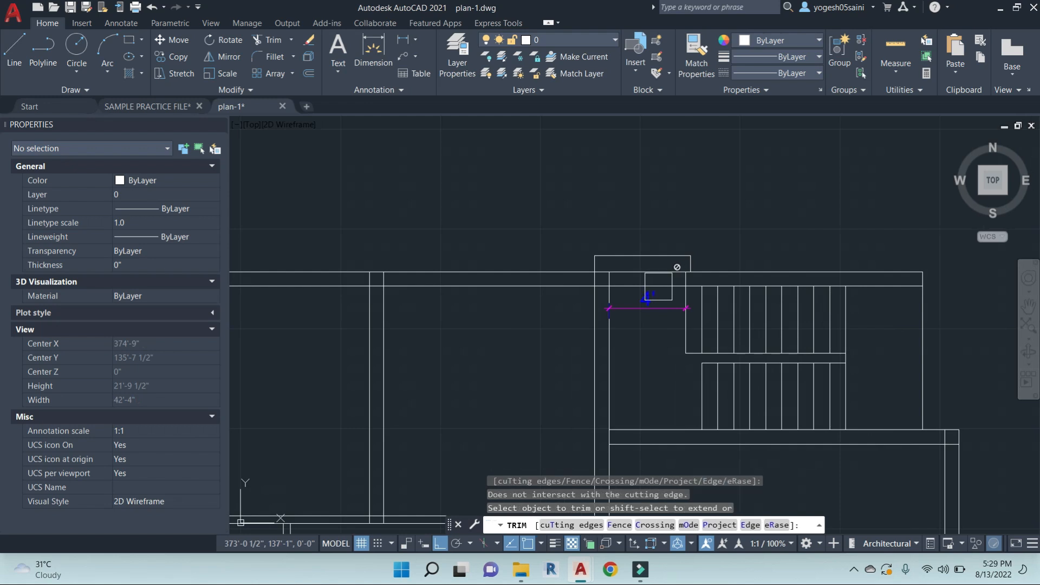
key(Escape)
scroll(593, 273, up, 5)
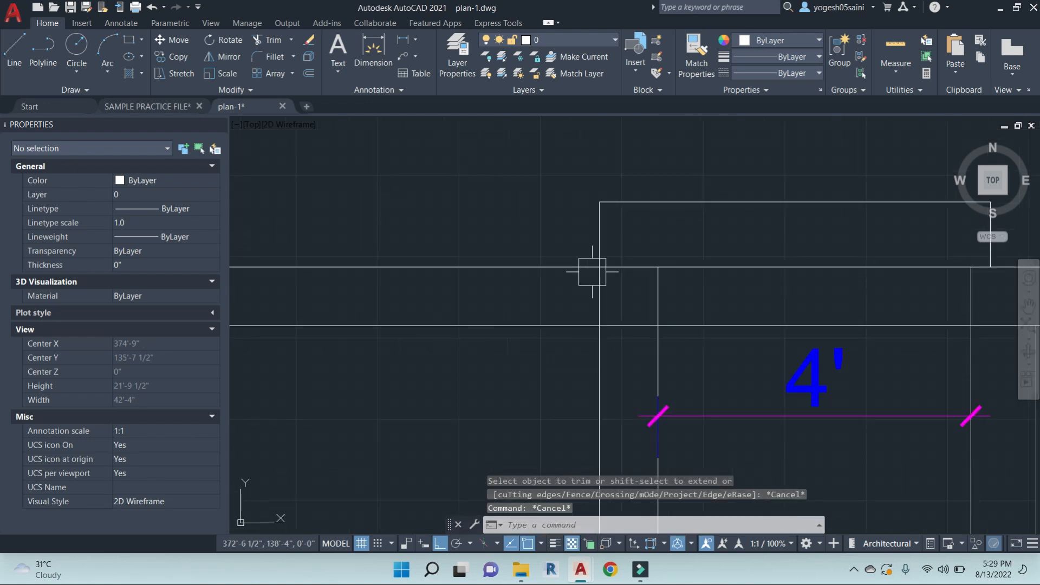
key(Escape)
key(Escape)
Trim the stair partition's lines inside the top wall and the wall's inner line between them to open the junction
text(tr)
key(Return)
key(Return)
click(672, 290)
click(635, 290)
click(486, 291)
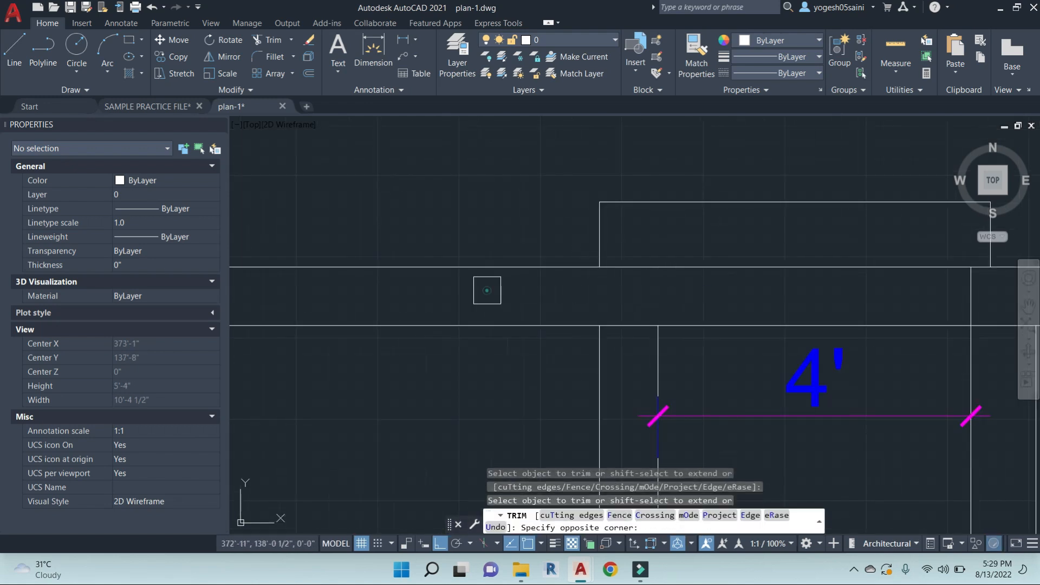
click(622, 319)
scroll(658, 316, down, 8)
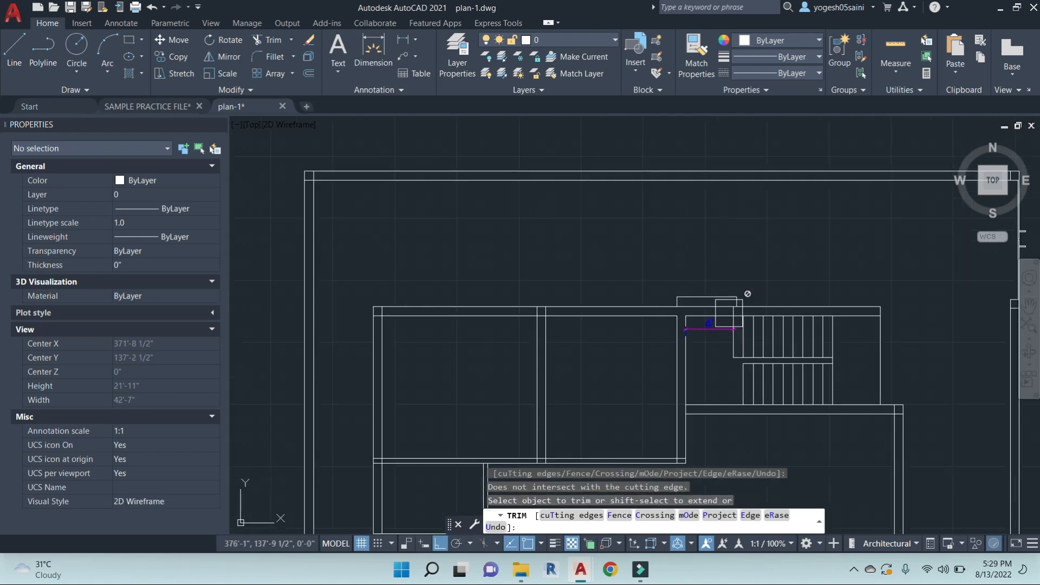
Erase the short vertical line inside the top wall above the upper flight's first tread
scroll(676, 290, up, 5)
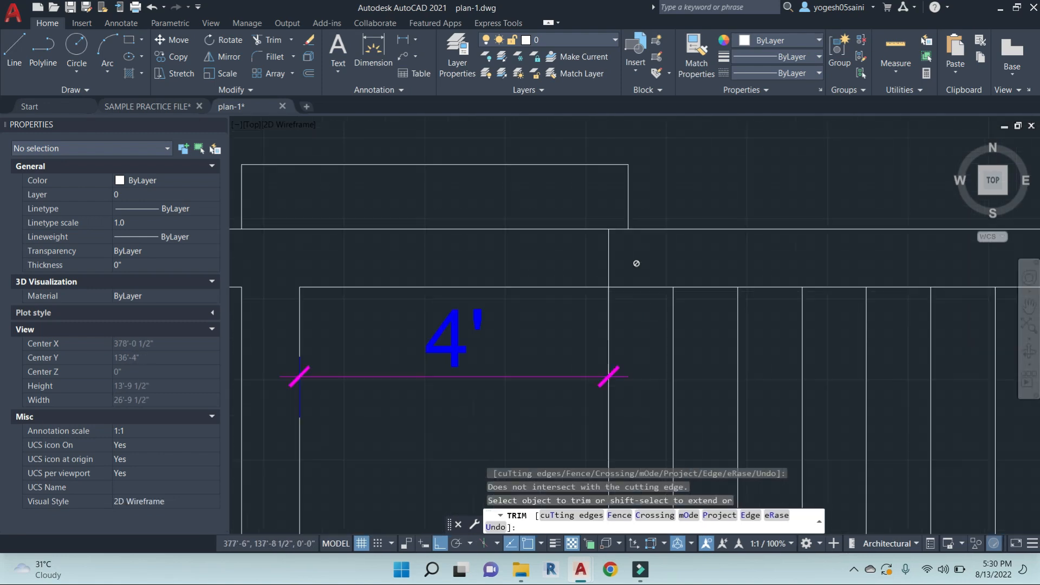
scroll(618, 283, up, 3)
key(Escape)
click(603, 241)
text(e)
key(Return)
scroll(699, 252, down, 2)
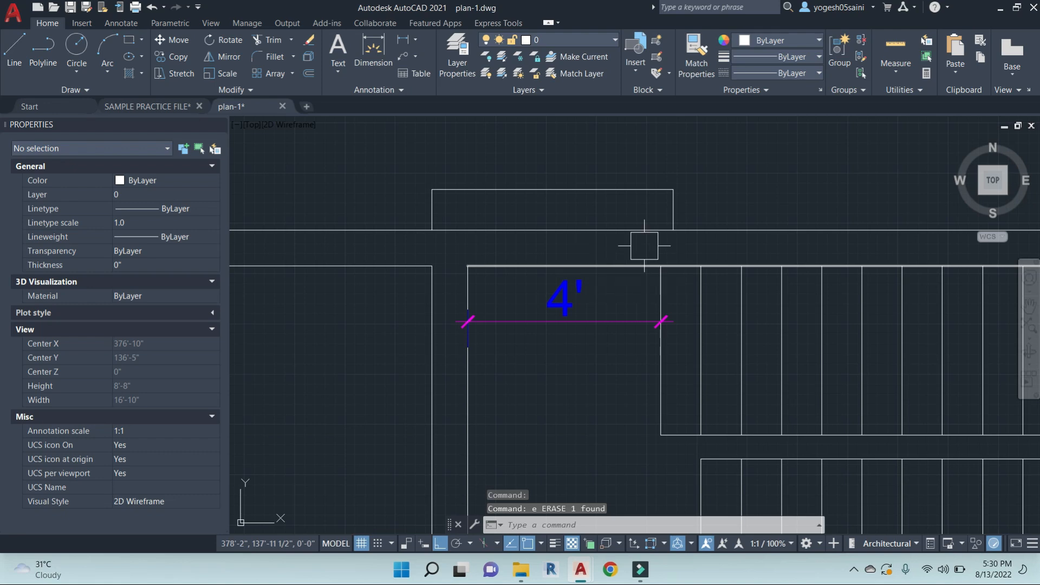
scroll(559, 288, down, 4)
scroll(711, 278, down, 5)
scroll(699, 290, up, 3)
middle_drag(538, 257, 582, 257)
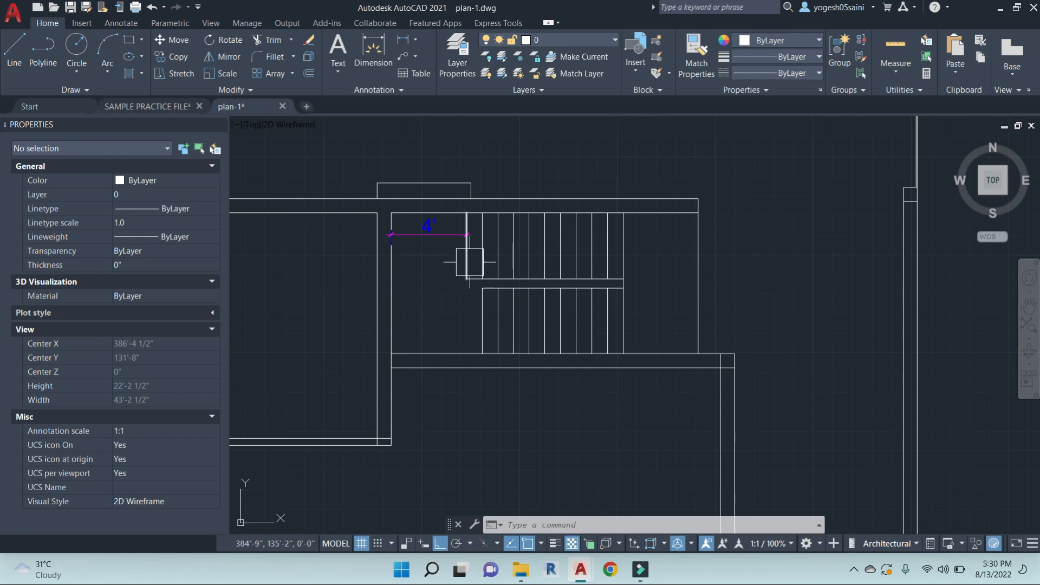
click(649, 313)
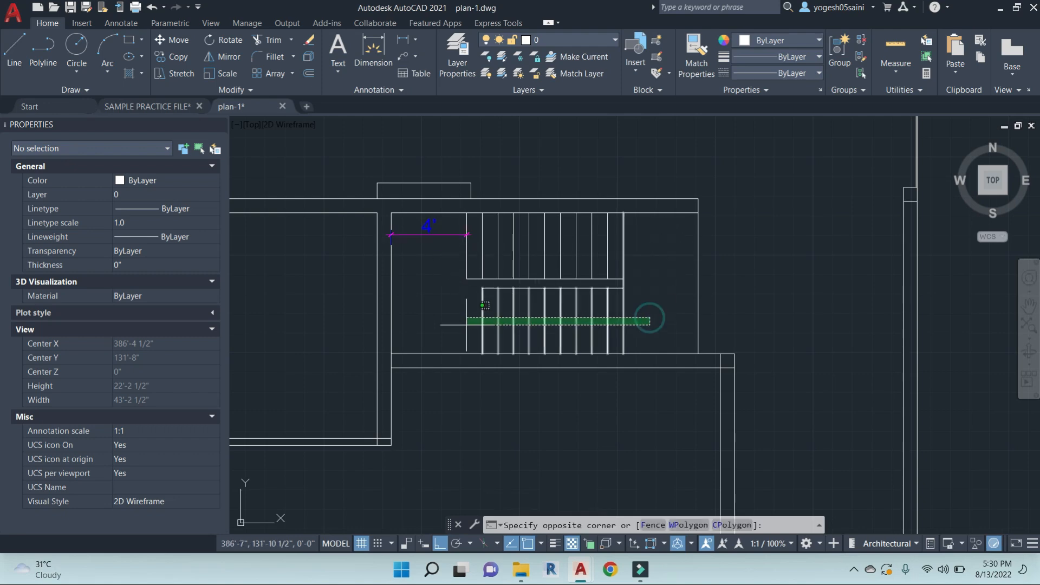
click(466, 325)
key(Escape)
key(Escape)
Apply the HIDDEN linetype to all the lower flight's tread lines and the full-height line at the landing
scroll(607, 325, up, 2)
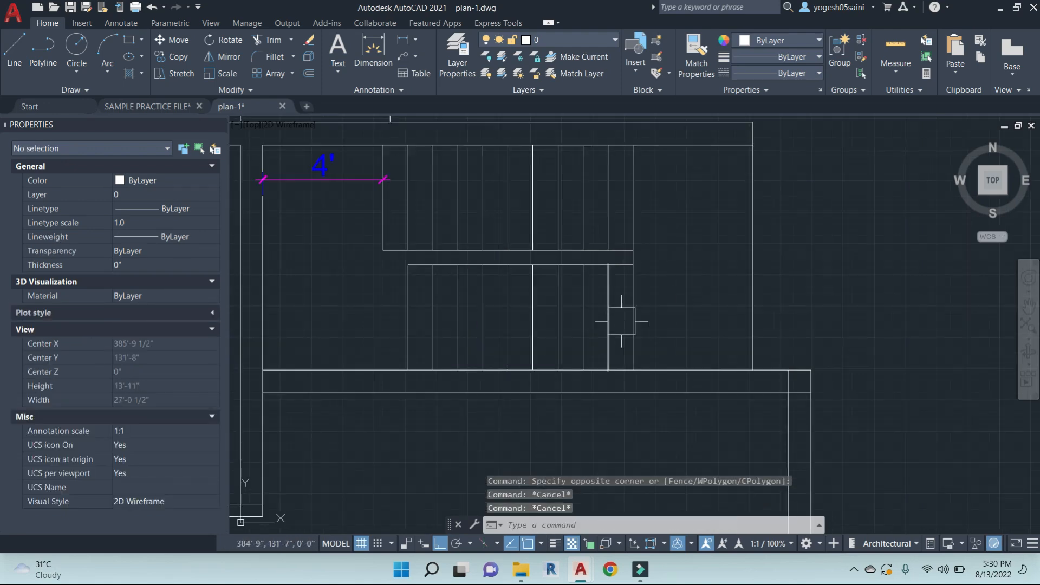
click(633, 323)
click(649, 323)
click(389, 310)
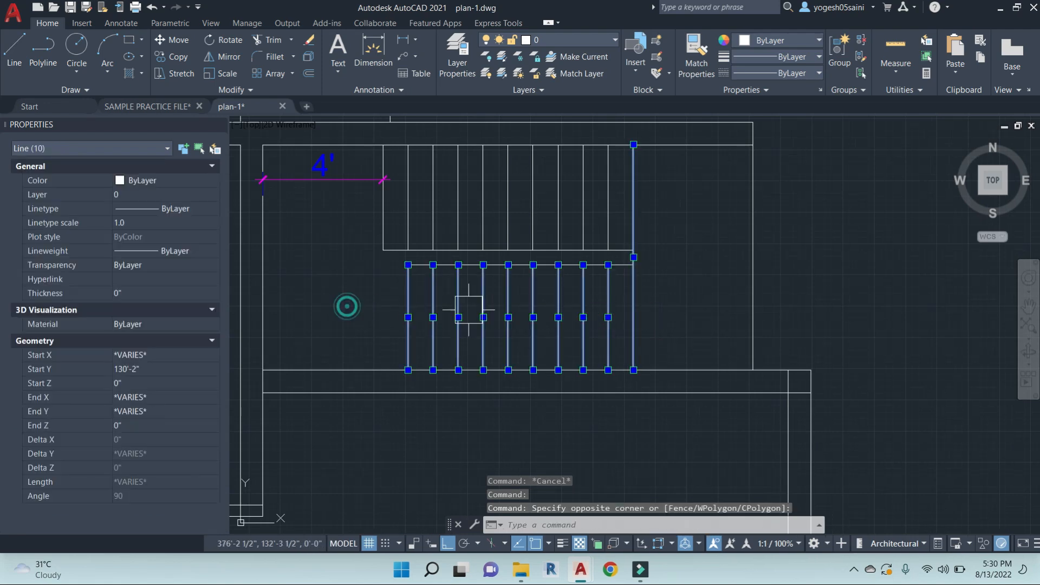
click(820, 73)
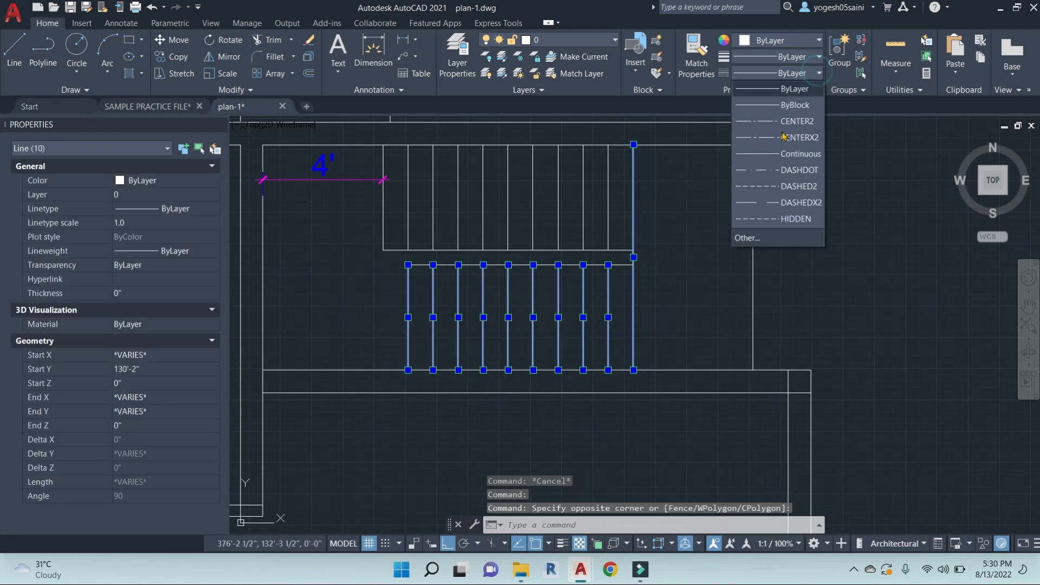
click(764, 218)
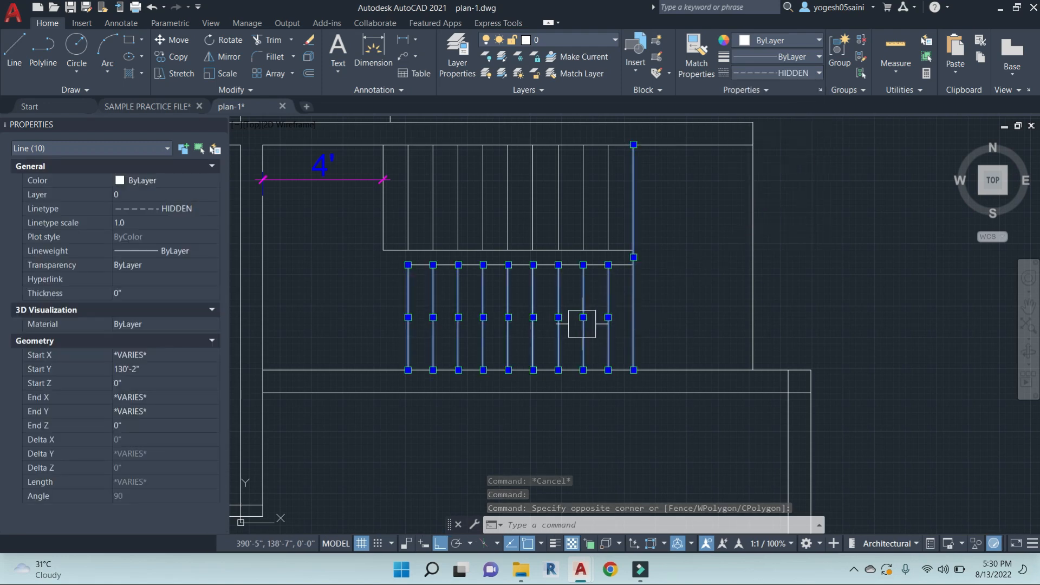
Set the linetype scale of the selected tread lines to 30, trying 5 and 10 first
scroll(577, 312, up, 3)
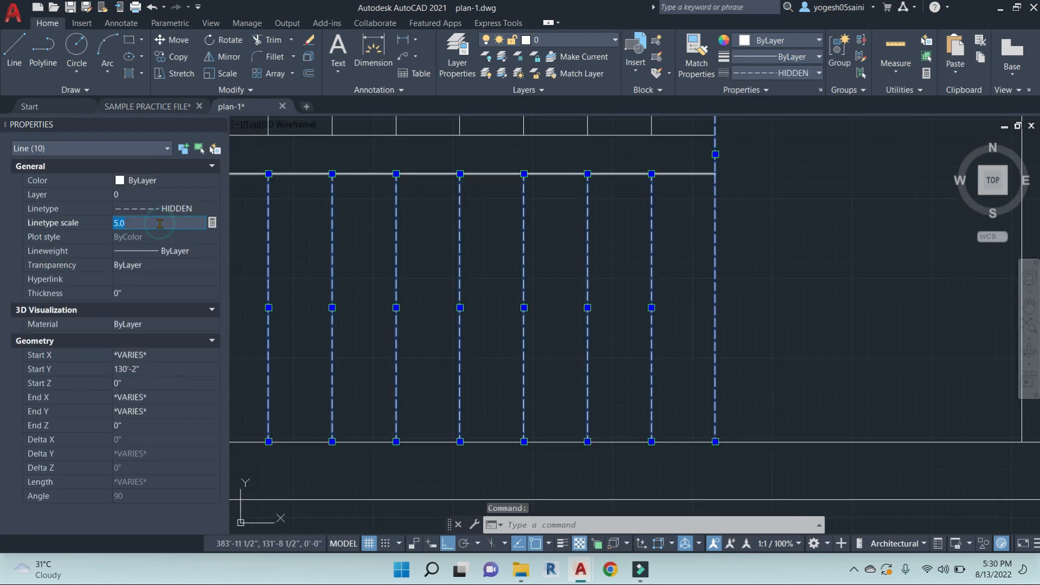
key(Return)
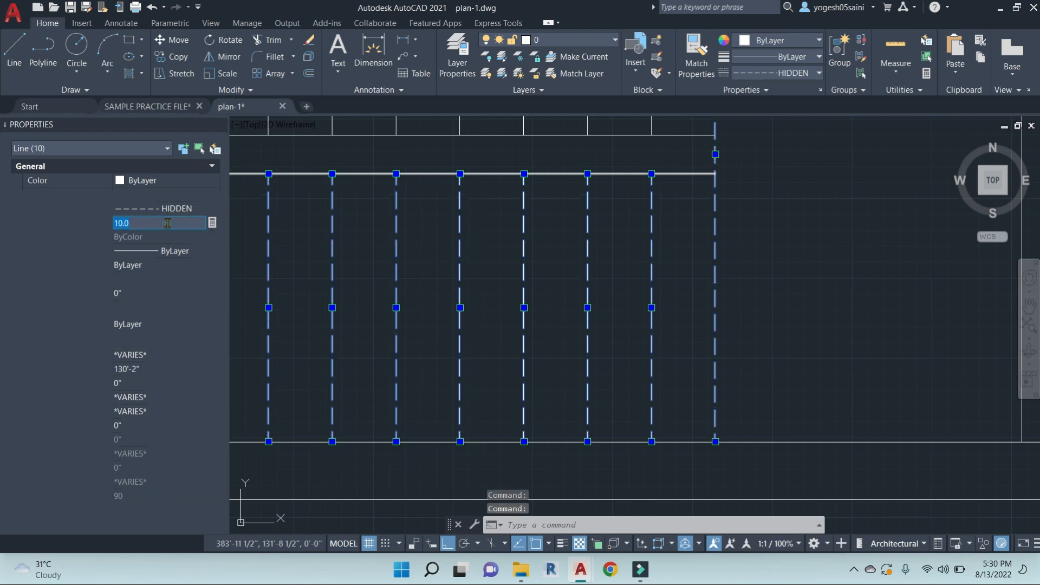
key(Return)
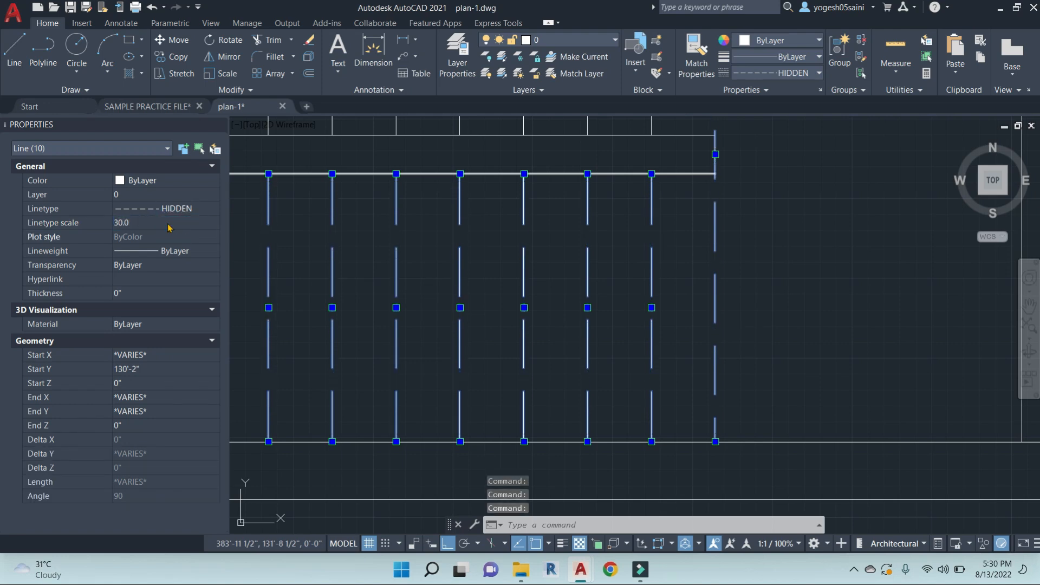
key(Escape)
scroll(602, 249, down, 10)
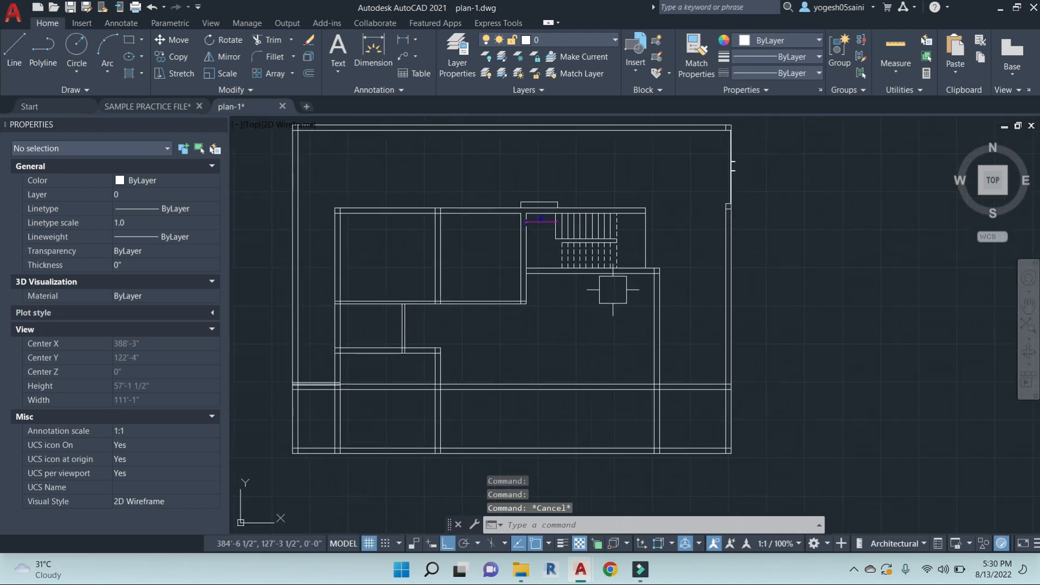
Draw a horizontal line rightward from the lower outer corner of the room beside the stairs, about 6'-2 1/2" long
middle_drag(604, 288, 654, 293)
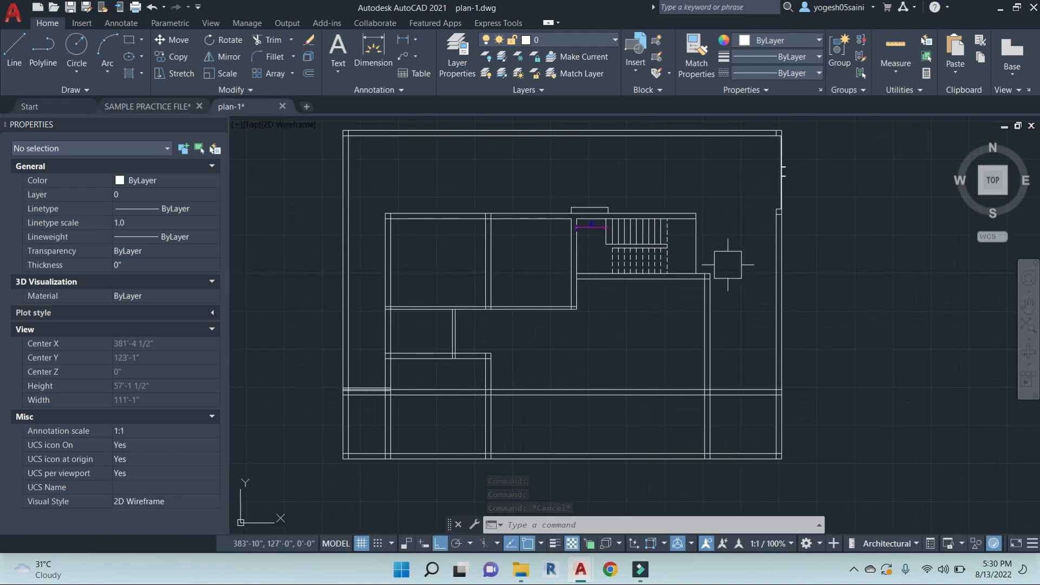
scroll(715, 228, up, 4)
scroll(671, 304, down, 4)
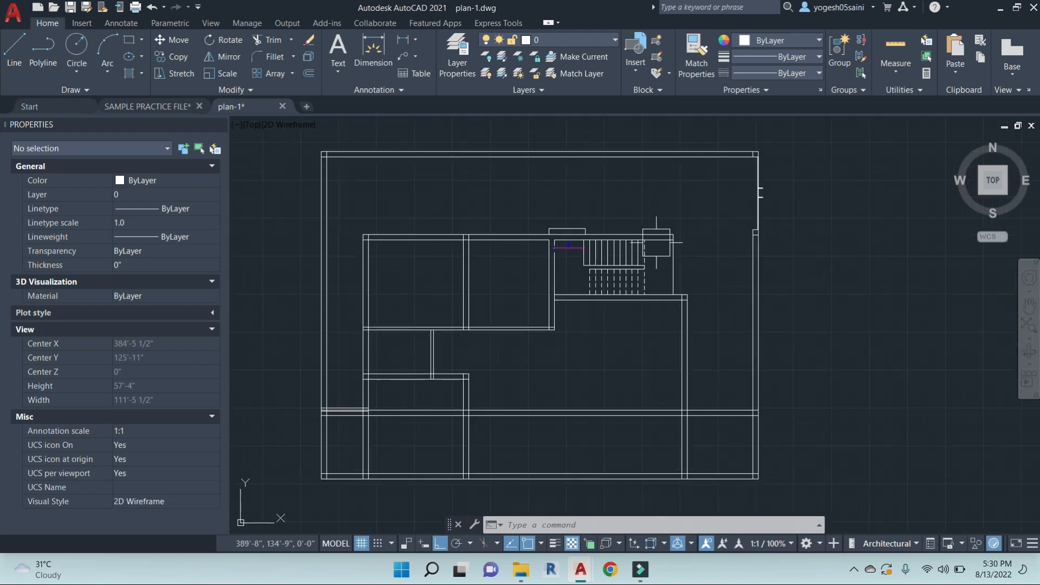
middle_drag(691, 360, 675, 325)
scroll(645, 286, up, 4)
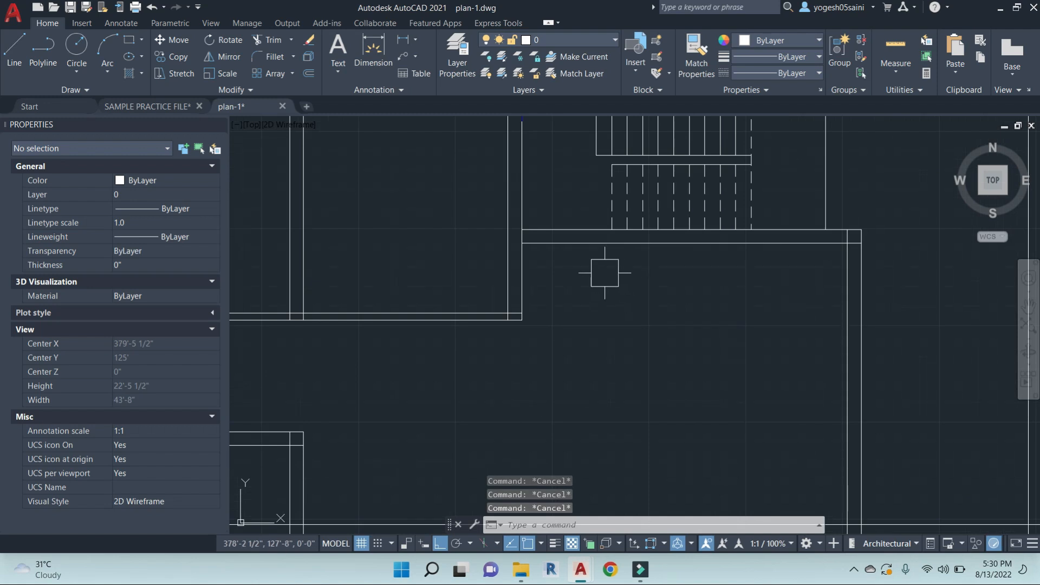
mouse_move(612, 277)
middle_down()
mouse_move(597, 298)
mouse_move(637, 346)
middle_up()
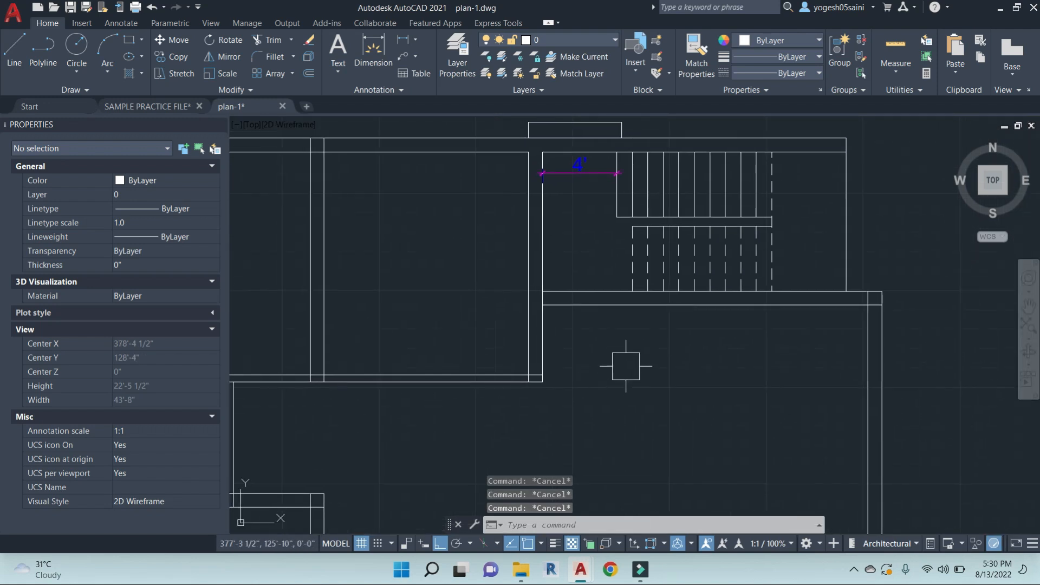
text(l)
key(Return)
click(543, 381)
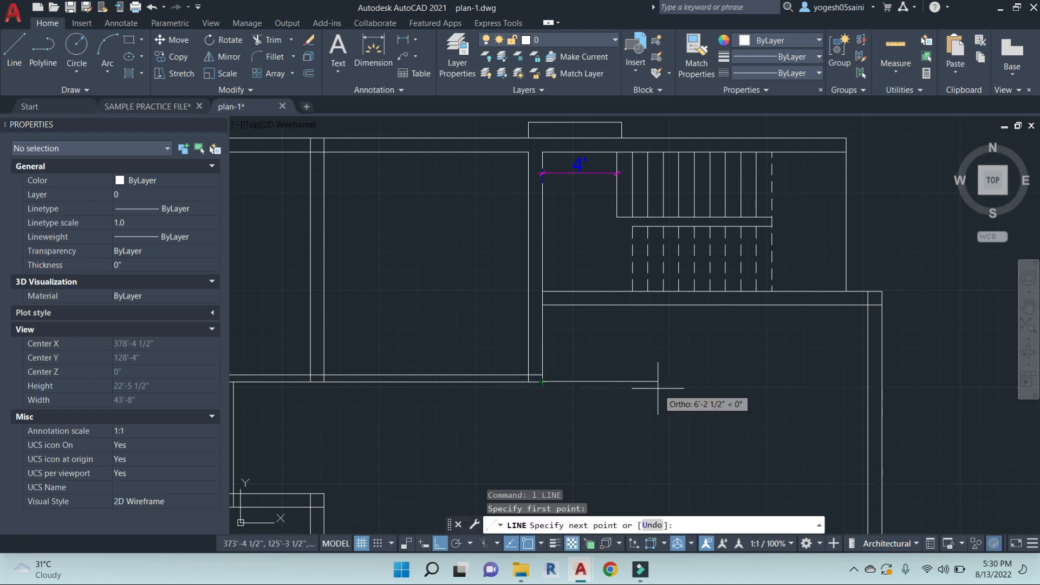
click(658, 382)
key(Escape)
Draw a vertical line from the lower end of the upper flight's first tread down past the new horizontal line
text(l)
key(Return)
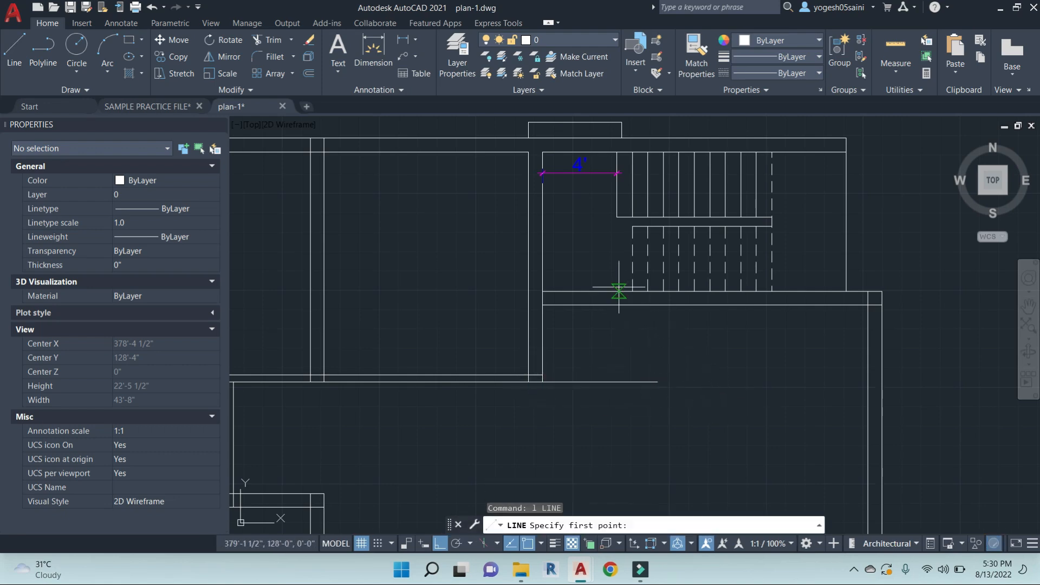
click(617, 217)
click(620, 444)
key(Escape)
key(Escape)
key(Escape)
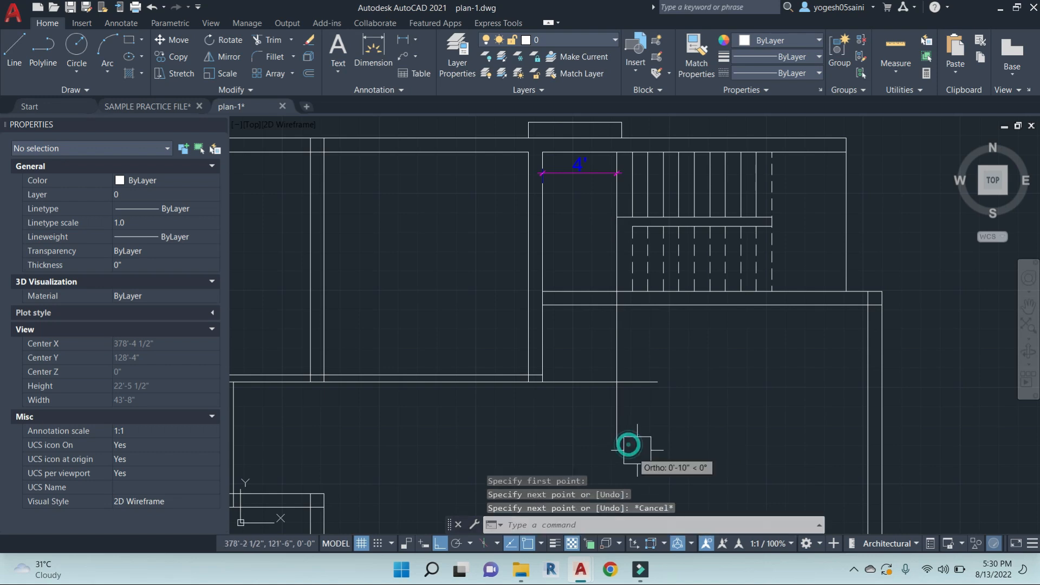
Trim the overhanging line ends into a corner and offset the vertical line to the right as the wall's second face
text(o)
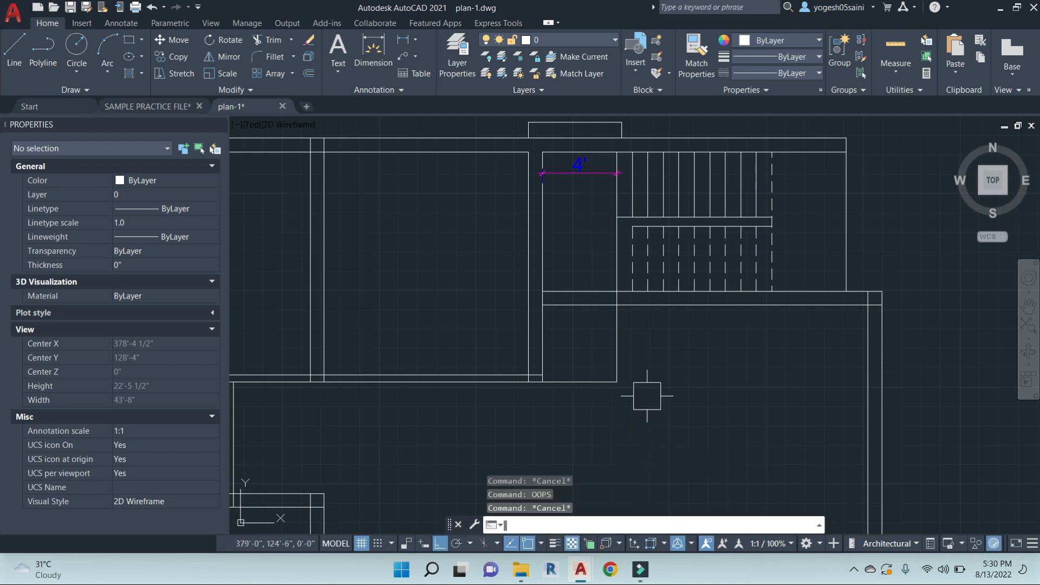
key(Return)
key(Return)
Trim the stair's lower wall lines between the room partition and the new vertical wall to open the passage
text(tr)
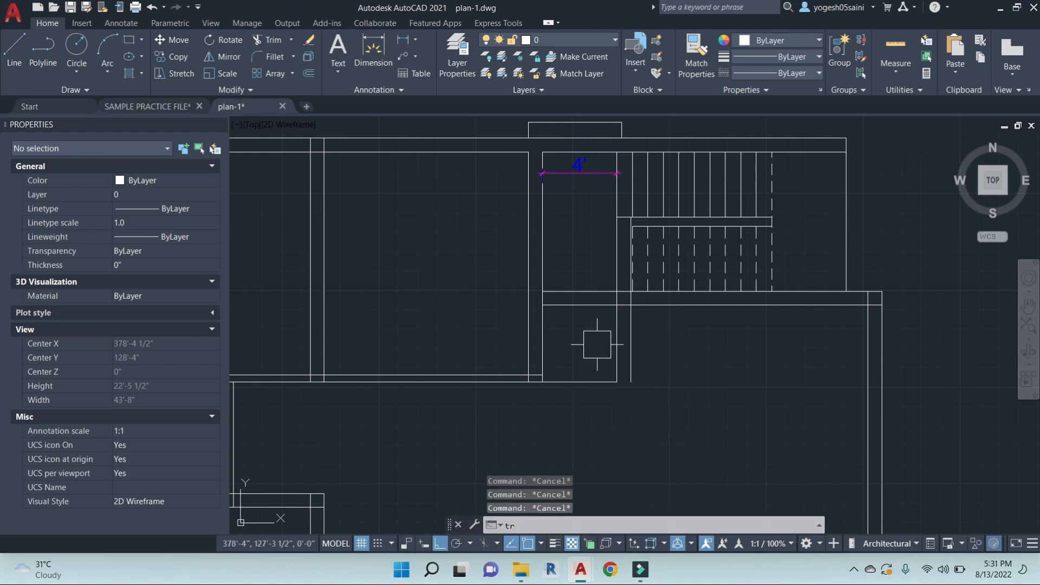
key(Return)
key(Return)
click(596, 344)
click(557, 235)
click(580, 391)
click(577, 386)
key(Escape)
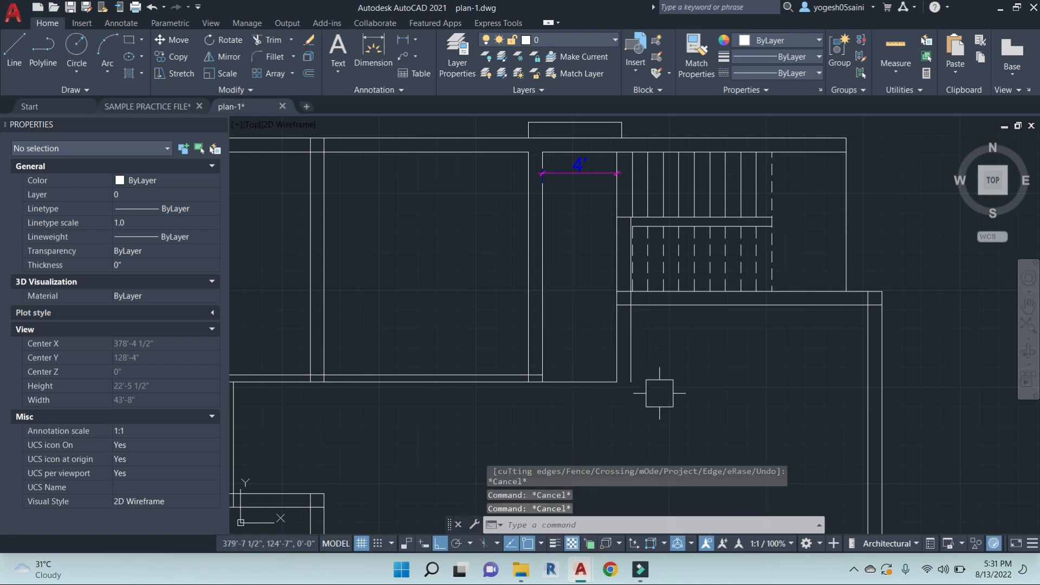
Close the lower end of the new vertical wall with a short horizontal line
text(l)
key(Return)
click(617, 385)
key(Escape)
key(Escape)
key(Escape)
Erase the two long horizontal lines running across the lower part of the plan
scroll(673, 383, down, 3)
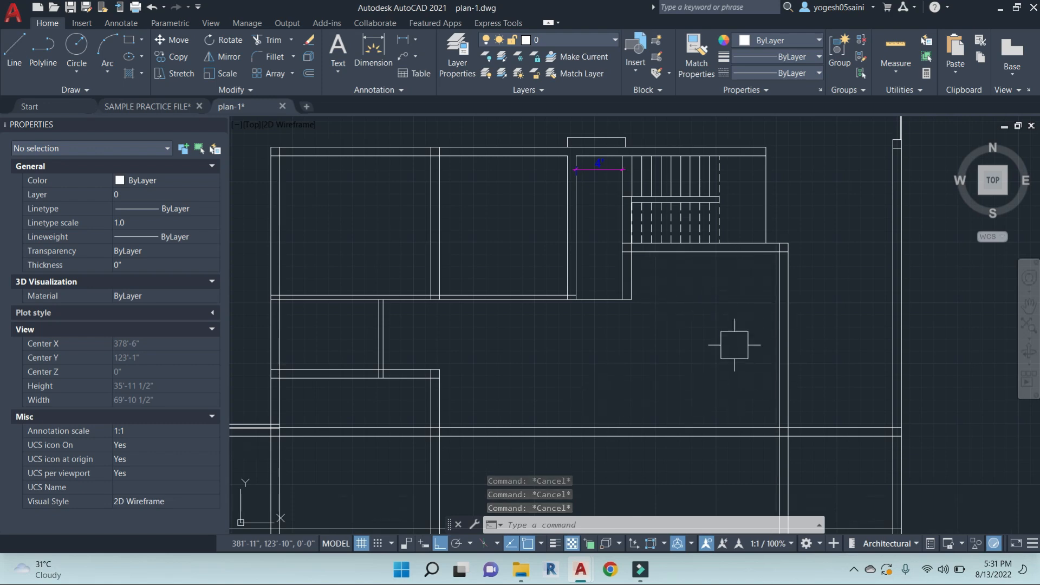
scroll(723, 342, down, 1)
mouse_move(724, 351)
middle_down()
mouse_move(668, 303)
mouse_move(646, 313)
middle_up()
scroll(669, 305, down, 1)
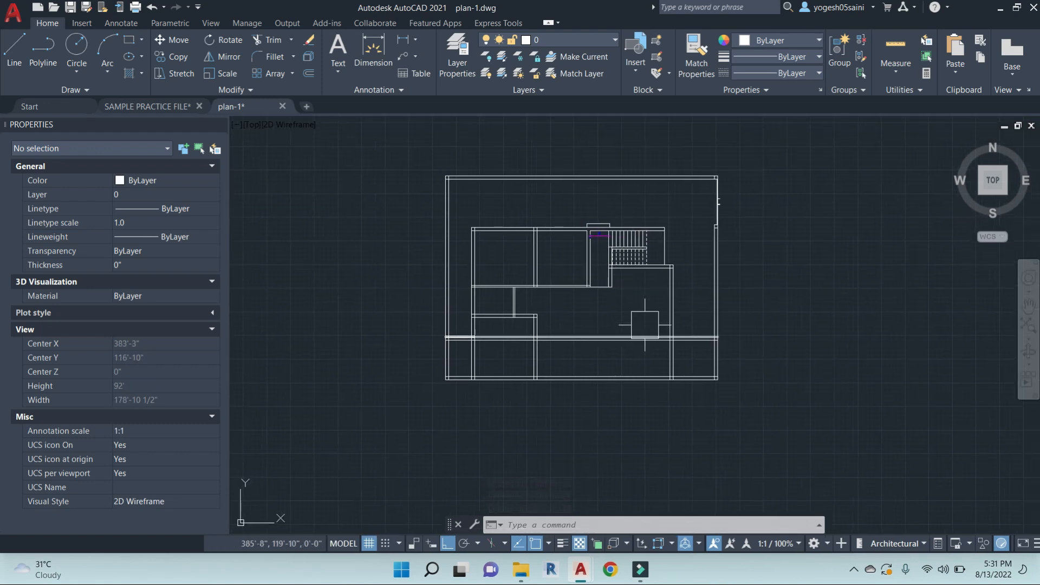
scroll(643, 324, up, 1)
click(639, 373)
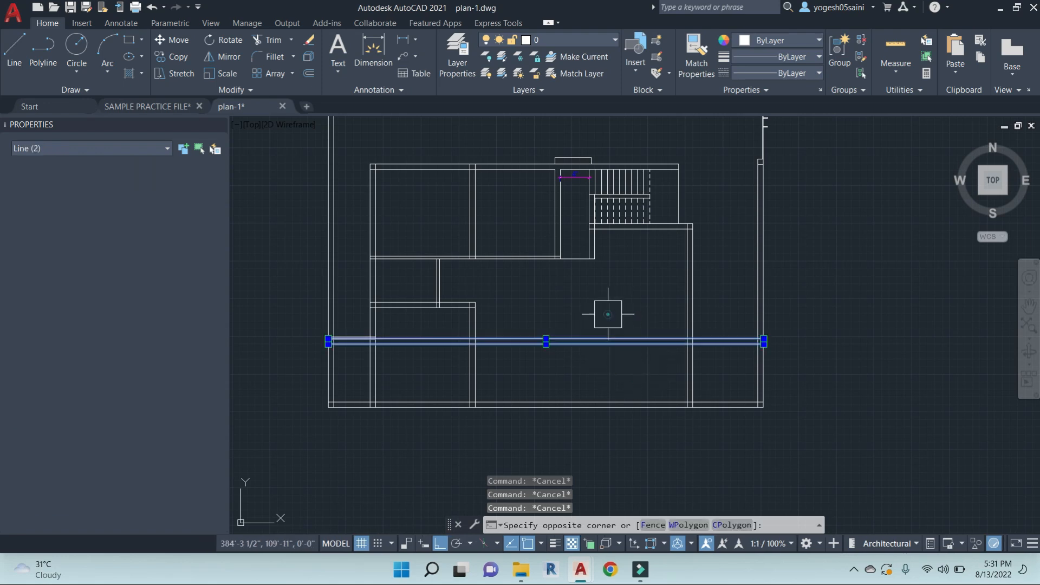
click(599, 320)
text(e)
key(Return)
key(Escape)
Offset the bottom outer wall's inner line 10' upward
text(o)
key(Return)
text(10')
key(Return)
click(642, 403)
click(653, 291)
key(Escape)
key(Escape)
key(Escape)
Offset the new horizontal line 4.5" upward to form a partition
text(o)
key(Return)
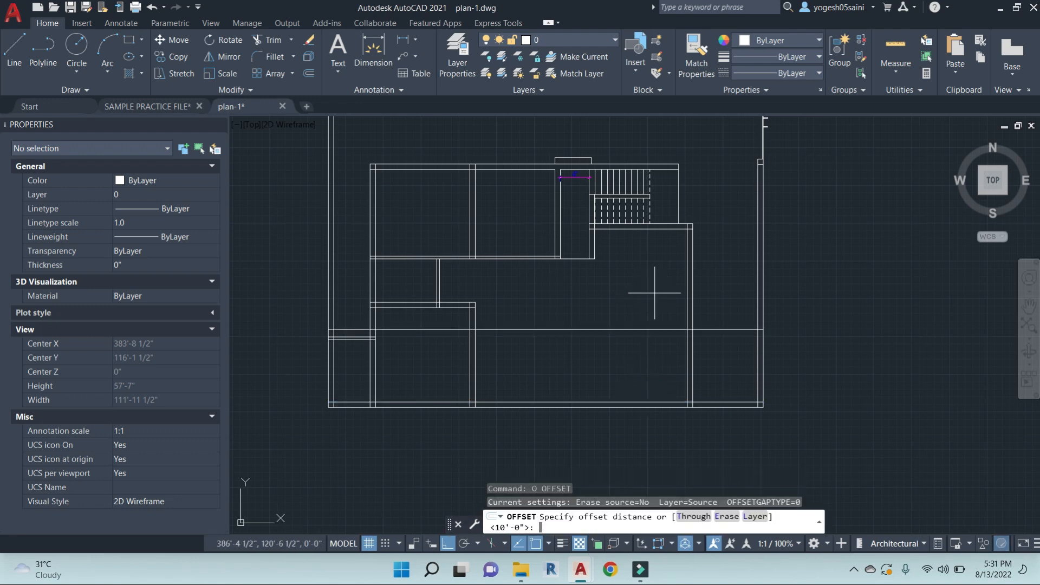
text(4.5")
key(Return)
click(646, 329)
click(654, 284)
key(Escape)
key(Escape)
key(Escape)
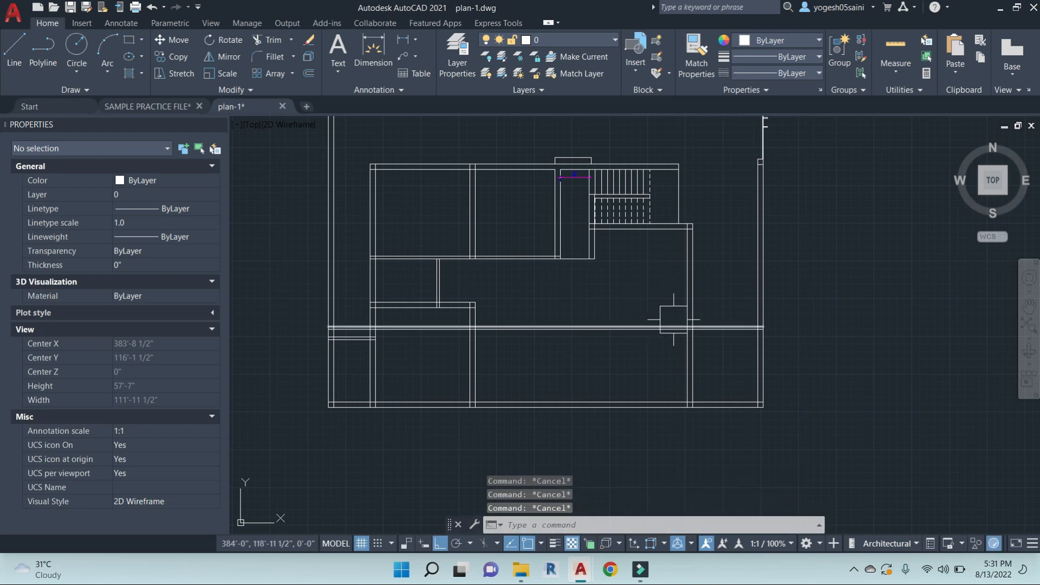
Extend both lines of the vertical wall below the stairs down to the bottom wall's inner line
text(ex)
key(Return)
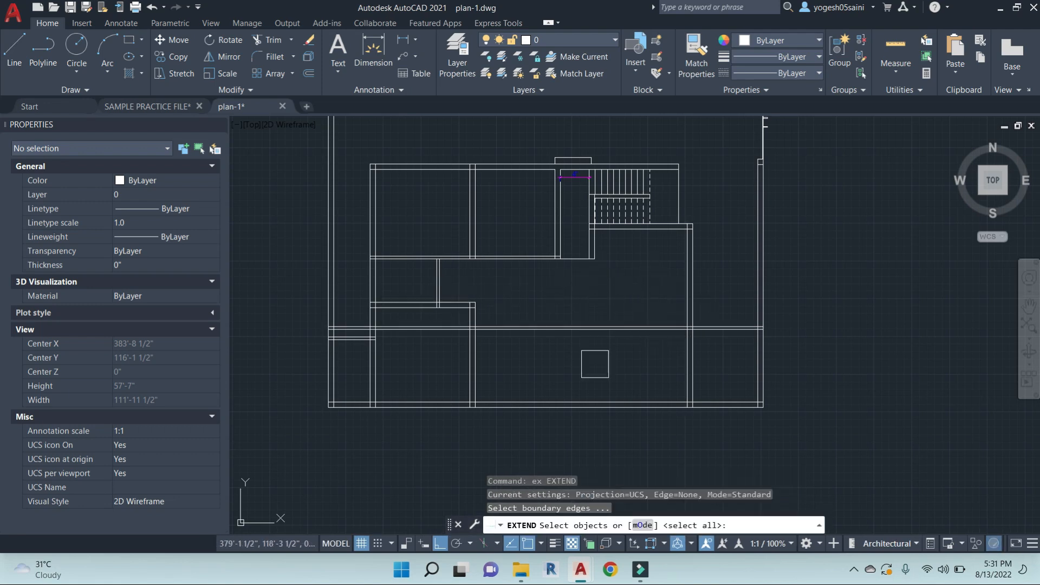
click(592, 391)
key(Return)
click(639, 262)
click(578, 234)
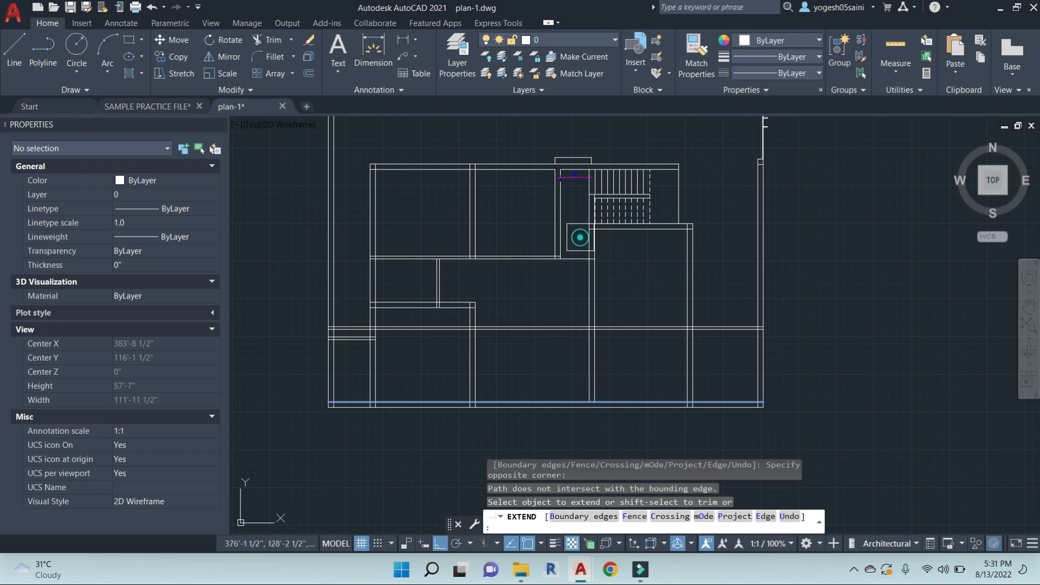
key(Escape)
key(Escape)
key(Escape)
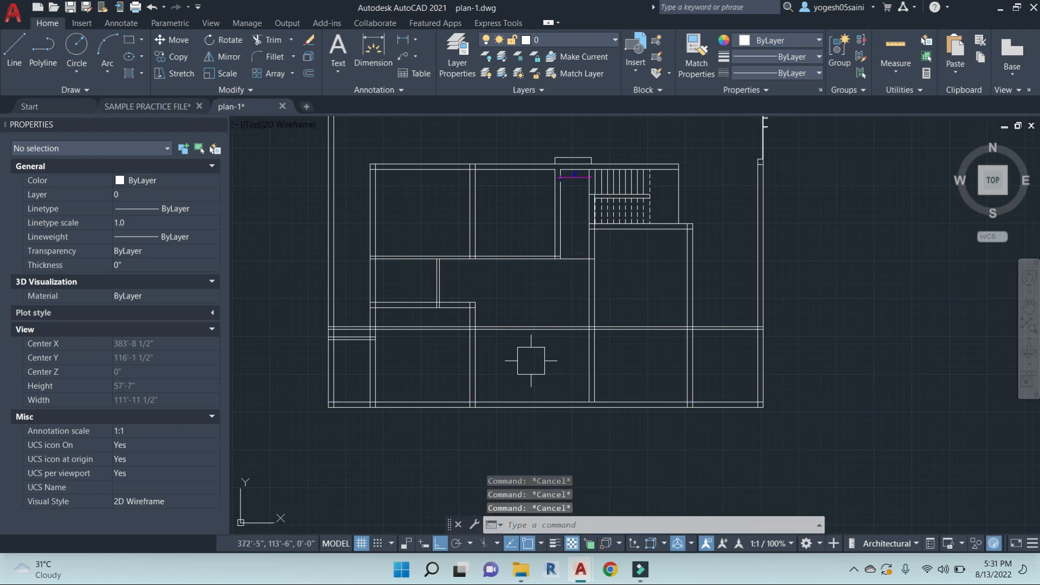
Remove the partition left of the extended wall by trimming its middle stretch and erasing the leftover lines in the lower-left room
text(tr)
key(Return)
click(541, 328)
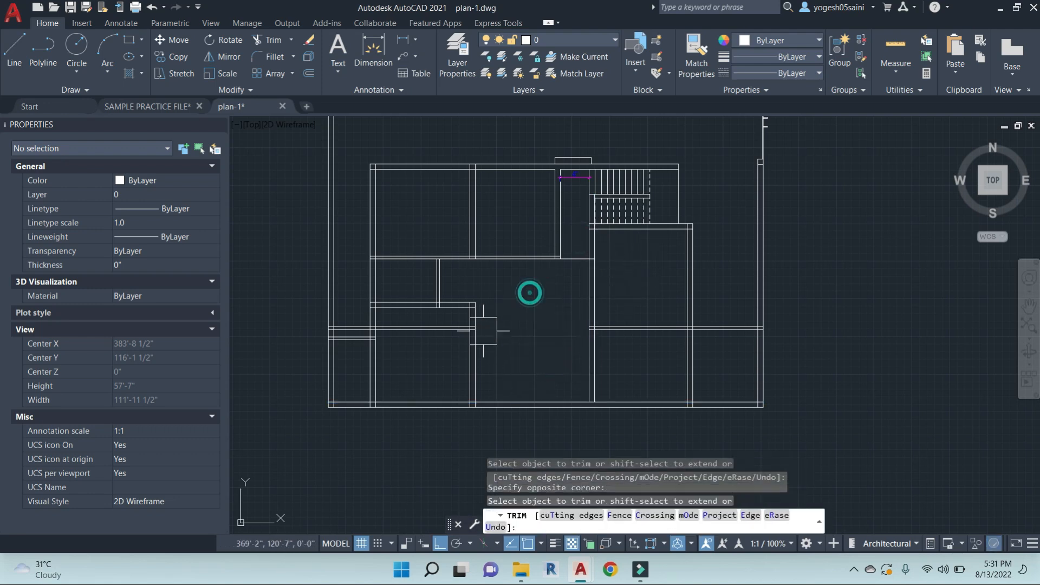
key(Escape)
key(Escape)
click(424, 350)
click(417, 320)
text(e)
key(Return)
key(Escape)
key(Escape)
key(Escape)
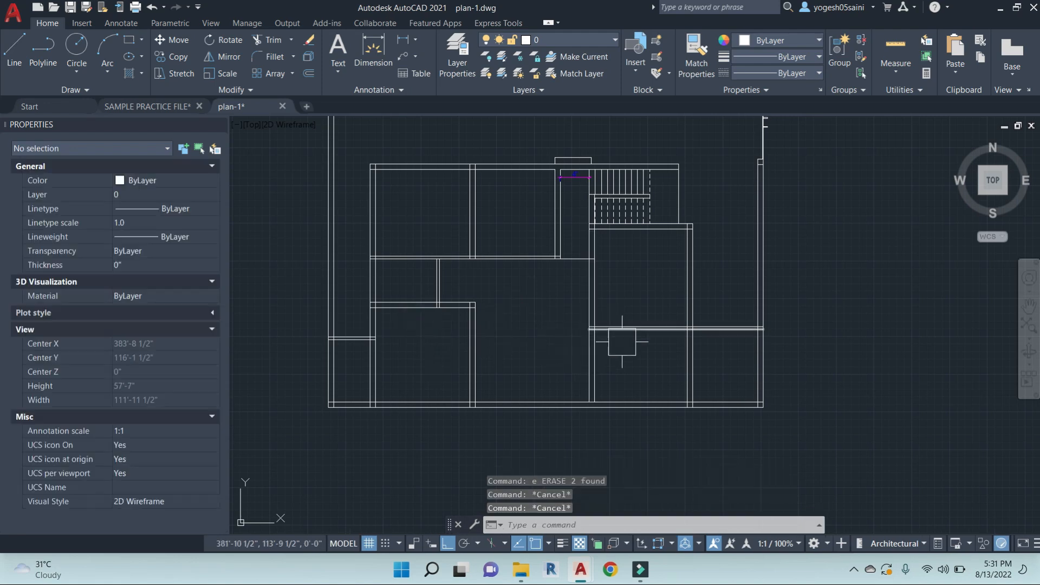
Check the distance from the stair's lower wall to the horizontal partition with a linear dimension, without placing it
scroll(647, 301, up, 2)
text(dli)
key(Return)
click(677, 199)
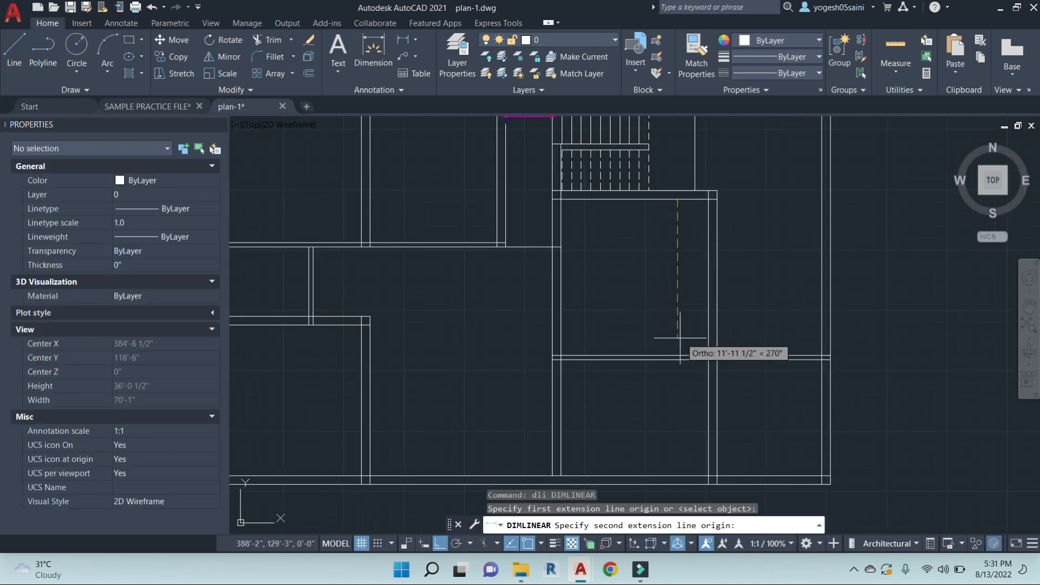
click(677, 357)
key(Escape)
key(Escape)
key(Escape)
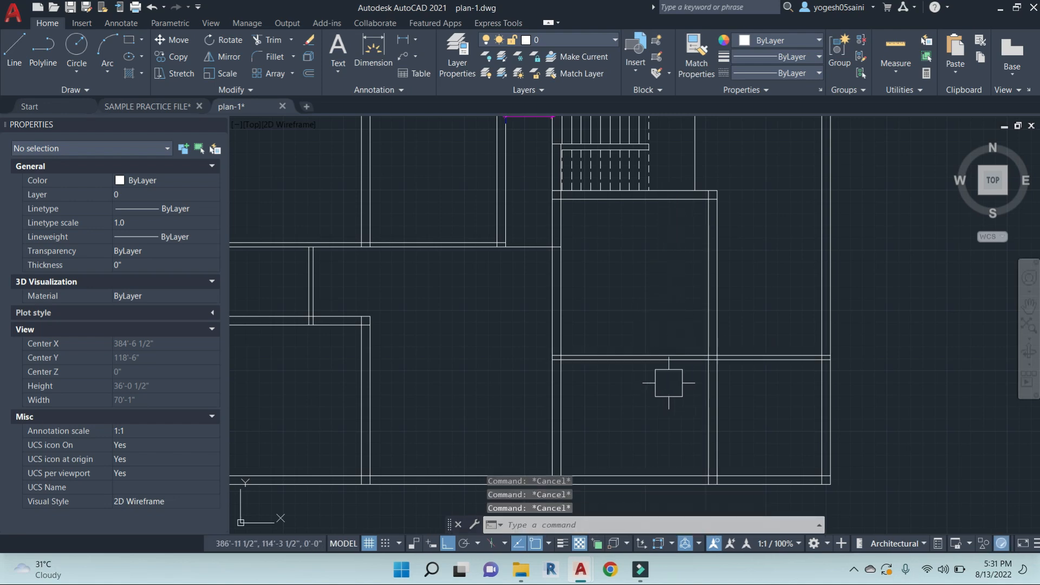
Try to stretch the horizontal partition downward by 9', and undo it
middle_drag(668, 379, 687, 365)
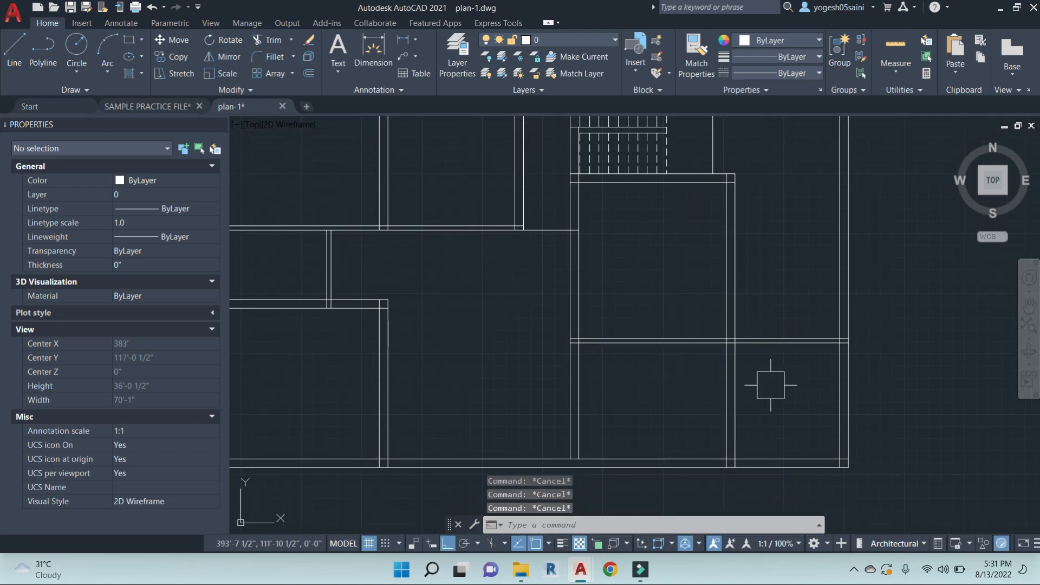
text(s)
key(Return)
click(912, 378)
click(539, 321)
click(935, 320)
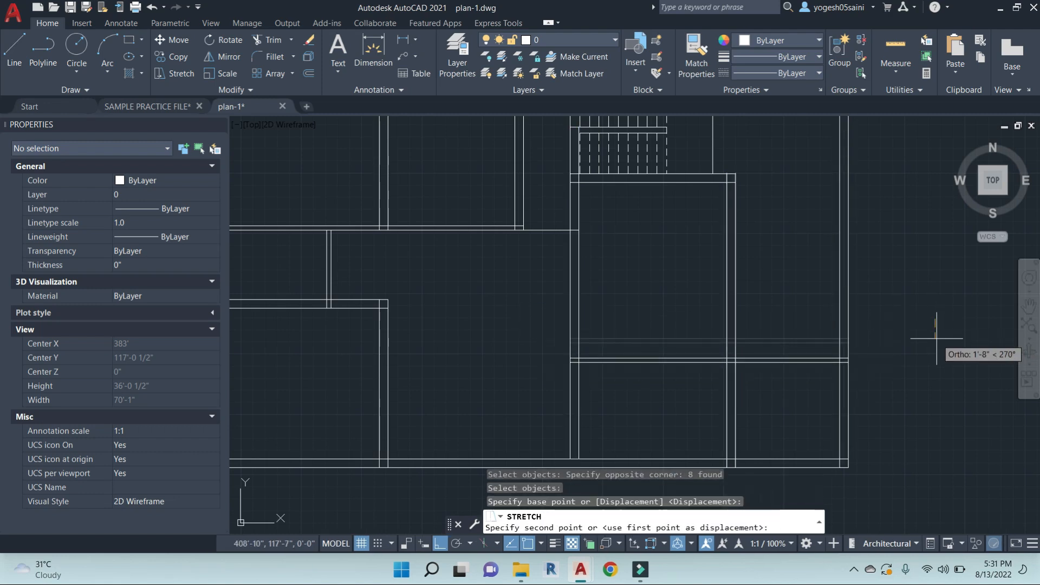
text(9')
key(Return)
key(ctrl+z)
key(Escape)
key(Escape)
Stretch the horizontal partition below the staircase slightly downward to make the lower room shallower
text(s)
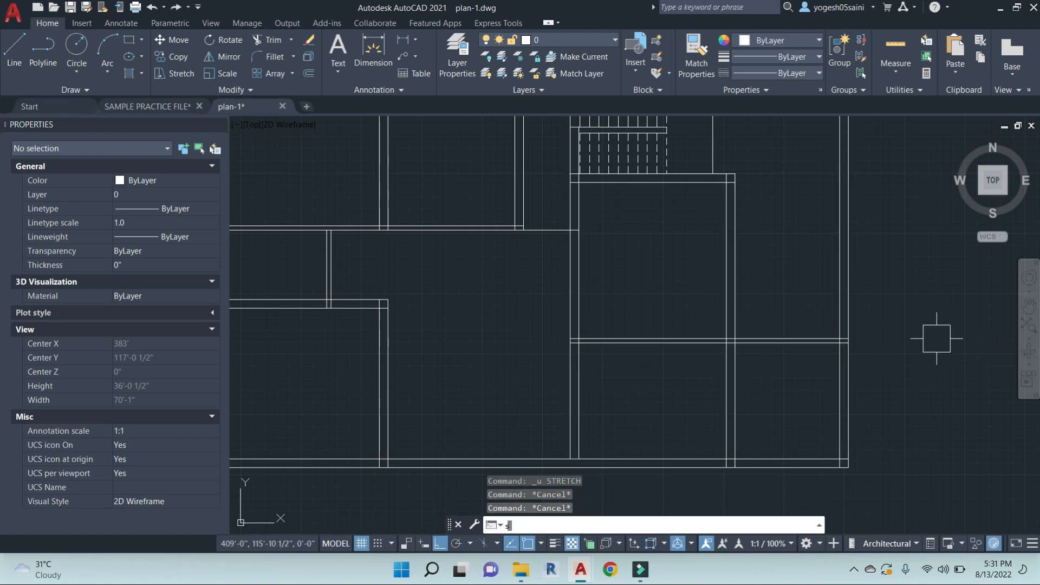
key(Return)
click(922, 378)
click(478, 307)
key(Return)
click(921, 306)
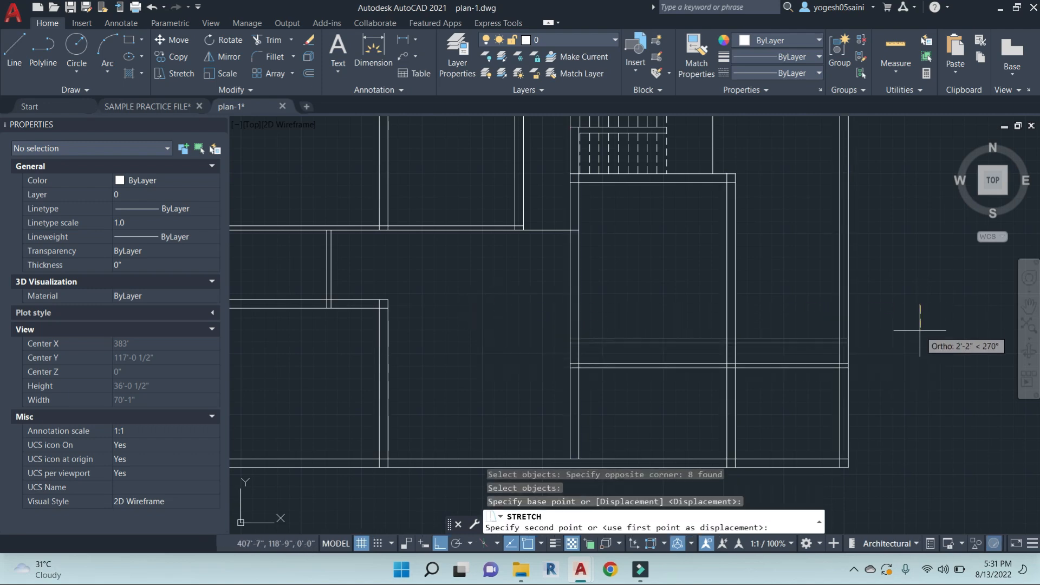
key(Escape)
key(Escape)
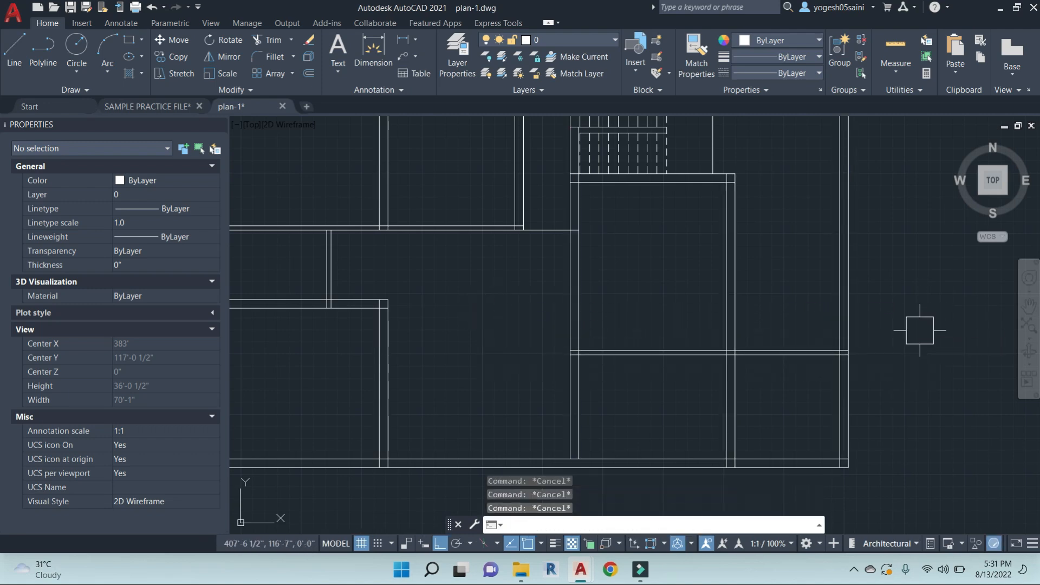
Offset the upper line of the horizontal partition 4'6" upward
key(Return)
text(4'6")
key(Return)
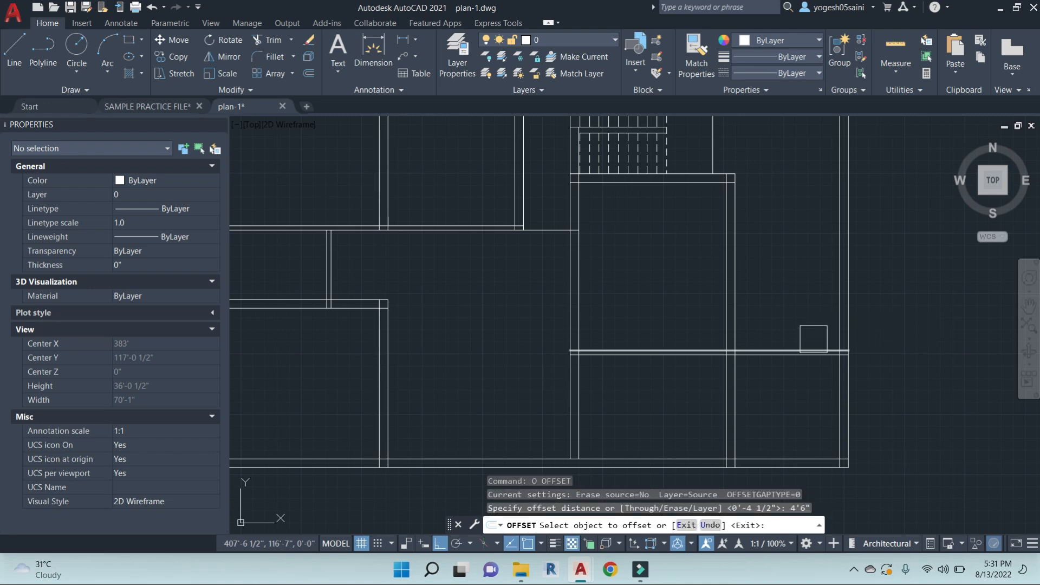
click(813, 339)
click(812, 249)
key(Escape)
key(Escape)
key(Escape)
key(Escape)
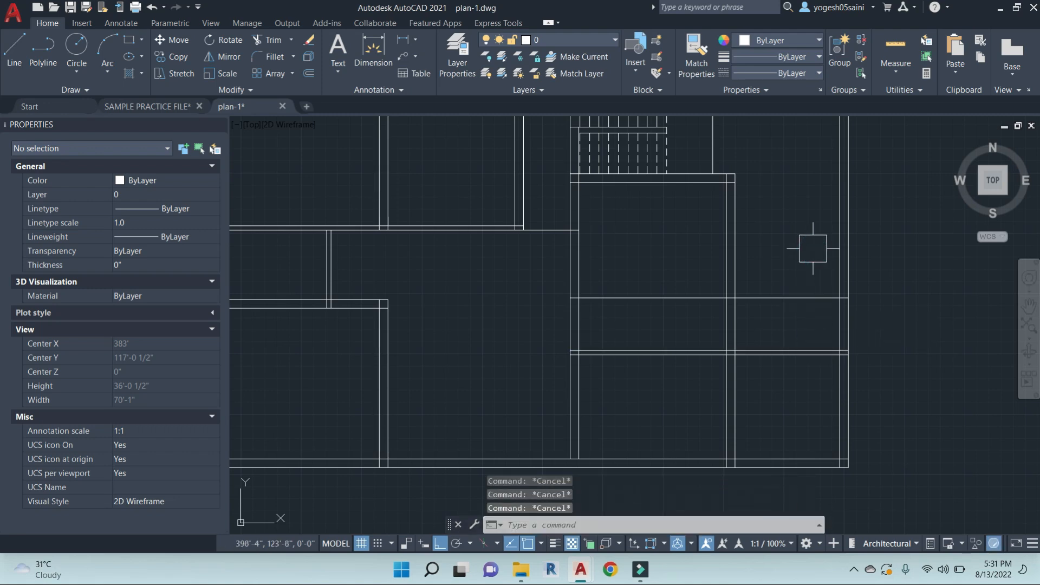
Offset the new horizontal line 4.5" upward to form a second partition
text(o)
key(Return)
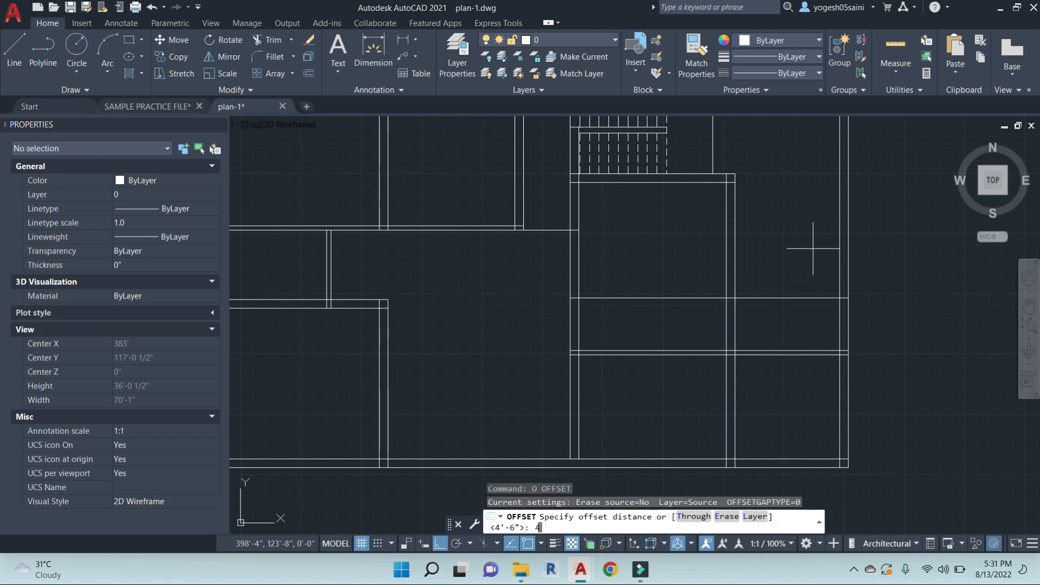
key(Return)
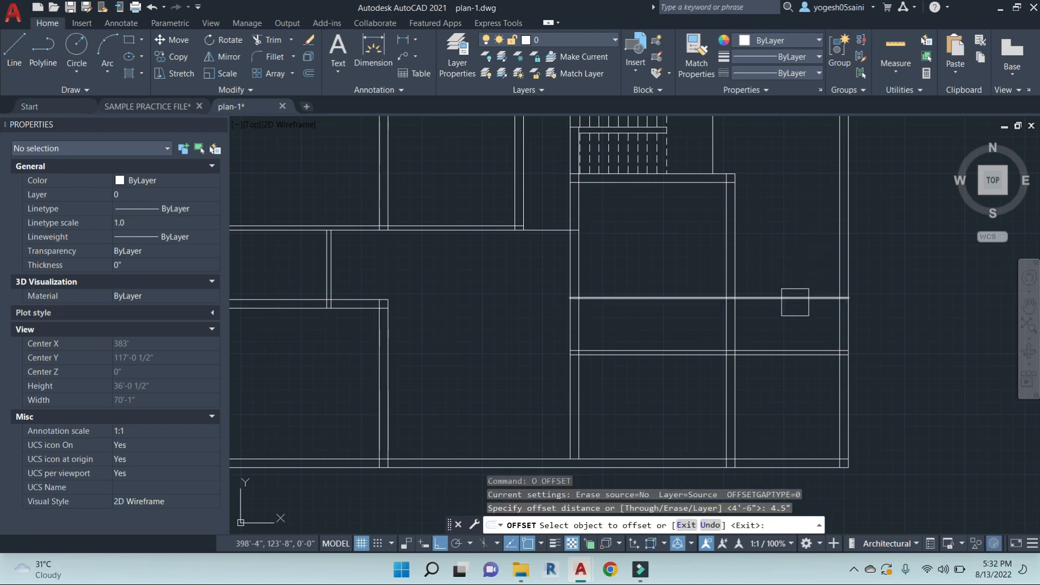
key(Escape)
key(Escape)
key(Escape)
Trim both partitions' lines beyond the house's right wall and erase their leftover pieces at the outer boundary wall
scroll(690, 331, up, 2)
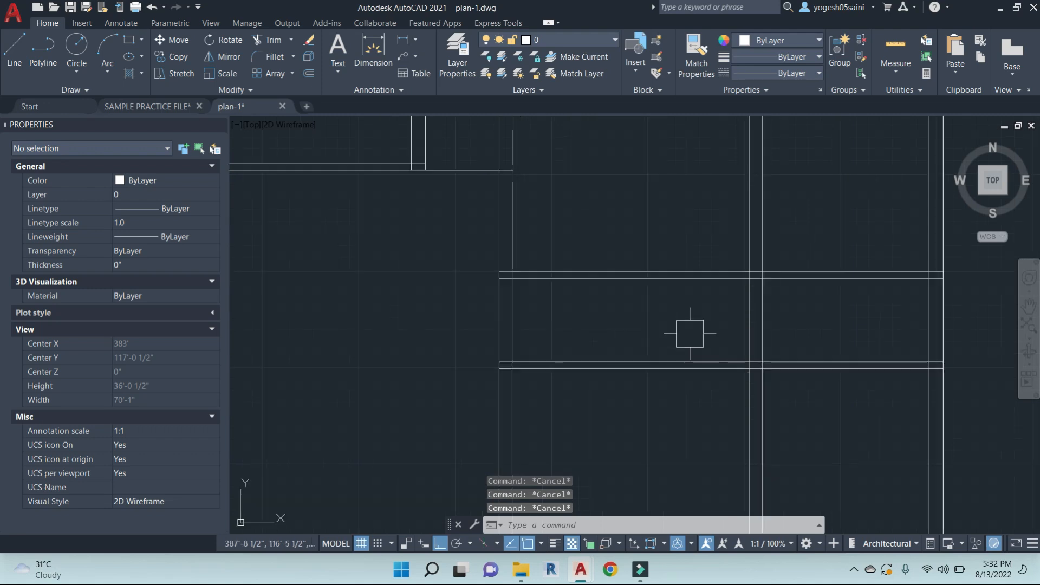
text(tr)
key(Return)
click(869, 446)
click(806, 175)
key(Escape)
click(863, 224)
click(989, 438)
text(e)
key(Return)
scroll(737, 363, down, 2)
scroll(691, 420, up, 2)
key(Escape)
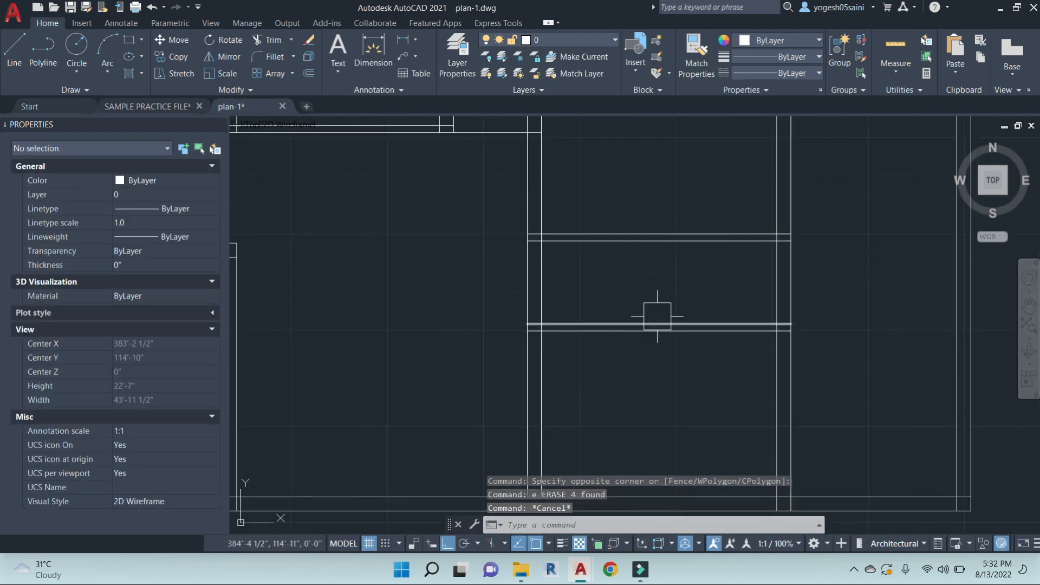
text(l)
key(Return)
click(658, 327)
key(Escape)
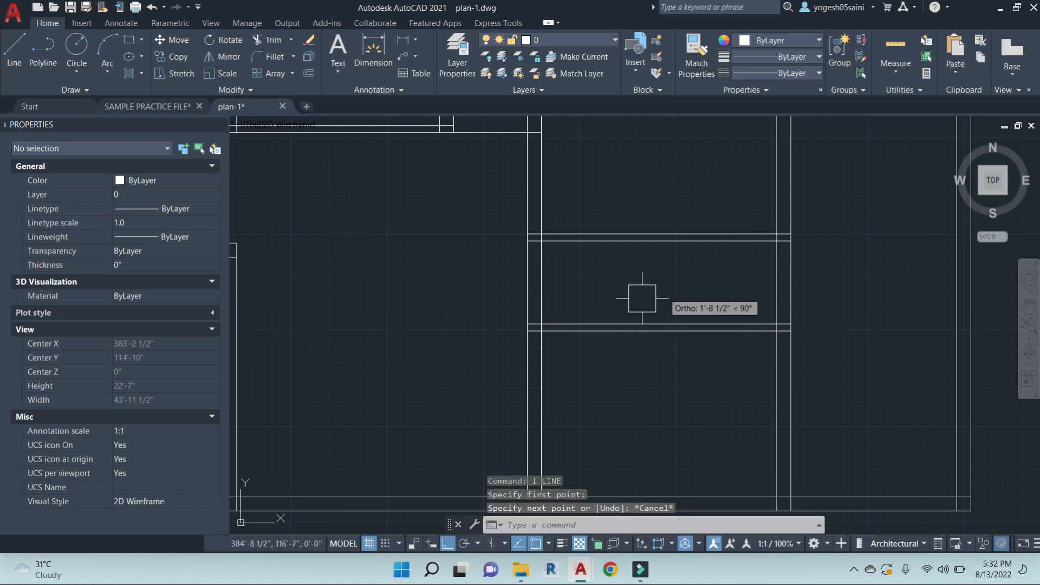
key(Escape)
key(Escape)
key(Escape)
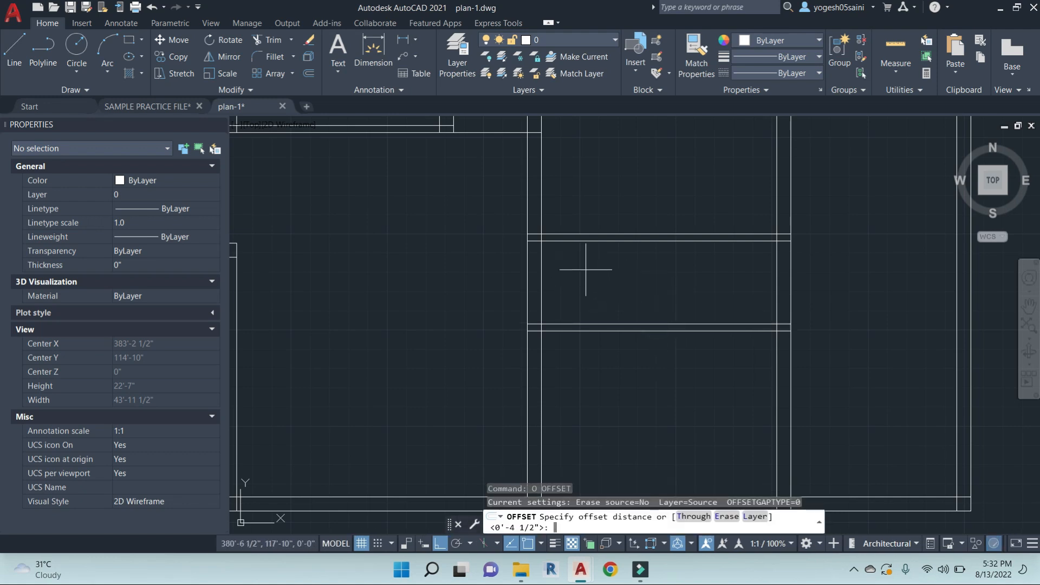
Offset the inner room's left wall line 5' to the right, and offset the new line 4.5" to form a vertical partition
key(Return)
click(534, 284)
click(670, 281)
key(Return)
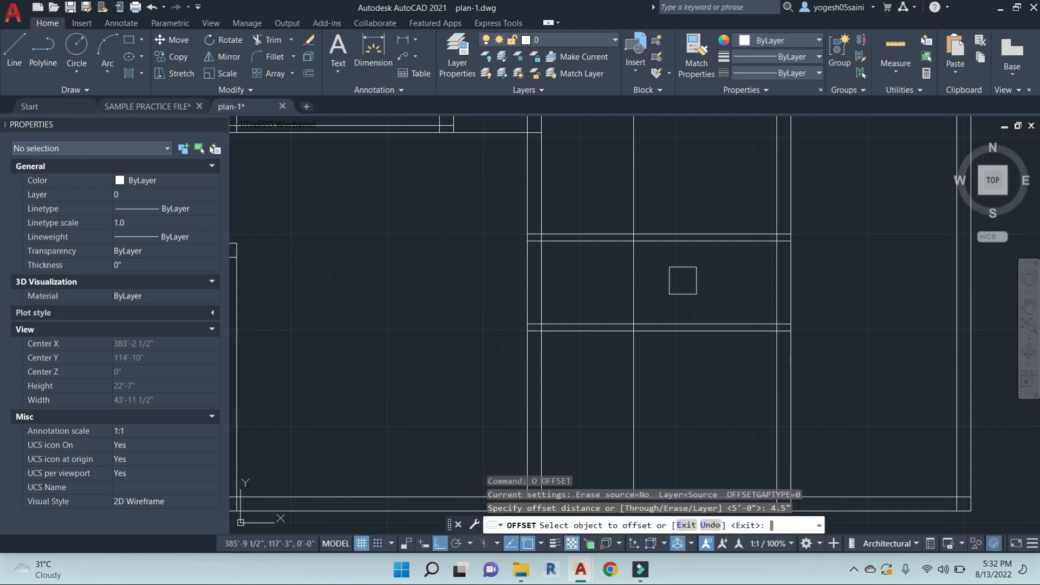
key(Return)
key(Escape)
Trim the vertical partition's lines above and below the two horizontal partitions
text(tr)
key(Return)
key(Return)
scroll(589, 336, down, 2)
key(Escape)
Trim away the left wall's lines between the two horizontal partitions and above the upper partition up to the corner below the stairs
text(tr)
key(Return)
key(Return)
drag(599, 324, 515, 297)
key(Escape)
key(Escape)
key(Escape)
text(tr)
key(Return)
drag(613, 244, 522, 241)
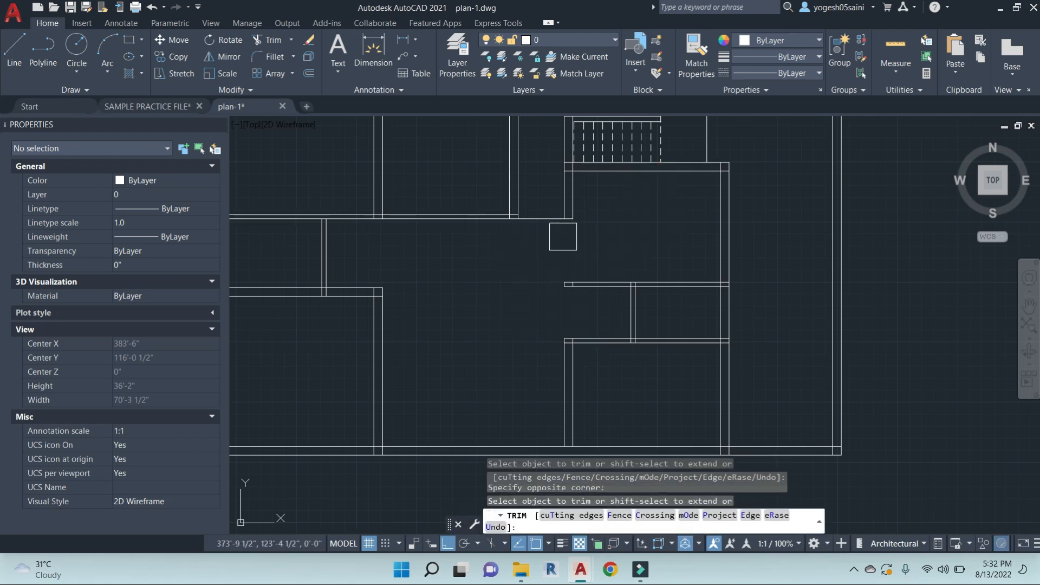
scroll(543, 237, up, 3)
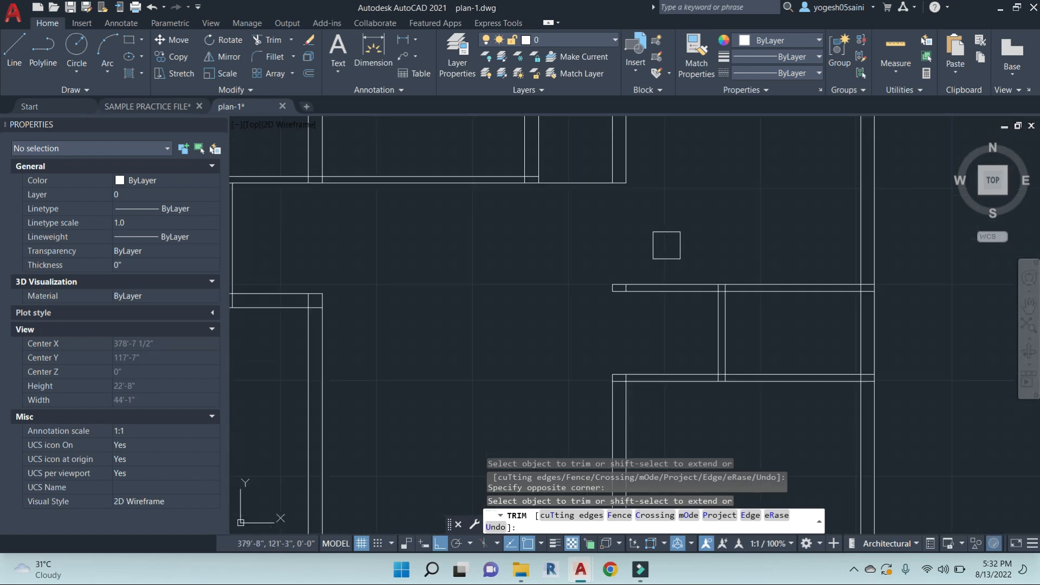
Measure the opening between the wall corner below the stairs and the upper horizontal partition
key(Escape)
text(dli)
key(Return)
click(623, 184)
click(622, 285)
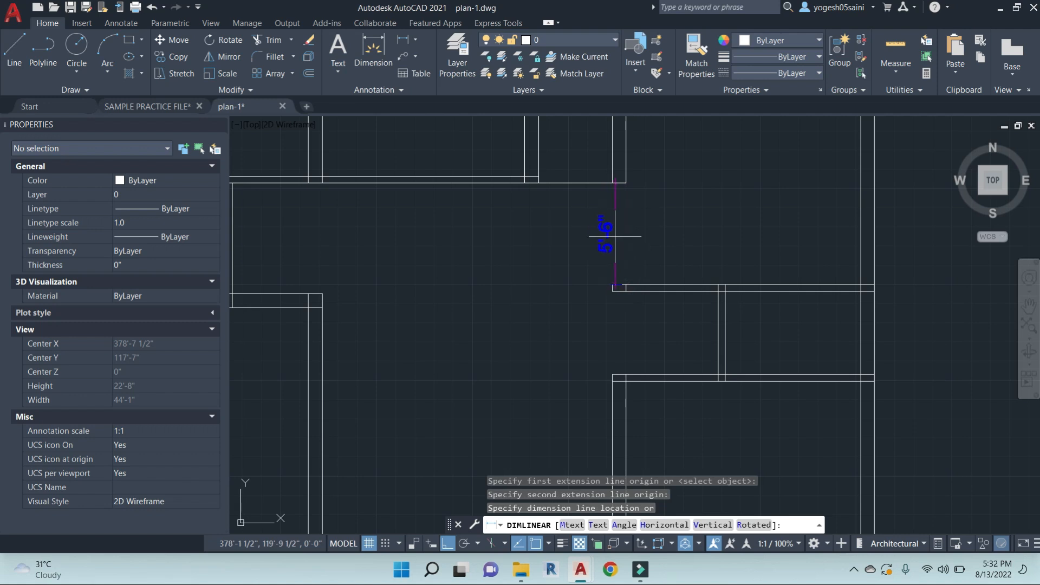
key(Escape)
Trim the horizontal partitions' lines inside the thickness of the house's right wall and save the drawing
scroll(601, 242, down, 6)
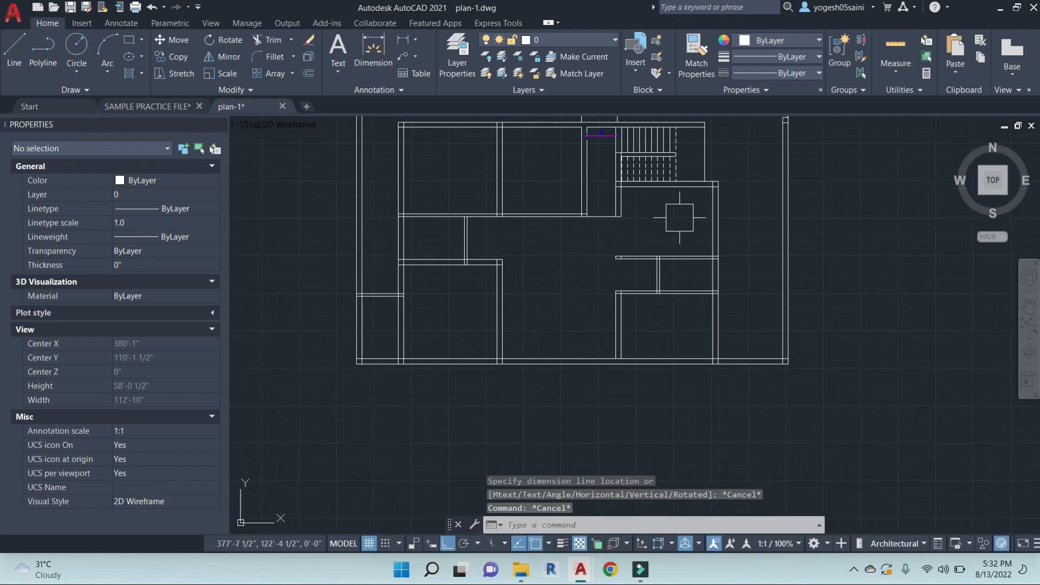
scroll(639, 232, up, 4)
key(Escape)
key(Escape)
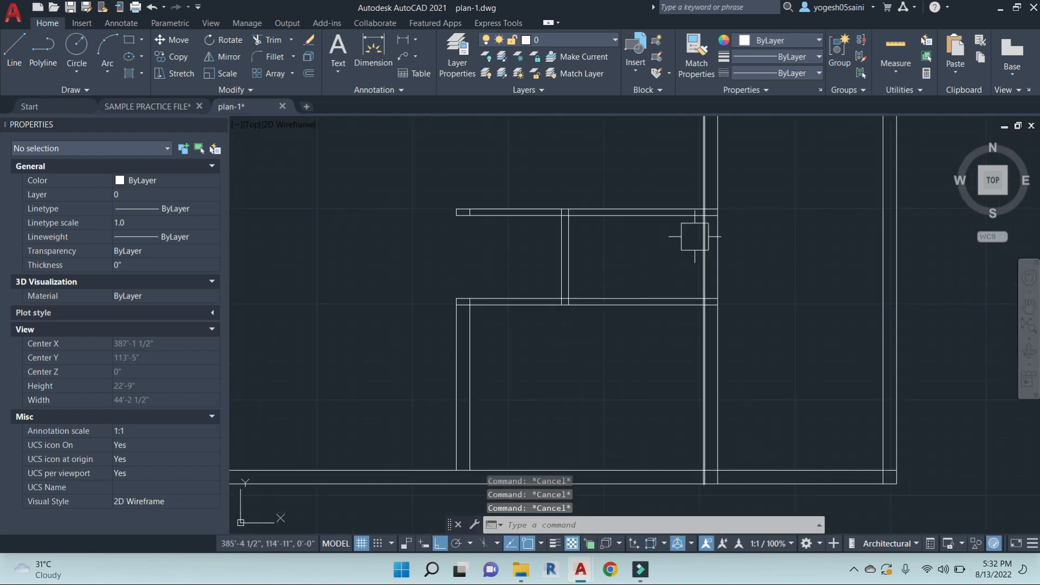
key(Return)
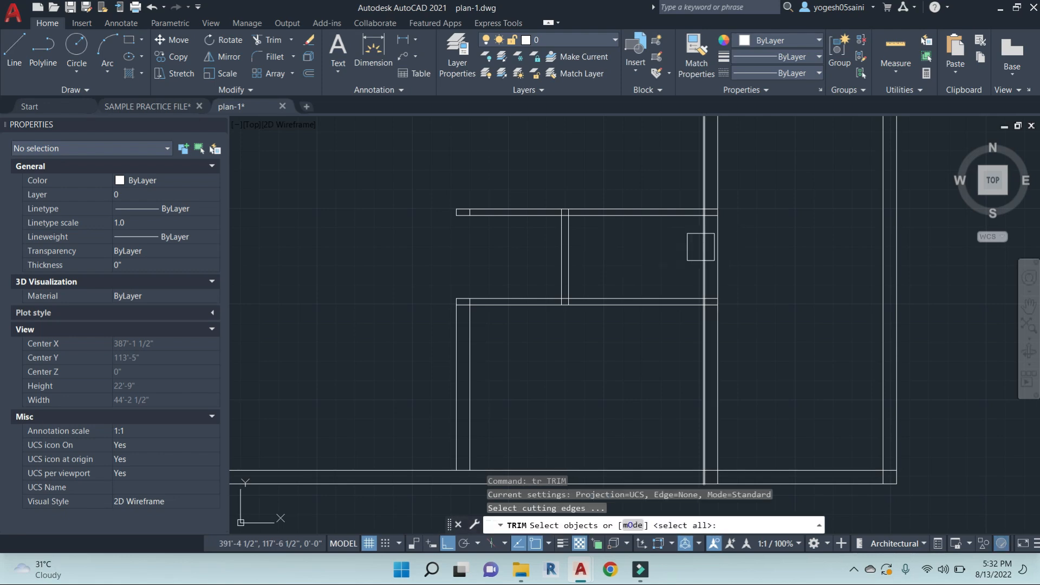
click(703, 244)
key(Return)
scroll(708, 299, up, 4)
click(715, 330)
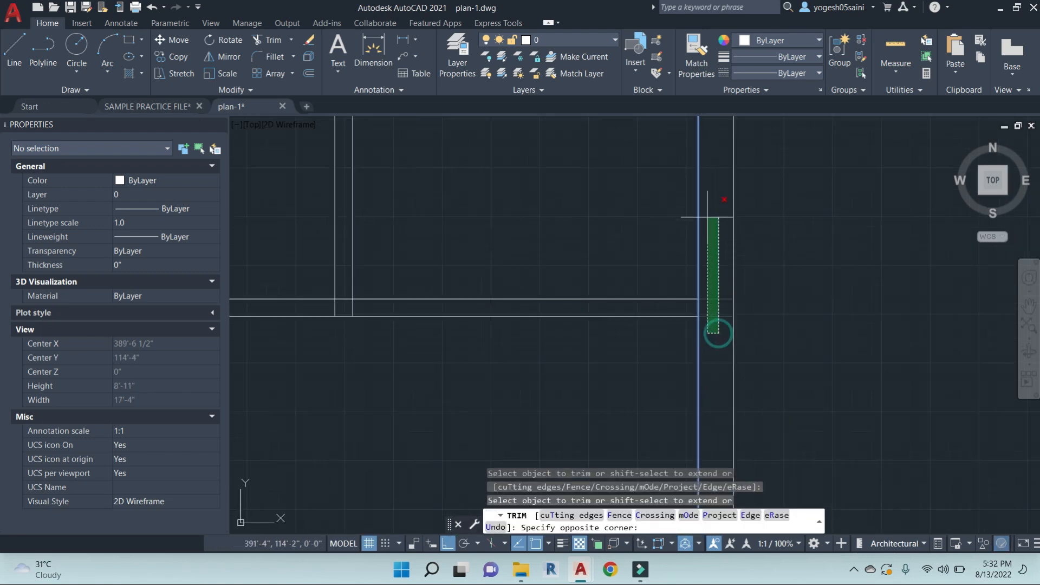
scroll(707, 222, down, 4)
key(Escape)
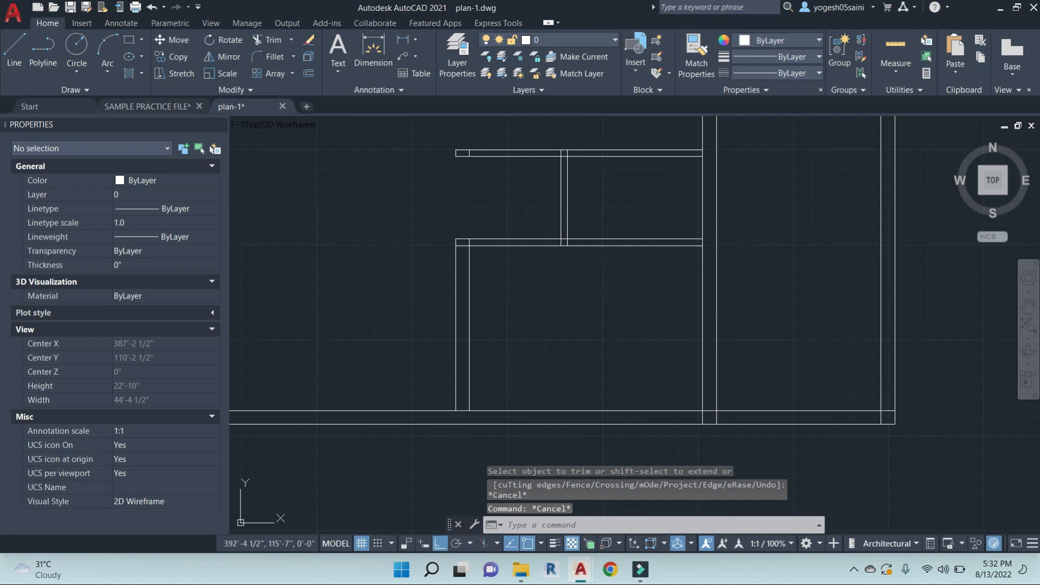
key(ctrl+s)
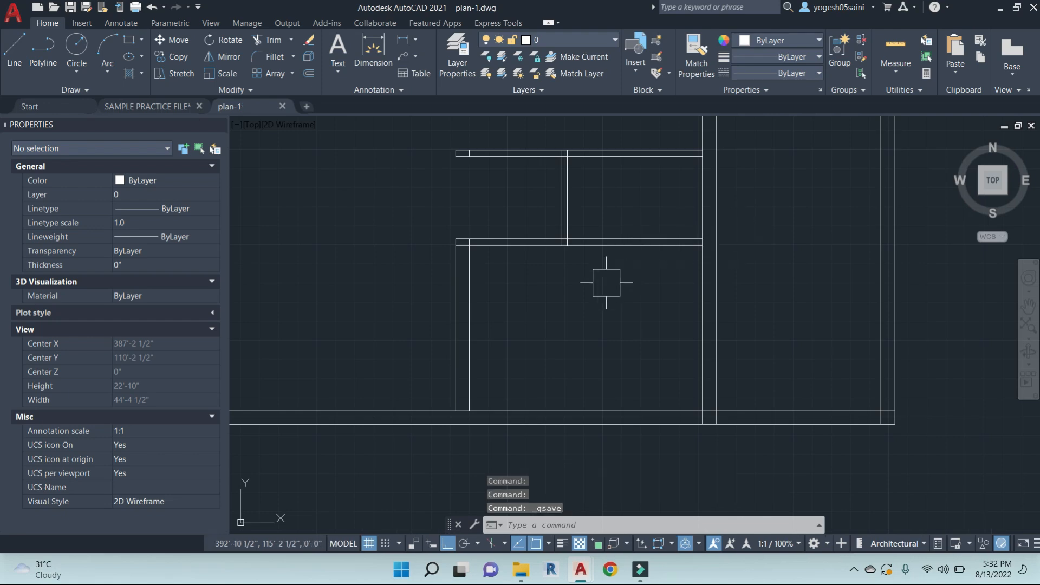
middle_drag(563, 299, 609, 296)
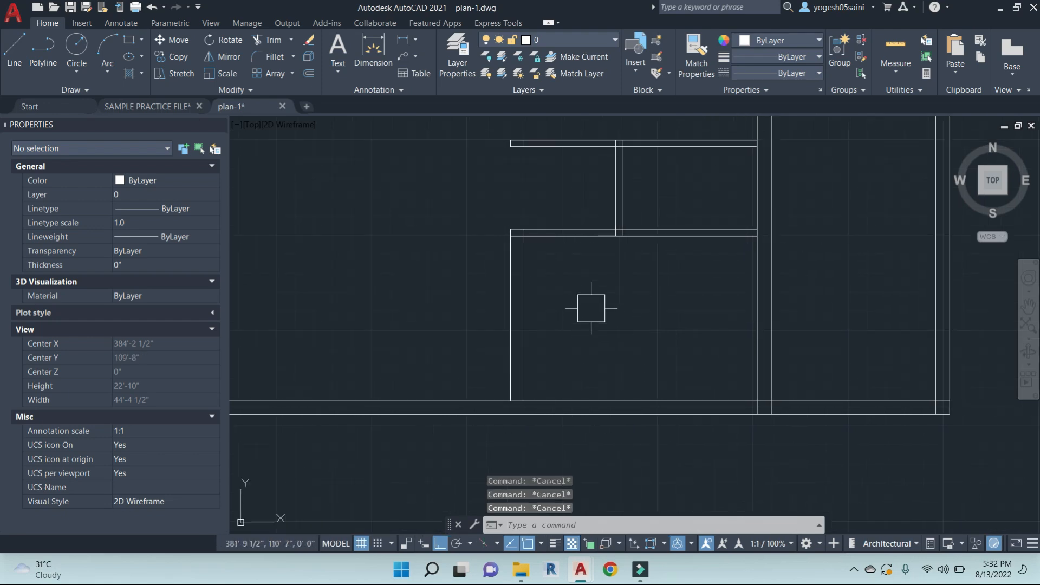
scroll(586, 308, down, 2)
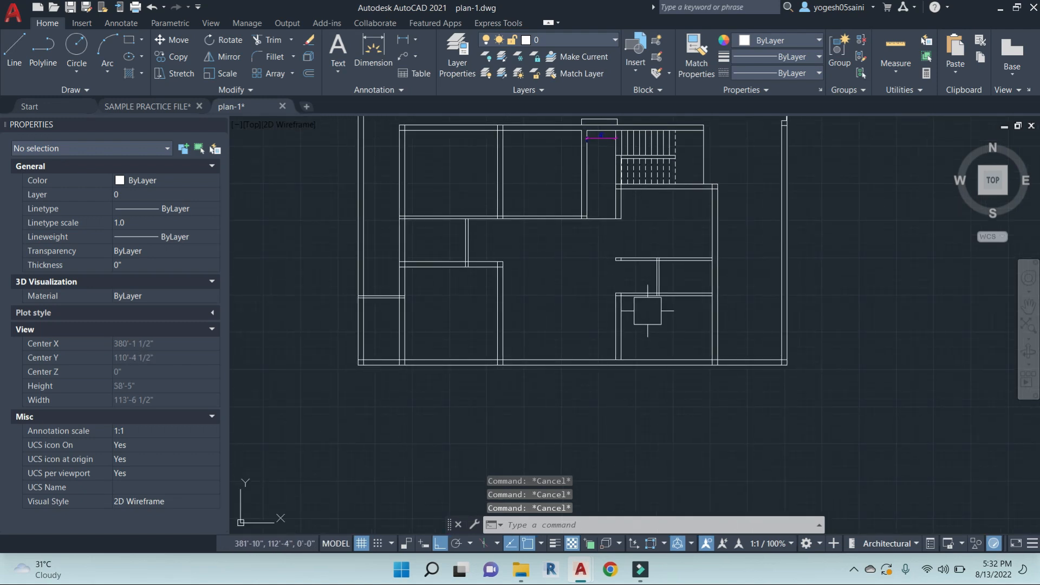
text(o)
key(Return)
scroll(629, 320, up, 1)
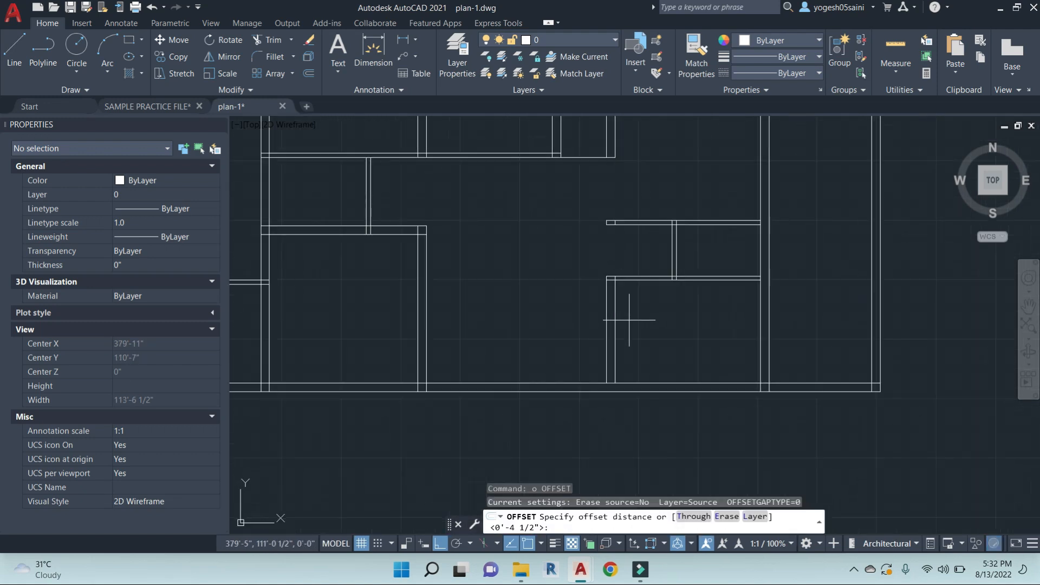
key(Escape)
key(Escape)
key(Escape)
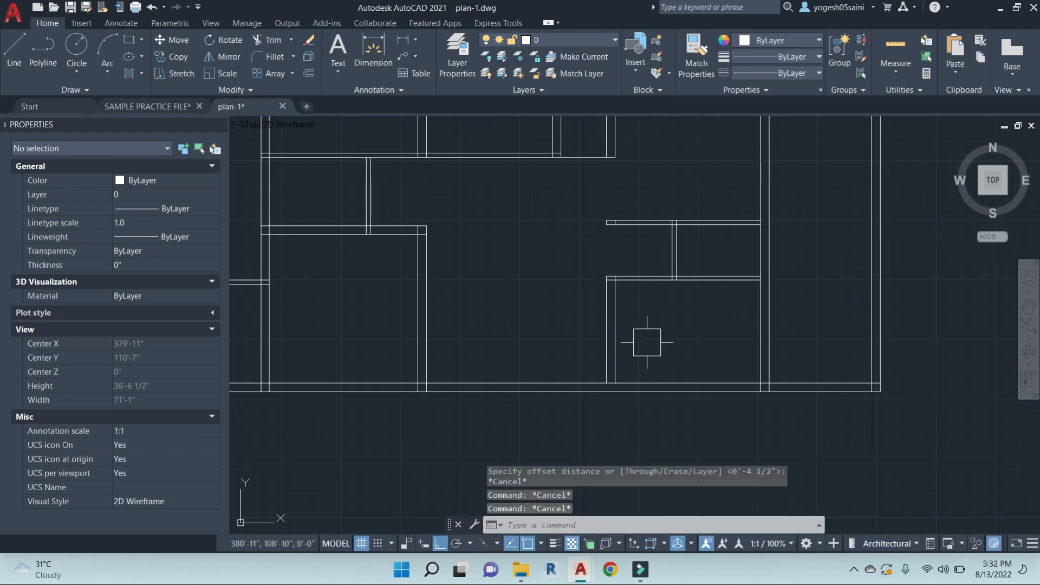
Offset the bottom wall's inner line upward and the right wall's inner line leftward by 2' in the lower room
text(O)
key(Return)
text(2')
key(Return)
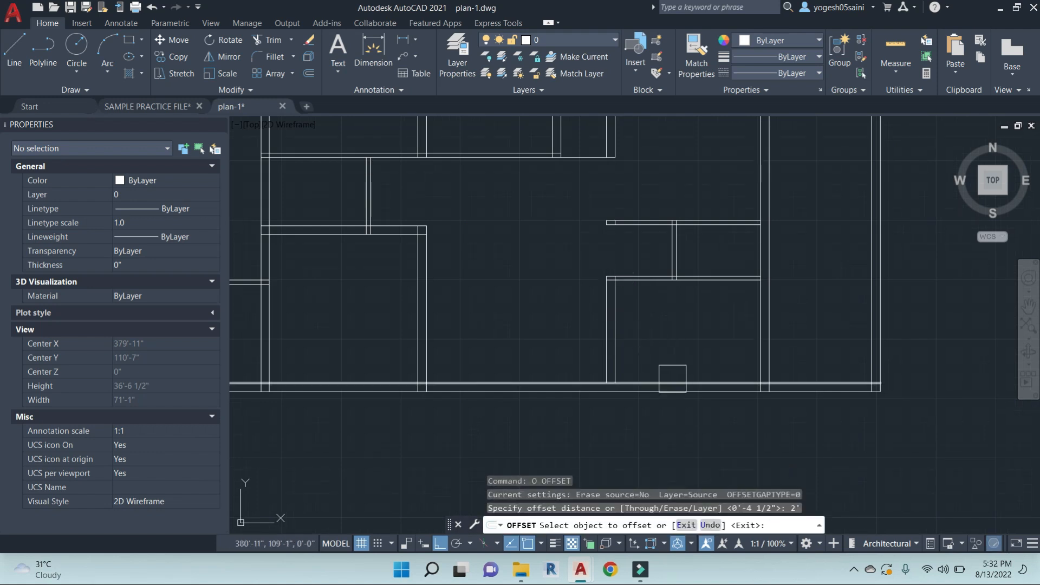
click(671, 383)
click(677, 314)
key(Escape)
key(Escape)
key(Escape)
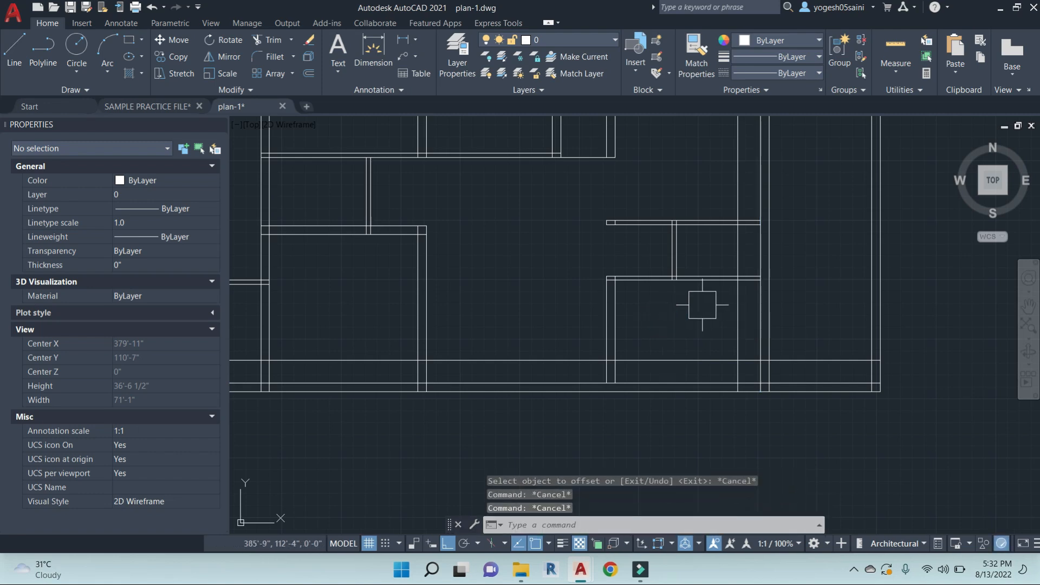
Fillet the two 2' offset lines with zero radius into a square corner
middle_drag(785, 294, 792, 305)
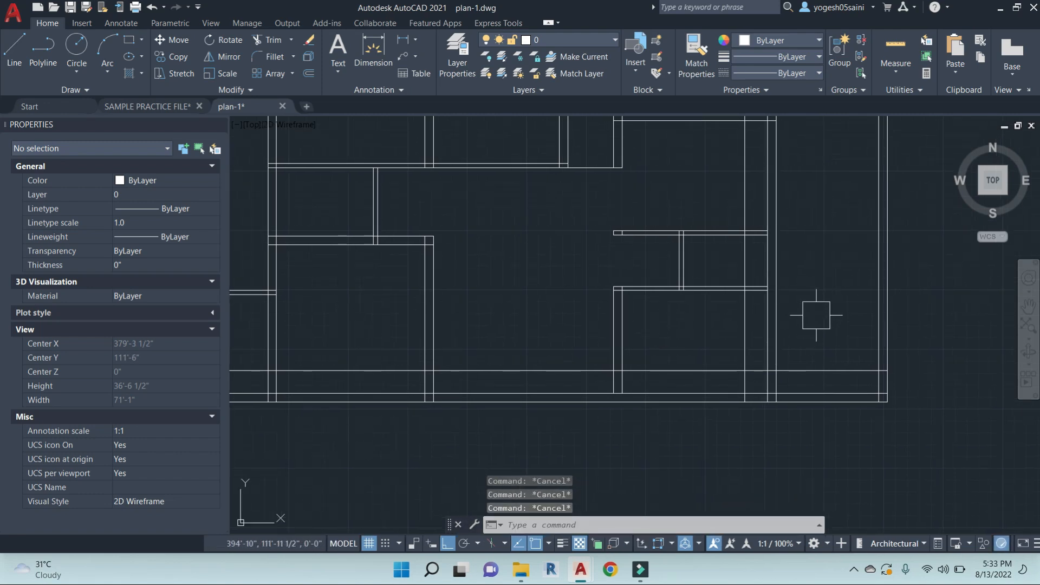
text(f)
key(Return)
scroll(755, 371, up, 4)
click(755, 372)
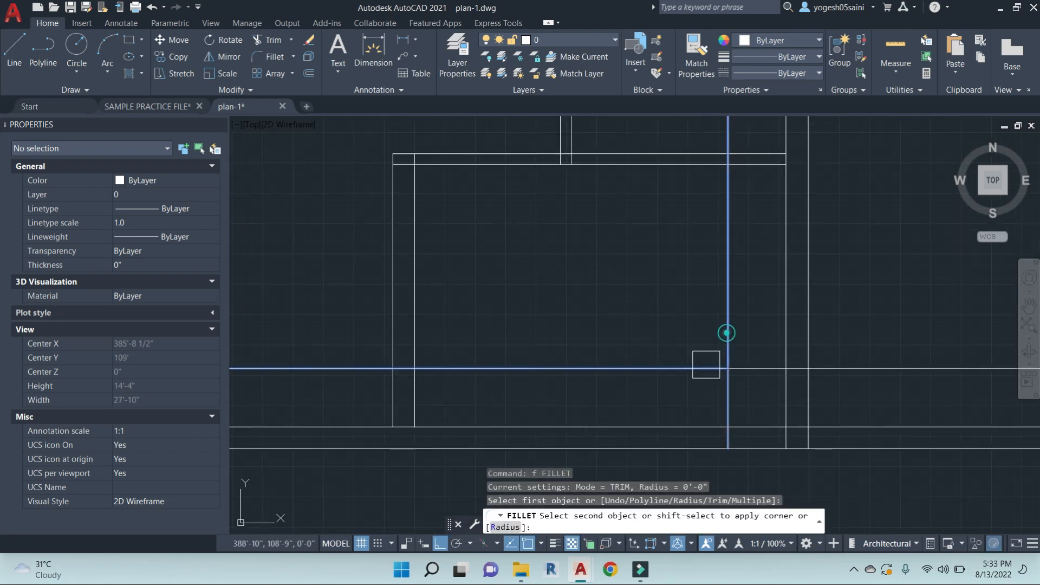
click(728, 336)
scroll(693, 308, down, 3)
key(Escape)
key(Escape)
key(Escape)
Trim the horizontal 2' offset line at the lower room's left wall and erase its leftover piece outside the room
text(tr)
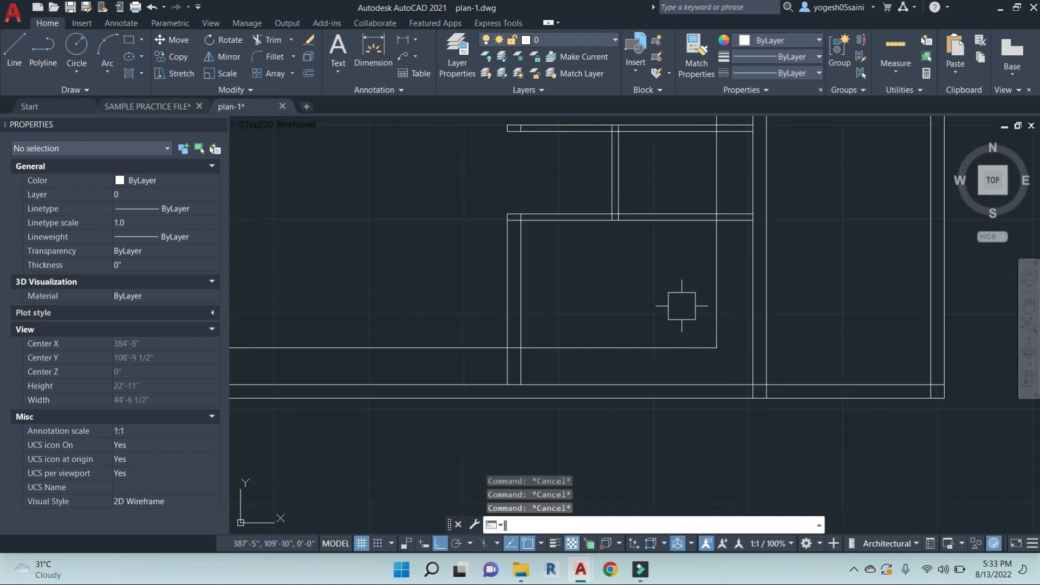
key(Return)
scroll(512, 346, up, 4)
key(Escape)
key(Escape)
click(434, 353)
text(e)
key(Return)
scroll(644, 347, down, 6)
middle_drag(769, 298, 664, 347)
key(Escape)
key(Escape)
Extend both lines of the lower horizontal partition to the outer face of the house's right wall
scroll(639, 335, up, 4)
text(ex)
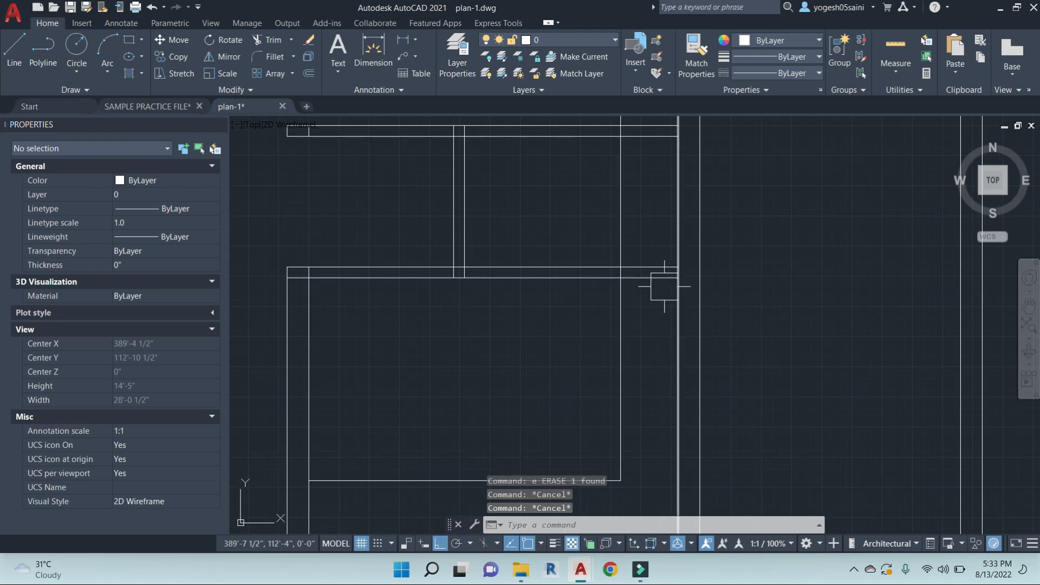
key(Return)
click(700, 304)
key(Return)
click(659, 318)
click(651, 221)
key(Escape)
key(Escape)
key(Escape)
Trim the vertical 2' offset line at the lower horizontal partition and erase its leftover piece above
text(tr)
key(Return)
key(Return)
scroll(625, 277, up, 8)
click(599, 241)
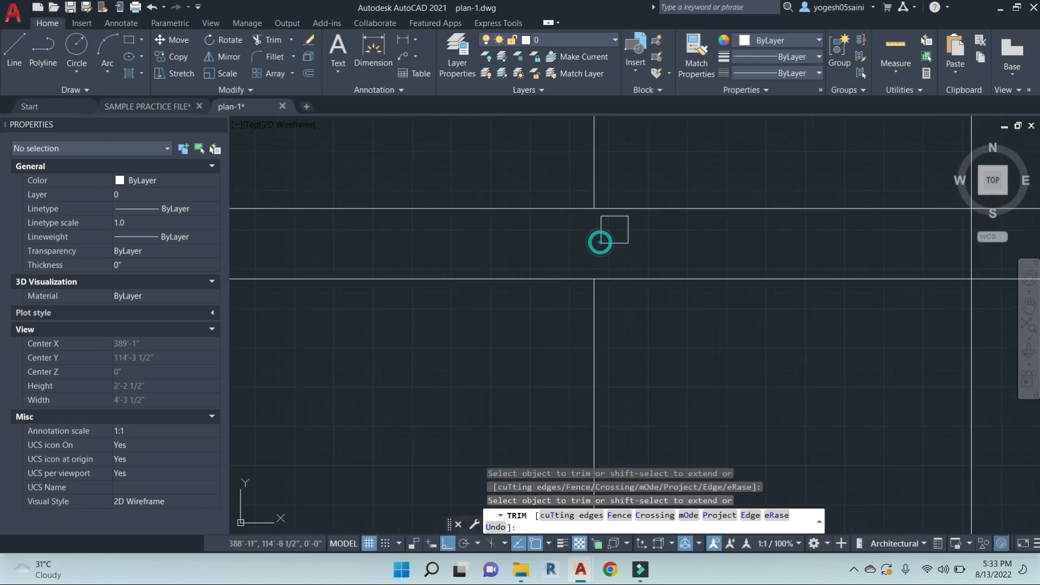
key(Escape)
key(Escape)
scroll(612, 229, down, 2)
click(639, 179)
click(548, 155)
text(e)
scroll(548, 156, down, 6)
middle_drag(548, 155, 610, 199)
key(Escape)
key(Escape)
key(Escape)
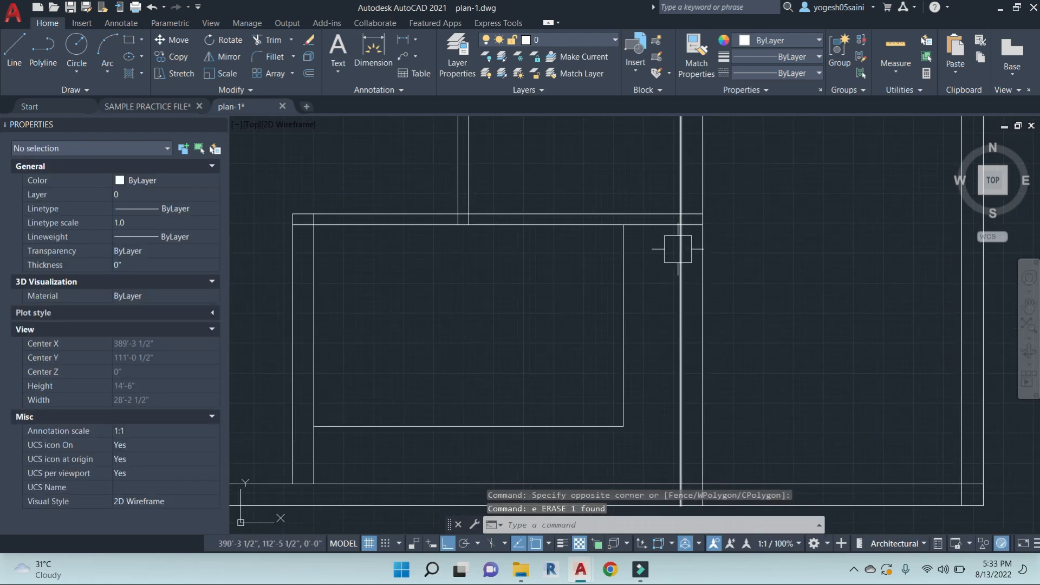
Offset the lower line of the lower horizontal partition 3' downward
text(o)
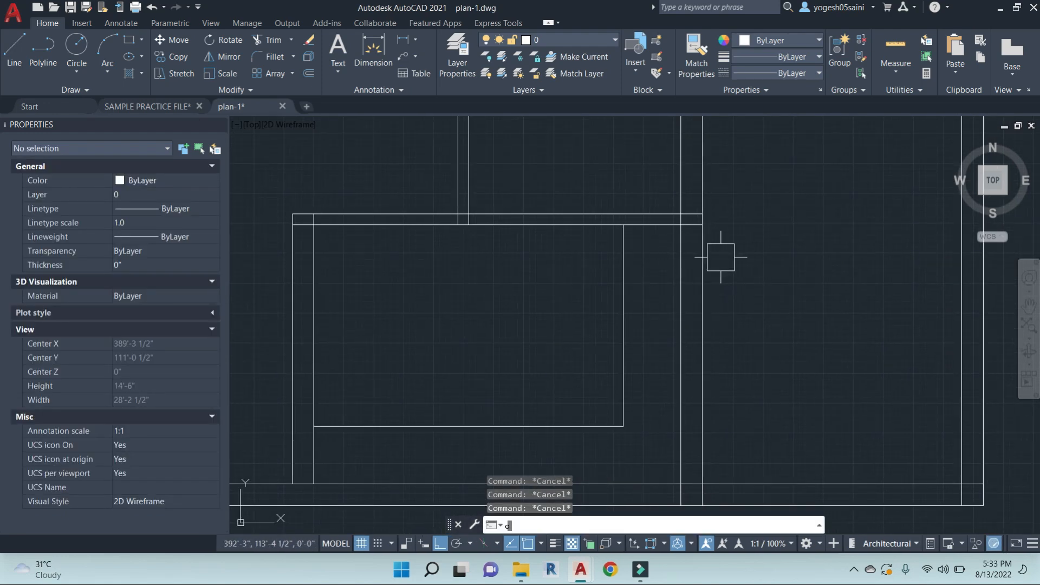
click(661, 234)
click(646, 323)
scroll(747, 327, down, 2)
key(Escape)
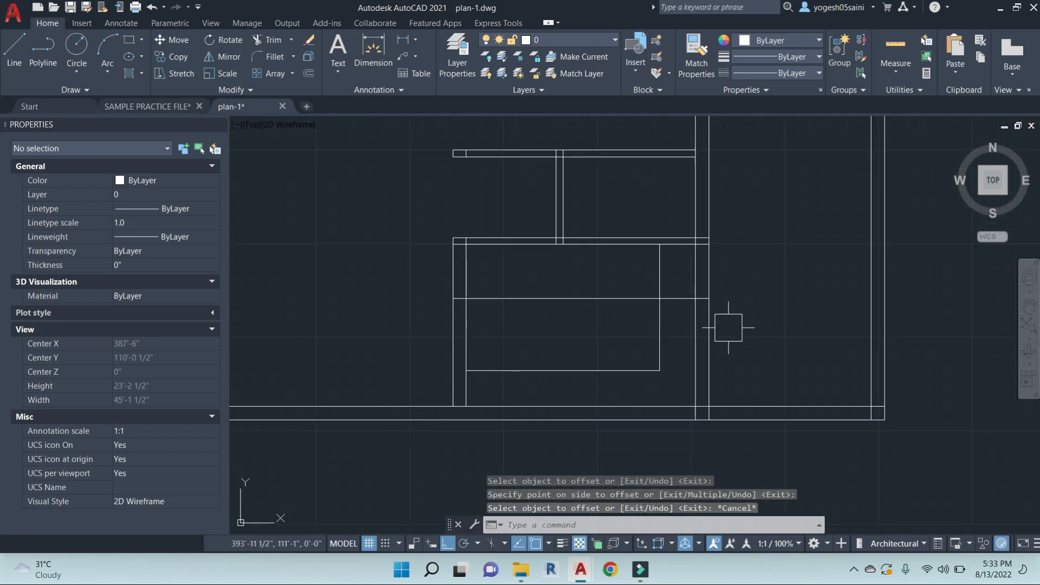
key(Escape)
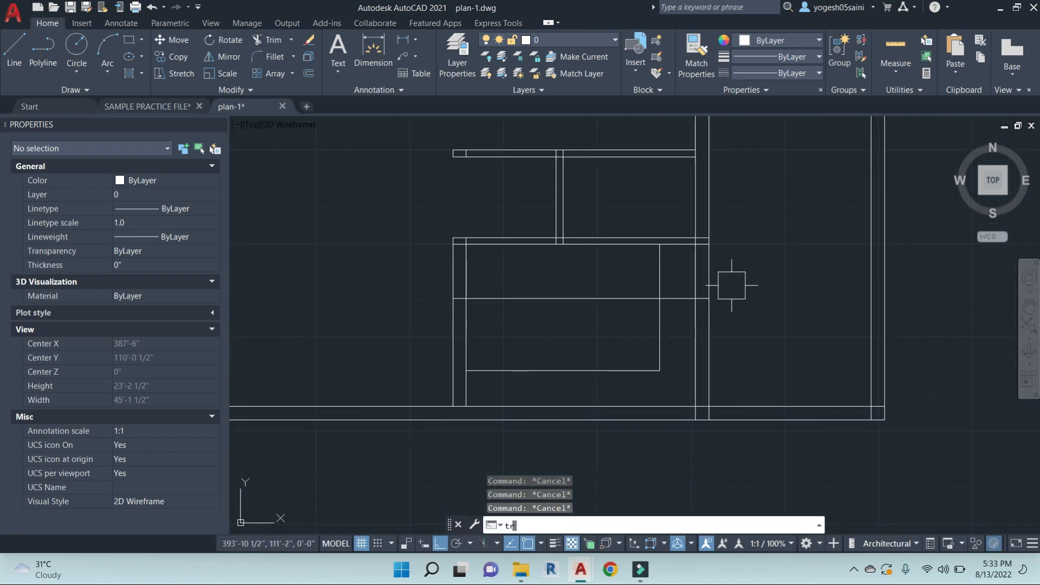
Trim the right wall above the 3' offset line to form an opening, and remove that line's part left of the L-shaped counter outline
click(675, 262)
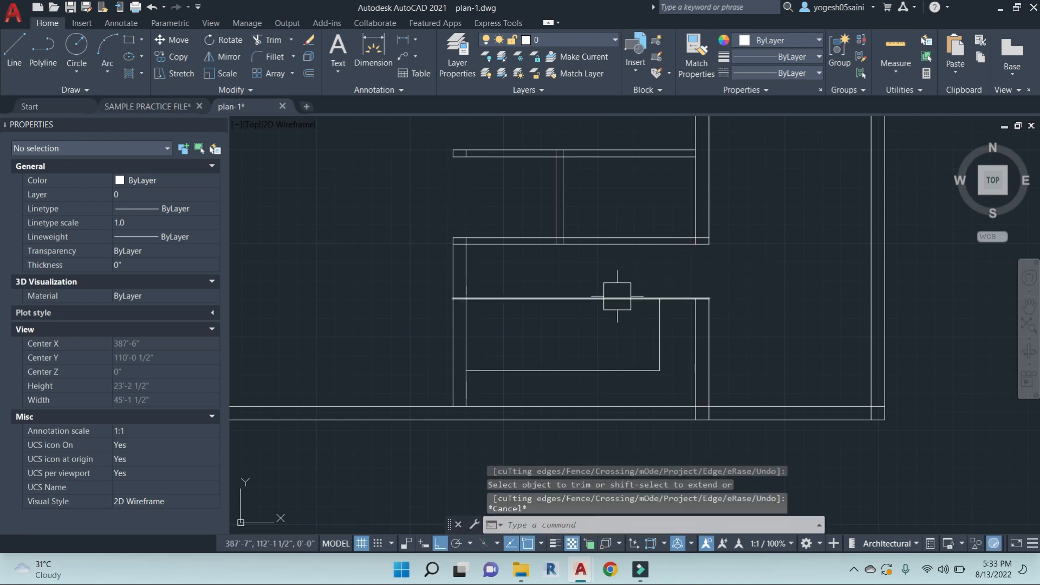
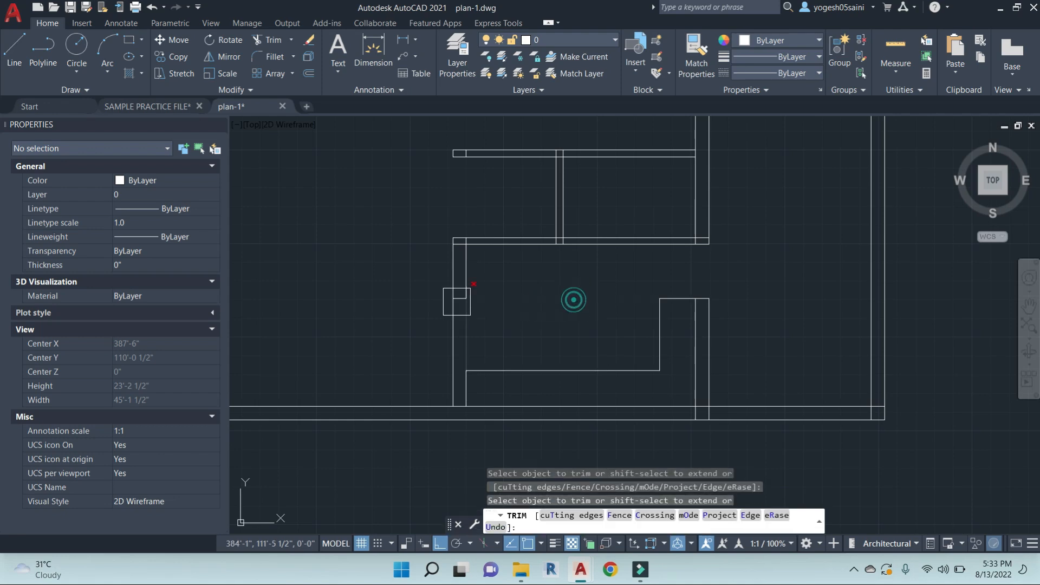
key(Escape)
key(Escape)
click(406, 277)
click(532, 314)
text(e)
key(space)
key(Escape)
key(Escape)
key(Escape)
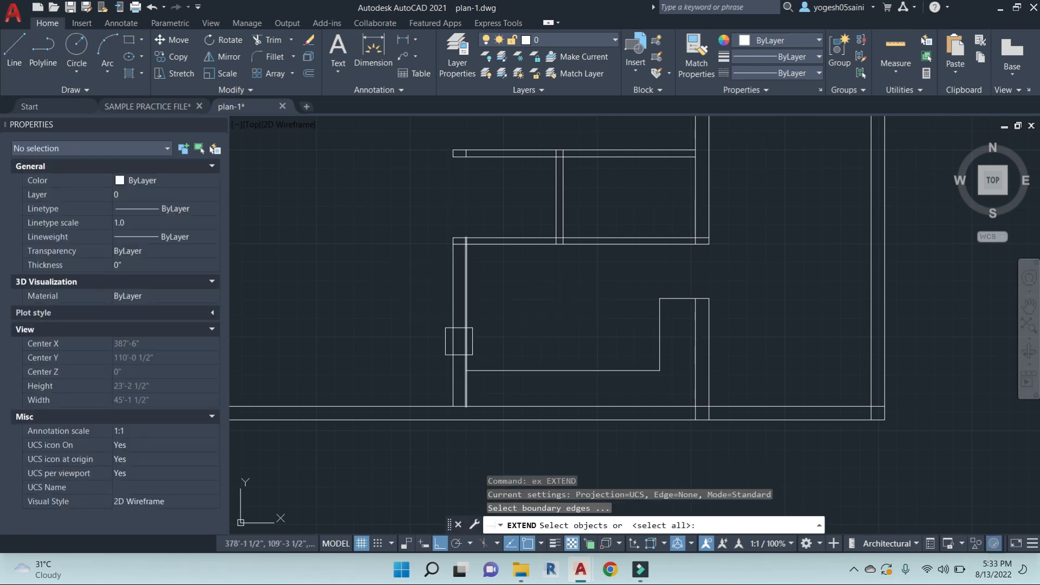
Draw a short line continuing the horizontal counter line across the thickness of the lower room's left wall
key(Escape)
click(465, 371)
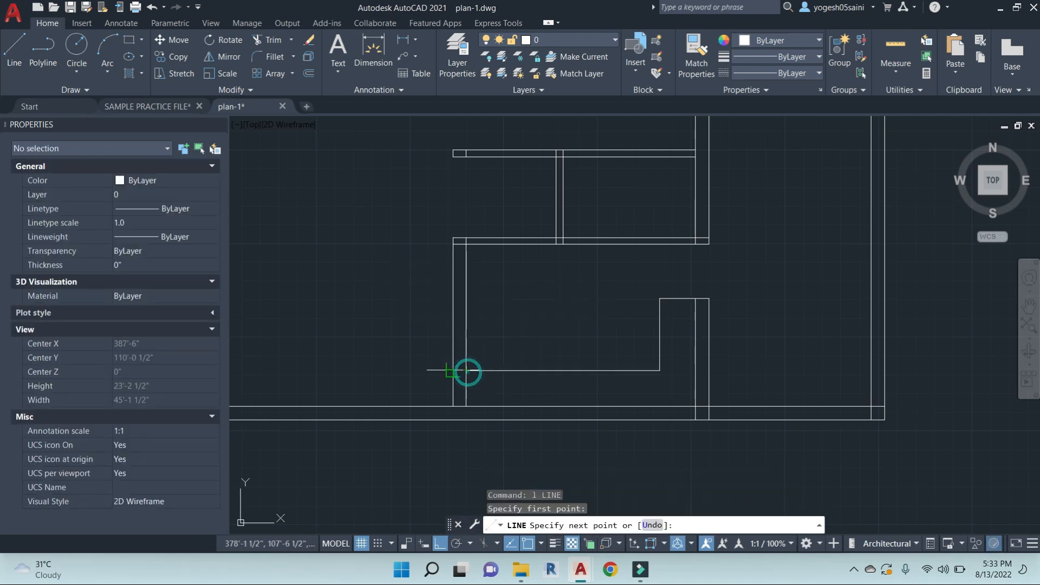
key(Escape)
Offset the lower partition's bottom line 1' downward and the horizontal counter line 1' upward
text(o)
key(space)
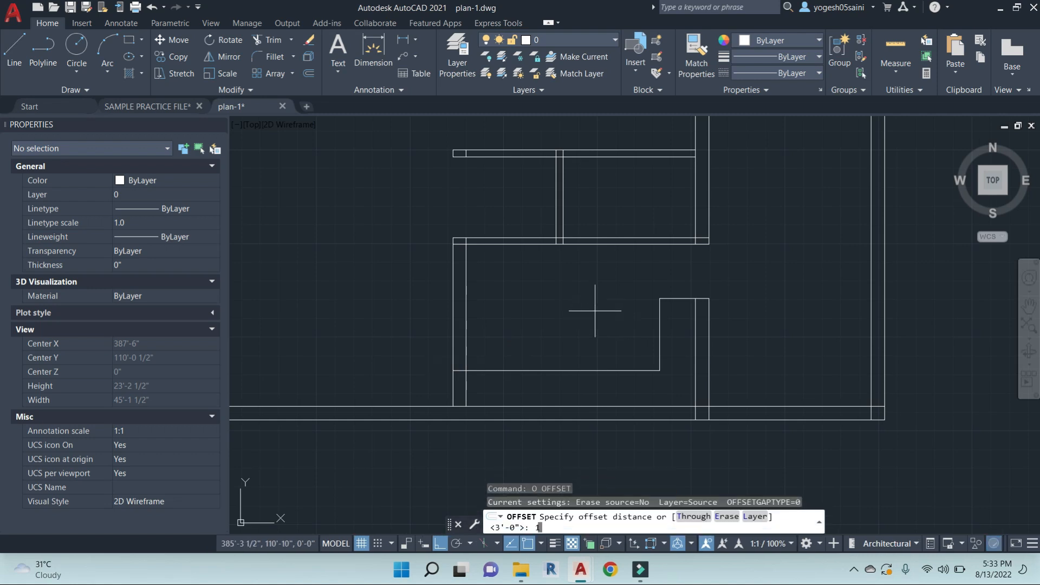
click(494, 244)
click(494, 258)
click(495, 370)
click(502, 306)
key(Escape)
Extend the upper offset of the counter line to the outer face of the lower room's left wall
text(ex)
key(space)
click(452, 325)
key(space)
key(Escape)
Trim the left wall between the two 1' offset lines to form an opening, and trim those lines inside the room
text(tr)
key(space)
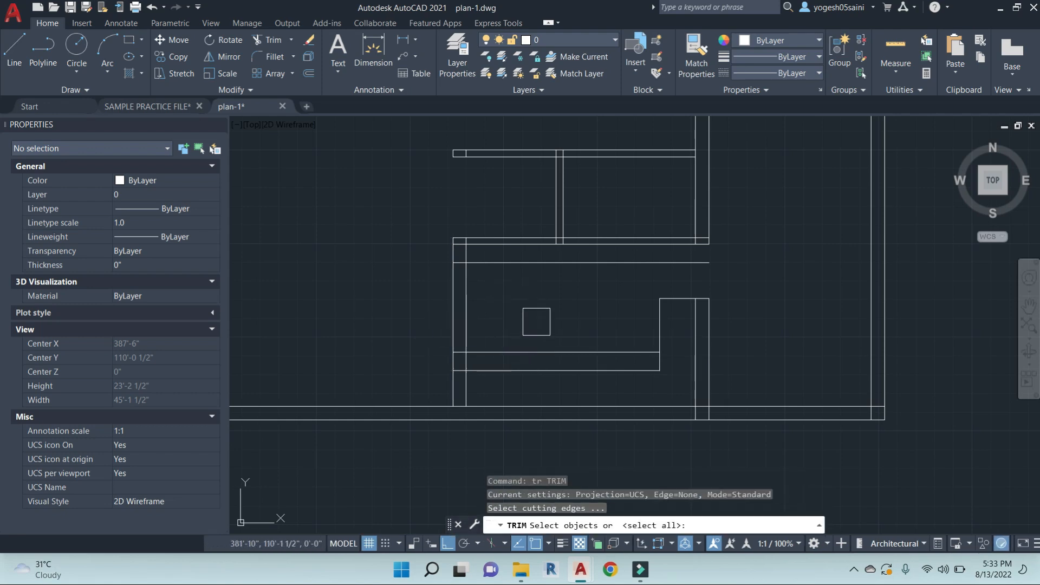
key(space)
click(373, 317)
click(546, 266)
click(546, 266)
click(529, 345)
scroll(544, 332, down, 4)
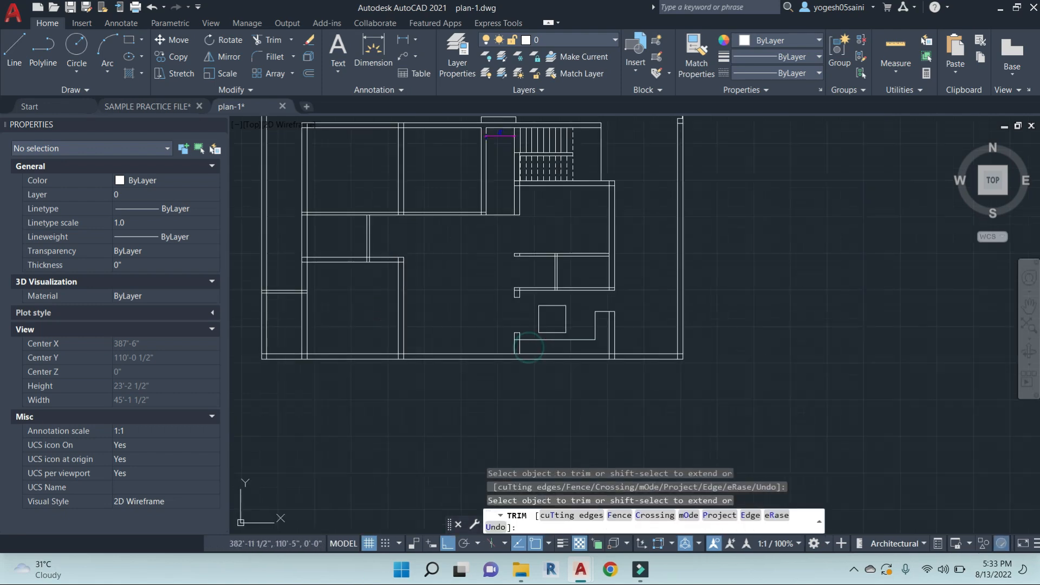
Erase the short line crossing the left wall at the end of the horizontal counter line
click(517, 339)
scroll(517, 339, up, 6)
scroll(518, 341, up, 2)
key(Escape)
key(Escape)
click(525, 346)
text(e)
key(space)
scroll(672, 276, down, 4)
middle_drag(681, 267, 655, 292)
scroll(572, 279, down, 2)
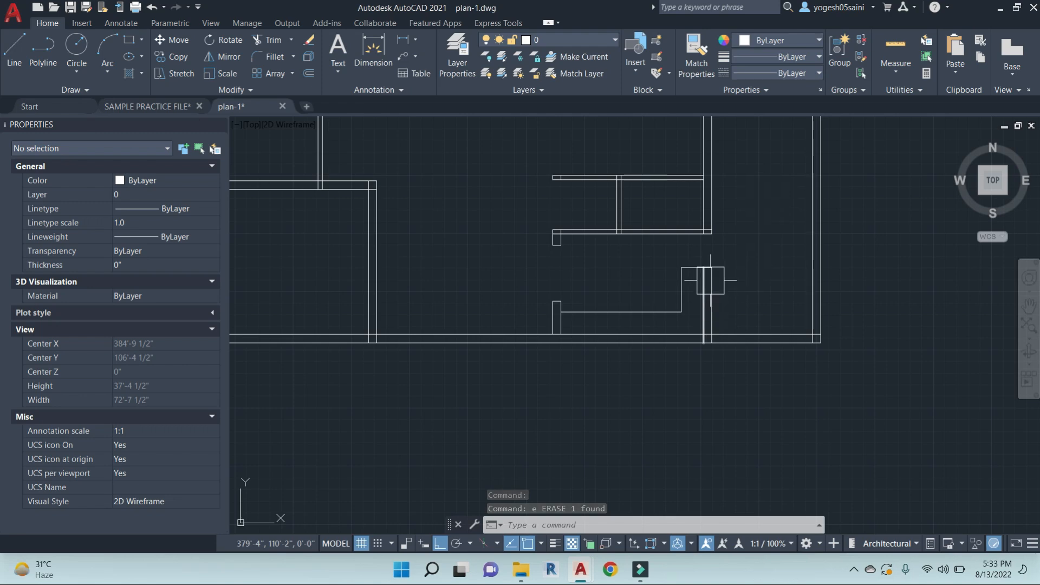
scroll(731, 272, down, 2)
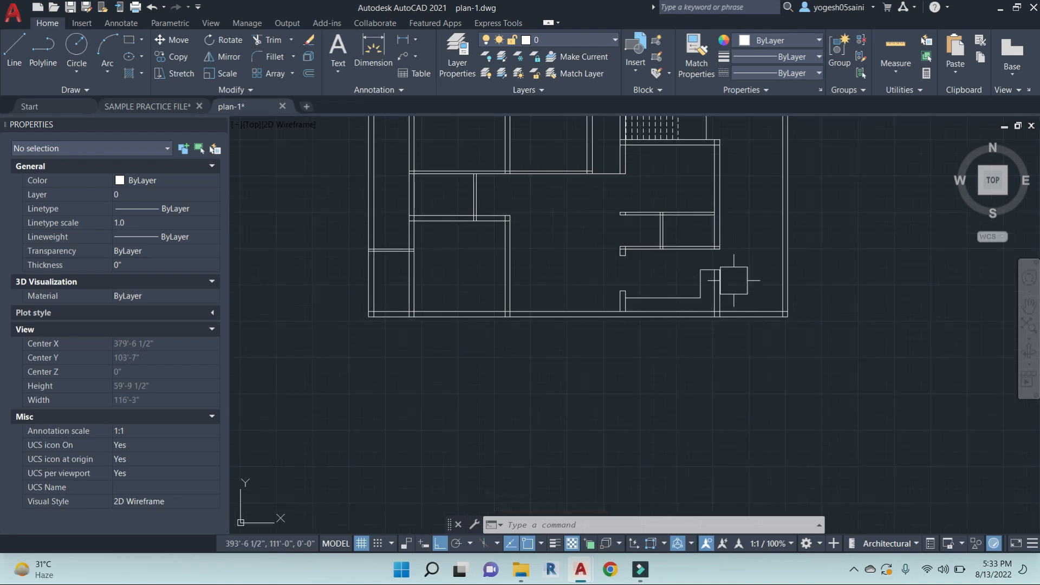
middle_drag(750, 209, 738, 288)
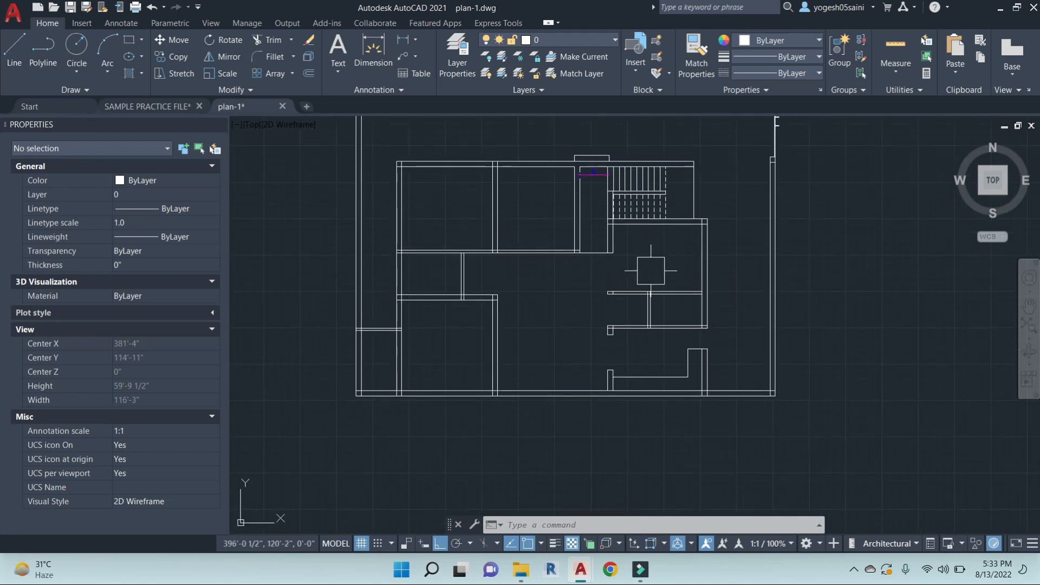
scroll(639, 297, up, 4)
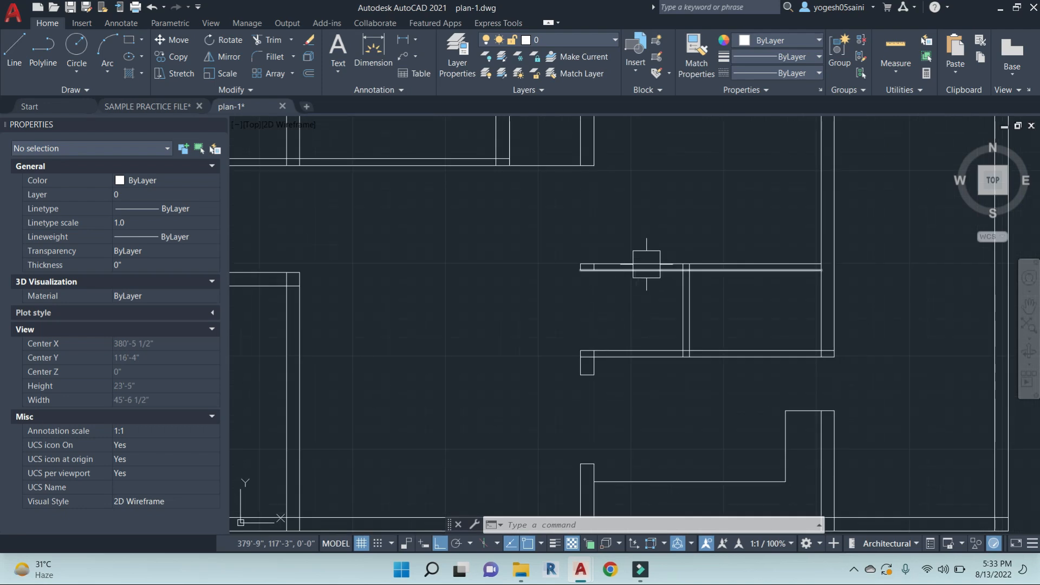
scroll(642, 278, down, 4)
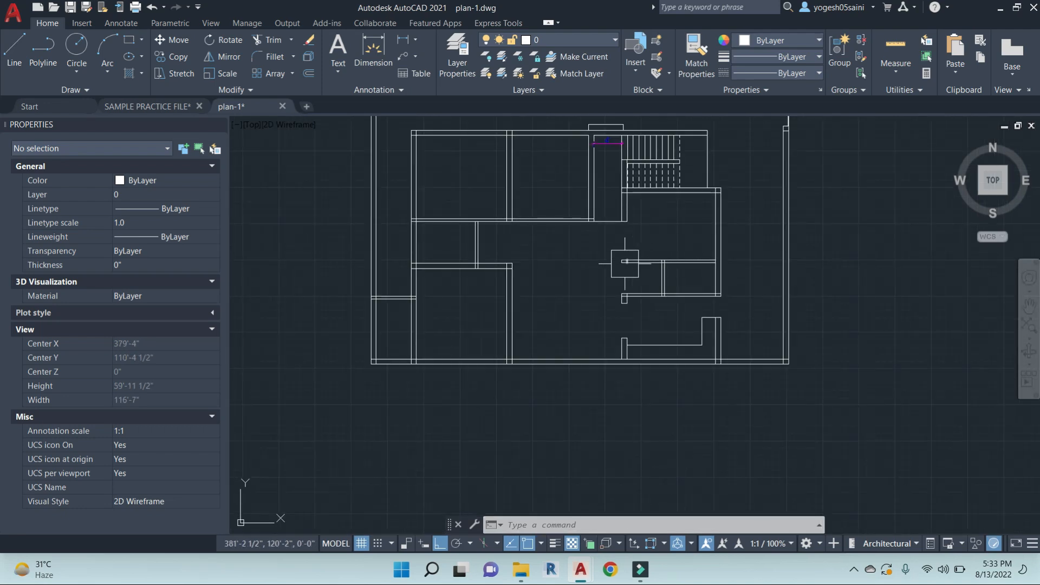
scroll(625, 263, up, 3)
scroll(609, 220, down, 5)
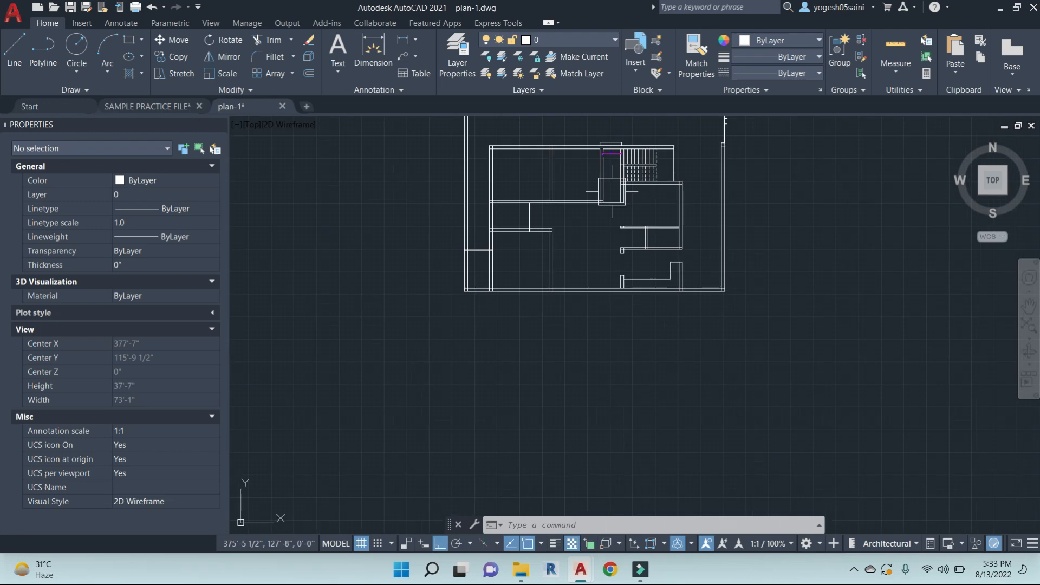
scroll(615, 138, up, 2)
scroll(587, 265, down, 4)
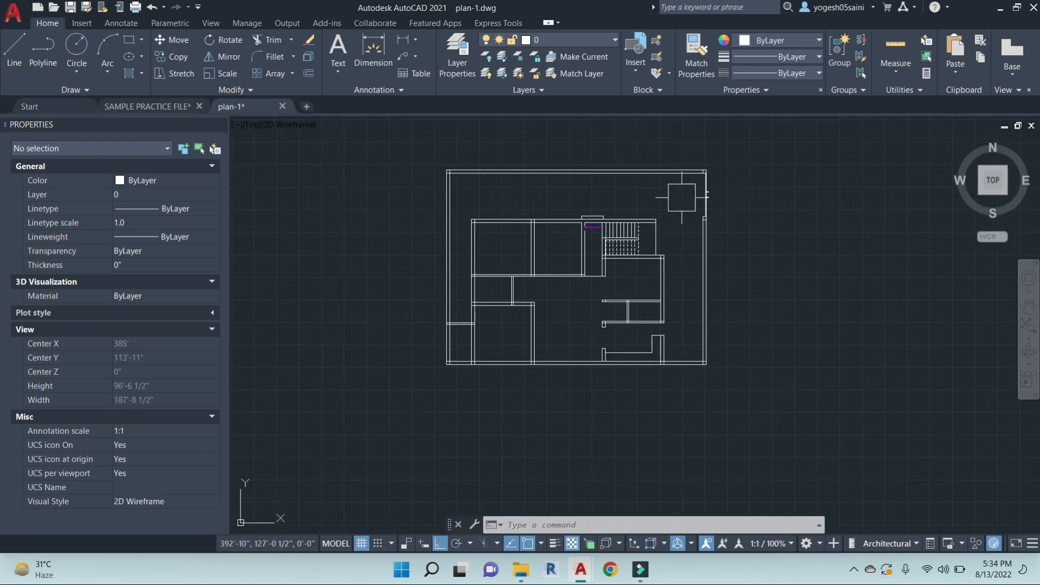
Explode the block containing the bed in the bed room of the reference ground floor plan
scroll(558, 211, down, 3)
scroll(442, 302, up, 6)
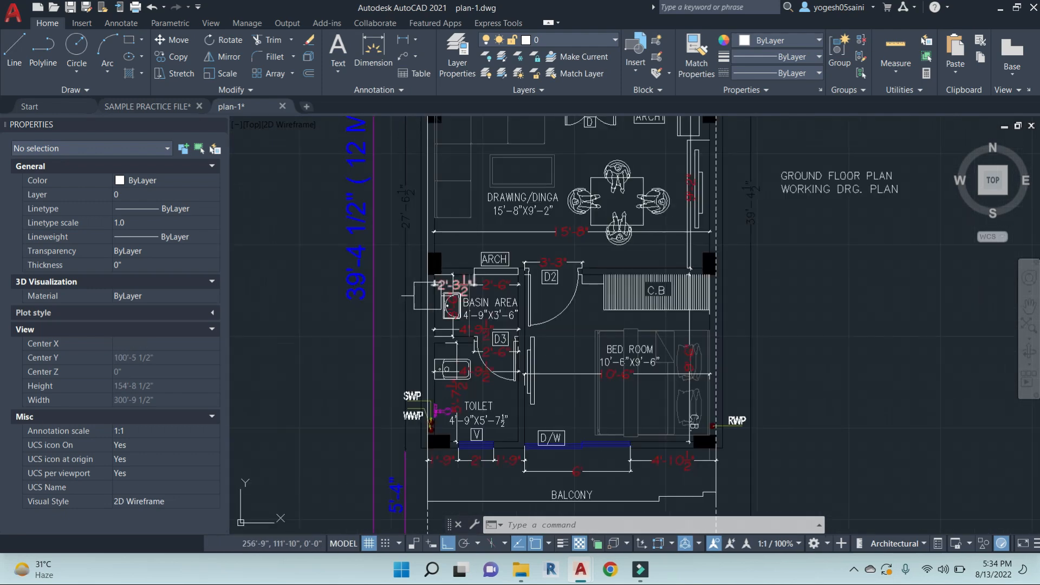
scroll(671, 331, up, 4)
click(658, 306)
text(xo)
key(Return)
Copy the double bed from the reference plan's bed room into the lower-left room of the new floor plan
scroll(661, 313, down, 4)
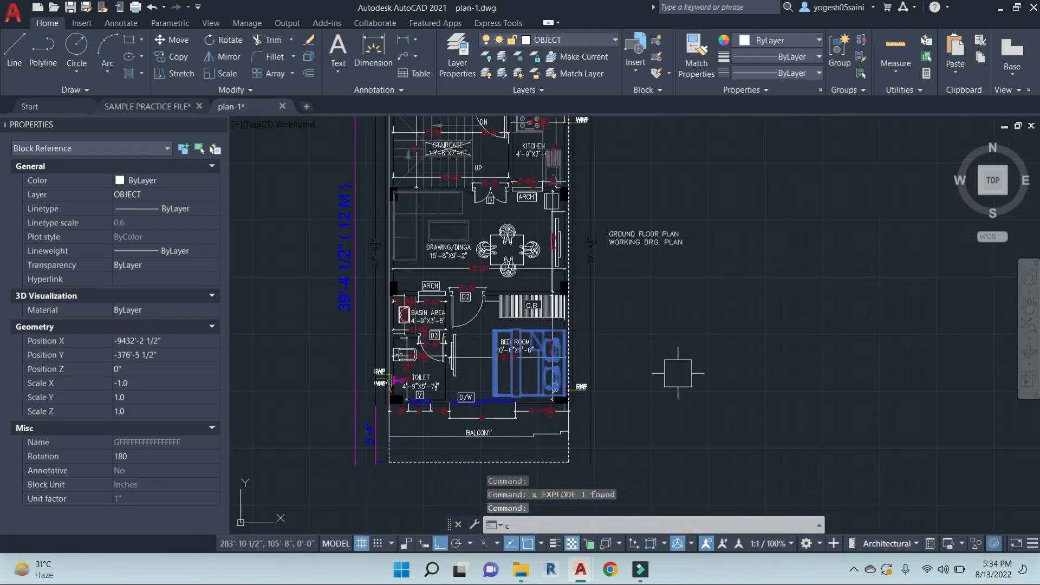
click(626, 375)
scroll(757, 353, down, 6)
middle_drag(836, 361, 664, 352)
scroll(719, 354, up, 6)
middle_drag(834, 383, 593, 368)
click(720, 399)
key(Escape)
key(Escape)
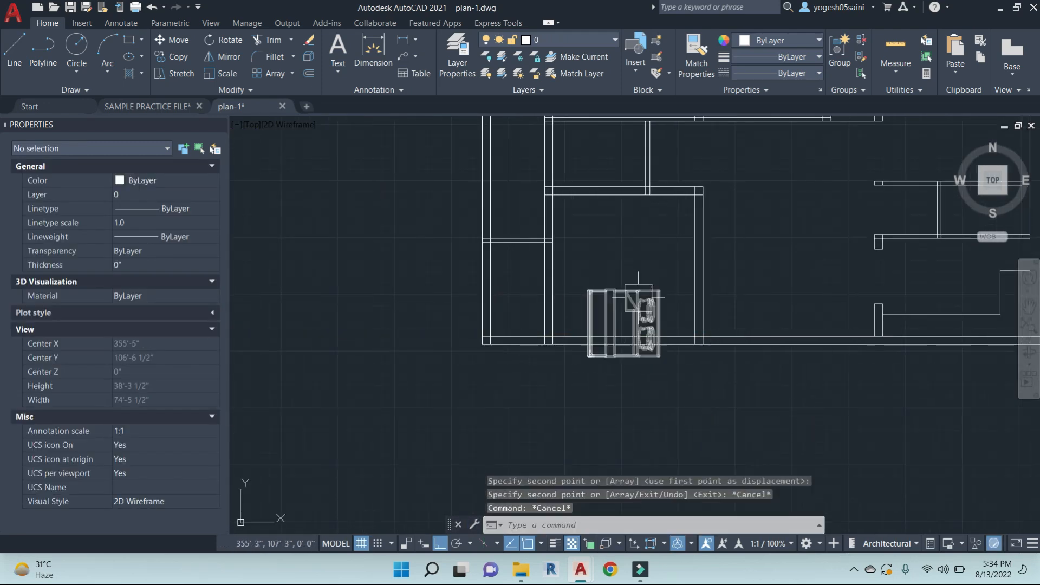
Rotate the copied bed by 270° so that its pillows point toward the lower wall
click(638, 298)
text(ro)
key(Return)
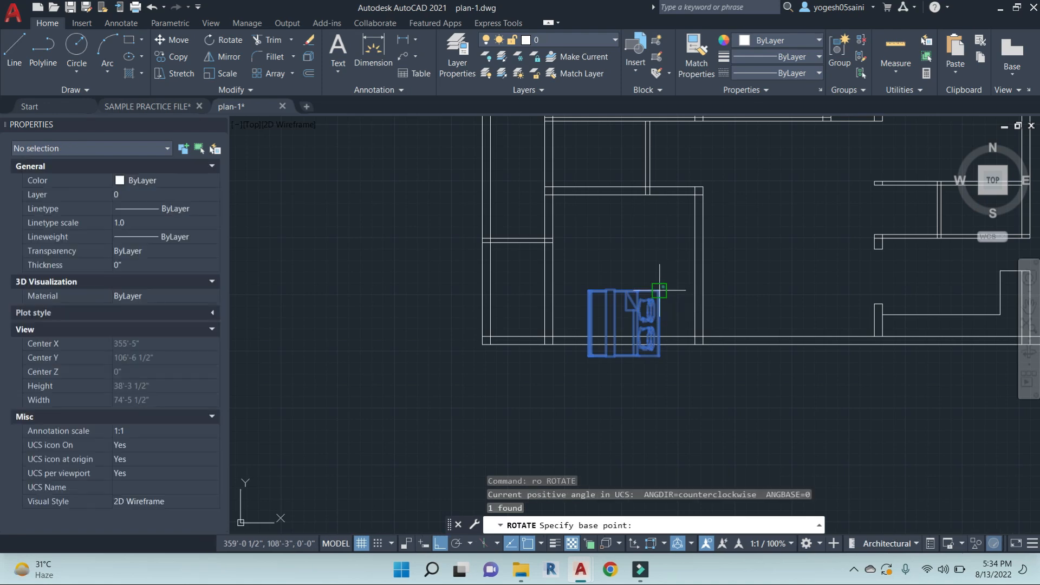
click(645, 310)
click(669, 389)
Move the rotated bed by its headboard corner so that the headboard sits against the lower wall of the lower-left room
click(657, 290)
scroll(661, 308, up, 7)
text(m)
key(Return)
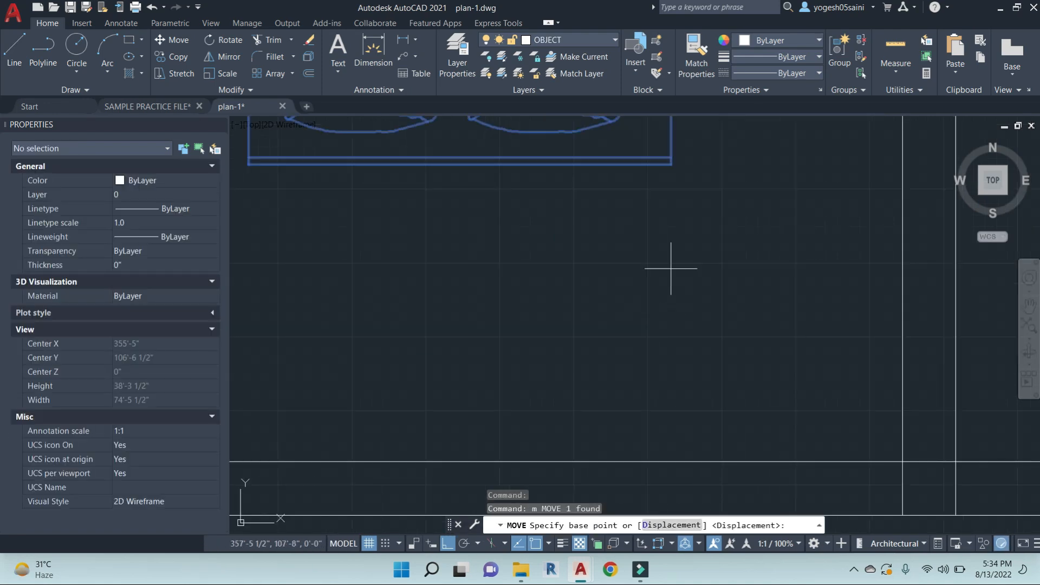
click(673, 163)
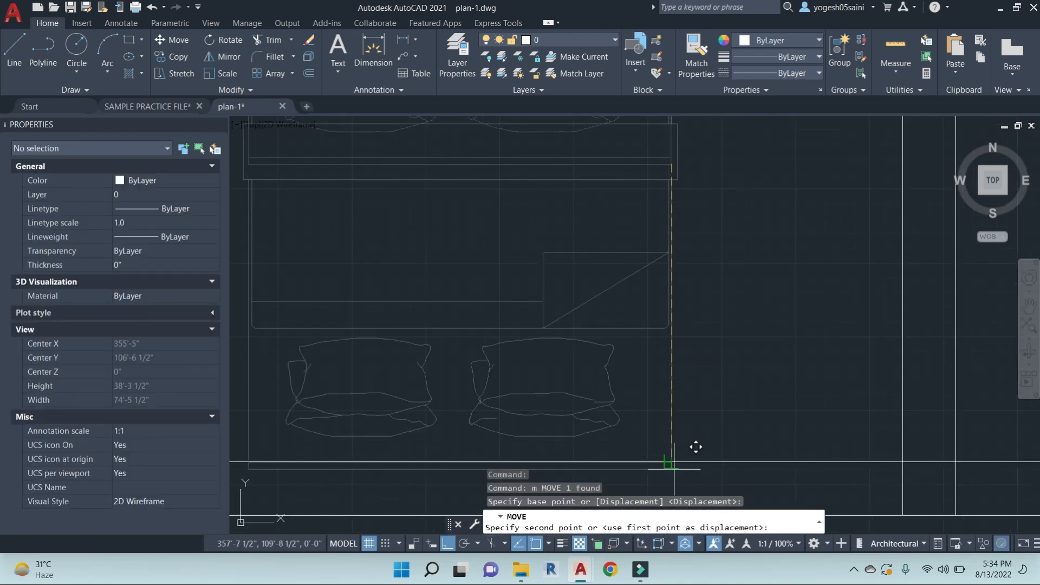
click(674, 463)
scroll(690, 377, down, 7)
Mirror the bed about a horizontal axis into the upper-left room, keeping the original
click(677, 292)
text(mi)
key(Return)
click(543, 235)
click(385, 232)
key(Return)
Move the mirrored bed by its headboard corner onto the inner face of the upper-left room's top wall
middle_drag(678, 138, 676, 248)
scroll(675, 249, up, 4)
click(697, 270)
text(m)
key(Return)
scroll(731, 278, up, 4)
click(724, 281)
scroll(723, 279, down, 5)
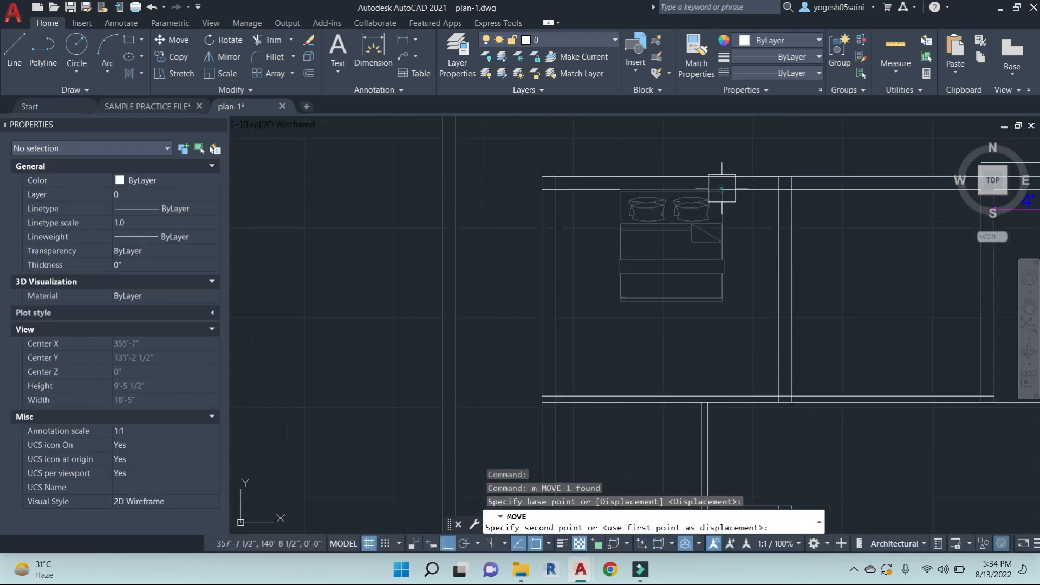
key(Escape)
key(Escape)
Rotate the upper-left room's bed by 270° about its headboard corner so that the pillows point right
click(710, 222)
scroll(650, 244, down, 5)
scroll(620, 255, up, 3)
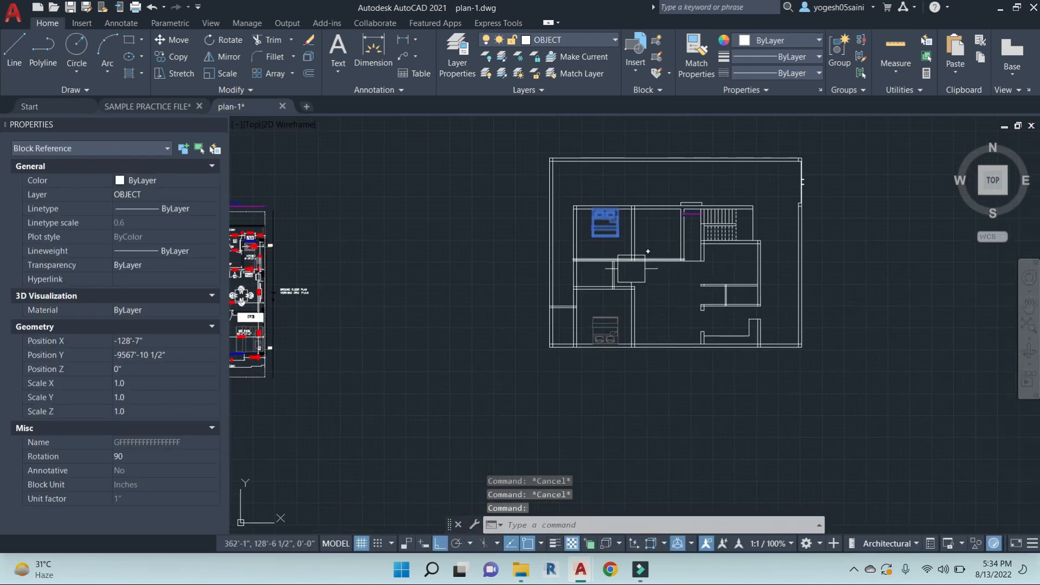
scroll(621, 254, up, 2)
middle_drag(613, 178, 617, 256)
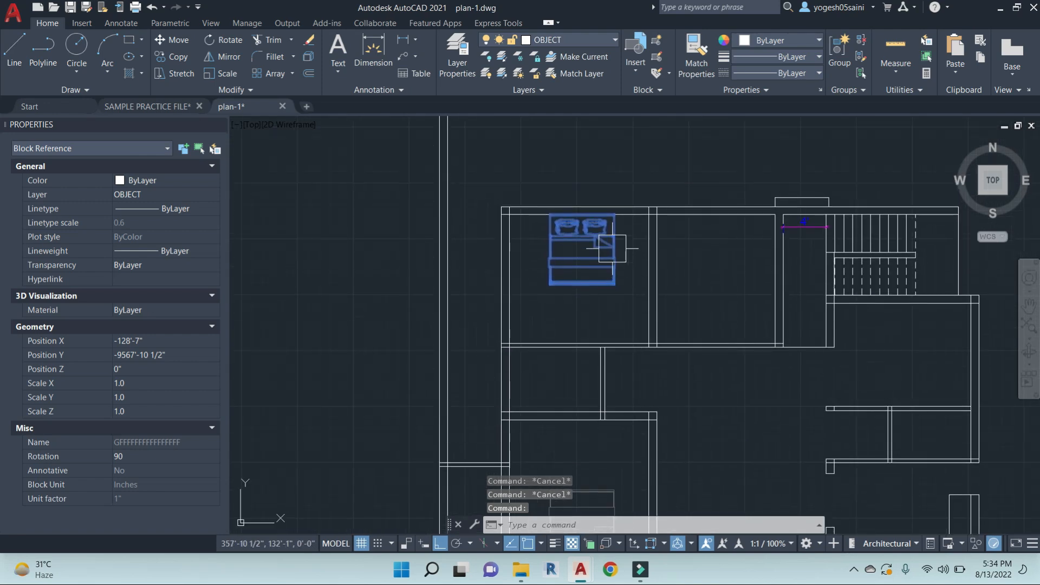
text(ro)
key(Return)
click(615, 215)
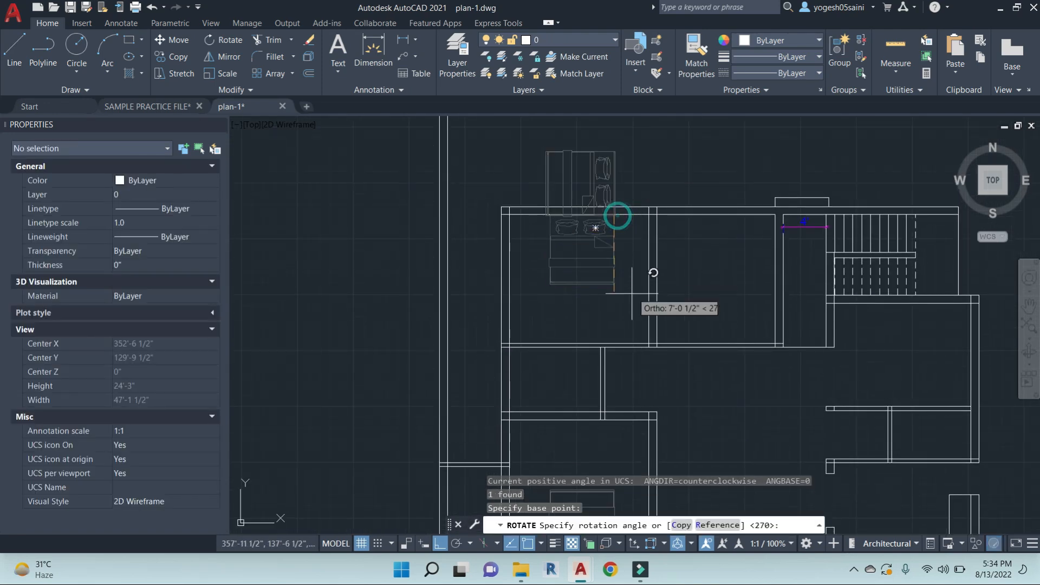
click(629, 297)
Move the rotated bed by its lower headboard corner into the upper-left room, with the headboard against the right wall
click(609, 169)
text(m)
key(Return)
scroll(627, 226, up, 2)
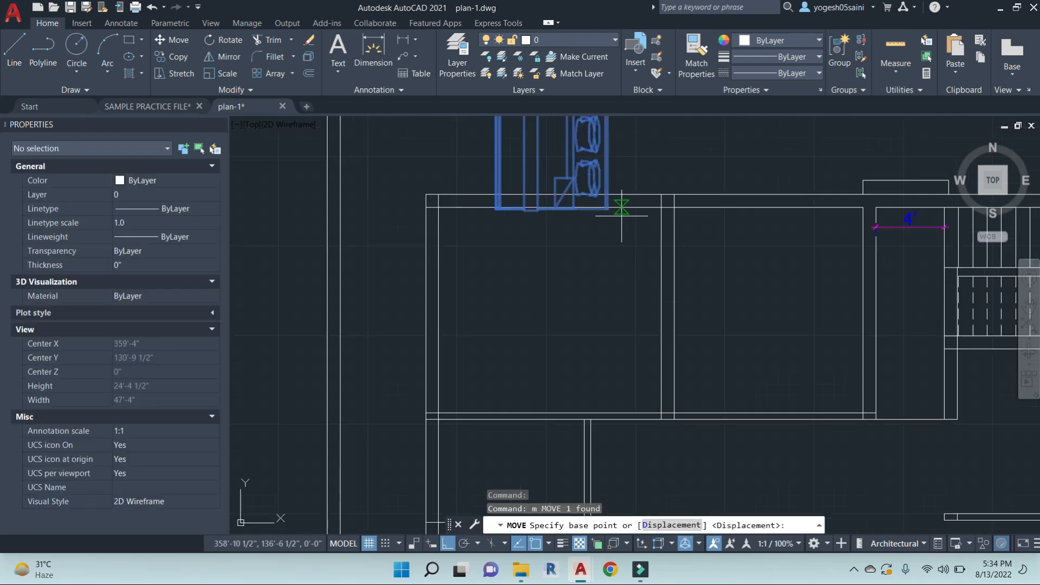
click(607, 209)
click(662, 308)
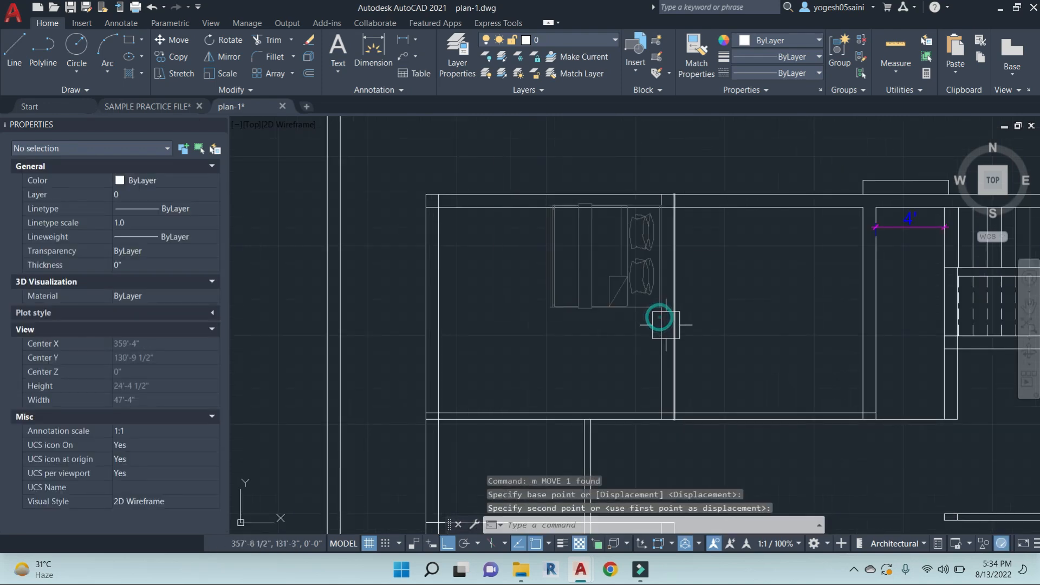
Move the bed in the upper-left bedroom slightly straight down along its right wall
scroll(650, 301, up, 3)
text(m)
key(Return)
click(807, 251)
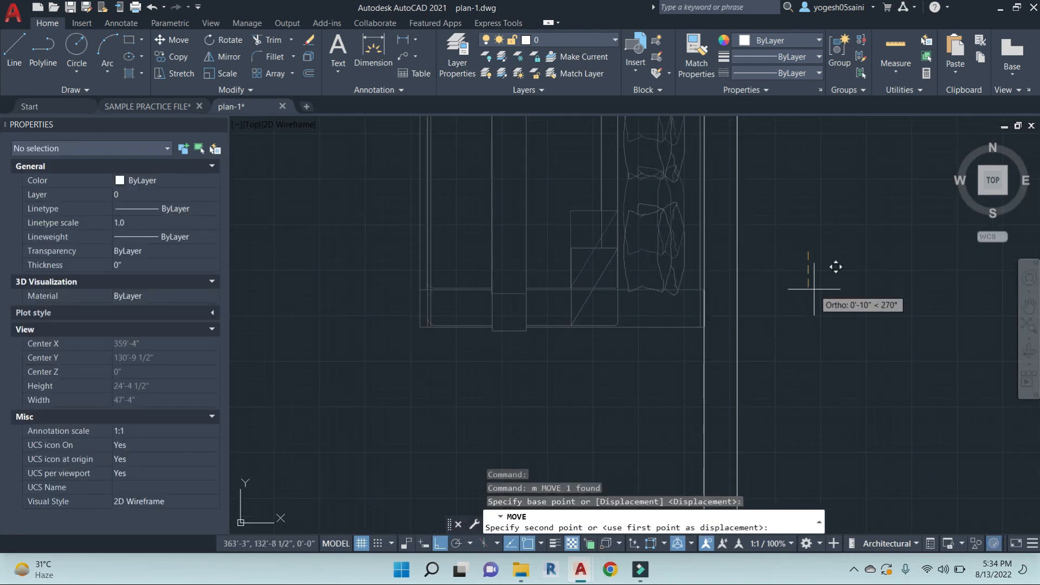
click(813, 301)
scroll(785, 282, down, 3)
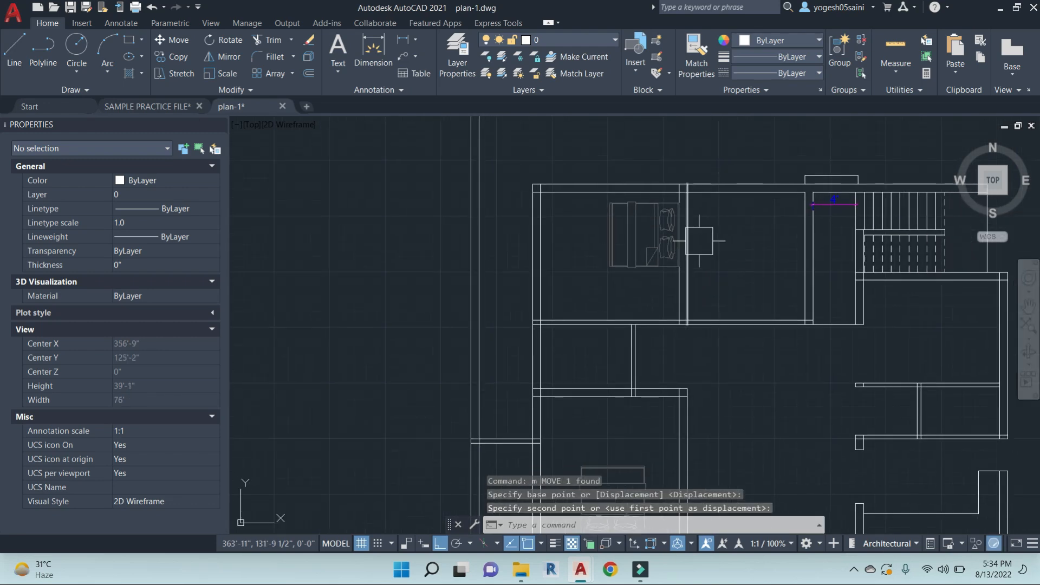
Copy the upper-left bedroom's bed horizontally into the adjacent bedroom, placing its headboard against that room's right wall
scroll(679, 301, down, 3)
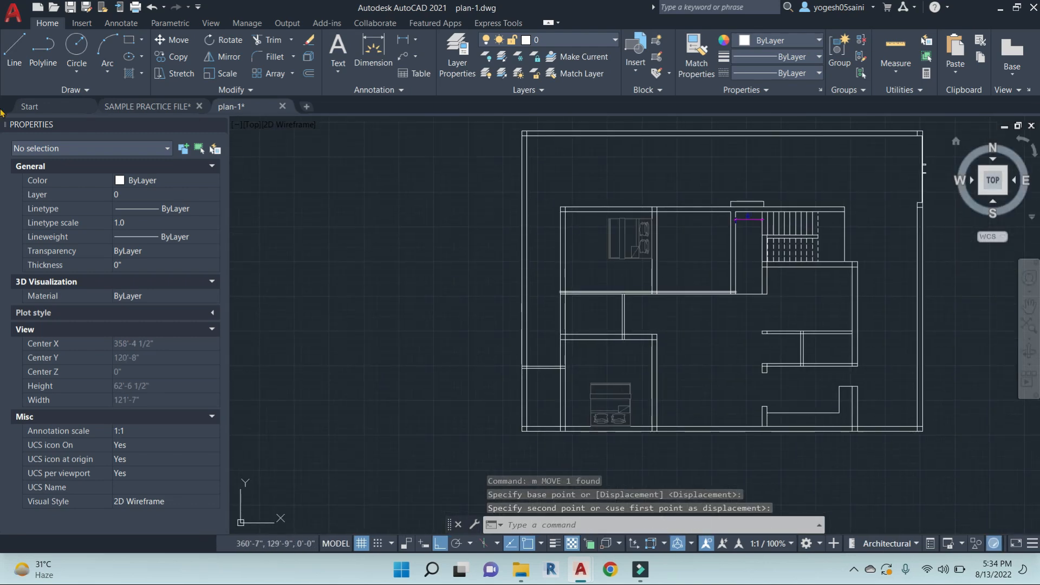
middle_drag(718, 256, 673, 263)
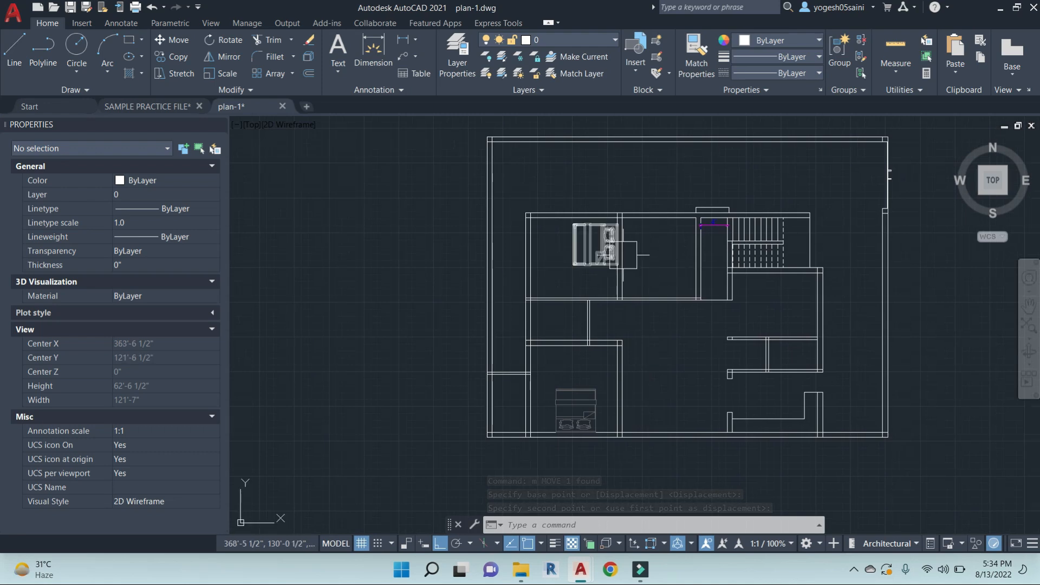
click(602, 260)
text(co)
key(Return)
scroll(638, 272, up, 6)
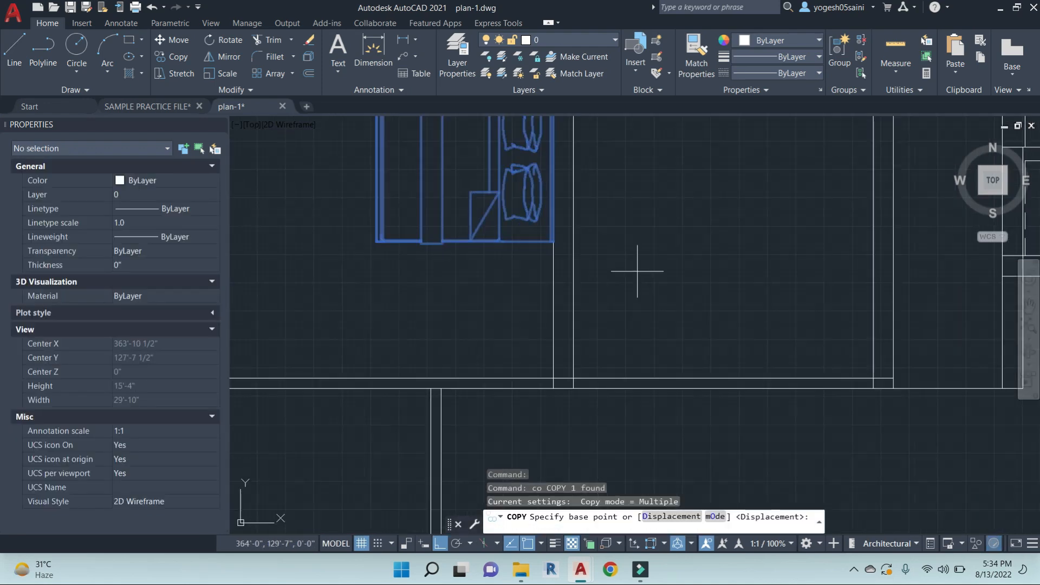
click(553, 241)
scroll(731, 245, down, 2)
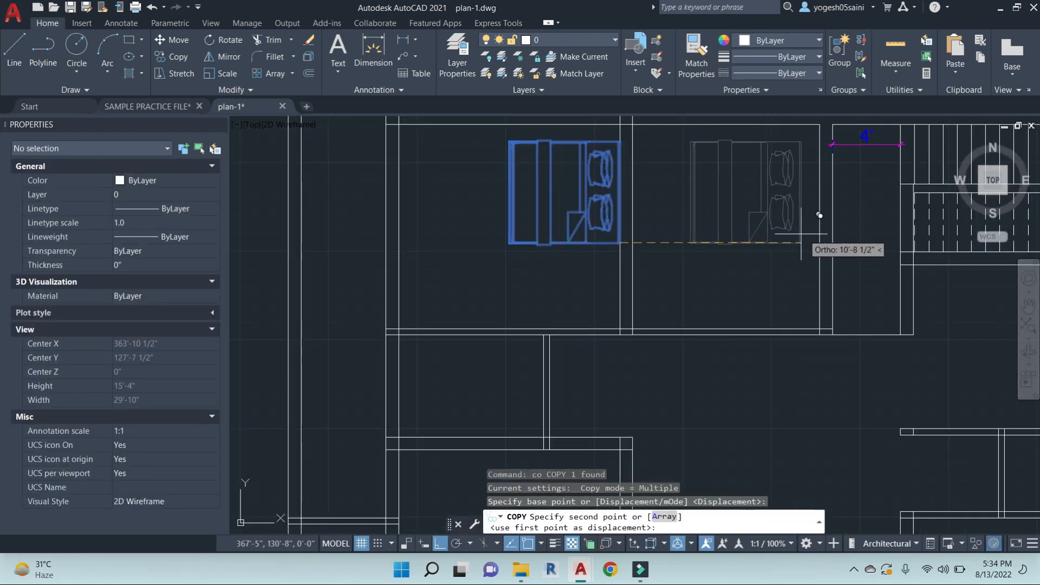
click(819, 244)
scroll(820, 242, down, 5)
key(Escape)
key(Escape)
middle_drag(661, 385, 596, 386)
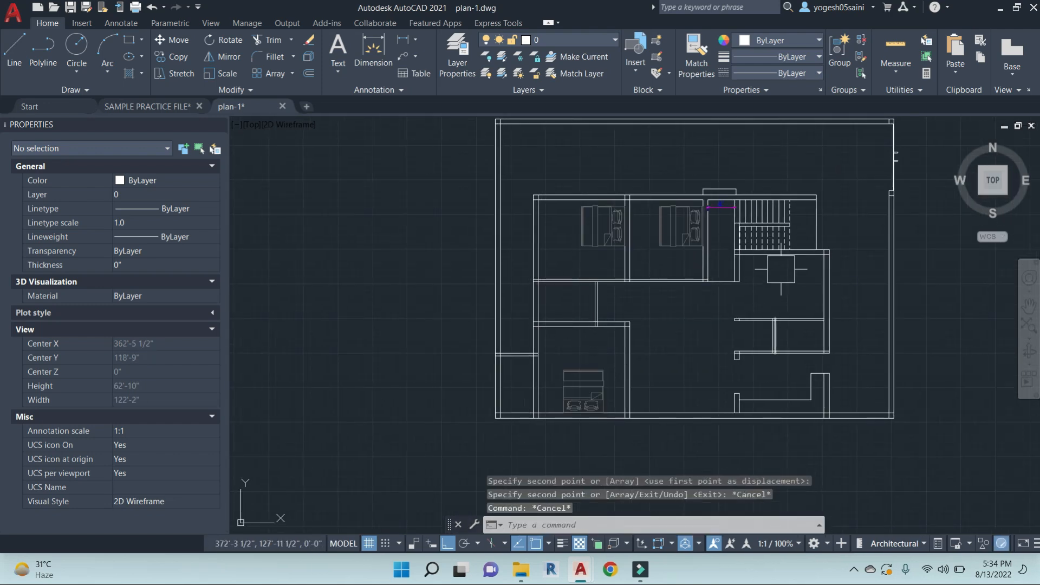
Copy the L-shaped sofa and coffee table from the ground floor plan's drawing room to the empty area right of the new plan
scroll(766, 273, down, 2)
middle_drag(494, 310, 536, 300)
scroll(305, 295, up, 6)
scroll(303, 295, up, 2)
click(402, 258)
click(258, 242)
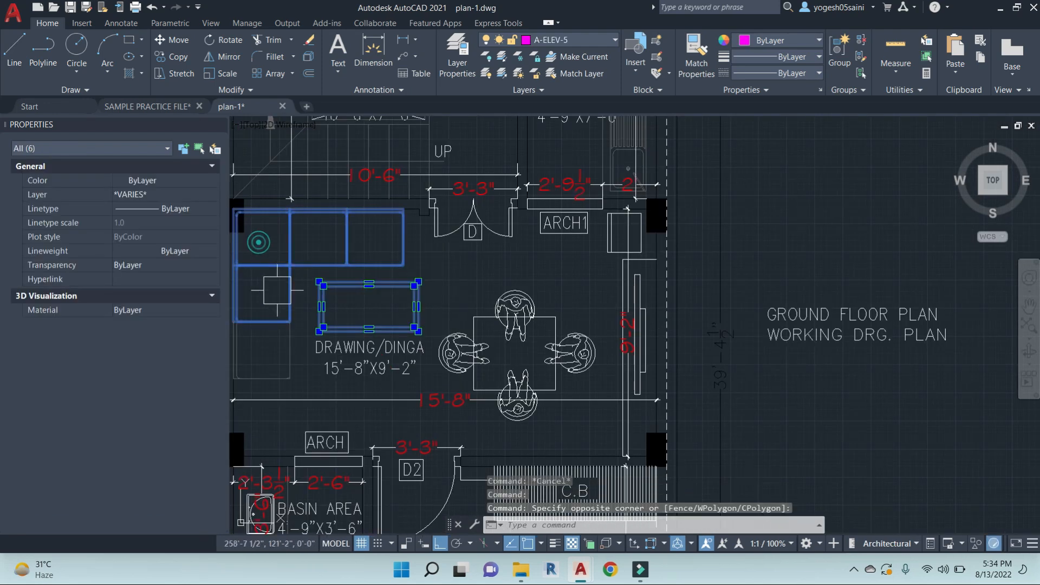
text(co)
key(Return)
click(312, 294)
scroll(596, 297, down, 9)
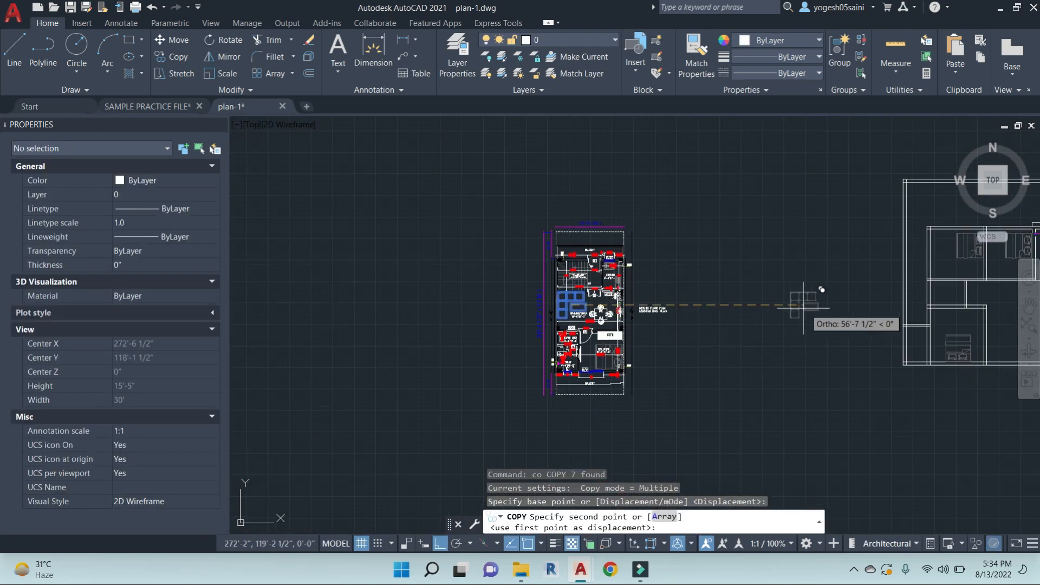
middle_drag(910, 290, 627, 288)
scroll(821, 272, up, 4)
middle_drag(882, 306, 702, 311)
click(864, 300)
key(Escape)
key(Escape)
Move the copied sofa's horizontal row of three seats into the upper-right inner corner of the room below the staircase
scroll(872, 331, up, 5)
click(884, 312)
click(815, 305)
click(750, 302)
text(m)
key(Return)
click(890, 301)
scroll(530, 220, down, 5)
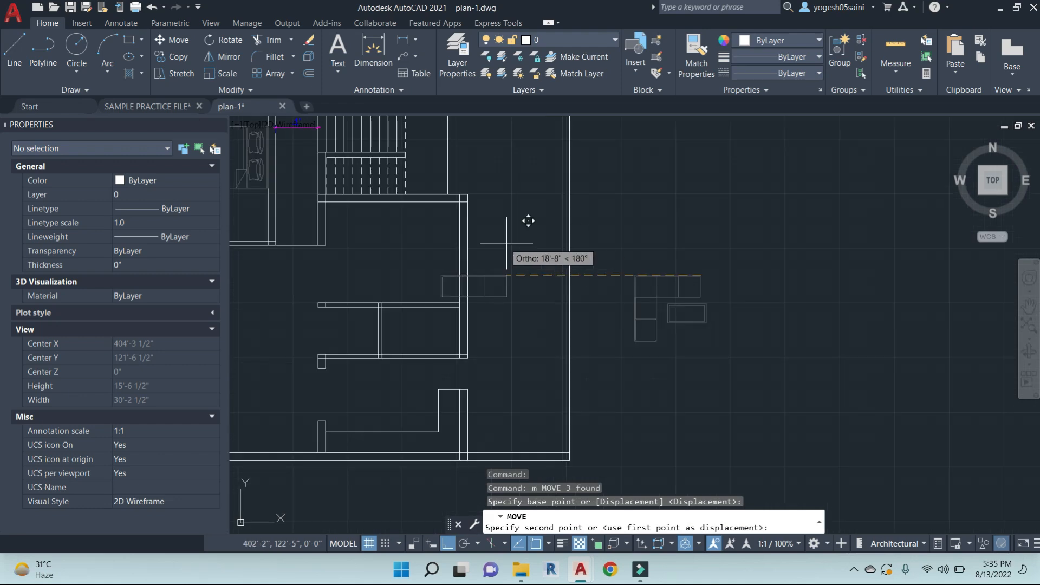
scroll(465, 209, up, 4)
click(460, 193)
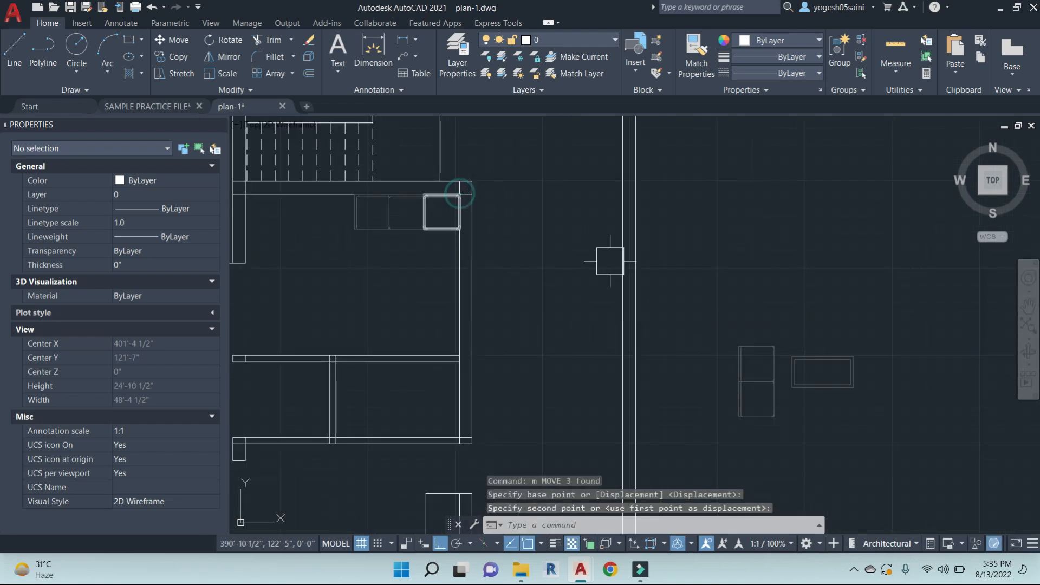
Copy the two left seats of the sofa row to its left end, extending the row along the upper wall to five seats
click(370, 221)
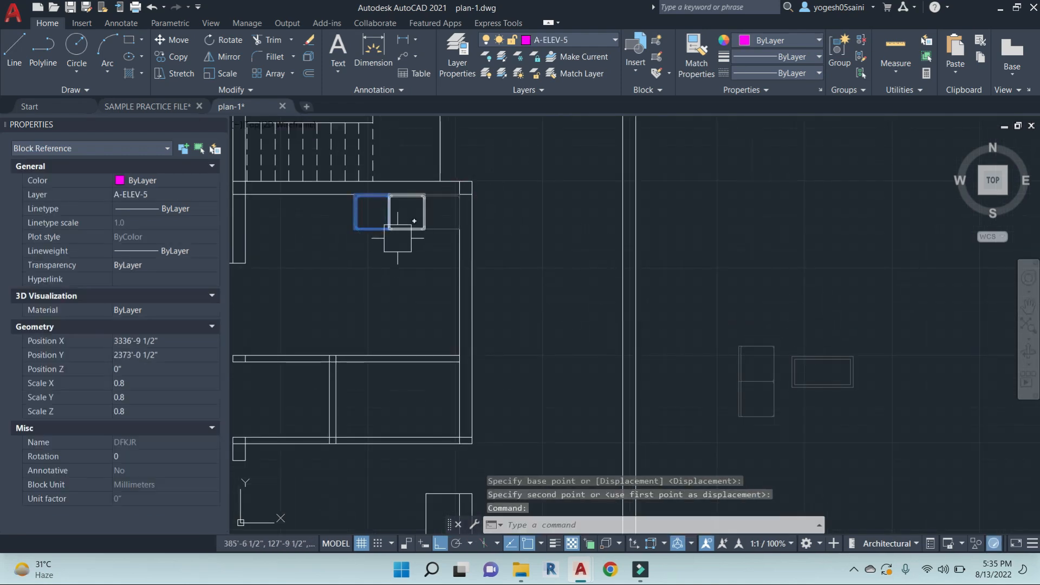
click(405, 219)
text(co)
key(Return)
scroll(381, 202, up, 4)
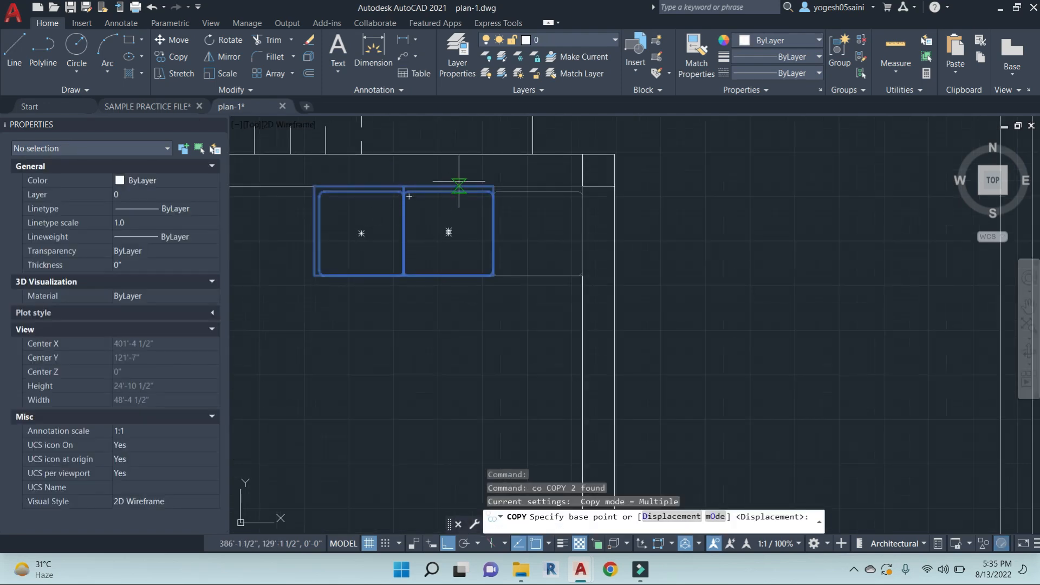
click(490, 185)
click(313, 182)
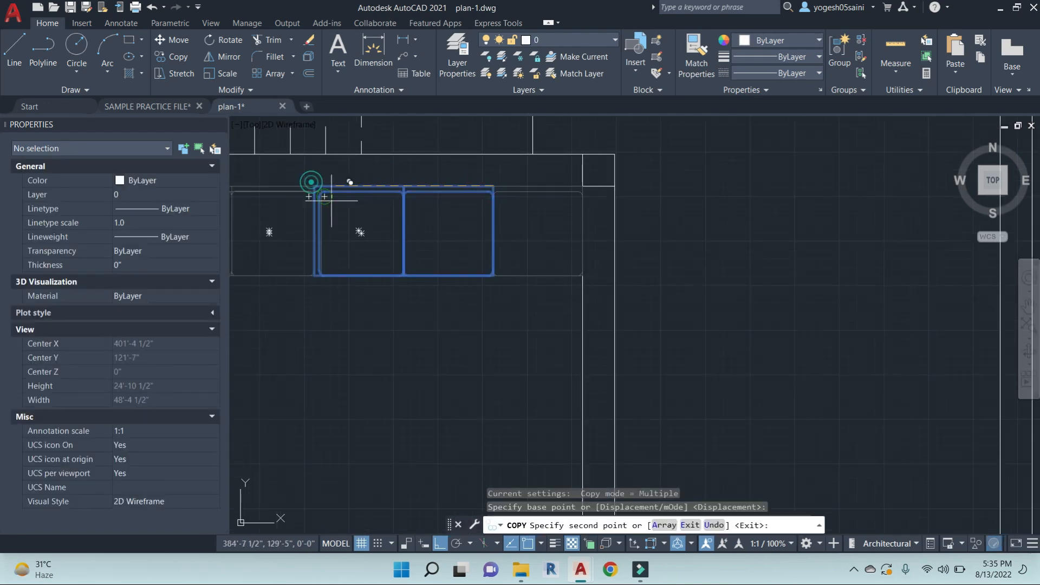
scroll(348, 295, down, 3)
key(Escape)
key(Escape)
Copy the coffee table from outside the plan into the room below the staircase, in front of the sofas
scroll(455, 230, up, 2)
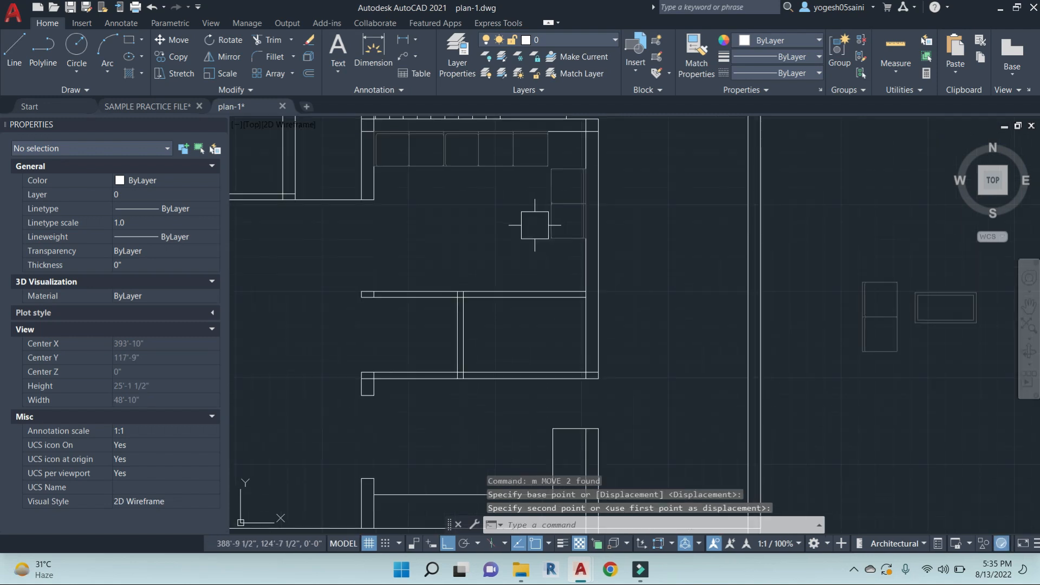
middle_drag(521, 234, 590, 253)
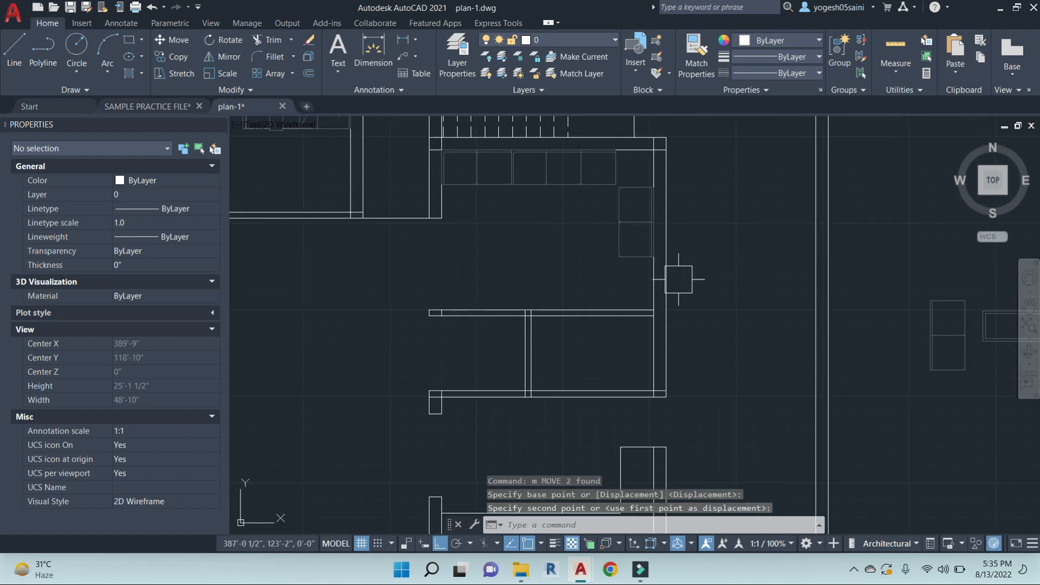
mouse_move(689, 247)
middle_down()
mouse_move(652, 267)
mouse_move(582, 215)
middle_up()
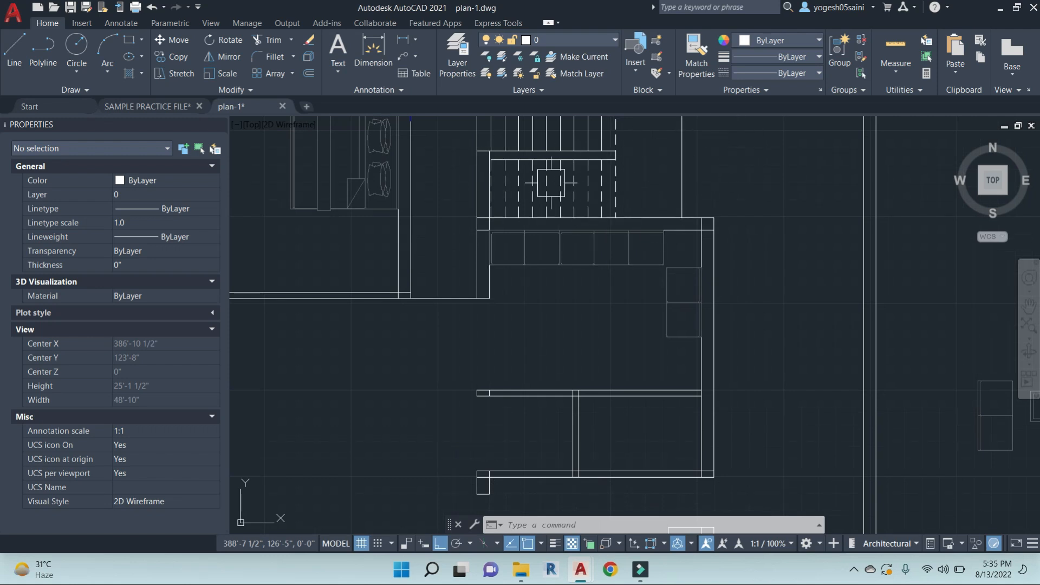
scroll(722, 347, down, 4)
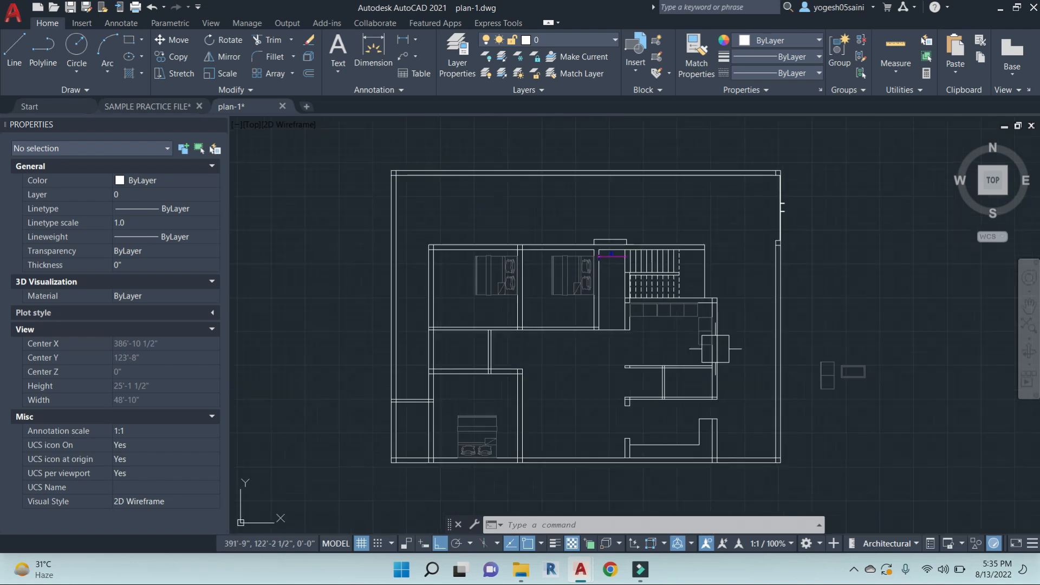
scroll(603, 272, up, 2)
middle_drag(741, 350, 633, 230)
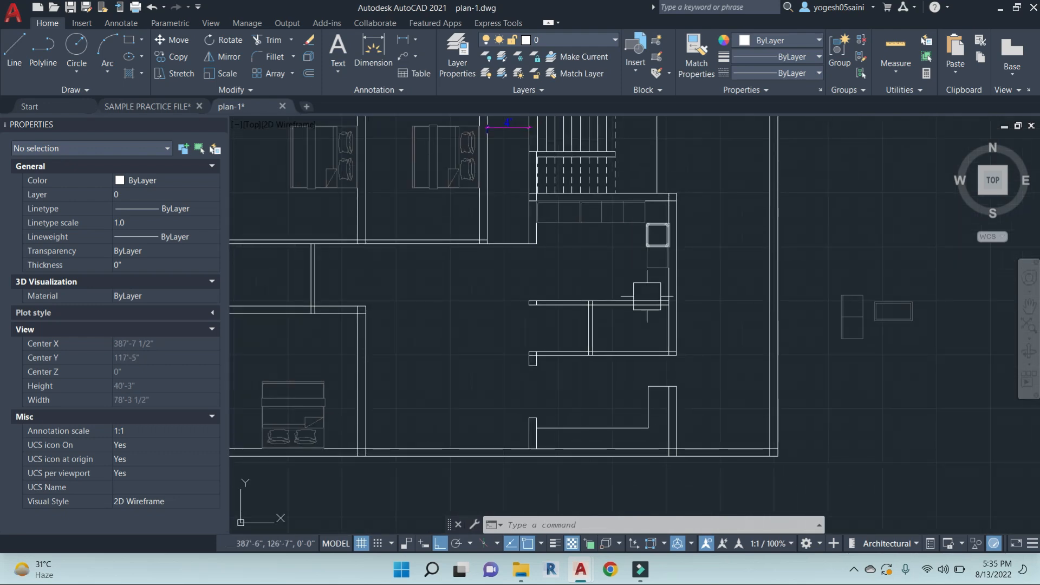
click(942, 351)
click(884, 277)
text(c)
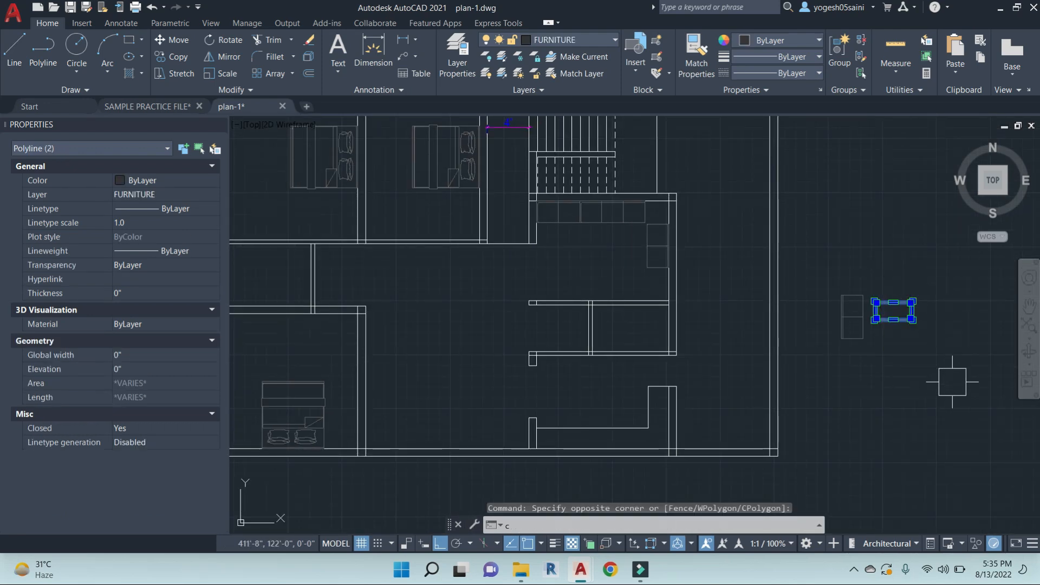
text(o)
key(Return)
click(924, 325)
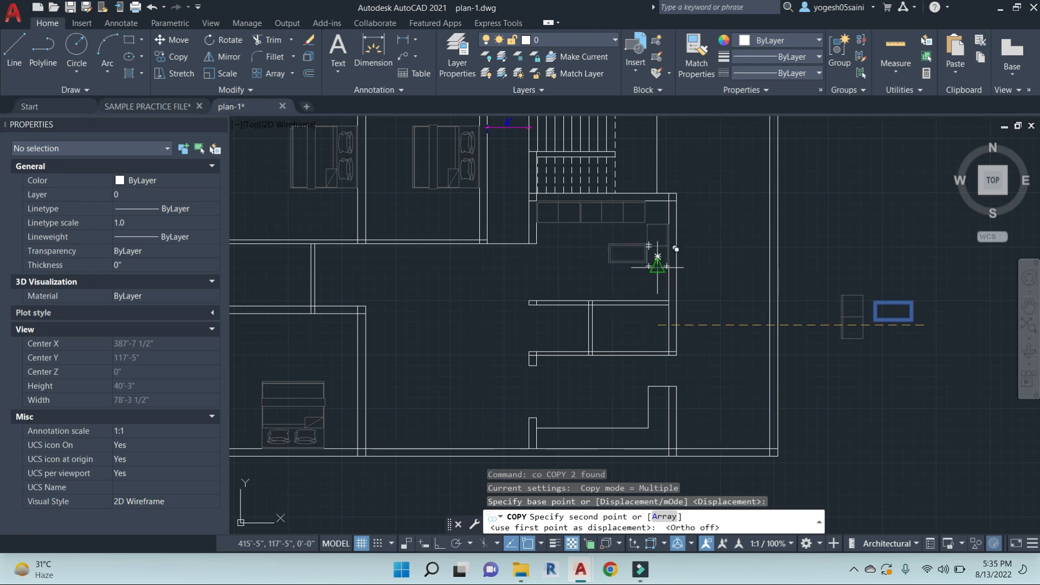
scroll(631, 263, up, 4)
click(622, 262)
key(Escape)
scroll(610, 330, down, 4)
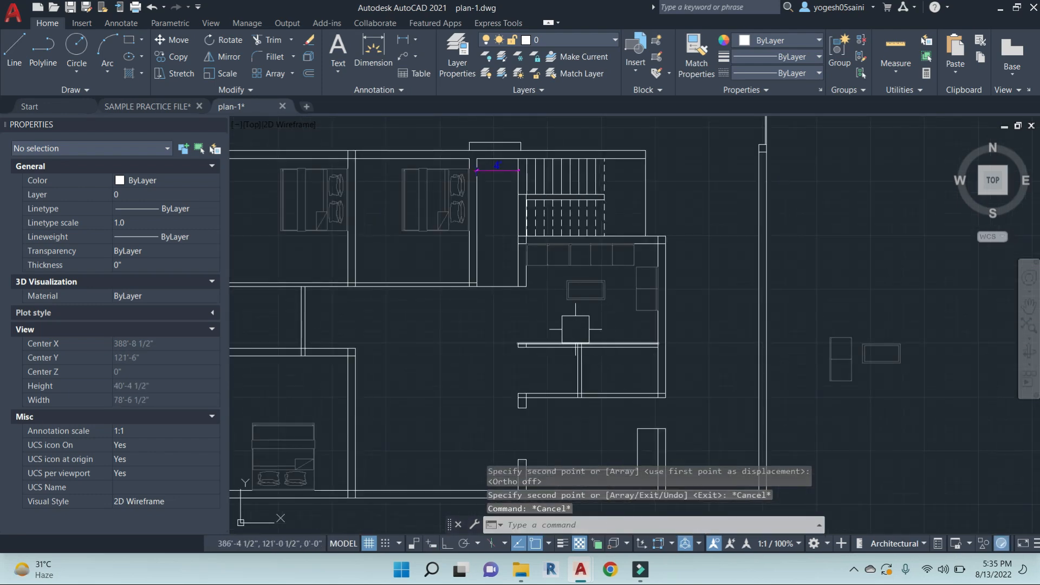
click(854, 412)
key(Escape)
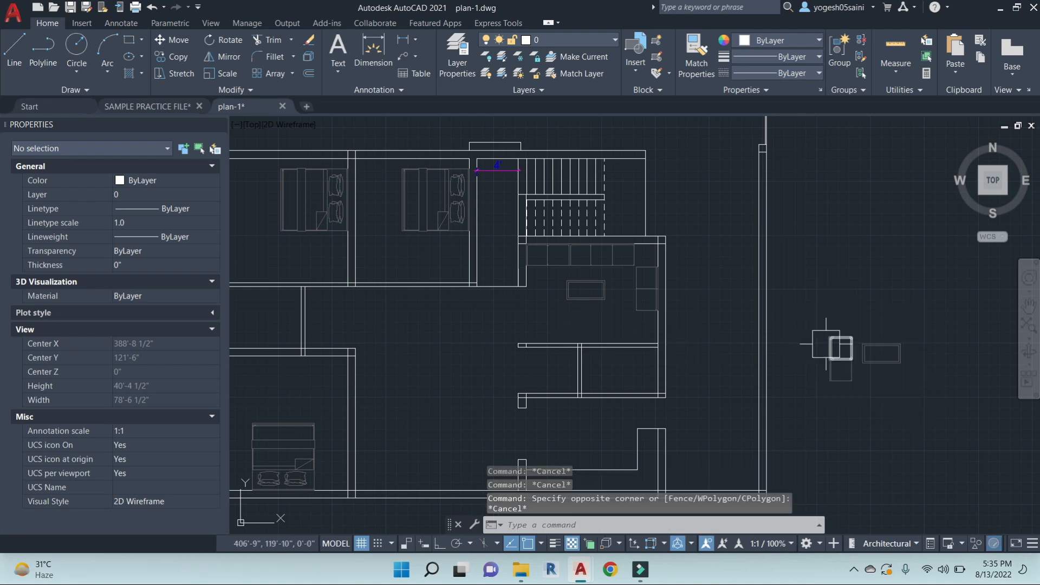
middle_drag(858, 407, 849, 354)
key(Escape)
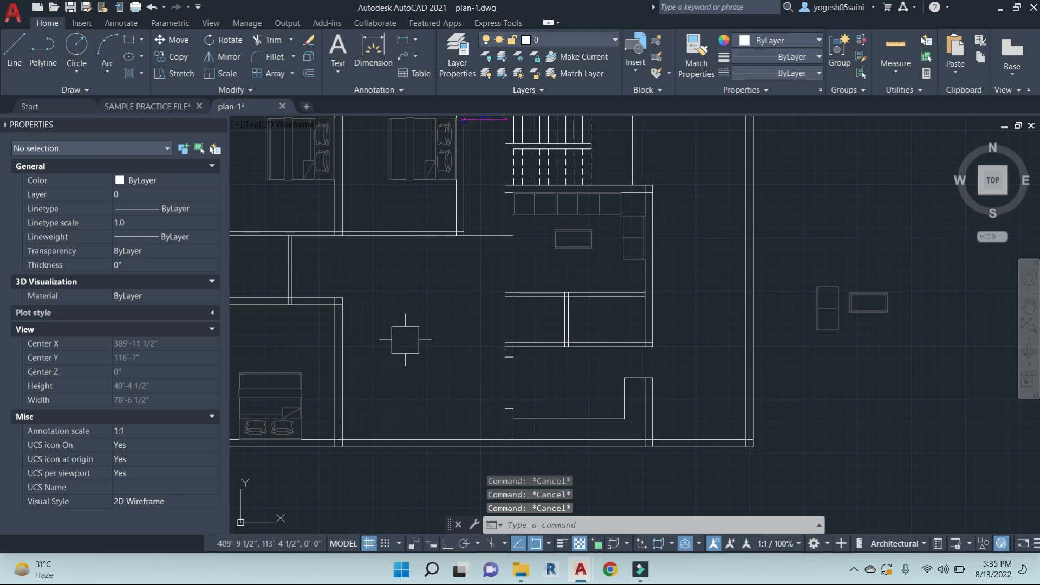
Copy the vertical two-seat sofa from outside the plan into the central hall, against the lower-left bedroom's right wall
middle_drag(449, 338, 522, 361)
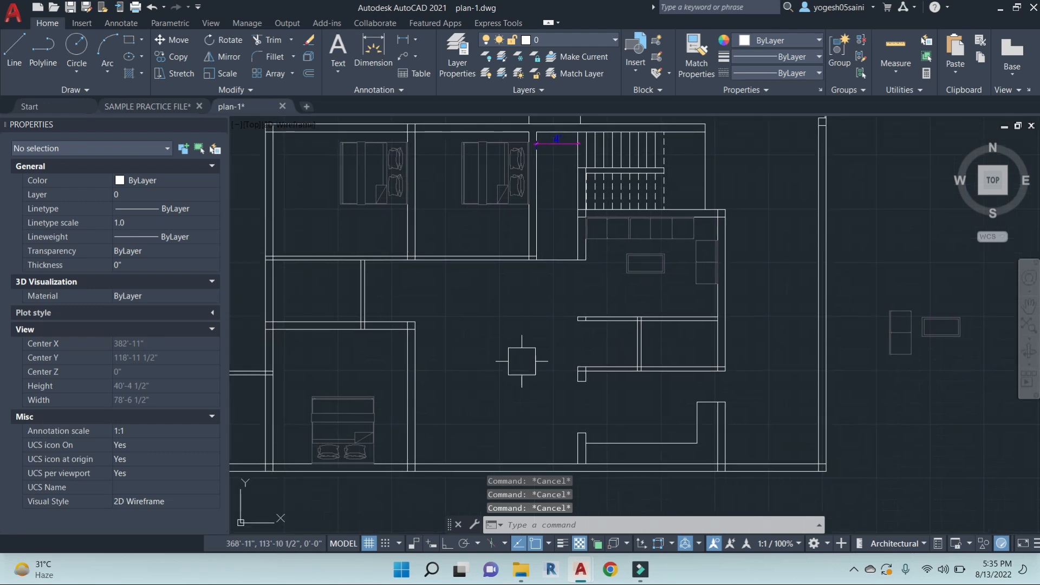
middle_drag(926, 358, 812, 345)
click(792, 371)
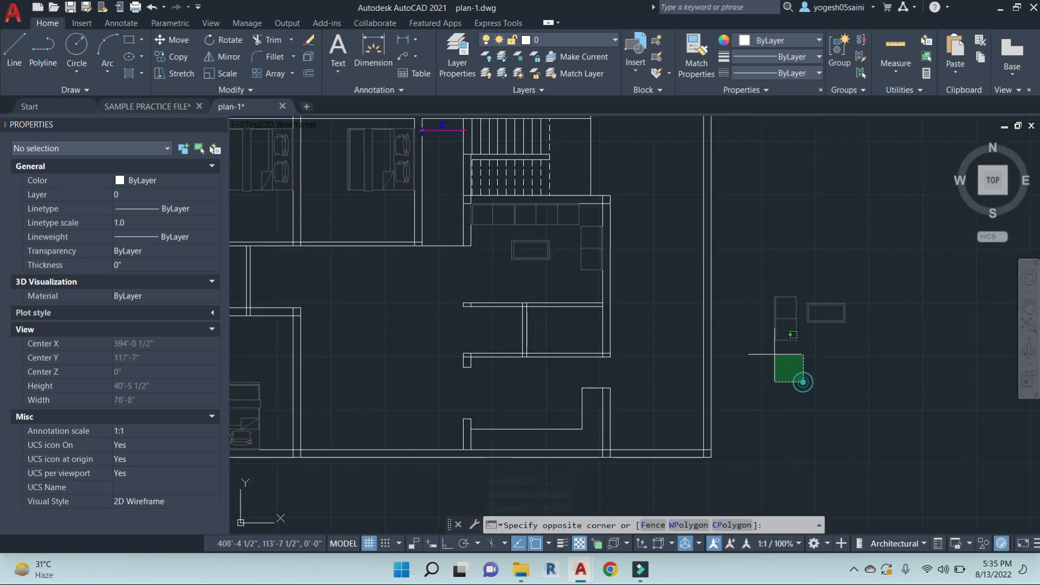
click(767, 281)
text(co)
key(Return)
click(796, 340)
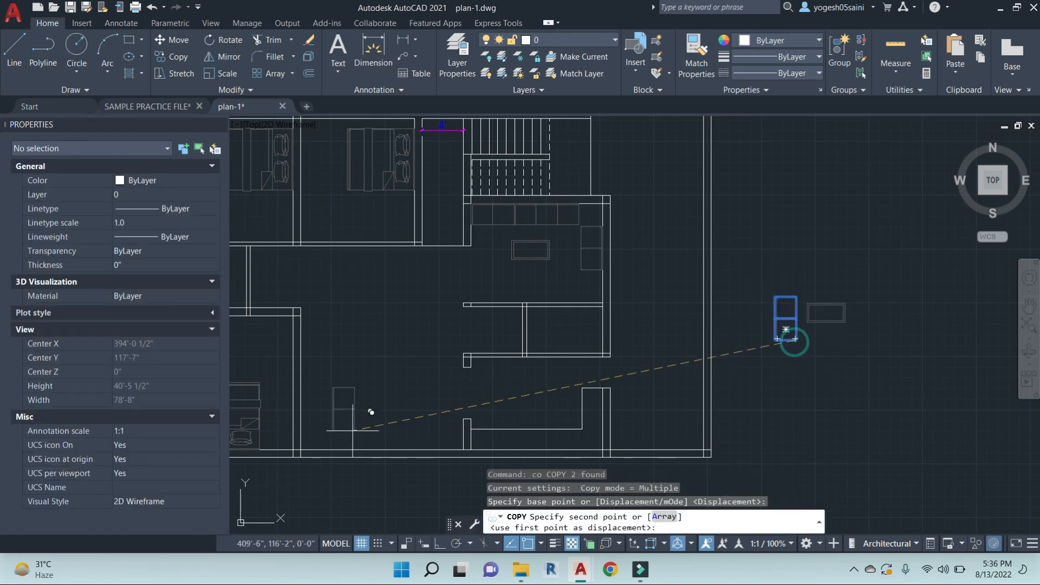
middle_drag(324, 432, 477, 367)
click(471, 319)
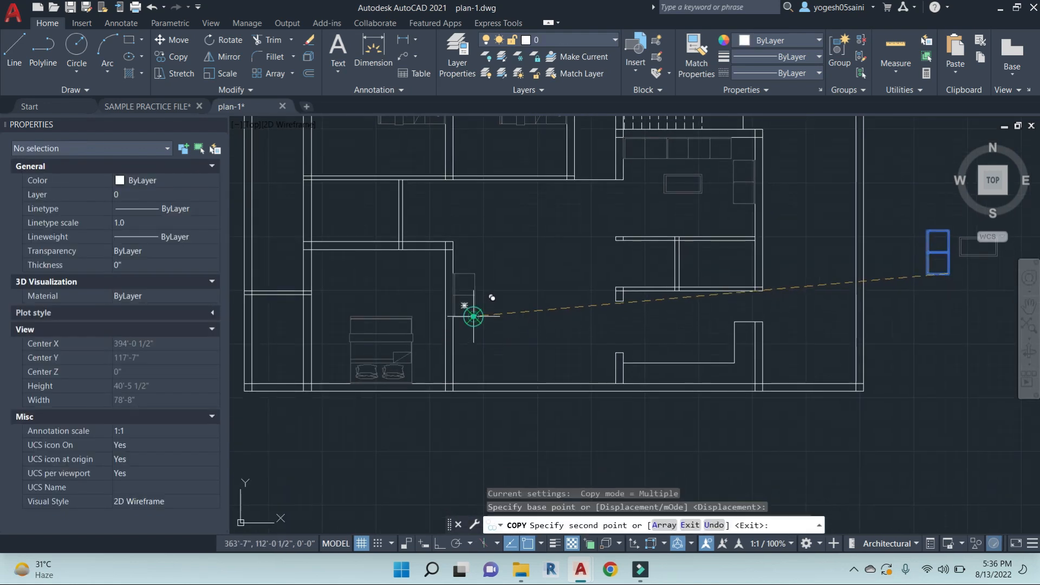
key(Escape)
Copy the hall's two-seat sofa directly below itself to form a vertical row of four seats
click(509, 344)
click(467, 256)
text(co)
key(Return)
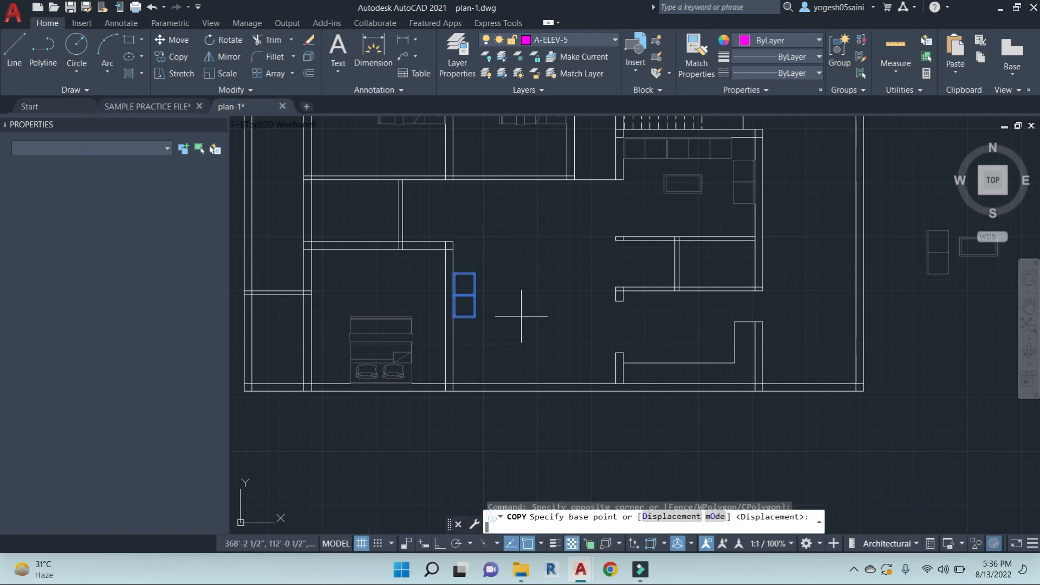
scroll(475, 324, up, 4)
click(475, 194)
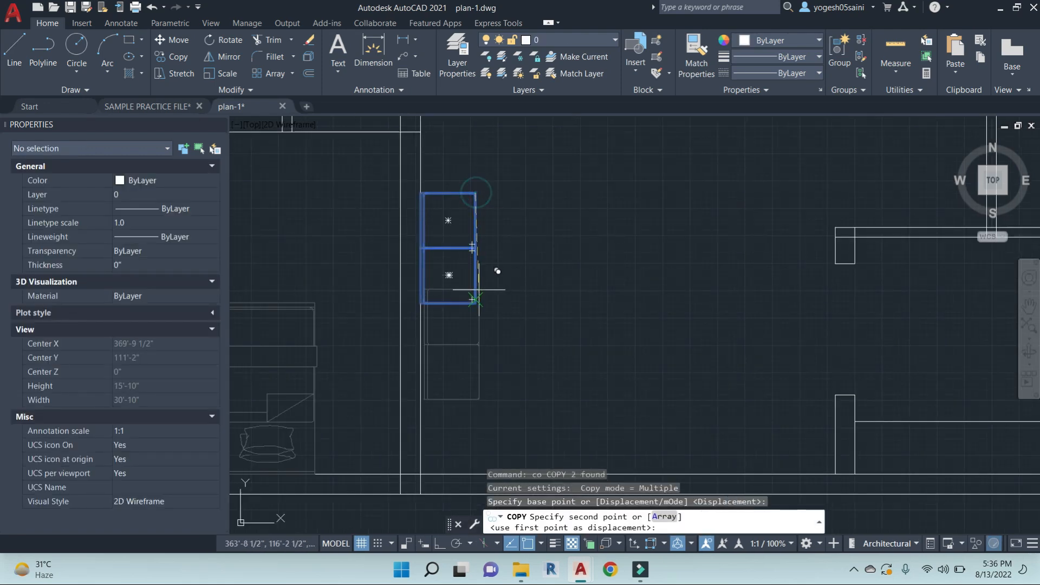
key(Escape)
key(Escape)
Move the lower two seats of the hall sofa into line with the upper two
scroll(461, 325, up, 4)
click(553, 392)
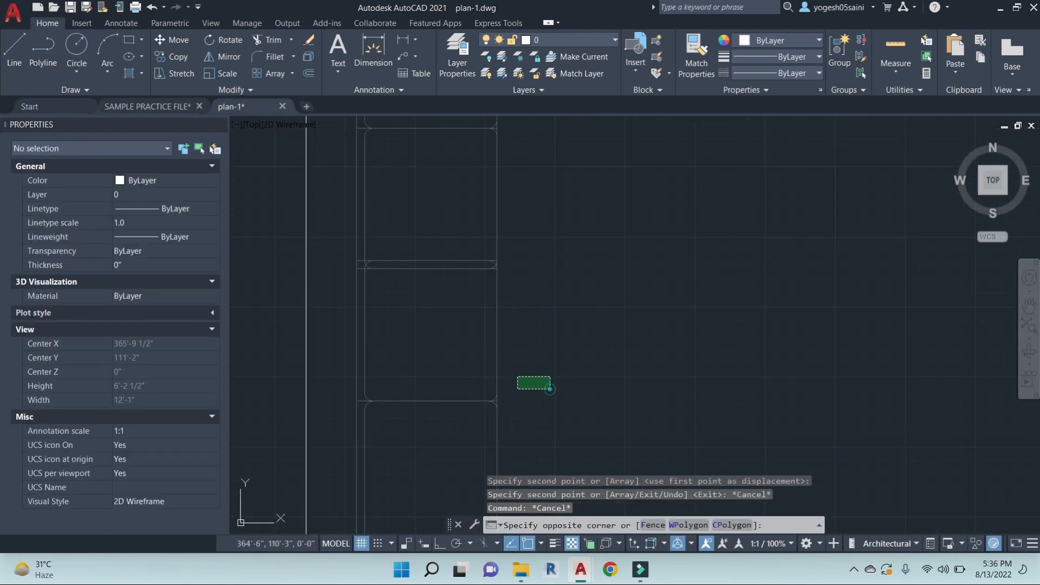
click(415, 353)
click(472, 428)
click(455, 401)
text(m)
key(Return)
scroll(398, 268, up, 2)
click(453, 257)
click(473, 260)
scroll(473, 298, down, 5)
scroll(515, 353, up, 2)
Copy the vertical four-seat sofa row horizontally to the right, into the middle of the hall
click(537, 364)
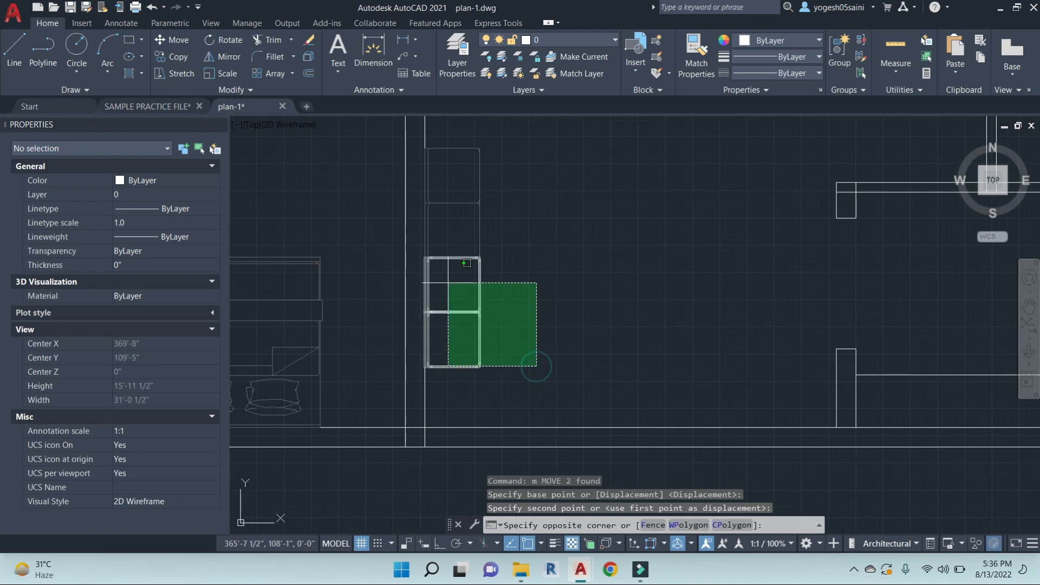
click(448, 283)
click(534, 271)
click(455, 162)
click(455, 162)
text(c)
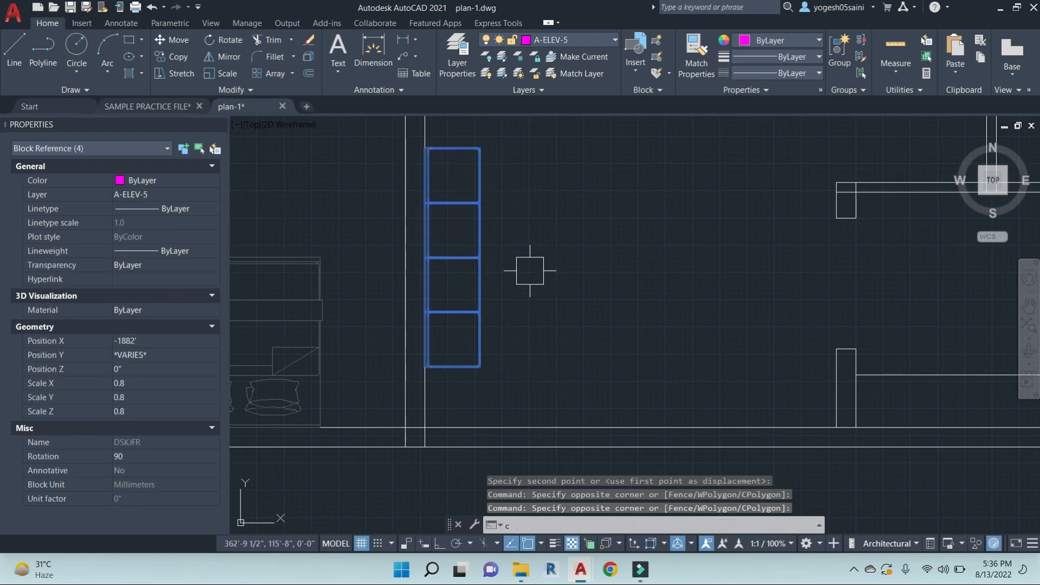
text(o)
key(Return)
click(675, 286)
click(848, 286)
key(Escape)
key(Escape)
Rotate the copied four-seat sofa row 90 degrees counterclockwise about its lower-right corner so it lies horizontally
click(720, 364)
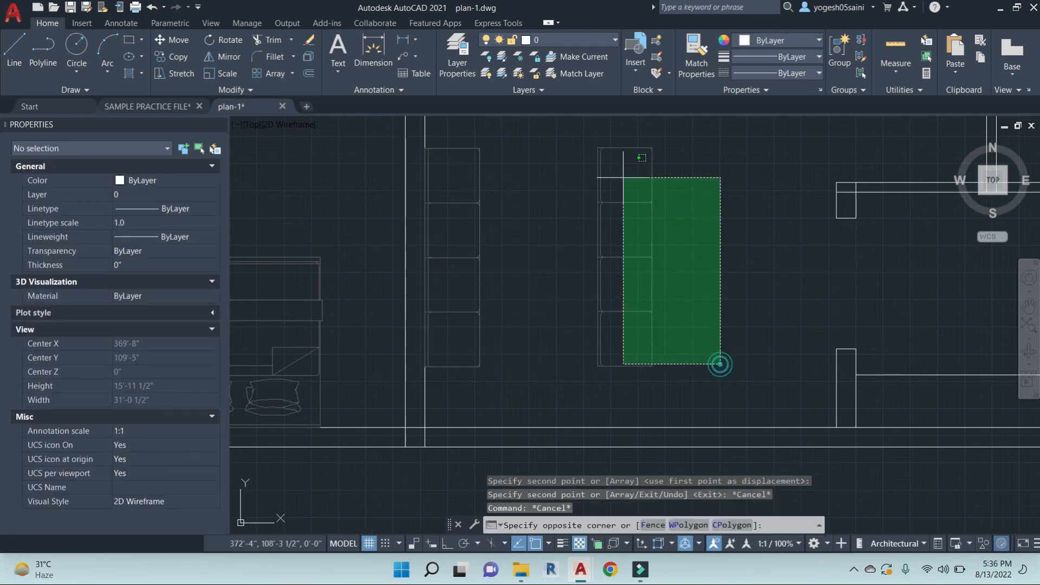
click(629, 214)
text(ro)
key(Return)
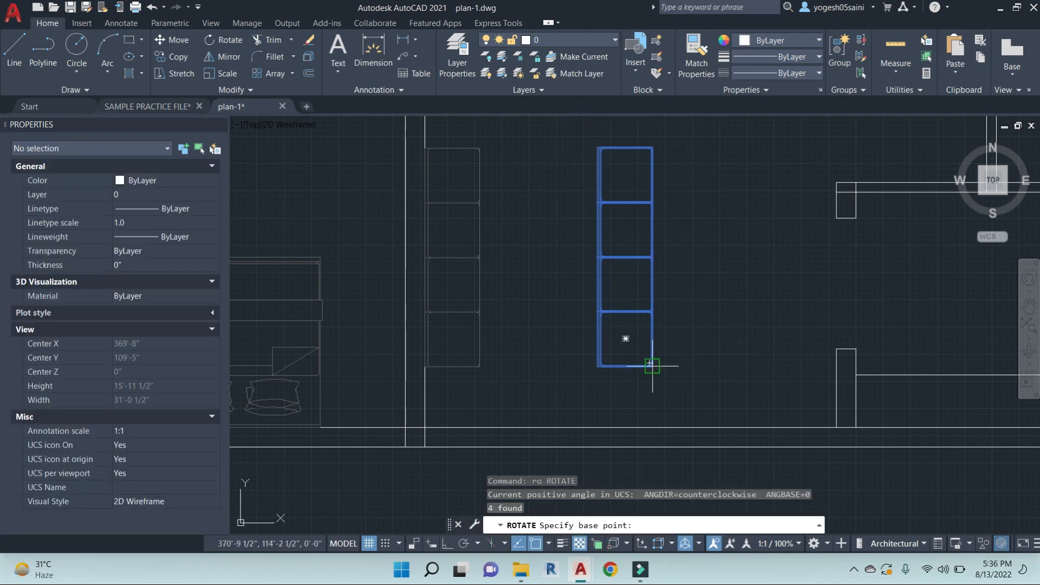
click(652, 365)
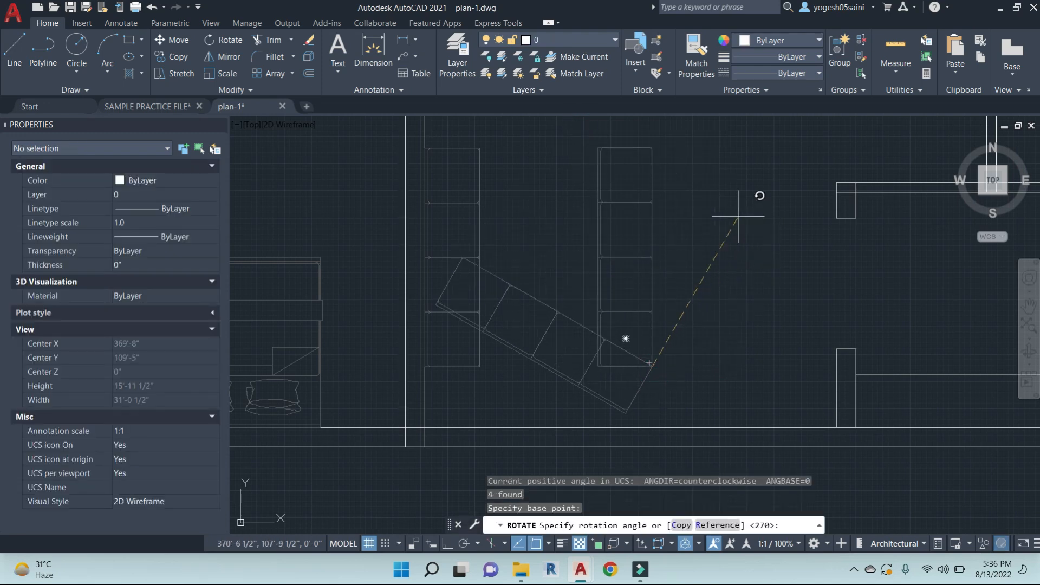
key(F8)
click(705, 201)
Move the horizontal four-seat row so its upper-left corner meets the lower-right corner of the vertical sofa row
click(712, 379)
click(461, 395)
text(m)
key(Return)
scroll(432, 381, up, 10)
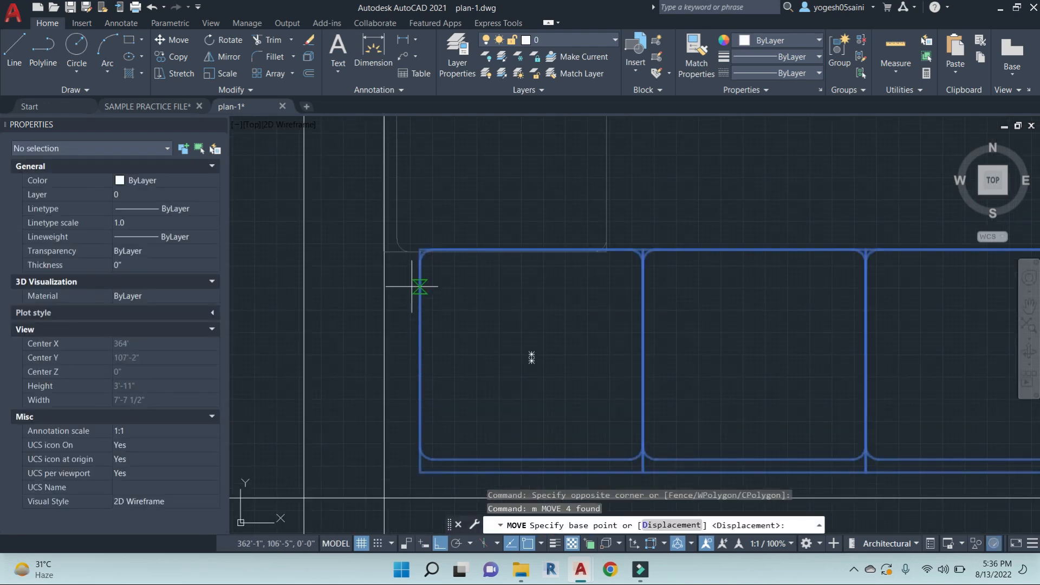
click(436, 244)
scroll(432, 241, down, 2)
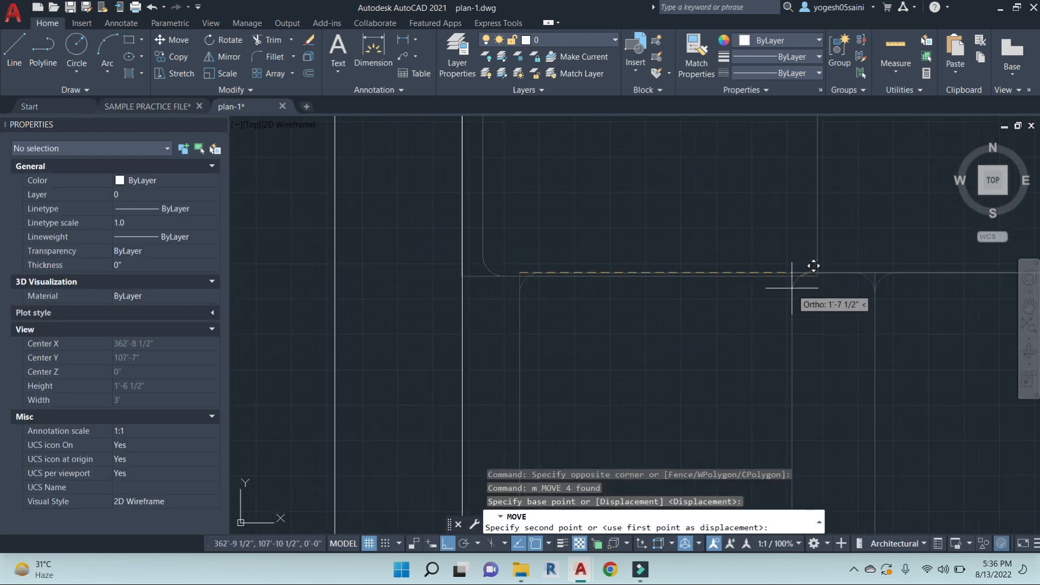
click(818, 277)
scroll(705, 342, down, 8)
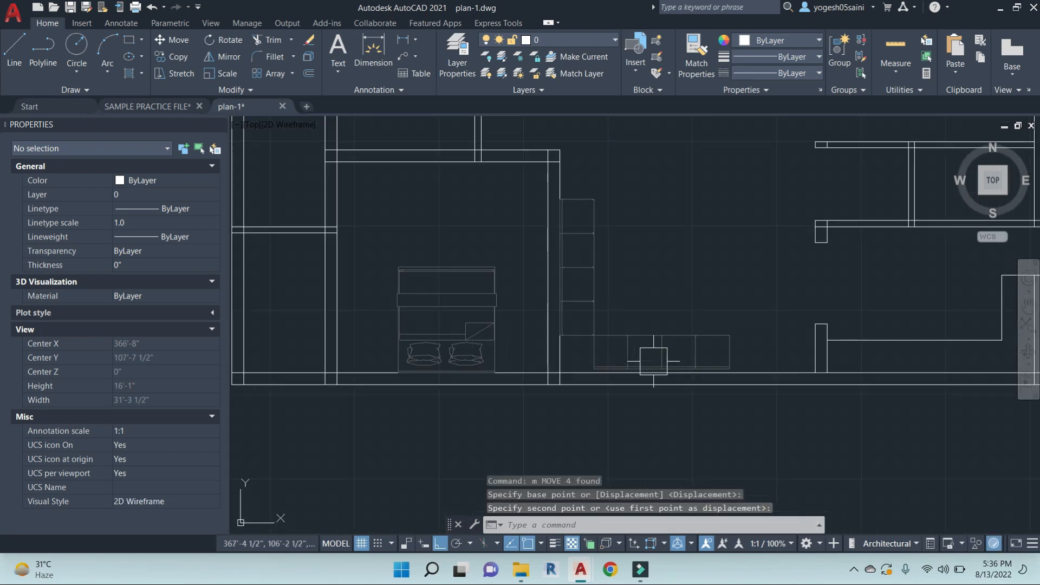
Move the horizontal sofa row straight down so its back rests against the hall's lower wall
click(671, 383)
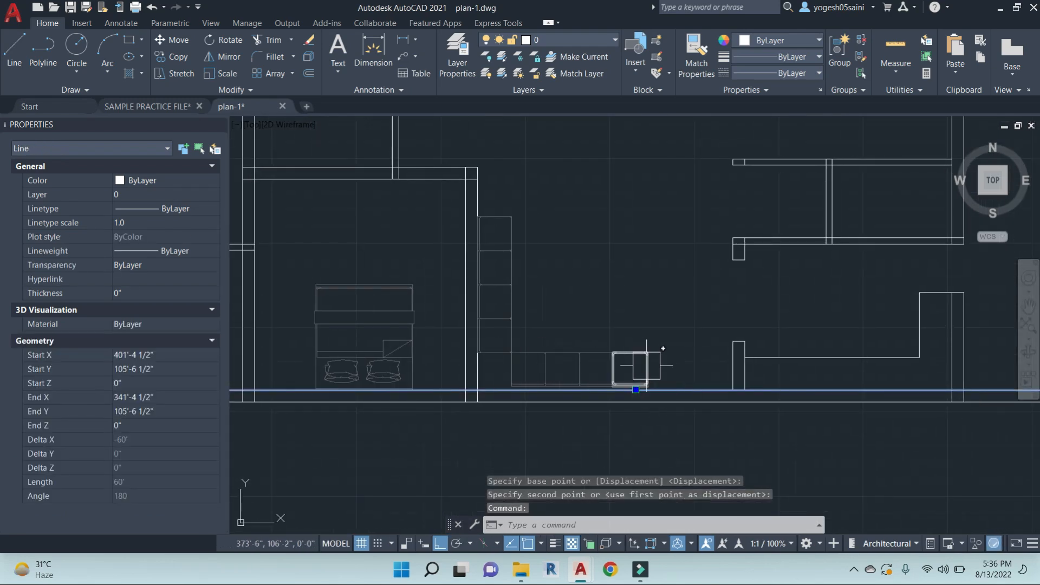
key(Escape)
scroll(646, 358, up, 5)
click(672, 344)
click(264, 325)
text(m)
key(Return)
scroll(298, 422, up, 4)
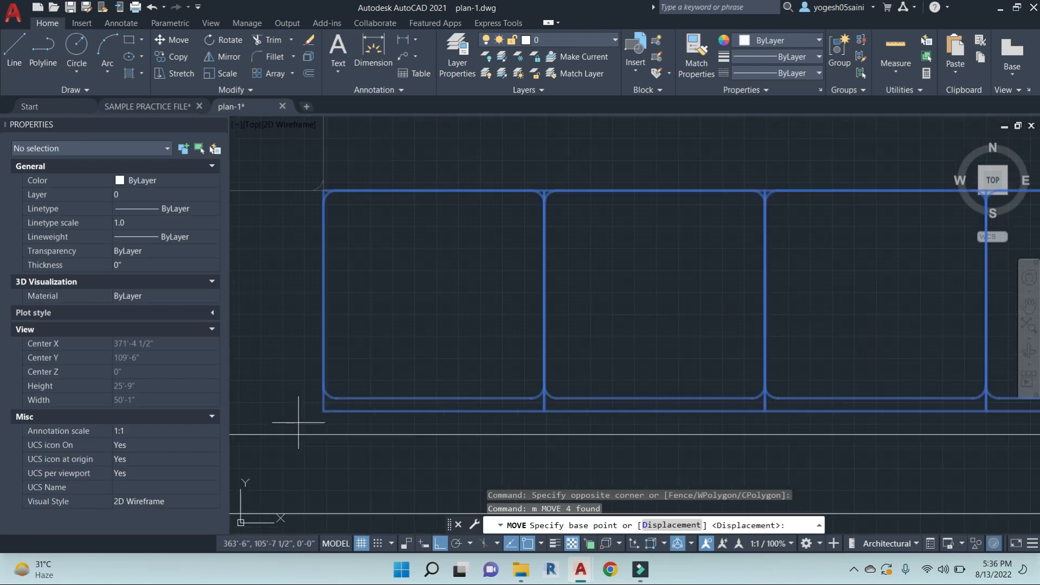
click(323, 411)
click(323, 434)
scroll(386, 343, down, 8)
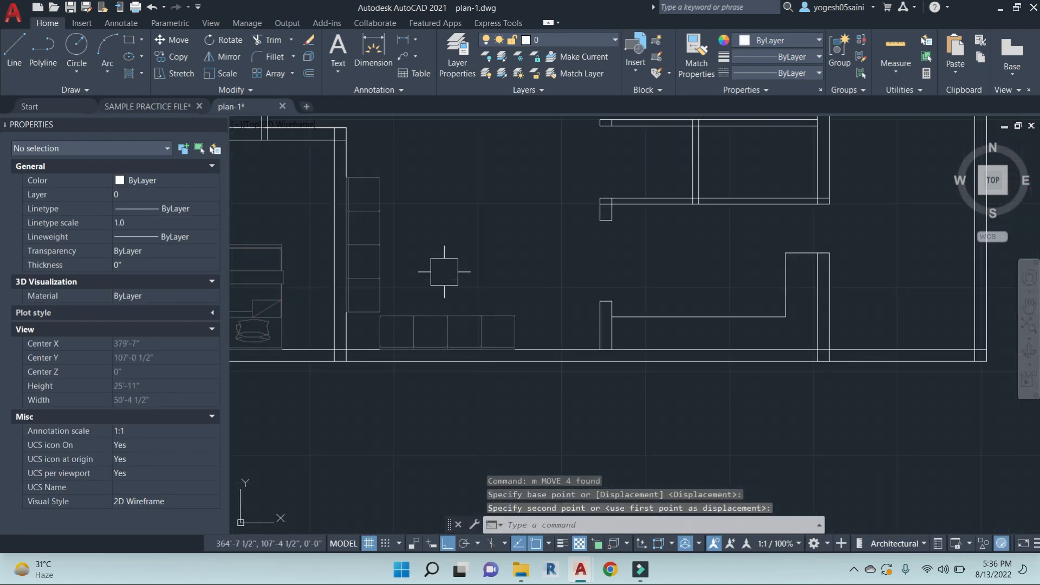
Copy the rectangular coffee table from outside the plan into the hall, in front of the L-shaped sofa arrangement
scroll(476, 259, down, 5)
scroll(599, 302, up, 8)
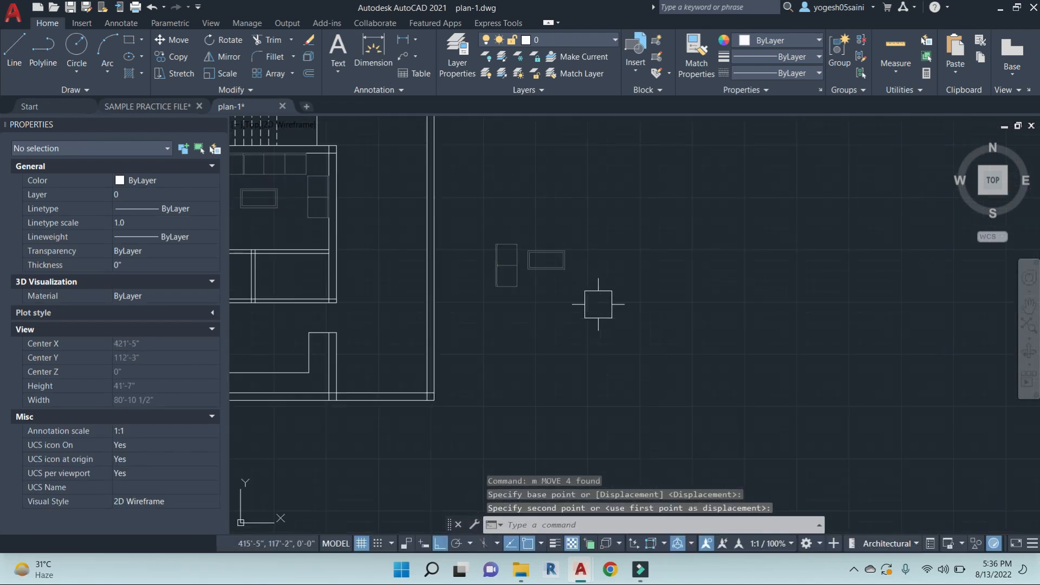
key(Escape)
click(611, 318)
click(559, 229)
text(co)
key(Return)
click(695, 289)
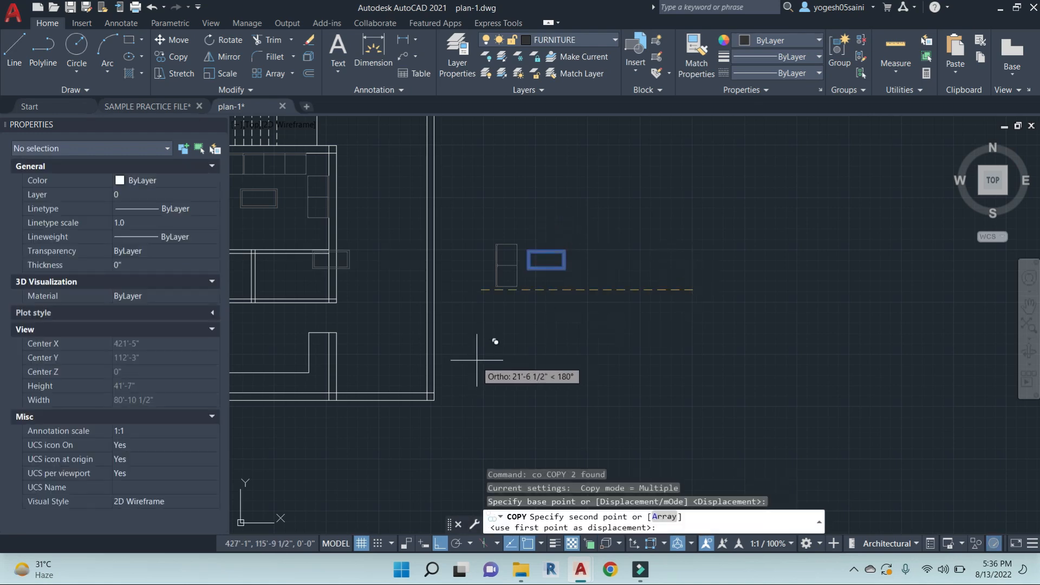
scroll(476, 346, down, 3)
scroll(667, 346, up, 6)
key(F8)
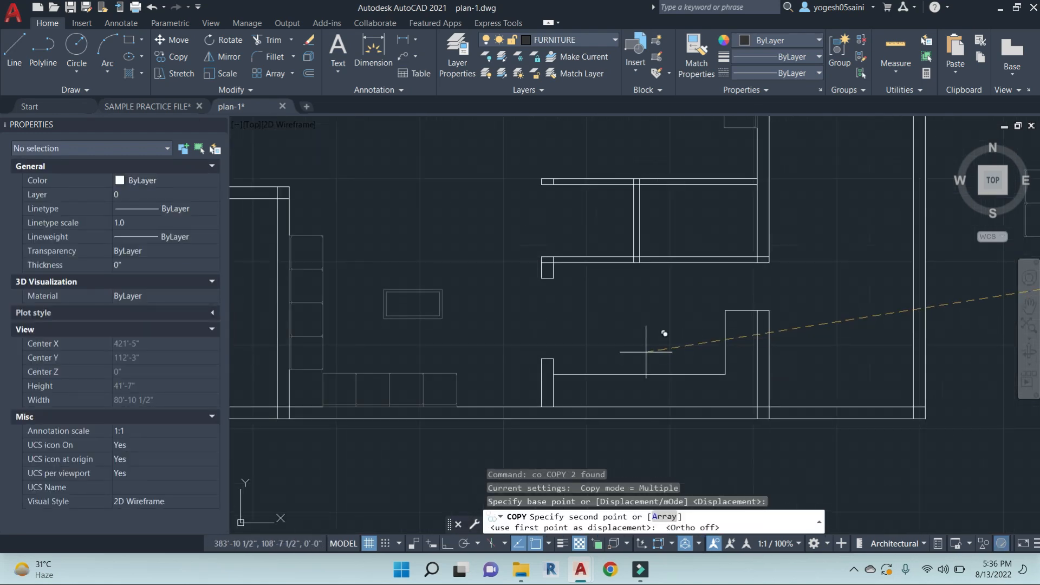
click(631, 363)
key(Escape)
Stretch the upper edge of the hall's coffee table vertically upward by 2' and save the drawing
text(s)
key(Return)
click(420, 299)
click(462, 332)
key(Return)
click(511, 312)
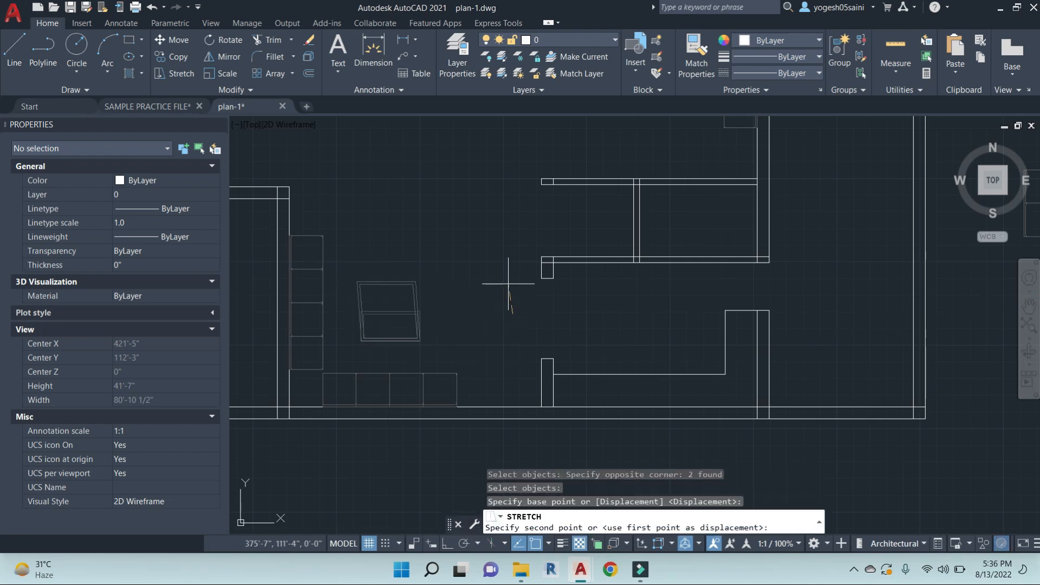
key(F8)
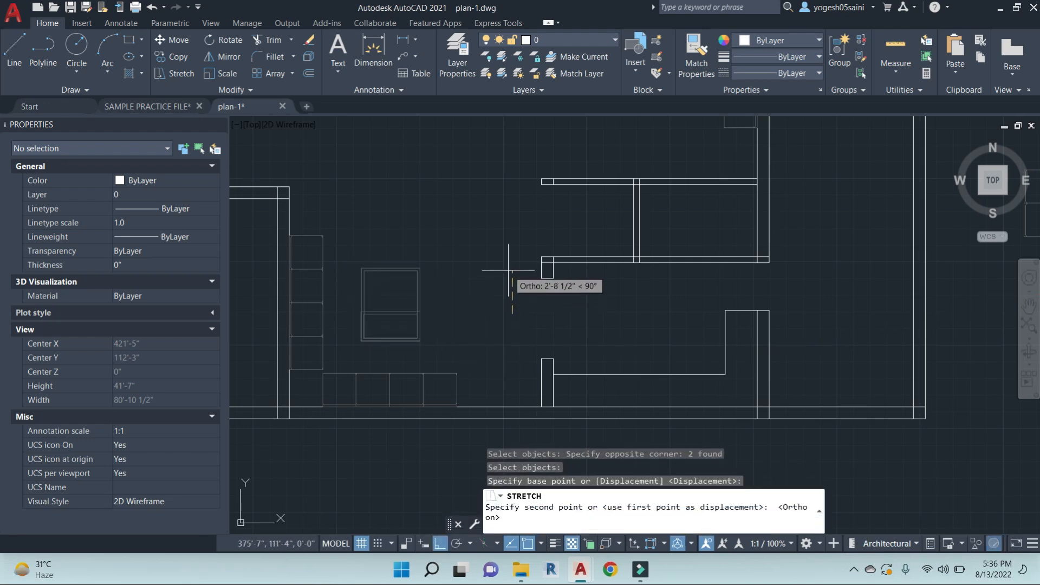
click(508, 269)
key(Escape)
key(Escape)
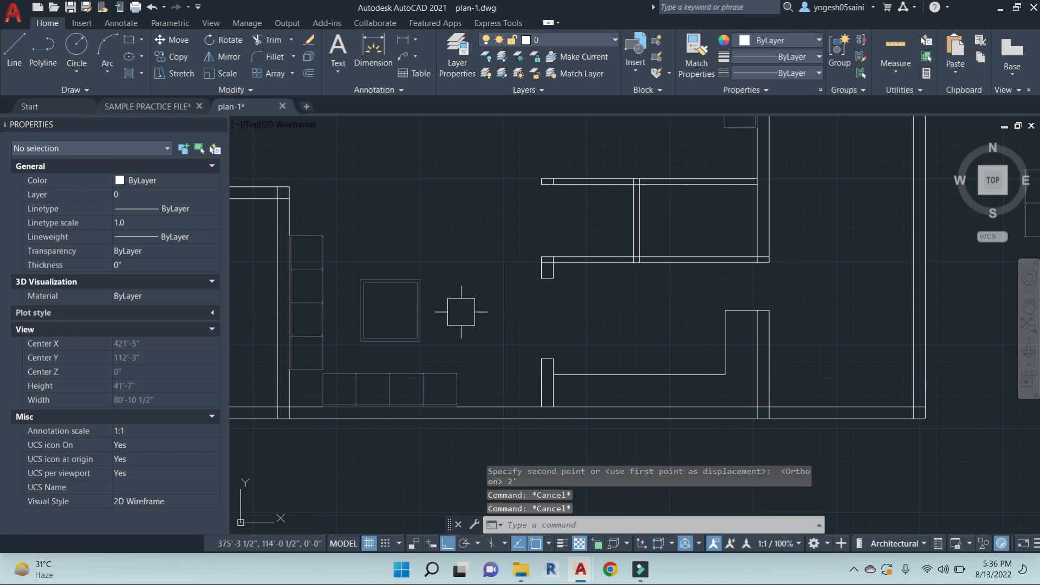
key(ctrl+s)
Copy the four-person dining table with its chairs from the existing ground floor plan into the hall, above the coffee table
scroll(453, 315, down, 2)
scroll(453, 315, down, 3)
scroll(456, 302, up, 5)
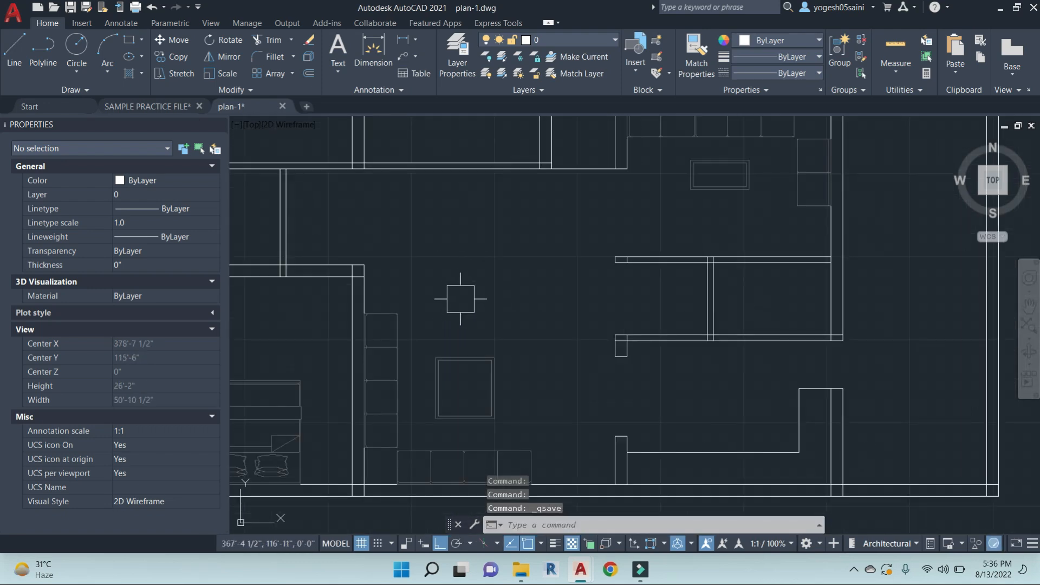
scroll(483, 268, down, 6)
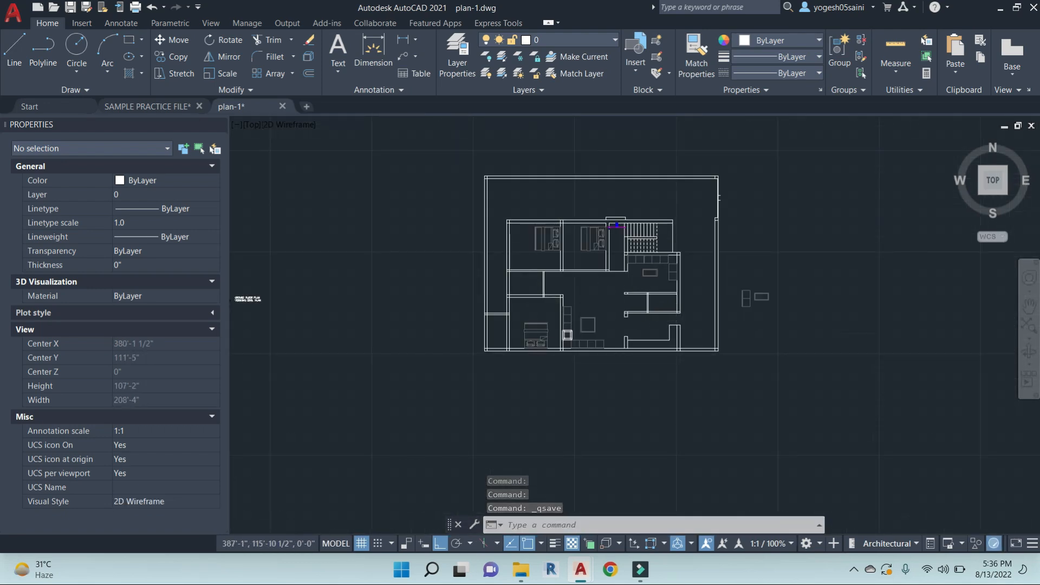
scroll(536, 330, up, 5)
scroll(599, 274, up, 8)
click(657, 320)
click(341, 169)
text(co)
key(space)
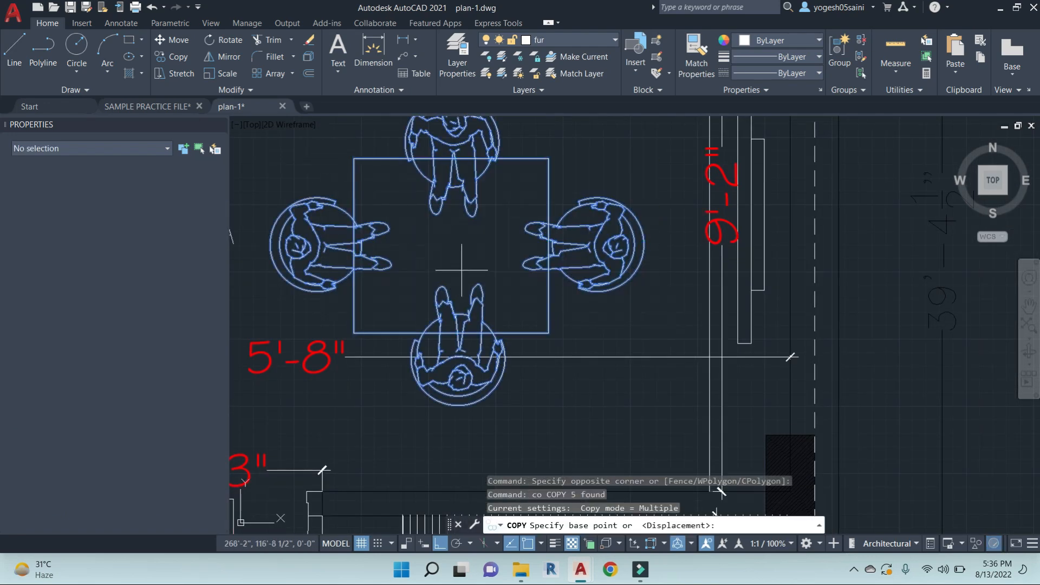
click(460, 272)
scroll(636, 272, down, 7)
middle_drag(903, 289, 395, 307)
scroll(768, 292, down, 2)
middle_drag(1007, 291, 636, 275)
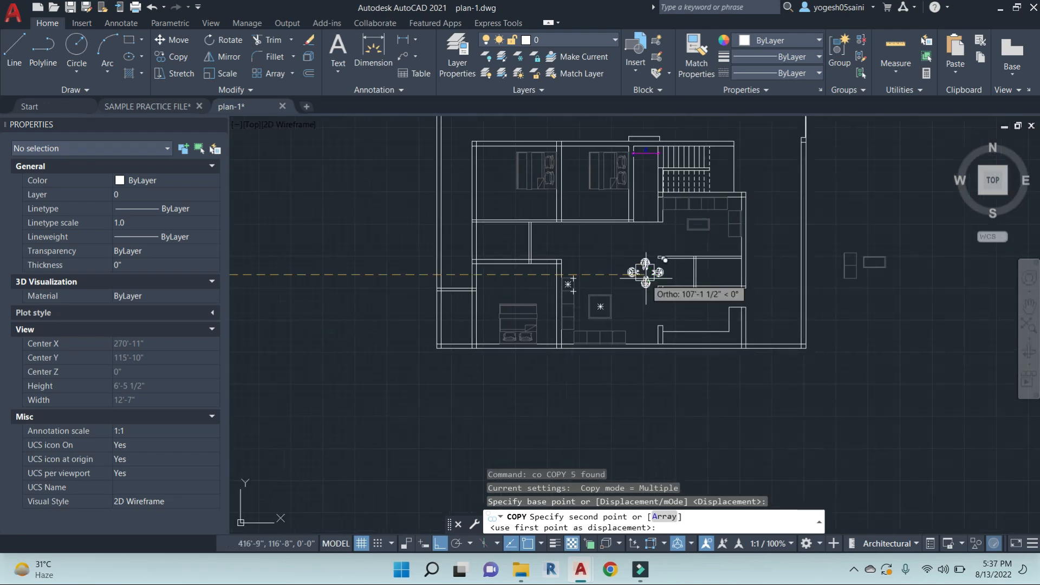
scroll(645, 275, up, 4)
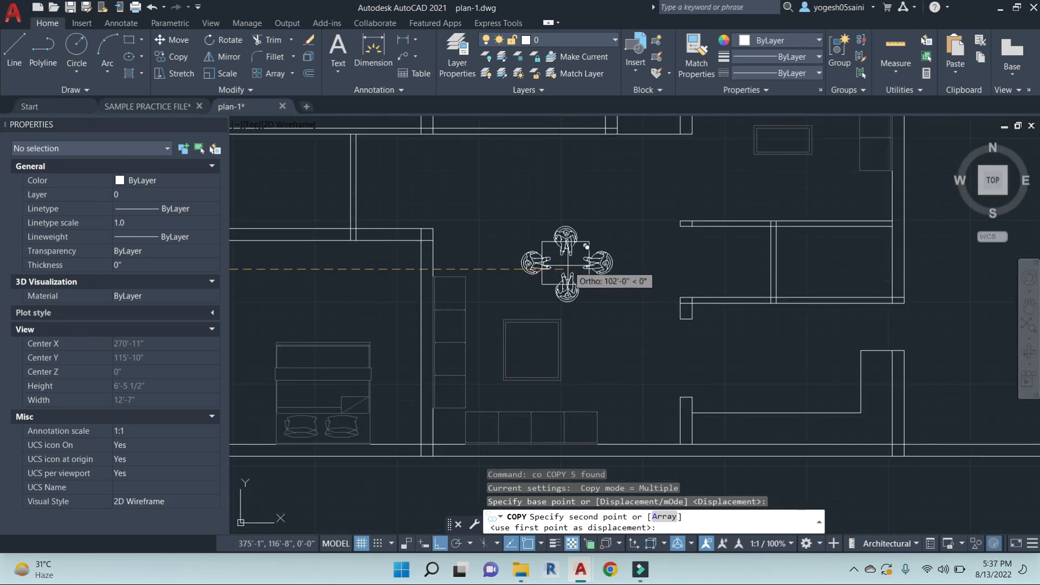
click(566, 268)
key(Escape)
key(Escape)
key(Escape)
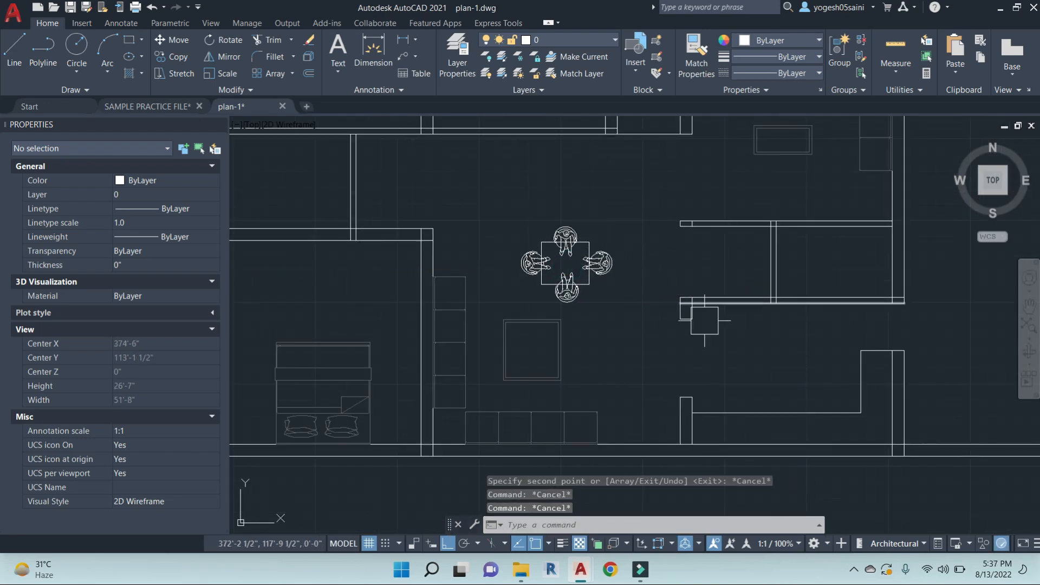
middle_drag(776, 338, 706, 347)
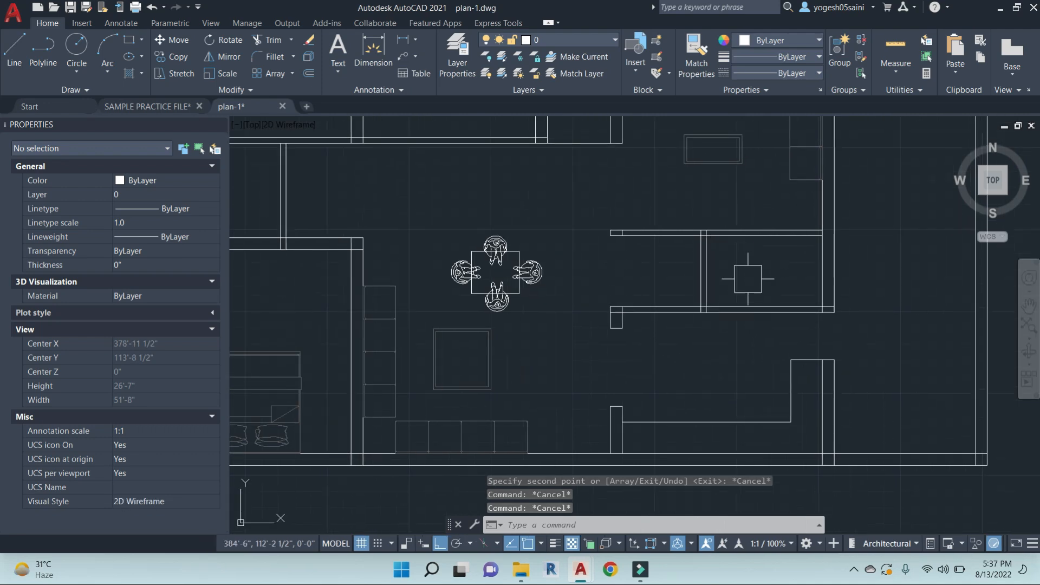
scroll(645, 278, down, 4)
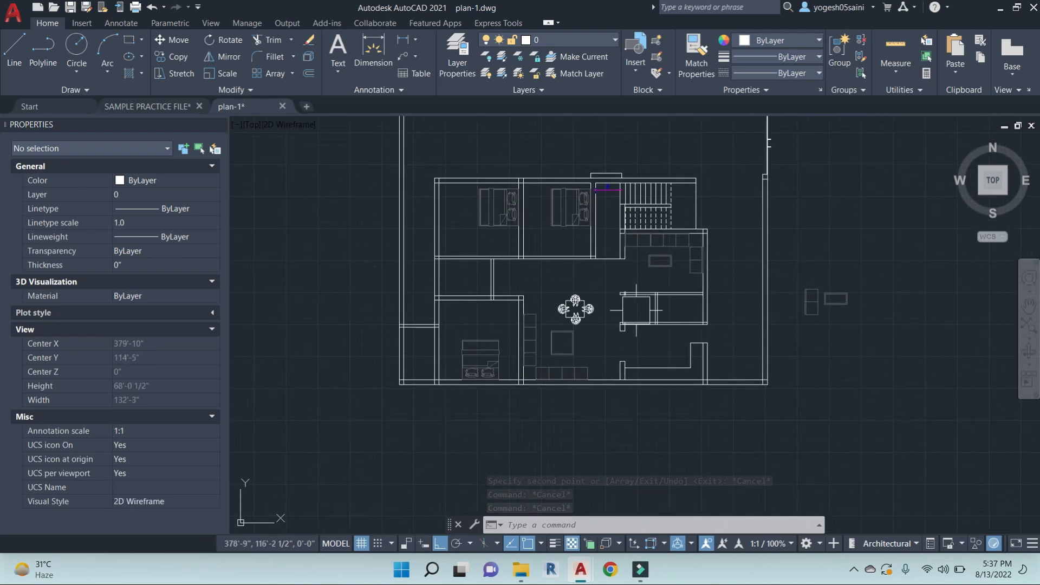
scroll(669, 202, up, 2)
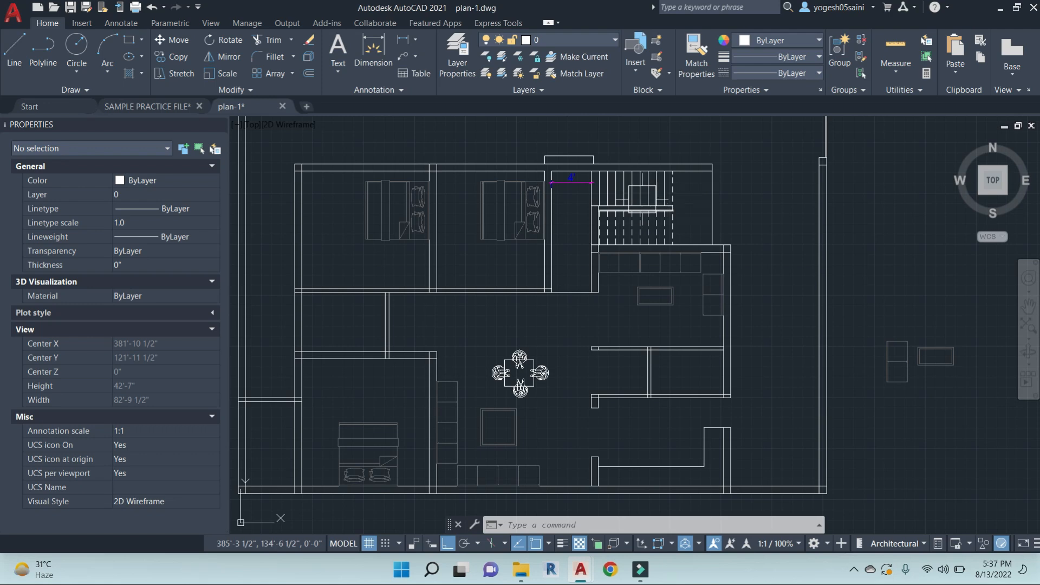
middle_drag(703, 205, 619, 299)
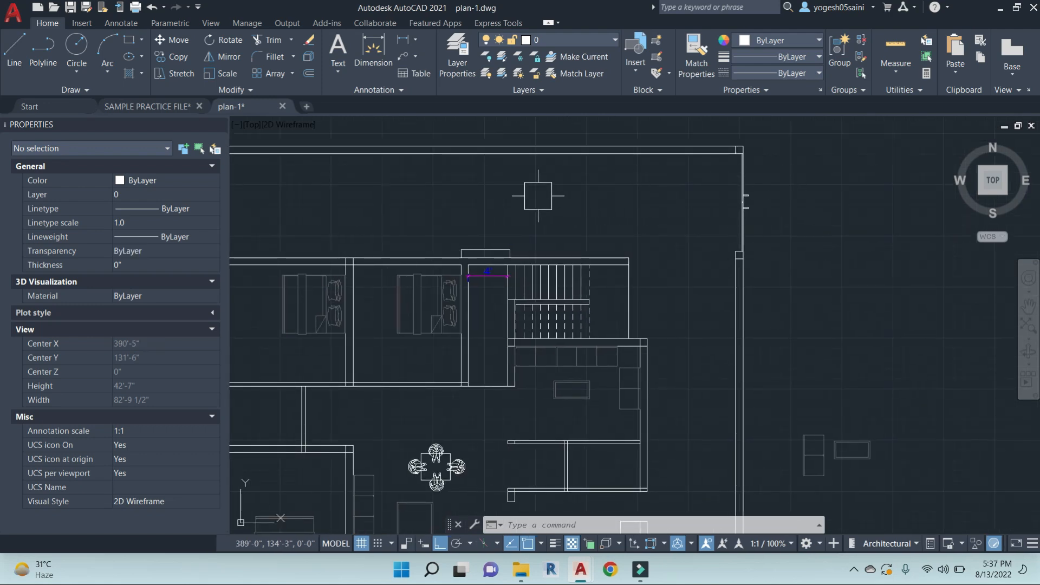
scroll(540, 196, down, 2)
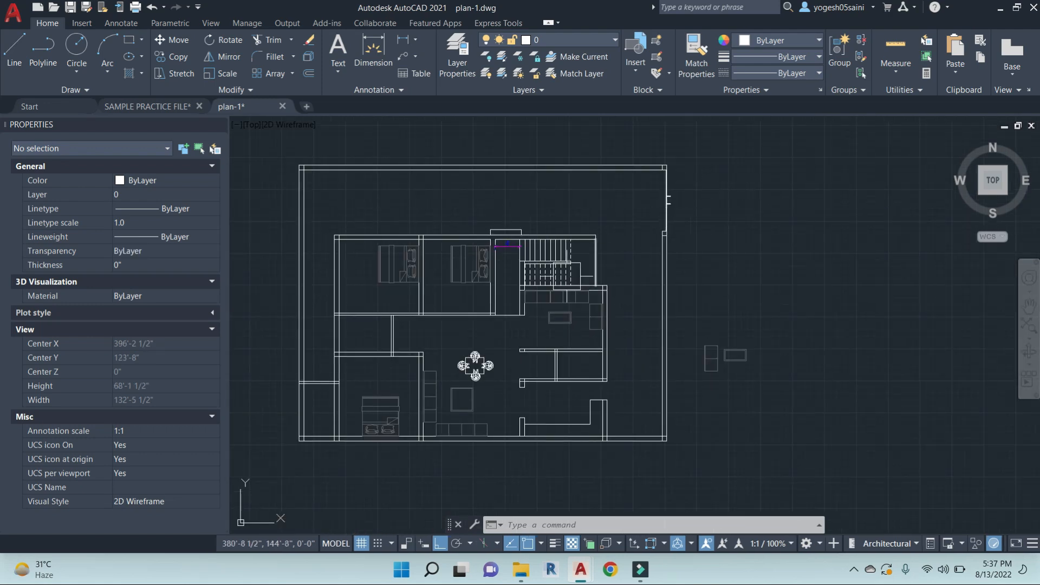
middle_drag(397, 372, 454, 340)
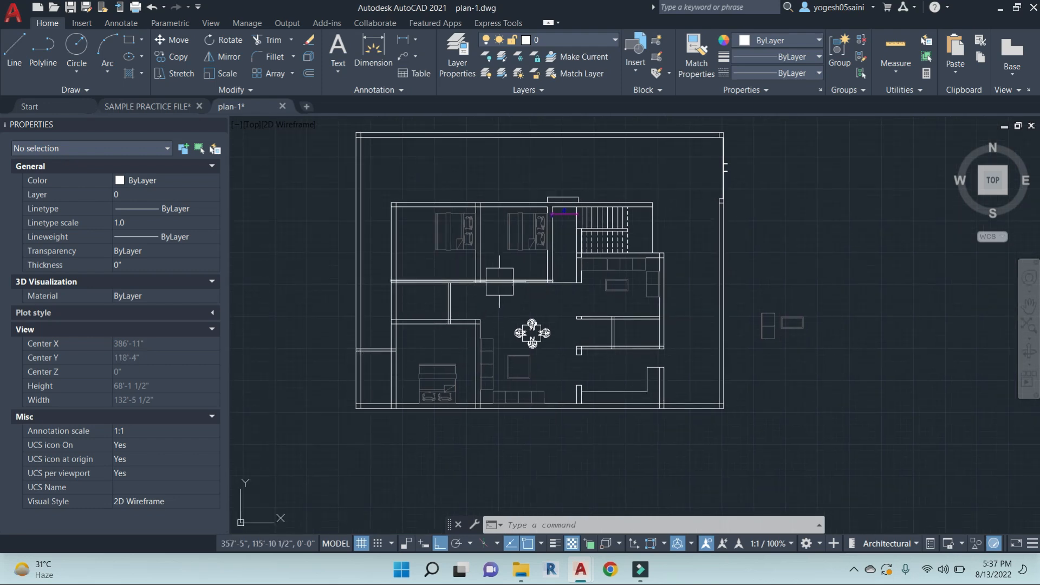
click(870, 386)
key(Escape)
key(Escape)
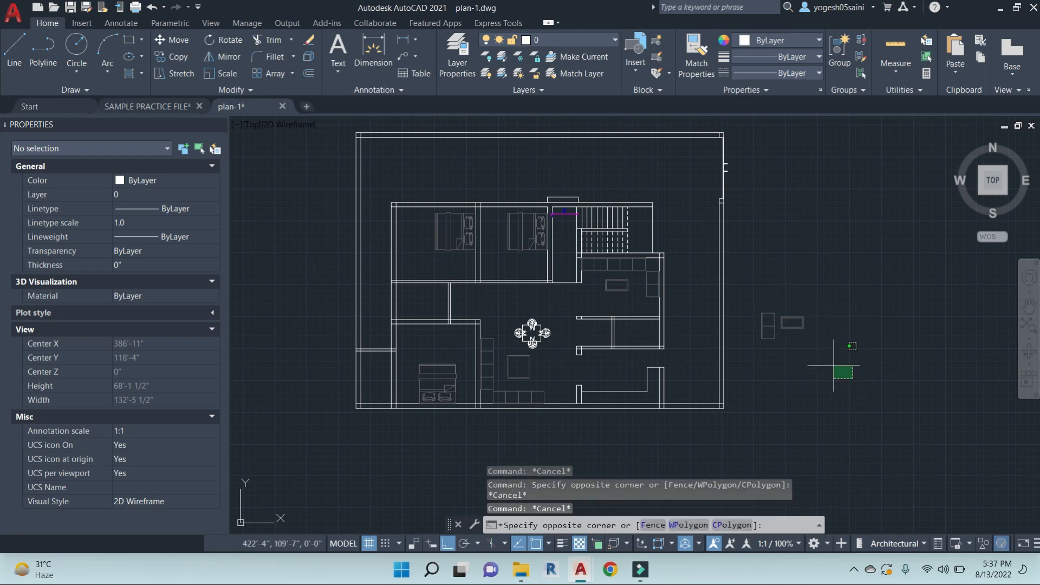
click(852, 379)
click(759, 281)
key(space)
text(e)
key(Escape)
Add a vertical linear dimension to the plot boundary's outer left wall line, placed just outside the plan
text(dli)
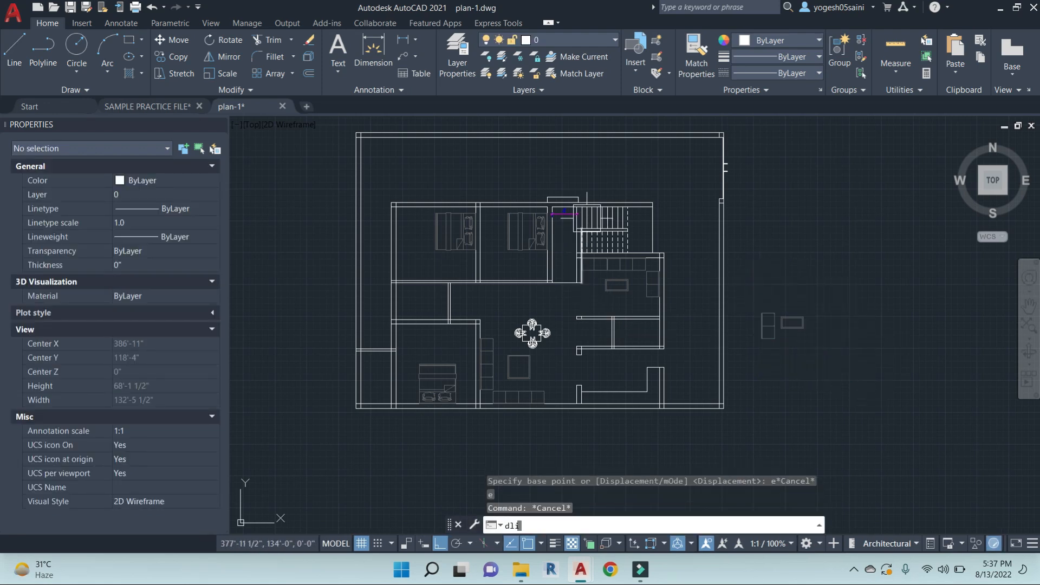
key(Return)
key(Return)
click(356, 235)
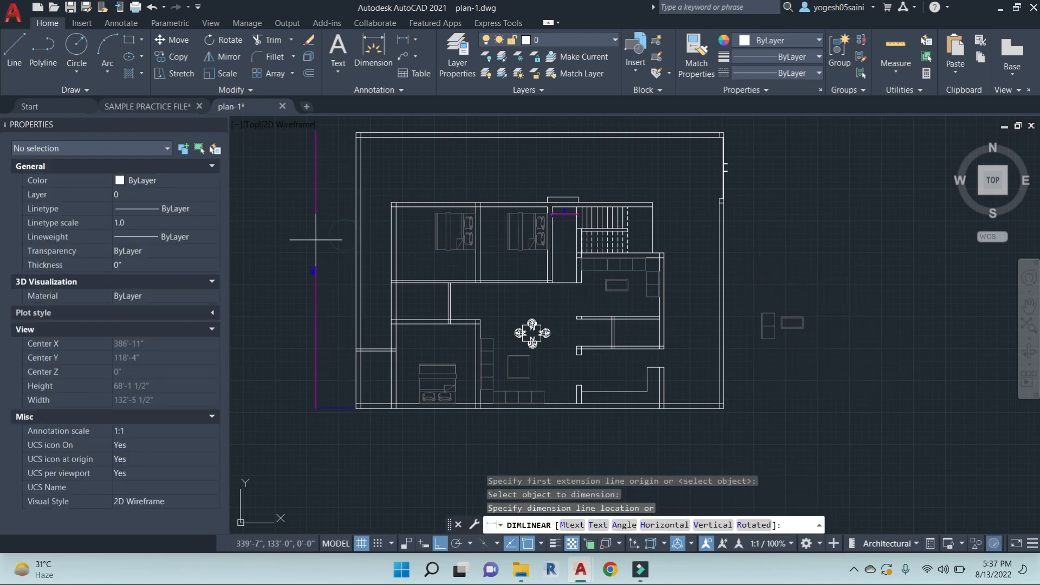
click(337, 216)
Add a horizontal linear dimension to the plot boundary's outer upper wall line, placed just above the plan
scroll(464, 213, up, 4)
key(Return)
key(Return)
click(465, 211)
click(472, 186)
scroll(352, 194, down, 4)
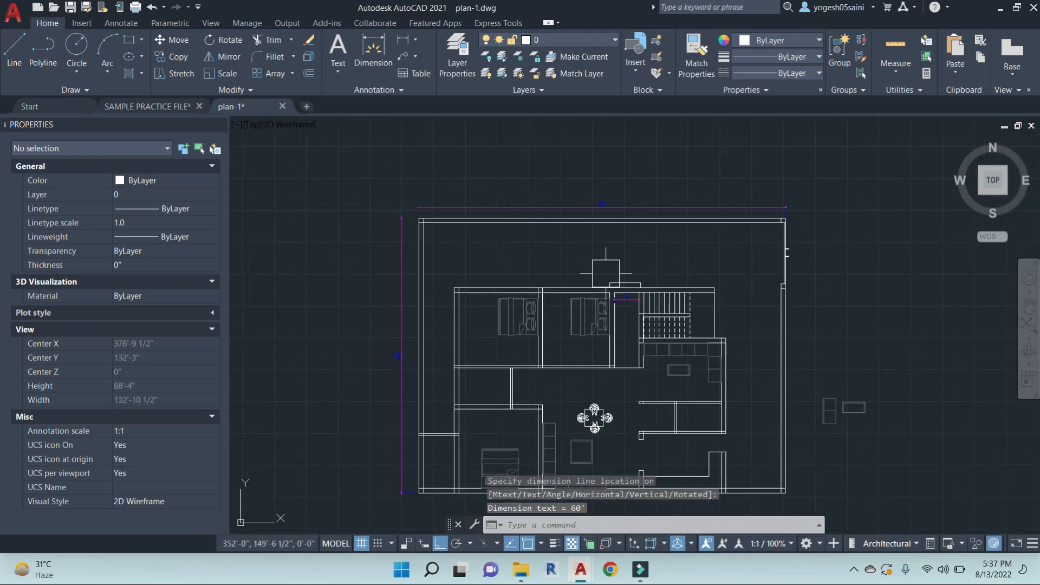
mouse_move(662, 240)
middle_down()
mouse_move(620, 228)
mouse_move(680, 175)
middle_up()
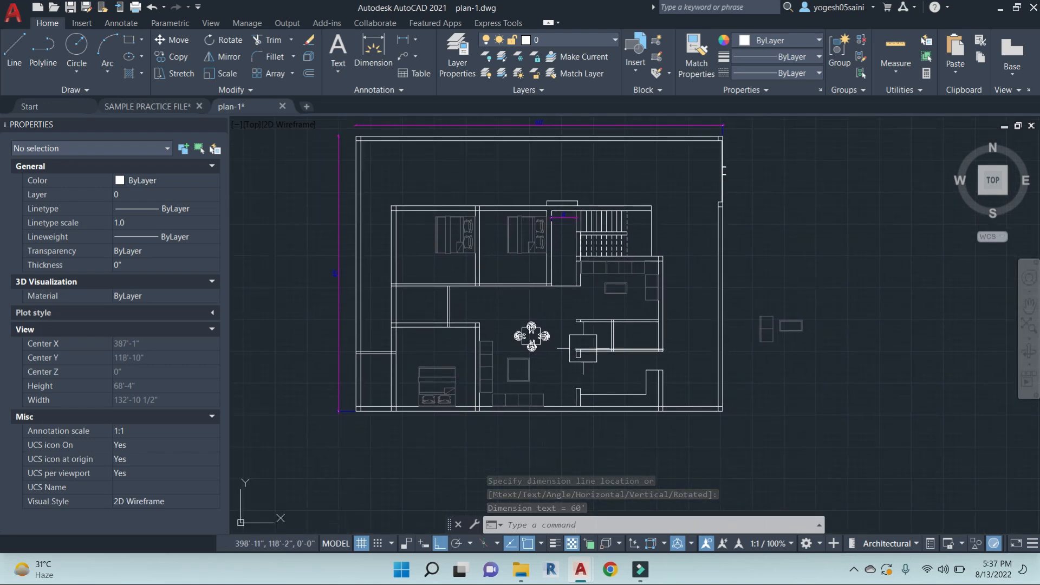
Dimension the upper-left bedroom's vertical inner length, placing the dimension line near its left wall
scroll(542, 321, down, 4)
scroll(485, 300, up, 6)
text(dli)
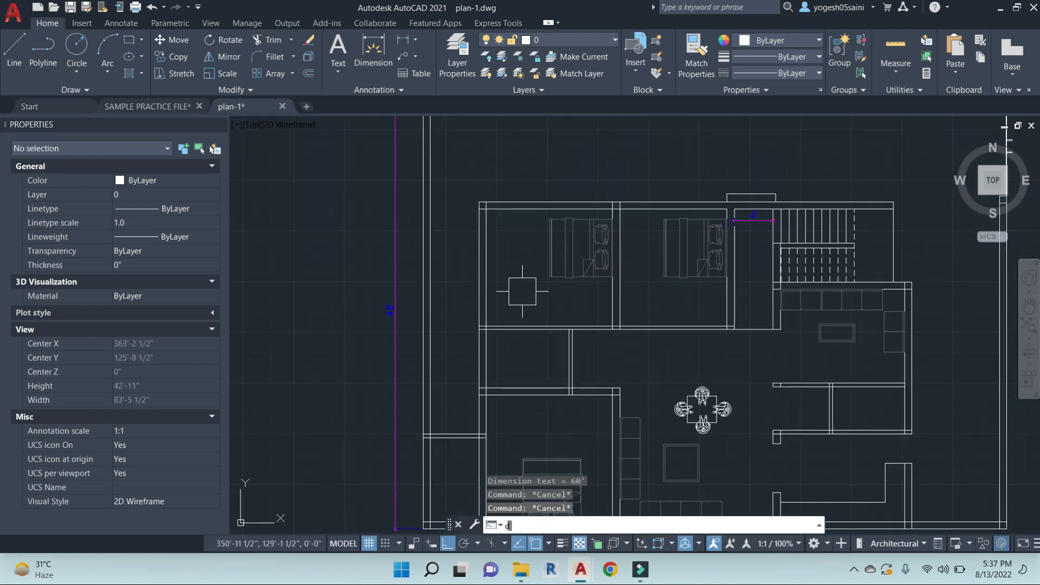
key(Return)
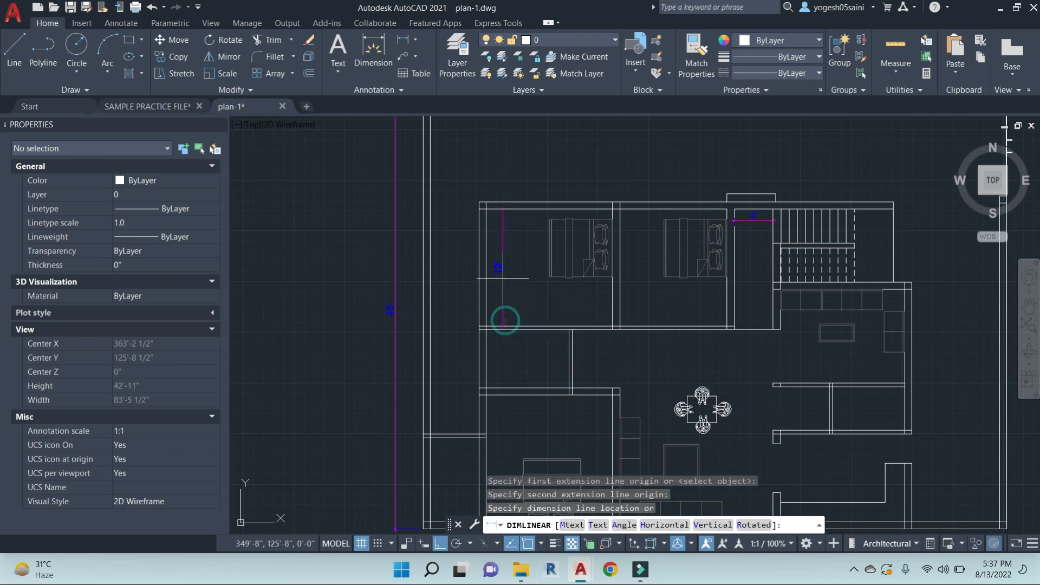
Dimension the upper-left bedroom's inner width, placing the dimension line just above its lower wall
scroll(495, 309, up, 6)
key(Return)
click(485, 314)
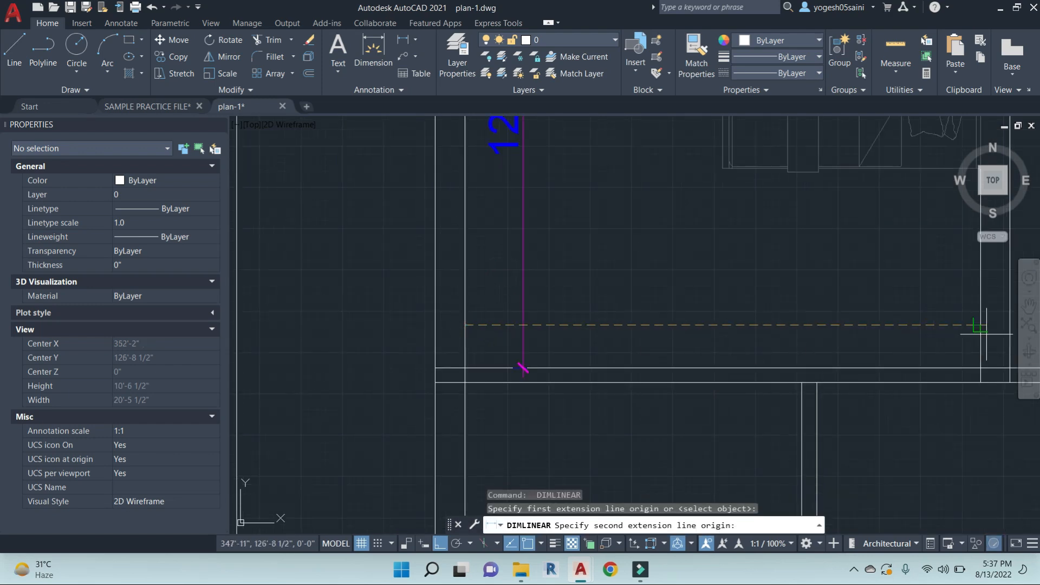
click(825, 319)
scroll(794, 349, down, 2)
middle_drag(720, 408, 680, 290)
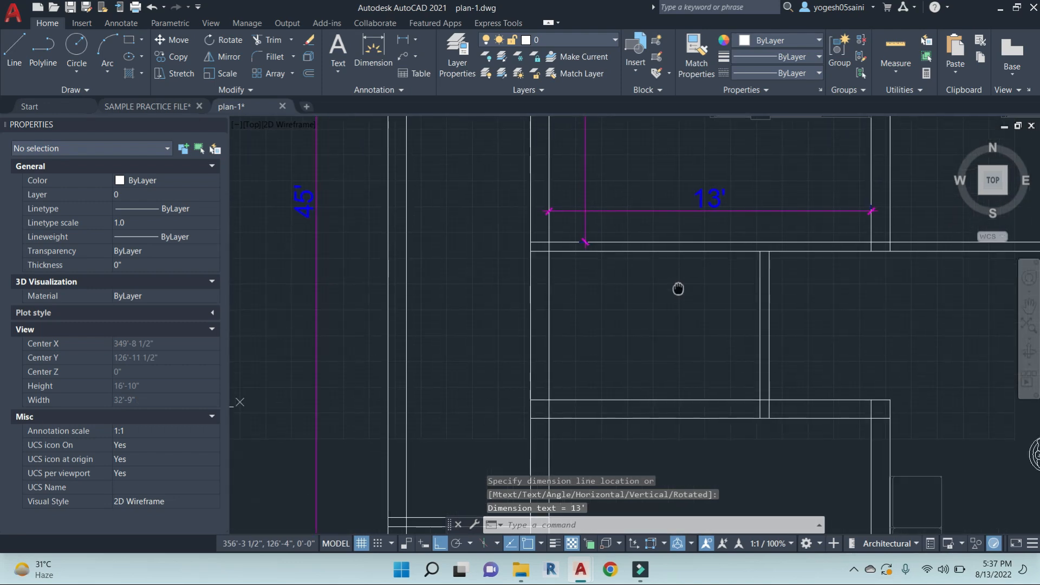
Dimension the vertical inner lengths of the small room below the upper-left bedroom and of the lower-left bedroom, near their left walls
key(Return)
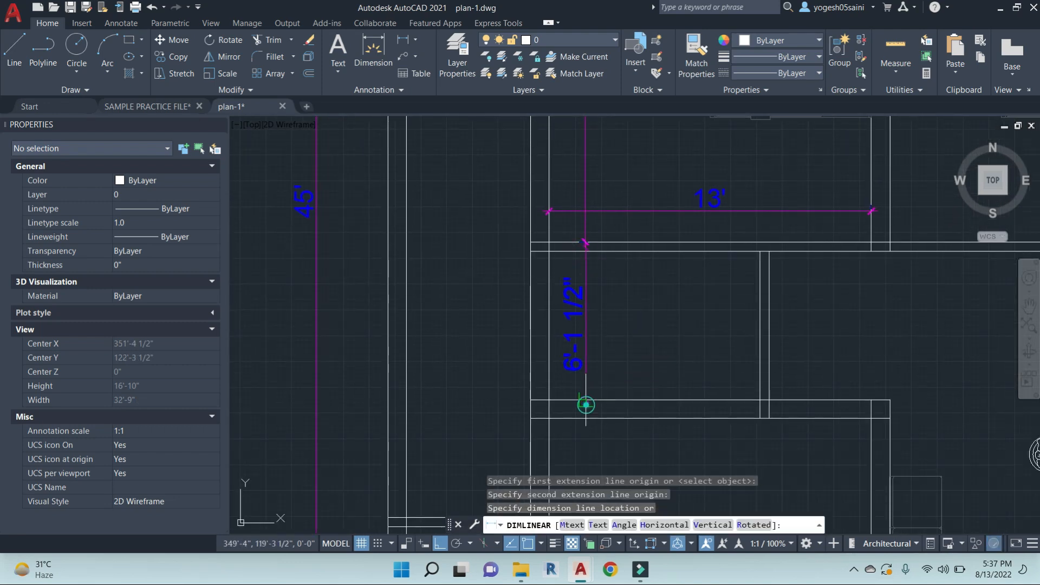
middle_drag(623, 370, 631, 208)
click(595, 256)
mouse_move(613, 383)
middle_down()
mouse_move(617, 185)
mouse_move(603, 343)
middle_up()
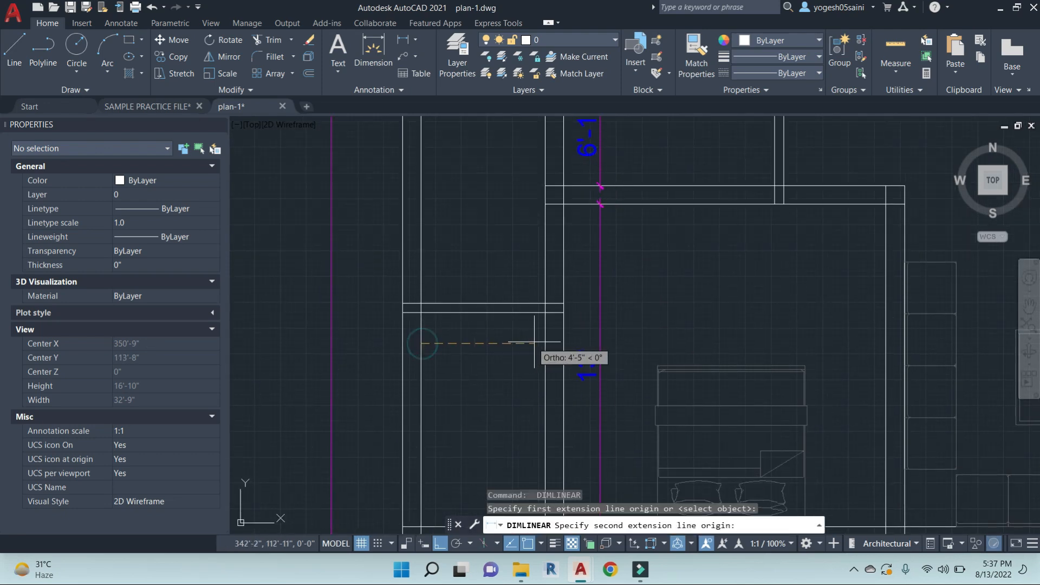
Dimension the inner width and vertical length of the narrow room left of the lower-left bedroom
click(448, 312)
middle_drag(450, 417, 451, 309)
click(447, 420)
Dimension the vertical inner length and inner width of the lower-right kitchen with the L-shaped counter
scroll(444, 406, down, 4)
click(685, 240)
click(638, 242)
click(591, 243)
click(591, 465)
click(586, 423)
click(544, 268)
click(858, 317)
click(775, 280)
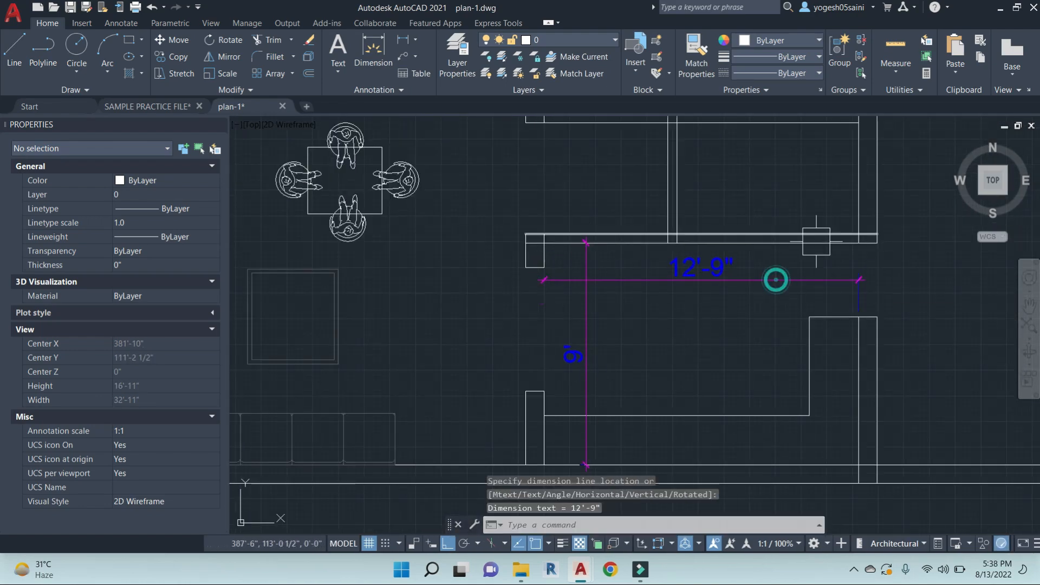
Dimension the inner lengths and widths of the two small rooms directly above the kitchen
middle_drag(775, 280, 736, 374)
click(803, 285)
click(726, 246)
key(Return)
click(505, 327)
click(629, 327)
scroll(578, 299, down, 2)
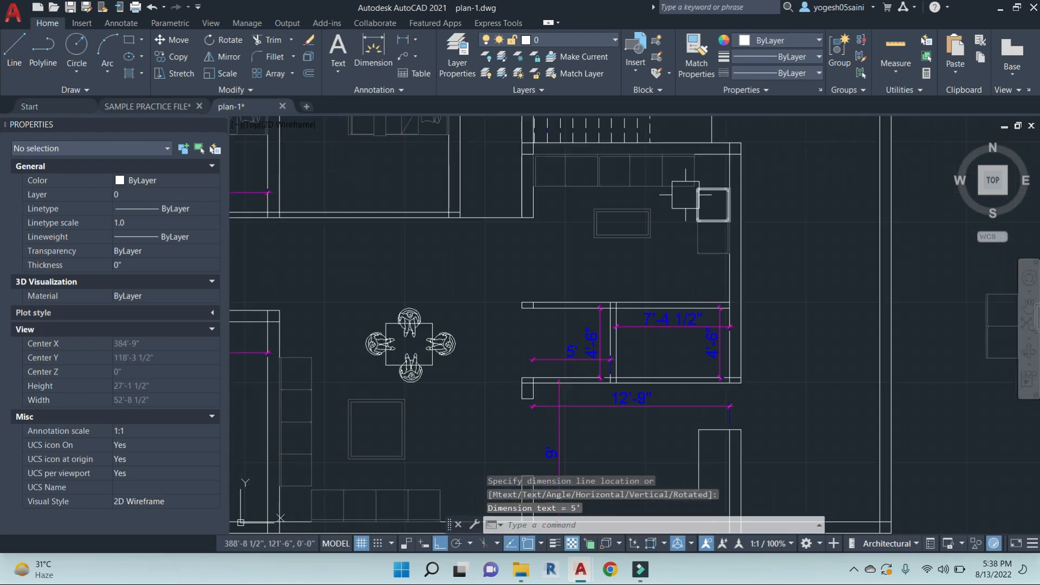
Dimension the vertical inner length and inner width of the sofa room below the staircase
key(Return)
click(677, 269)
click(531, 216)
click(730, 216)
click(504, 198)
Dimension the staircase area's vertical inner length near its right wall and its overall width above the outer wall
middle_drag(522, 199, 651, 421)
key(Return)
click(724, 144)
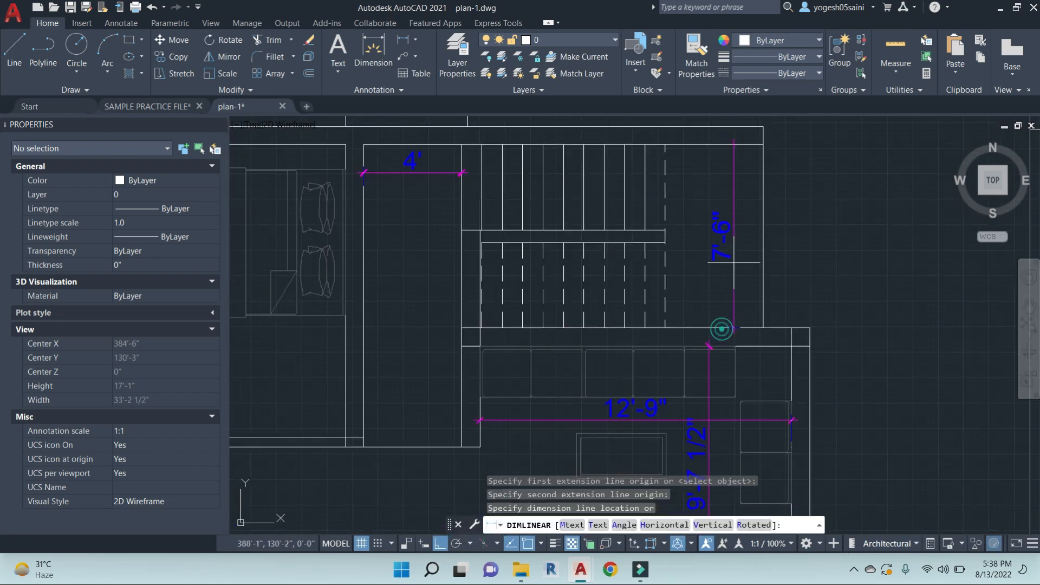
scroll(650, 260, down, 4)
click(656, 217)
Dimension the upper-middle bedroom's inner width in line with the neighbouring bedroom's width dimension
scroll(433, 350, up, 4)
click(557, 356)
click(826, 356)
click(635, 326)
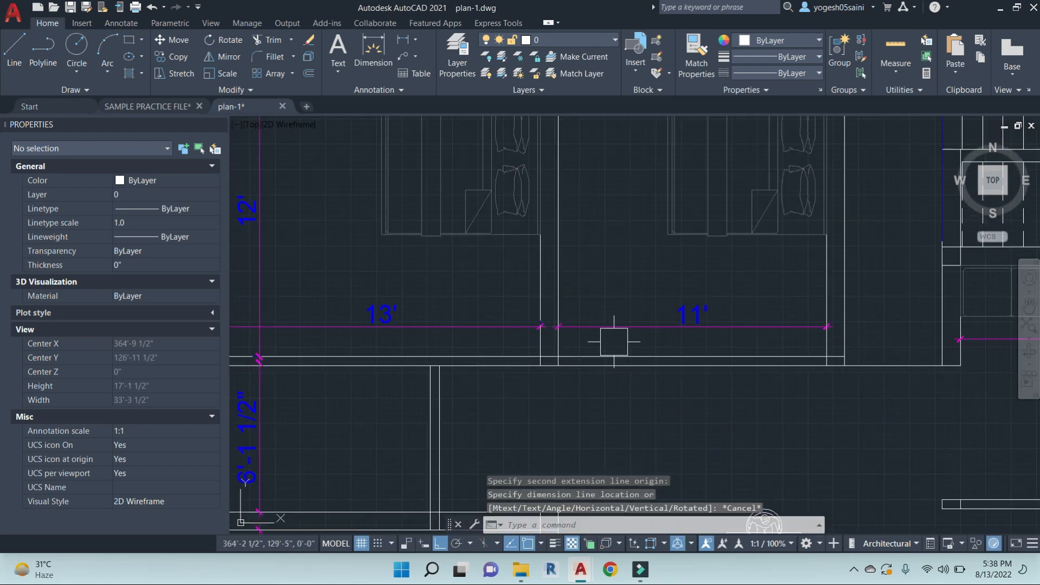
Dimension the upper-middle bedroom's vertical inner length and the inner width of the small room below the upper-left bedroom
middle_drag(600, 271, 604, 361)
click(605, 159)
click(604, 184)
scroll(596, 260, down, 4)
scroll(502, 211, up, 4)
key(Return)
click(356, 162)
click(567, 162)
middle_drag(571, 211, 611, 302)
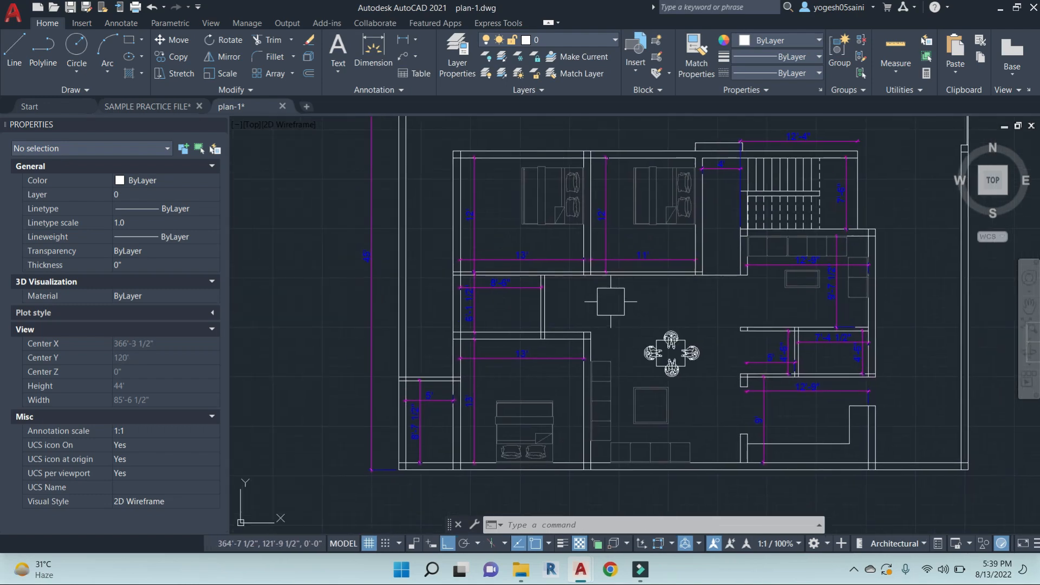
Dimension the hall's width between the lower-left bedroom and the kitchen, and its vertical length beside the coffee table
scroll(612, 303, up, 3)
middle_drag(650, 347, 450, 284)
key(Return)
click(612, 360)
scroll(374, 353, up, 6)
click(376, 383)
click(623, 385)
scroll(609, 377, down, 6)
key(Return)
click(552, 299)
click(552, 486)
Dimension the open strip between the kitchen and the right plot wall, and the one above the upper-left bedroom
click(841, 409)
middle_drag(412, 206, 707, 342)
key(Return)
click(678, 152)
click(678, 253)
click(678, 289)
scroll(678, 289, down, 5)
middle_drag(678, 290, 576, 251)
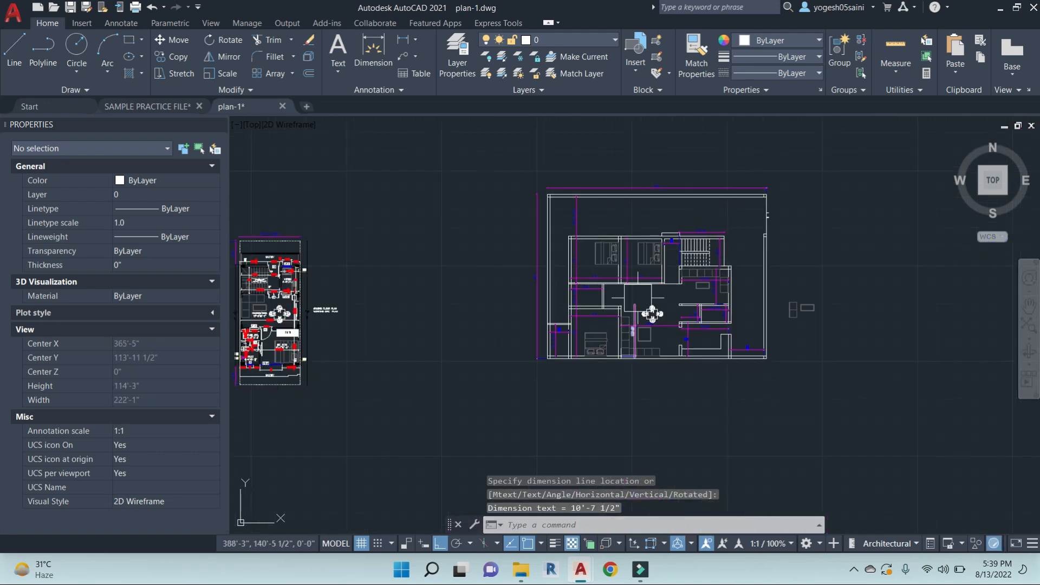
Explode the existing ground floor plan's block so its parts can be picked individually
middle_drag(652, 313, 615, 298)
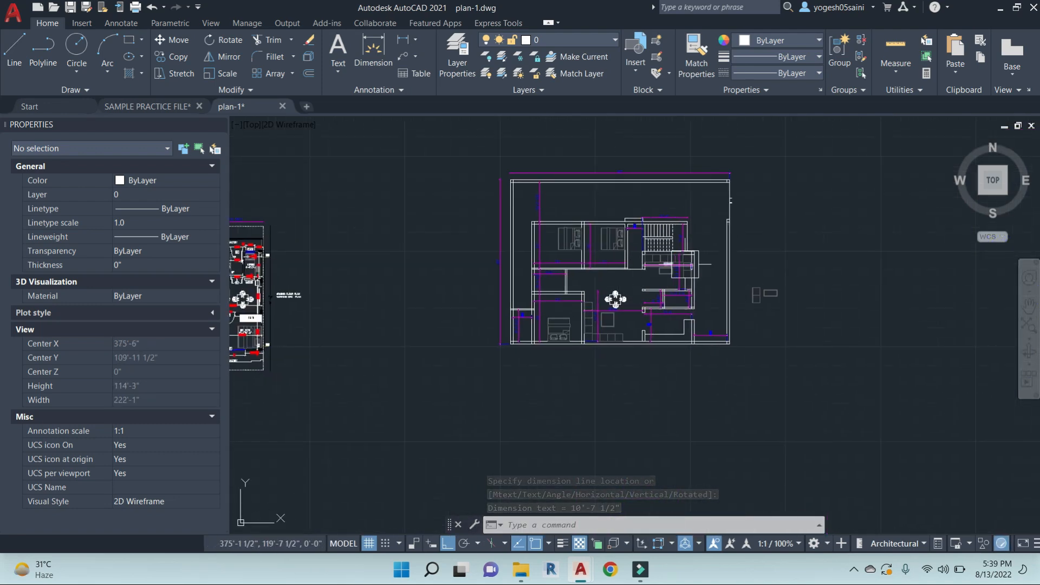
scroll(596, 270, up, 4)
scroll(596, 271, down, 1)
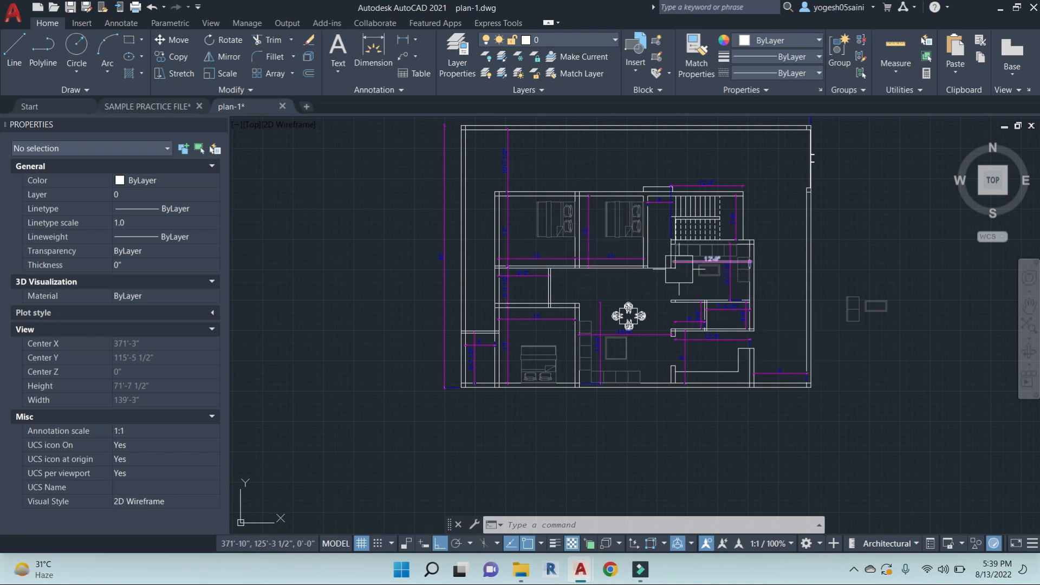
scroll(587, 315, down, 4)
middle_drag(513, 346, 569, 344)
scroll(429, 291, up, 10)
click(547, 263)
key(Escape)
scroll(423, 254, up, 4)
click(437, 240)
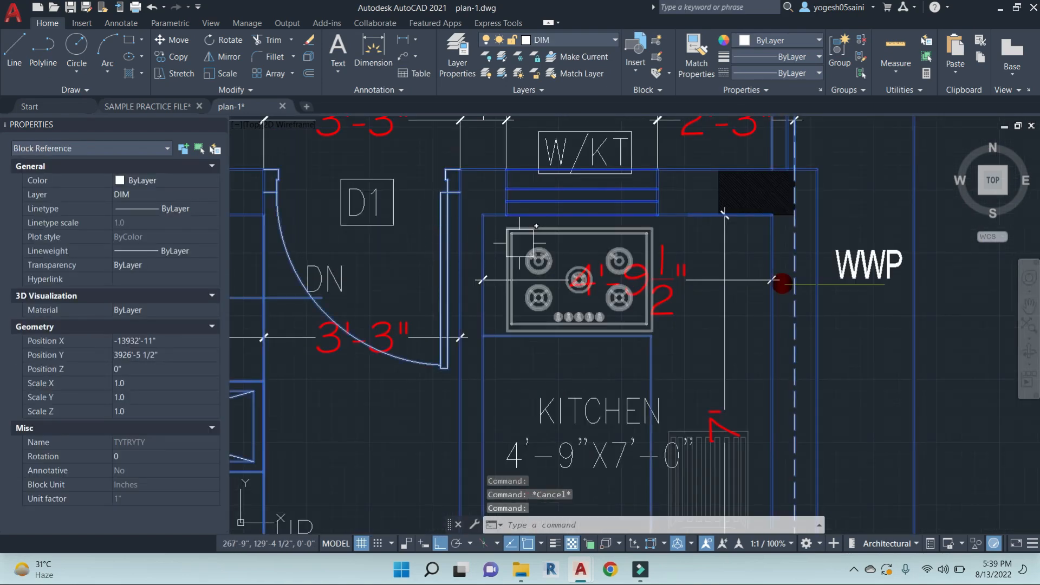
text(x)
key(Return)
Copy door D1 from beside the kitchen of the existing ground floor plan into the new plan's upper-left bedroom
click(460, 245)
text(co)
key(Return)
click(461, 192)
scroll(623, 228, down, 8)
middle_drag(943, 247, 474, 255)
scroll(542, 260, down, 4)
scroll(748, 225, up, 6)
click(743, 264)
key(Escape)
Copy the door from the upper-left bedroom to the lower-left bedroom's upper wall, against its right inner corner
click(743, 264)
middle_drag(743, 264, 651, 236)
text(co)
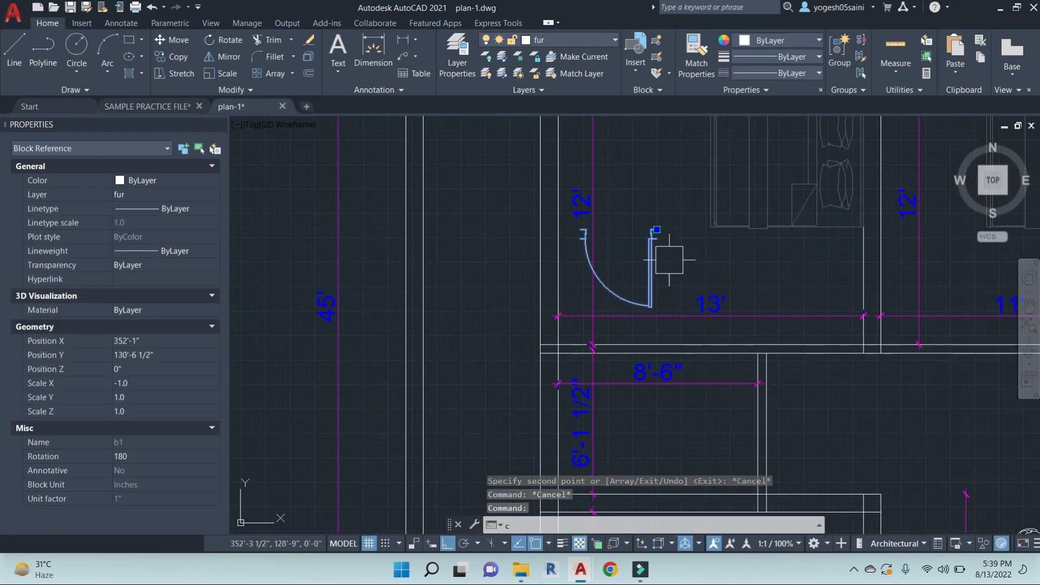
key(Return)
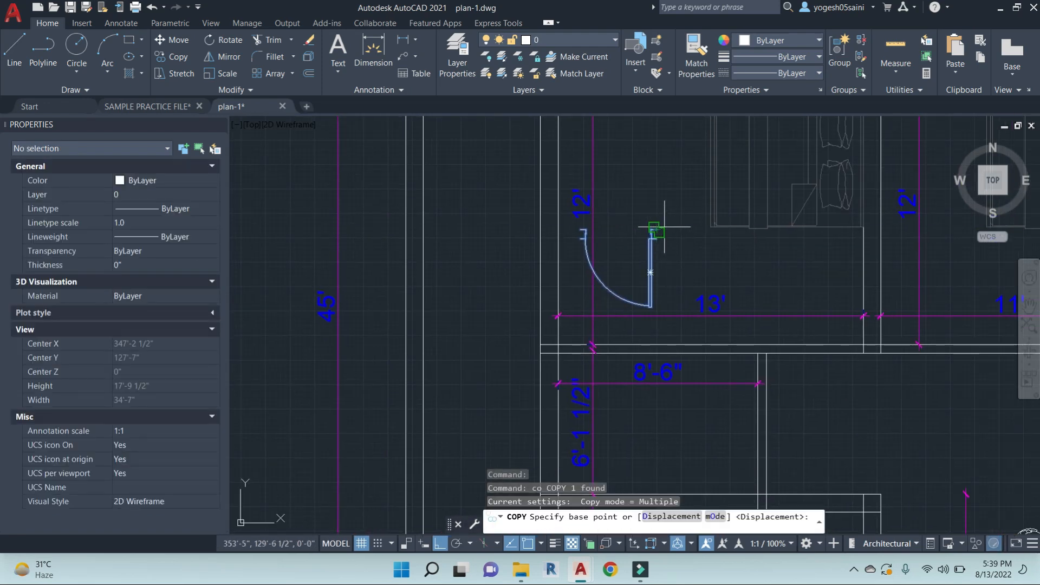
scroll(664, 228, up, 6)
click(631, 229)
scroll(628, 239, down, 6)
scroll(612, 239, up, 4)
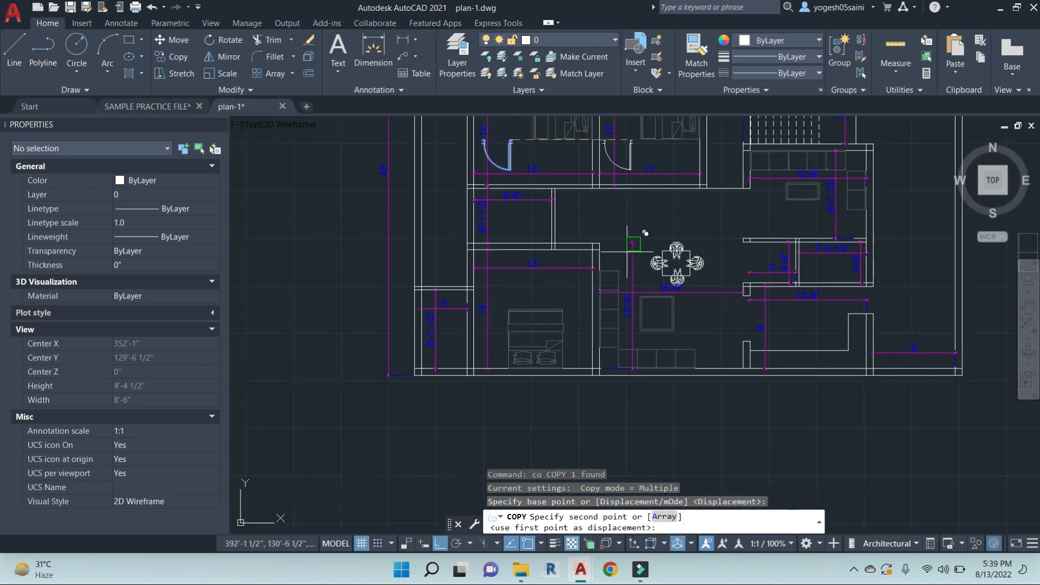
click(605, 142)
key(Escape)
key(Escape)
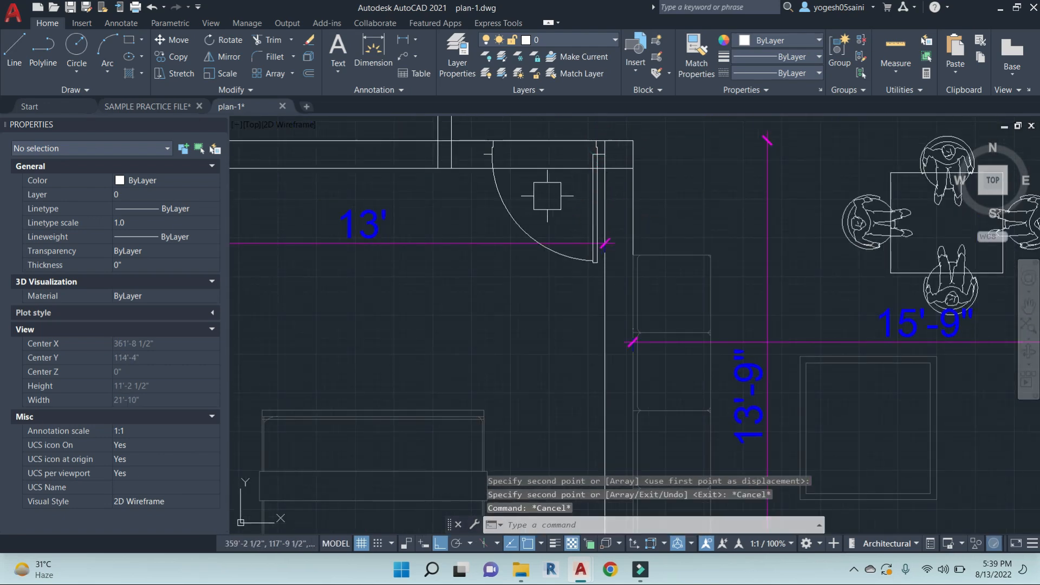
text(dli)
key(Return)
key(Escape)
text(dli)
key(Return)
click(604, 143)
click(484, 141)
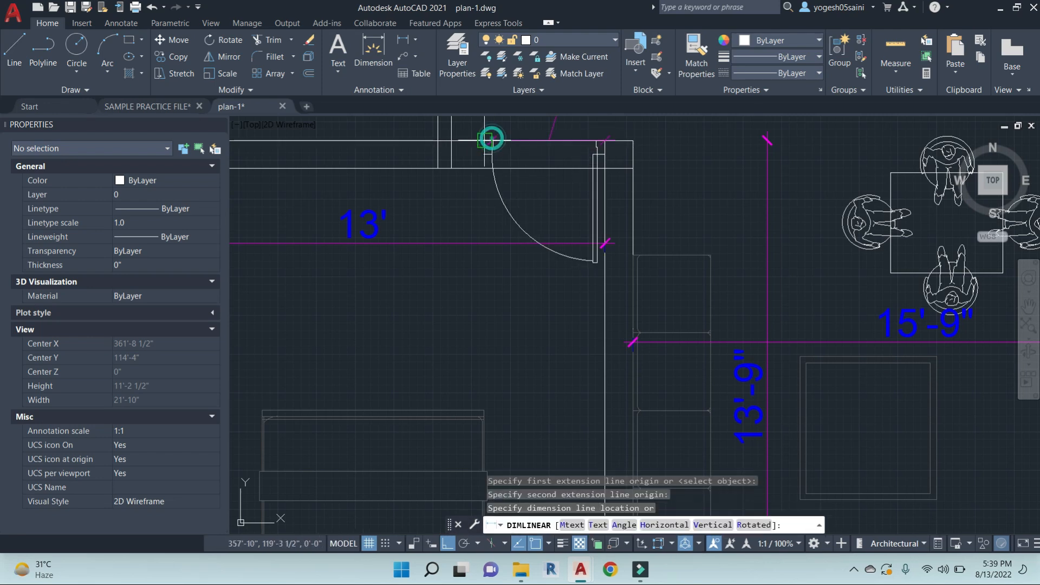
middle_drag(484, 190, 483, 274)
key(Escape)
Measure the width across the lower-left bedroom's door frame using a temporary linear dimension
key(Return)
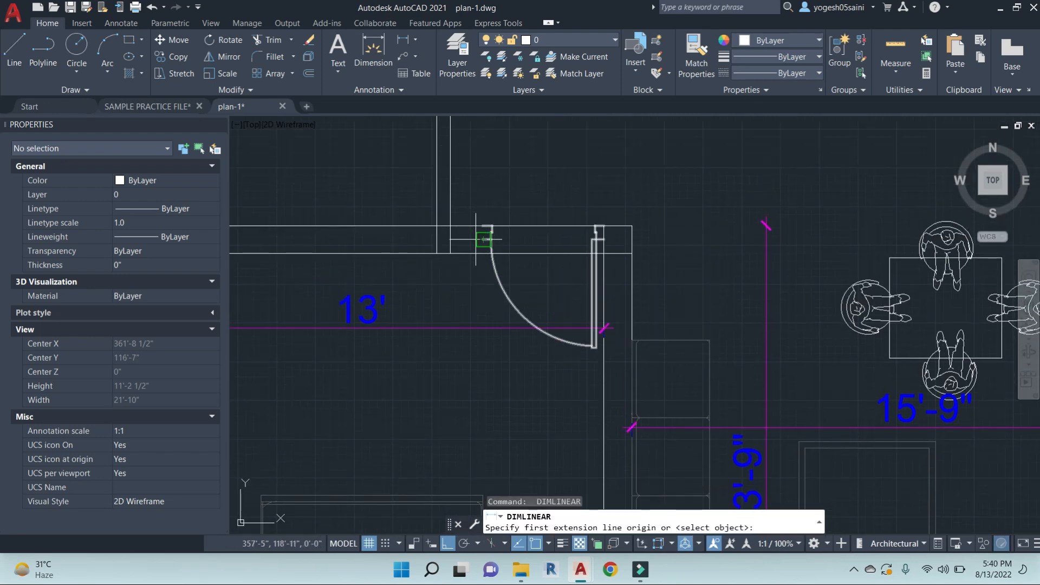
click(479, 236)
click(603, 239)
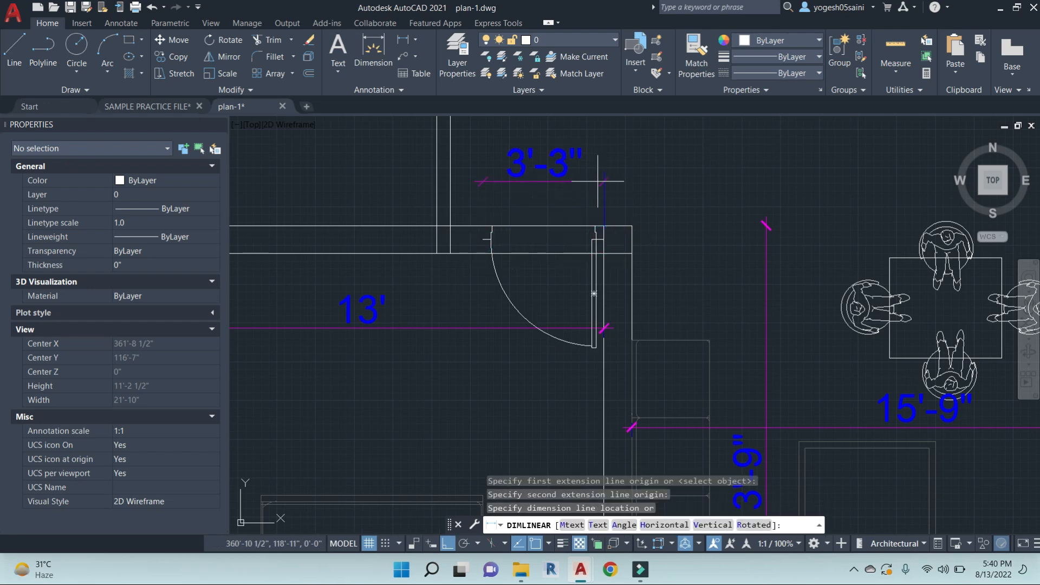
key(Escape)
key(Escape)
key(Escape)
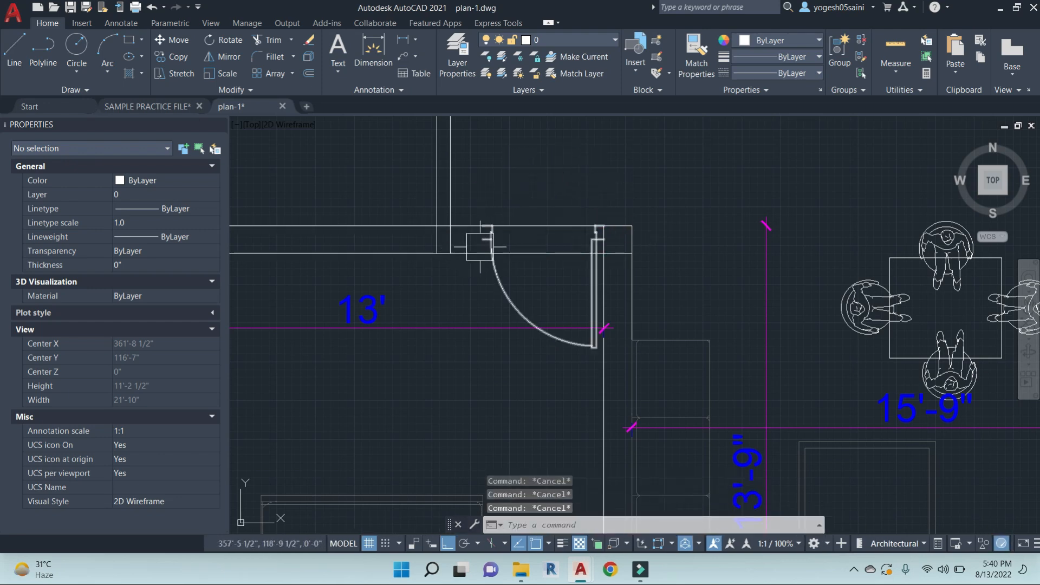
Draw a vertical line about 7" long down from the wall's upper line along the door frame's left edge
text(l)
key(Return)
scroll(476, 232, up, 5)
click(483, 205)
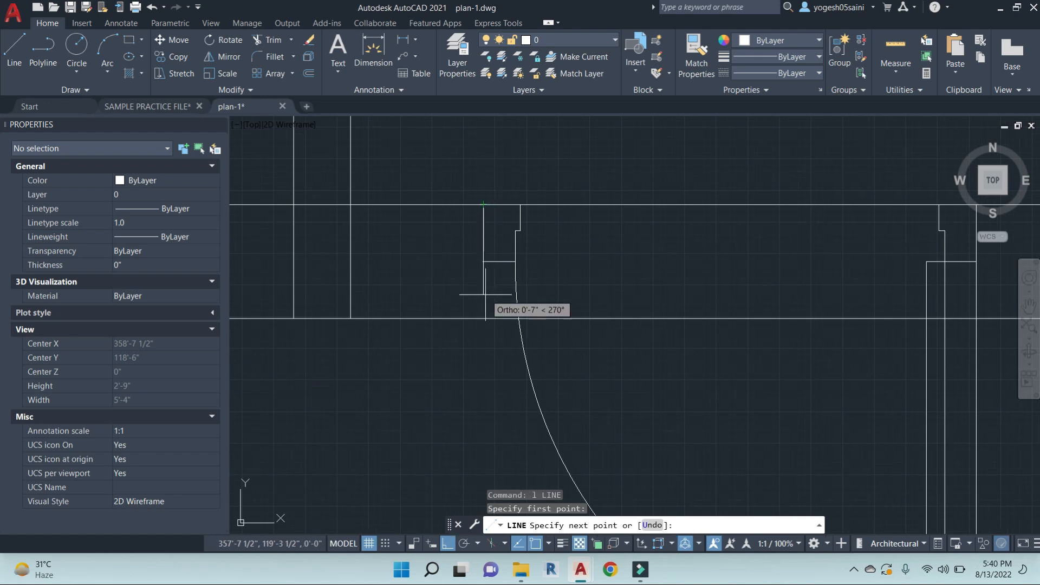
click(482, 296)
key(Escape)
Extend the new jamb line down to the wall's lower line
text(ex)
key(Return)
click(487, 318)
key(Return)
click(483, 284)
key(Escape)
key(Escape)
Trim both wall lines across the lower-left bedroom's door opening, using the jamb line and the bedroom's right wall as cutting edges
text(tr)
key(Return)
click(482, 289)
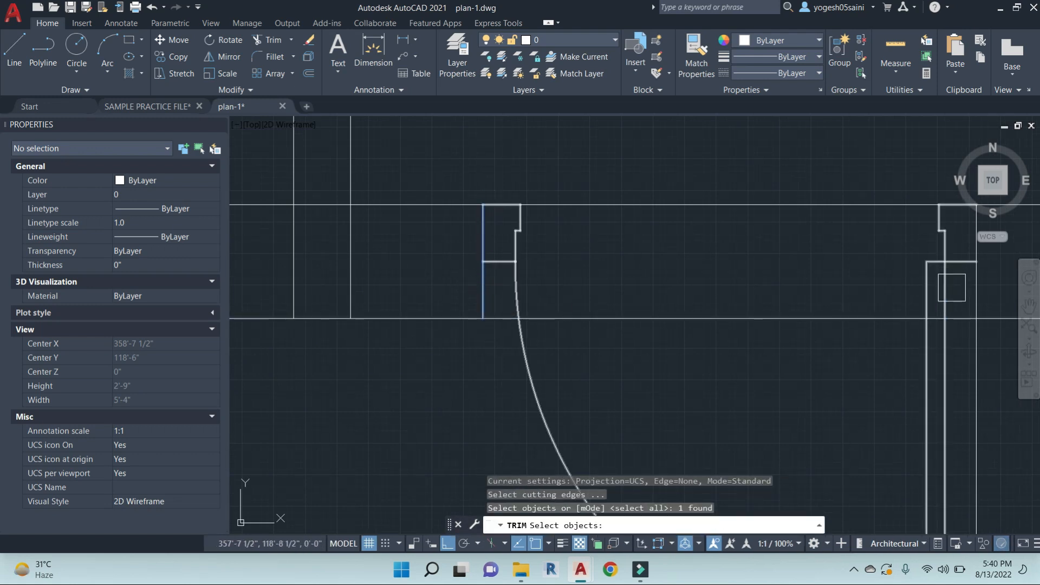
click(974, 295)
key(Return)
click(852, 388)
click(754, 158)
scroll(440, 189, down, 6)
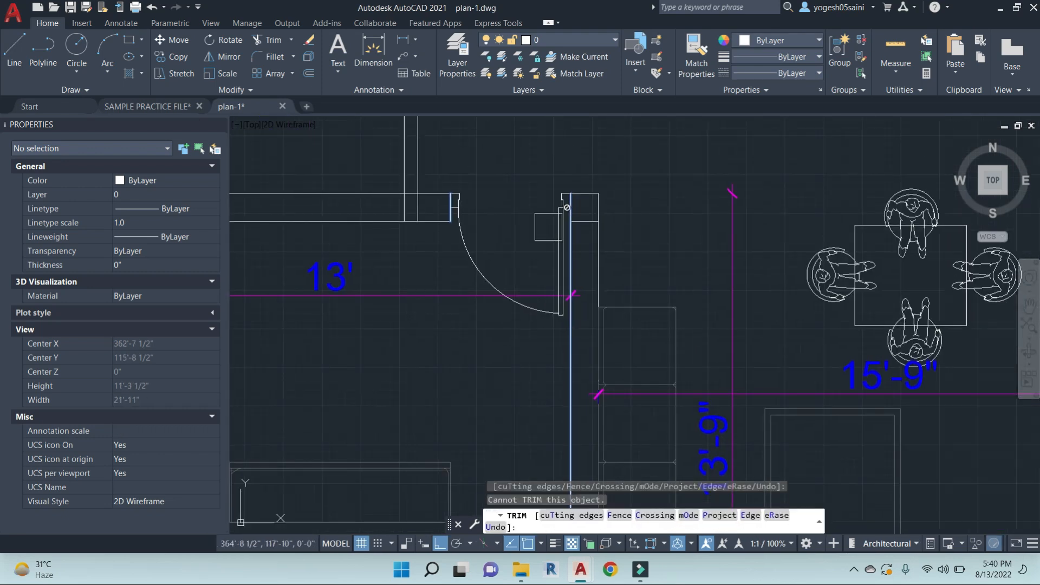
key(Escape)
key(Escape)
key(Escape)
Mirror the lower-left bedroom's door upward about a horizontal line through the midpoint of the small room's right wall, keeping the original
scroll(507, 255, down, 3)
middle_drag(503, 256, 538, 293)
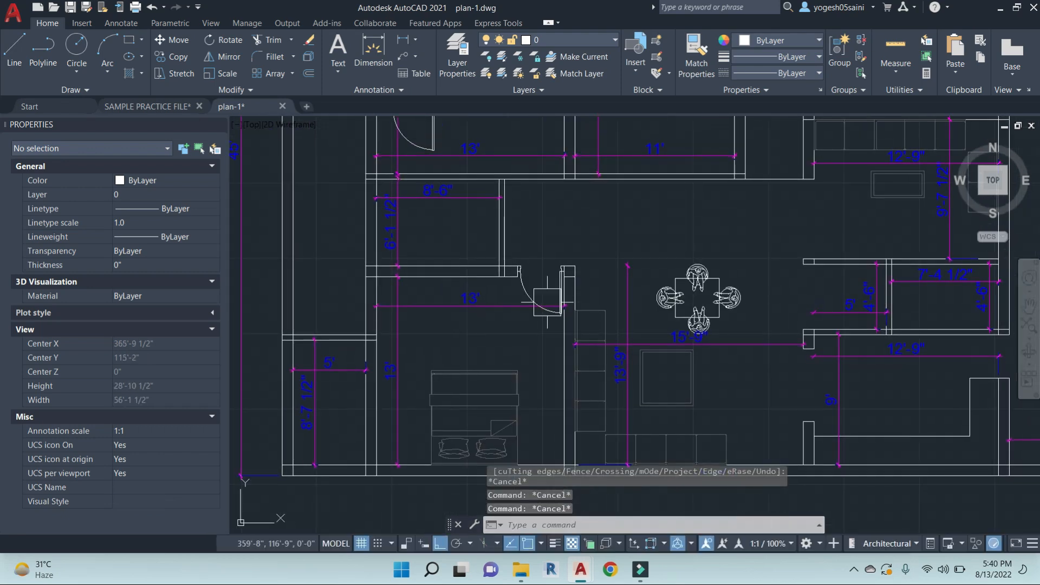
scroll(549, 256, up, 3)
click(524, 284)
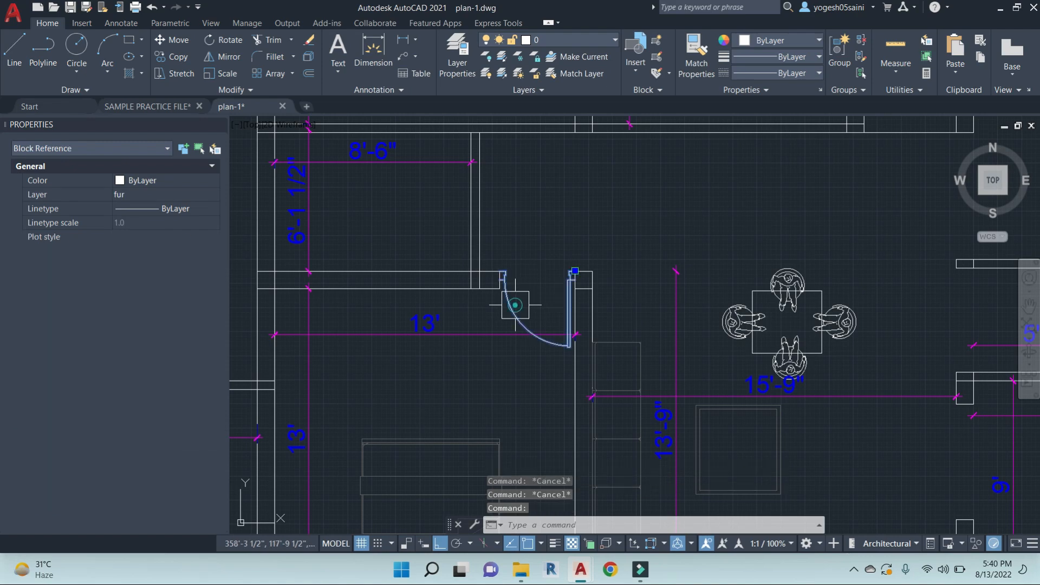
text(mi)
key(Return)
click(476, 206)
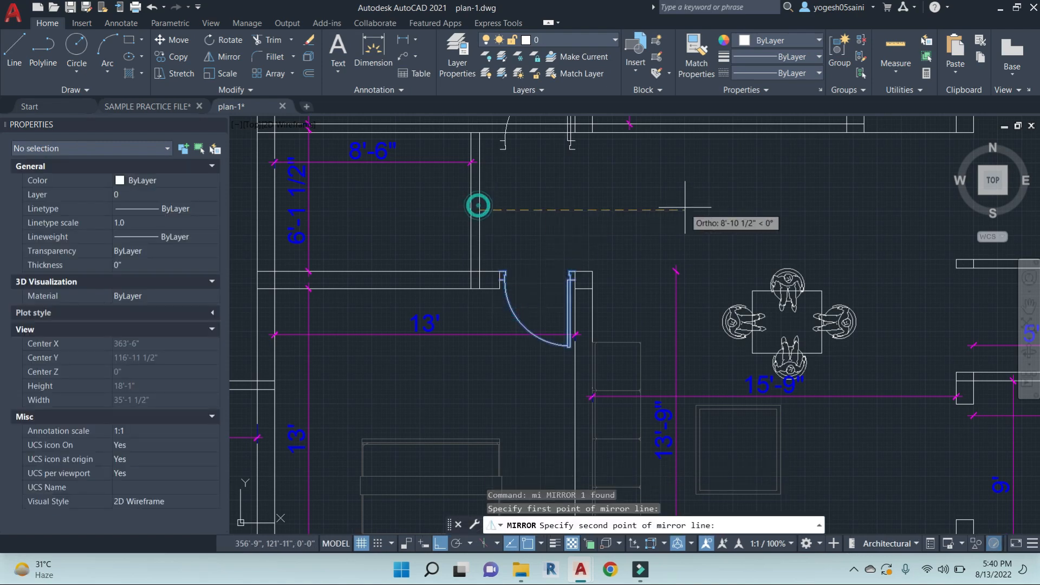
click(623, 205)
key(Return)
middle_drag(622, 204, 659, 345)
Move the mirrored door up so its frame corner meets the lower end of the upper-left bedroom's right wall
click(602, 215)
scroll(600, 283, up, 4)
scroll(635, 295, up, 4)
text(m)
key(Return)
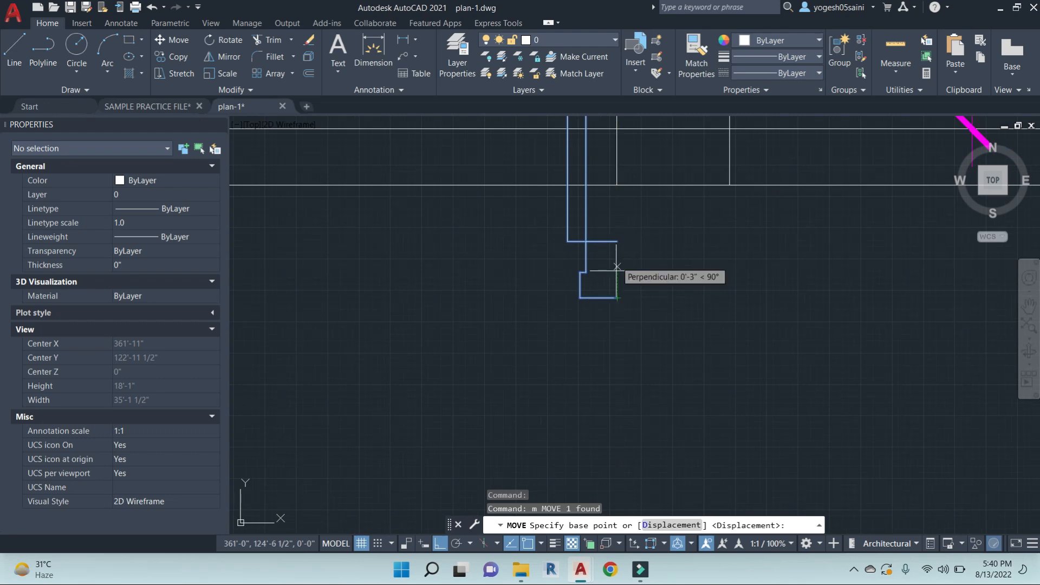
click(618, 297)
key(Escape)
key(Escape)
key(Escape)
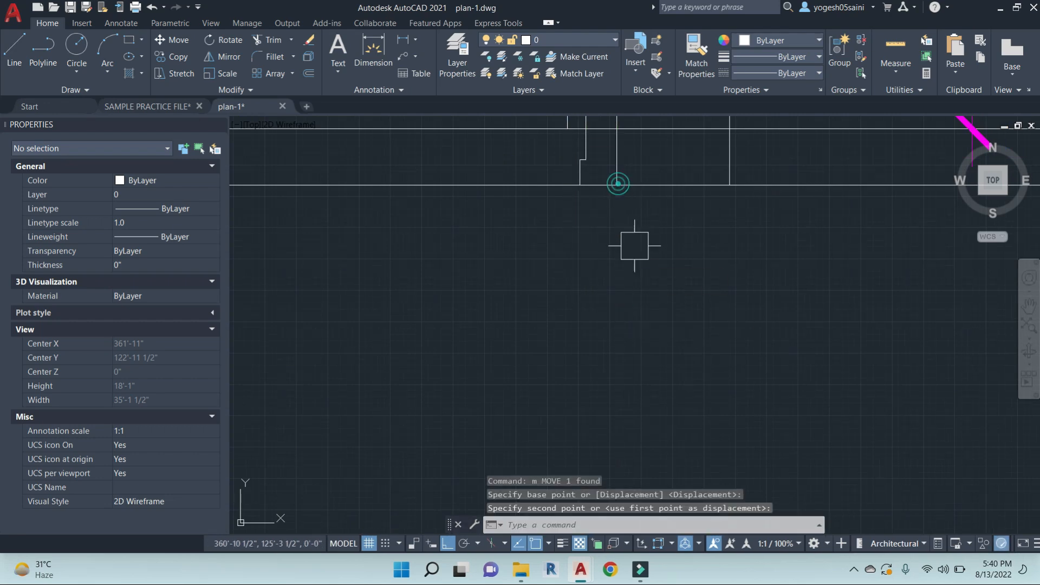
Review the object snap modes in the drafting settings
scroll(657, 304, up, 3)
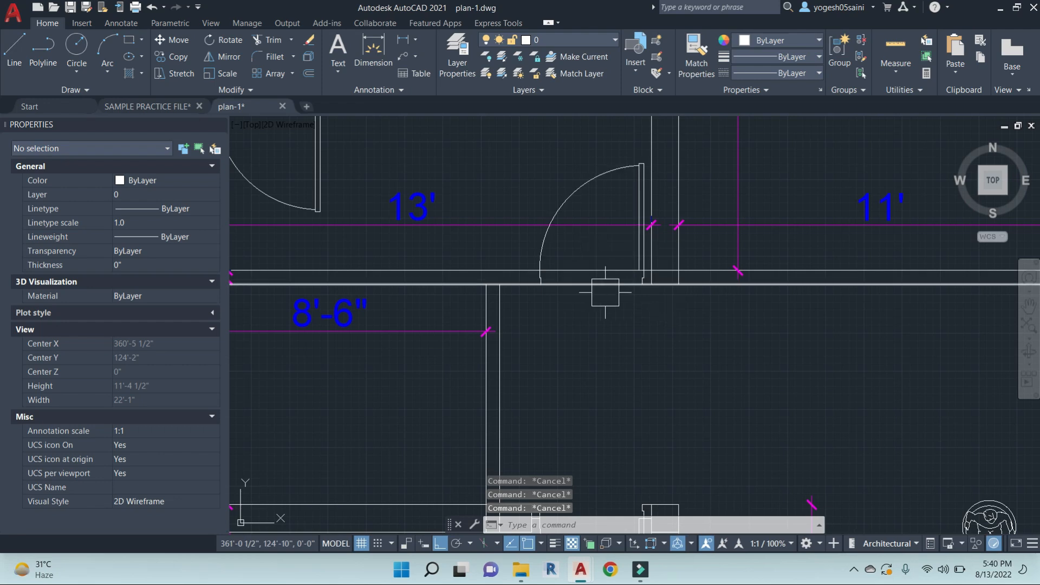
text(DS)
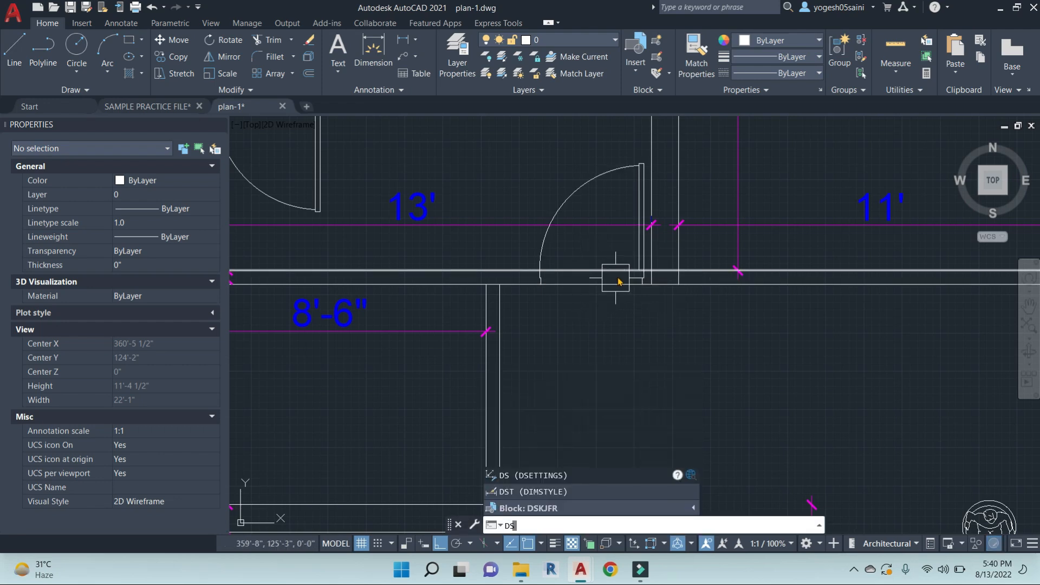
key(Return)
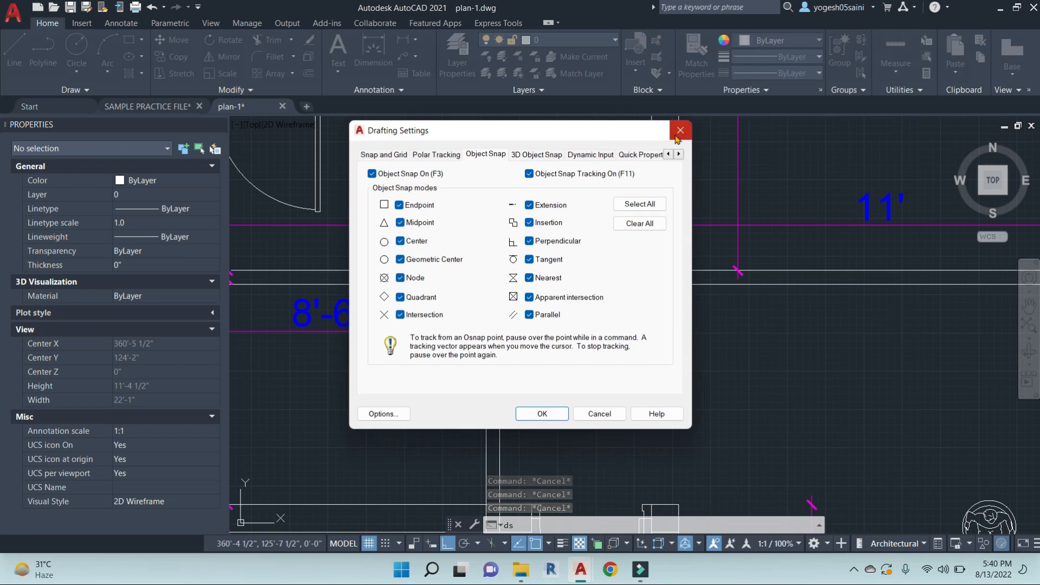
click(542, 414)
Trim both wall lines across the upper-left bedroom's door opening, using the jamb line and the bedroom's right wall as cutting edges
text(tr)
key(Return)
scroll(633, 284, up, 3)
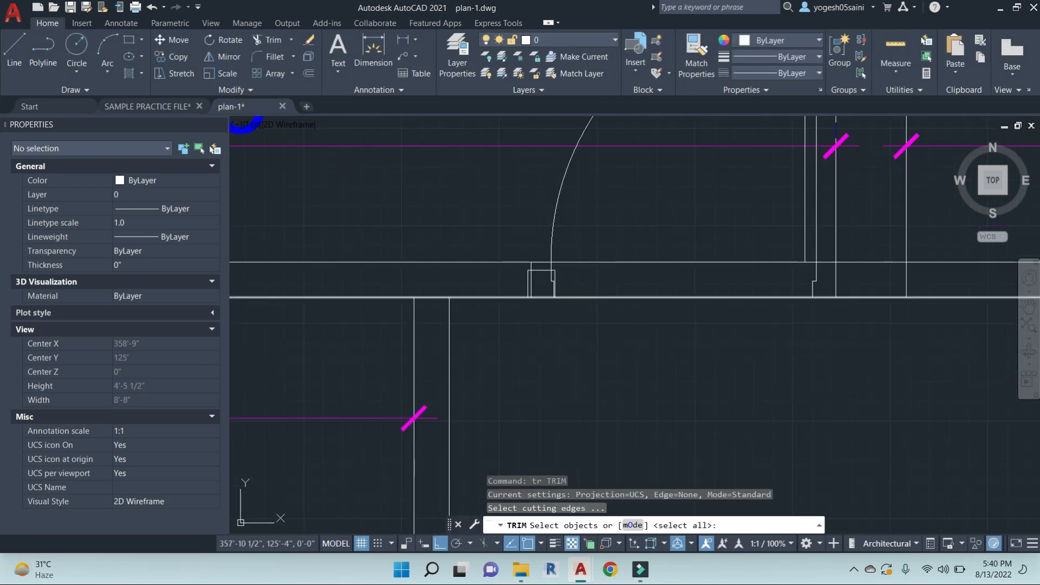
click(531, 278)
click(835, 232)
key(Return)
click(762, 343)
click(698, 200)
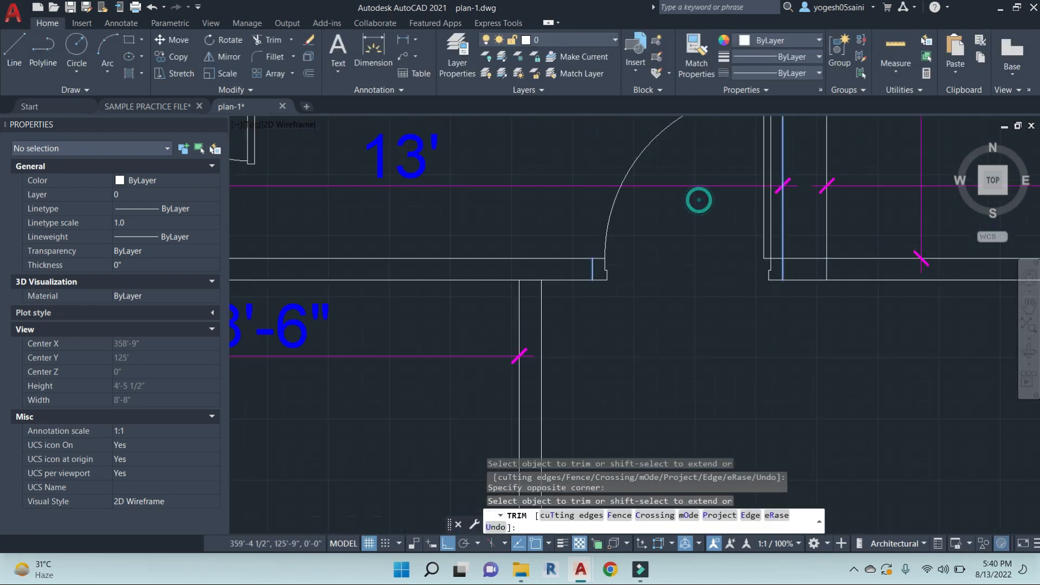
scroll(699, 200, down, 5)
key(Escape)
Erase the spare door standing loose inside the upper-left bedroom
click(562, 227)
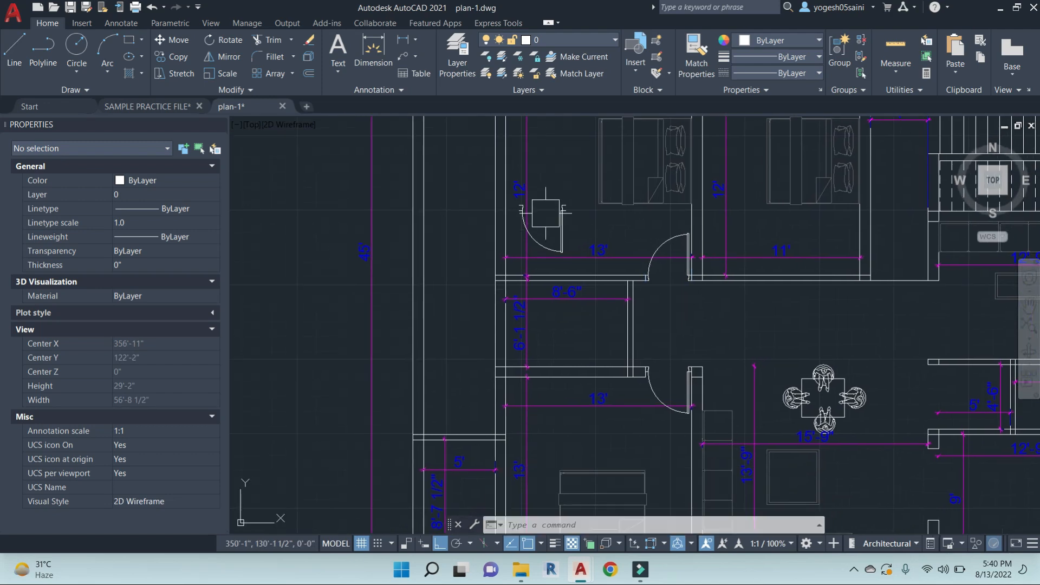
text(e)
key(Return)
scroll(596, 190, up, 3)
Copy the upper-left bedroom's door about 15' horizontally to the left, outside the bedroom's left wall
click(723, 280)
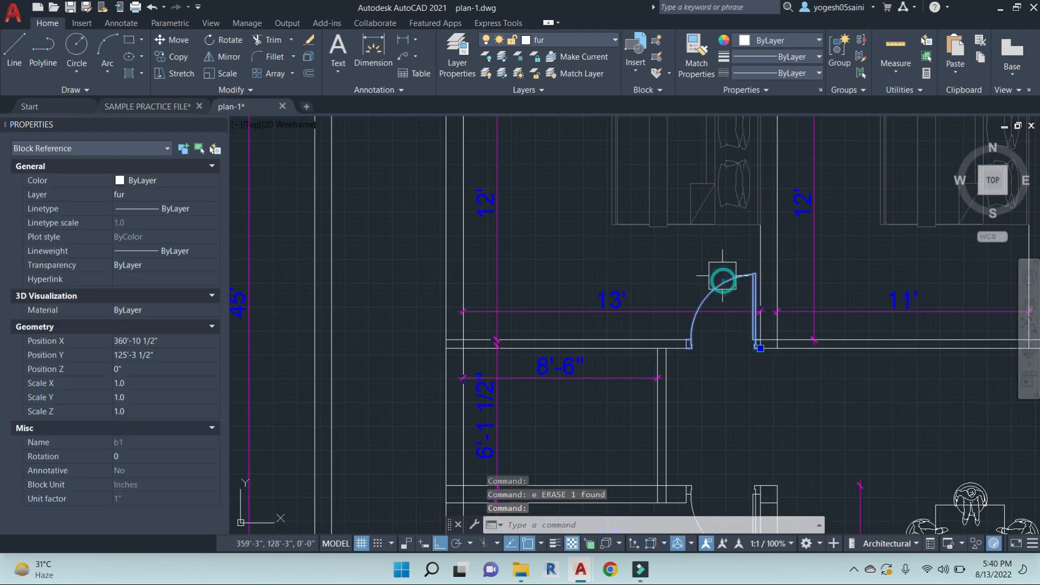
text(co)
key(Return)
scroll(726, 257, up, 4)
click(800, 289)
scroll(796, 286, down, 6)
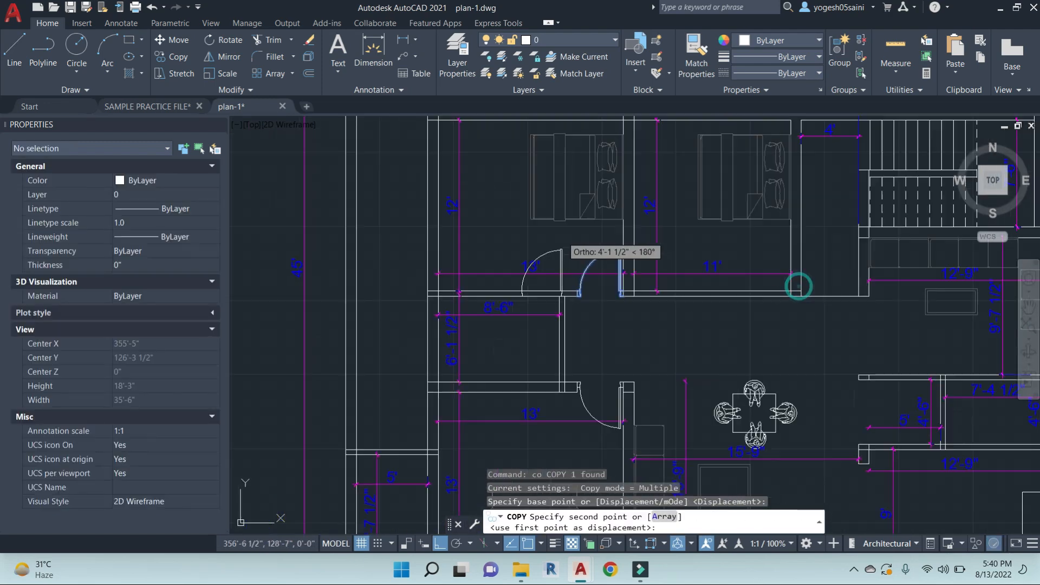
click(578, 255)
key(Escape)
Rotate the copied door 270° about its lower-right frame corner
click(578, 263)
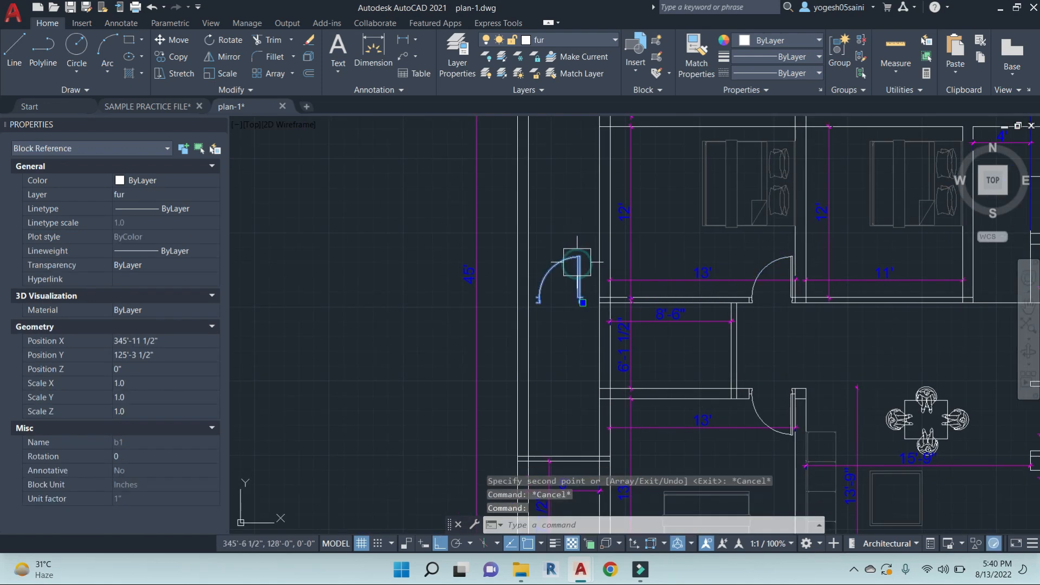
text(ro)
key(Return)
scroll(593, 306, up, 5)
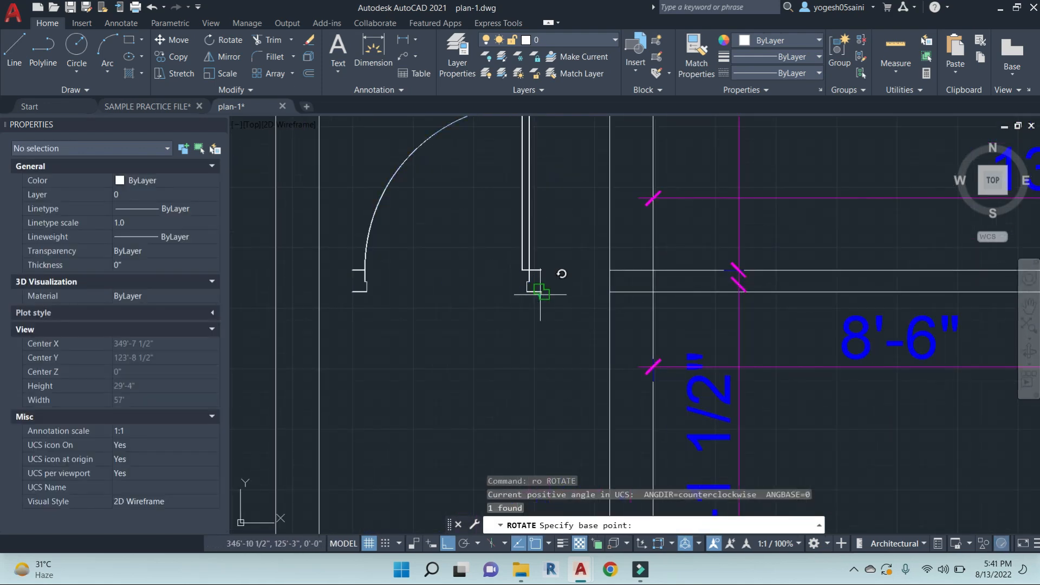
click(582, 300)
click(511, 363)
Move the rotated door into the upper-left bedroom's left wall, placing its lower frame corner where the bottom wall's upper line meets the outer line
click(557, 283)
text(m)
key(Return)
scroll(517, 271, up, 6)
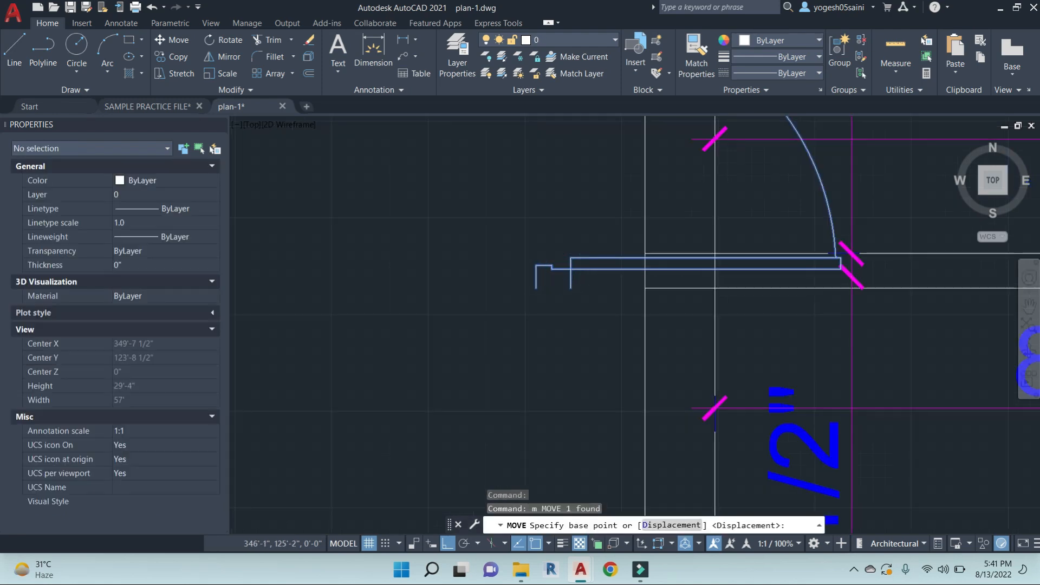
click(516, 272)
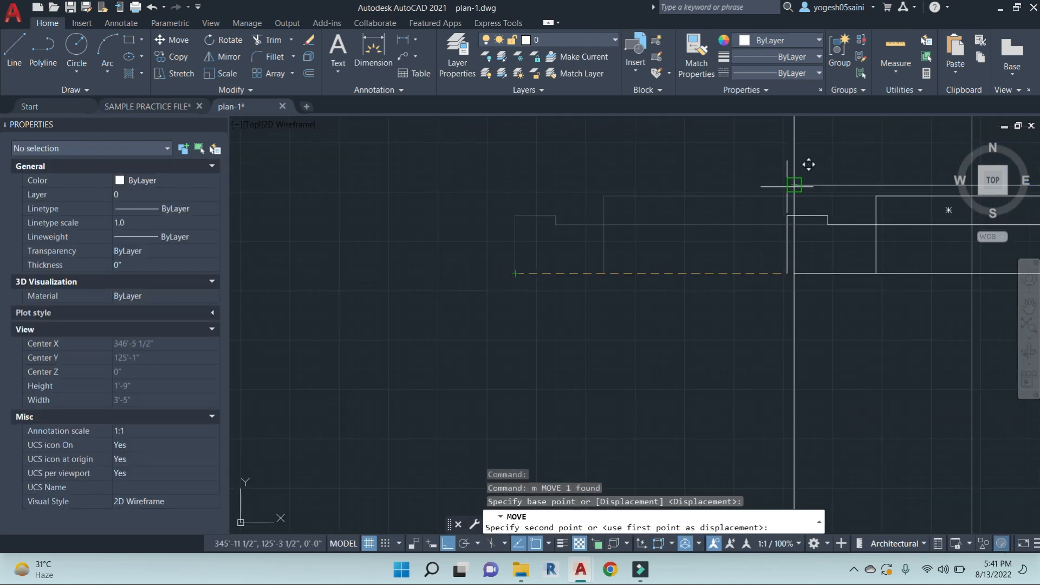
scroll(576, 343, down, 5)
key(Escape)
key(Escape)
key(Escape)
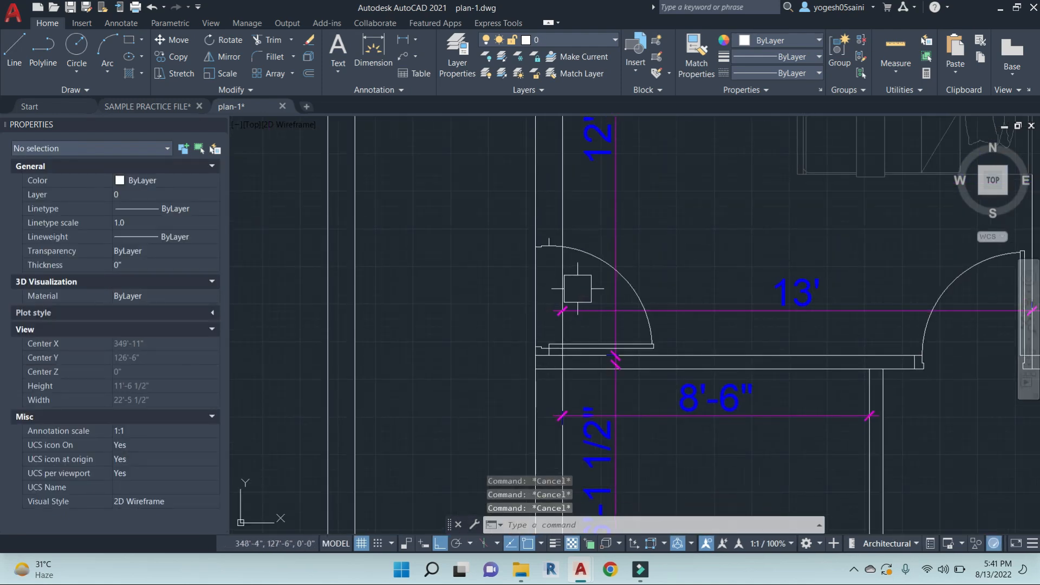
Draw a horizontal jamb line across the left wall at the door frame's upper end and trim its excess at the wall's inner line
text(l)
key(Return)
scroll(545, 241, up, 6)
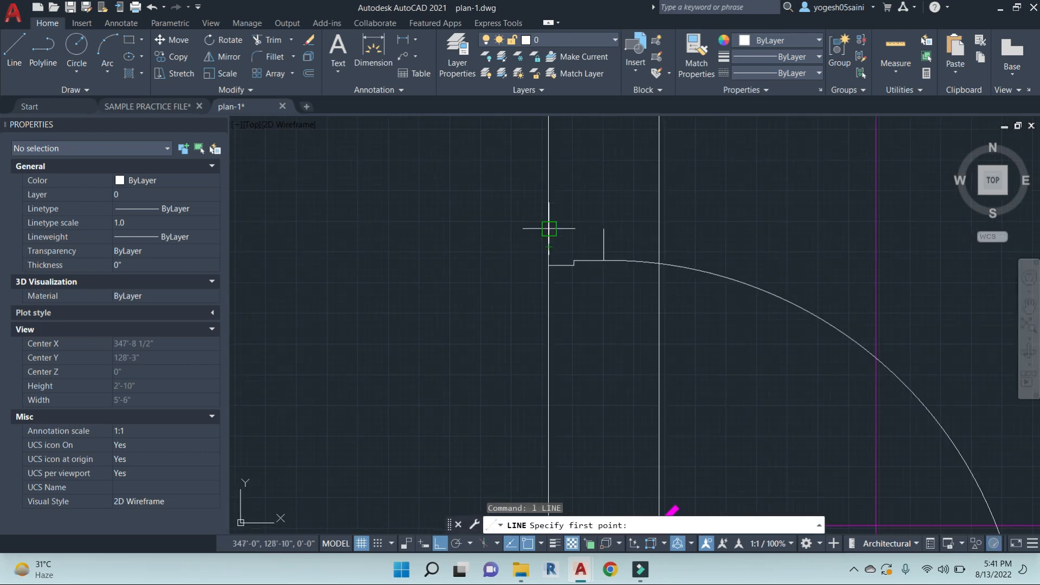
click(730, 230)
key(Escape)
key(Escape)
text(tr)
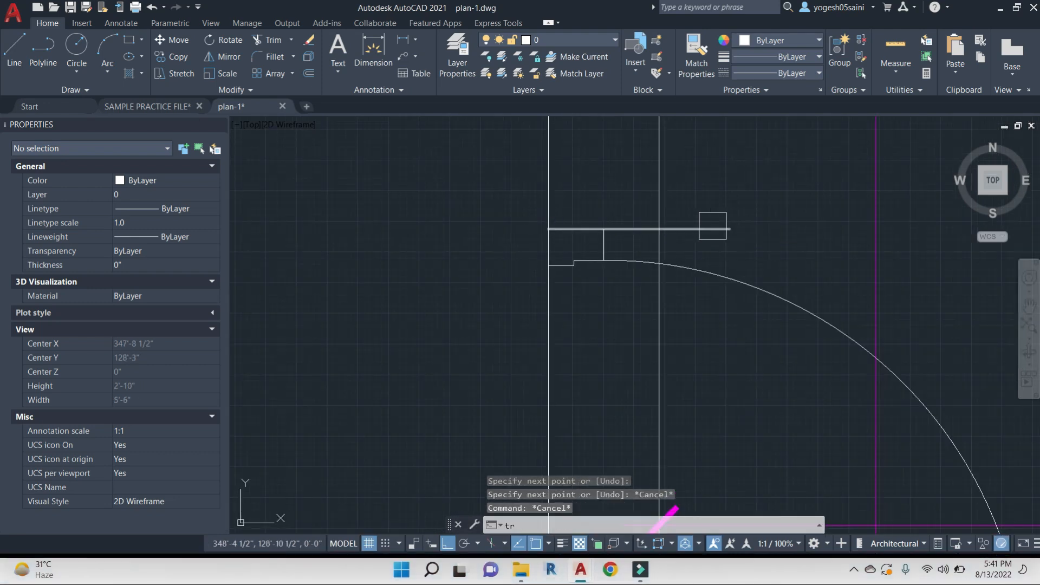
key(Return)
click(707, 226)
Trim both left wall lines across the new door opening, using the jamb line and the bedroom's bottom wall line as cutting edges
text(tr)
key(Return)
click(626, 222)
scroll(663, 284, down, 5)
middle_drag(671, 314, 676, 255)
click(868, 391)
key(Return)
scroll(391, 256, down, 3)
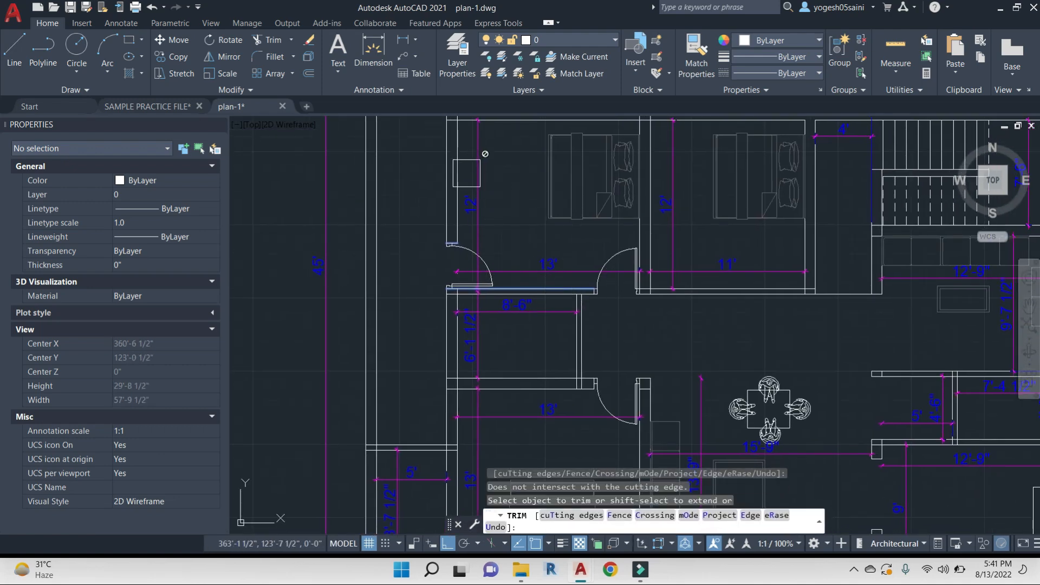
scroll(500, 163, down, 2)
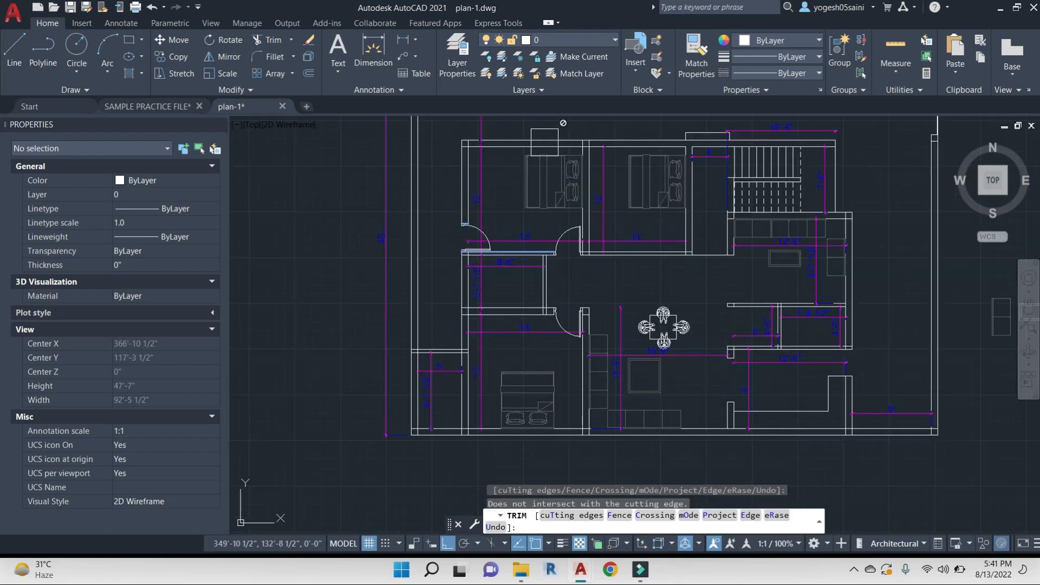
scroll(622, 222, up, 5)
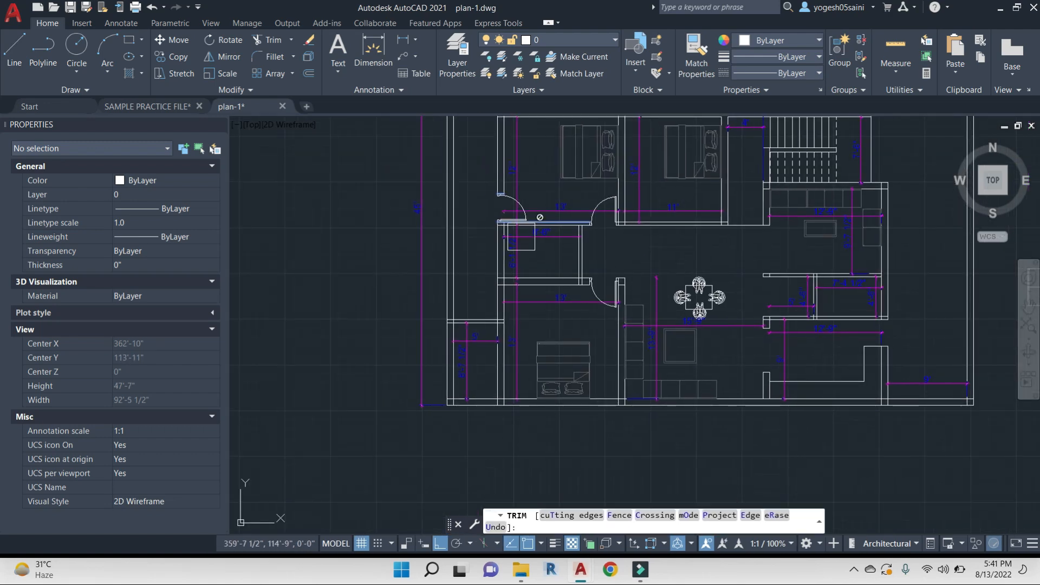
Copy the lower-left bedroom's door about 4'-1 1/2" straight up into the passage
click(622, 353)
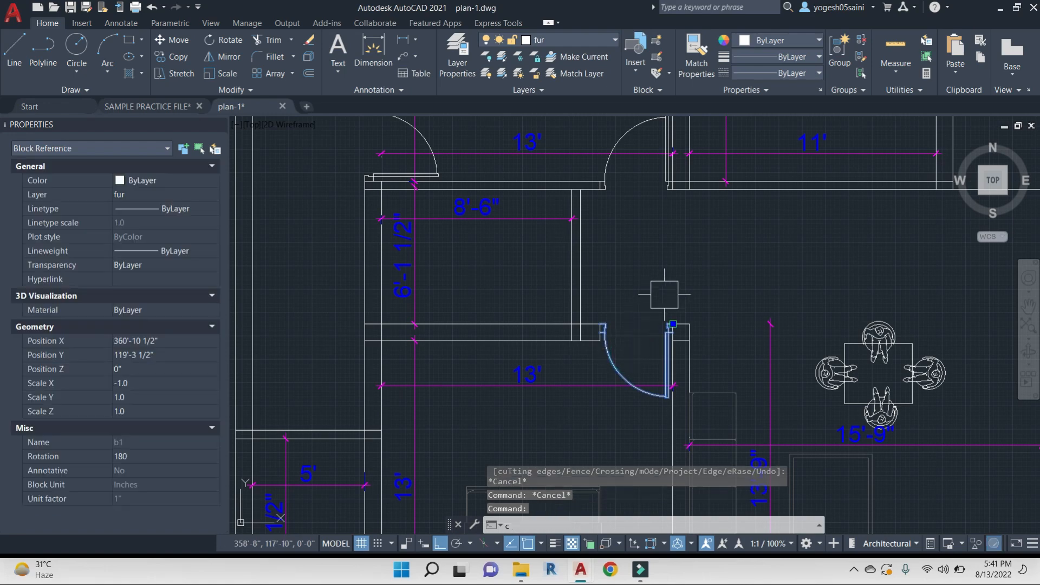
text(co)
key(Return)
click(734, 197)
key(Escape)
key(Escape)
Try to rotate the copied door in the passage about its frame corner
click(662, 244)
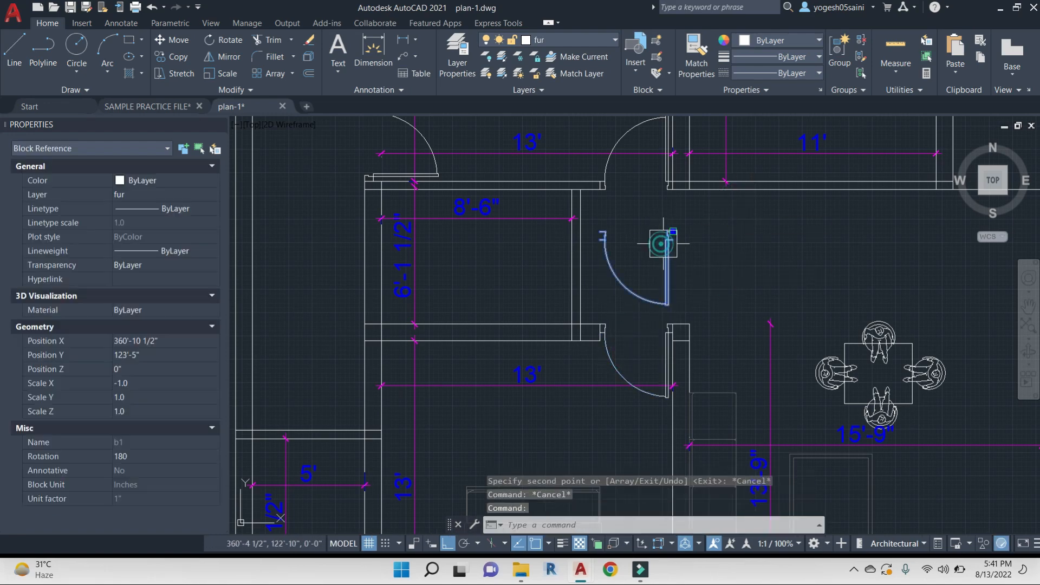
text(r)
key(Return)
scroll(675, 230, up, 5)
click(678, 228)
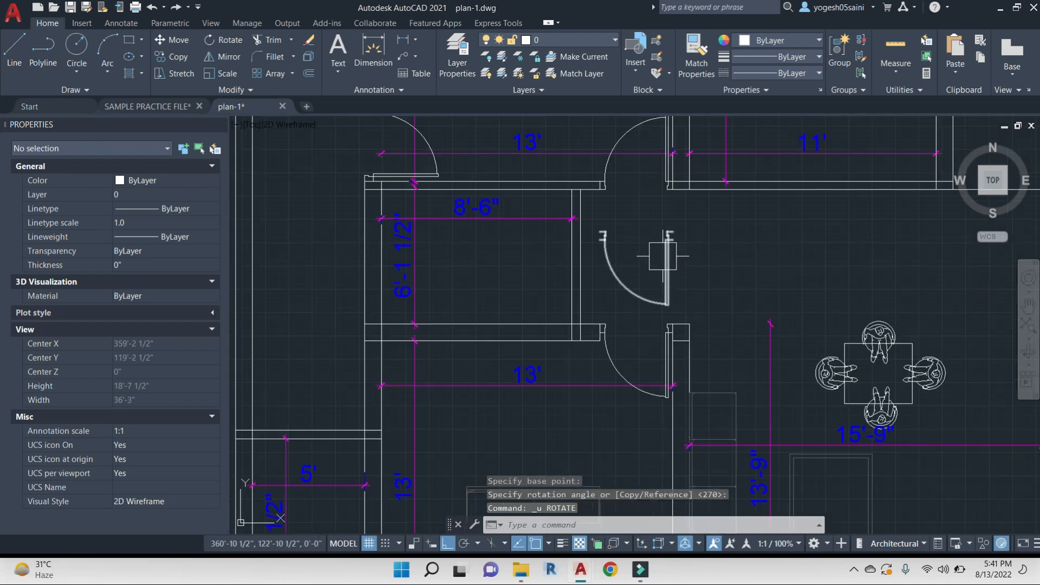
Rotate the copied door in the passage 270° about its upper-right frame corner
click(663, 266)
middle_drag(729, 276, 685, 323)
text(ro)
key(Return)
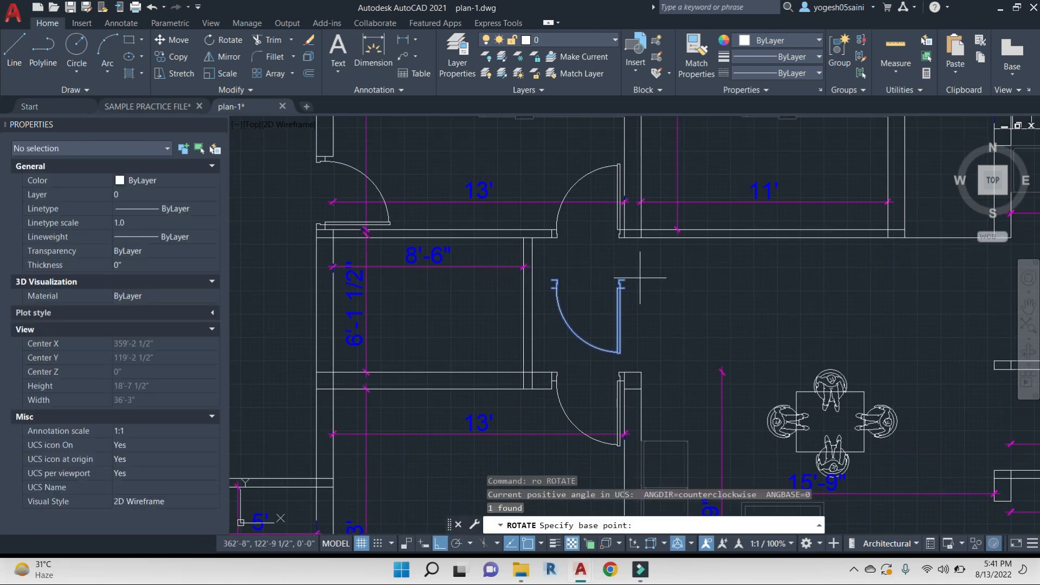
click(624, 280)
click(635, 340)
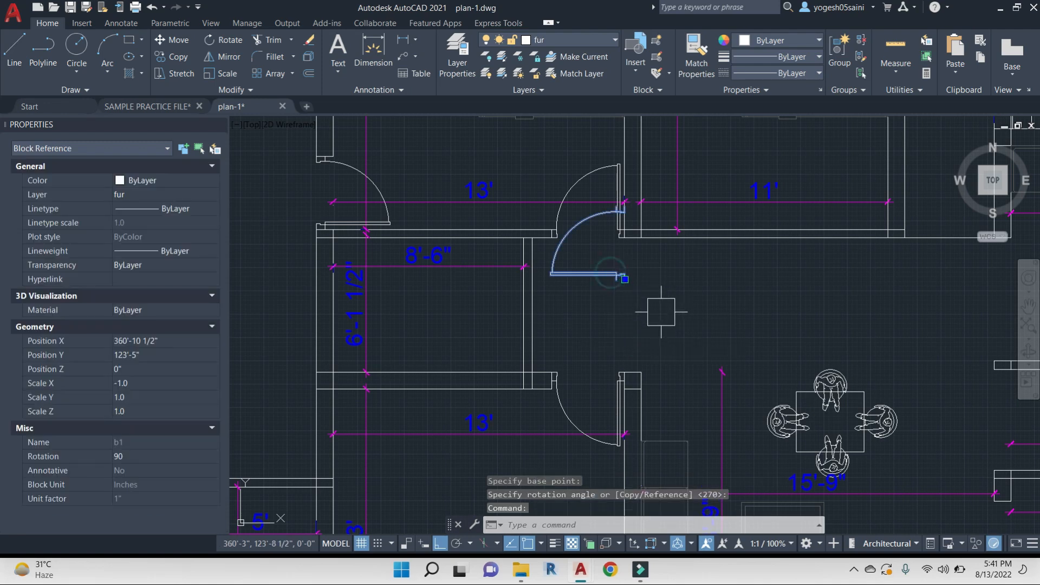
Mirror the rotated door downward about a horizontal line just below it, keeping the original
text(mi)
key(Return)
click(715, 289)
click(821, 293)
key(Return)
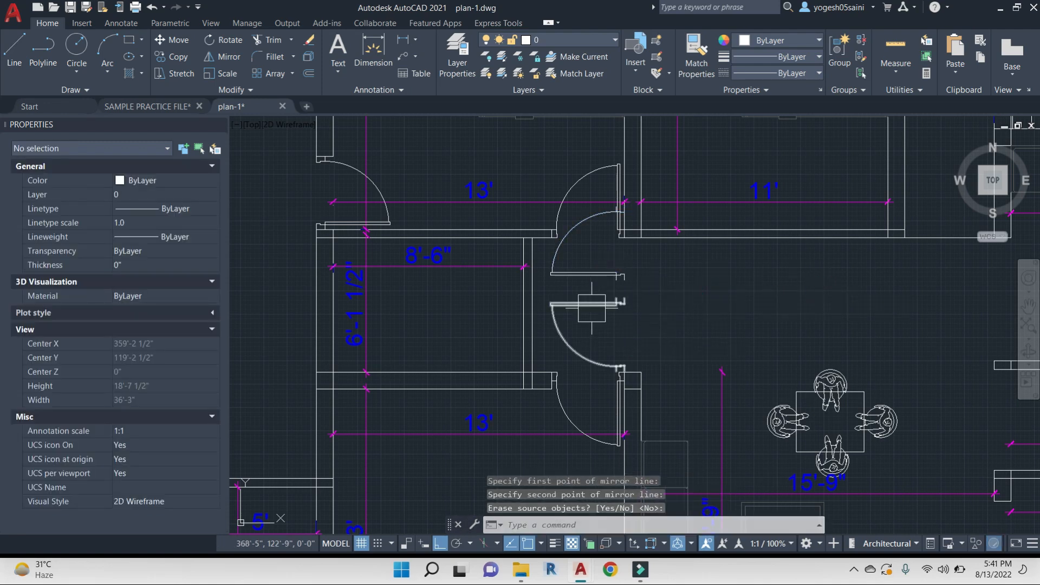
Move the mirrored door into the small room's right wall, placing its upper frame corner at the top end of the wall's outer line
click(591, 308)
text(m)
key(Return)
scroll(642, 308, up, 6)
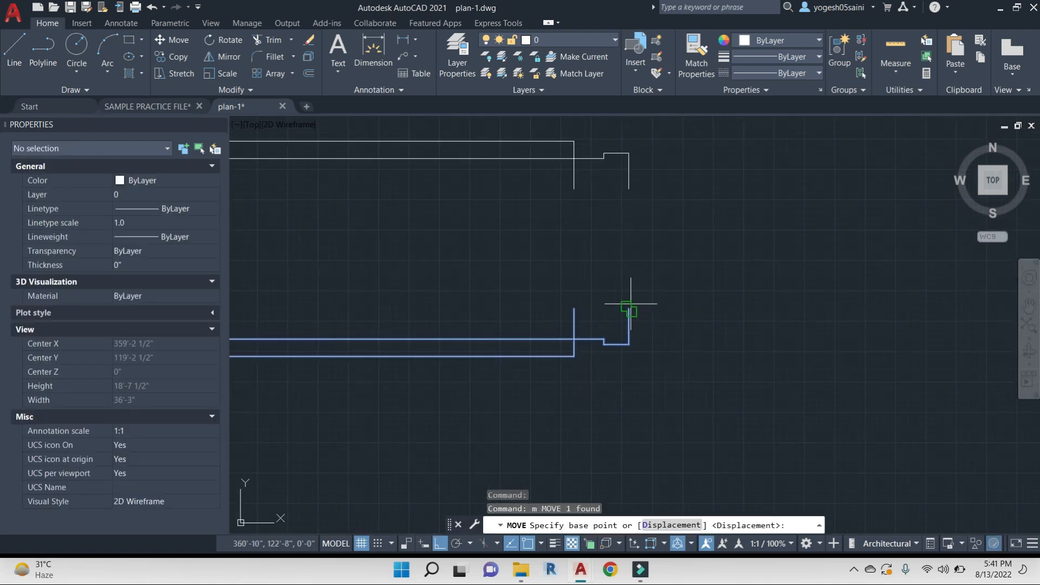
click(628, 309)
scroll(541, 271, down, 6)
scroll(536, 266, up, 5)
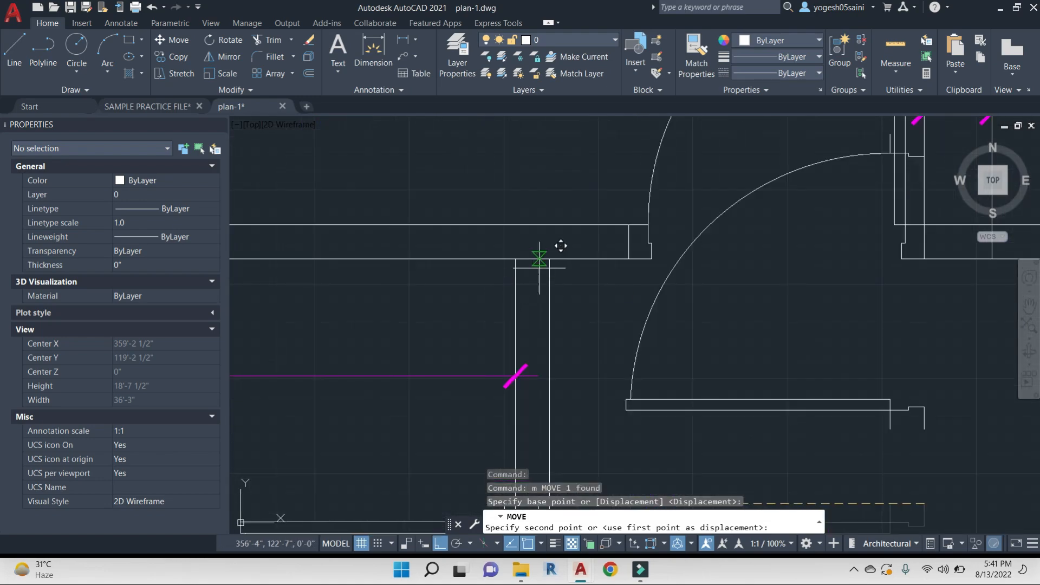
click(550, 259)
key(Escape)
Erase the spare rotated door left in the passage
click(676, 278)
text(e)
key(Return)
scroll(553, 260, up, 8)
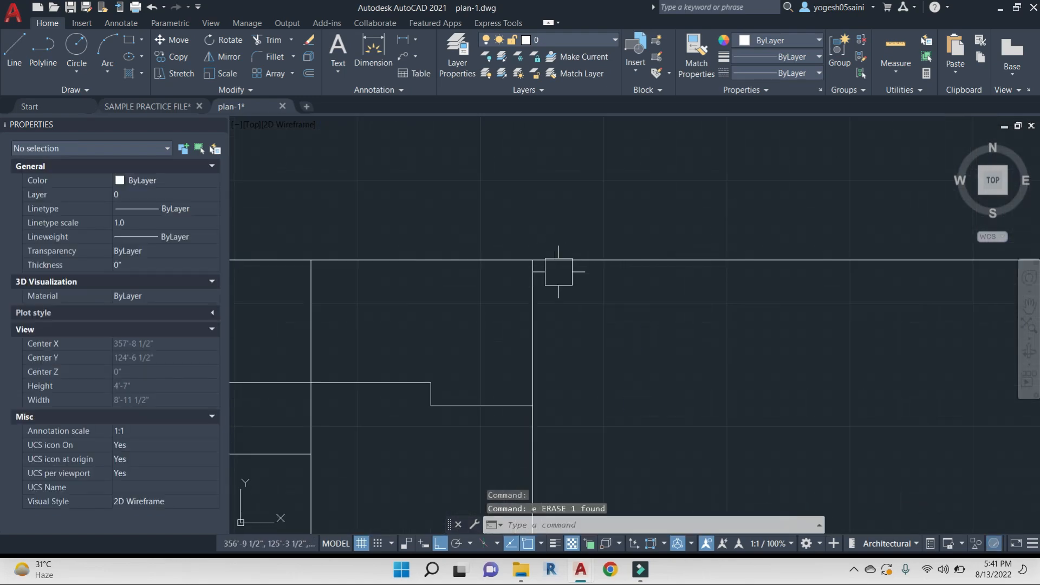
Draw a horizontal jamb line across the small room's right wall at the lower end of the door frame
text(l)
key(Return)
scroll(578, 288, down, 5)
scroll(596, 406, up, 7)
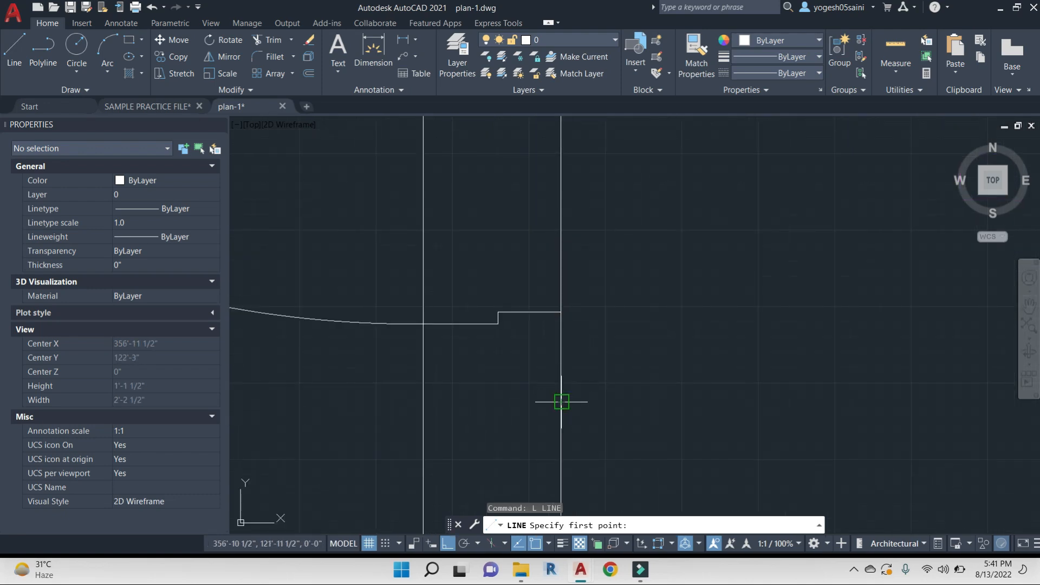
click(426, 403)
key(Escape)
key(Escape)
key(Escape)
Trim both lines of the small room's right wall across the door opening, using the jamb line and the upper wall line as cutting edges
text(tr)
key(Return)
click(504, 411)
scroll(621, 338, down, 6)
middle_drag(621, 222, 639, 321)
key(Return)
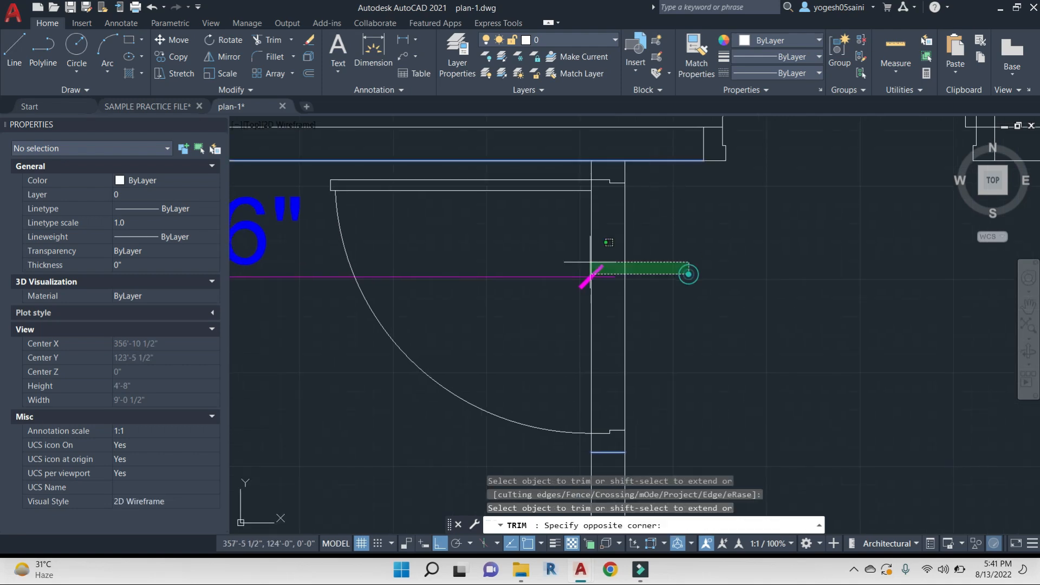
scroll(592, 313, down, 5)
key(Escape)
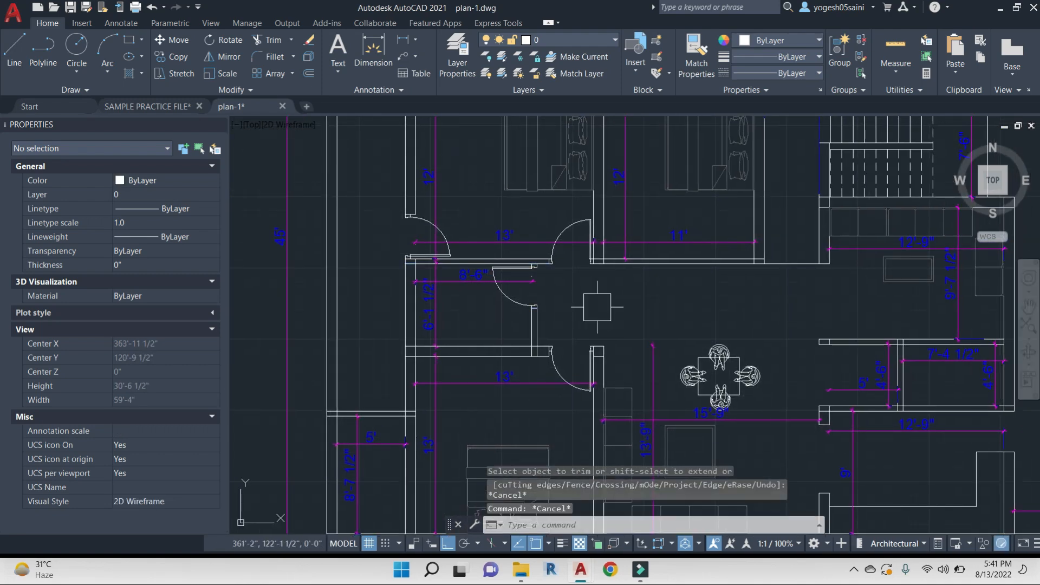
Save the drawing
key(Escape)
key(Escape)
scroll(458, 287, down, 3)
key(ctrl+s)
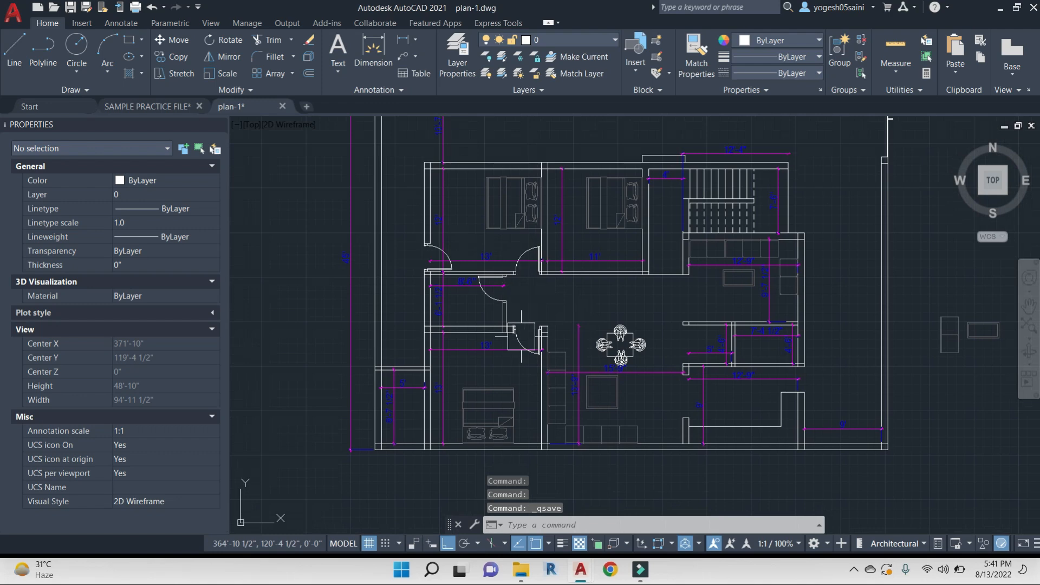
Mirror the 13' wide upper bedroom's corridor door about a vertical line, keeping the original, so the copy falls in the adjoining 11' room
scroll(529, 263, up, 6)
click(561, 255)
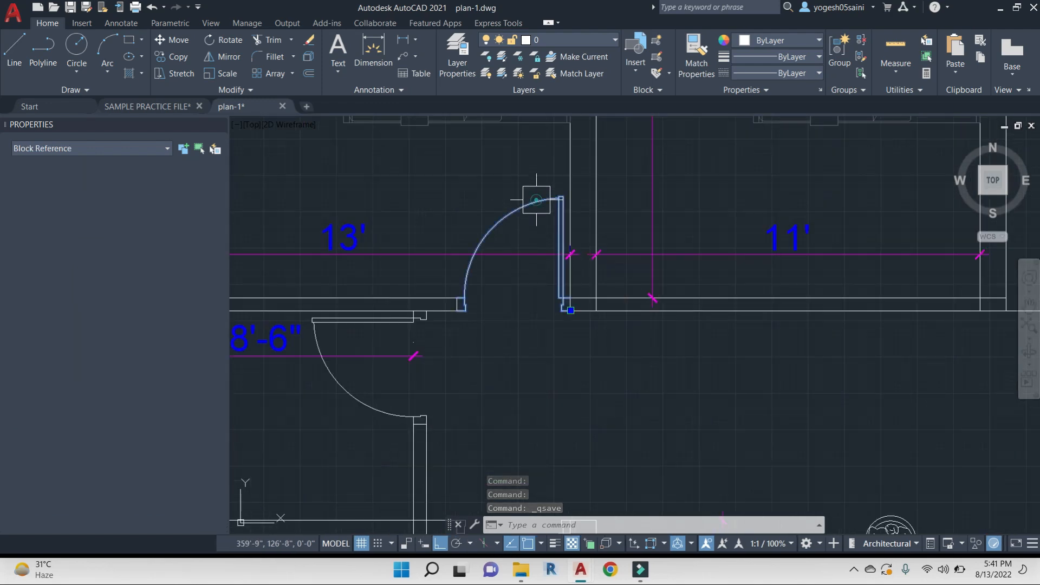
scroll(628, 368, down, 2)
middle_drag(684, 381, 587, 399)
text(mi)
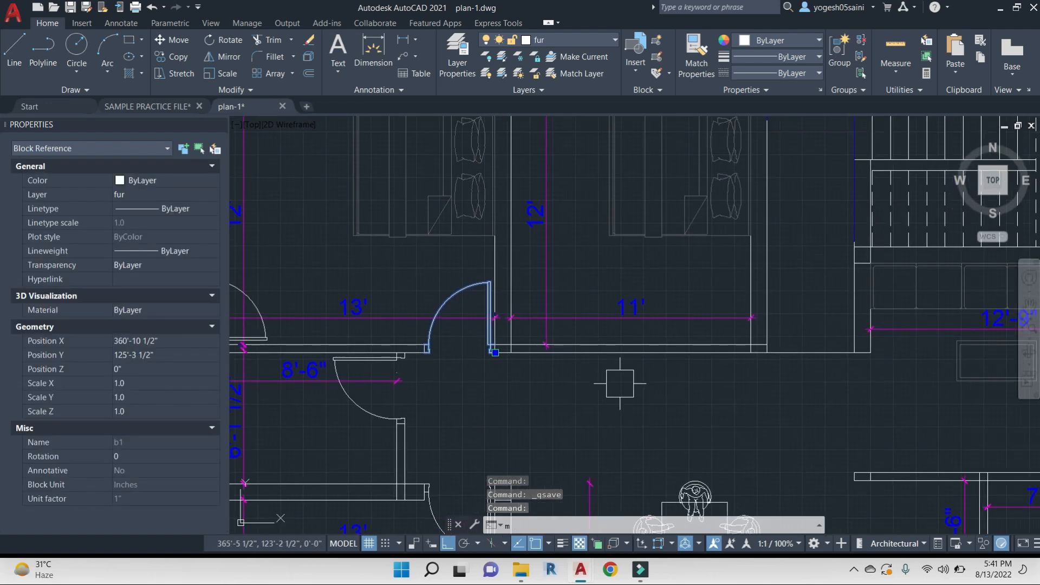
key(Return)
click(558, 388)
click(557, 431)
key(Return)
Move the mirrored door along the 11' room's bottom wall so its frame sits against the partition with the 13' room
click(661, 286)
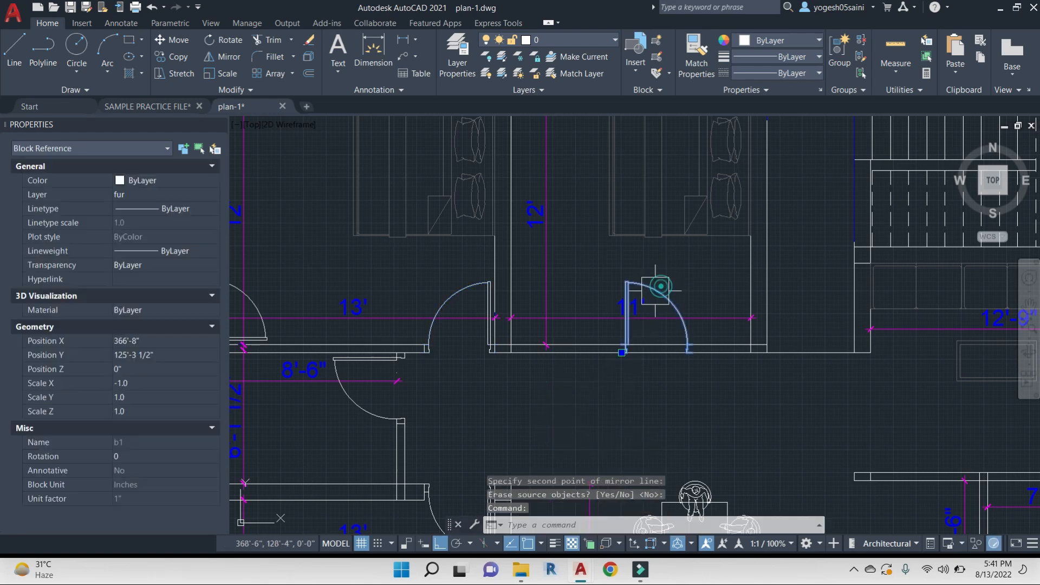
text(m)
key(Return)
scroll(625, 355, up, 8)
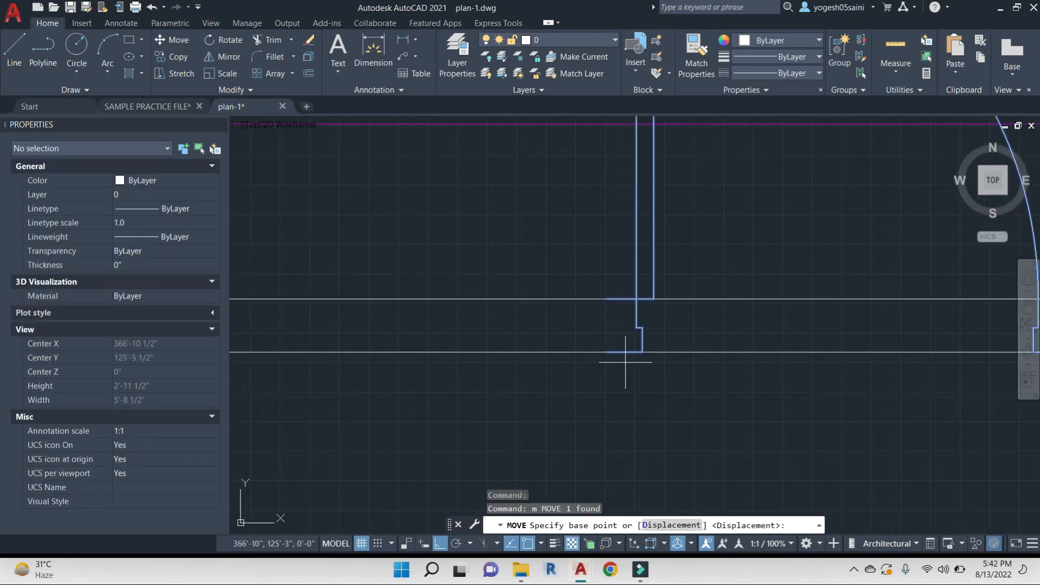
click(607, 351)
scroll(558, 365, down, 6)
scroll(590, 347, up, 5)
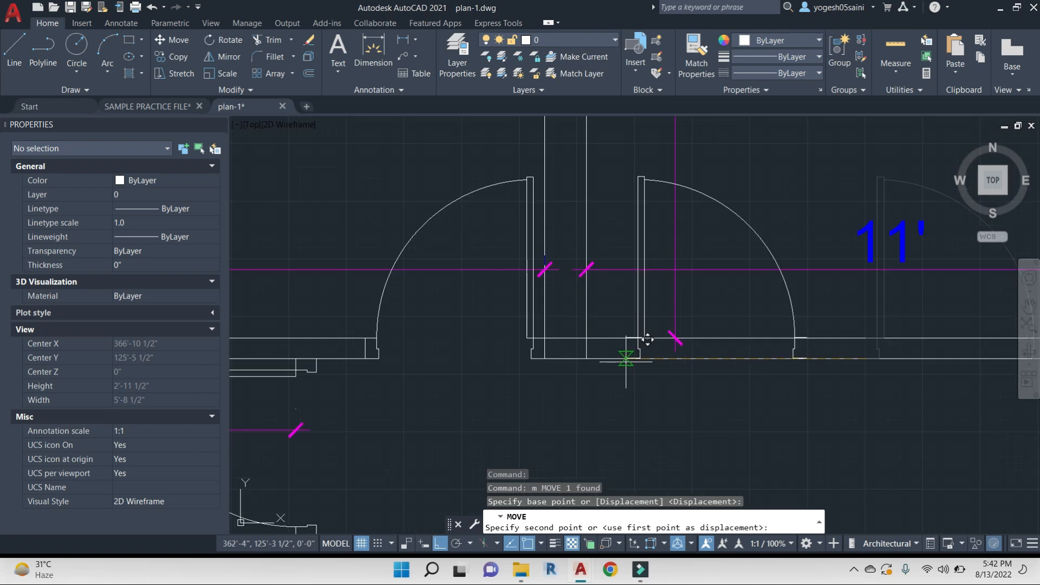
key(Escape)
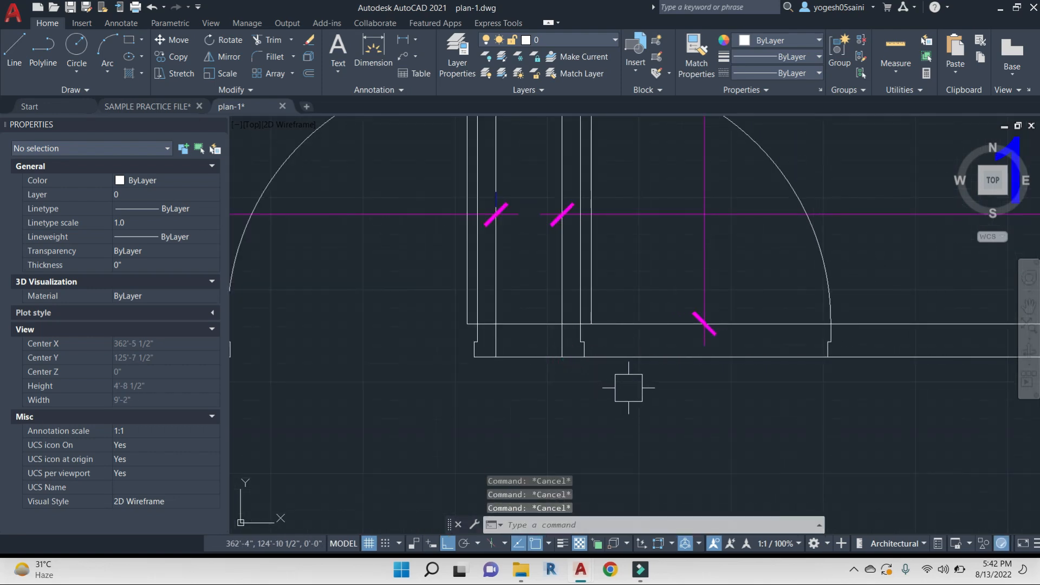
Draw a vertical jamb line across the 11' room's bottom wall at the free end of the door frame
text(l)
key(Return)
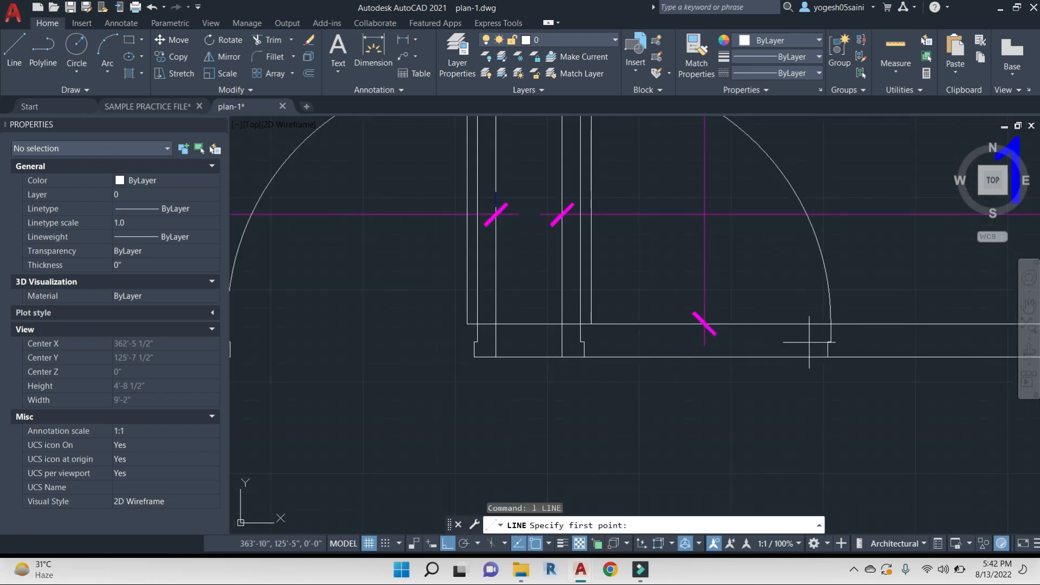
click(849, 356)
scroll(848, 354, up, 3)
click(850, 271)
key(Escape)
key(Escape)
key(Escape)
Trim both lines of the 11' room's bottom wall across the door opening, between the jamb line and the partition line, and save the drawing
text(tr)
key(Return)
click(853, 320)
scroll(852, 350, down, 6)
click(661, 297)
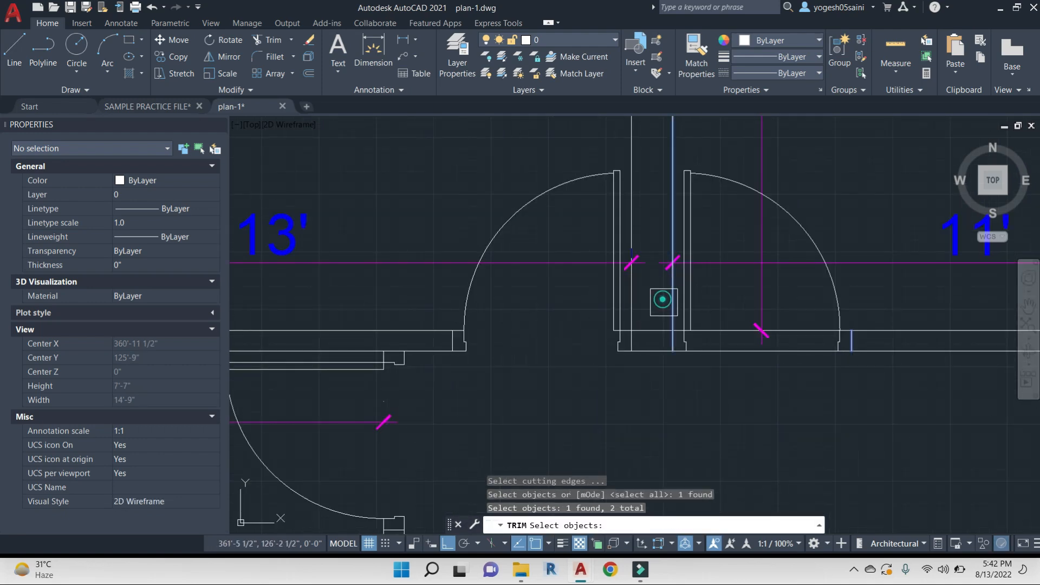
key(Return)
click(707, 276)
click(742, 395)
scroll(744, 371, down, 6)
middle_drag(750, 365, 677, 357)
key(Escape)
key(Escape)
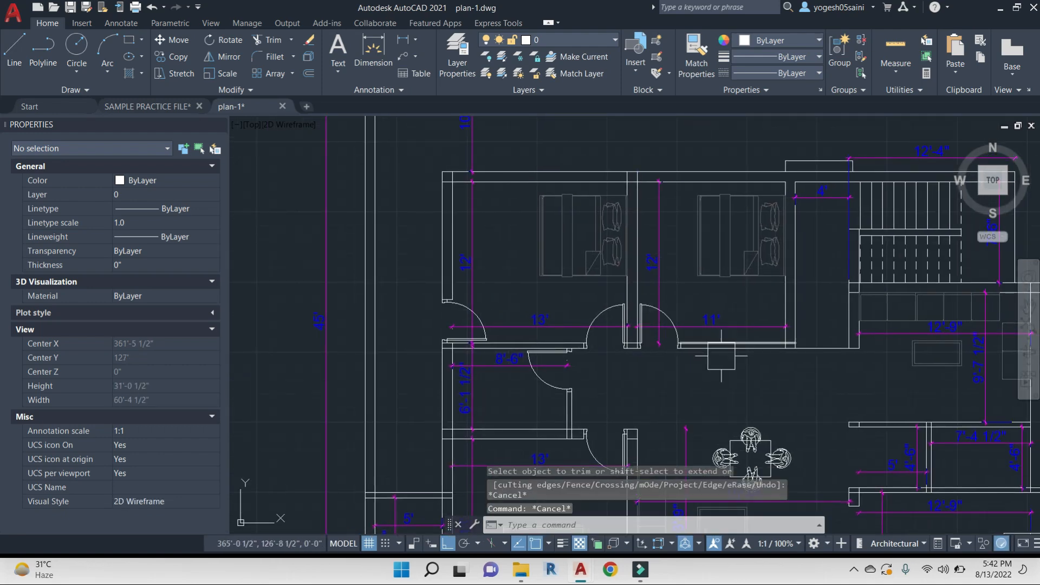
key(ctrl+s)
middle_drag(780, 379, 665, 336)
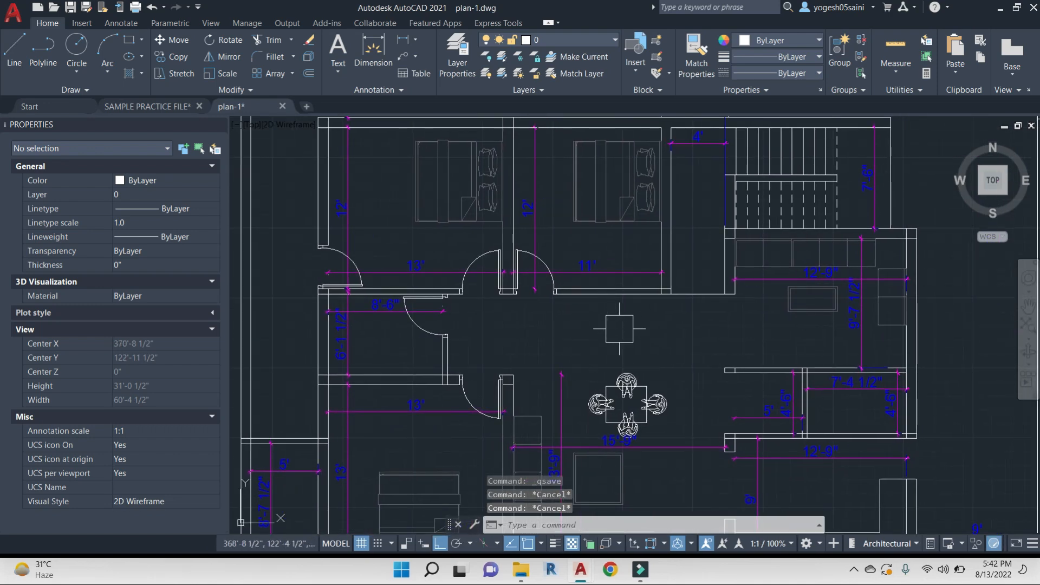
scroll(596, 325, down, 4)
scroll(574, 276, up, 3)
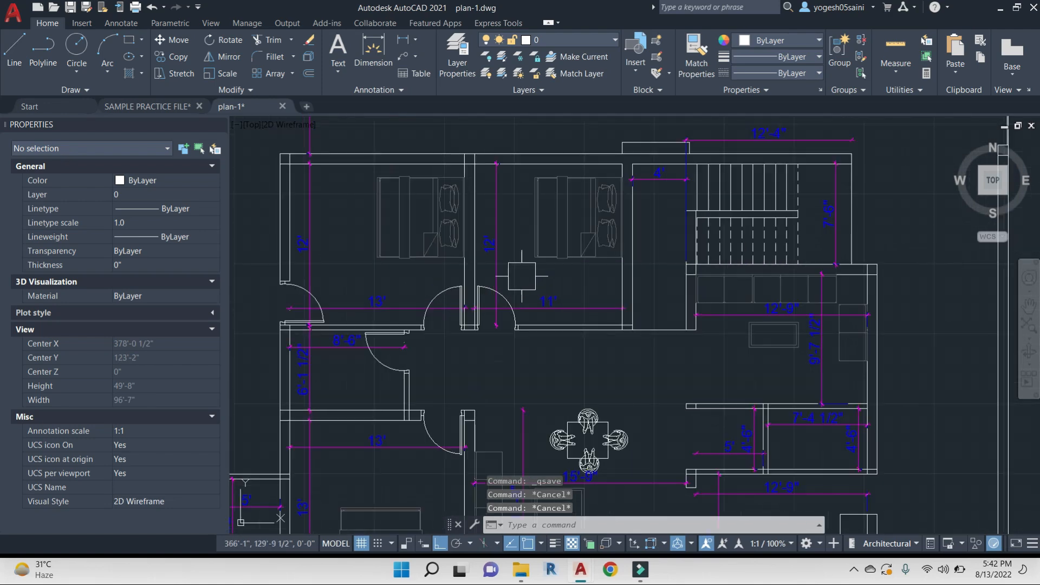
click(515, 288)
text(co)
key(Return)
scroll(526, 317, up, 6)
key(Escape)
key(Escape)
scroll(487, 329, down, 6)
middle_drag(494, 370, 535, 315)
Mirror the lower bedroom's door about a vertical line just beyond its wall end, keeping the original
scroll(447, 328, up, 2)
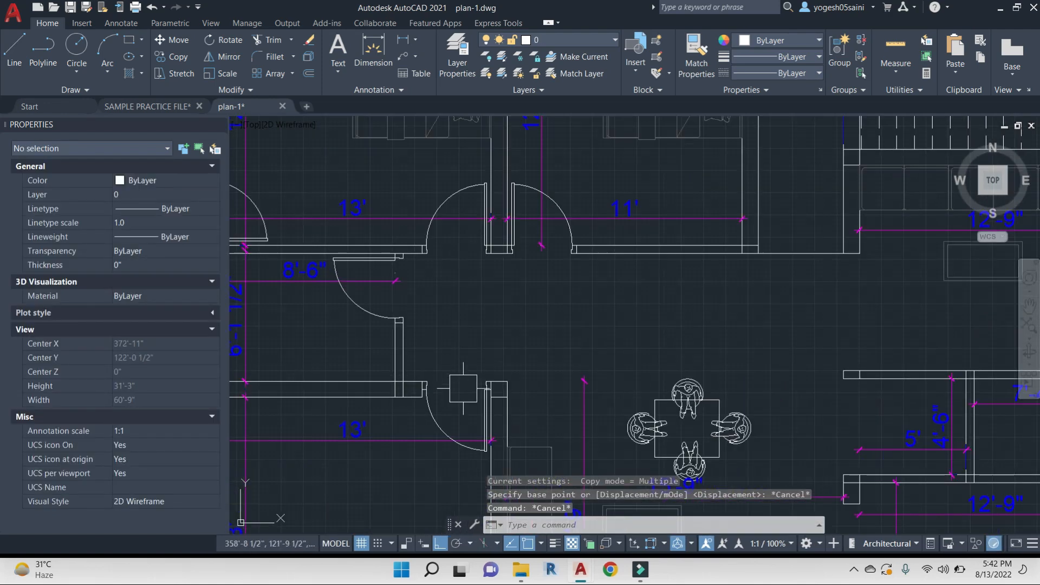
click(472, 398)
key(Return)
click(533, 364)
click(540, 288)
key(Return)
Move the mirrored door up to the outer wall line at the head of the 4' passage beside the staircase
click(637, 385)
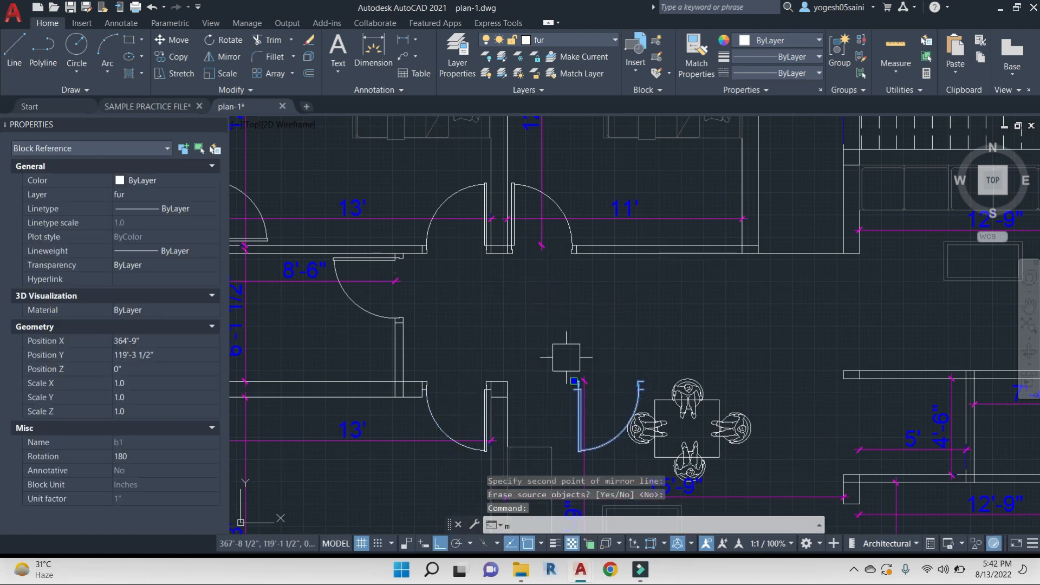
text(m)
key(Return)
scroll(555, 379, up, 4)
click(598, 401)
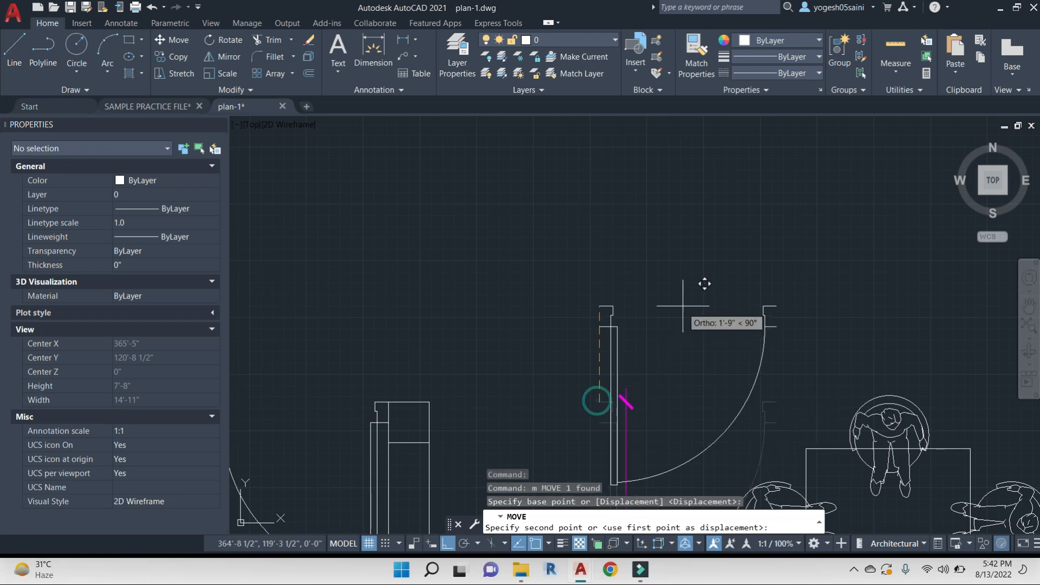
scroll(703, 283, down, 4)
scroll(697, 292, up, 5)
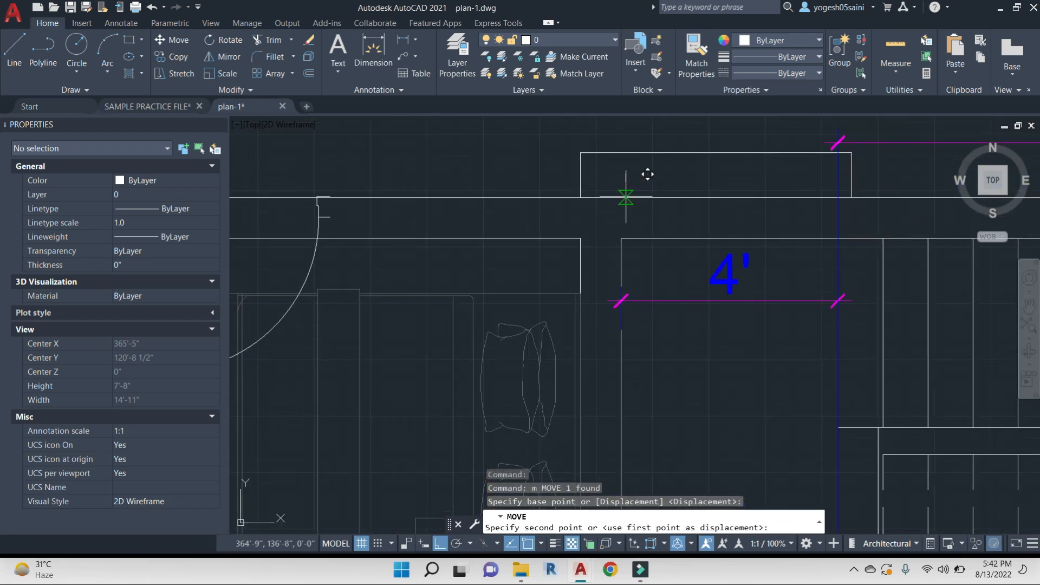
click(626, 197)
Extend the wall line between the 11' room and the 4' passage up to the outer line of the top wall
text(ex)
key(Return)
click(613, 258)
key(Return)
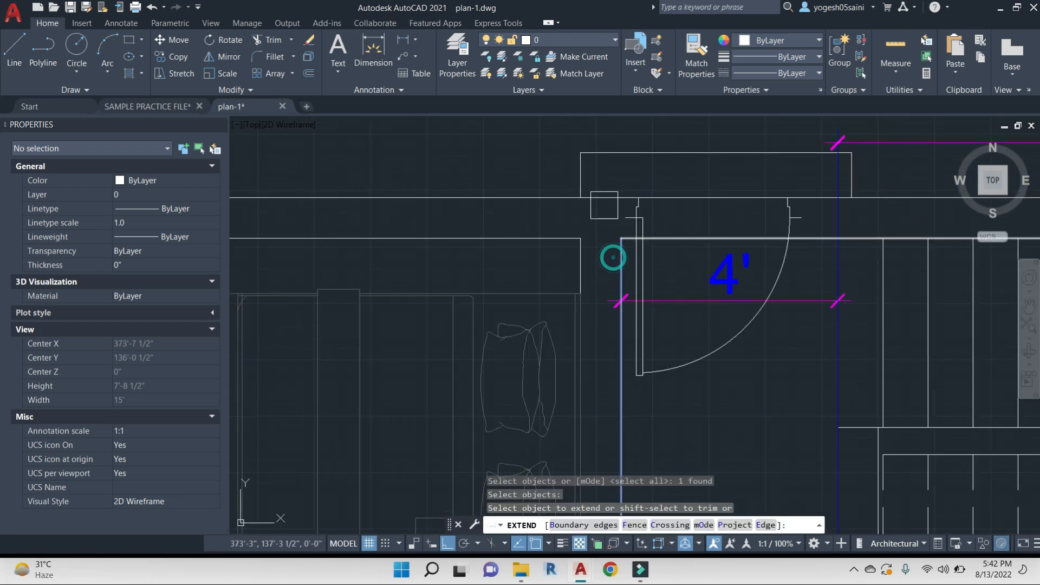
key(Escape)
key(Return)
click(599, 194)
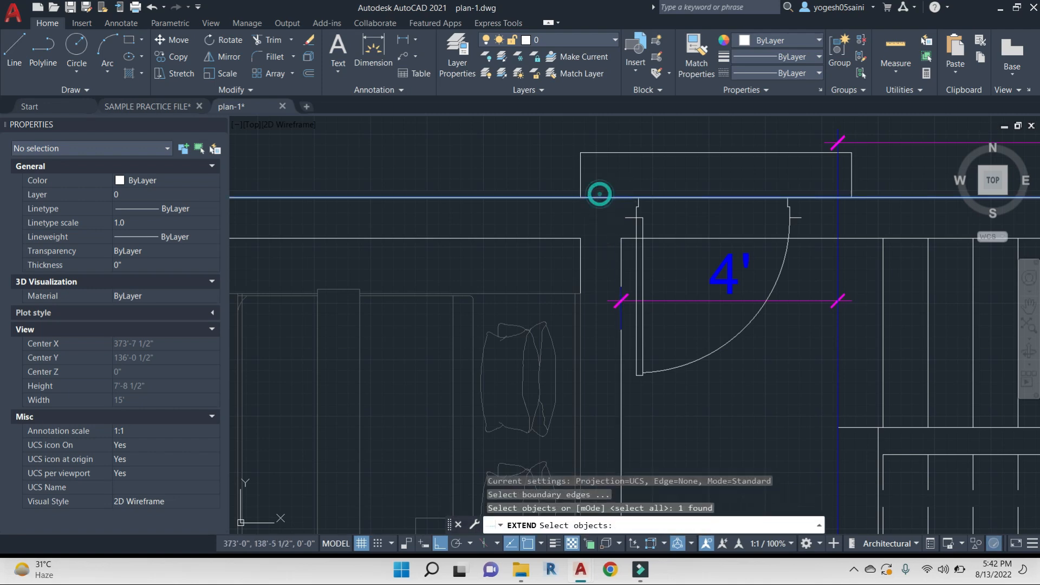
key(Escape)
Move the passage door sideways so its frame meets the extended wall line on the bedroom side of the passage
click(631, 209)
scroll(629, 200, up, 4)
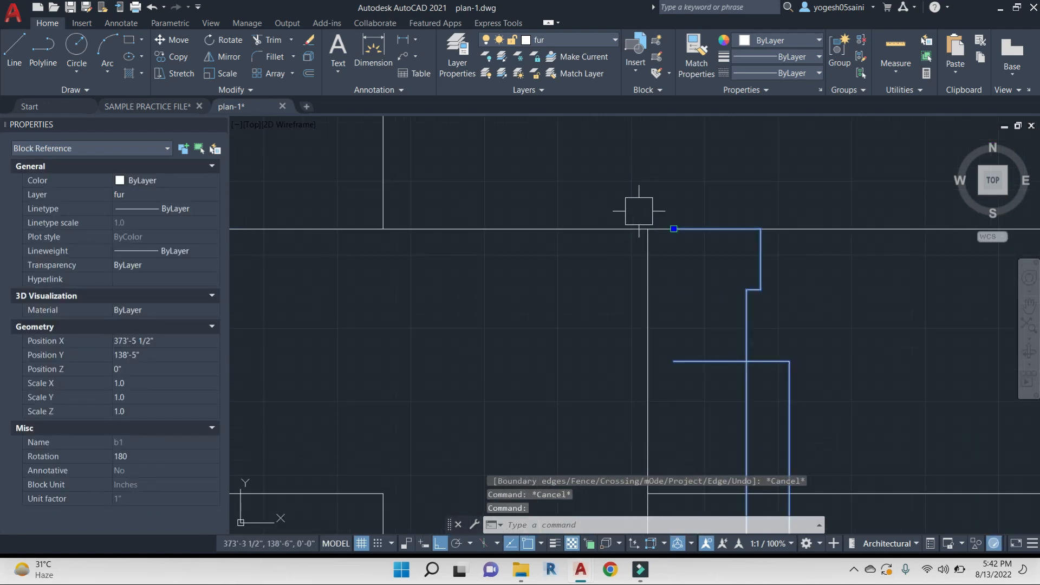
text(m)
key(Return)
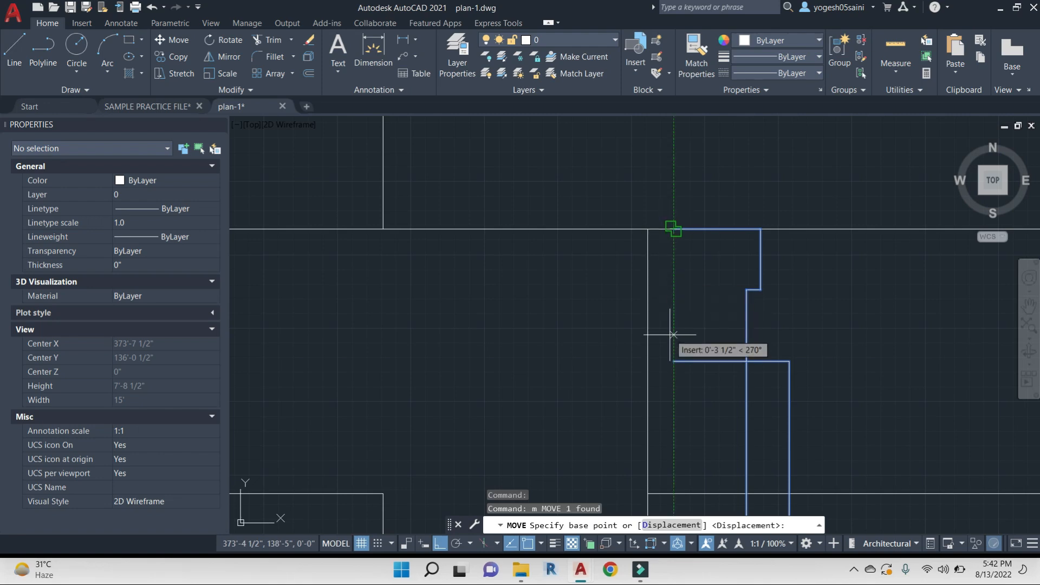
click(673, 360)
click(652, 356)
Erase the 12'-4" dimension above the staircase, whose extension line overlaps the passage wall
scroll(747, 349, up, 3)
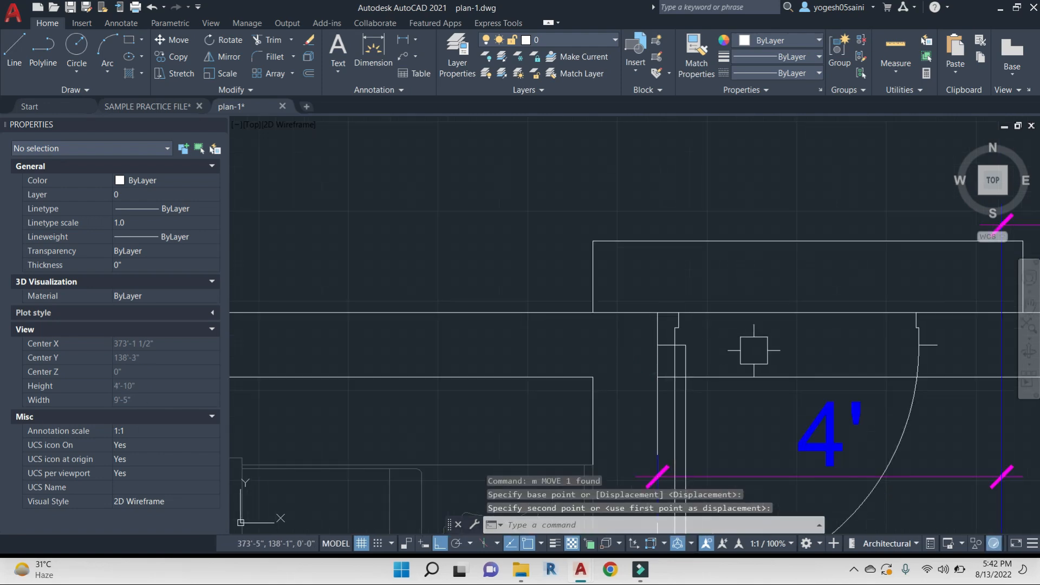
scroll(729, 349, down, 4)
middle_drag(720, 346, 643, 291)
scroll(680, 294, up, 2)
key(Escape)
middle_drag(720, 302, 704, 223)
text(l)
key(Return)
key(Escape)
click(676, 310)
text(e)
key(Return)
Draw a short vertical jamb line across the top wall in line with the passage's stair-side wall
text(l)
key(Return)
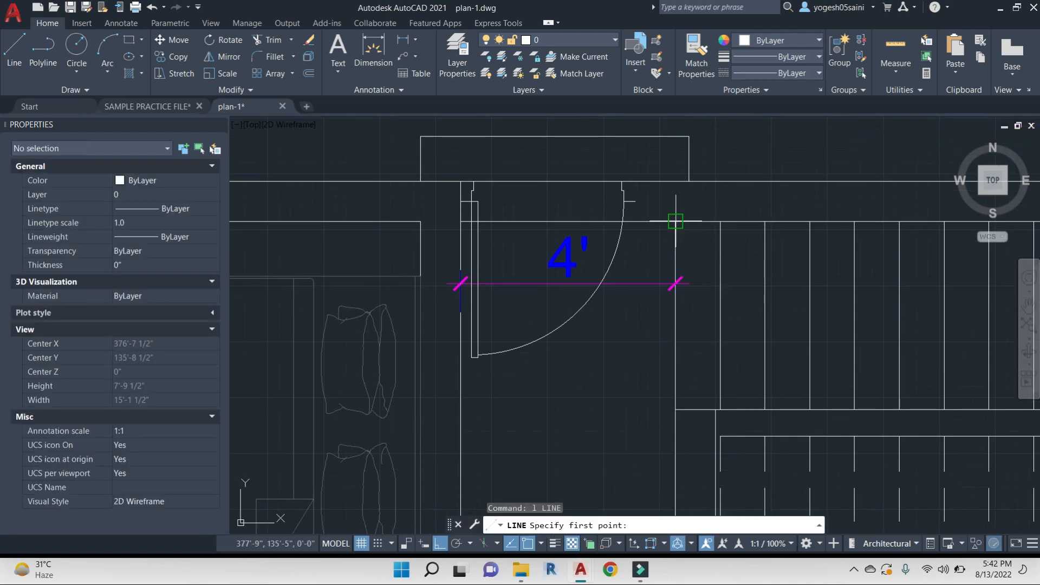
key(Escape)
key(Escape)
Scale the passage door by reference from its hinge-side frame corner, so the frame spans the full 4' passage width
click(622, 196)
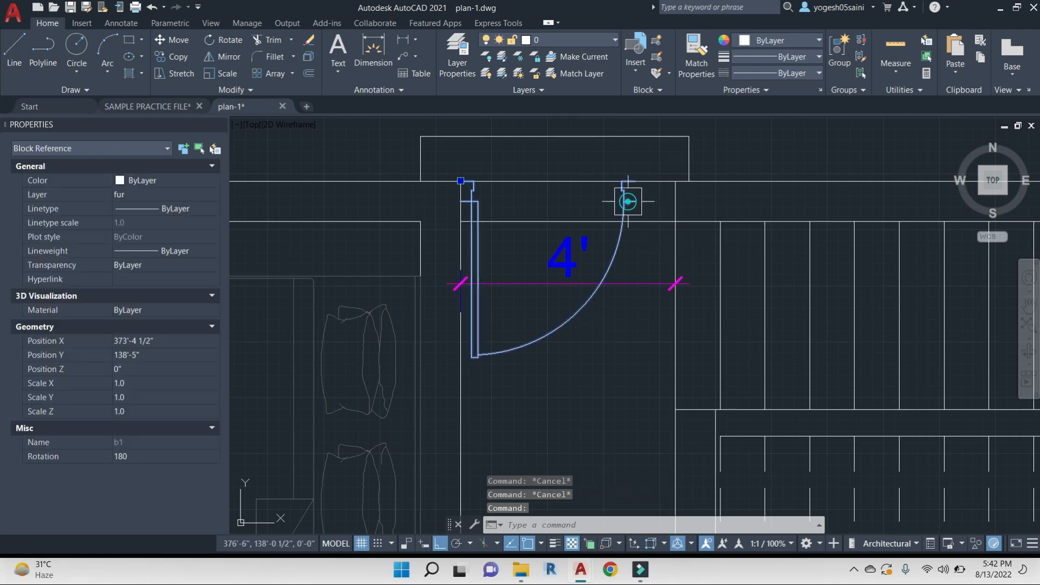
text(sc)
key(Return)
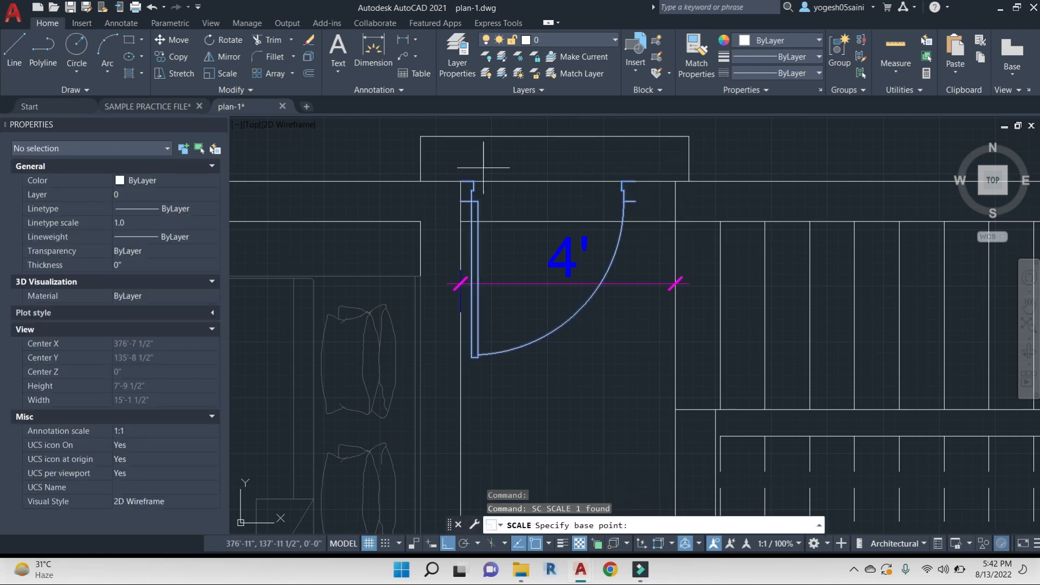
click(460, 182)
text(r)
key(Return)
click(459, 182)
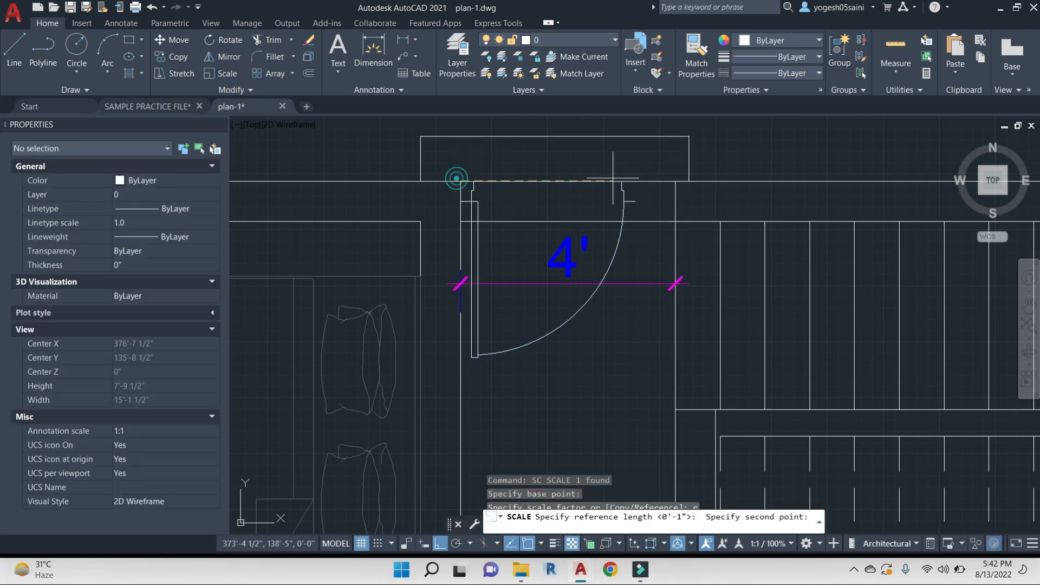
click(635, 181)
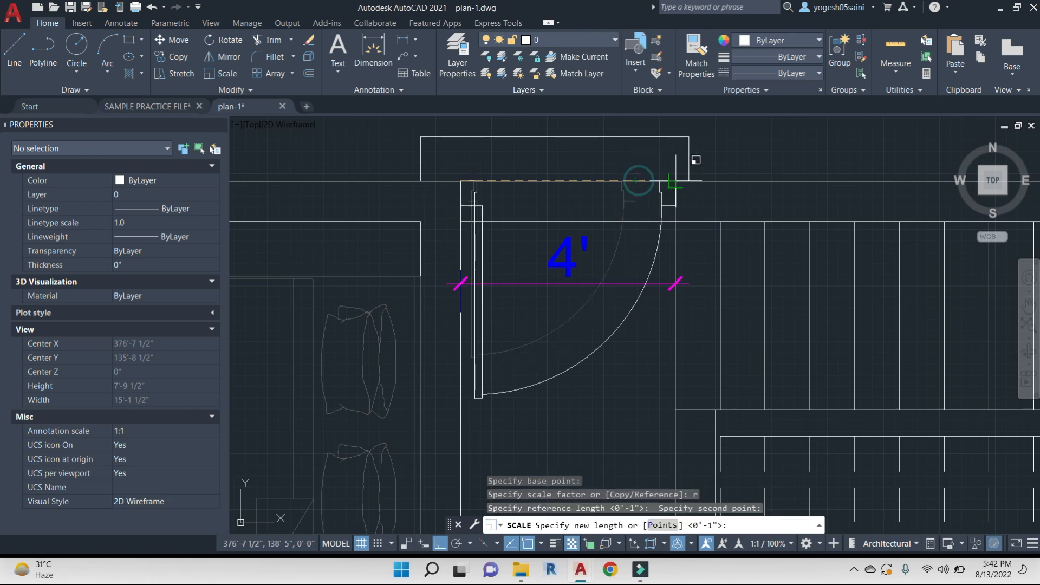
click(674, 181)
key(Escape)
key(Escape)
text(dli)
key(Return)
click(674, 181)
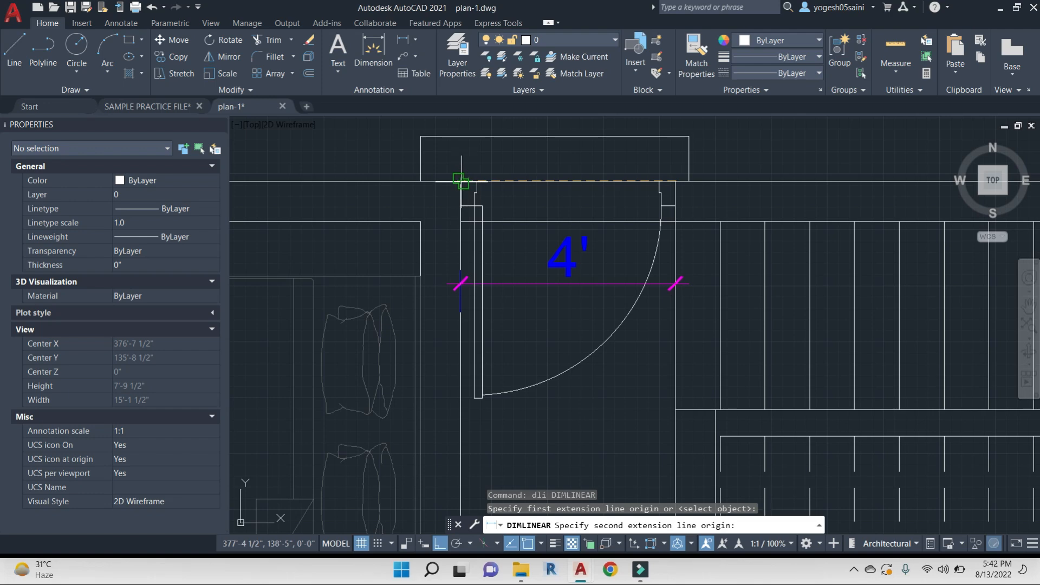
click(461, 221)
scroll(579, 236, down, 2)
key(Escape)
key(Escape)
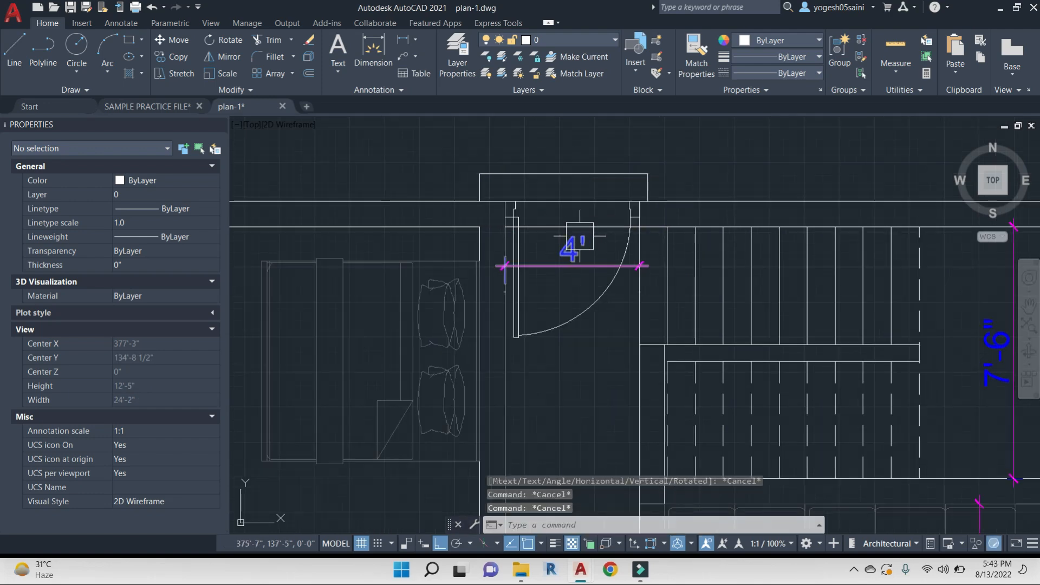
Trim both top wall lines across the passage door opening, using the passage wall line and the jamb line as cutting edges, and save the drawing
text(tr)
key(Return)
scroll(635, 233, up, 2)
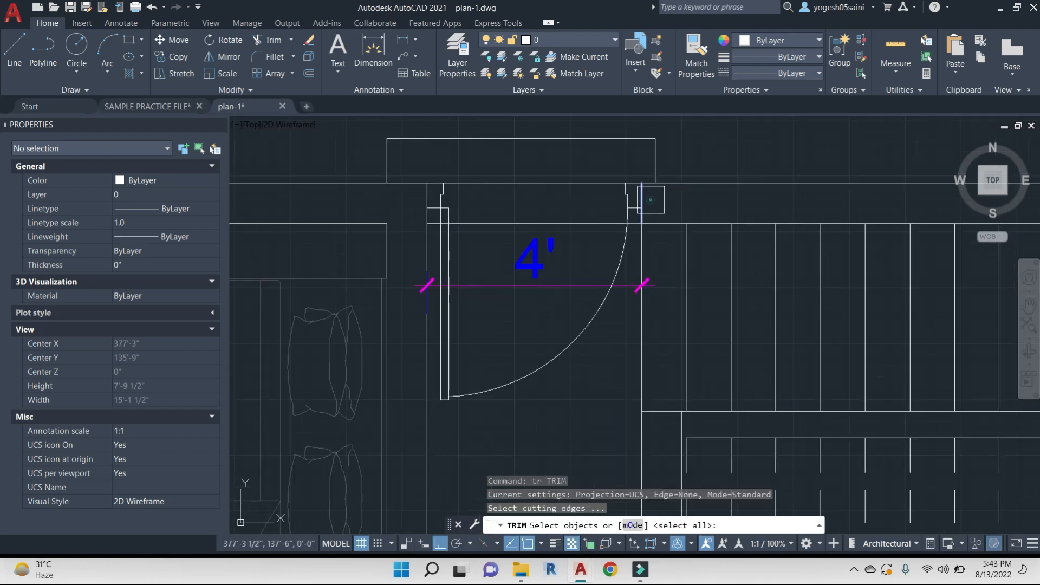
click(647, 200)
scroll(422, 206, up, 3)
click(444, 178)
key(Return)
click(585, 326)
scroll(570, 233, down, 2)
click(566, 174)
scroll(630, 258, down, 1)
middle_drag(638, 262, 535, 252)
key(Escape)
key(Escape)
key(Escape)
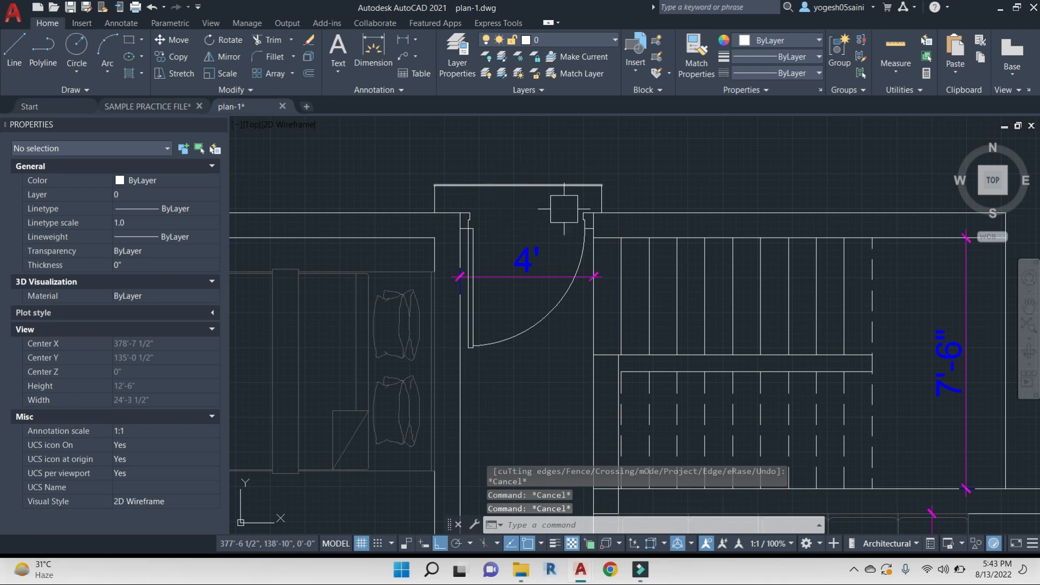
key(ctrl+s)
Examine the scaled door at the head of the passage, its properties and the surrounding walls
scroll(592, 204, down, 2)
mouse_move(745, 164)
middle_down()
mouse_move(713, 188)
mouse_move(703, 233)
middle_up()
scroll(526, 265, up, 4)
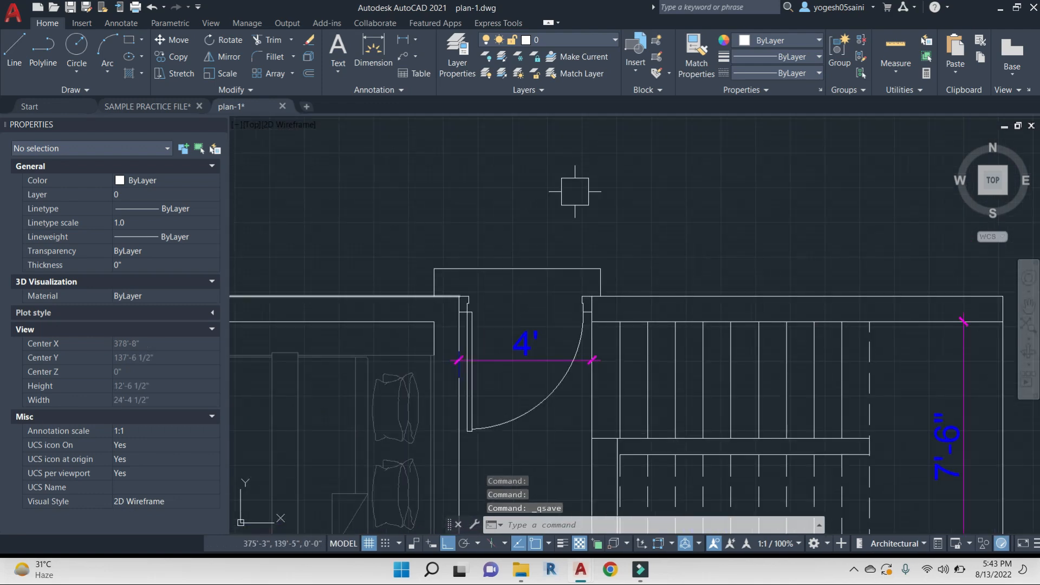
middle_drag(542, 271, 572, 185)
key(Escape)
key(Escape)
key(Escape)
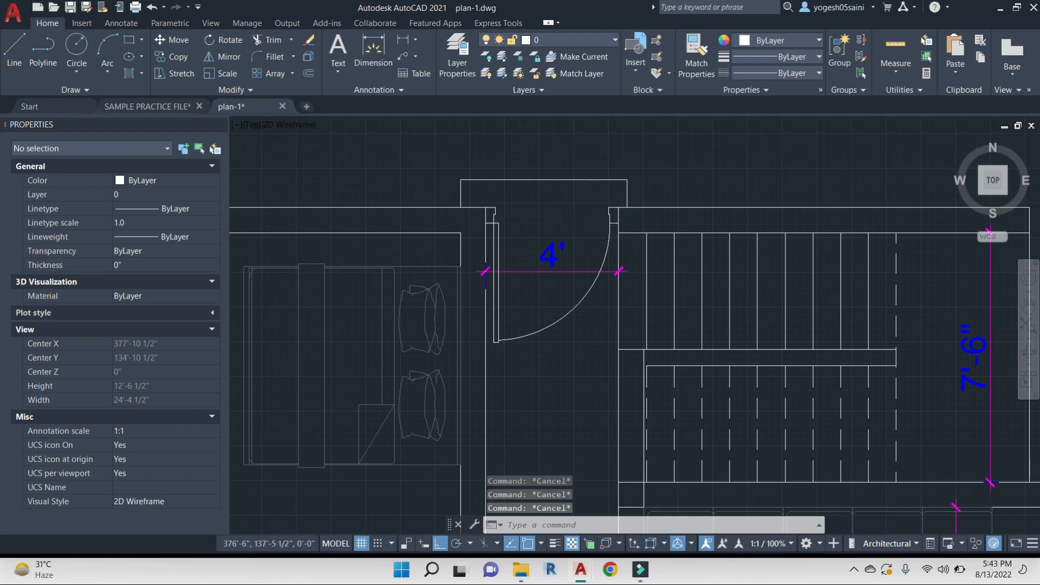
scroll(592, 234, down, 5)
scroll(558, 247, up, 6)
scroll(590, 287, down, 3)
middle_drag(589, 287, 596, 255)
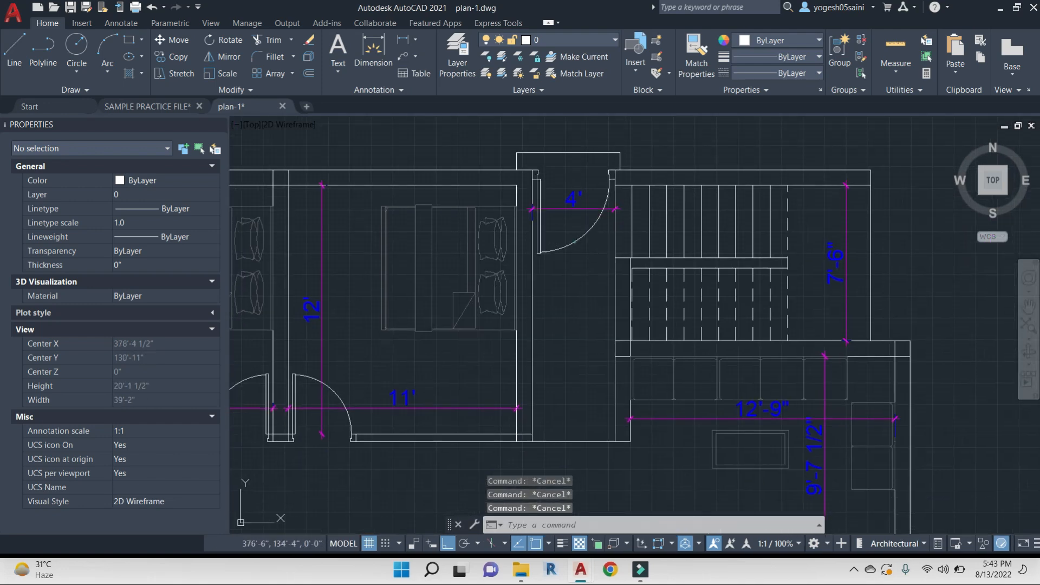
click(574, 242)
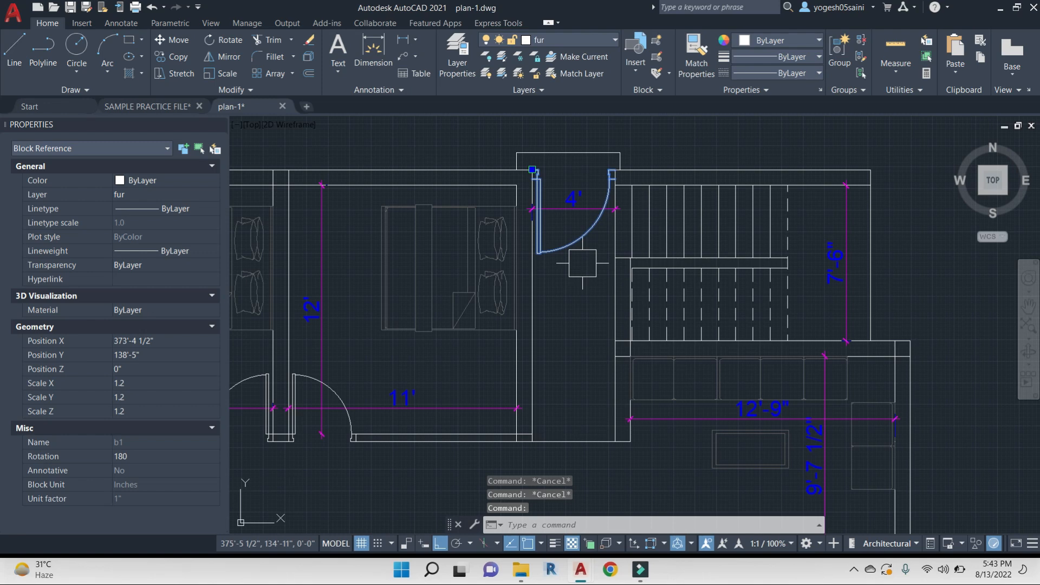
middle_drag(591, 360, 584, 312)
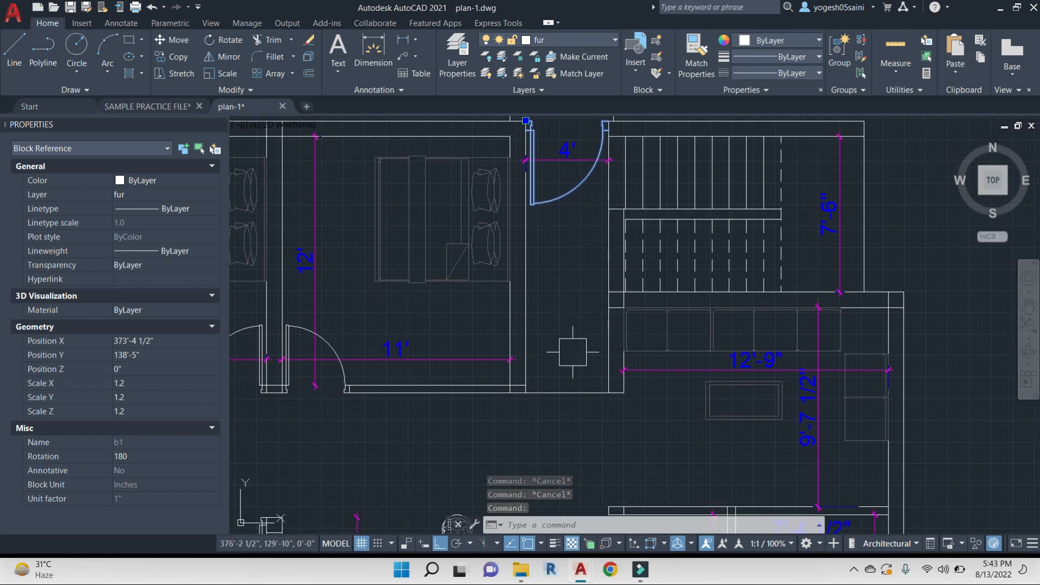
key(Escape)
Erase the wall line that closes the lower end of the passage between the bedroom wall and the stair-side wall
text(tr)
key(Return)
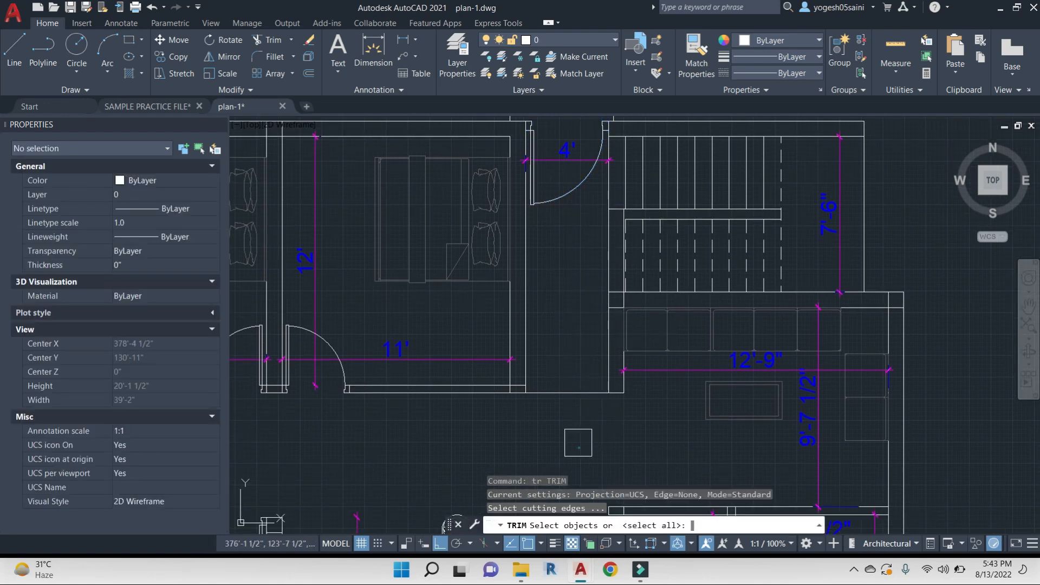
key(Return)
click(570, 391)
key(Escape)
click(584, 390)
text(e)
key(Return)
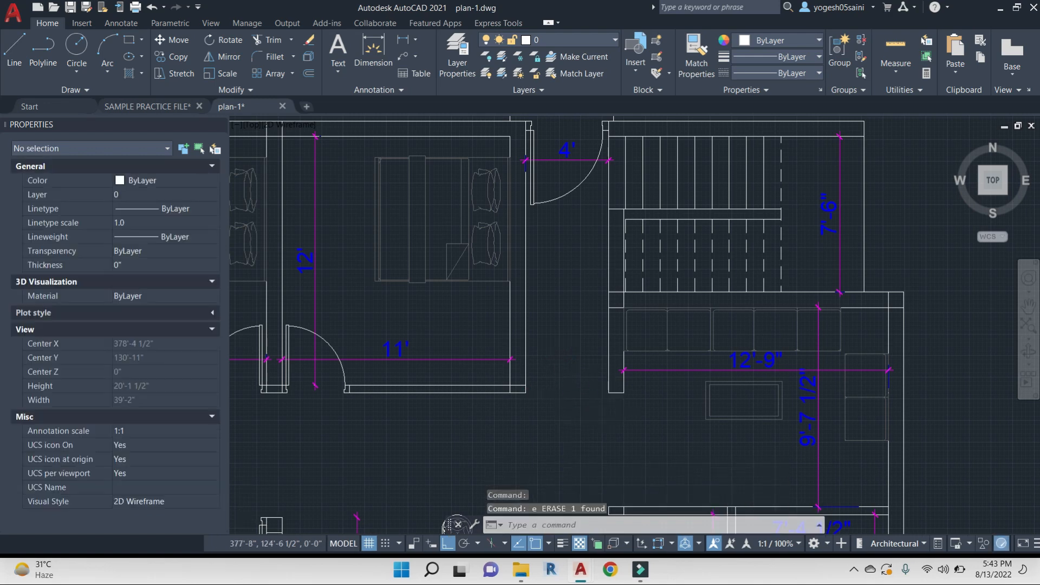
Shorten the stair-side wall stub beside the sofa by 2' with Stretch, and save the drawing
scroll(614, 370, down, 3)
middle_drag(601, 388, 606, 360)
scroll(578, 293, down, 4)
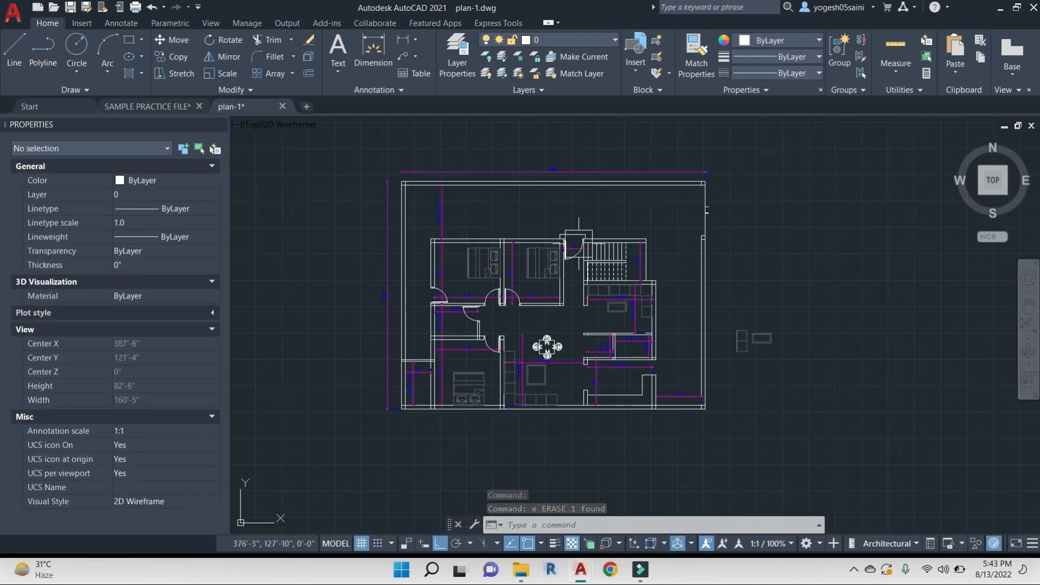
scroll(578, 335, up, 4)
scroll(532, 308, down, 2)
middle_drag(597, 291, 596, 326)
scroll(584, 301, up, 6)
key(Escape)
text(s)
key(Return)
click(584, 373)
click(499, 338)
key(Return)
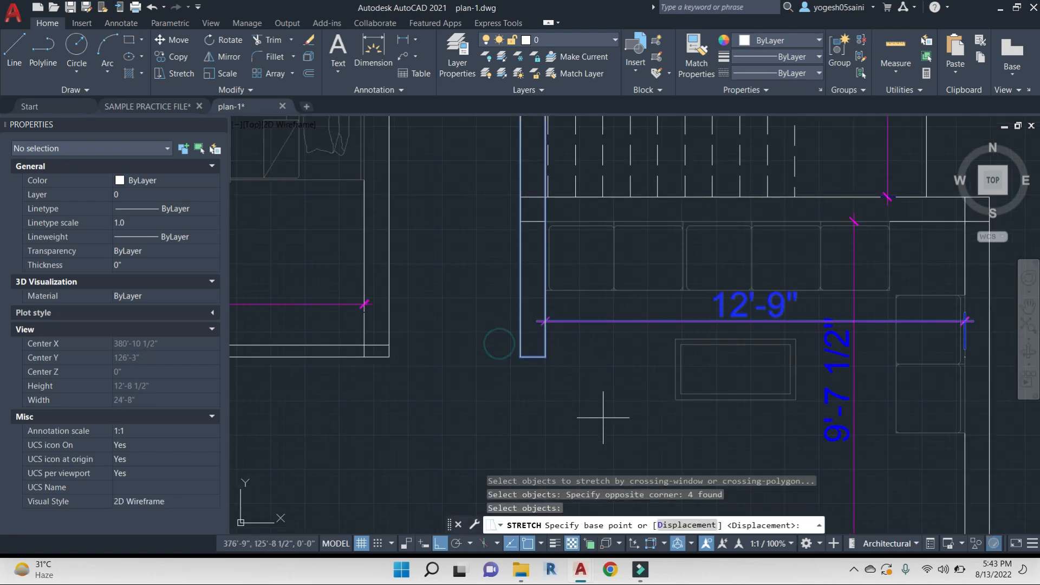
click(603, 422)
text(2)
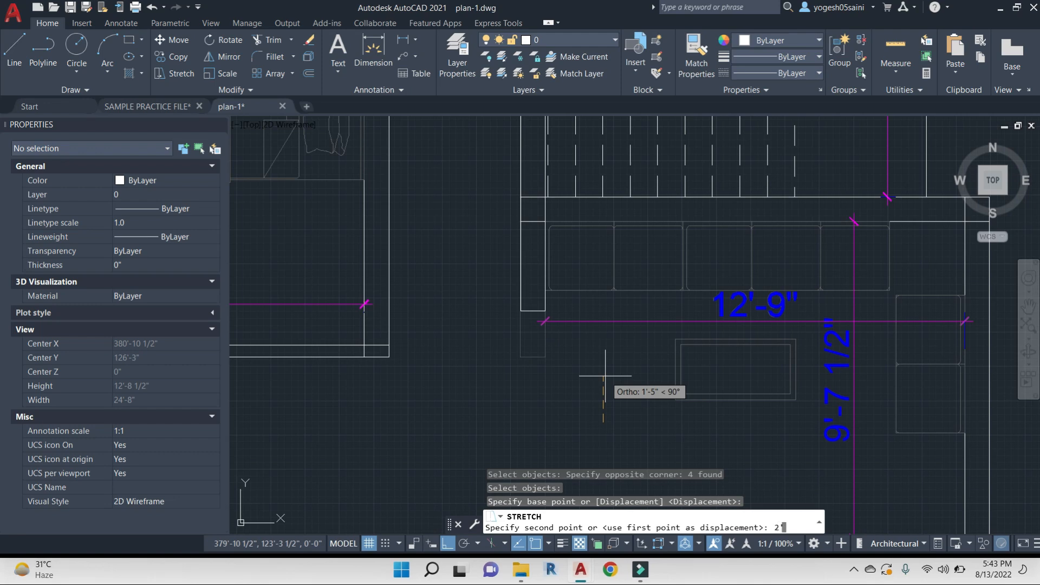
text(')
key(Escape)
key(Escape)
key(ctrl+s)
Copy the 4' passage door horizontally into the empty area outside the plot's boundary wall
scroll(595, 365, down, 2)
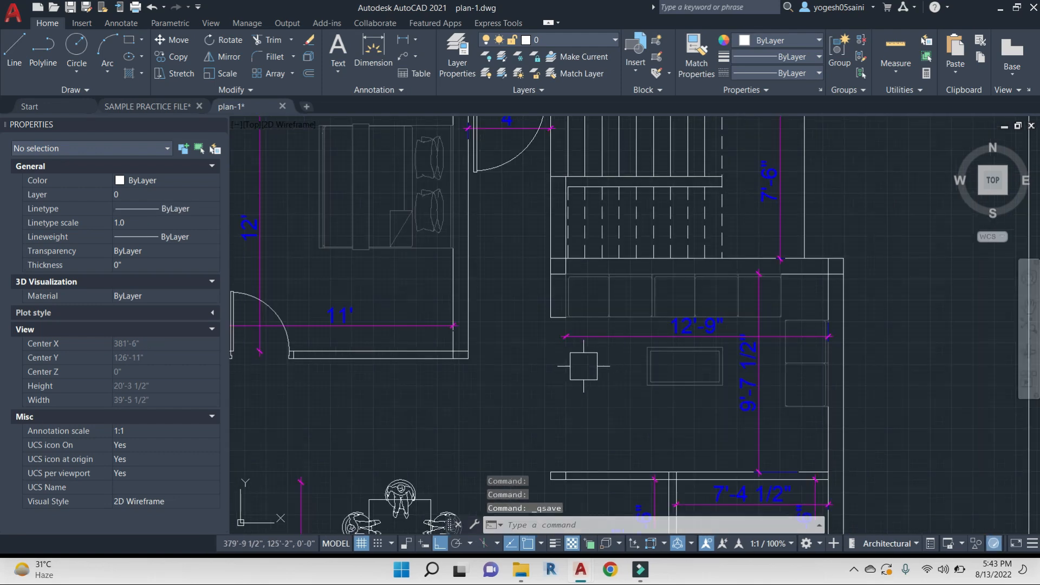
scroll(507, 291, down, 2)
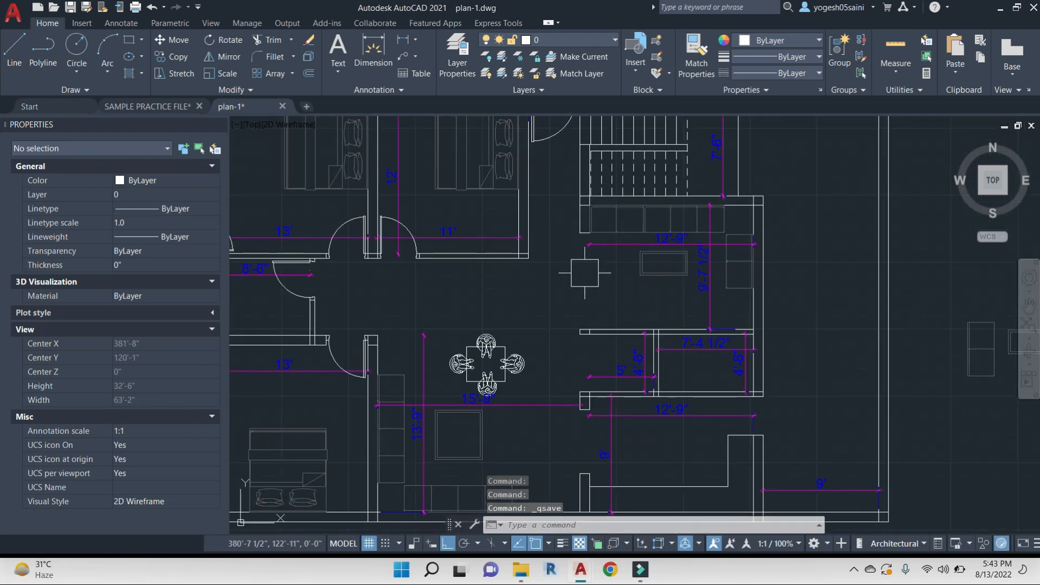
scroll(600, 272, down, 2)
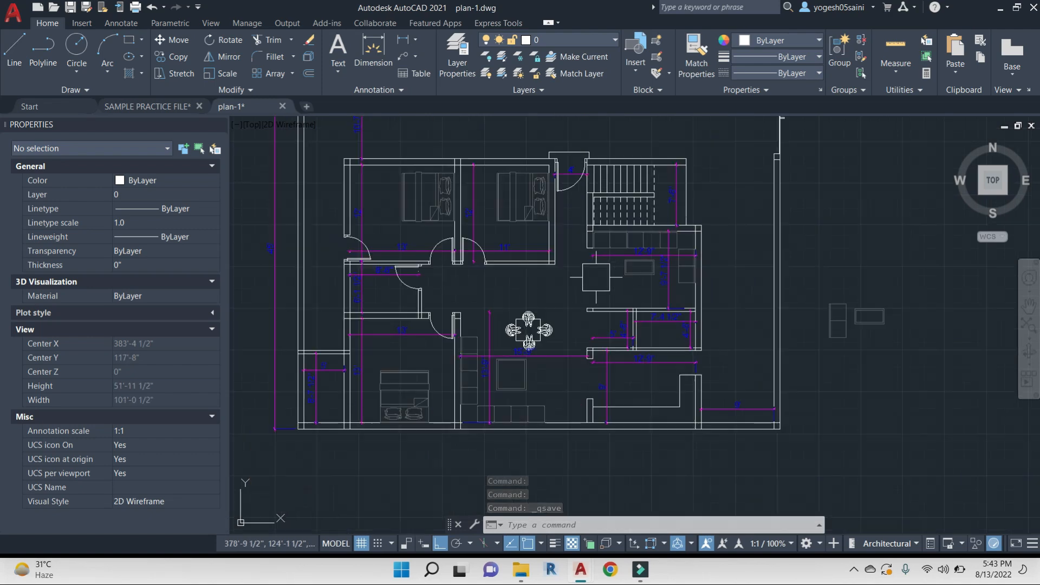
scroll(577, 279, up, 2)
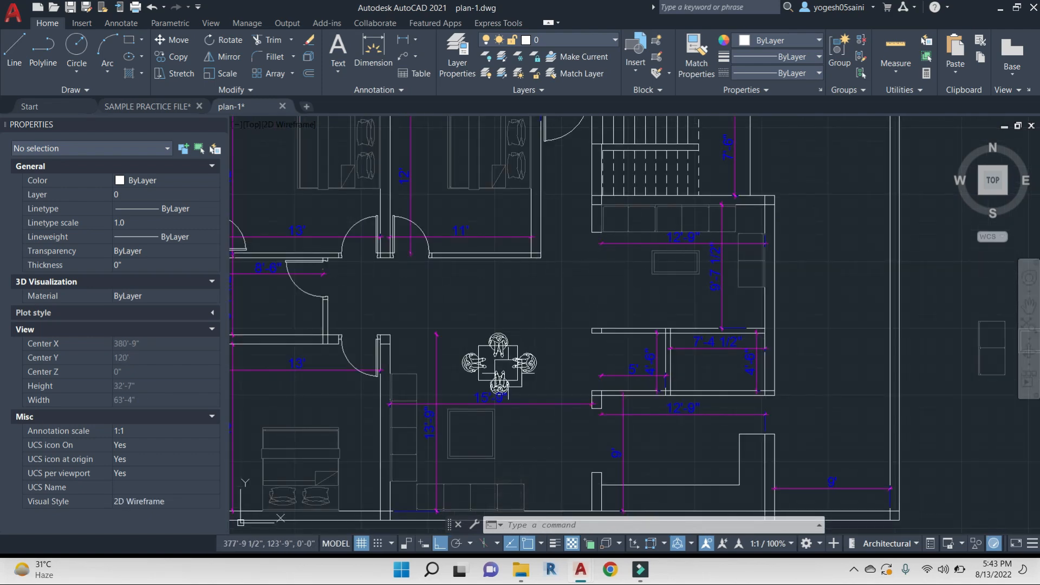
scroll(589, 288, down, 2)
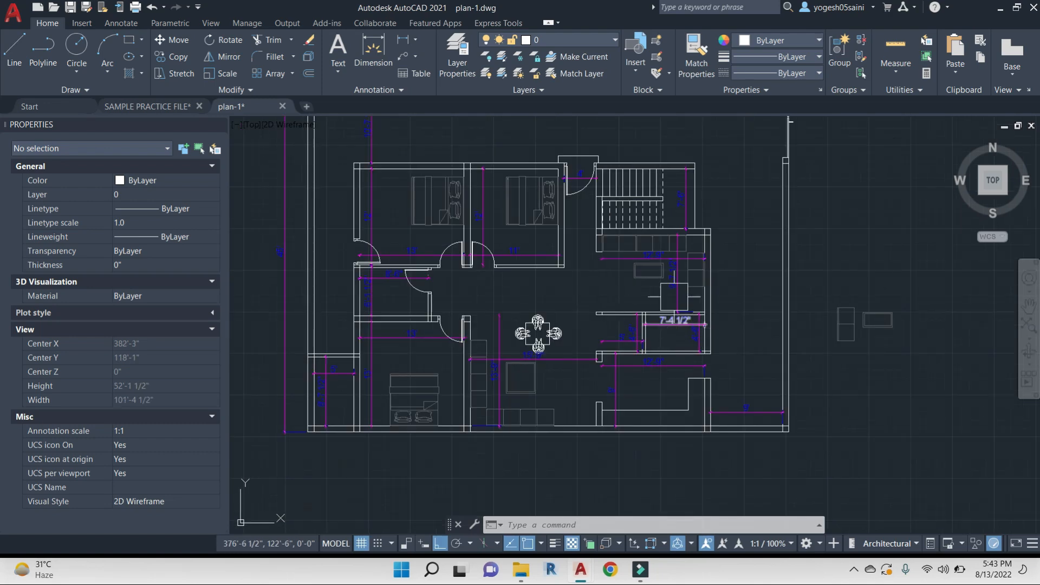
scroll(579, 193, up, 2)
click(580, 190)
text(co)
key(space)
click(627, 249)
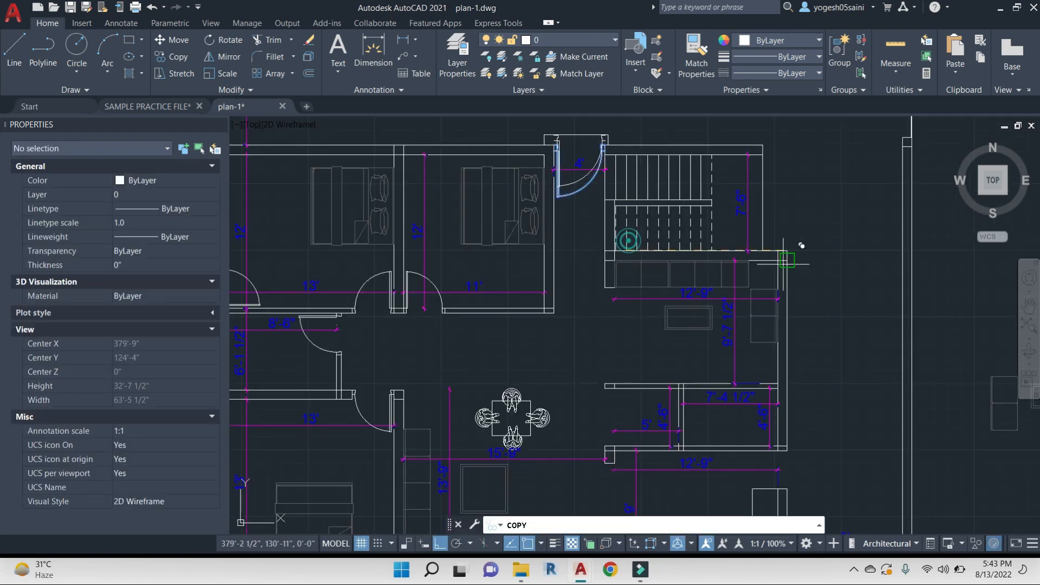
middle_drag(841, 283, 490, 329)
click(711, 334)
key(Escape)
Scale the copied door by reference from its hinge-side frame corner, making its overall frame width 3'
click(677, 221)
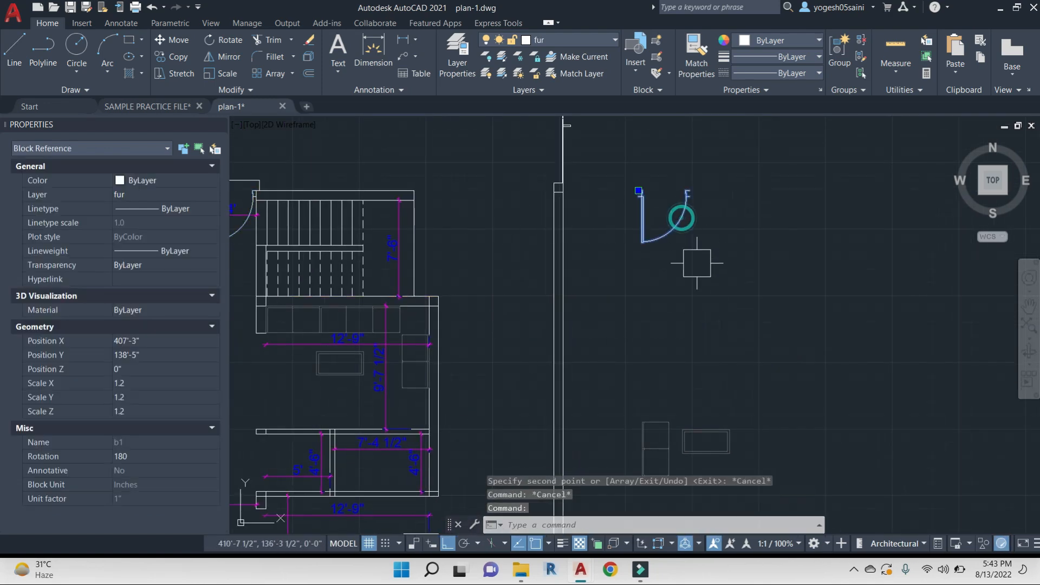
text(sc)
key(space)
scroll(634, 219, up, 2)
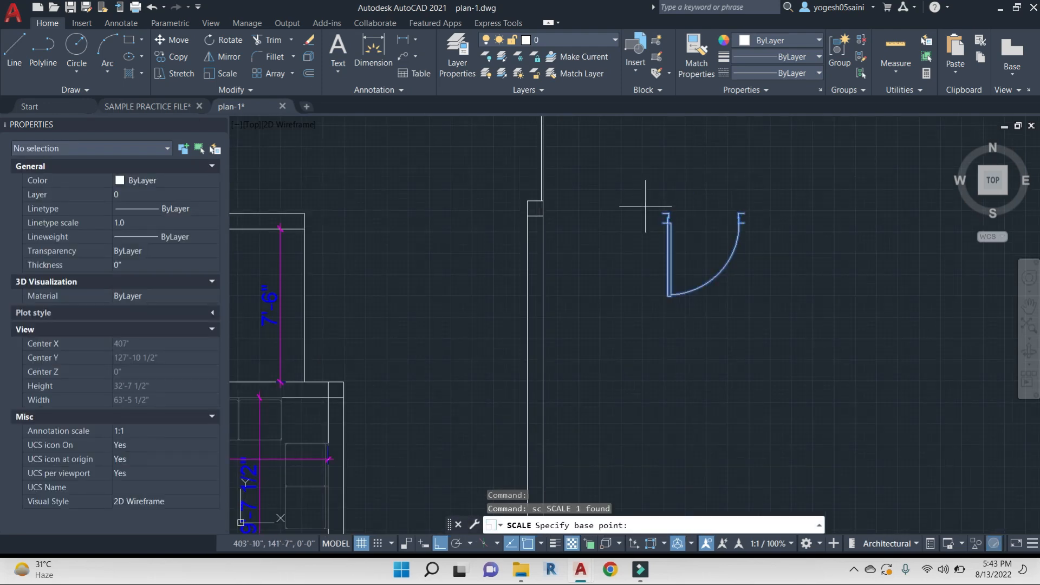
click(659, 210)
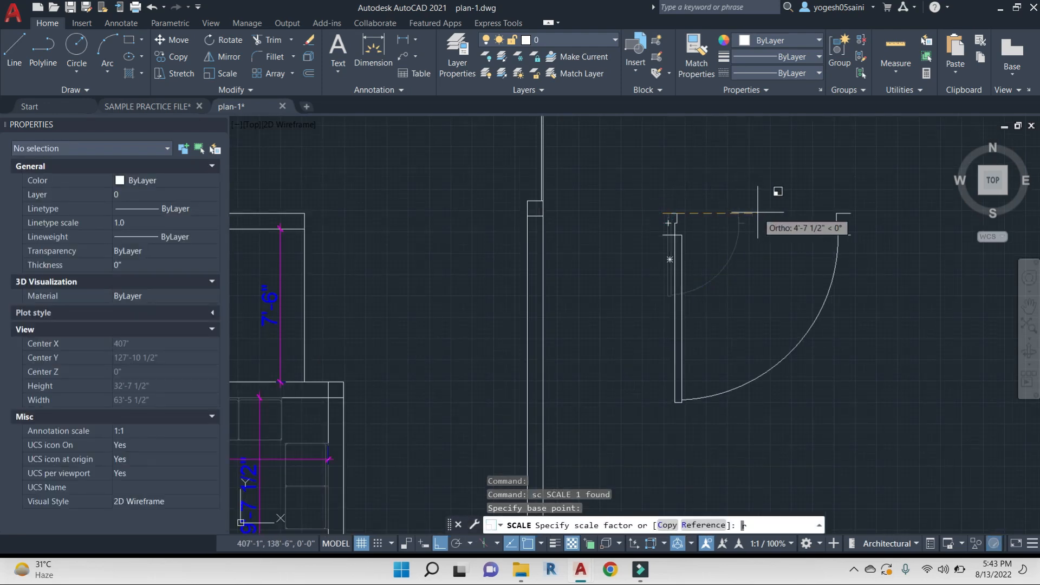
text(r)
key(Return)
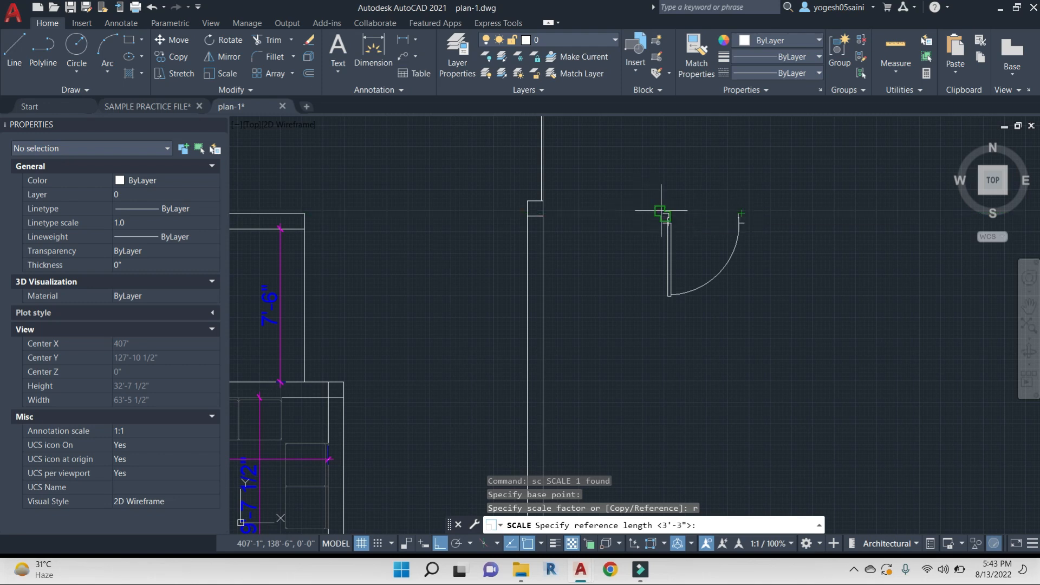
scroll(751, 214, up, 3)
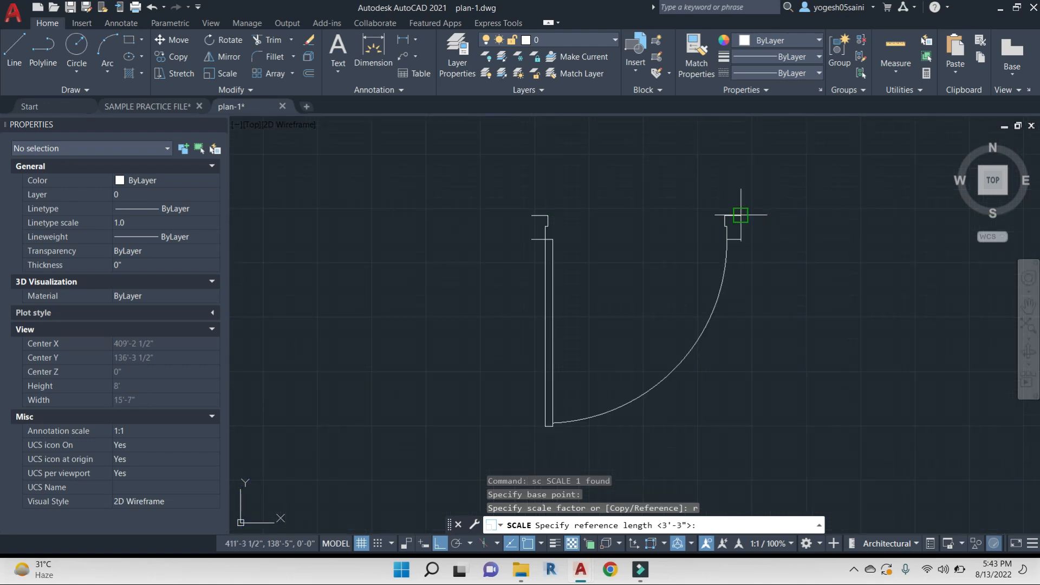
click(741, 215)
scroll(529, 217, up, 2)
click(561, 355)
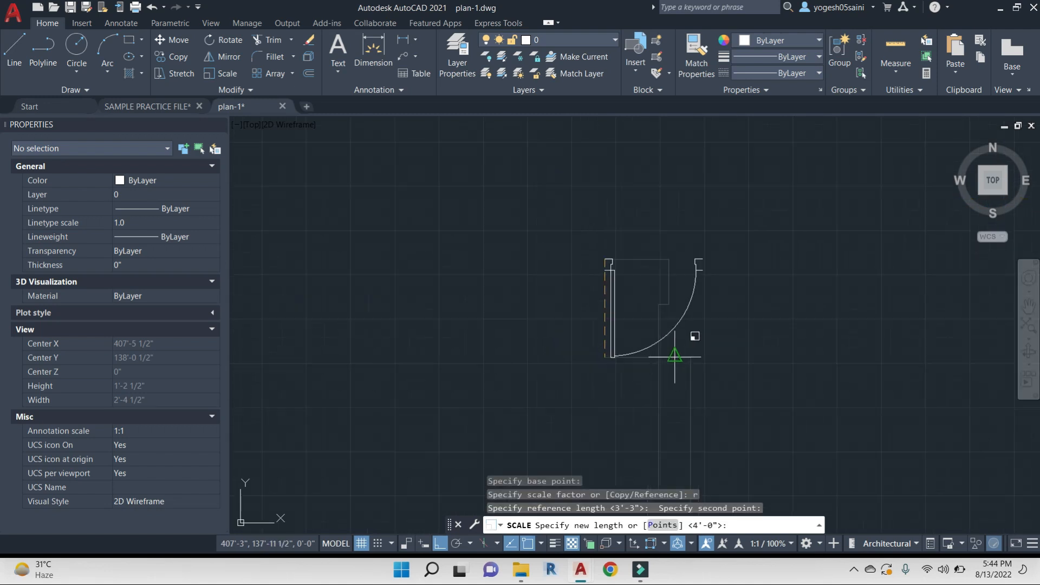
text(3')
key(Return)
Copy the 3' door from its frame corner to the wall below the 7'-4 1/2" wide room
scroll(769, 380, down, 5)
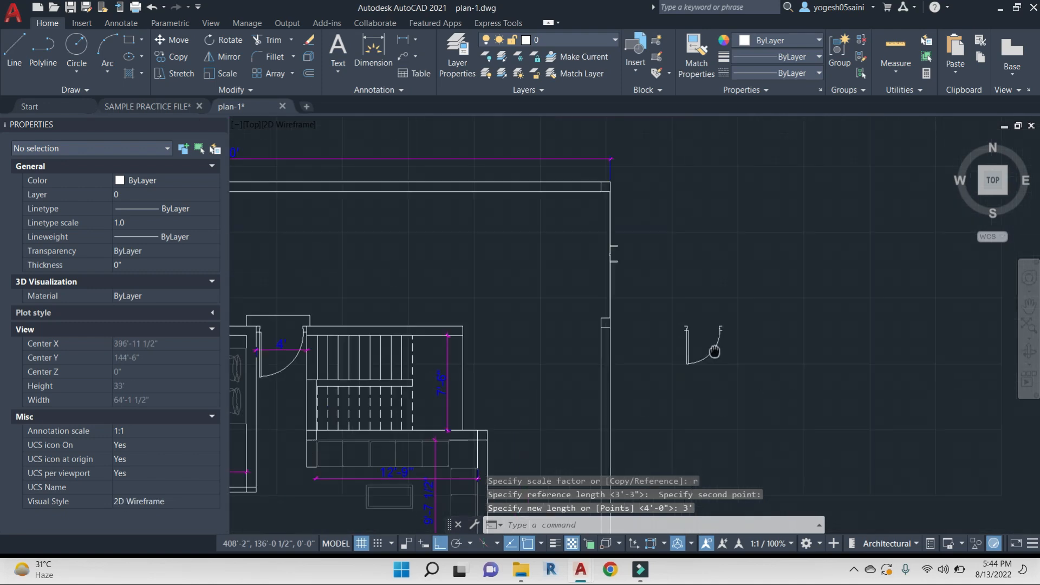
text(co)
key(Return)
scroll(618, 271, up, 2)
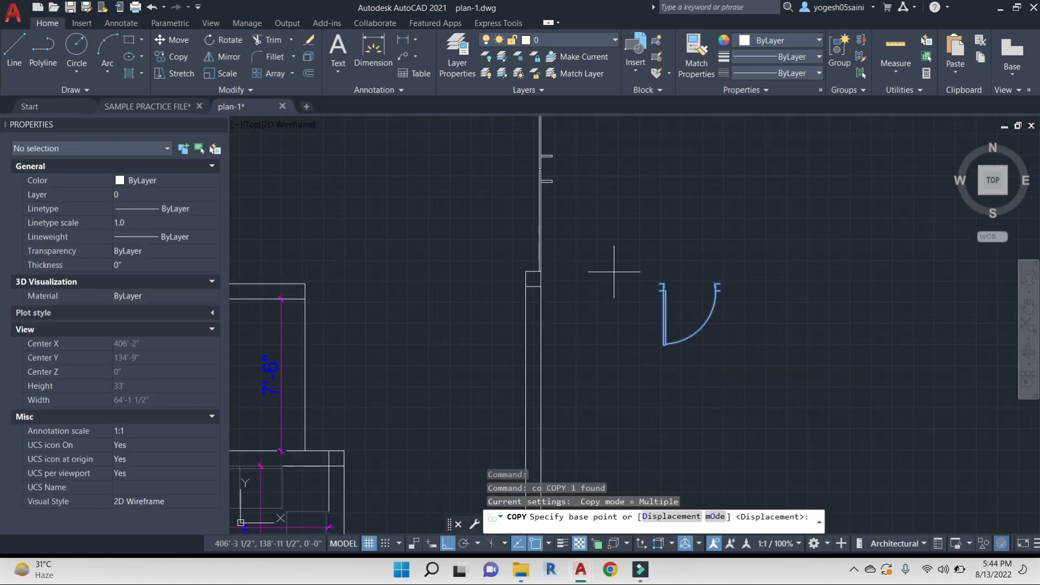
click(655, 279)
scroll(552, 336, down, 4)
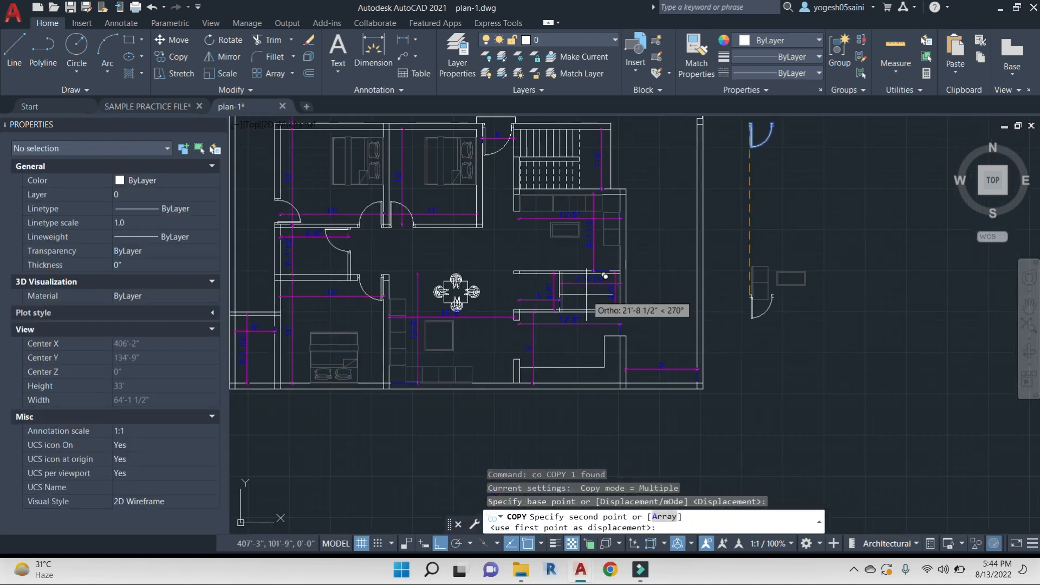
scroll(573, 308, up, 10)
click(572, 309)
key(Escape)
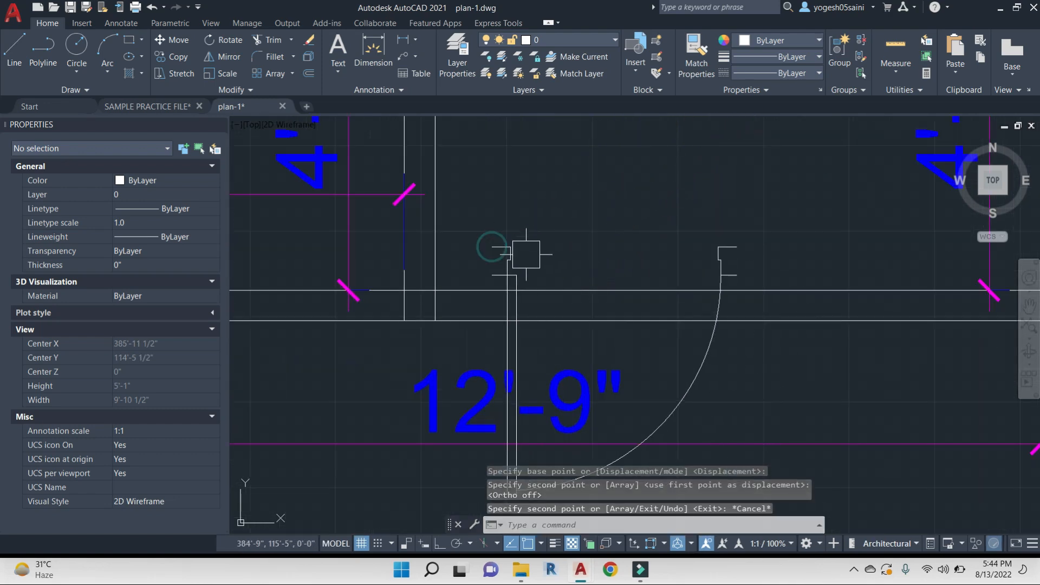
Mirror the new door copy about a horizontal line so it swings upward, and erase the original copy
text(mi)
key(Return)
click(623, 228)
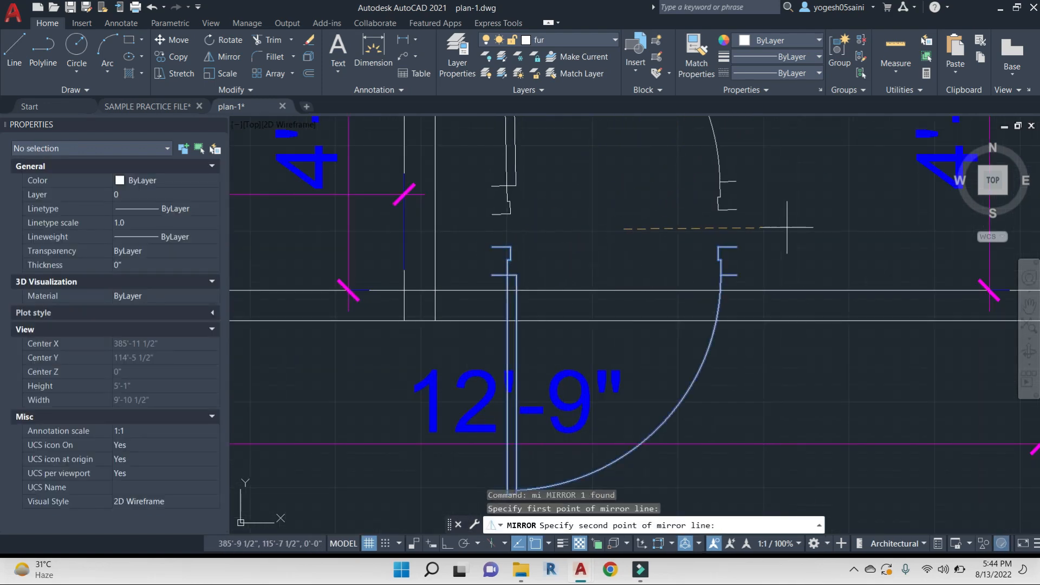
click(809, 227)
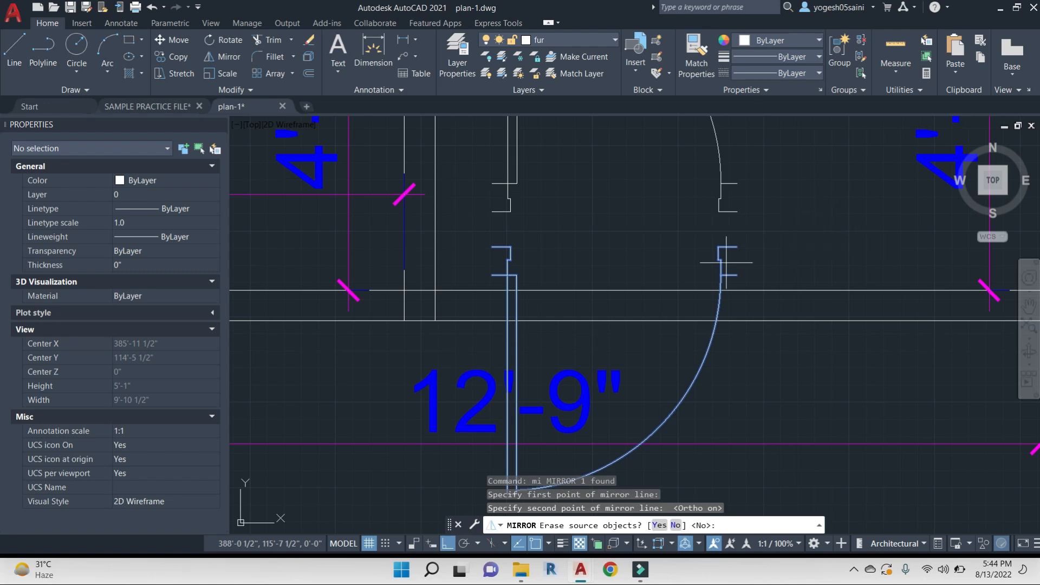
key(Return)
click(723, 263)
text(e)
key(Return)
Move the mirrored door by its hinge-side frame corner to the corner where the partition meets the lower wall line
click(487, 202)
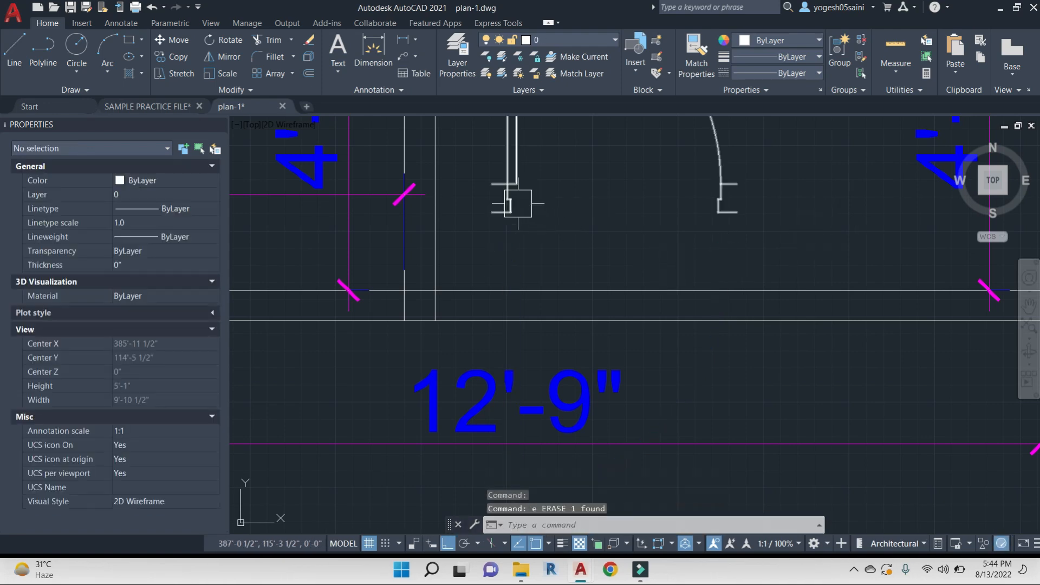
text(m)
key(Return)
scroll(499, 212, up, 4)
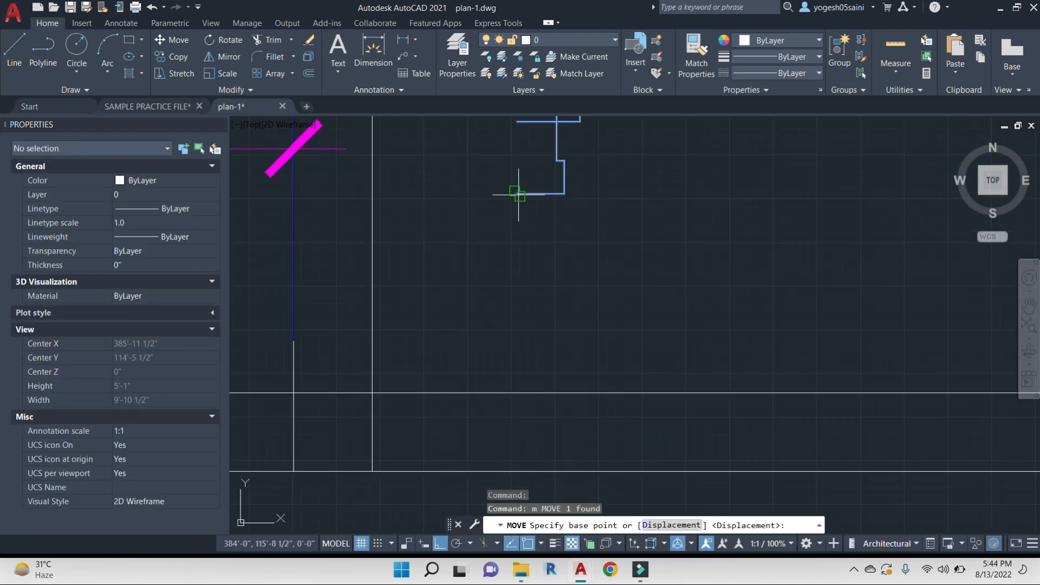
click(517, 193)
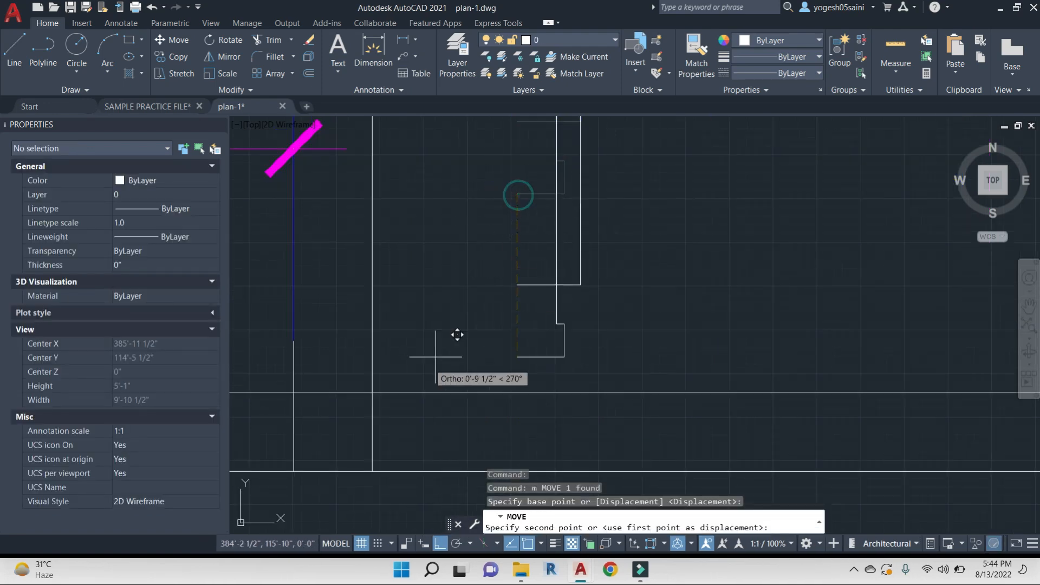
click(371, 470)
scroll(495, 395, down, 8)
key(Escape)
key(Escape)
Draw a vertical jamb line from the door's latch-side frame corner down past the lower wall line
text(l)
key(Return)
scroll(594, 420, up, 4)
scroll(520, 363, up, 4)
click(509, 323)
click(508, 368)
key(Escape)
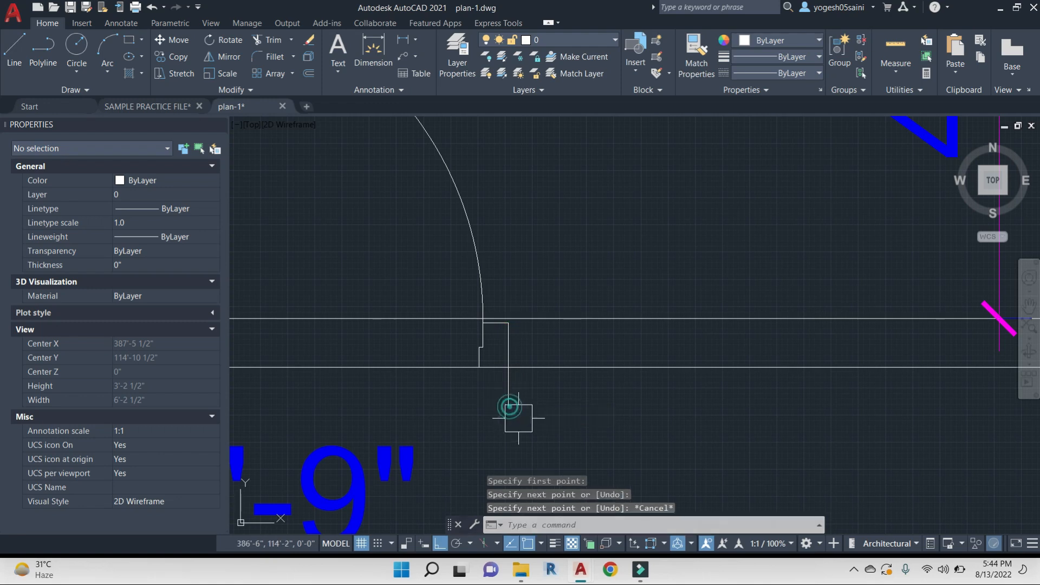
text(tr)
key(Return)
click(560, 360)
key(Return)
click(509, 345)
key(Escape)
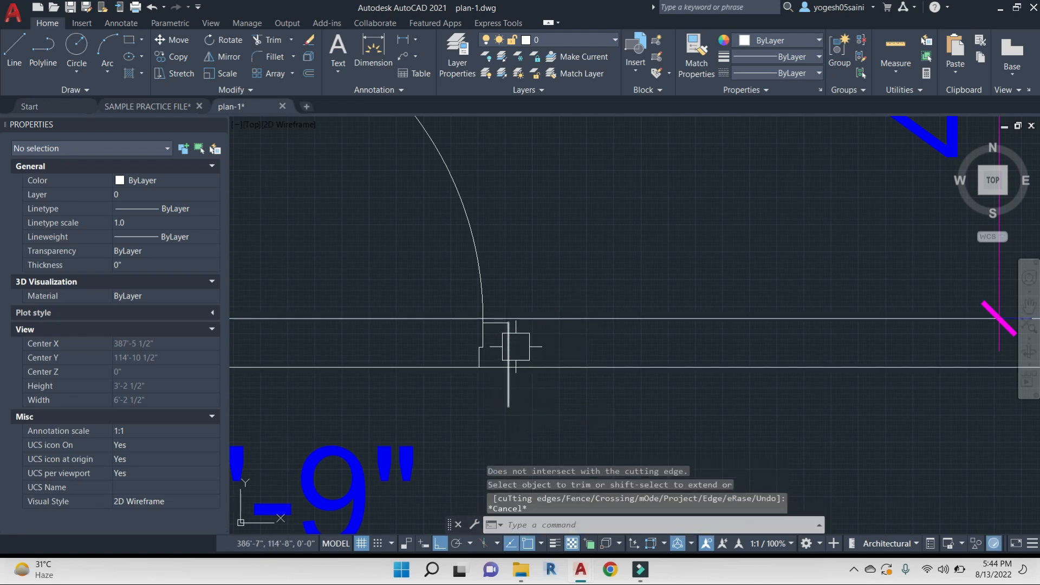
Stretch the upper end of the latch-side jamb line above the upper wall line
click(515, 347)
click(509, 322)
click(509, 249)
key(Escape)
key(Escape)
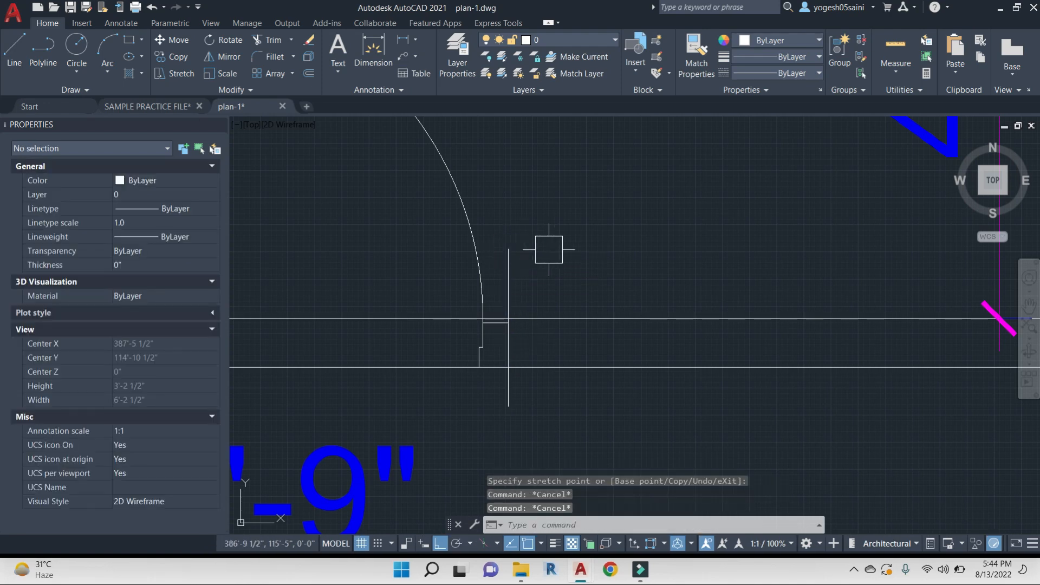
Trim both overhanging ends of the jamb line back to the two wall lines
text(tr)
key(Return)
key(Return)
click(509, 271)
click(508, 389)
key(Escape)
Trim both wall lines across the door opening, using the jamb line and the partition line as cutting edges
text(tr)
key(Return)
click(515, 343)
scroll(858, 367, down, 2)
scroll(394, 353, up, 2)
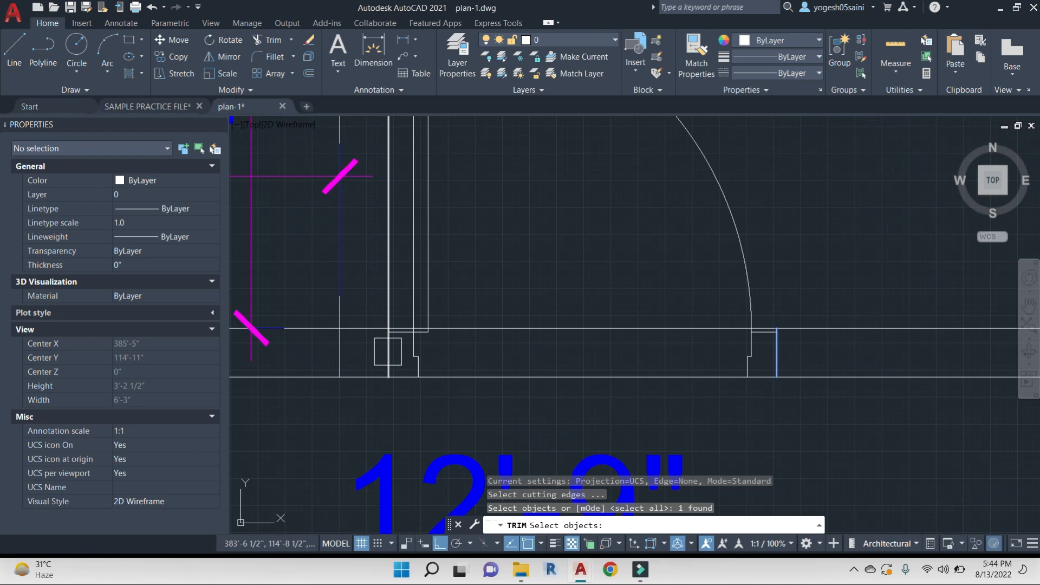
click(385, 349)
key(Return)
click(562, 401)
click(520, 274)
scroll(542, 314, down, 3)
click(561, 299)
middle_drag(659, 293, 626, 189)
key(Escape)
key(Escape)
Copy the 3' door straight down into the kitchen with the L-shaped counter
click(546, 172)
text(co)
key(Return)
click(592, 259)
click(589, 418)
key(Escape)
Rotate the copied kitchen door 90° clockwise about its latch-side frame corner
click(552, 339)
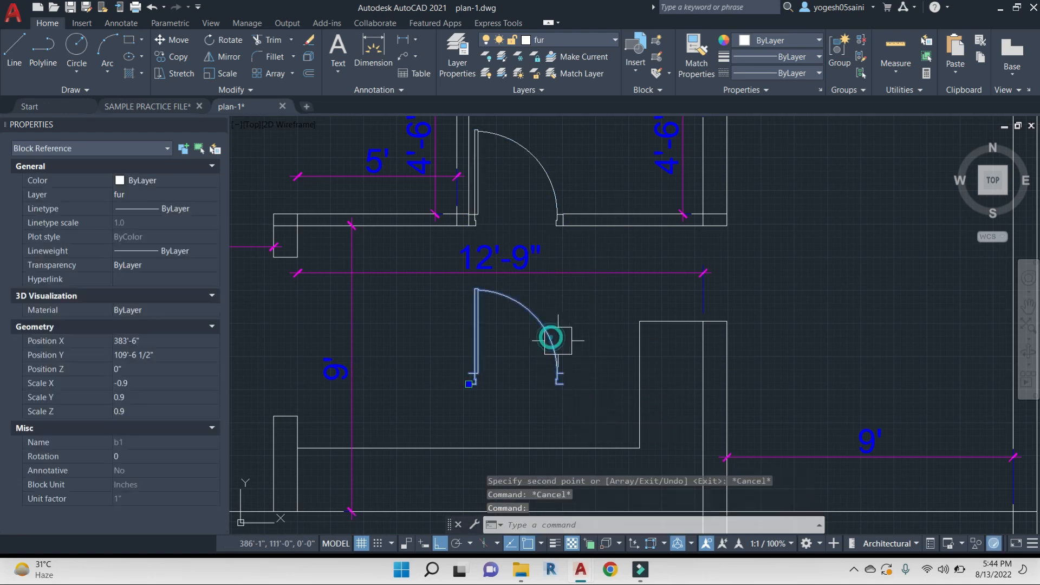
text(ro)
key(Return)
click(571, 385)
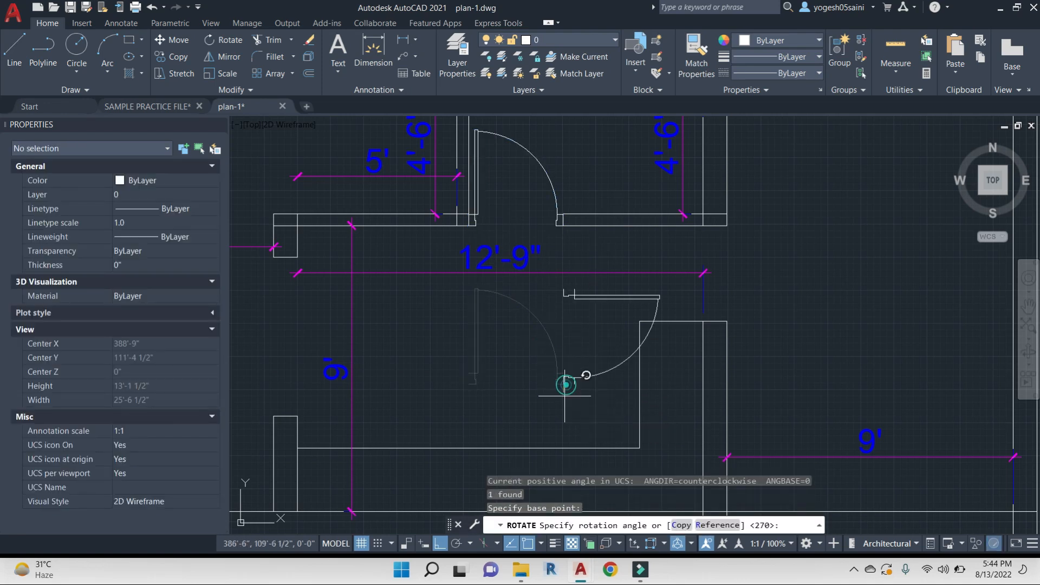
click(536, 414)
Move the rotated door by its lower outer frame corner to the outer wall corner at the kitchen's side opening
click(606, 297)
text(m)
key(Return)
scroll(595, 345, up, 4)
click(542, 444)
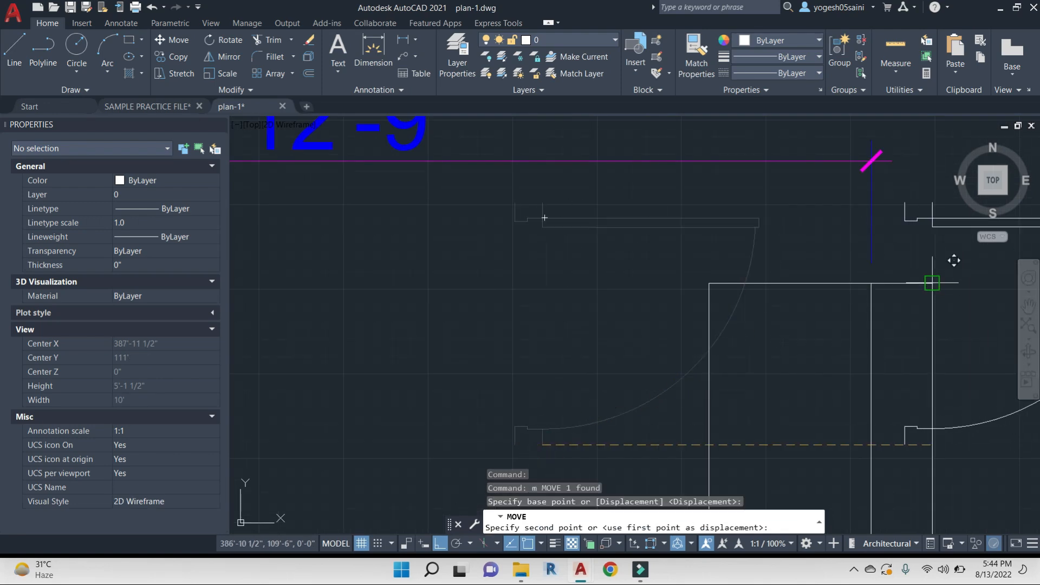
scroll(680, 353, down, 4)
key(Escape)
key(Escape)
scroll(723, 274, down, 4)
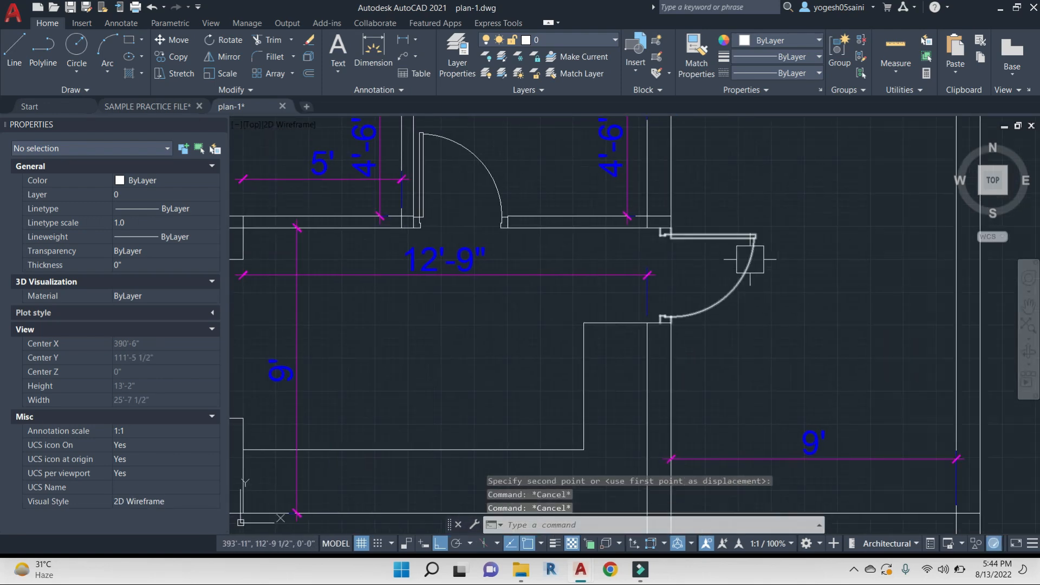
scroll(662, 266, up, 5)
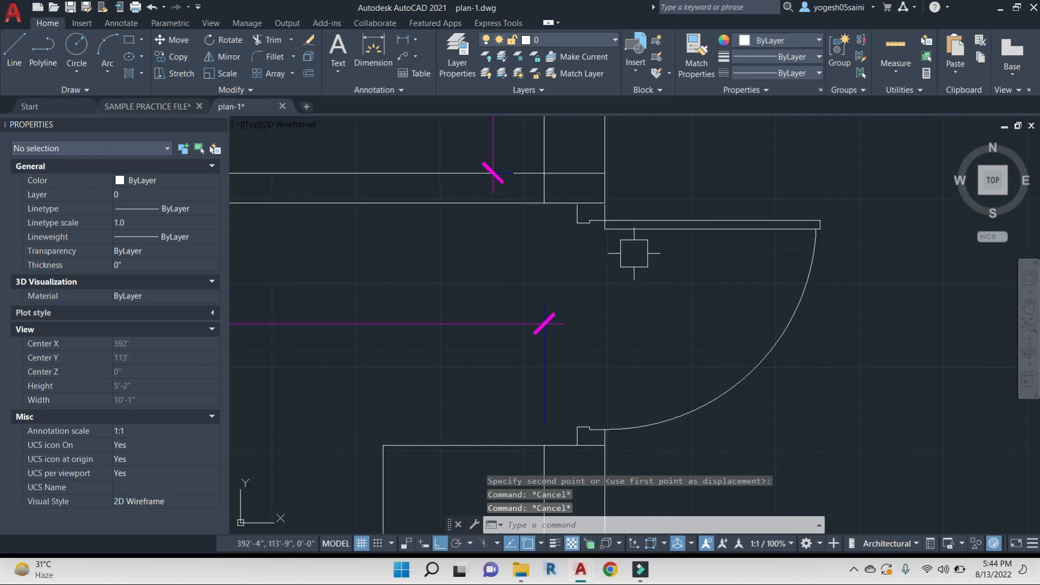
Scale the kitchen door by reference from the opening's lower outer wall corner so its frame spans the whole opening up to the upper wall corner
scroll(610, 204, up, 4)
click(602, 222)
key(Escape)
click(598, 249)
text(sc)
key(space)
scroll(678, 462, down, 2)
middle_drag(679, 462, 623, 162)
scroll(622, 162, down, 2)
scroll(577, 323, up, 6)
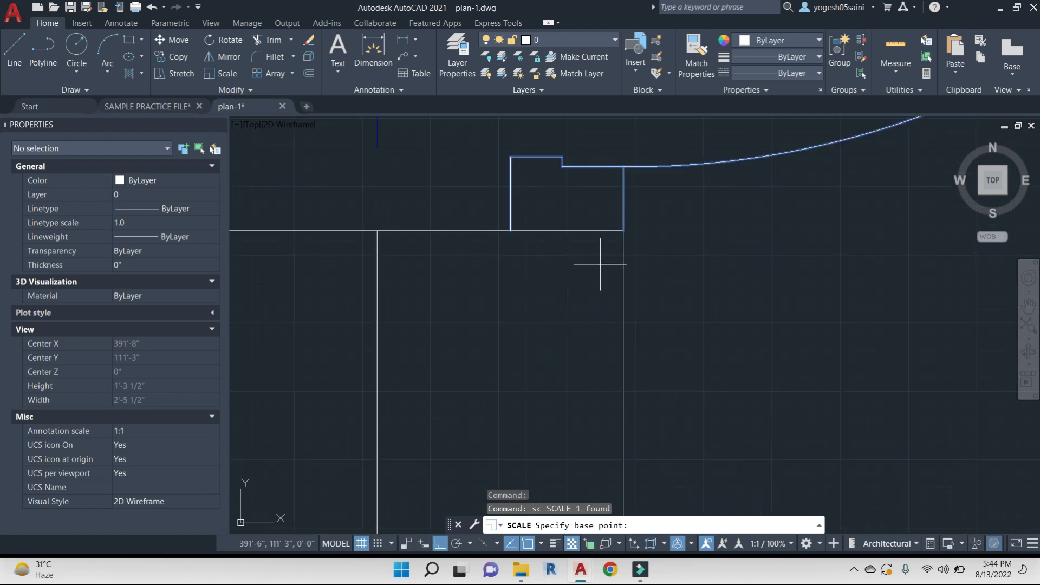
click(623, 230)
text(r)
key(Return)
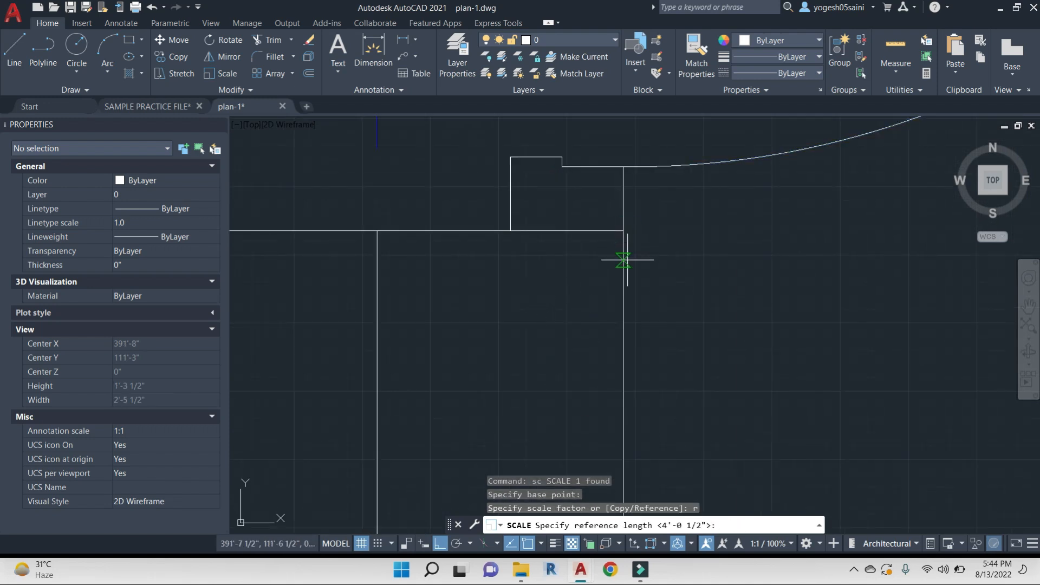
click(623, 231)
scroll(624, 231, down, 4)
middle_drag(624, 231, 629, 430)
scroll(610, 244, down, 2)
middle_drag(623, 148, 624, 198)
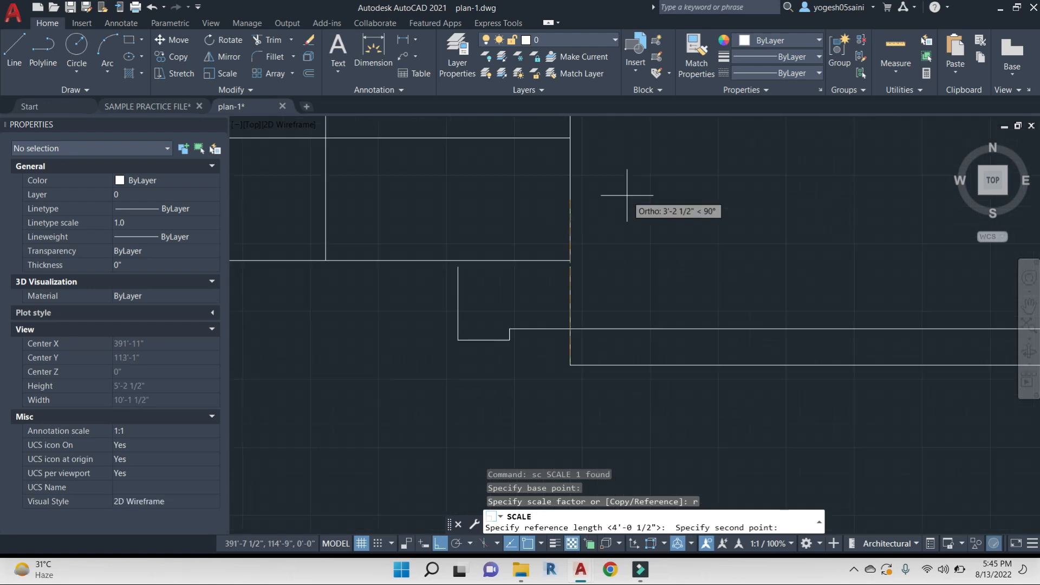
scroll(626, 197, up, 10)
click(481, 376)
scroll(661, 367, down, 10)
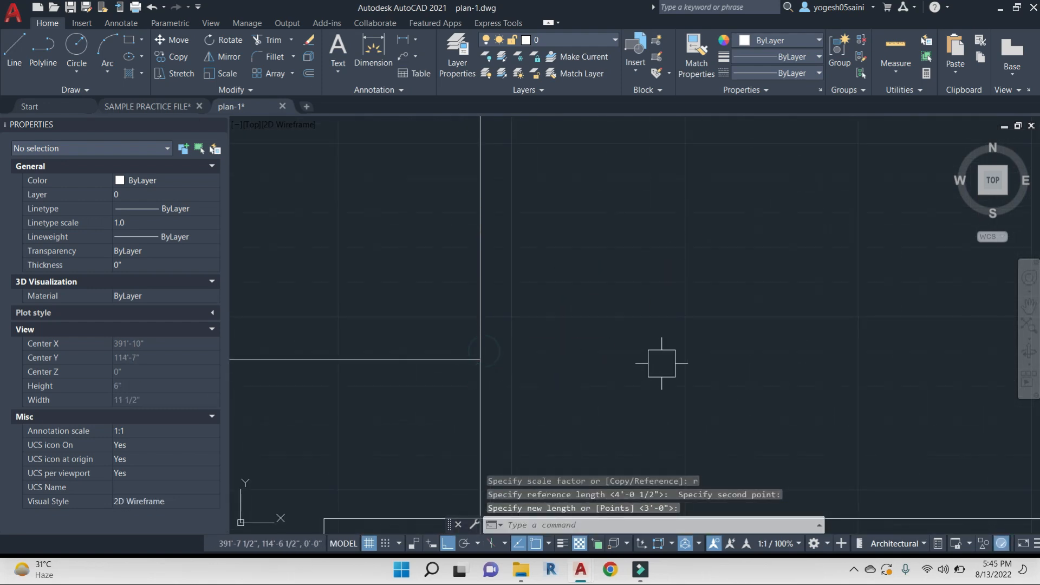
Mirror the scaled kitchen door about a vertical line just outside the outer wall and erase the original door
middle_drag(652, 344, 654, 326)
scroll(617, 310, up, 2)
click(615, 301)
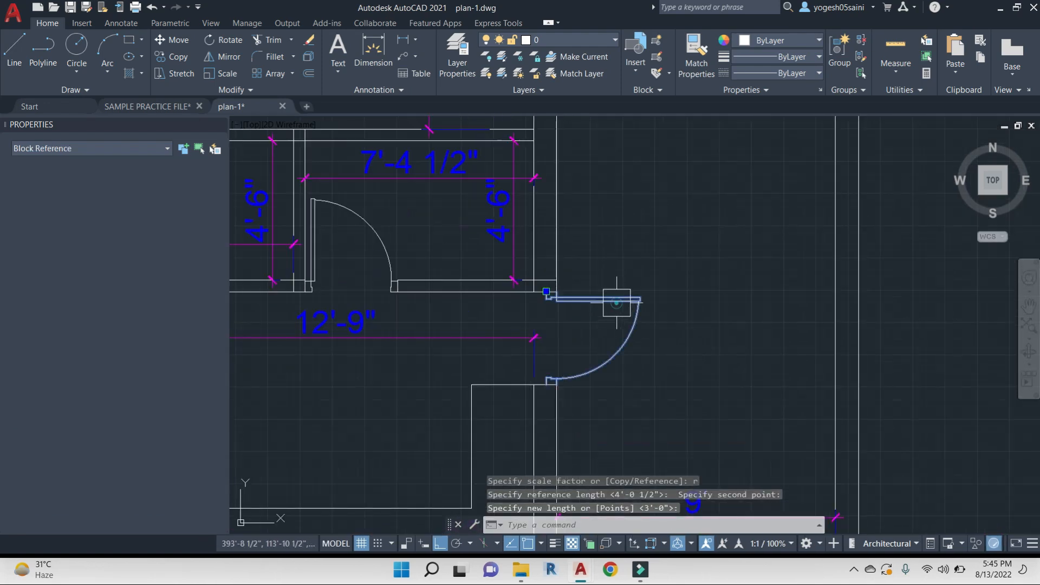
text(mi)
key(Return)
click(566, 325)
click(567, 389)
key(Return)
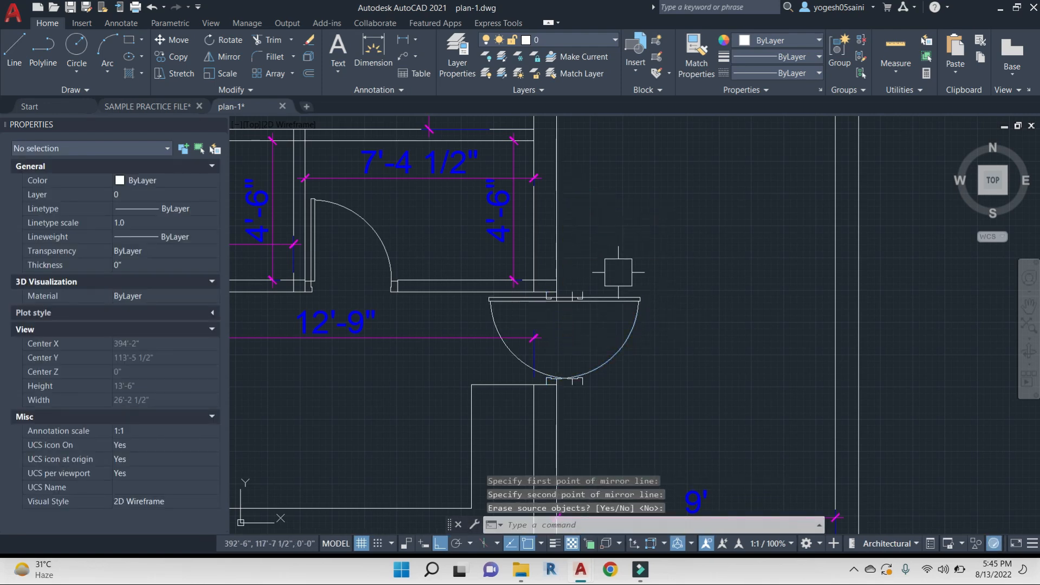
click(623, 303)
key(Delete)
Move the mirrored door by its lower outer frame corner onto the outer wall corner of the kitchen opening, and save the drawing
click(575, 297)
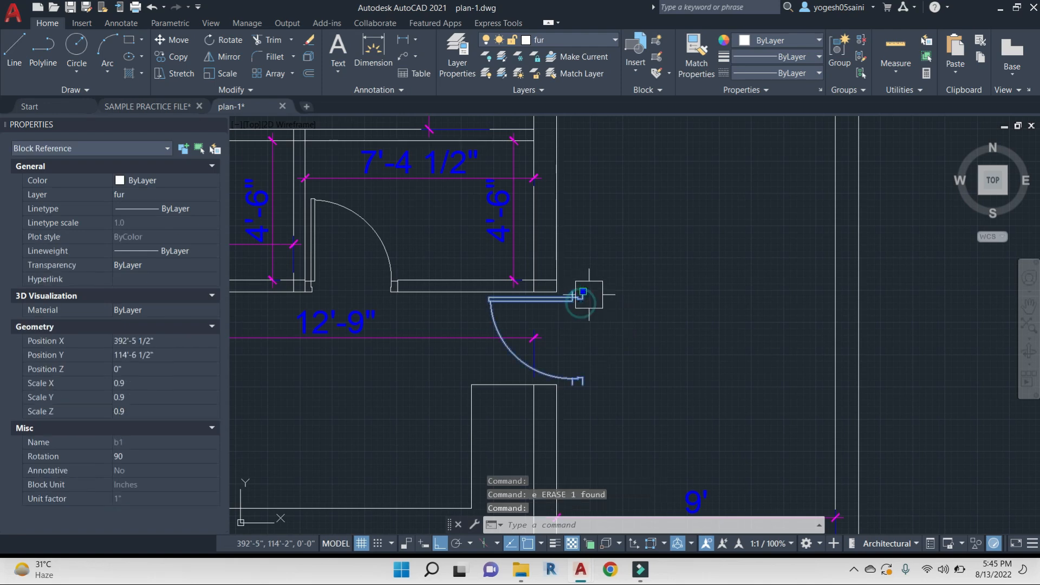
text(m)
key(Return)
scroll(583, 379, up, 6)
click(575, 401)
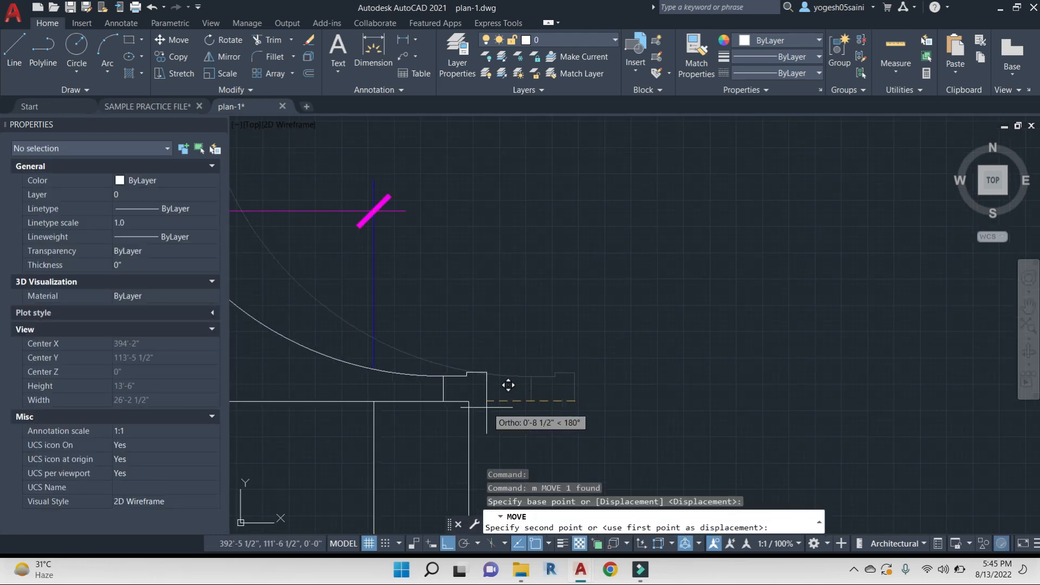
key(Escape)
scroll(464, 399, down, 6)
key(Escape)
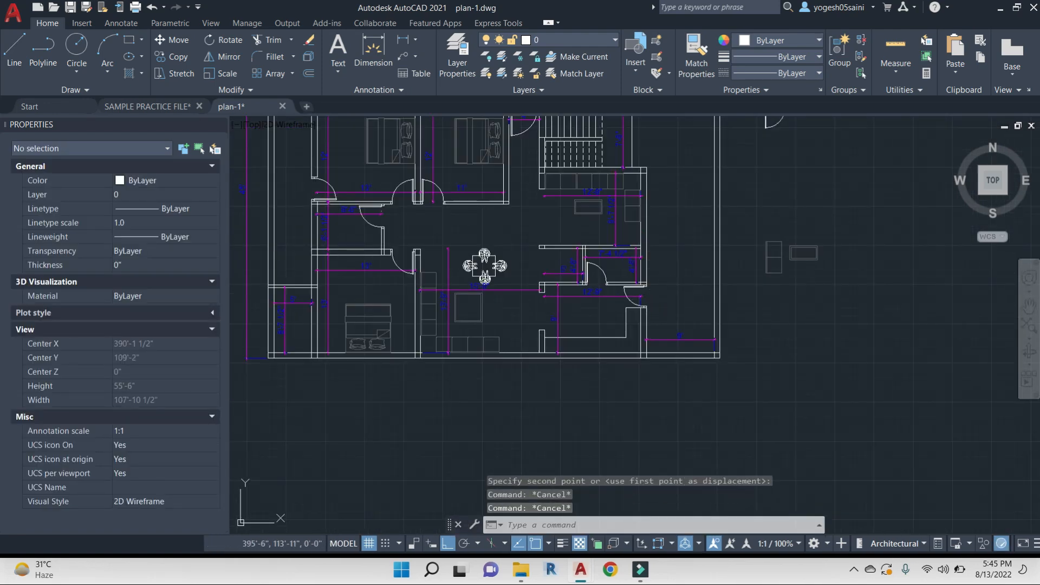
key(ctrl+s)
Examine how the window lines are drawn in the bedroom's lower wall, beside the D/W tag, in the ground floor working drawing
middle_drag(652, 293, 640, 316)
middle_drag(665, 258, 729, 288)
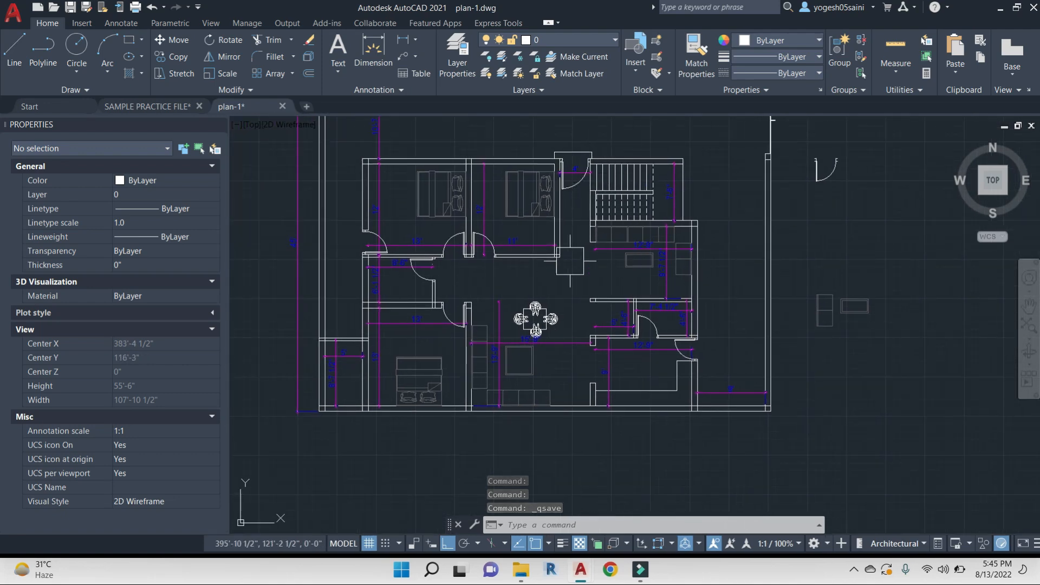
middle_drag(571, 156, 602, 286)
scroll(629, 260, down, 6)
scroll(419, 300, up, 7)
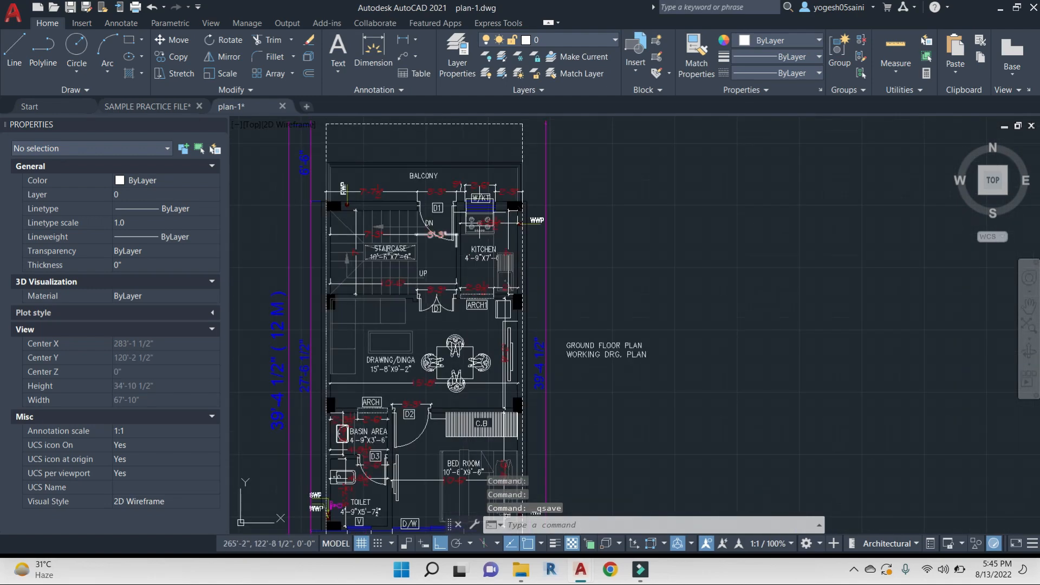
scroll(480, 212, up, 8)
scroll(540, 279, down, 8)
middle_drag(578, 396, 561, 230)
scroll(480, 430, up, 6)
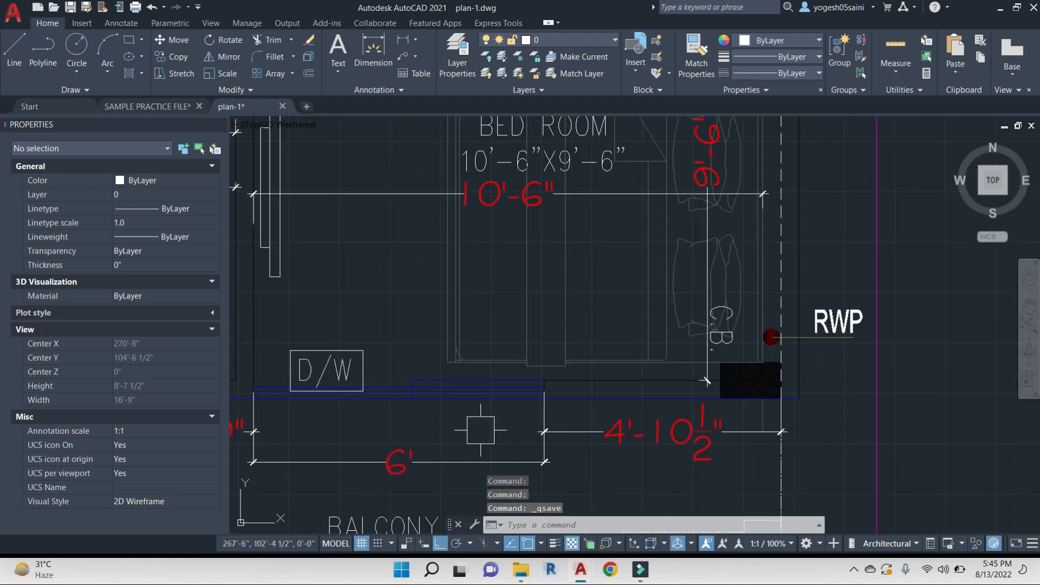
click(415, 360)
click(550, 429)
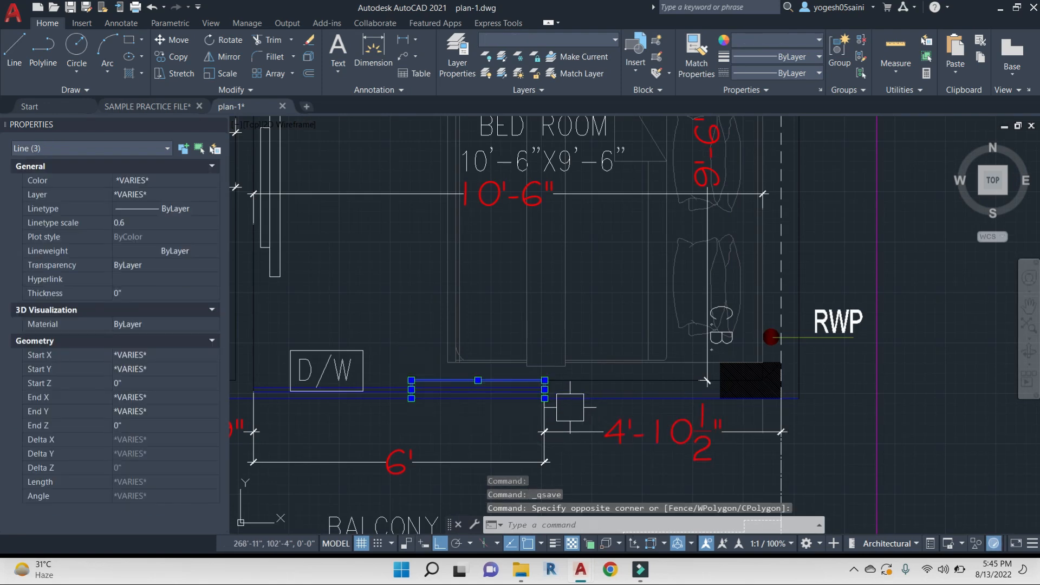
key(Escape)
key(Escape)
scroll(705, 381, down, 14)
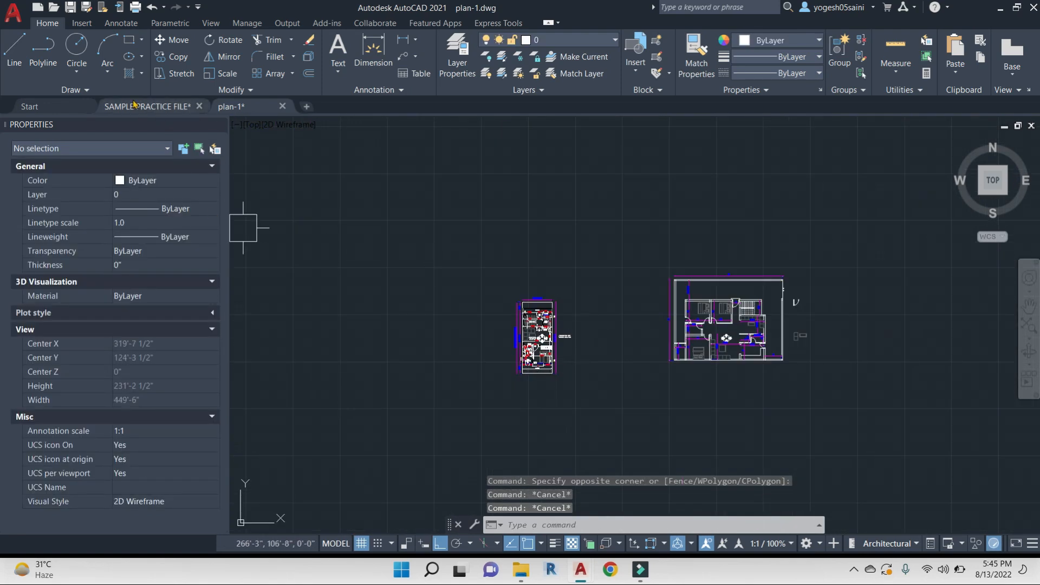
Switch to SAMPLE PRACTICE FILE.dwg and copy the entire PLAN -2 ground floor plan to the clipboard
click(140, 106)
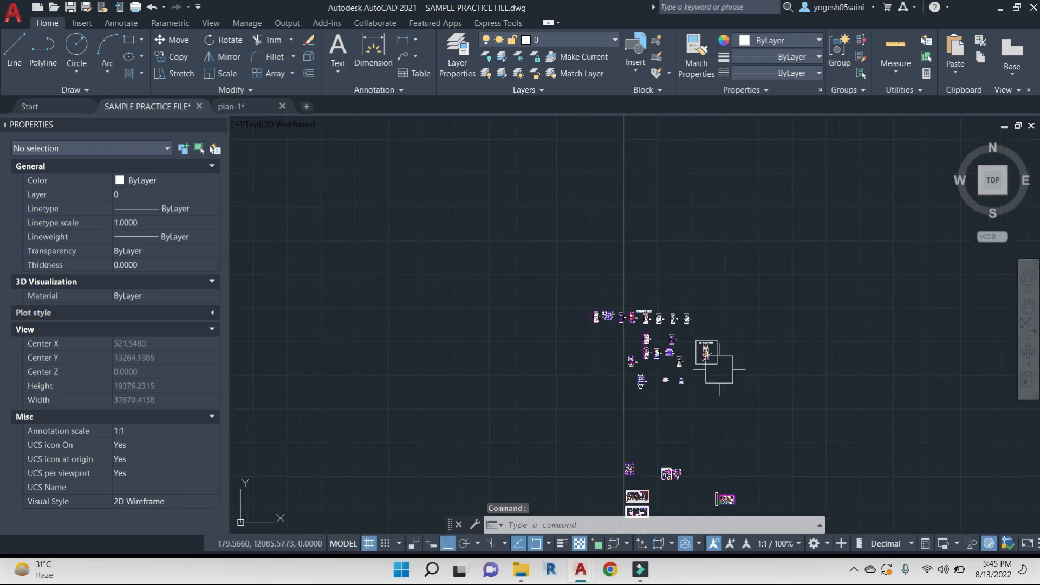
scroll(712, 456, up, 12)
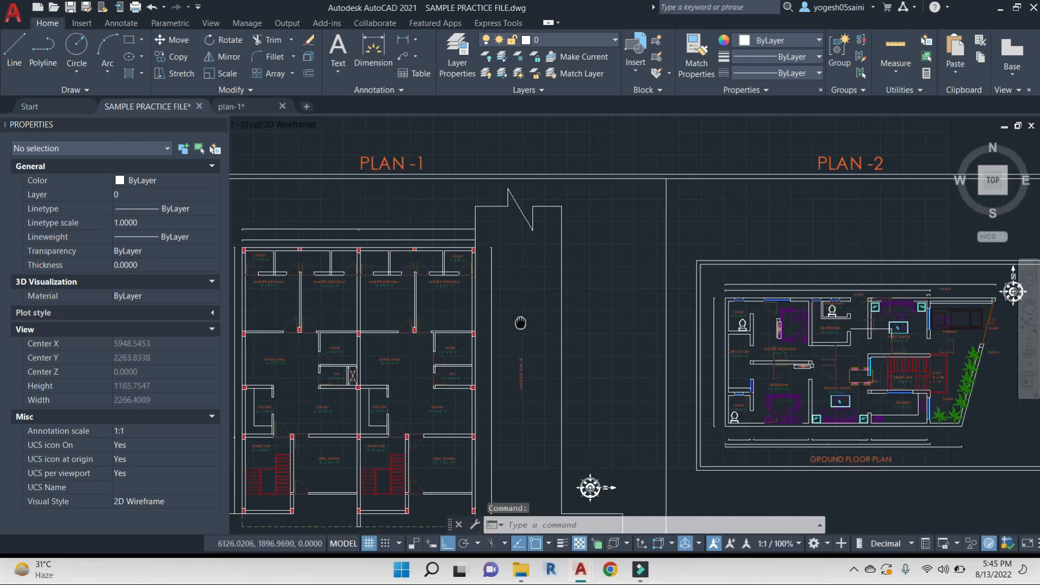
scroll(832, 406, up, 10)
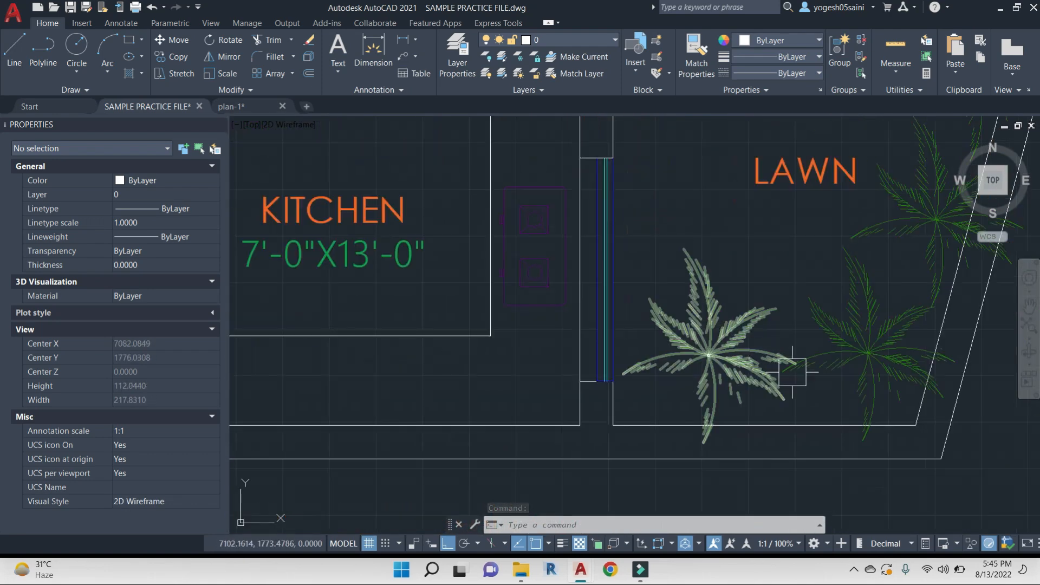
scroll(832, 406, down, 10)
click(793, 398)
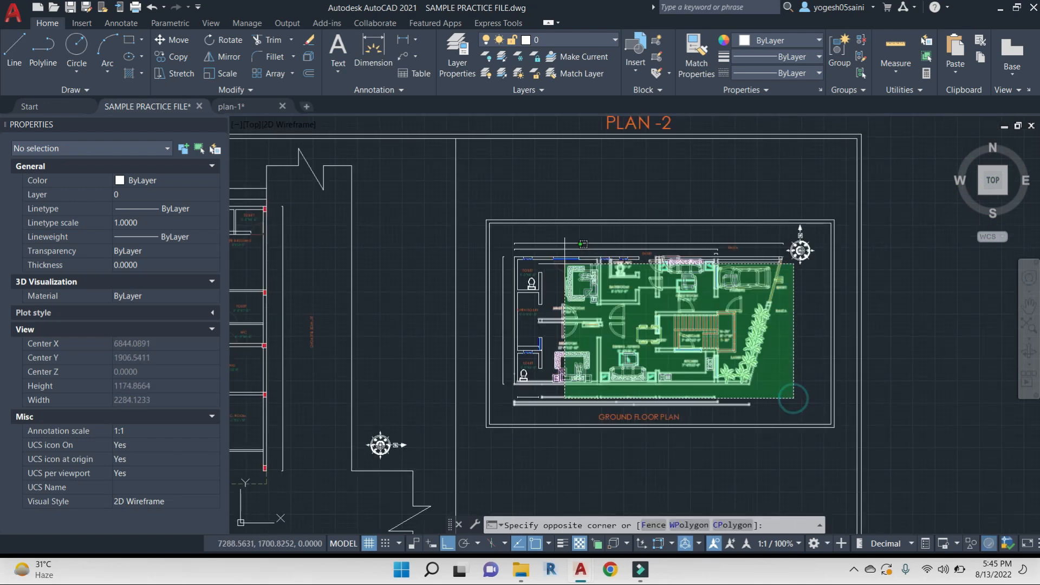
click(520, 234)
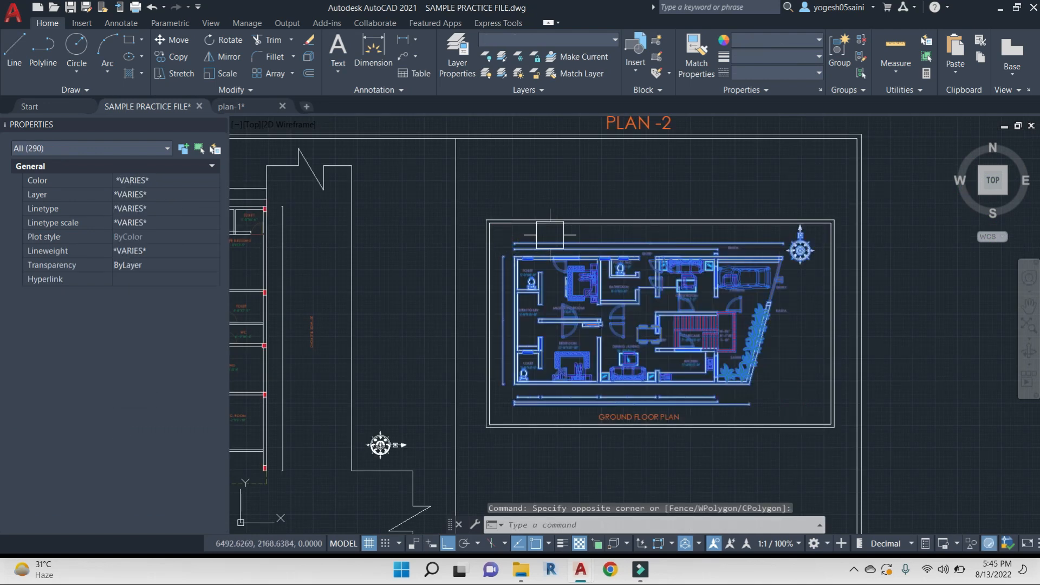
key(ctrl+c)
Paste the copied ground floor plan into plan-1.dwg in the empty area above the existing plans
click(241, 111)
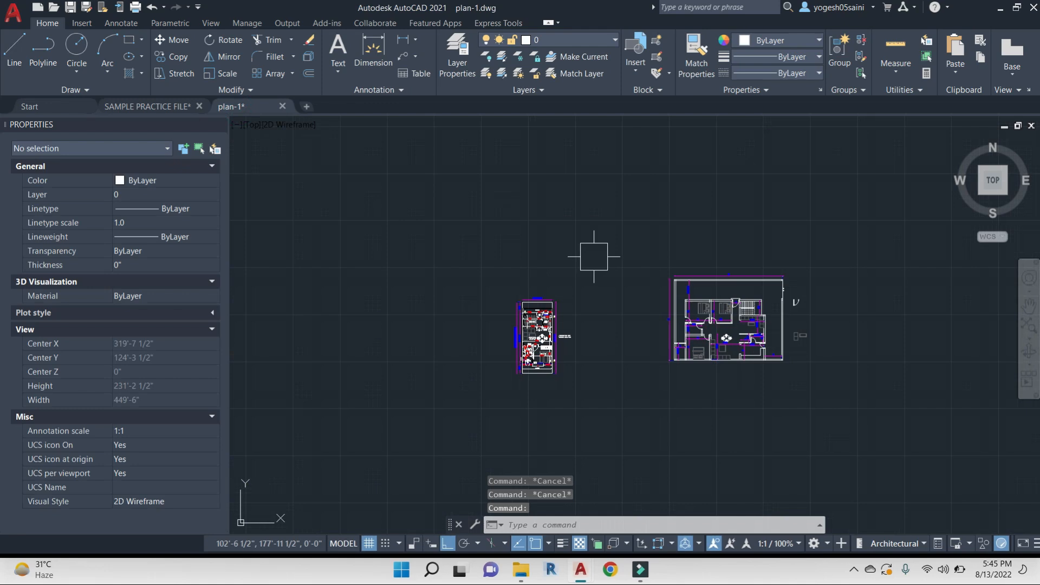
key(ctrl+v)
key(Escape)
Copy the sink and the two-burner stove from the pasted plan's kitchen onto the L-shaped counter of the house plan's kitchen
scroll(596, 275, up, 10)
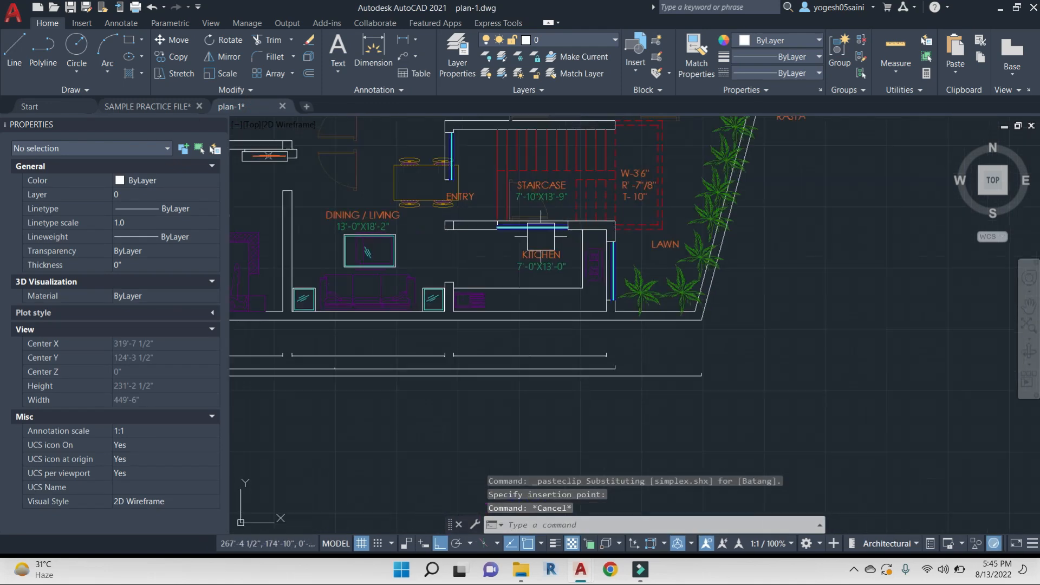
click(595, 275)
click(279, 349)
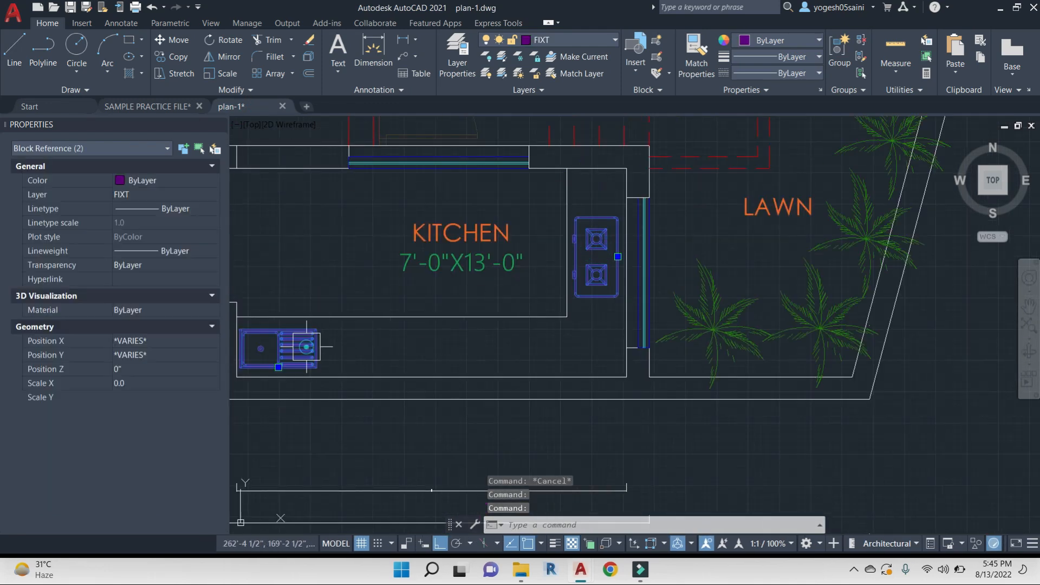
text(co)
key(Return)
click(500, 302)
scroll(738, 343, down, 6)
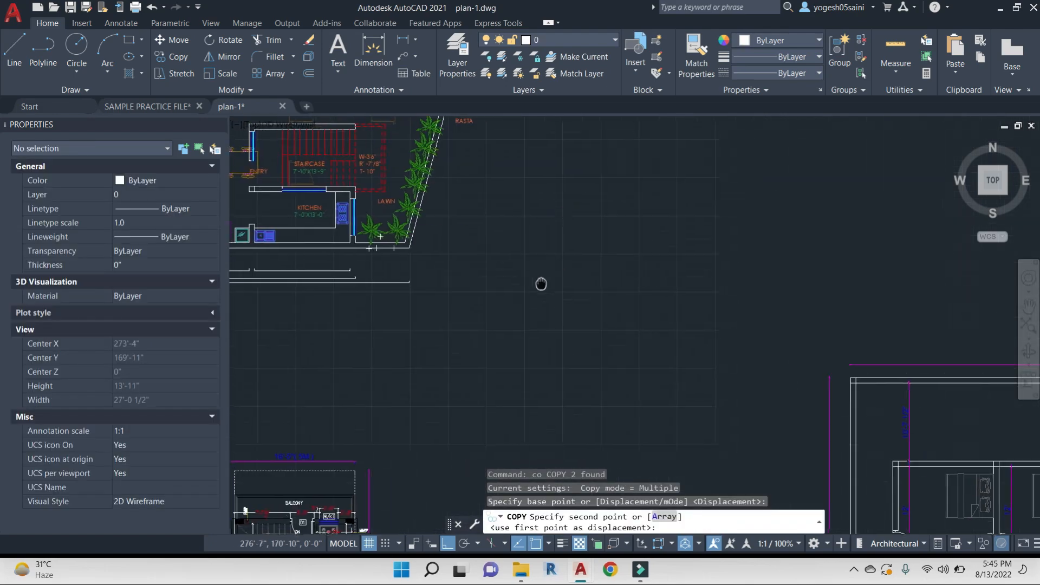
scroll(650, 287, down, 5)
scroll(699, 346, up, 8)
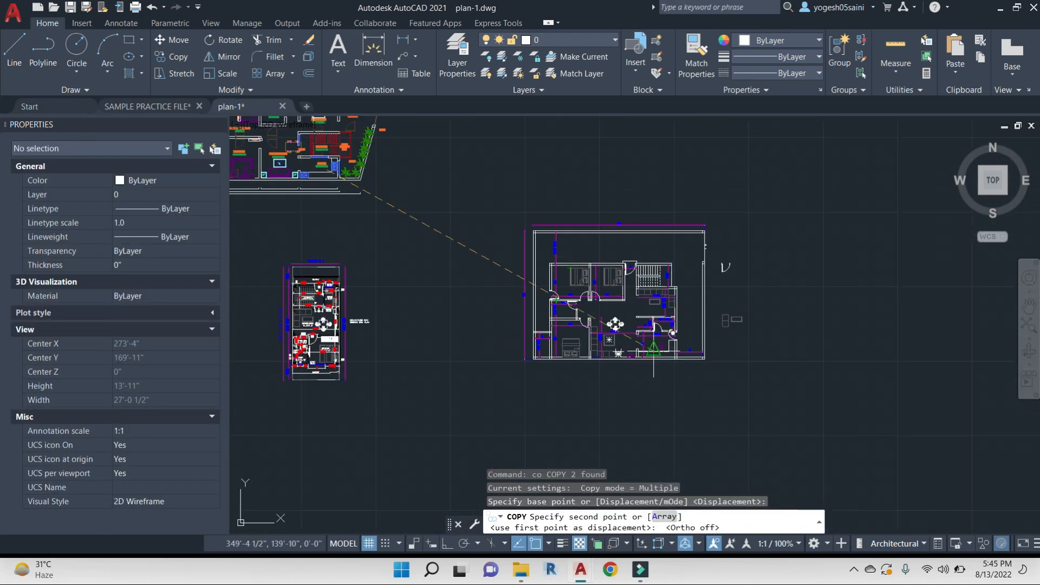
scroll(639, 333, up, 2)
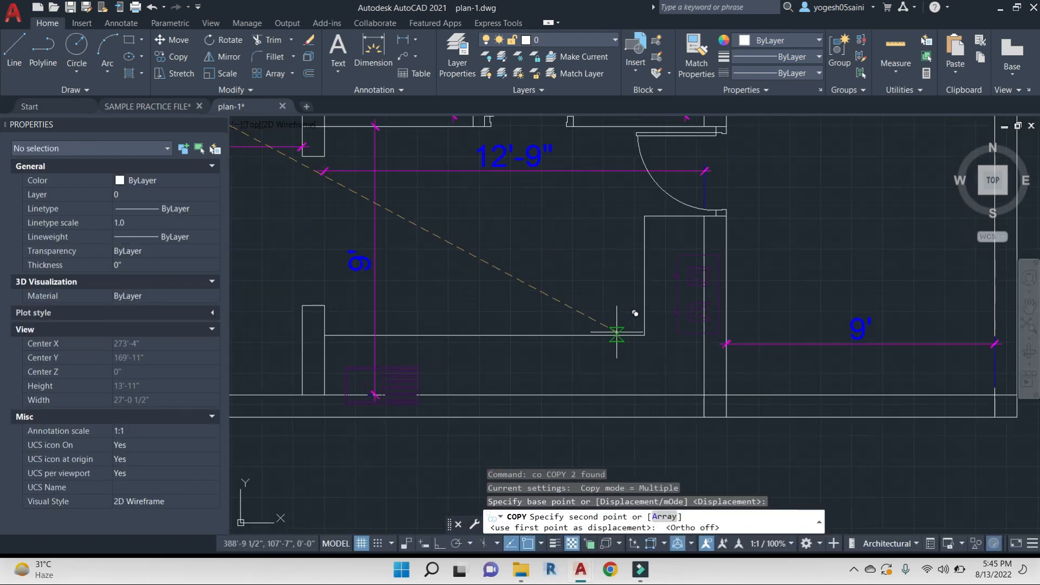
click(582, 324)
key(Escape)
Move the copied sink by its side edge flush against the short wall at the end of the kitchen counter
click(347, 371)
text(m)
key(Return)
scroll(306, 378, up, 4)
click(336, 355)
click(351, 355)
click(539, 320)
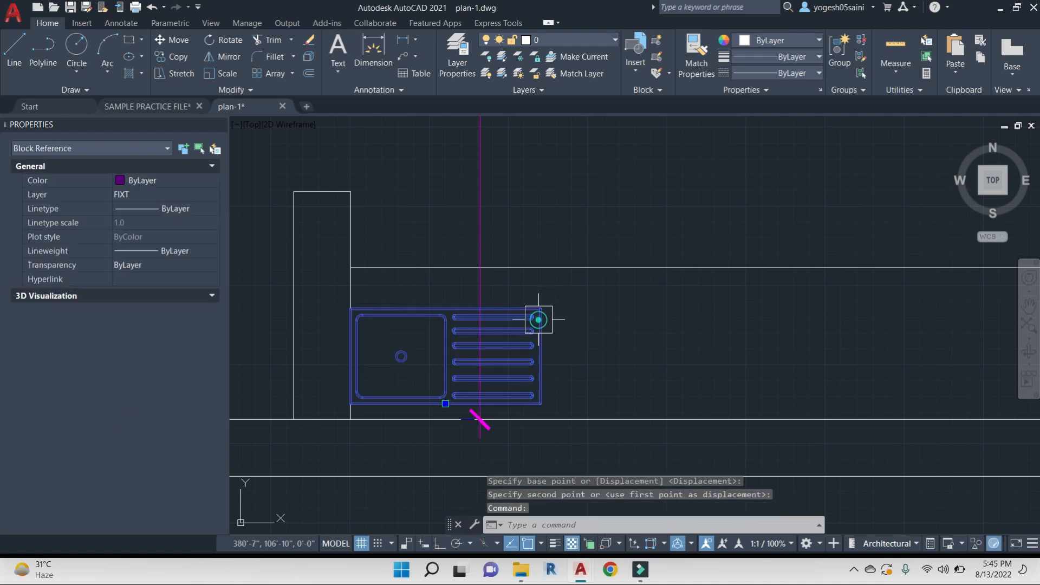
key(Escape)
scroll(651, 347, down, 4)
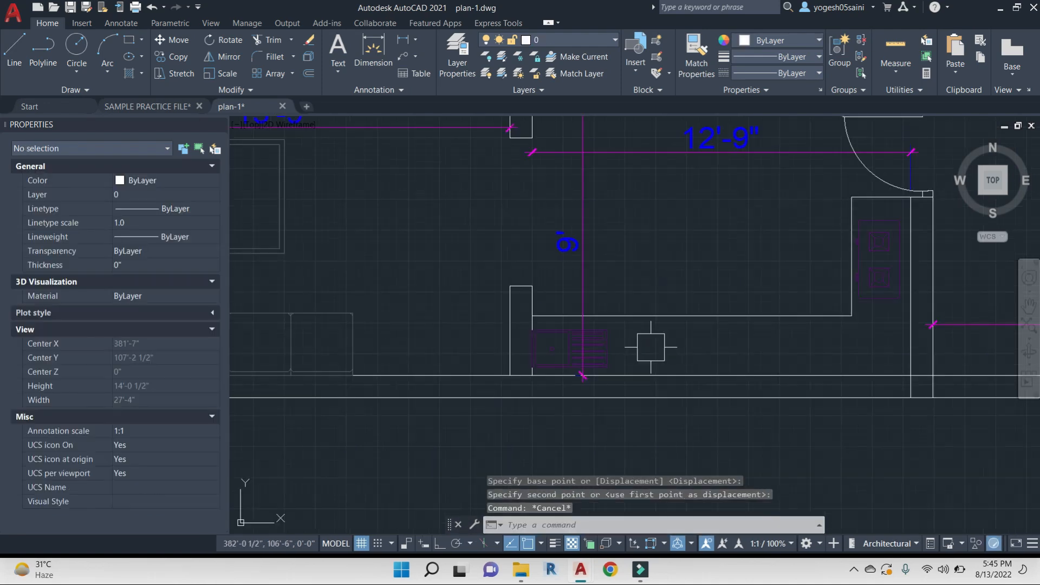
Copy the pasted kitchen's lawn-side window by its upper outer corner onto the house kitchen's outer wall beside the stove, just below the door
middle_drag(823, 328, 616, 336)
scroll(712, 291, down, 4)
middle_drag(798, 274, 690, 300)
scroll(586, 310, up, 2)
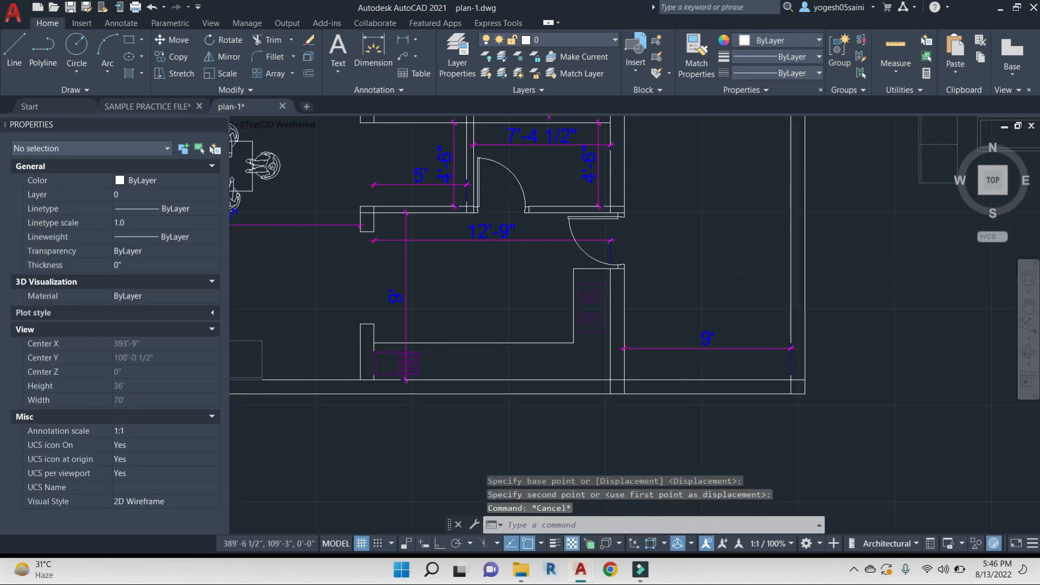
scroll(588, 311, up, 2)
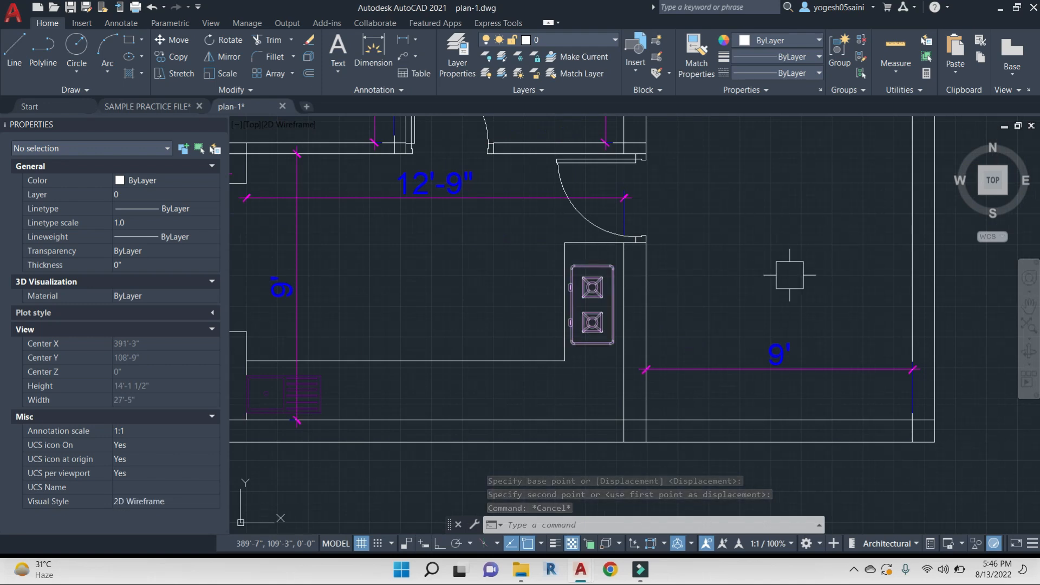
scroll(703, 281, down, 2)
scroll(722, 276, down, 1)
mouse_move(624, 263)
middle_down()
mouse_move(608, 246)
mouse_move(809, 377)
middle_up()
scroll(502, 277, down, 1)
scroll(471, 117, up, 6)
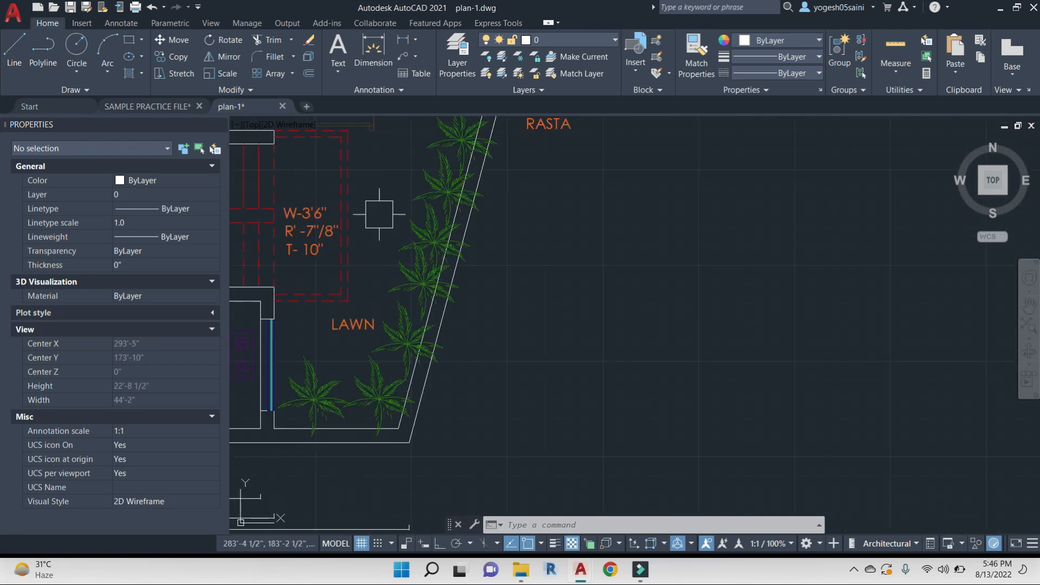
middle_drag(379, 211, 552, 281)
scroll(552, 281, up, 4)
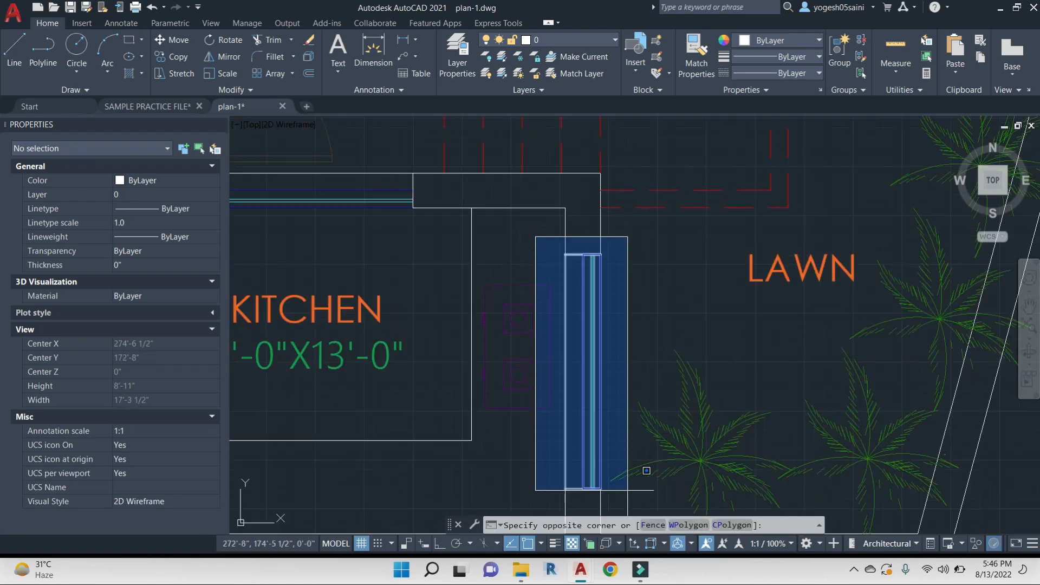
click(624, 501)
key(Return)
click(601, 254)
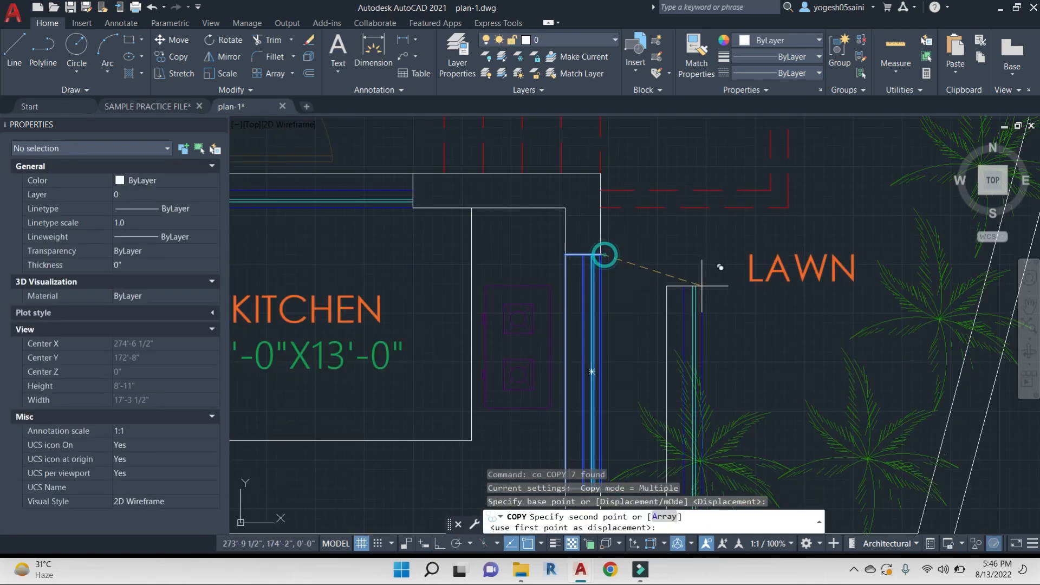
scroll(717, 269, down, 8)
middle_drag(840, 407, 571, 305)
scroll(570, 386, up, 10)
middle_drag(571, 399, 601, 163)
scroll(572, 168, up, 5)
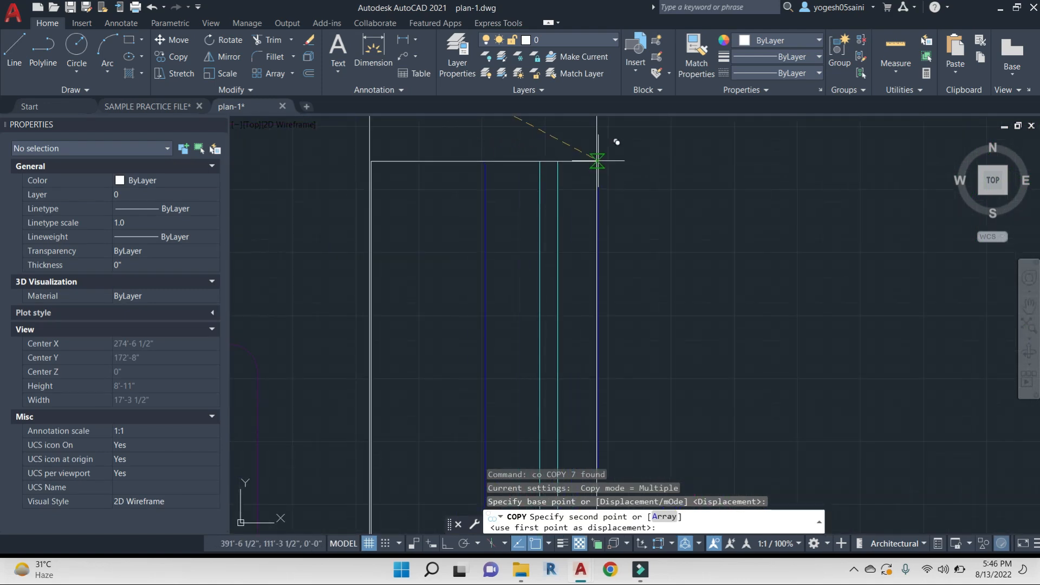
scroll(605, 163, down, 3)
click(605, 171)
Place a copy of the kitchen window on the outer wall of the 12'-9" wide sofa room, beside the two-seat sofa
scroll(650, 206, down, 5)
scroll(693, 230, down, 5)
scroll(666, 220, up, 7)
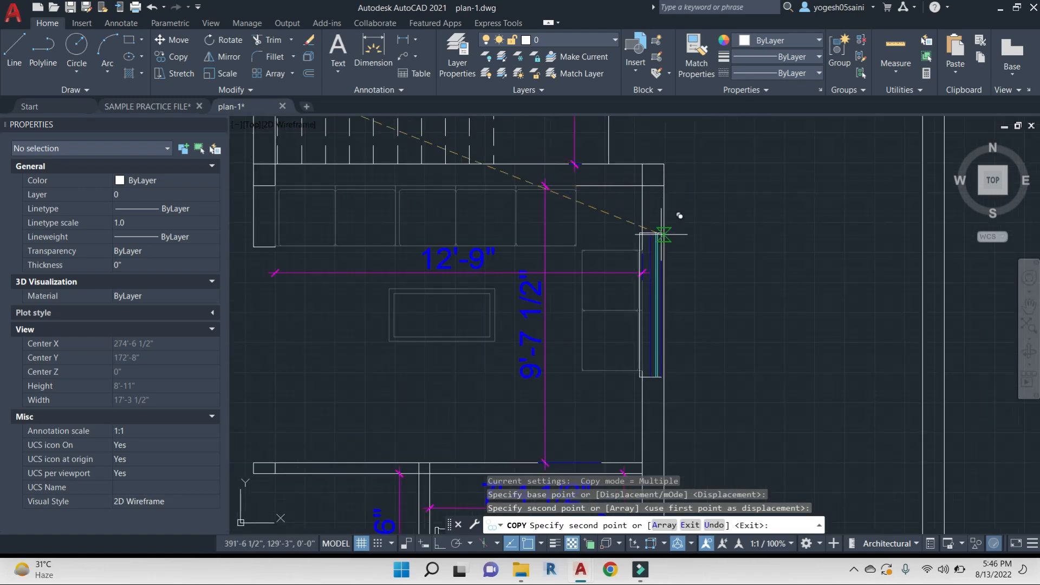
click(664, 268)
Place a spare copy of the window in the open area outside the 13' wide upper bedroom's side wall and end copying
scroll(704, 238, down, 4)
scroll(688, 197, up, 4)
middle_drag(336, 256, 670, 192)
middle_drag(603, 291, 607, 162)
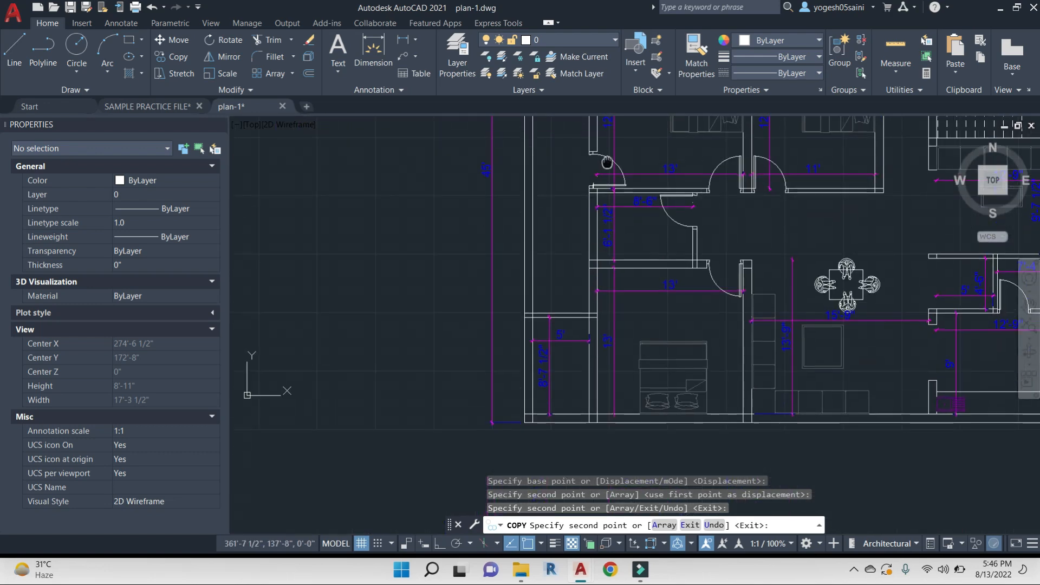
scroll(610, 183, up, 4)
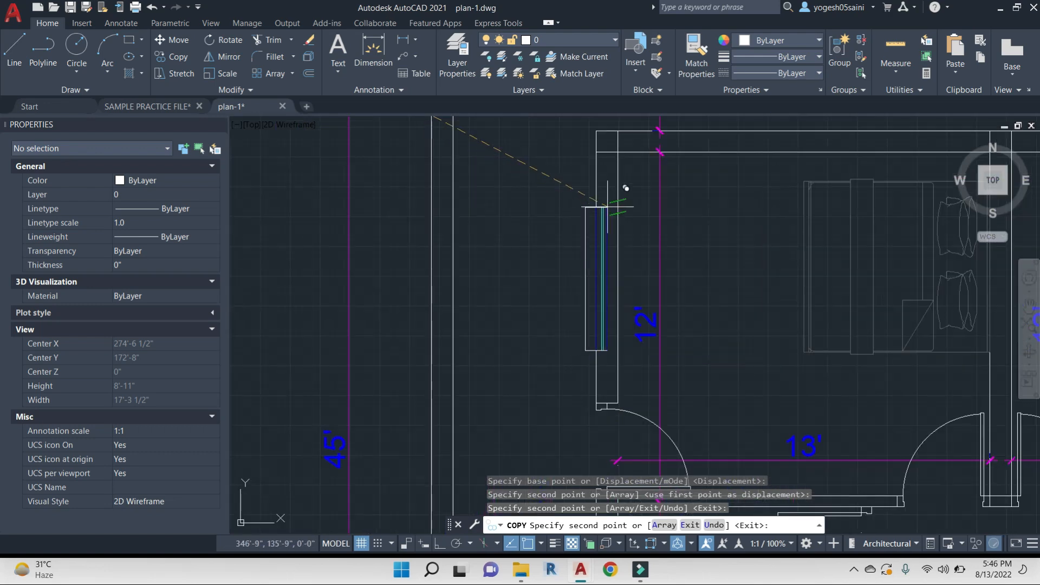
key(Escape)
key(Escape)
Rotate the spare window 270° about its upper corner with ortho on, so it lies horizontally
click(558, 378)
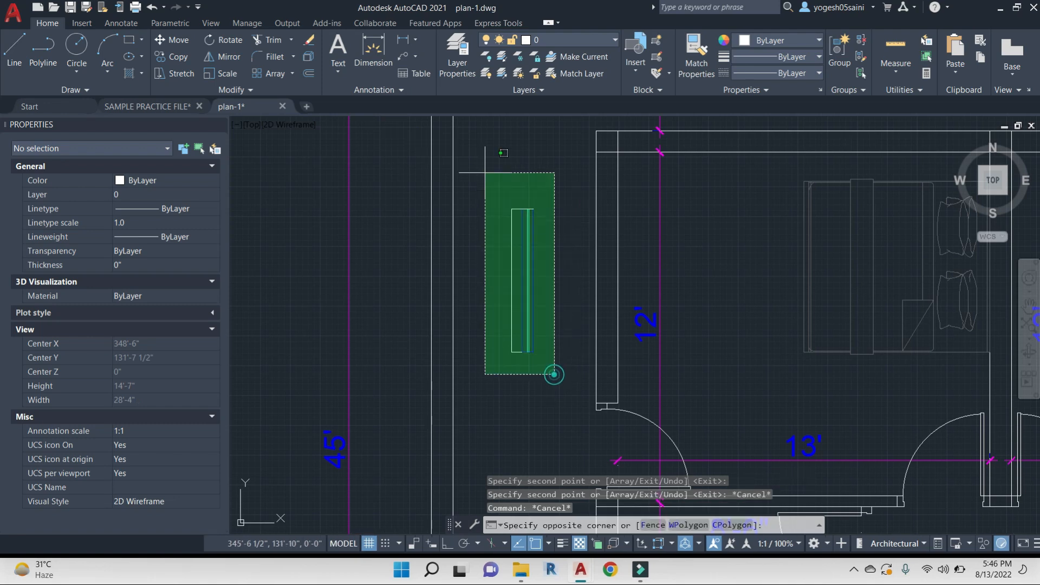
click(503, 198)
text(ro)
key(Return)
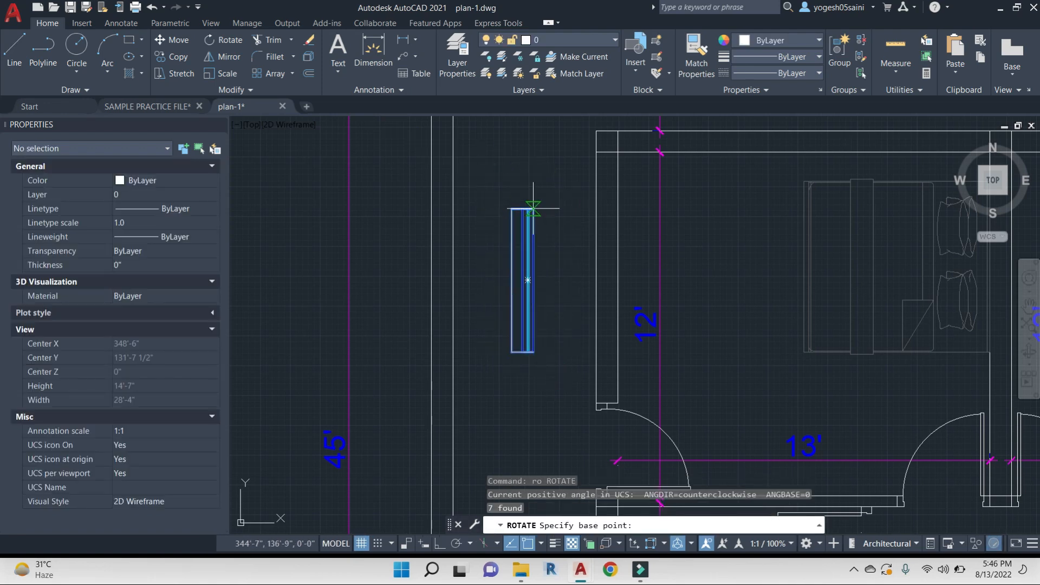
click(530, 206)
key(F8)
click(537, 291)
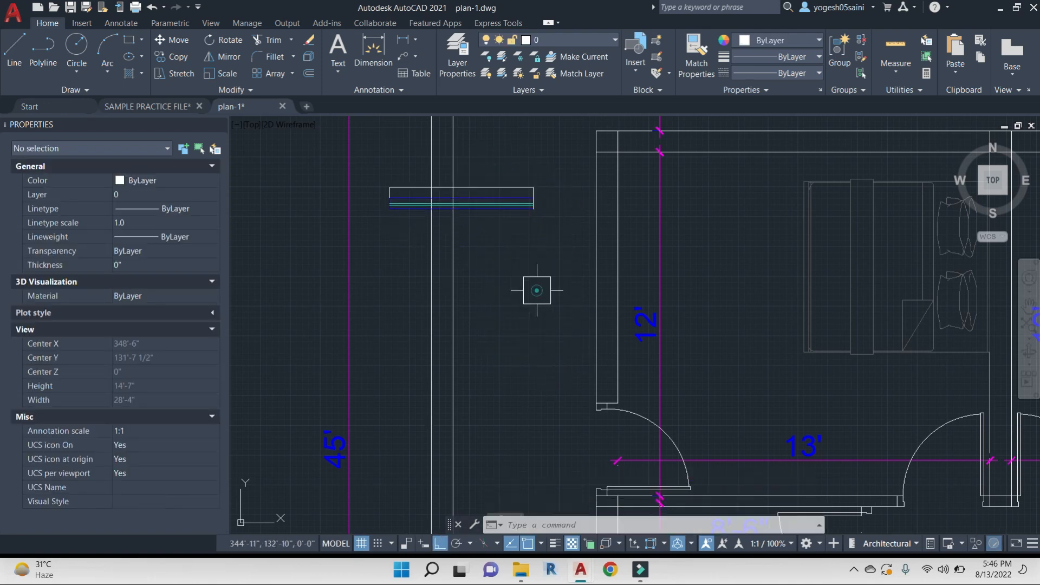
Copy the horizontal window by its upper corner onto the upper outer walls of the 13' and 11' wide bedrooms
click(371, 155)
click(563, 258)
text(co)
key(Return)
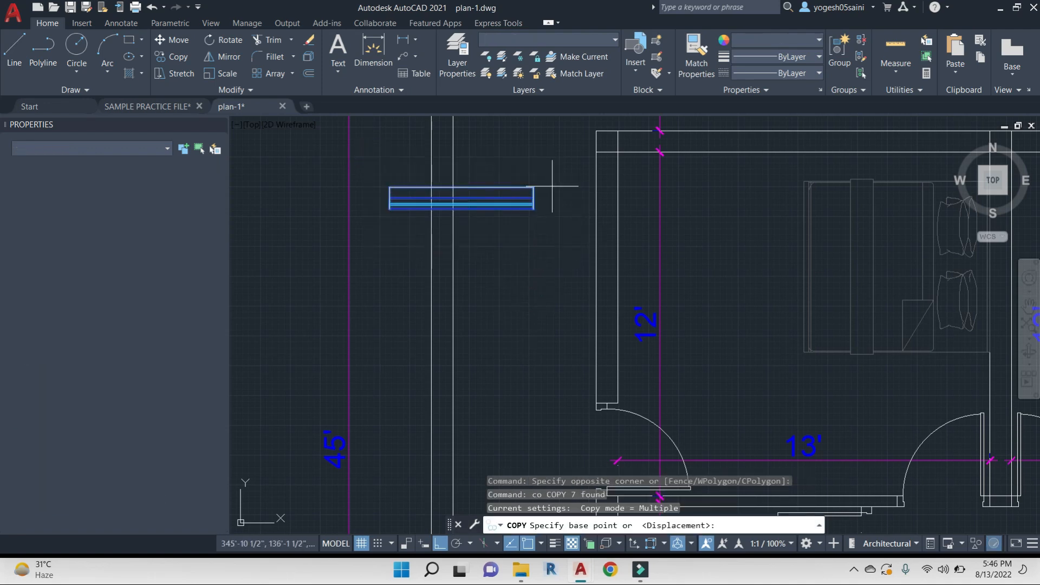
click(534, 186)
middle_drag(843, 143, 652, 244)
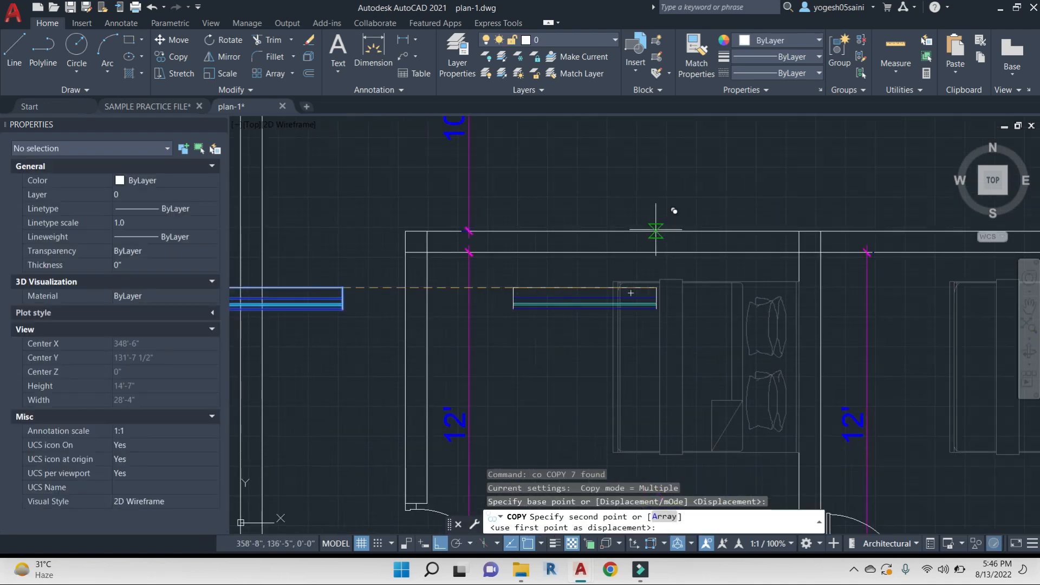
click(655, 231)
scroll(657, 230, down, 3)
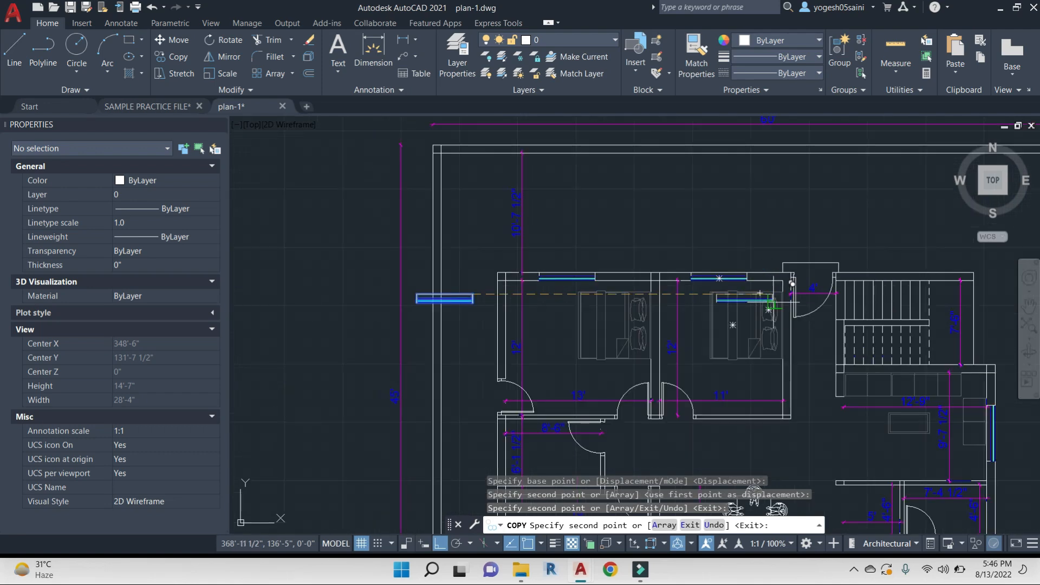
middle_drag(791, 282, 581, 227)
scroll(716, 317, up, 5)
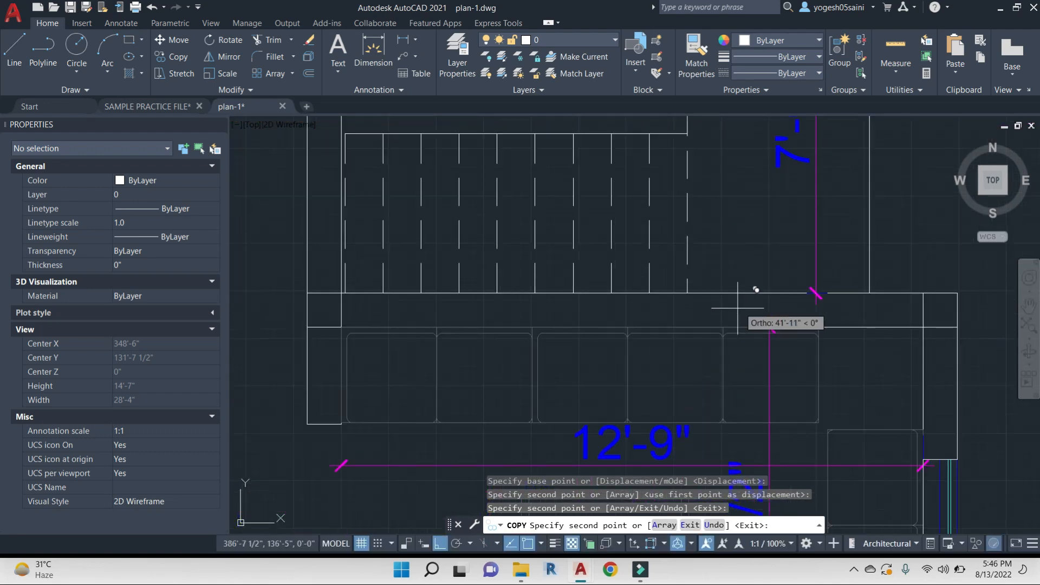
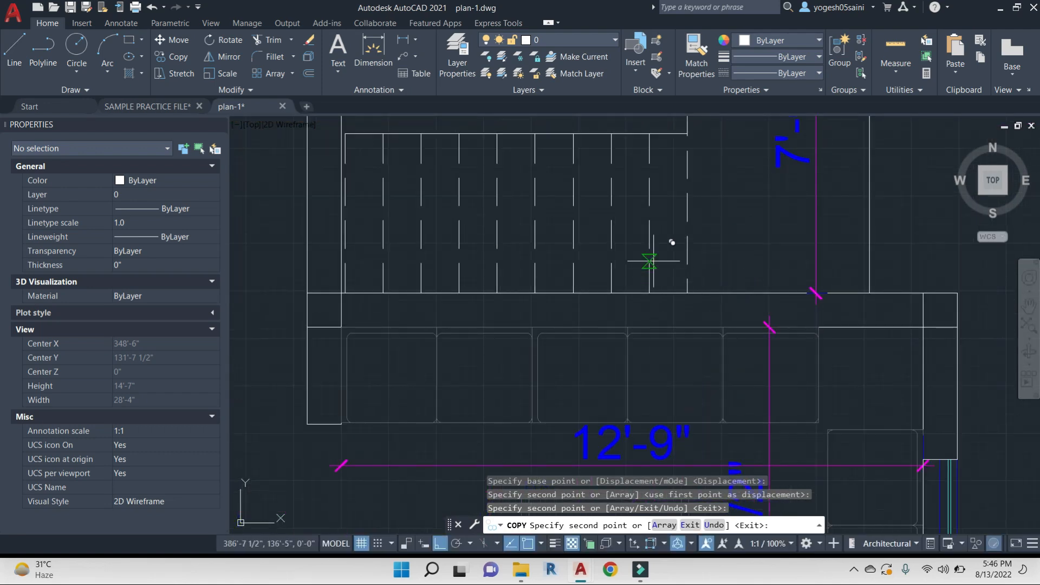
scroll(649, 282, down, 5)
middle_drag(490, 295, 652, 266)
key(Escape)
Measure the lower 13' bedroom's side wall from its upper corner to the cross wall of the 5' wide space
scroll(526, 182, up, 5)
scroll(623, 303, down, 5)
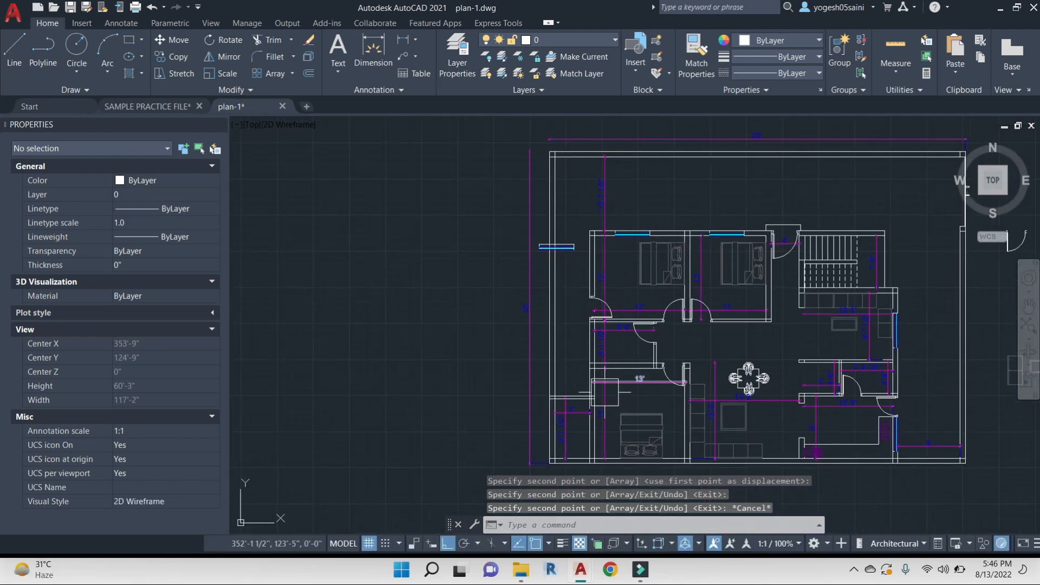
scroll(657, 431, up, 5)
text(dli)
key(Return)
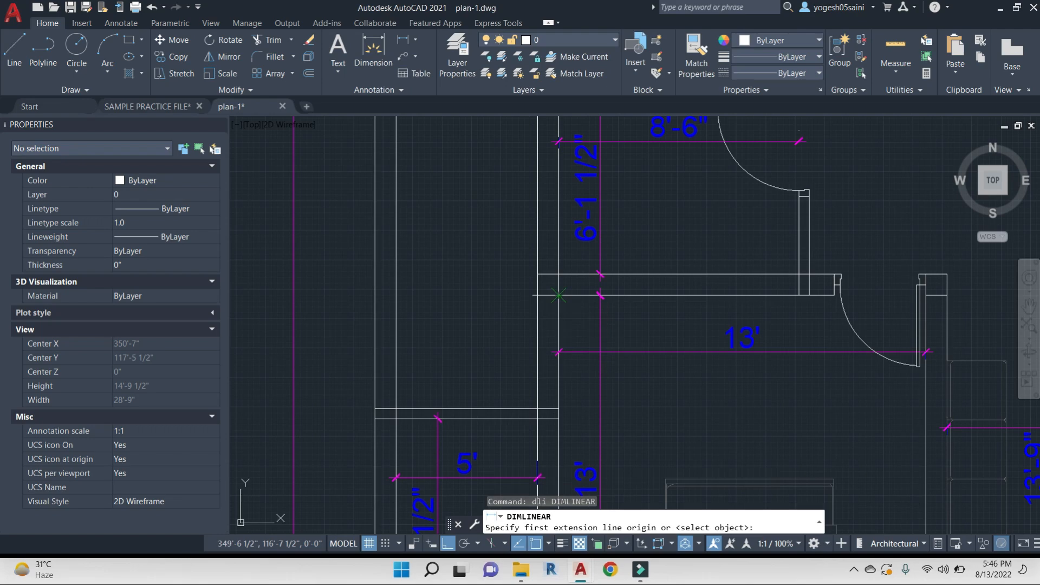
click(557, 409)
key(Escape)
Copy the spare horizontal window straight sideways into the empty area outside the plan
scroll(499, 290, down, 5)
scroll(564, 249, up, 6)
click(568, 239)
click(760, 373)
text(co)
key(Return)
click(760, 355)
click(454, 354)
middle_drag(454, 354, 563, 362)
key(Escape)
Measure the length of the newly copied window with a linear dimension
text(dli)
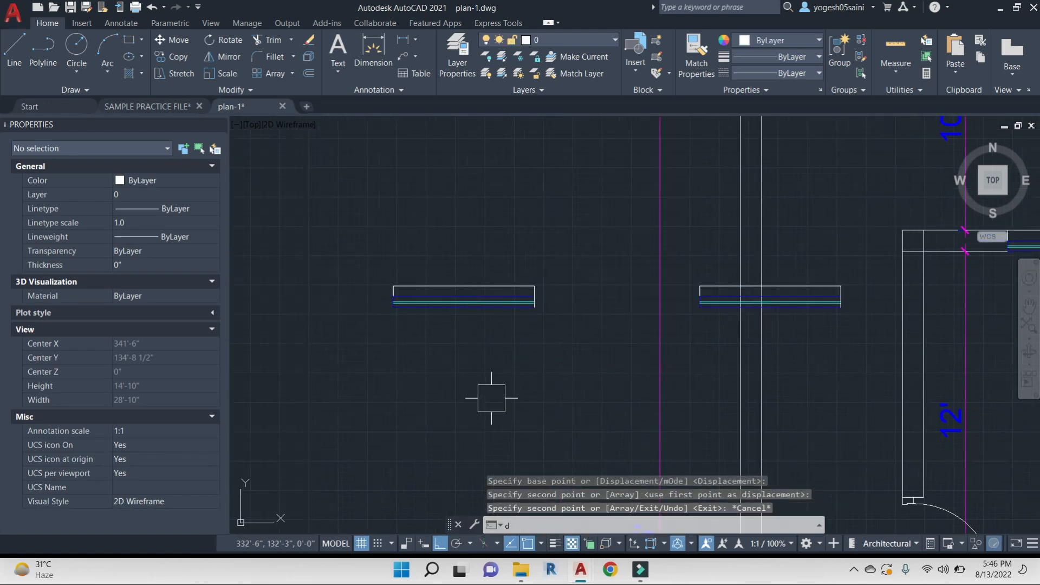
key(Return)
click(460, 303)
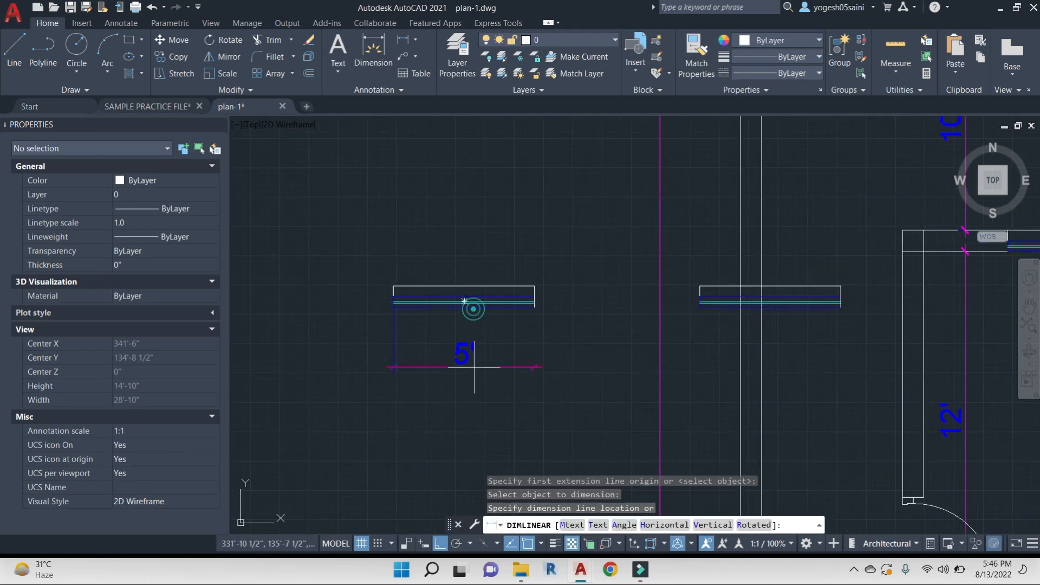
key(Escape)
Stretch one end of the newly copied window inward by 1' to shorten it
key(Return)
click(587, 376)
click(494, 216)
key(Return)
click(541, 185)
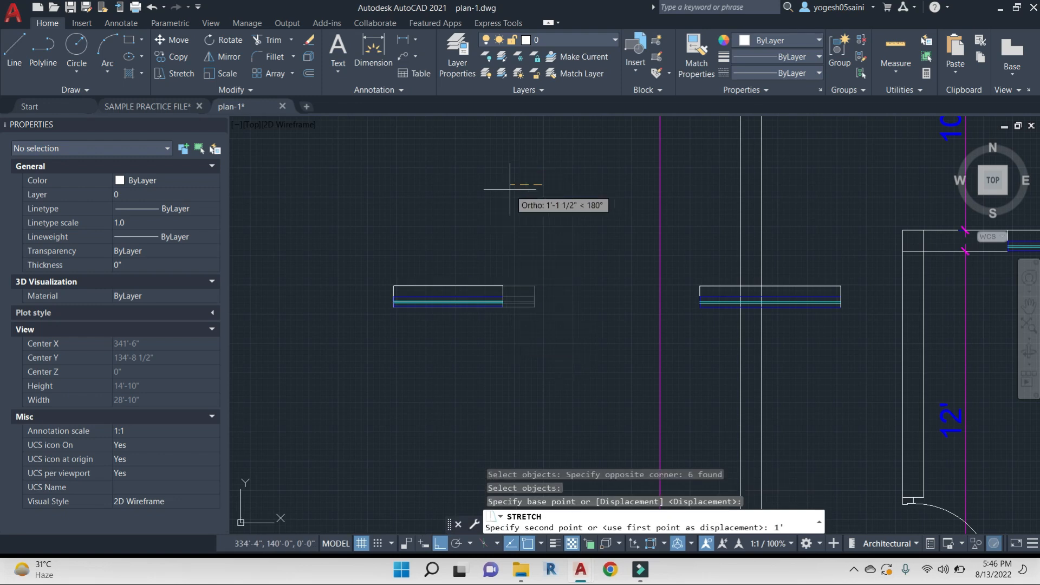
key(Return)
key(Escape)
key(Escape)
Rotate the shortened window 270° about its upper end corner so it stands vertically
click(539, 364)
click(308, 220)
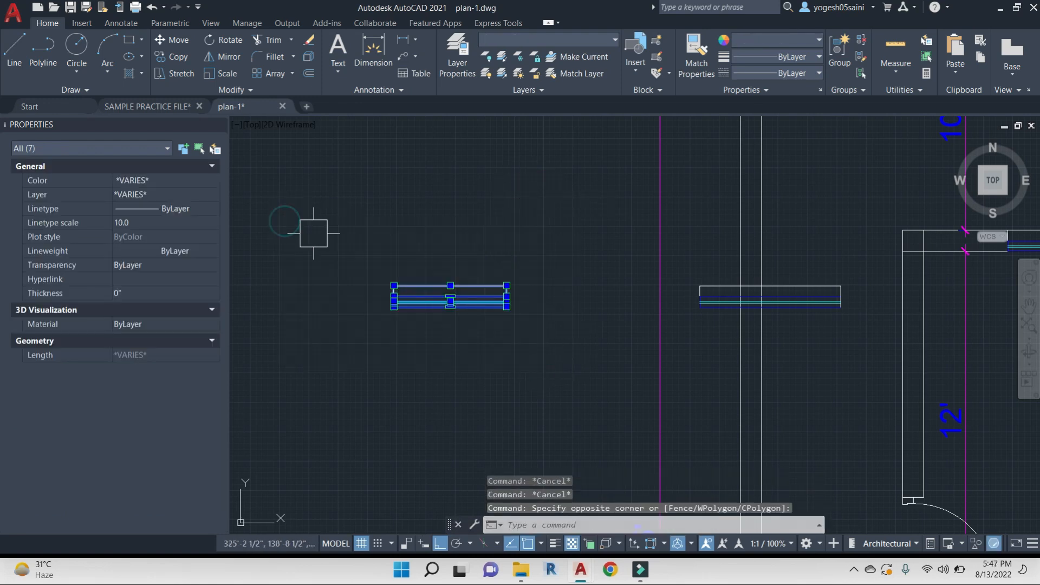
text(ro)
key(Return)
click(506, 286)
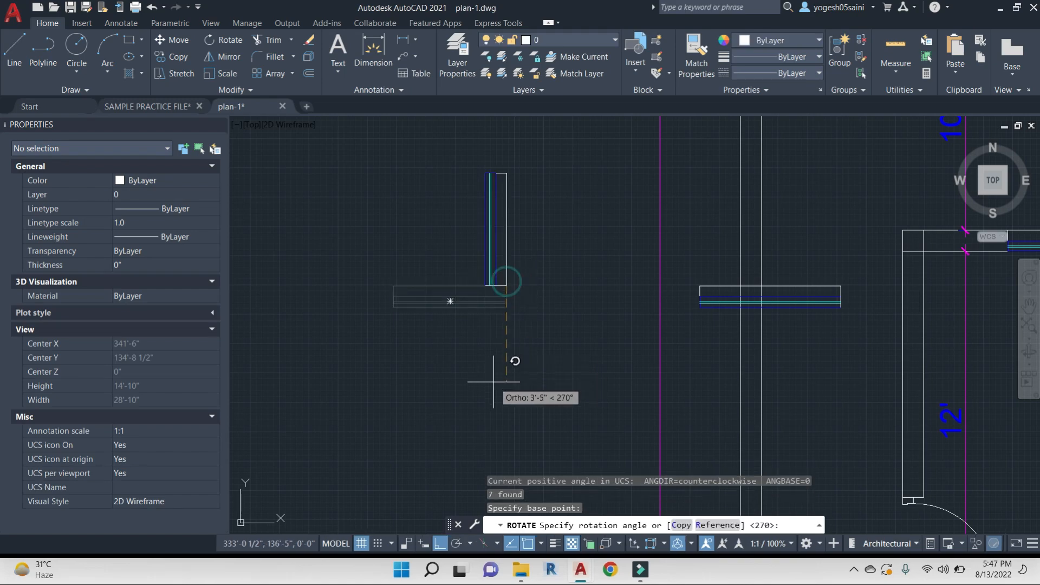
click(513, 359)
Copy the shortened vertical window by its upper corner onto the lower 13' bedroom's side wall, starting at the room's upper corner
click(550, 343)
click(443, 162)
key(Return)
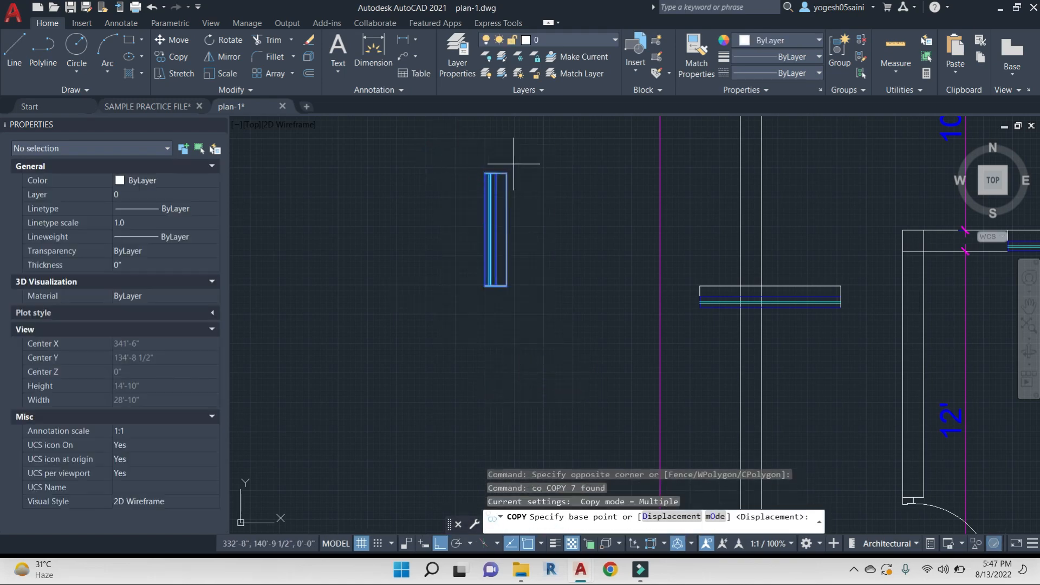
click(508, 173)
scroll(472, 231, down, 8)
scroll(527, 327, up, 6)
scroll(633, 325, down, 1)
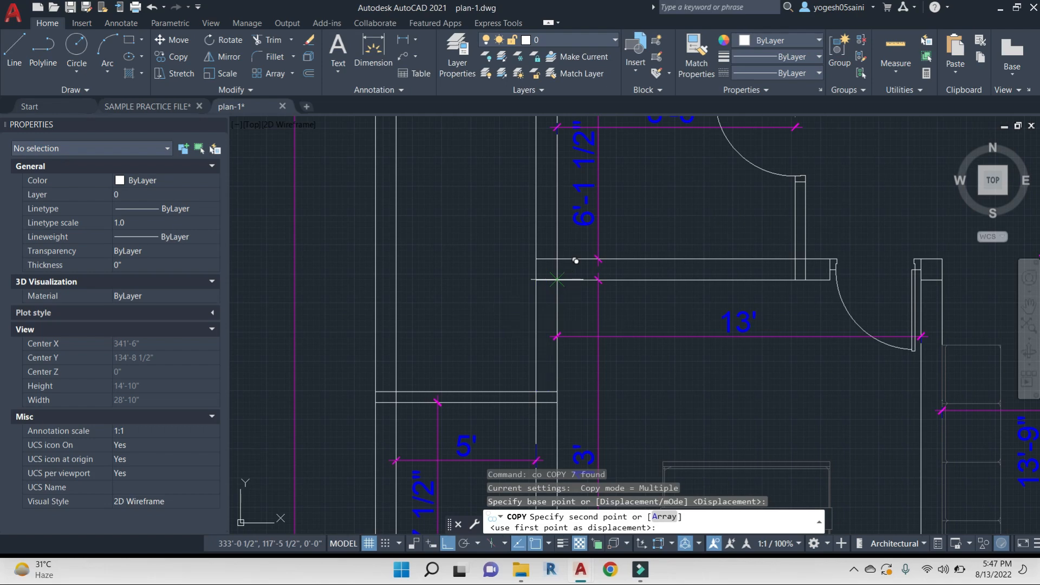
click(564, 271)
scroll(592, 290, down, 5)
key(Escape)
key(Escape)
scroll(524, 251, up, 3)
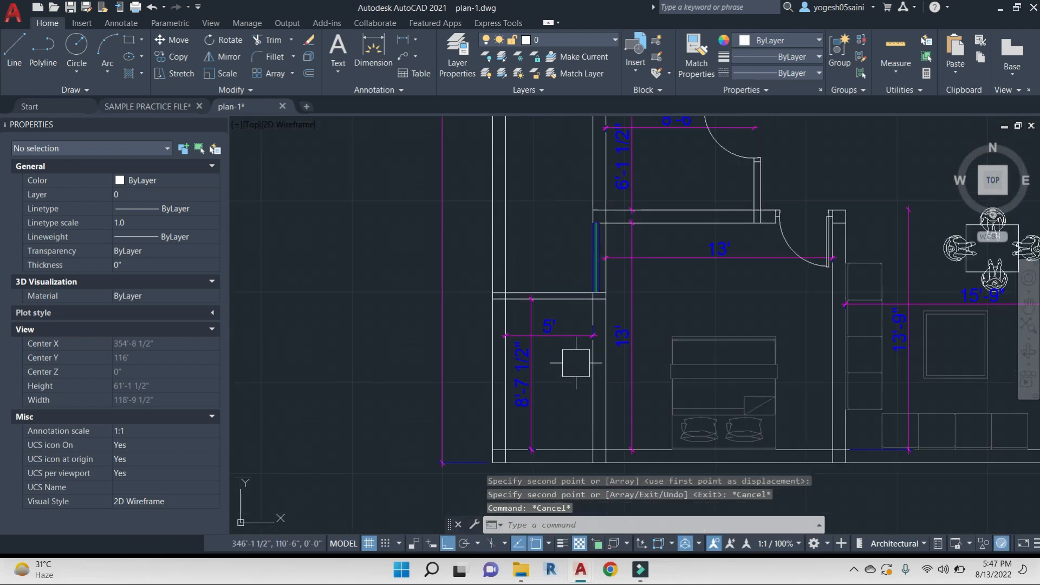
scroll(622, 332, down, 4)
scroll(671, 342, up, 6)
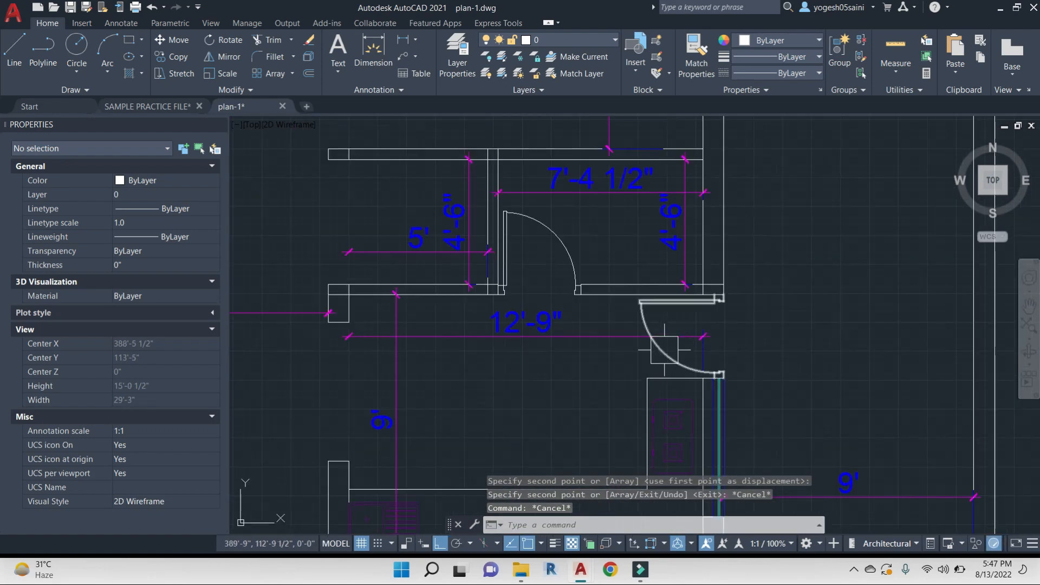
click(667, 353)
text(c)
key(Return)
key(Escape)
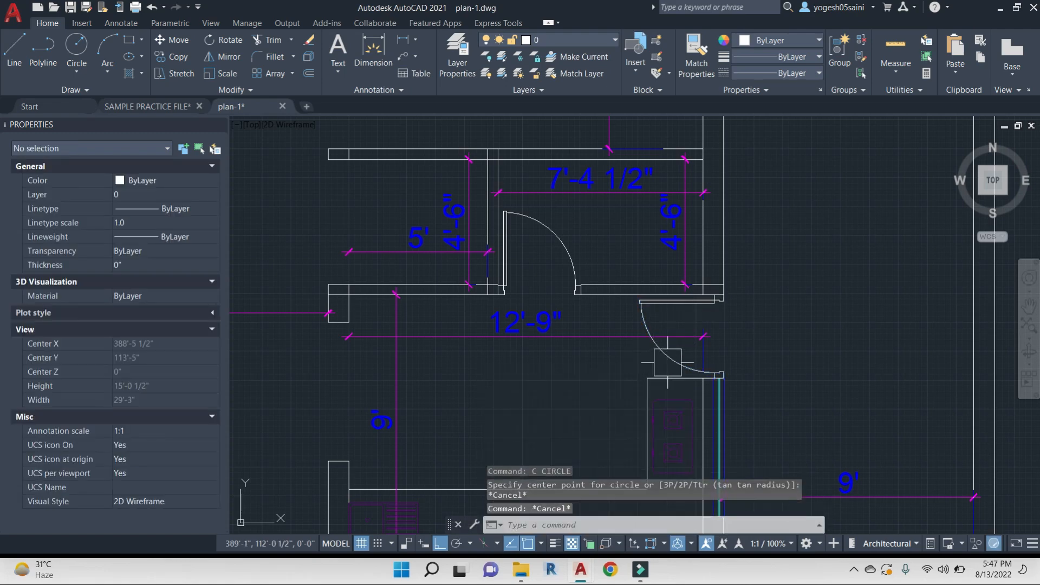
Copy the kitchen's outer door by its upper jamb corner onto the lower bedroom's side wall, opening into the 5' wide space
click(669, 358)
text(co)
key(Return)
scroll(720, 287, up, 5)
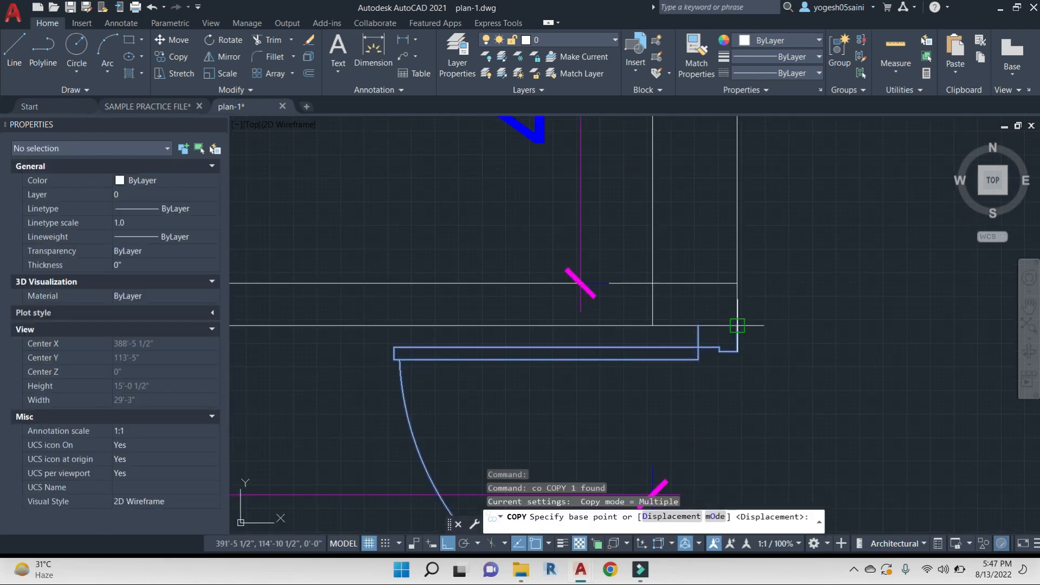
scroll(542, 348, down, 6)
middle_drag(468, 361, 1002, 347)
scroll(427, 339, up, 6)
middle_drag(354, 308, 689, 314)
click(617, 282)
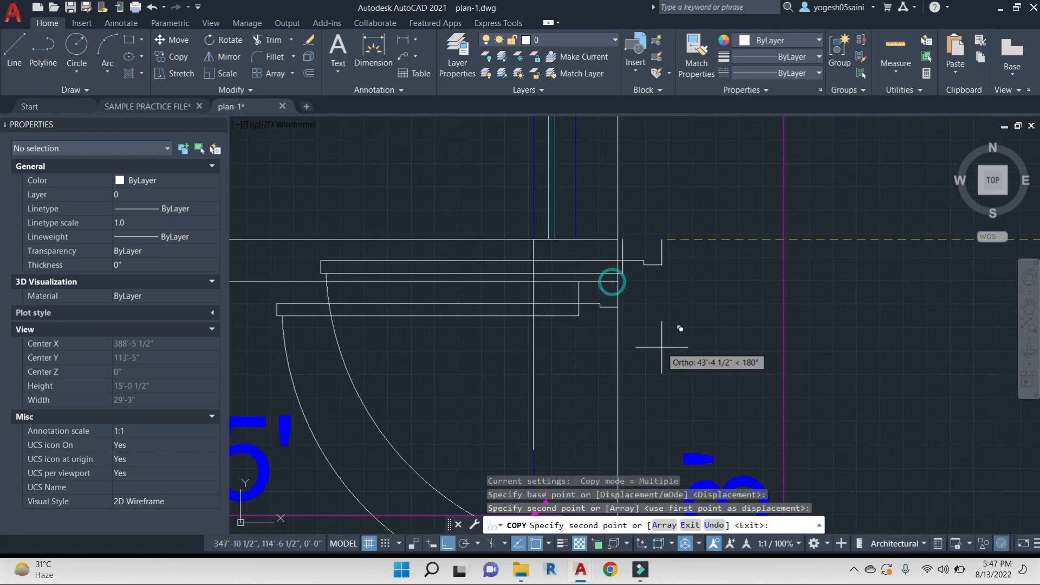
scroll(616, 346, down, 3)
key(Escape)
Draw a line across the wall at the copied door's lower jamb and extend it to the far wall face
scroll(596, 281, up, 3)
key(Escape)
text(l)
key(Return)
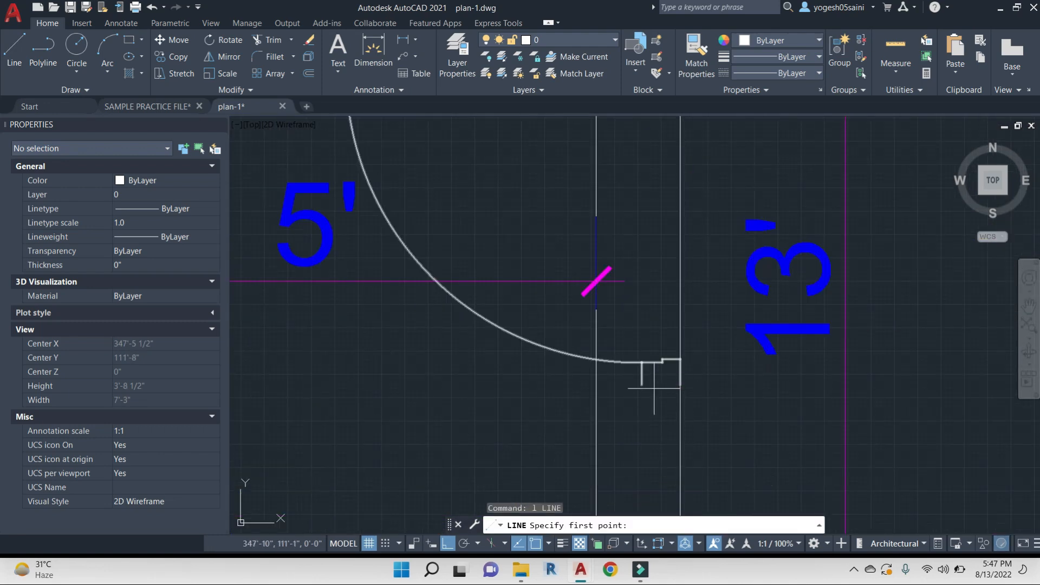
click(720, 385)
key(Escape)
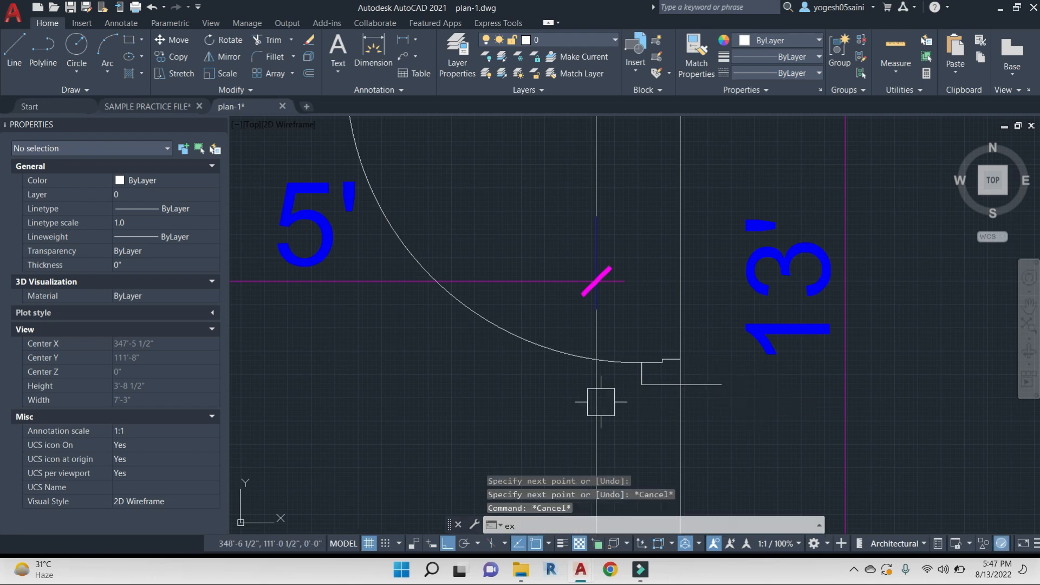
text(ex)
key(Return)
click(597, 417)
key(Return)
key(Escape)
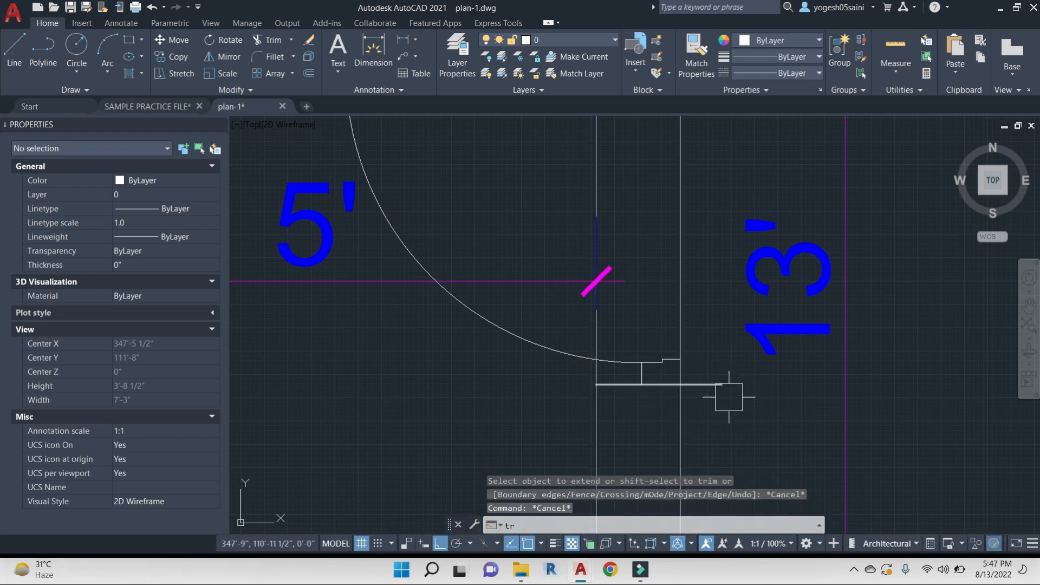
Trim the end of the jamb line that projects past the bedroom-side wall face
key(Return)
key(Return)
click(717, 384)
key(Escape)
key(Escape)
Trim the wall lines between the upper and lower jambs of the copied door to clear its opening
text(tr)
key(Return)
click(662, 389)
scroll(735, 382, down, 2)
middle_drag(736, 382, 711, 429)
key(Return)
click(717, 302)
click(573, 295)
scroll(615, 296, down, 1)
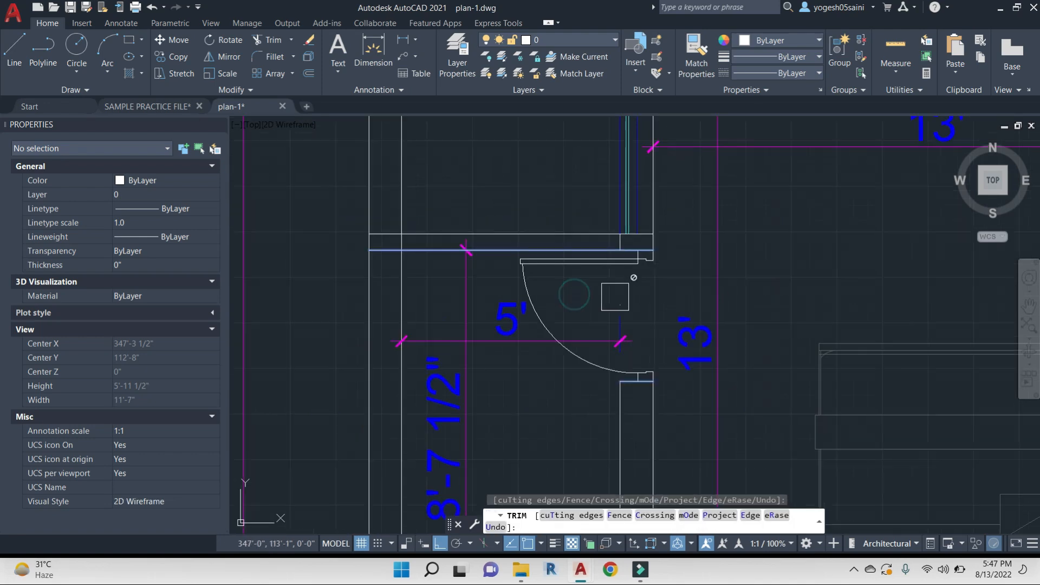
click(616, 296)
scroll(651, 302, down, 2)
middle_drag(652, 302, 662, 299)
scroll(662, 299, down, 6)
key(Escape)
key(Escape)
Erase the spare horizontal window lying across the boundary wall beside the 13' wide upper bedroom
scroll(576, 315, down, 2)
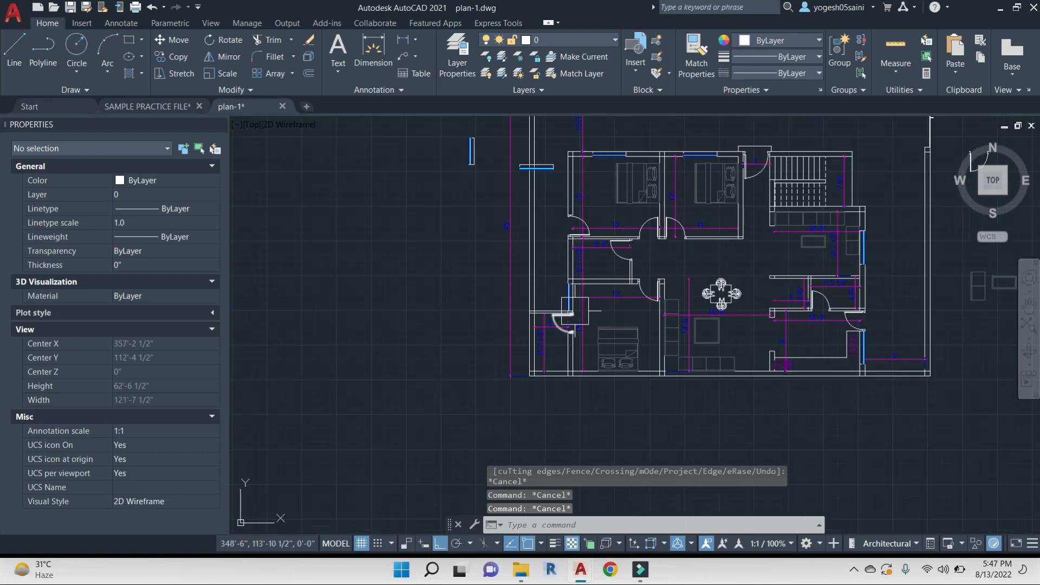
scroll(549, 193, up, 5)
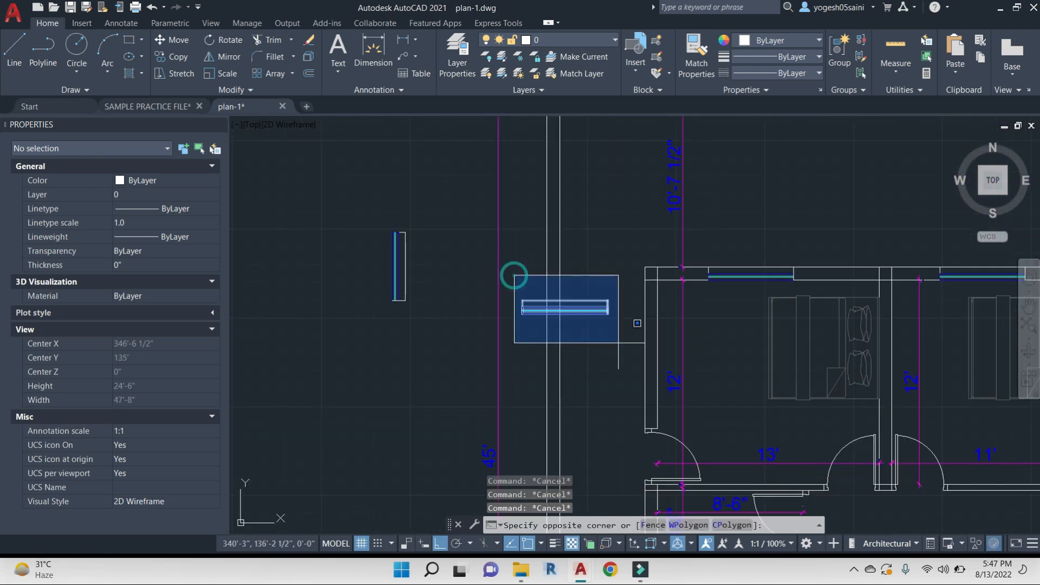
click(597, 334)
text(e)
key(Return)
scroll(453, 317, down, 2)
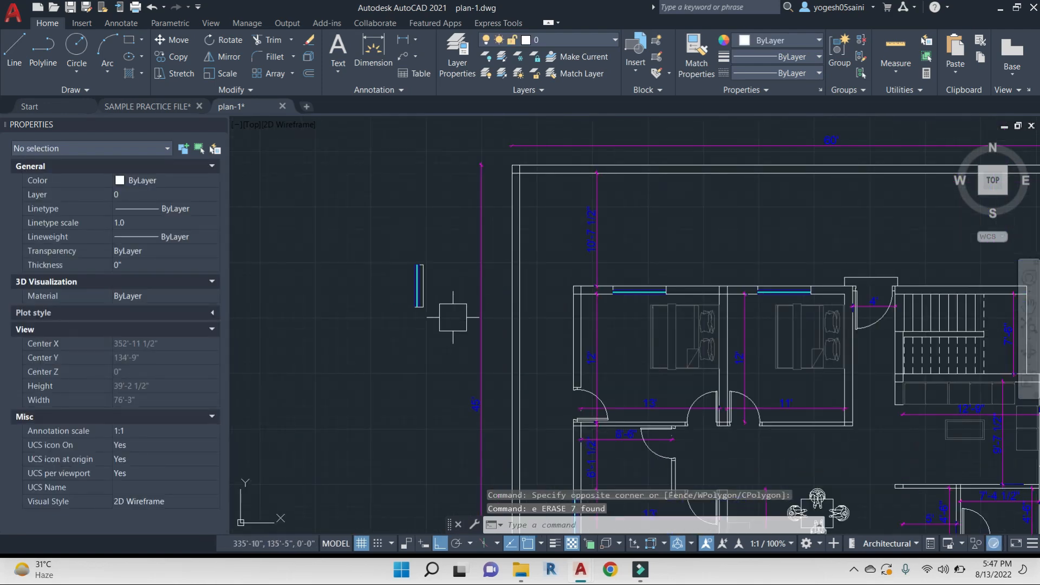
middle_drag(487, 322, 378, 196)
middle_drag(792, 327, 754, 290)
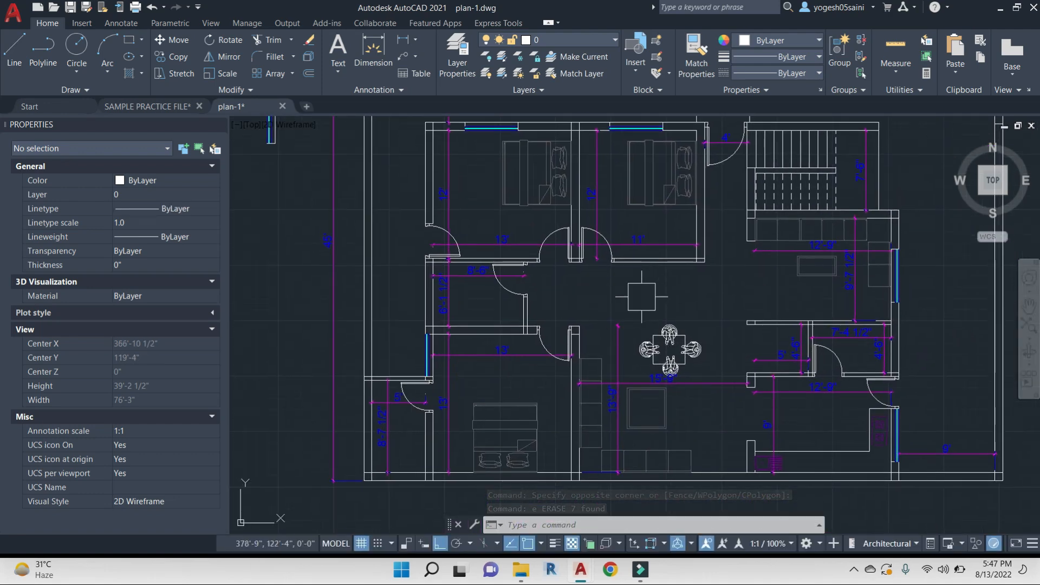
scroll(436, 349, up, 2)
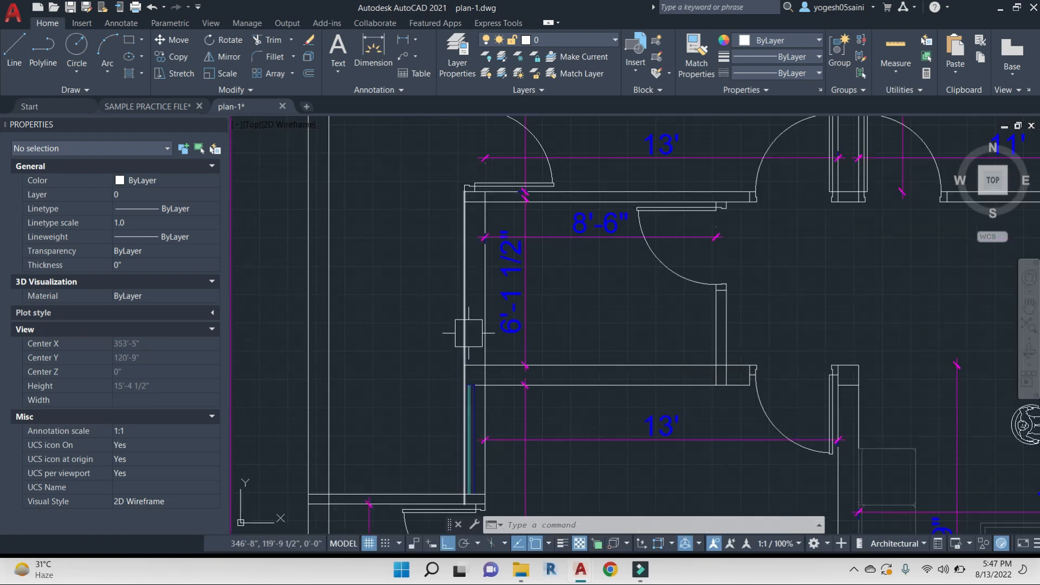
scroll(468, 279, down, 4)
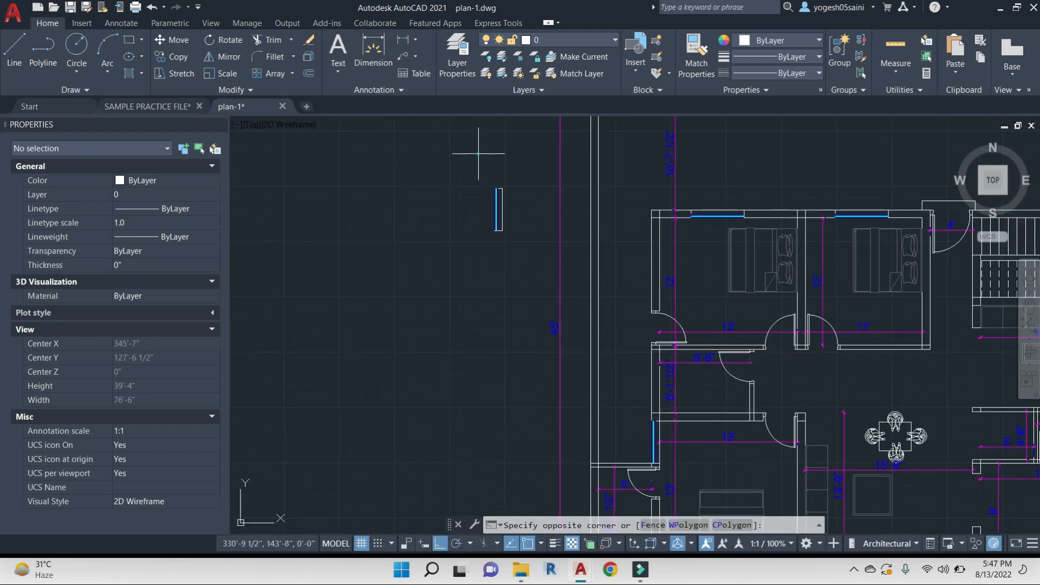
Stretch the lower end of the spare vertical window outside the boundary wall upward by 2'
drag(478, 154, 531, 302)
key(Escape)
key(Escape)
click(519, 265)
key(Return)
click(515, 221)
click(458, 290)
key(Return)
click(449, 339)
text(2)
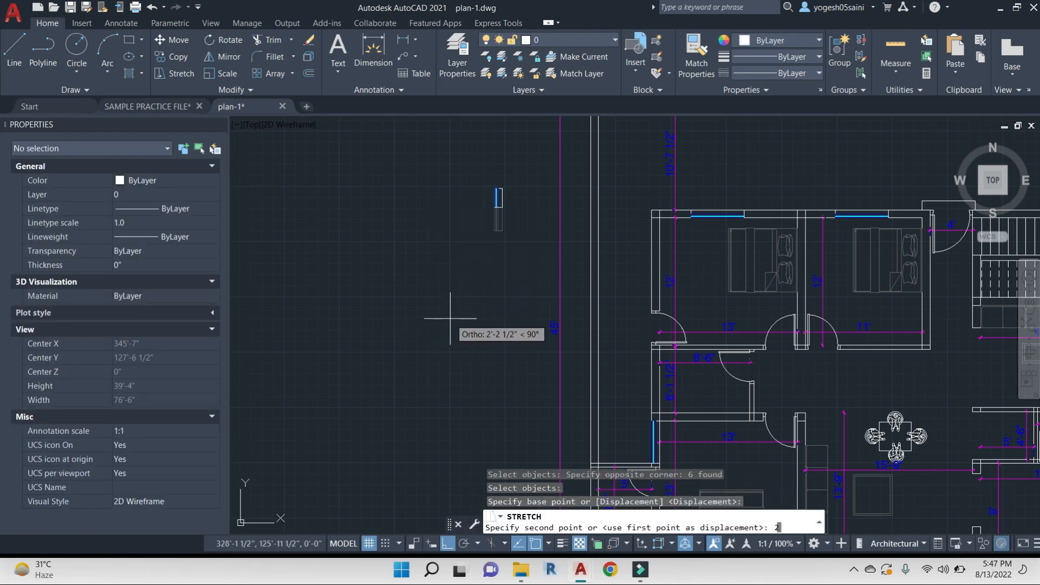
text(')
key(Escape)
Set the linetype of all lines in the shortened spare window to HIDDEN
click(439, 161)
click(529, 267)
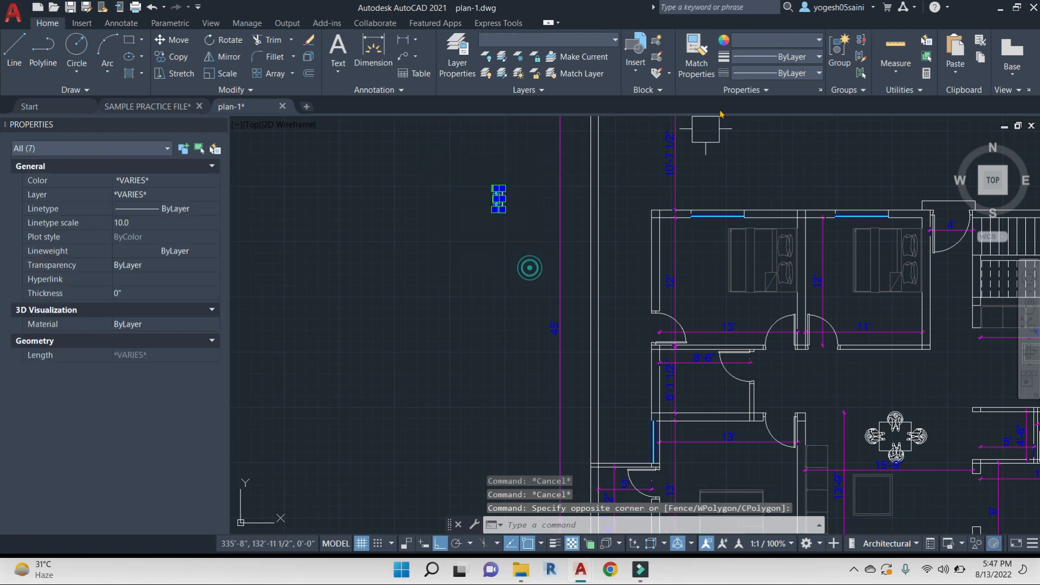
click(809, 74)
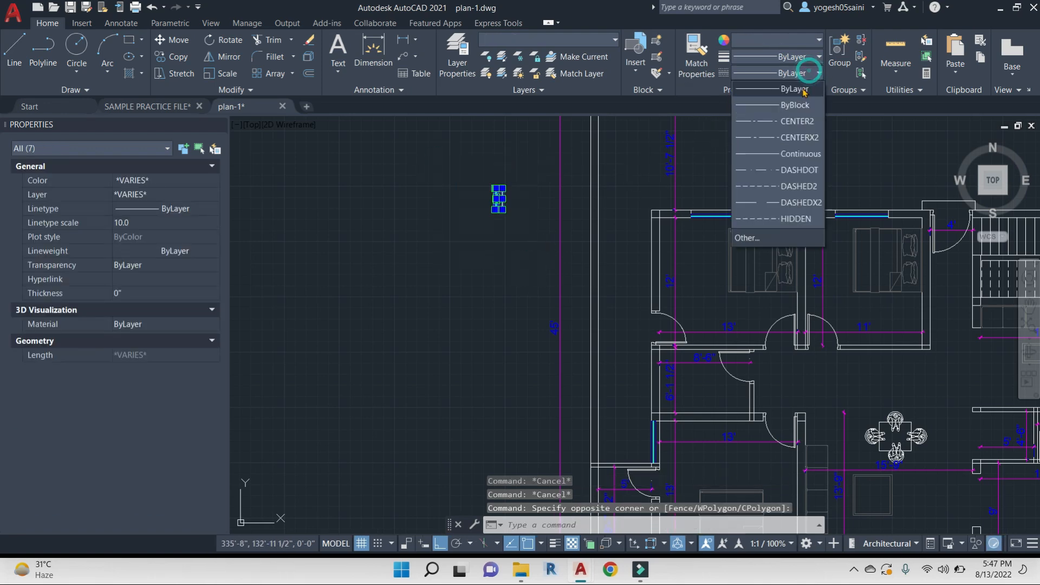
click(765, 221)
key(Escape)
key(Escape)
Copy the dashed window into the outer wall of the 8'-6" wide toilet
click(504, 232)
click(460, 156)
text(co)
key(space)
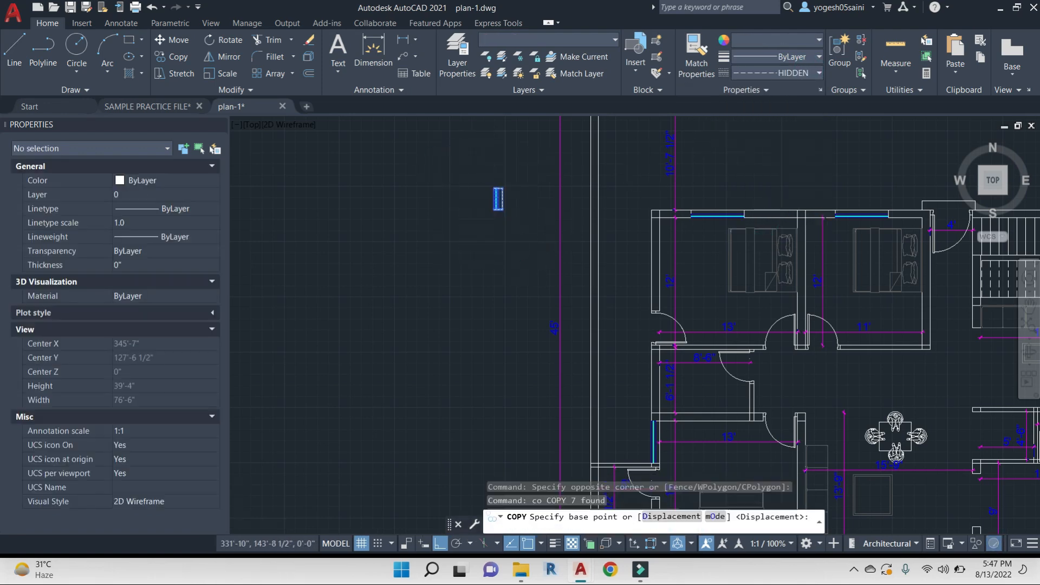
scroll(505, 163, up, 4)
click(498, 225)
scroll(776, 413, down, 2)
middle_drag(776, 413, 448, 114)
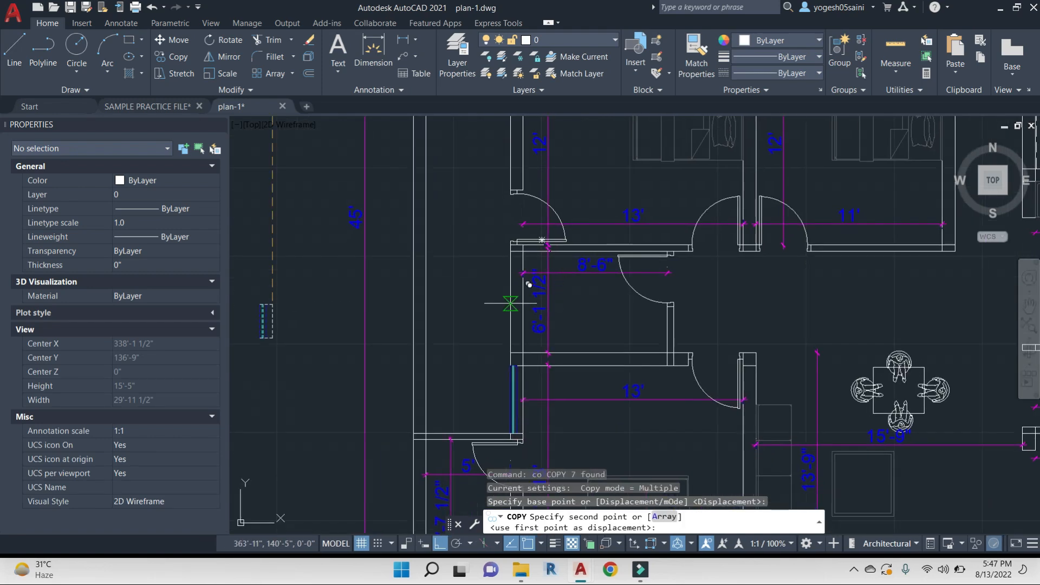
click(520, 287)
Place another copy of the dashed window in the empty space outside the boundary wall beside the 5' wide toilet
middle_drag(413, 457, 537, 263)
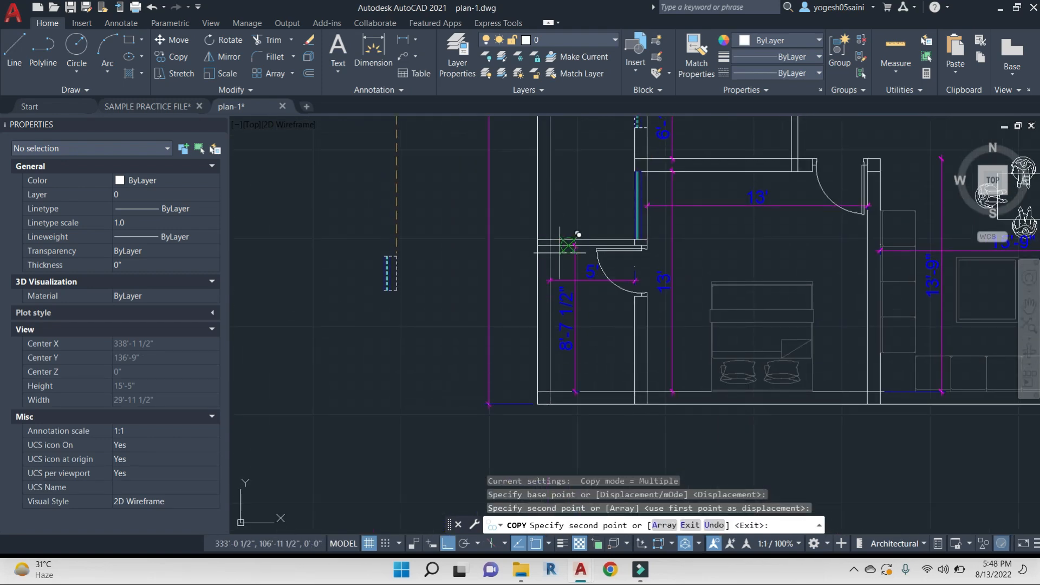
scroll(611, 226, up, 4)
scroll(615, 221, down, 4)
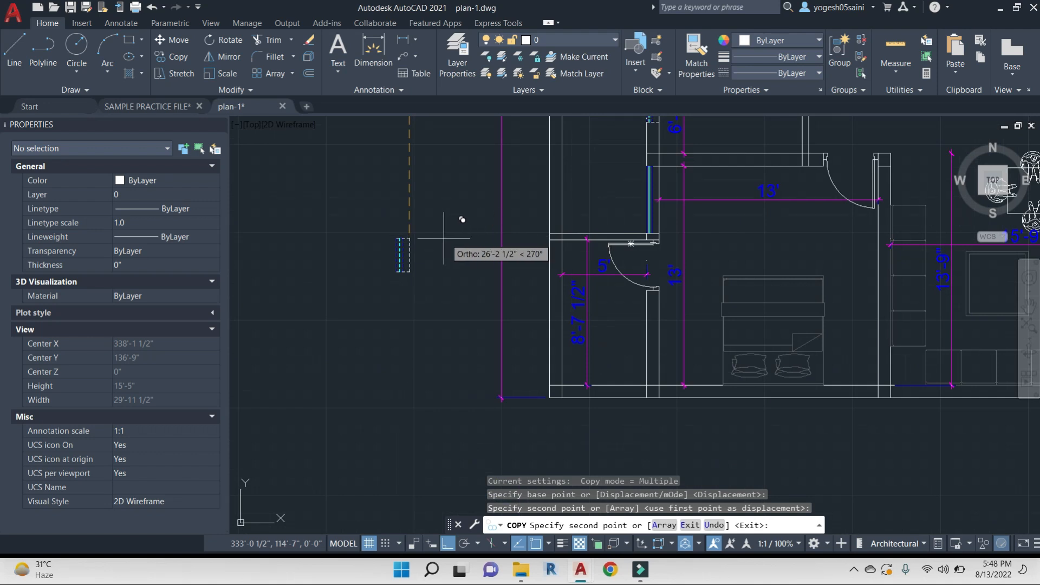
click(442, 238)
key(Escape)
key(Escape)
Try to erase the outer lines of the lower spare dashed window, and undo the erasure
scroll(419, 281, up, 2)
click(456, 310)
click(400, 194)
text(e)
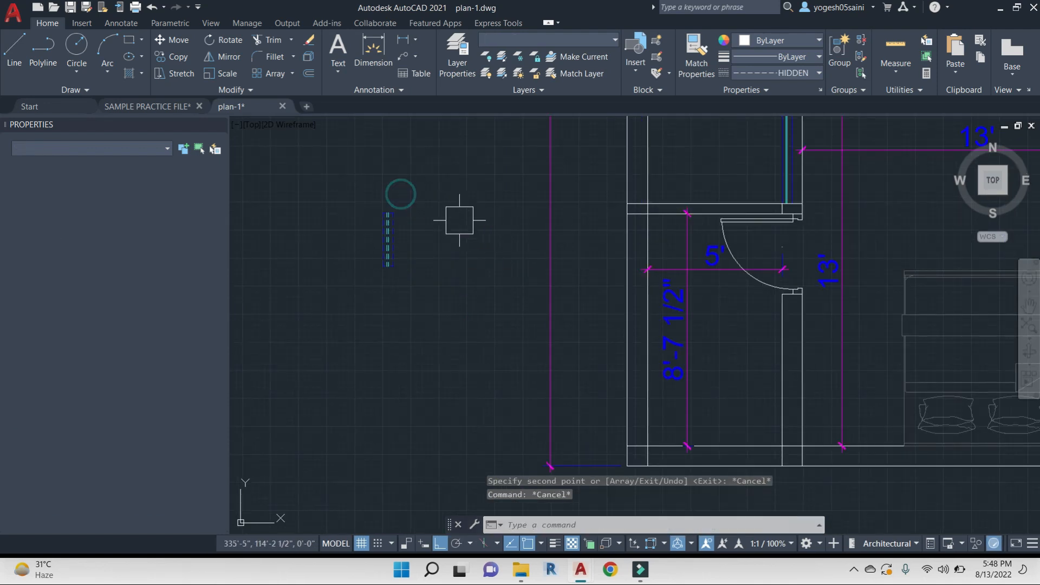
key(Return)
click(455, 283)
key(Escape)
key(Escape)
key(ctrl+z)
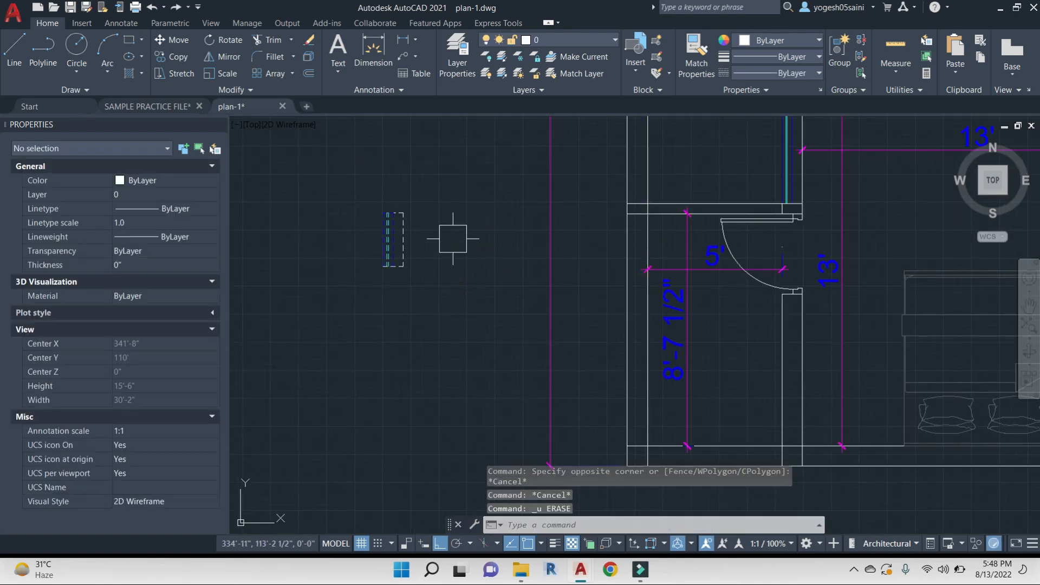
Trim the end lines at both ends of the lower spare dashed window where they extend beyond its inner frame line
key(Escape)
text(tr)
key(Return)
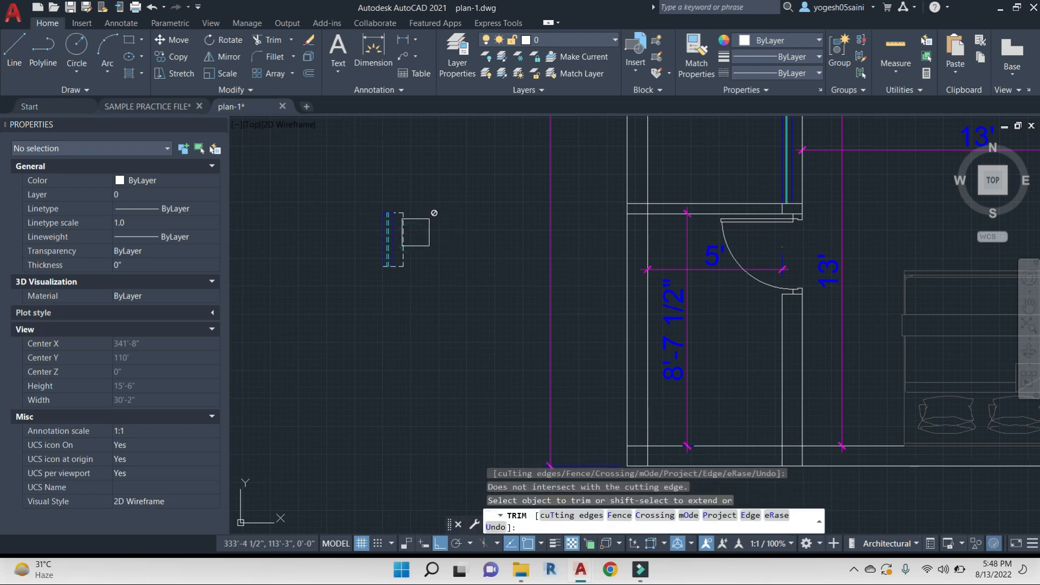
scroll(411, 211, up, 6)
key(Escape)
key(Escape)
key(Return)
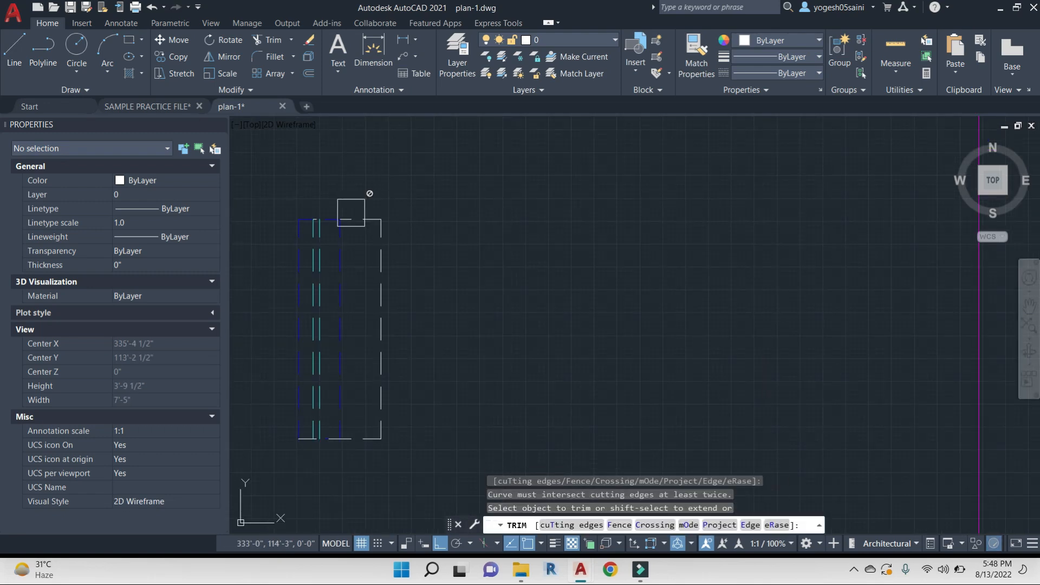
click(358, 209)
key(Escape)
click(439, 415)
key(Escape)
text(tr)
key(Return)
click(356, 443)
key(Escape)
key(Escape)
Erase the leftover outer vertical line beside the trimmed dashed window
click(433, 407)
click(371, 339)
text(e)
key(Return)
Rotate the narrowed dashed window a quarter turn about its upper corner so it lies horizontally
scroll(436, 337, down, 2)
click(315, 217)
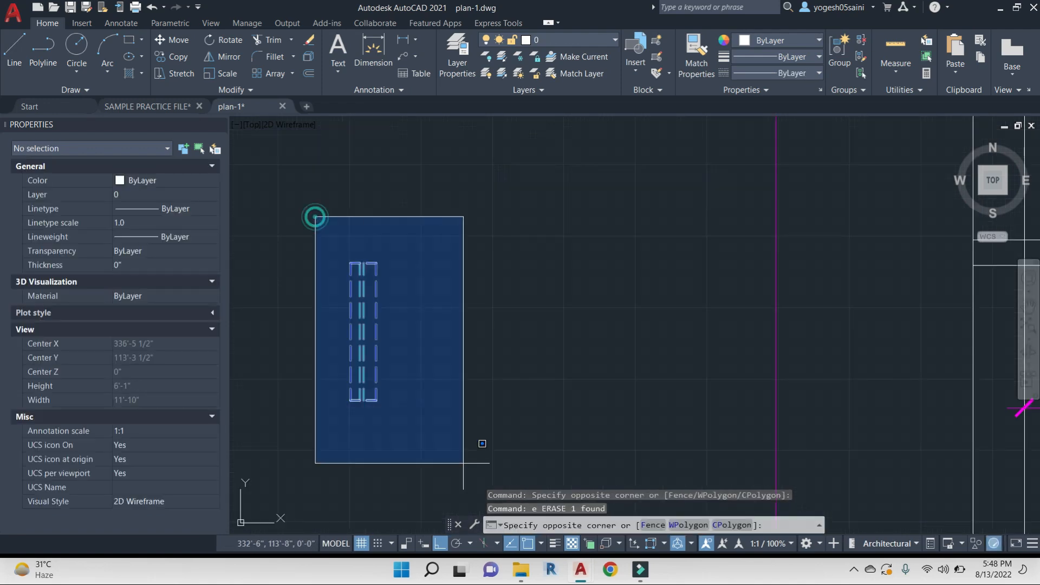
click(483, 460)
text(ro)
key(Return)
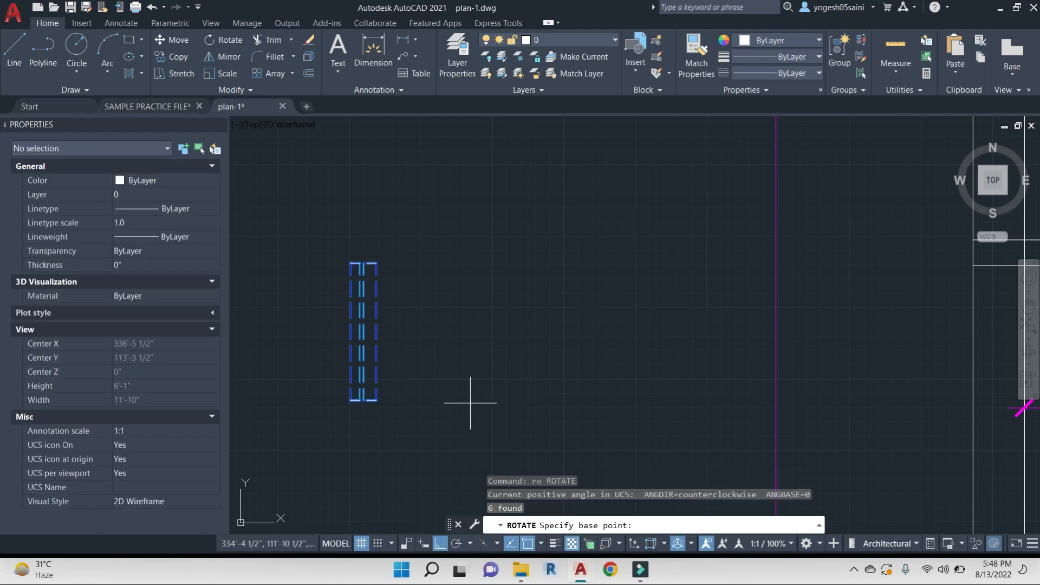
click(380, 257)
click(453, 367)
Copy the horizontal dashed window into the wall above the 5' wide toilet and save the drawing
click(458, 337)
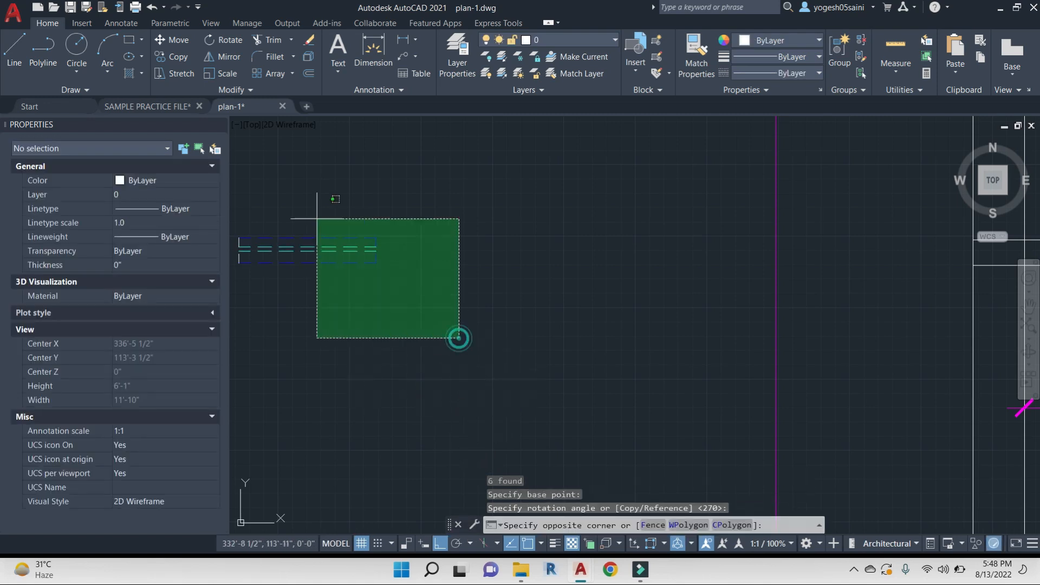
click(232, 215)
text(co)
key(Return)
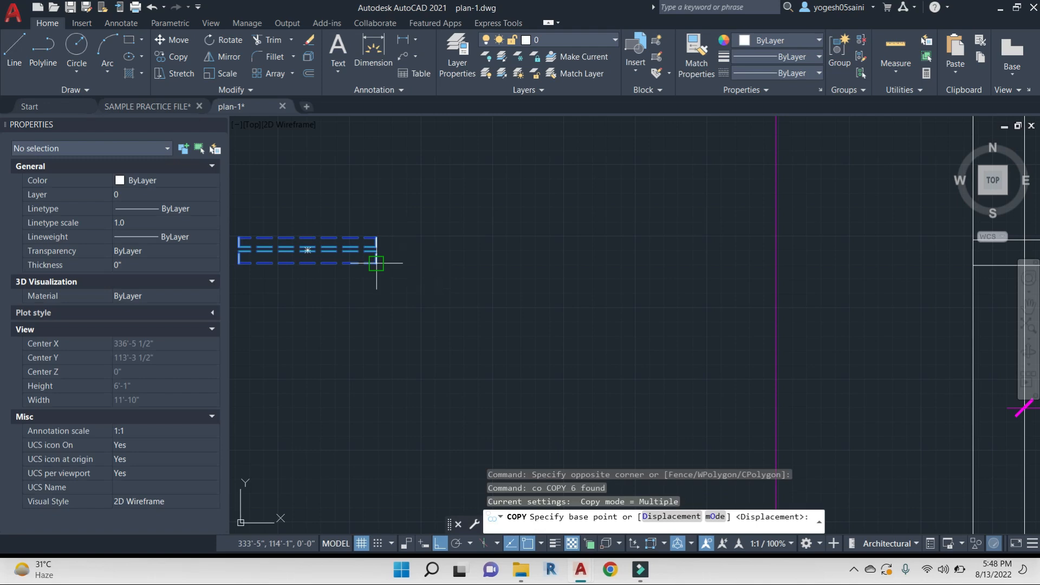
click(377, 256)
scroll(677, 373, down, 3)
scroll(650, 271, up, 4)
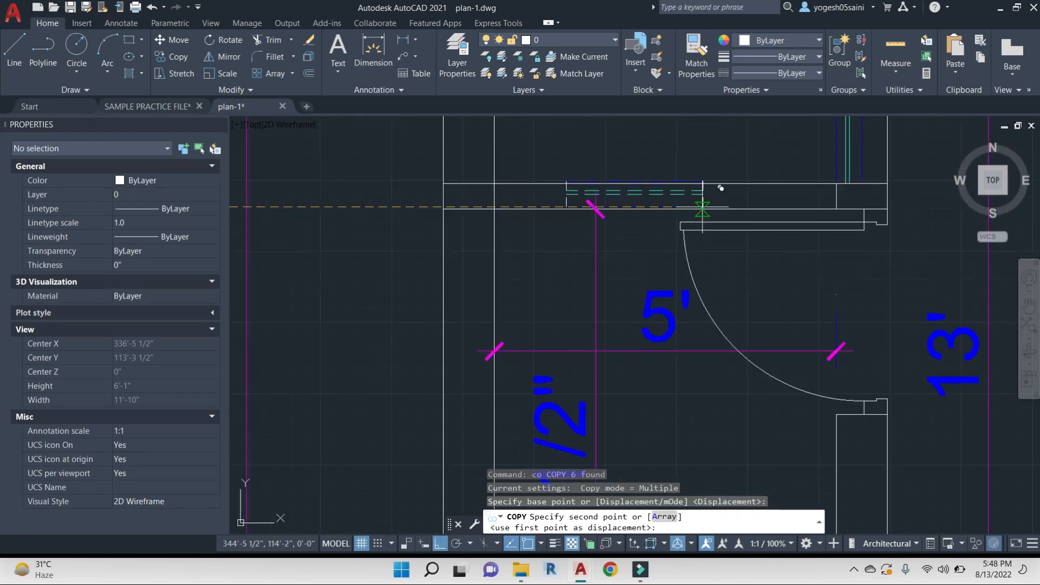
click(703, 210)
key(Escape)
scroll(715, 254, down, 5)
scroll(921, 341, up, 2)
key(ctrl+s)
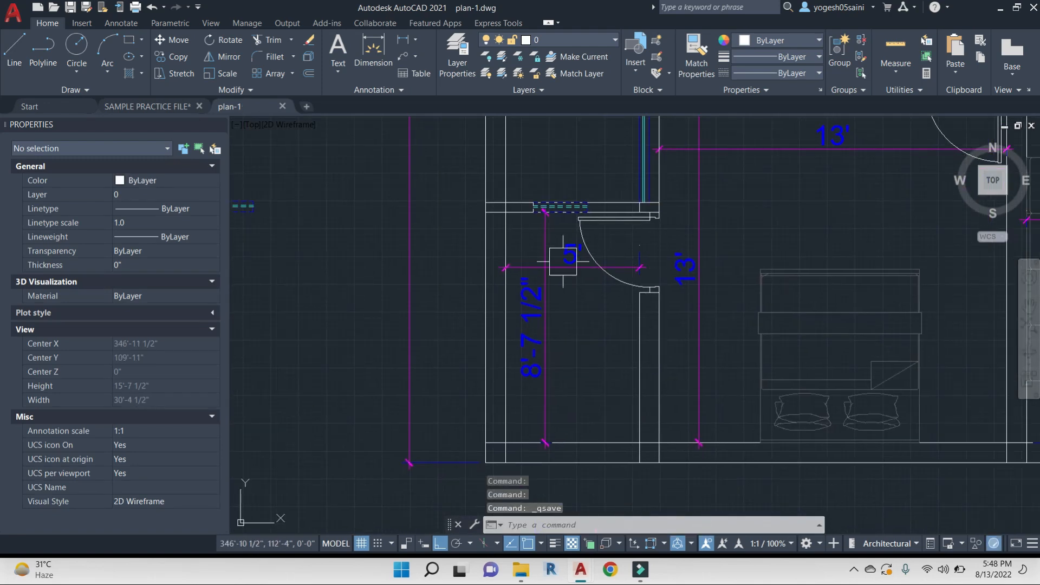
Copy the magenta shower fitting, WC and washbasin from the reference plan's toilet and basin area into the new plan's living room
scroll(282, 509, down, 6)
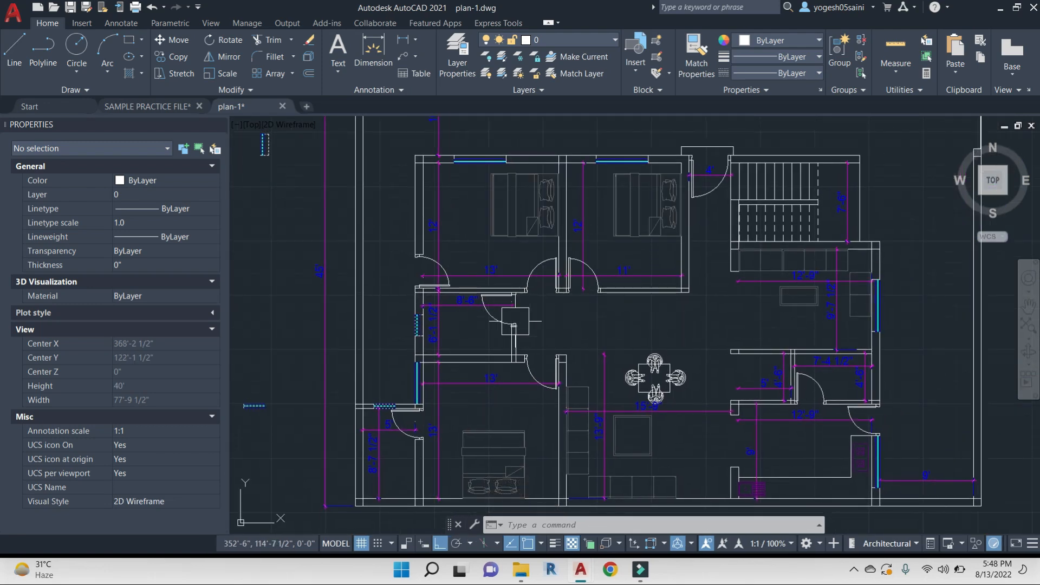
middle_drag(743, 295, 691, 255)
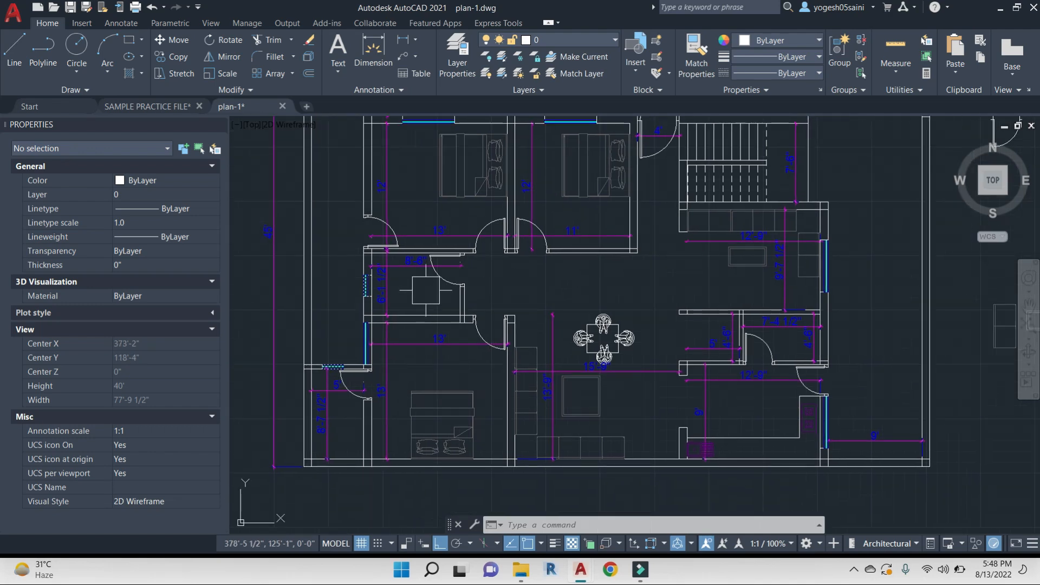
scroll(476, 281, down, 6)
middle_drag(479, 300, 702, 285)
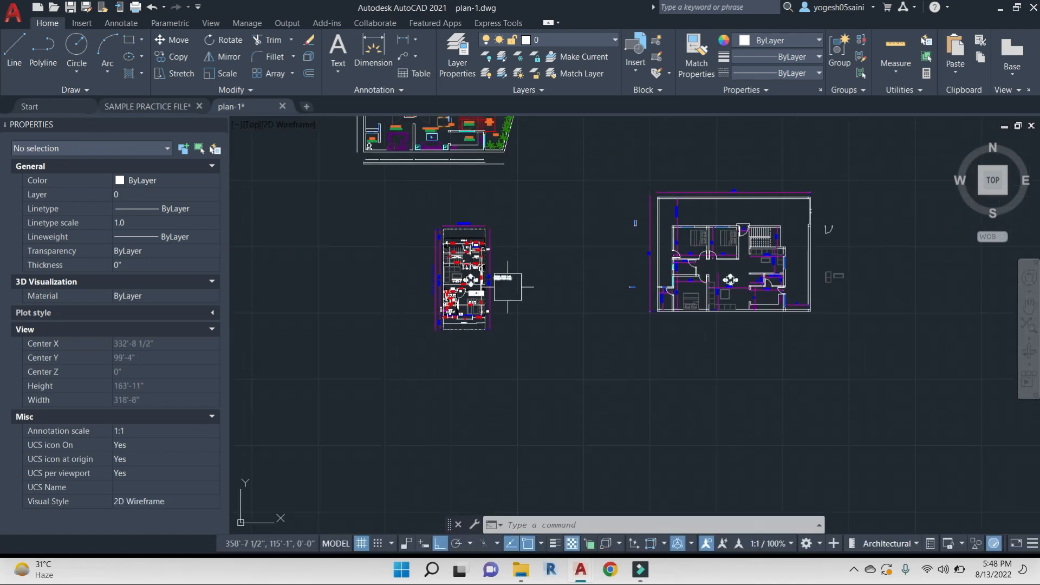
scroll(448, 319, up, 12)
scroll(386, 158, up, 2)
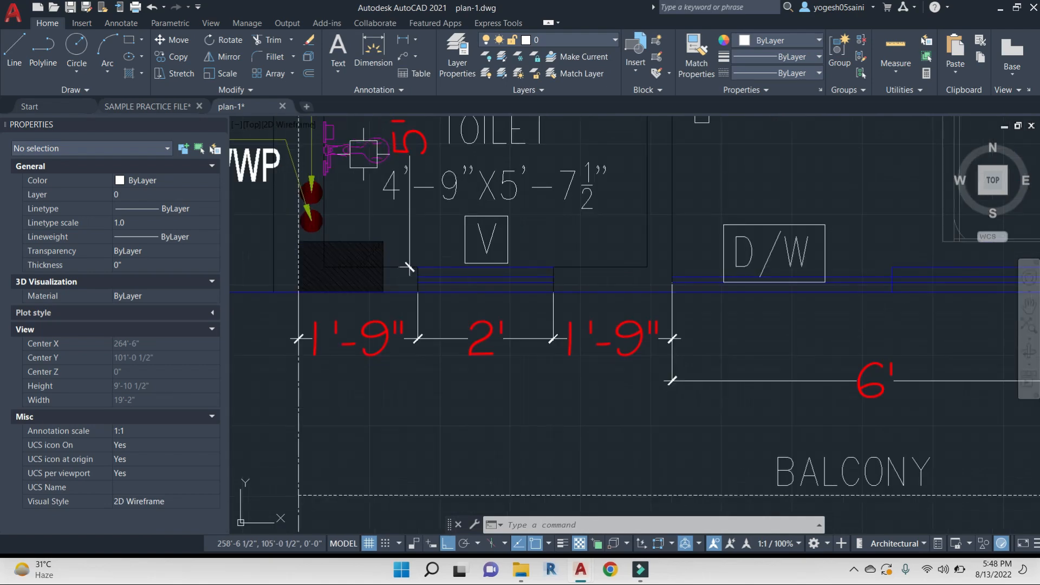
click(369, 151)
scroll(595, 240, down, 4)
middle_drag(598, 219, 578, 434)
scroll(507, 375, up, 4)
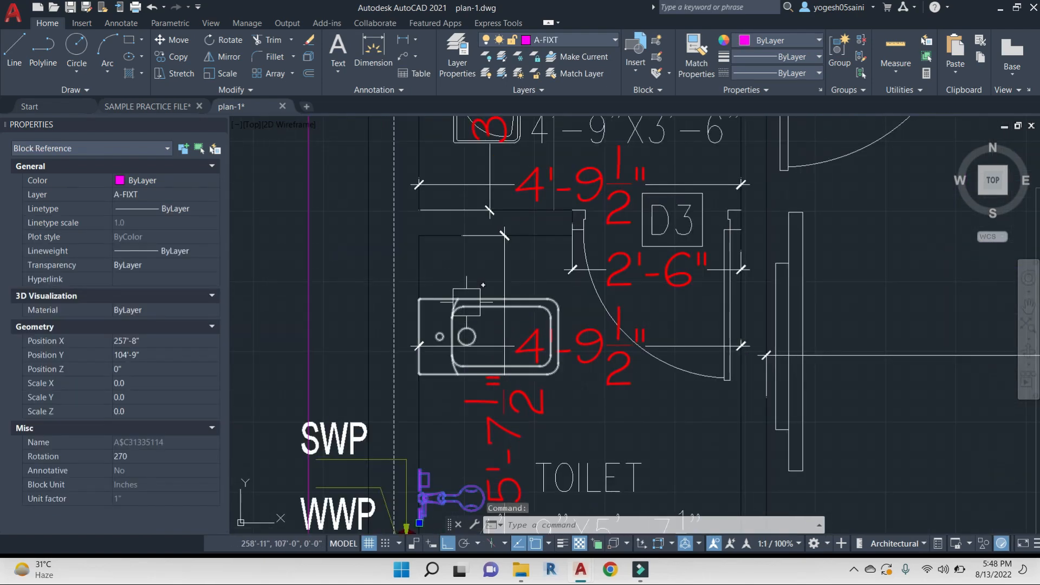
click(467, 306)
scroll(466, 301, down, 4)
middle_drag(467, 299, 455, 360)
scroll(519, 272, up, 6)
click(408, 260)
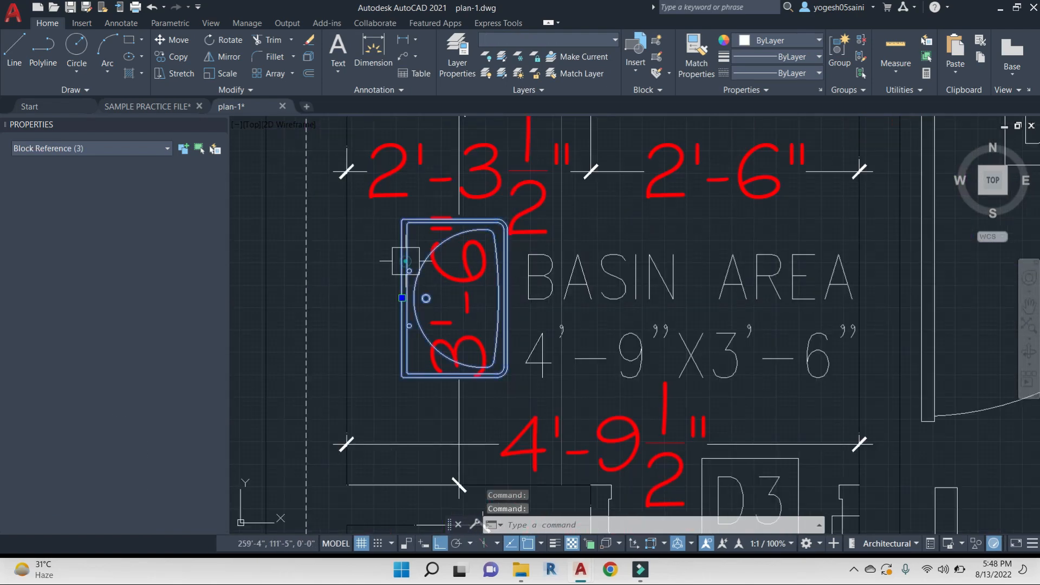
text(co)
key(space)
click(417, 311)
scroll(757, 344, down, 6)
scroll(911, 355, down, 5)
middle_drag(966, 380, 462, 307)
middle_drag(1028, 307, 622, 311)
scroll(621, 311, up, 4)
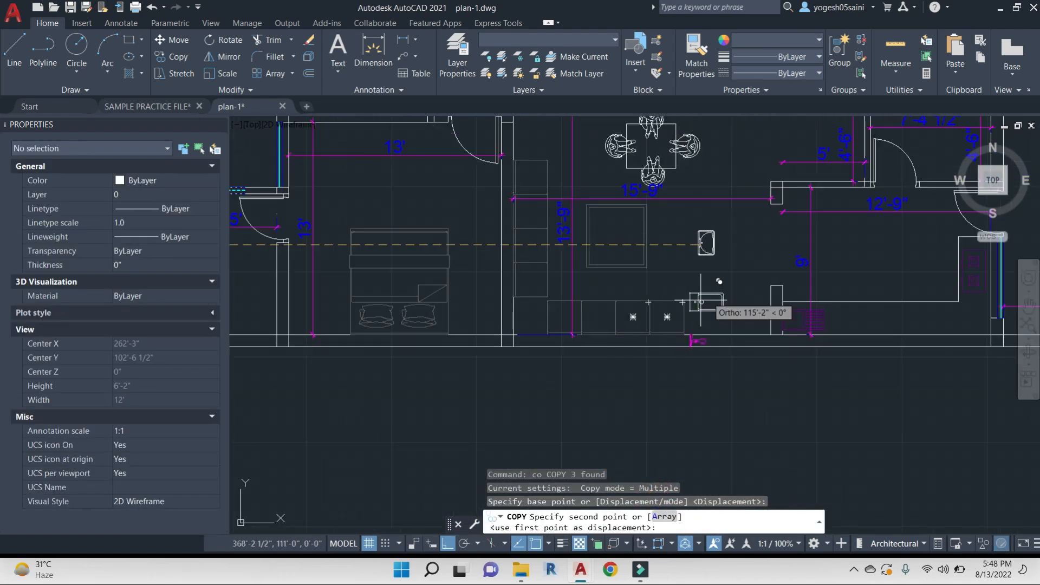
click(723, 292)
key(Escape)
Move the copied magenta shower fitting onto the inner face of the 5' wide toilet's outer side wall
scroll(706, 337, up, 3)
click(715, 323)
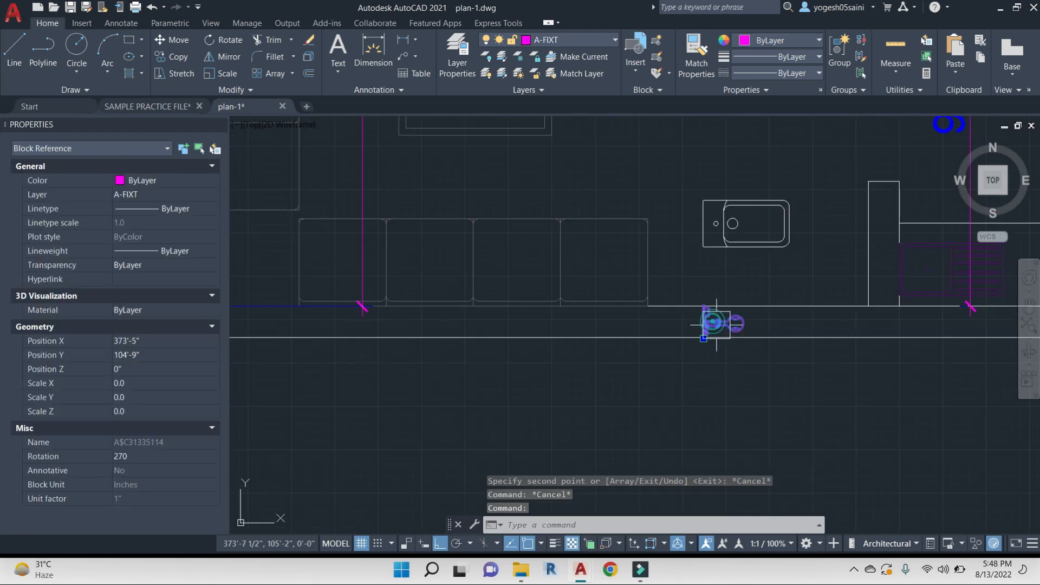
key(Return)
scroll(694, 350, up, 5)
click(757, 329)
scroll(740, 304, down, 4)
scroll(515, 221, up, 5)
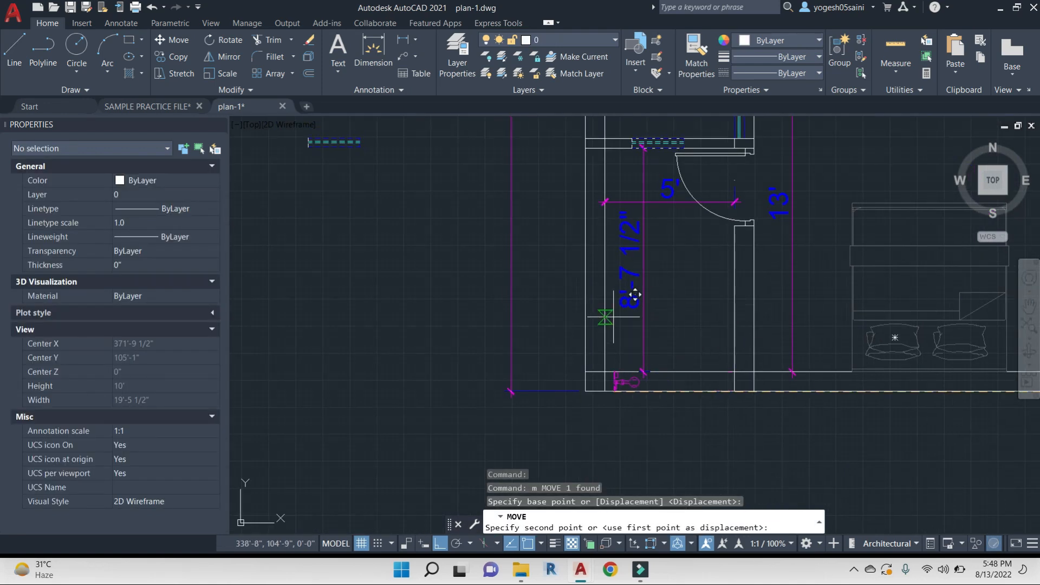
click(628, 230)
Copy the WC from the living room to the outer side wall of the 5' wide toilet, below the shower fitting
scroll(483, 308, down, 5)
scroll(749, 318, up, 2)
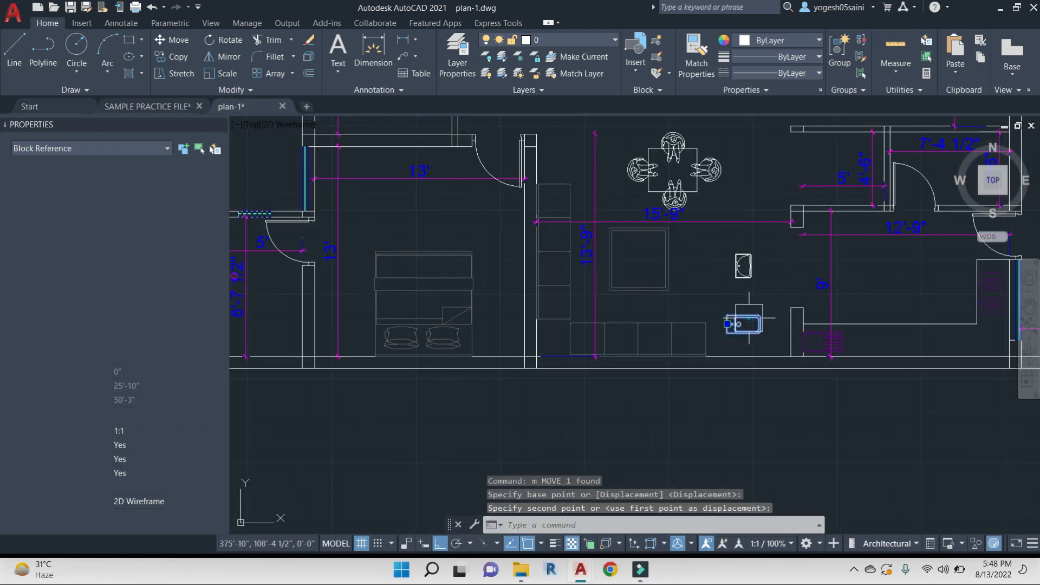
click(748, 320)
text(co)
key(Return)
scroll(748, 322, up, 4)
scroll(753, 320, down, 6)
scroll(579, 310, up, 4)
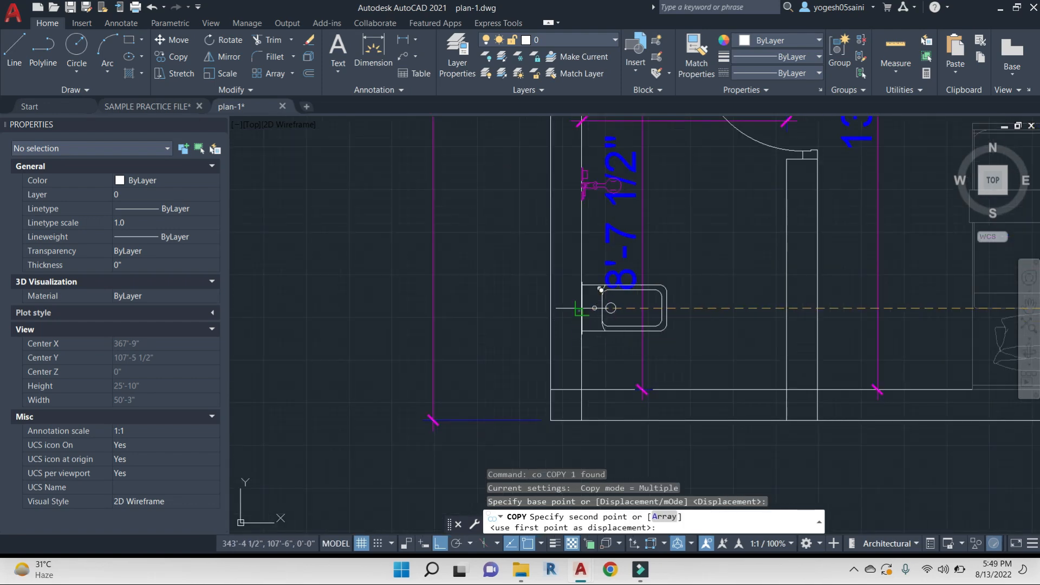
click(578, 309)
key(Escape)
Add a linear dimension from the copied WC's centre to the inner face of the toilet's lower wall
text(dli)
key(Return)
click(611, 308)
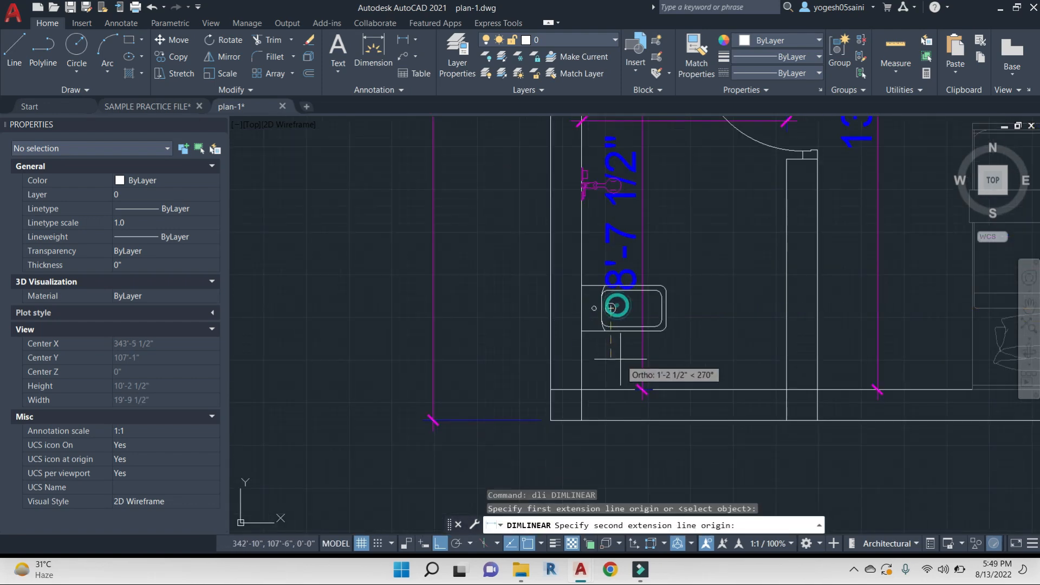
click(611, 390)
click(500, 360)
key(Escape)
key(Escape)
click(667, 310)
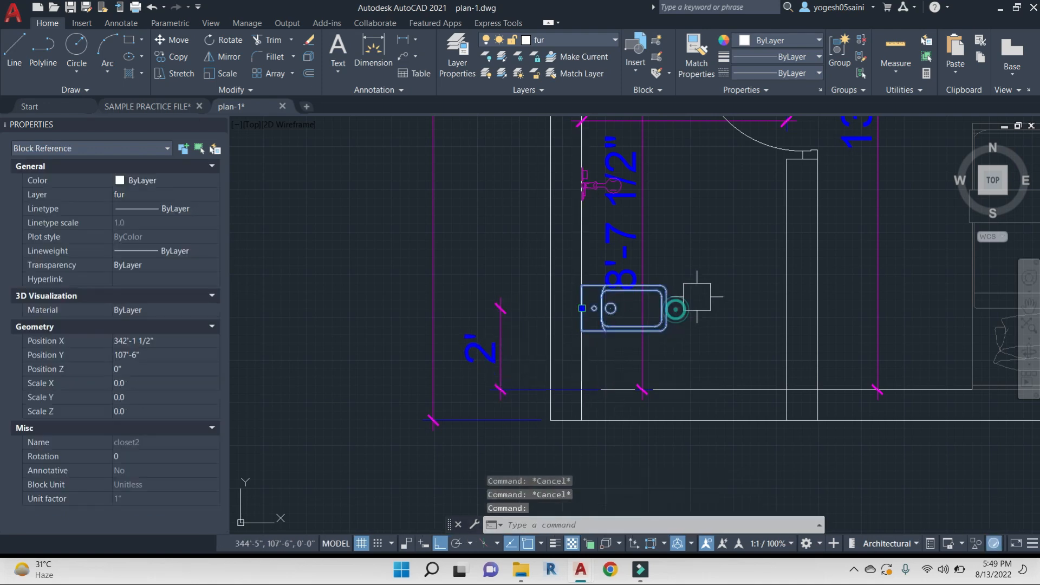
text(m)
key(Return)
click(712, 256)
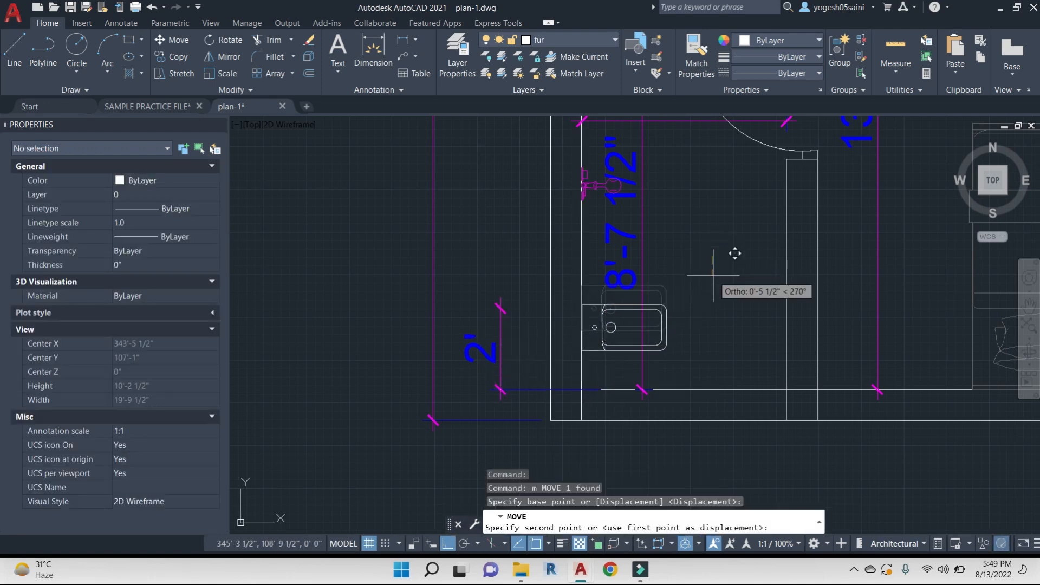
key(Escape)
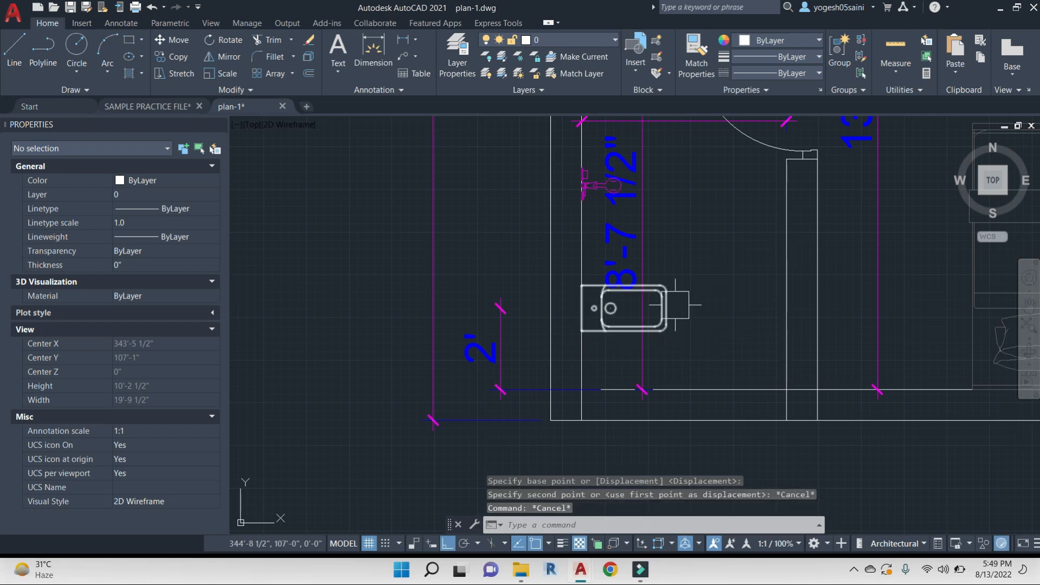
Rotate the copied WC 90° and move the middle of its back edge onto the toilet's lower wall
text(ro)
key(Return)
click(683, 302)
click(693, 262)
text(m)
key(Return)
scroll(719, 417, up, 4)
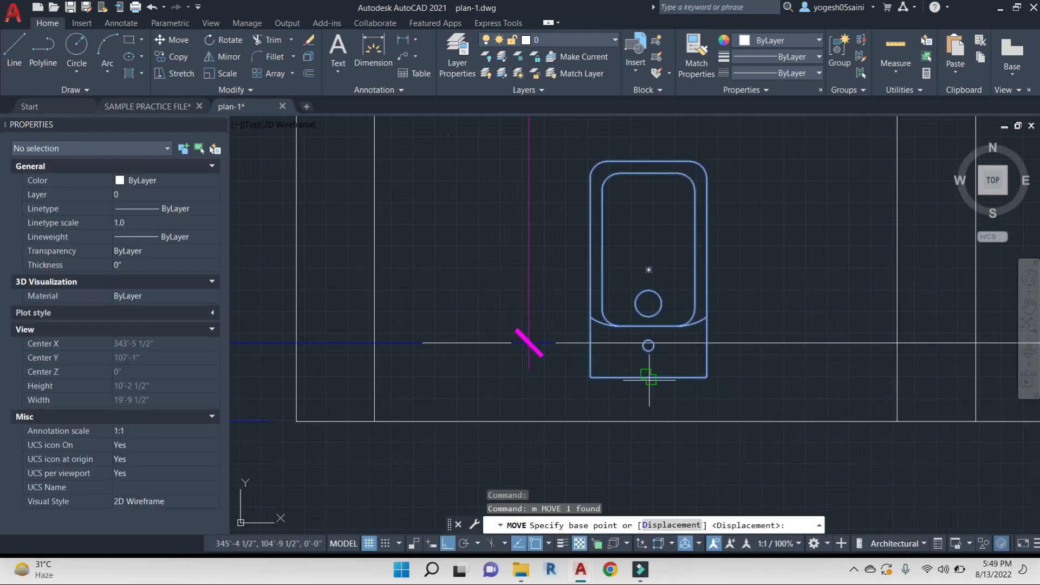
click(648, 377)
click(648, 343)
Move the WC sideways along the toilet's lower wall toward the bedroom-side wall
click(706, 291)
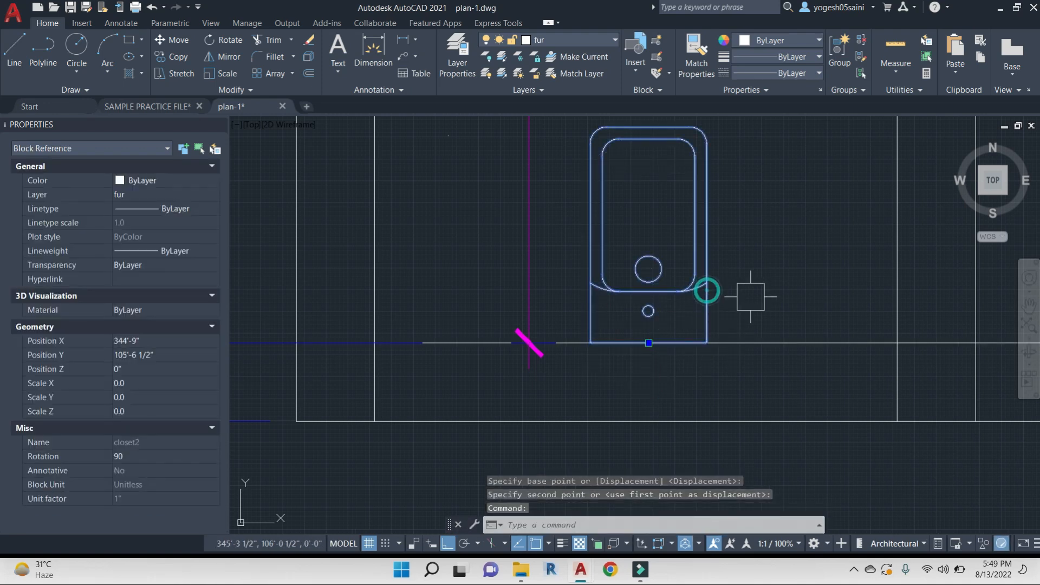
text(m)
key(Return)
click(760, 286)
click(846, 287)
scroll(807, 288, down, 2)
middle_drag(813, 289, 758, 309)
key(Escape)
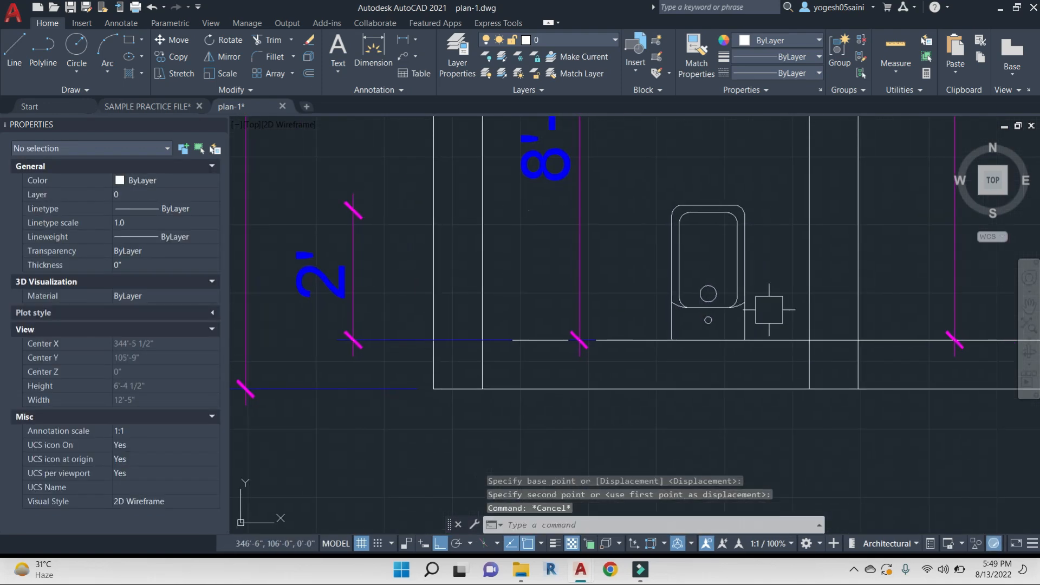
Check the horizontal distance from the copied WC's centre to the toilet's bedroom-side wall with a temporary linear dimension
text(dli)
key(Return)
click(707, 293)
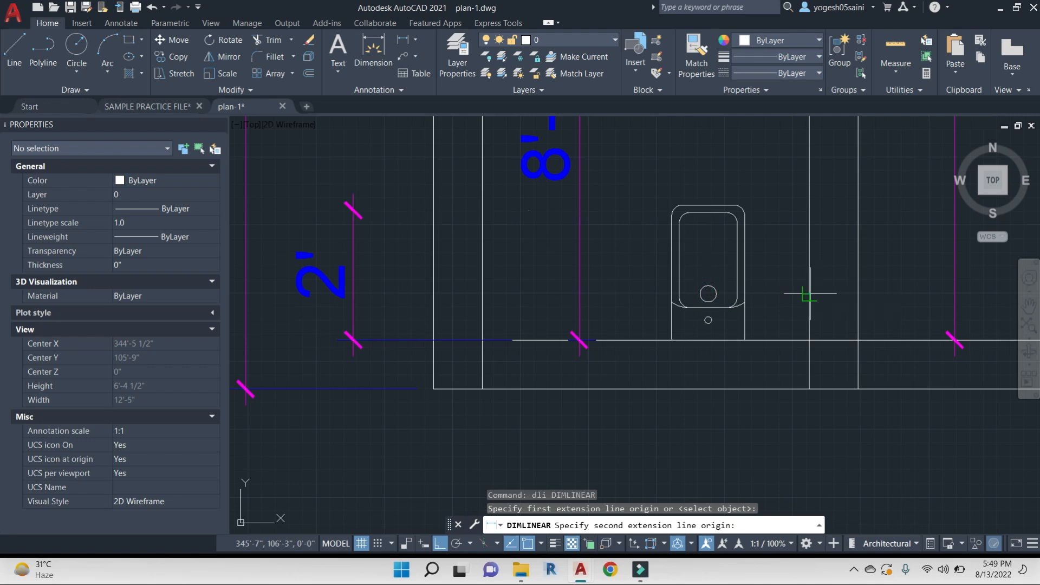
click(809, 293)
key(Escape)
Move the original basin and WC out of the living room to the empty area below the plan
scroll(783, 268, down, 8)
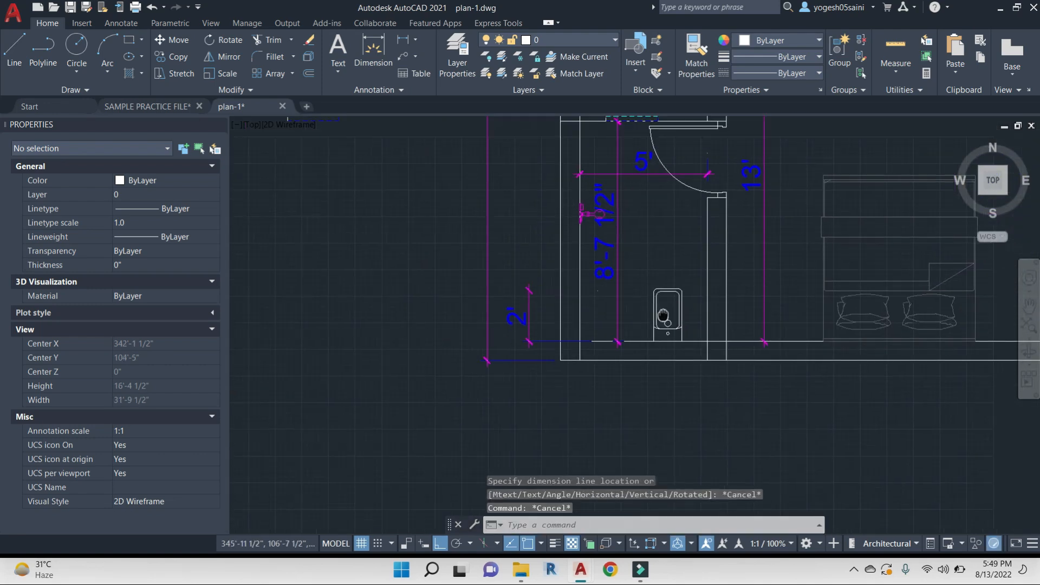
middle_drag(657, 302, 482, 307)
click(700, 294)
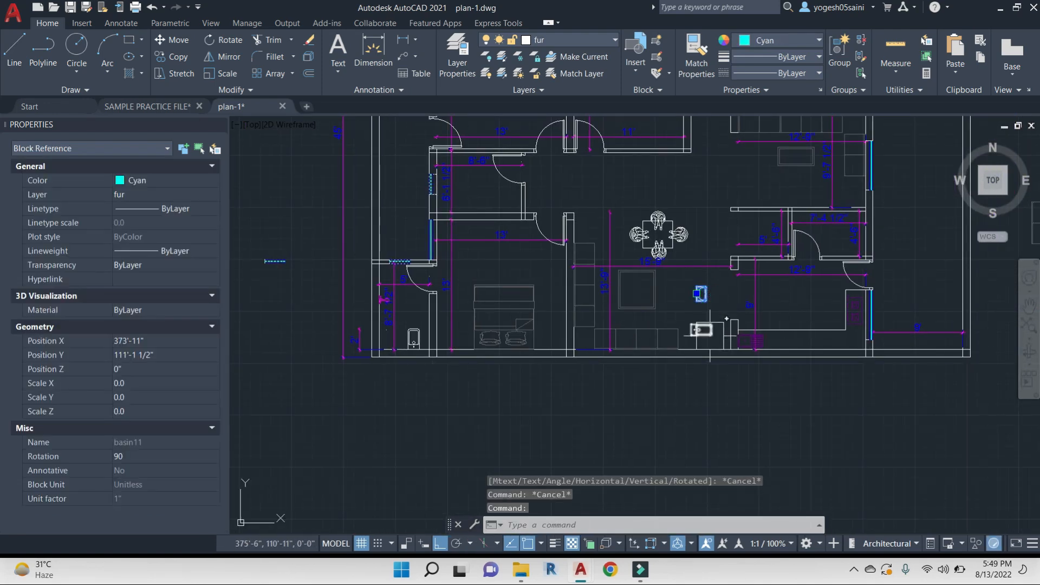
text(m)
key(Return)
click(805, 402)
key(Escape)
key(Escape)
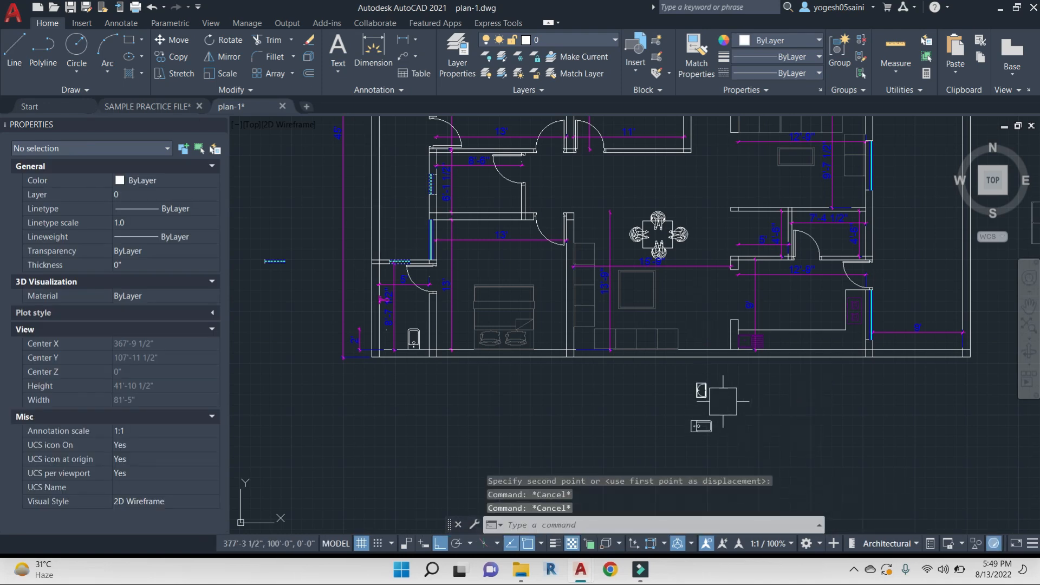
Copy the basin horizontally to the empty area below the 5' wide toilet
click(701, 390)
text(co)
key(Return)
click(866, 420)
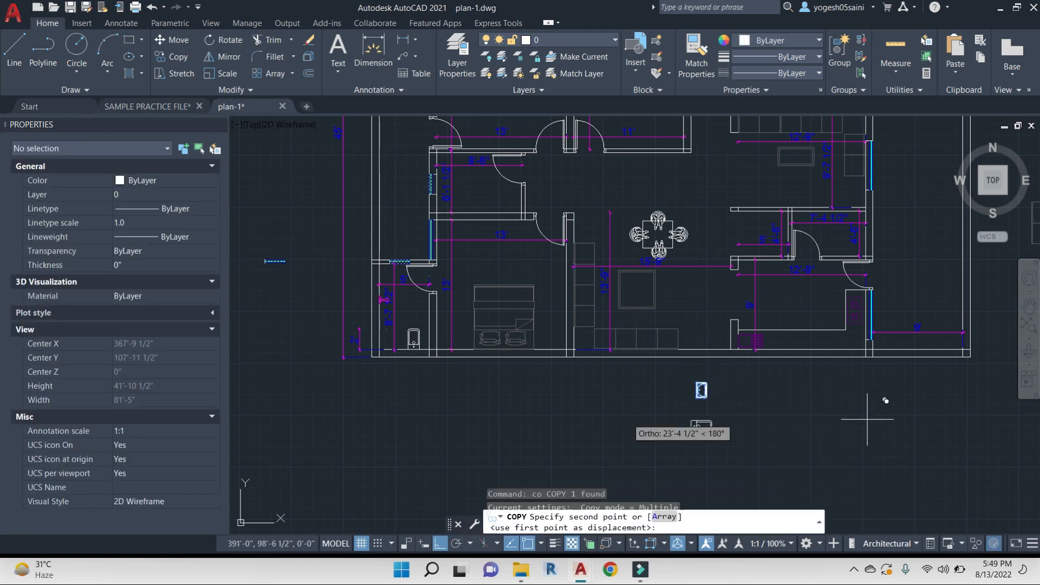
click(548, 409)
key(Escape)
Copy the basin from below the plan straight up into the 5' wide toilet, above the shower fitting at the outer wall
scroll(378, 392, up, 4)
click(384, 394)
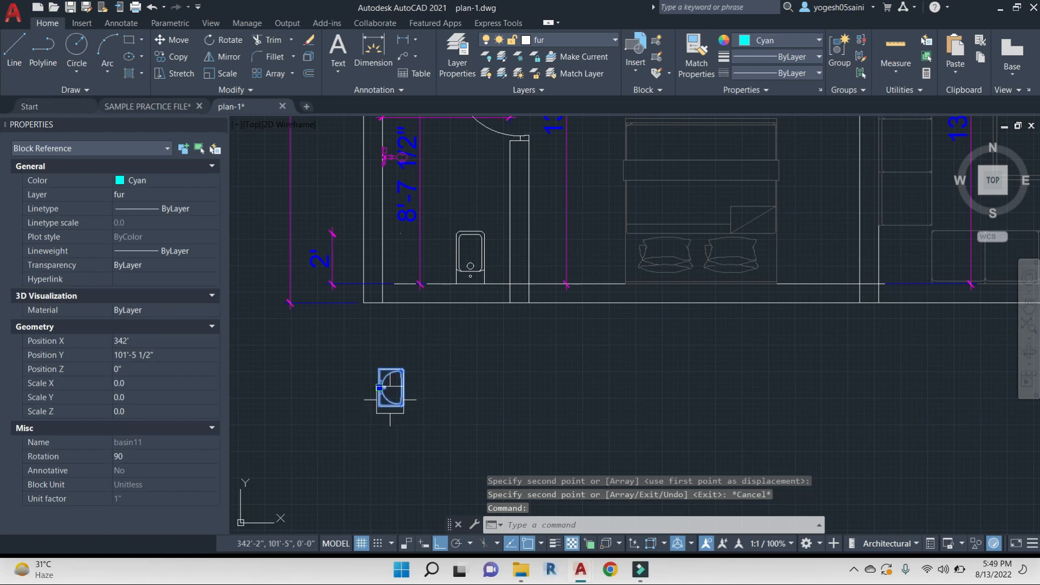
key(Return)
scroll(362, 400, up, 3)
click(429, 405)
scroll(449, 303, down, 4)
middle_drag(459, 234, 460, 455)
scroll(466, 268, up, 4)
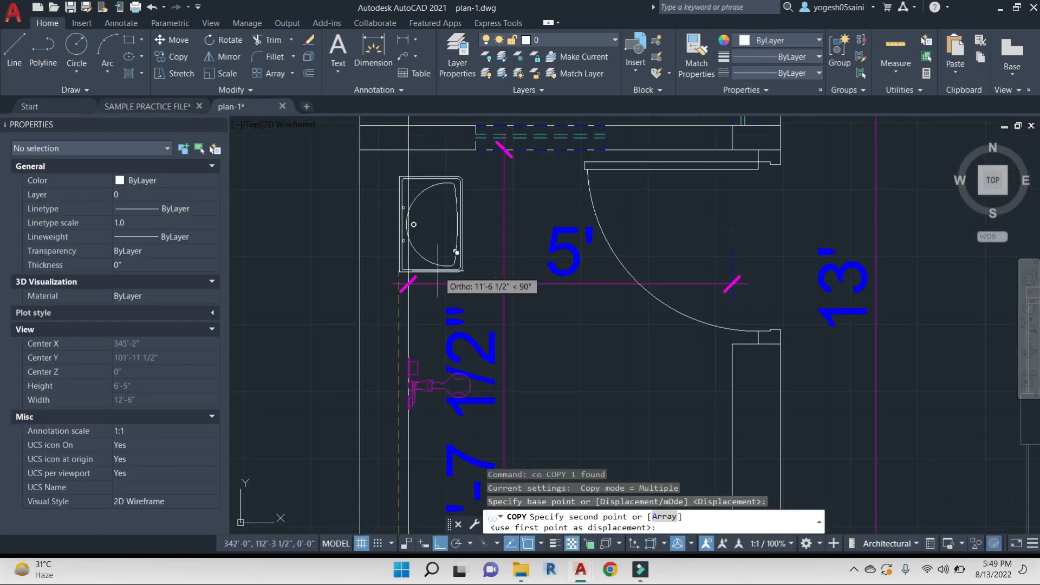
click(399, 282)
key(Escape)
Move the copied basin slightly sideways toward the inner face of the toilet's outer wall
click(400, 194)
text(m)
key(Return)
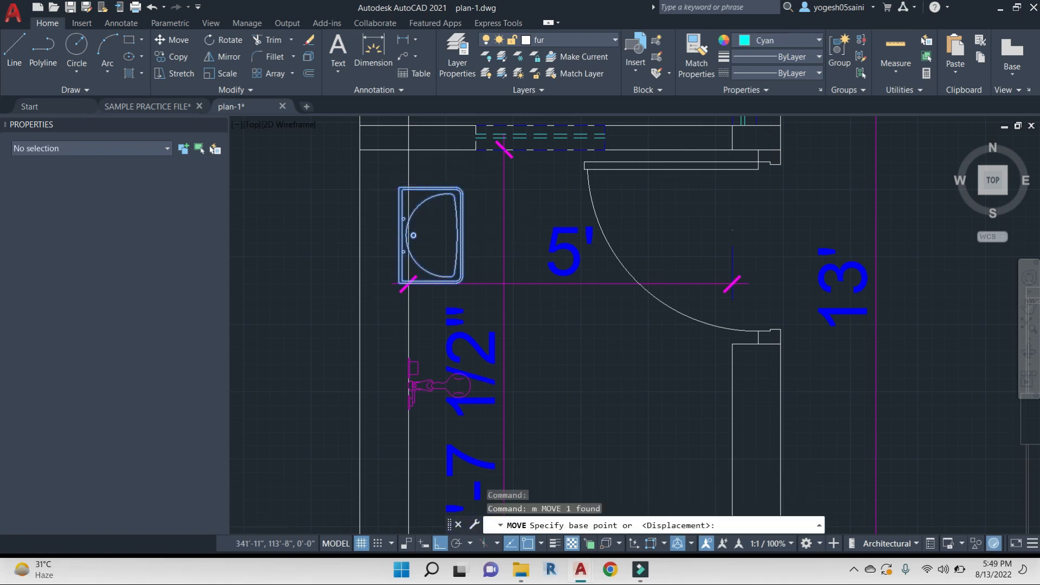
scroll(395, 184, up, 4)
scroll(405, 198, up, 3)
click(407, 221)
scroll(437, 225, up, 1)
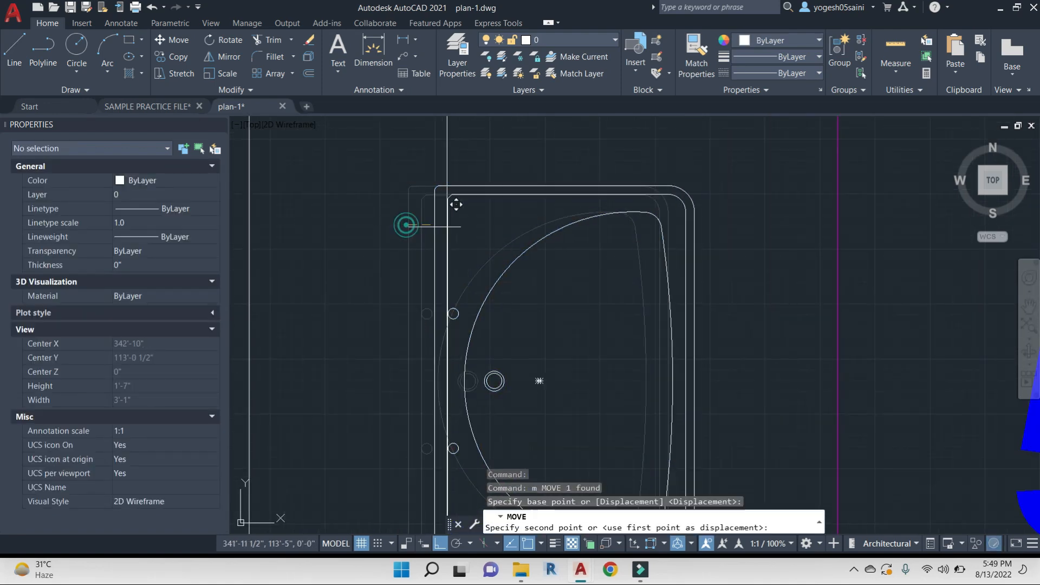
click(436, 227)
Align the copied basin's back edge exactly with the inner face of the toilet's outer wall
click(466, 185)
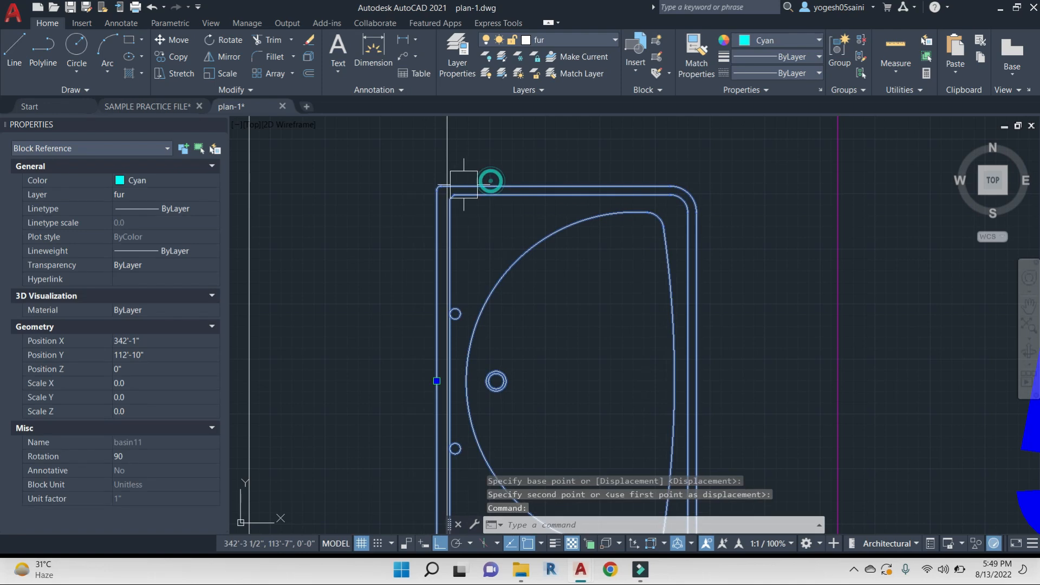
text(m)
key(Return)
scroll(433, 244, up, 2)
click(438, 258)
click(456, 258)
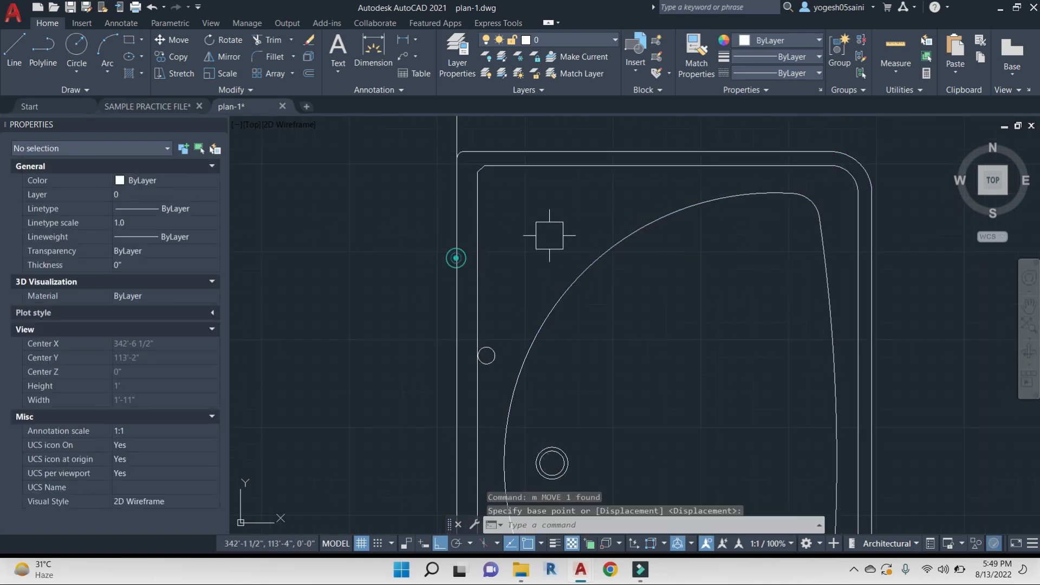
Erase the 2' WC dimension outside the toilet's outer wall
scroll(565, 226, down, 7)
scroll(571, 230, up, 1)
scroll(582, 325, up, 2)
scroll(659, 258, down, 5)
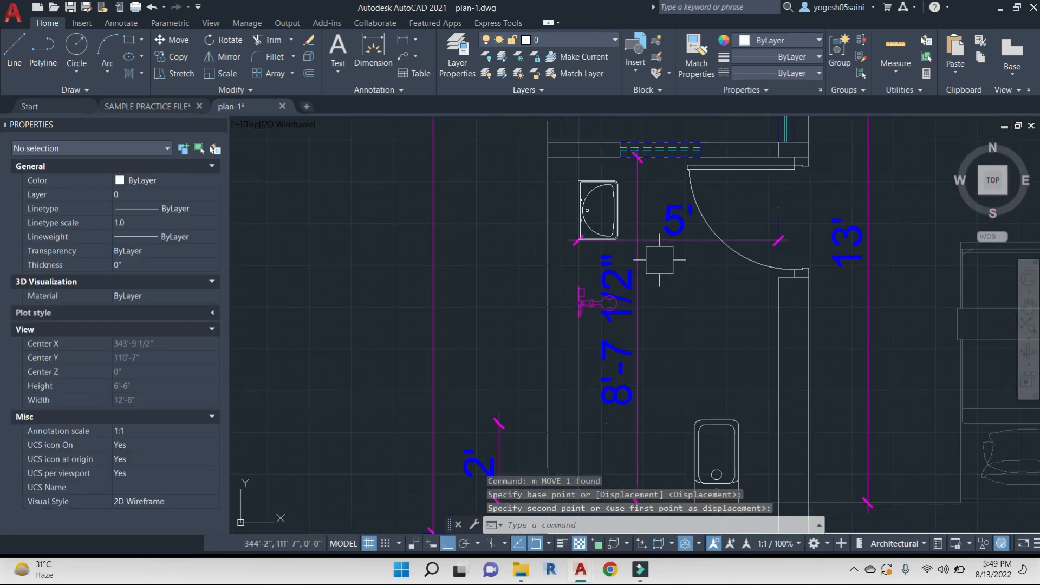
middle_drag(676, 318, 679, 314)
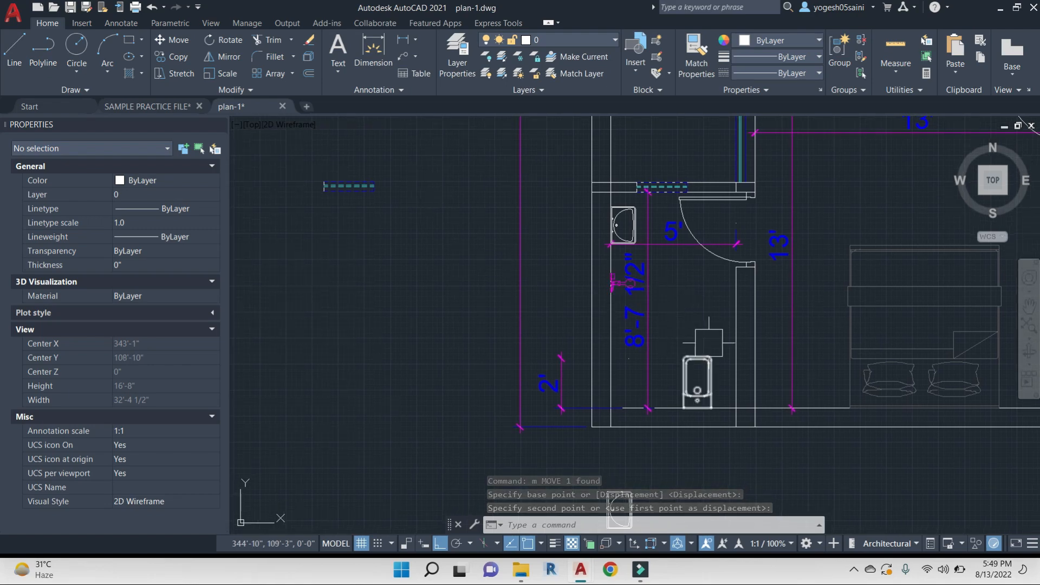
scroll(373, 297, down, 2)
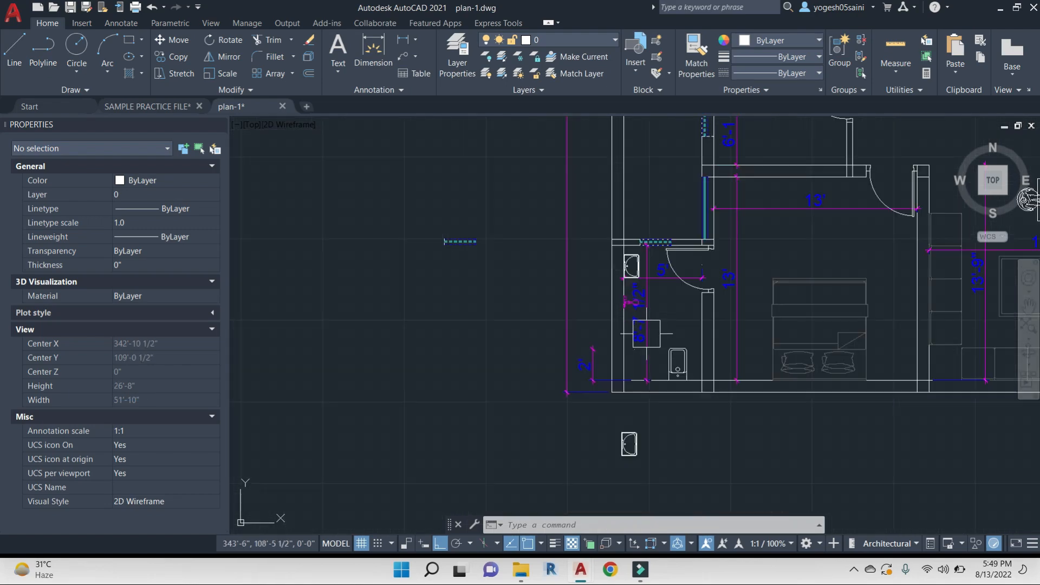
key(Escape)
scroll(283, 400, down, 2)
text(e)
key(Return)
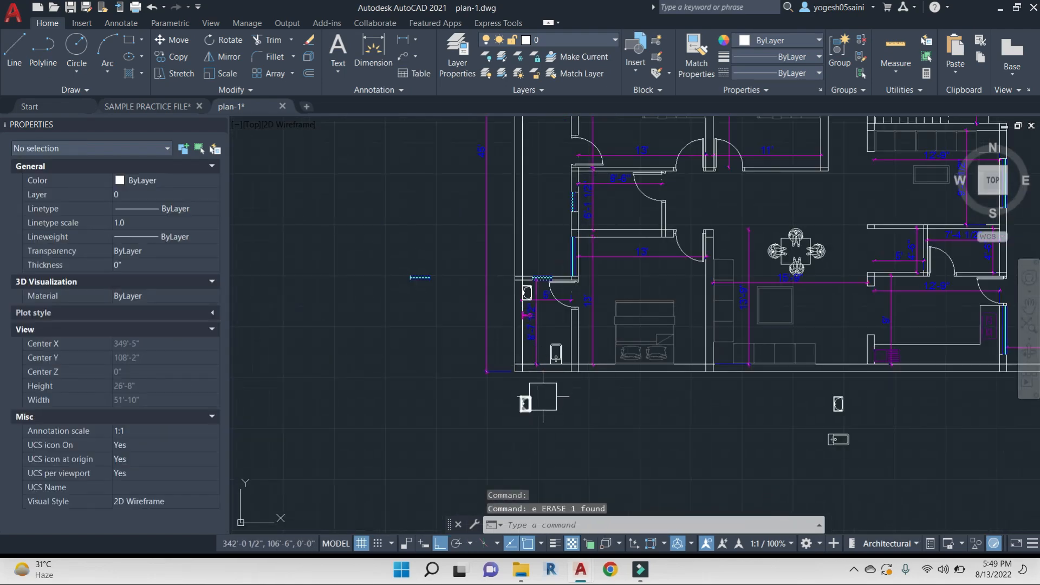
Copy the WC from the 5' wide toilet to the 8'-6" wide toilet, using its back edge as the base point
scroll(473, 350, up, 2)
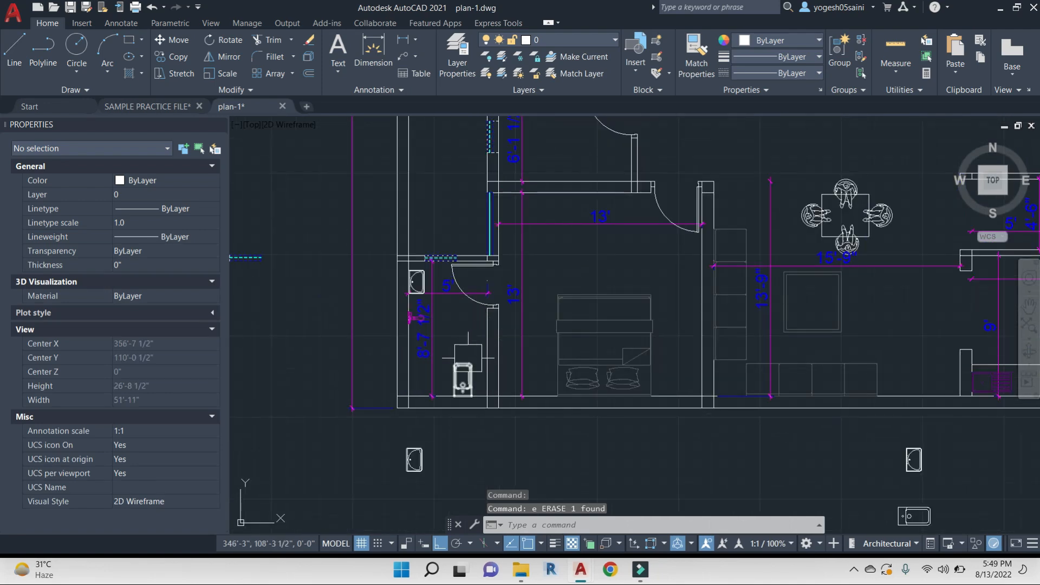
click(467, 357)
text(co)
key(Return)
scroll(465, 402, up, 3)
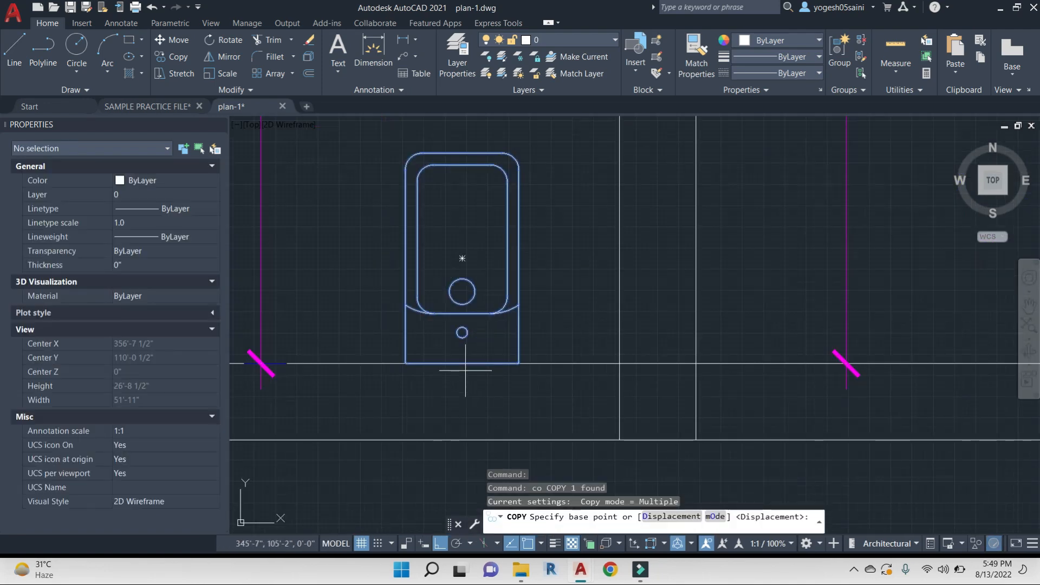
click(467, 348)
scroll(467, 348, down, 3)
middle_drag(609, 136, 414, 433)
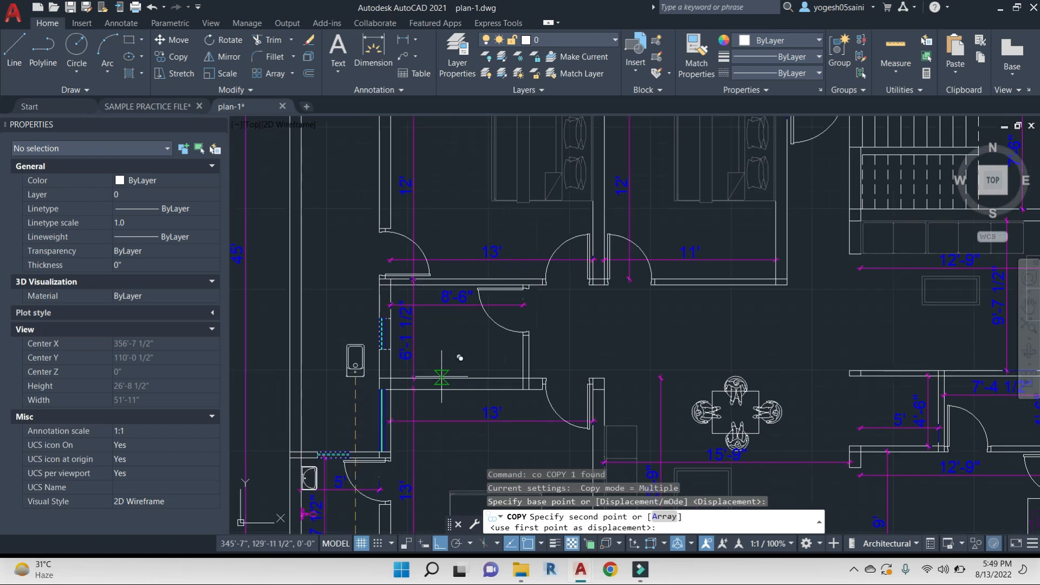
Place the toilet copy against the lower wall of the 8'-6" wide bathroom, near its right-hand wall
scroll(441, 377, up, 3)
click(562, 379)
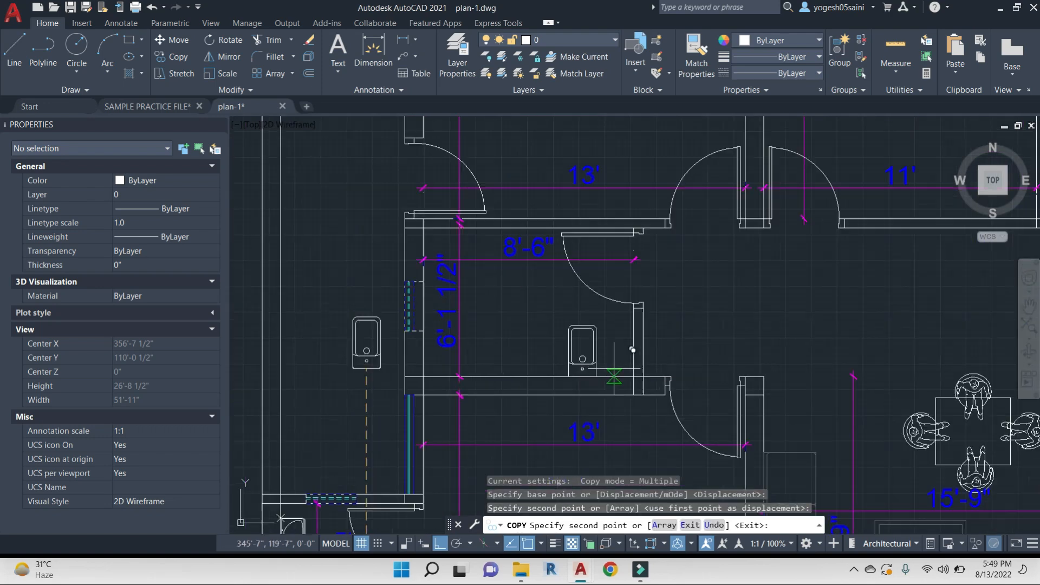
key(Escape)
Copy the wash basin from the small 5' wide bathroom into the 8'-6" wide bathroom, beside the toilet
scroll(614, 368, down, 5)
scroll(408, 407, up, 4)
click(408, 407)
text(c)
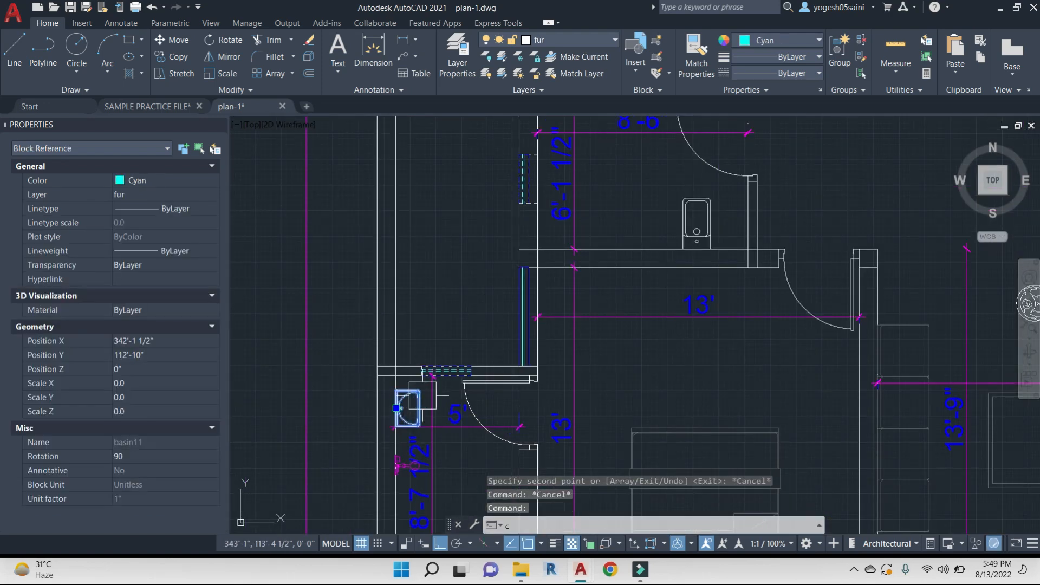
text(o)
key(Return)
scroll(405, 409, up, 4)
click(377, 378)
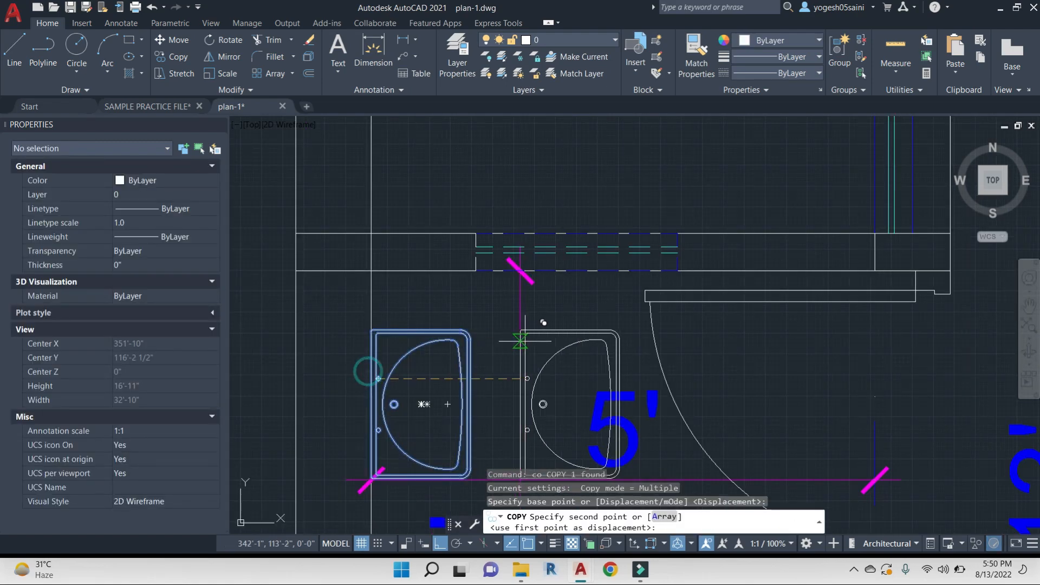
scroll(352, 363, down, 7)
middle_drag(585, 203, 520, 404)
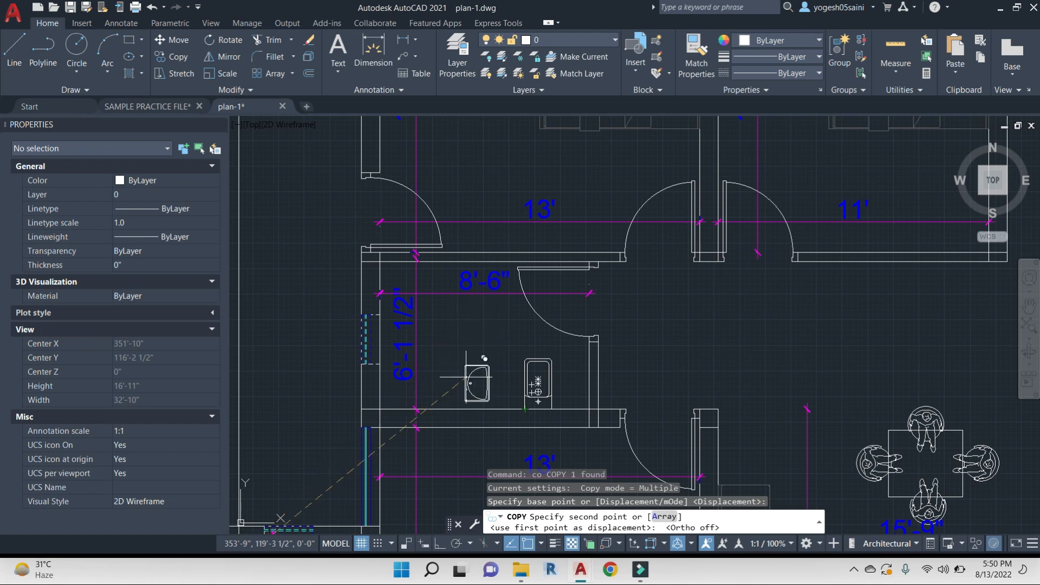
click(465, 378)
key(Escape)
Rotate the copied basin by 90° about the midpoint of its back edge
scroll(487, 389, up, 4)
click(493, 351)
text(RO)
key(Return)
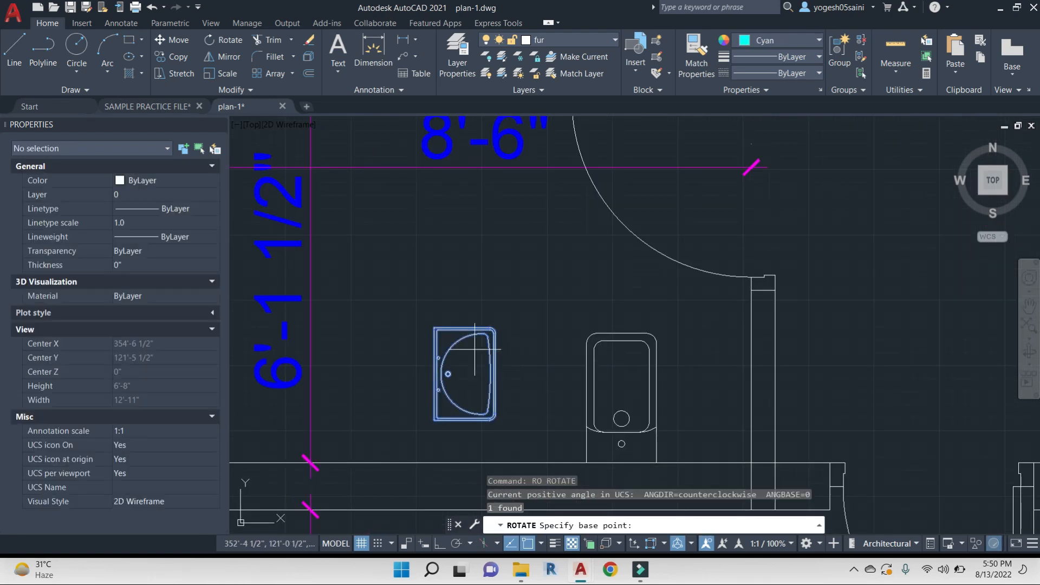
click(434, 372)
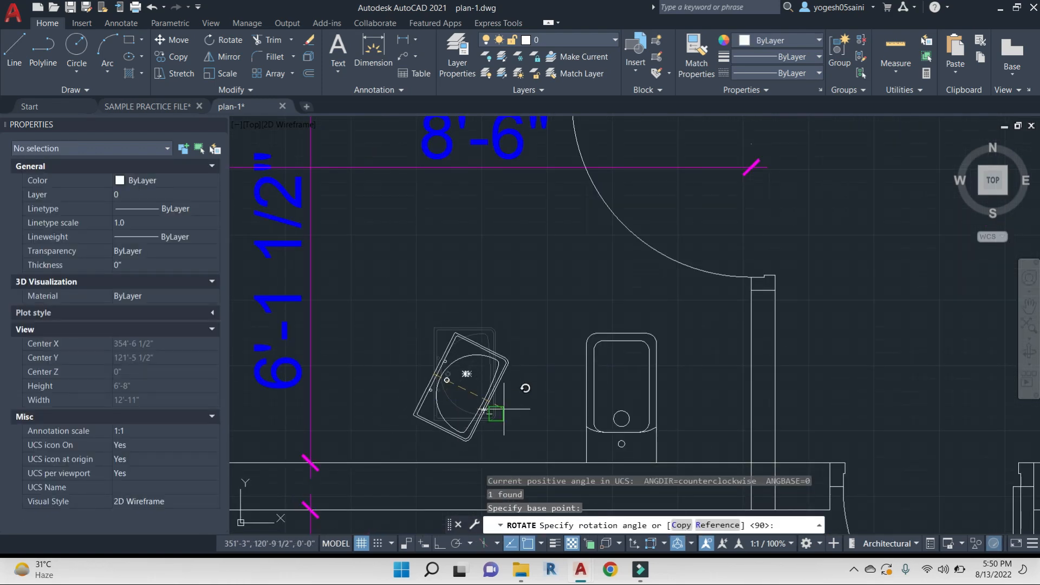
key(F8)
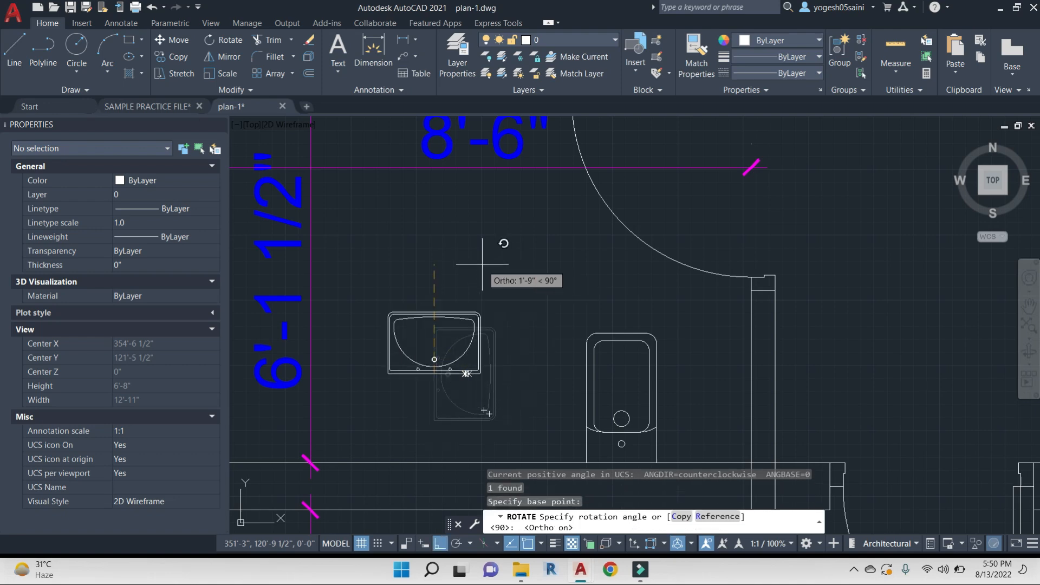
click(481, 262)
Move the rotated basin down so its back edge sits on the bathroom's lower wall
click(481, 323)
text(m)
key(Return)
scroll(440, 386, up, 4)
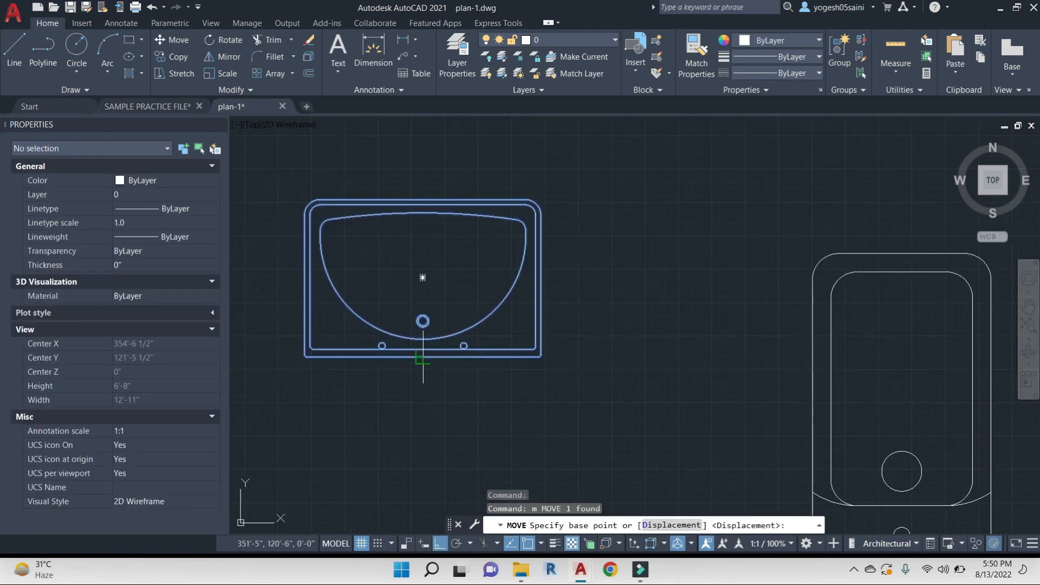
click(423, 357)
middle_drag(388, 488, 736, 233)
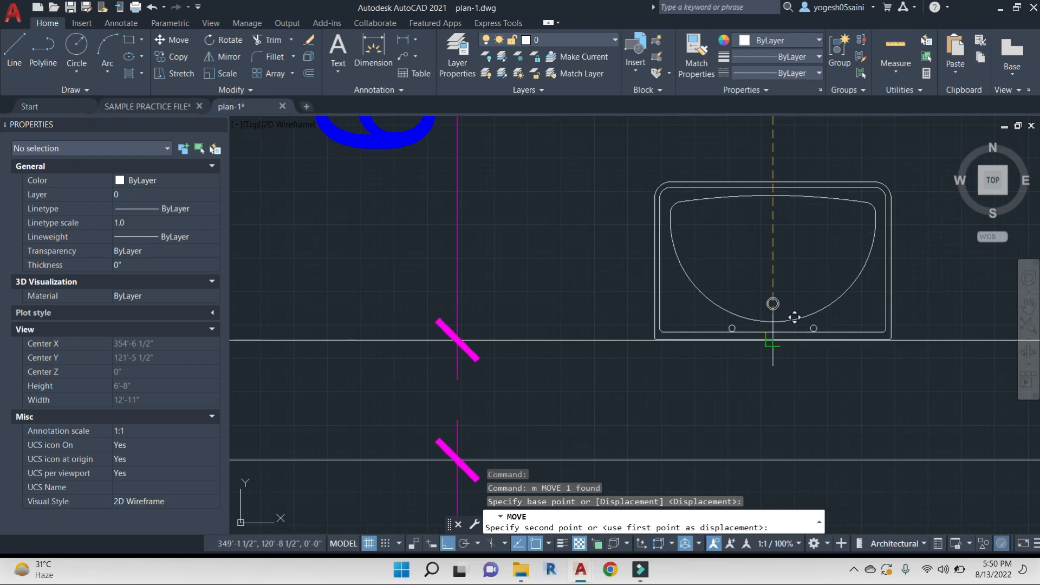
scroll(738, 360, down, 8)
click(517, 332)
scroll(525, 296, down, 2)
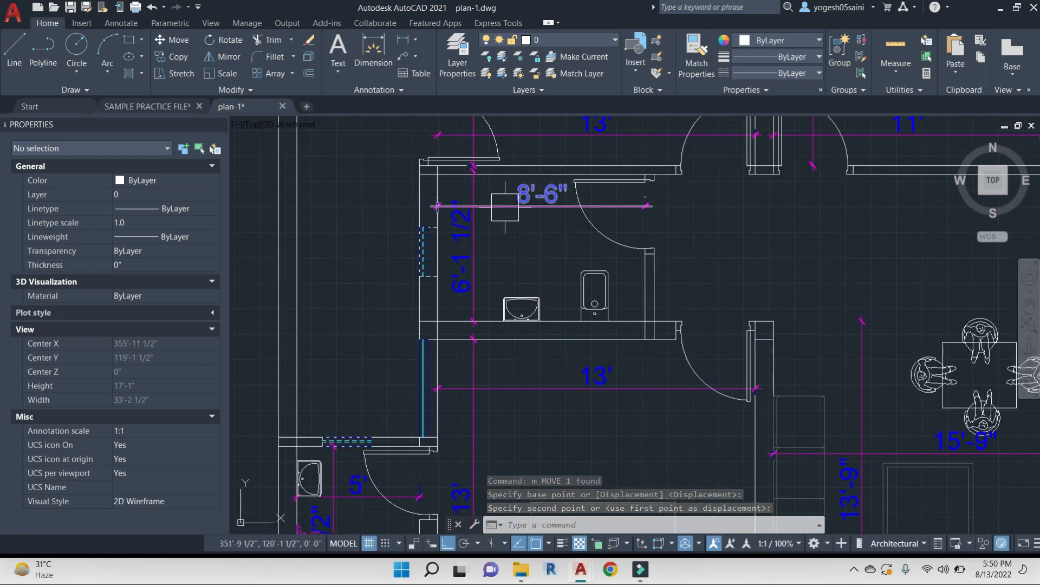
Examine the bathrooms, bedrooms and remaining rooms of the floor plan for missing fixtures and furniture
scroll(507, 207, down, 4)
middle_drag(368, 120, 366, 196)
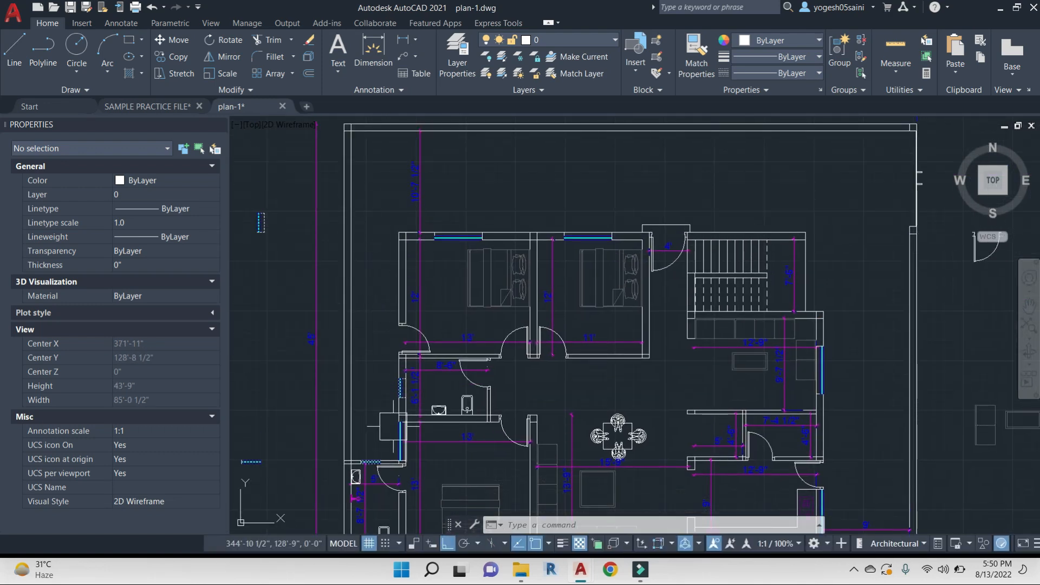
scroll(377, 325, up, 5)
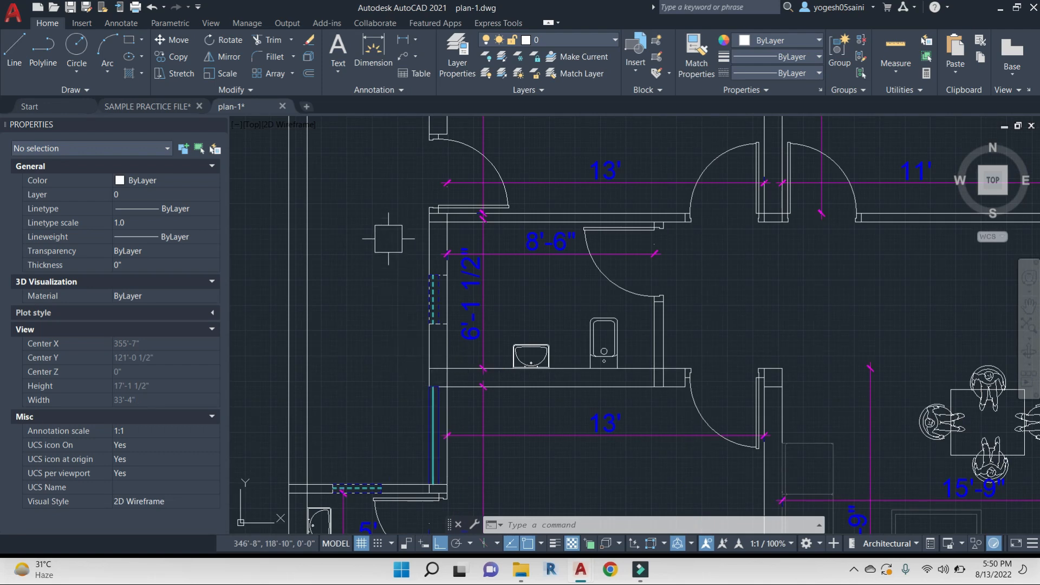
scroll(362, 296, down, 2)
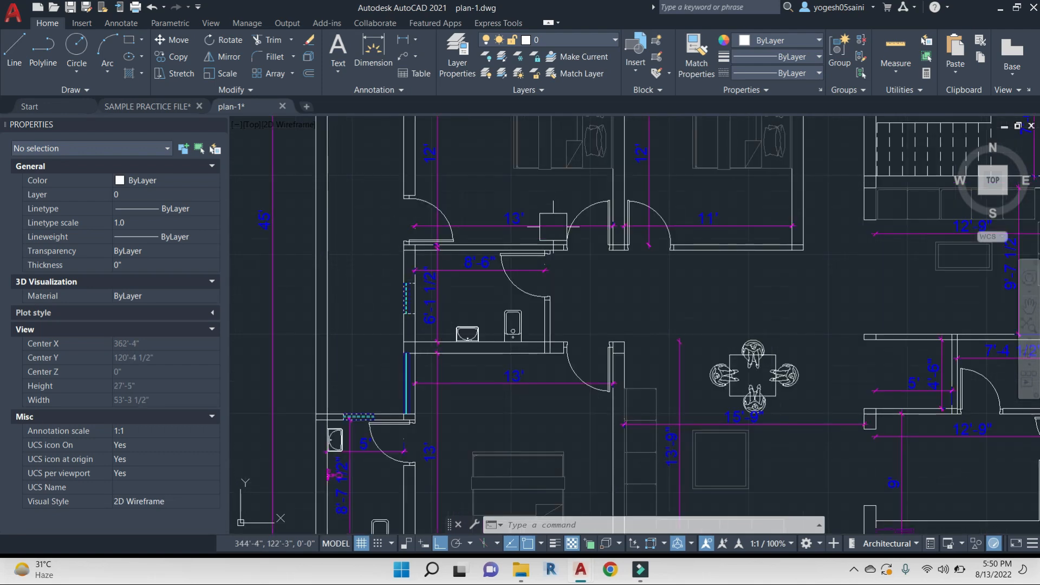
scroll(393, 304, down, 3)
scroll(371, 160, up, 3)
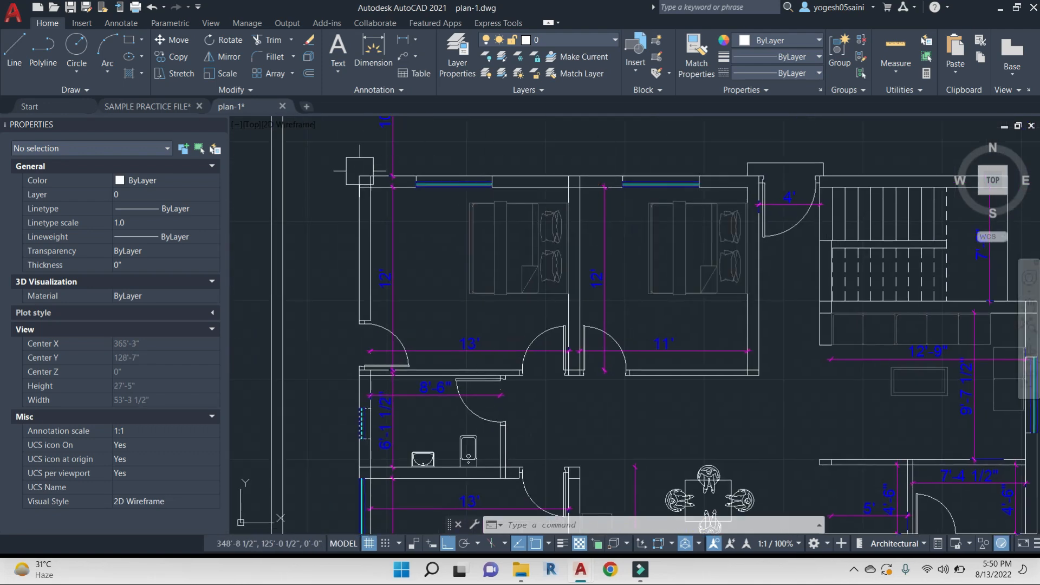
scroll(329, 417, down, 2)
middle_drag(553, 424, 481, 320)
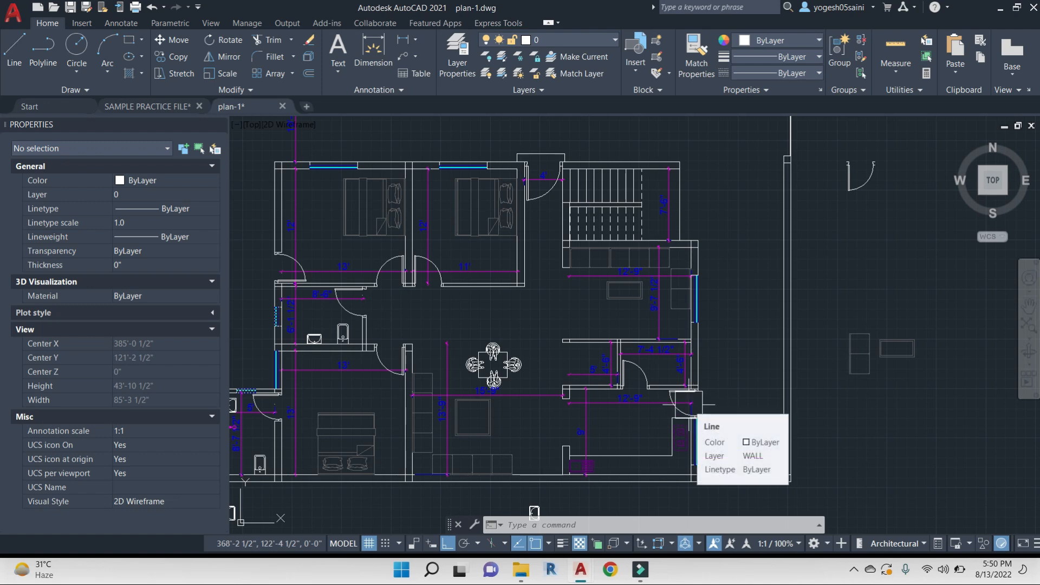
Erase the leftover door and furniture pieces lying outside the plan's right-hand boundary
scroll(607, 374, down, 5)
scroll(580, 372, up, 2)
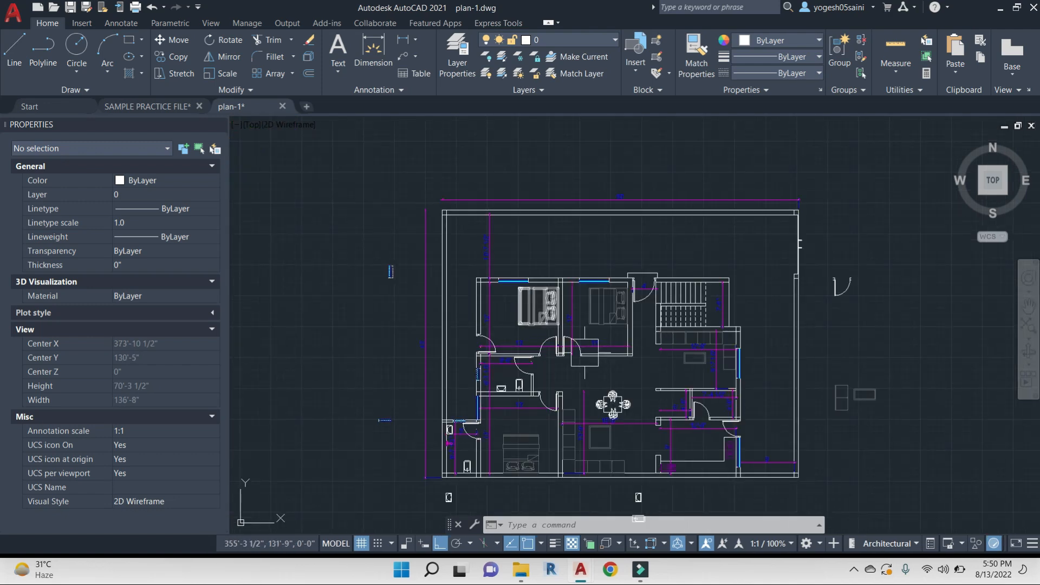
key(Escape)
key(Escape)
key(Escape)
click(889, 401)
click(800, 222)
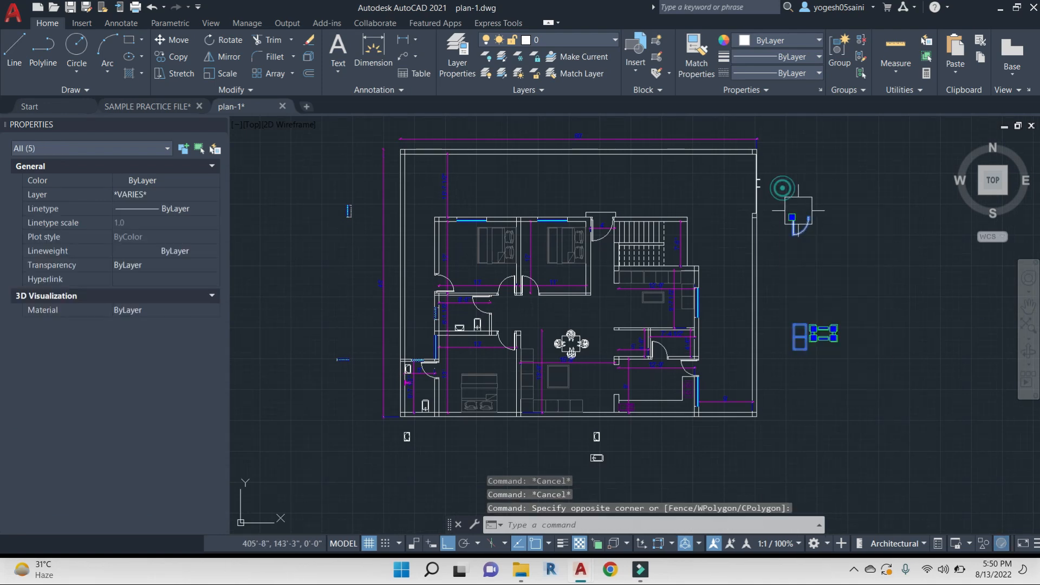
text(e)
key(Return)
Erase the spare fixture blocks below the plan and the spare ventilator symbols to its left
middle_drag(682, 487, 695, 396)
click(695, 421)
click(401, 337)
click(379, 351)
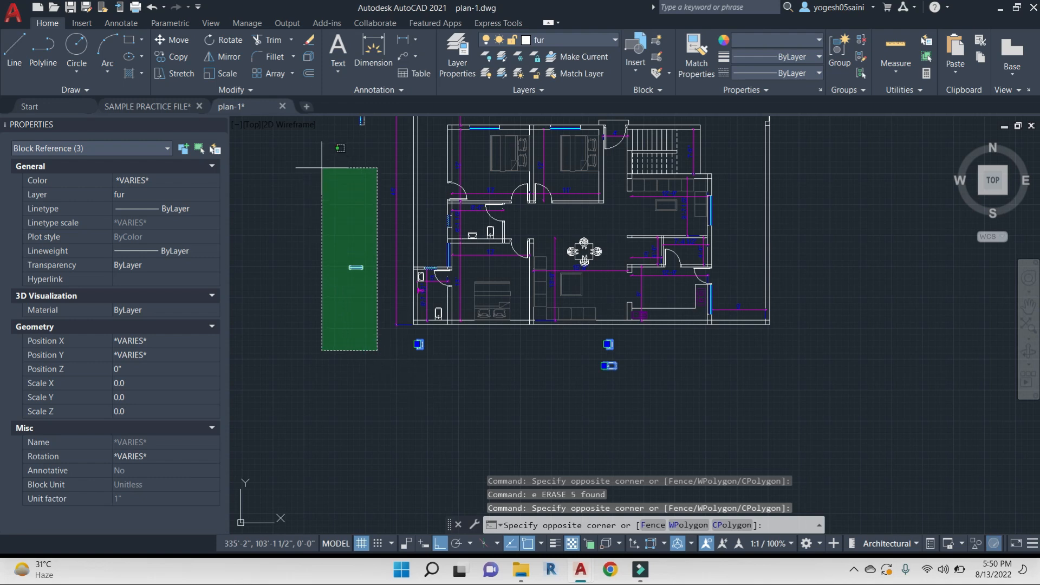
middle_drag(325, 147, 331, 236)
click(302, 176)
text(e)
key(Return)
Copy the small bathroom's basin onto the dining-side wall above the living room sofa, then save the drawing
scroll(594, 301, up, 5)
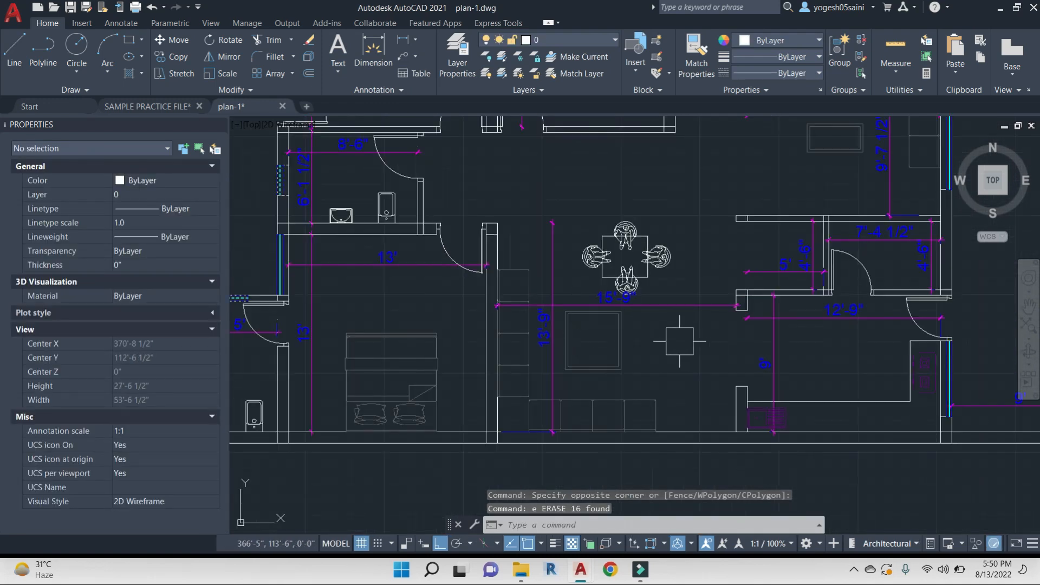
mouse_move(861, 364)
middle_down()
mouse_move(782, 325)
mouse_move(816, 395)
middle_up()
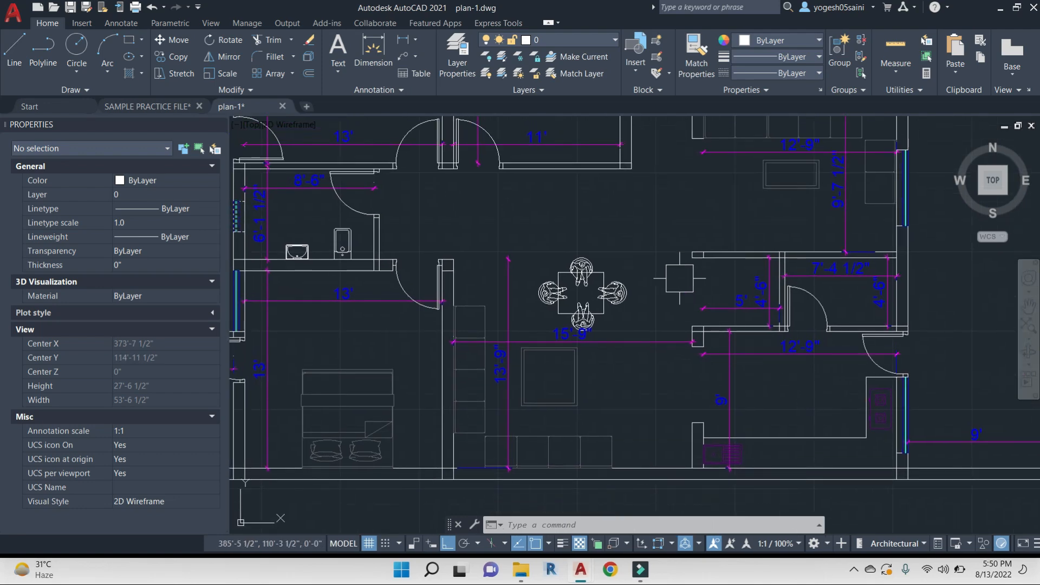
scroll(464, 294, down, 3)
middle_drag(508, 299, 540, 304)
scroll(409, 271, up, 3)
middle_drag(393, 256, 506, 289)
scroll(358, 423, up, 6)
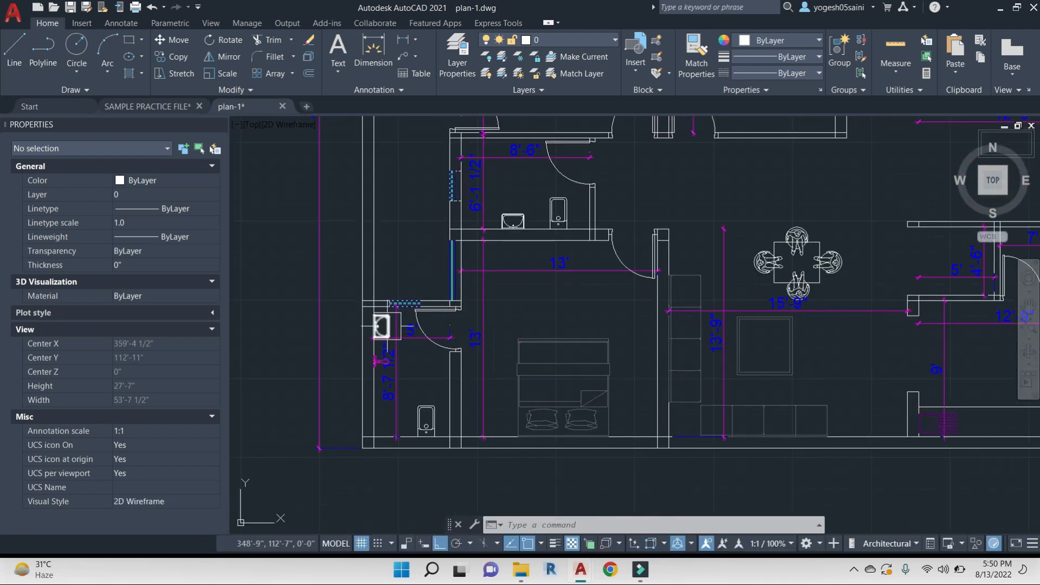
click(370, 331)
text(co)
key(Return)
scroll(360, 330, up, 2)
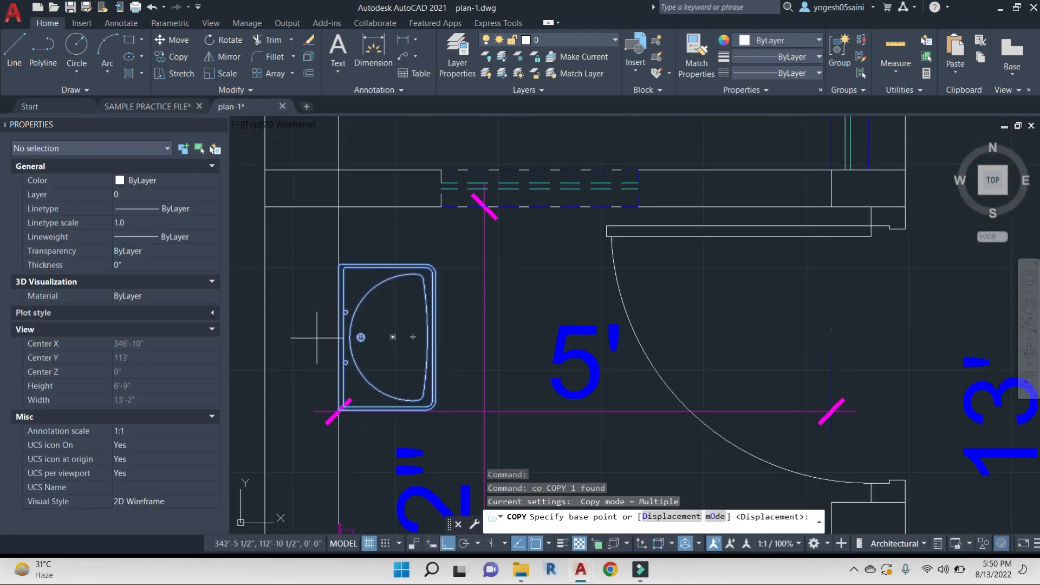
click(338, 336)
scroll(630, 344, down, 2)
middle_drag(961, 362, 315, 308)
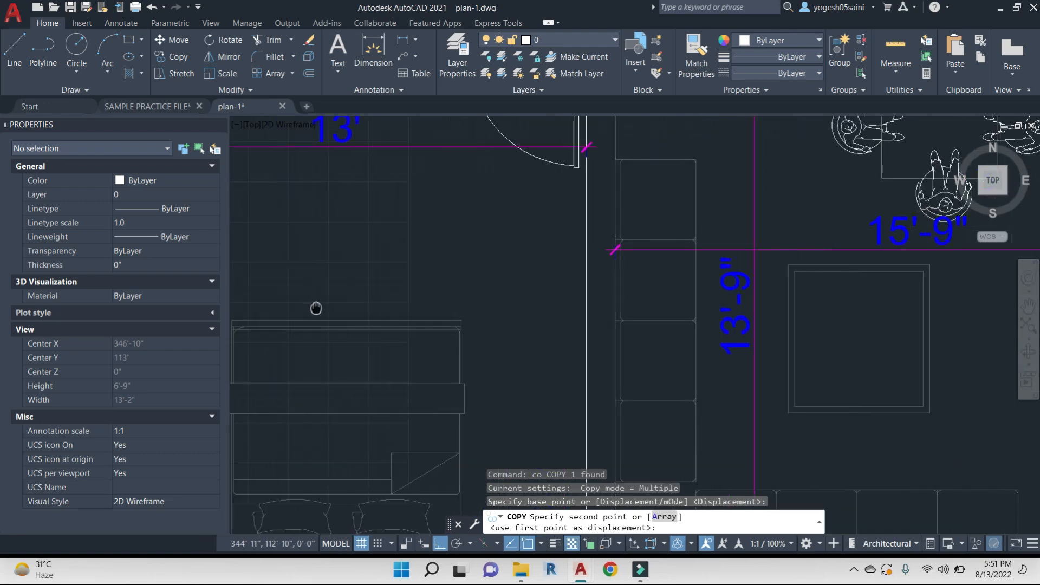
middle_drag(631, 240, 628, 422)
click(614, 275)
key(Escape)
key(Escape)
key(ctrl+s)
Draw a counter outline around the dining basin, starting at the wall corner, 1'6" wide and about 2'-9" long, ending at the wall
scroll(724, 282, down, 2)
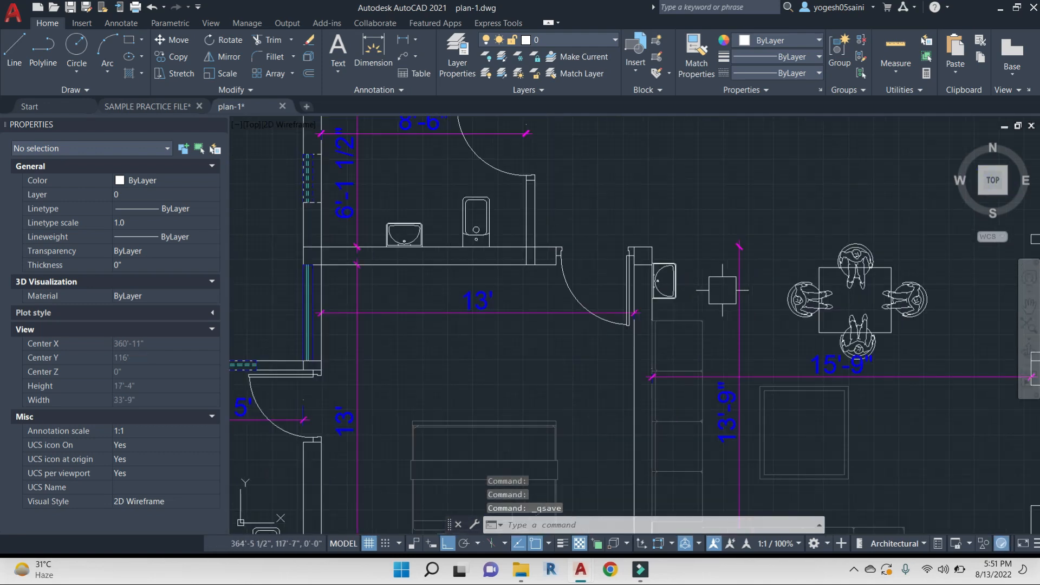
middle_drag(723, 286, 610, 282)
text(l)
key(Return)
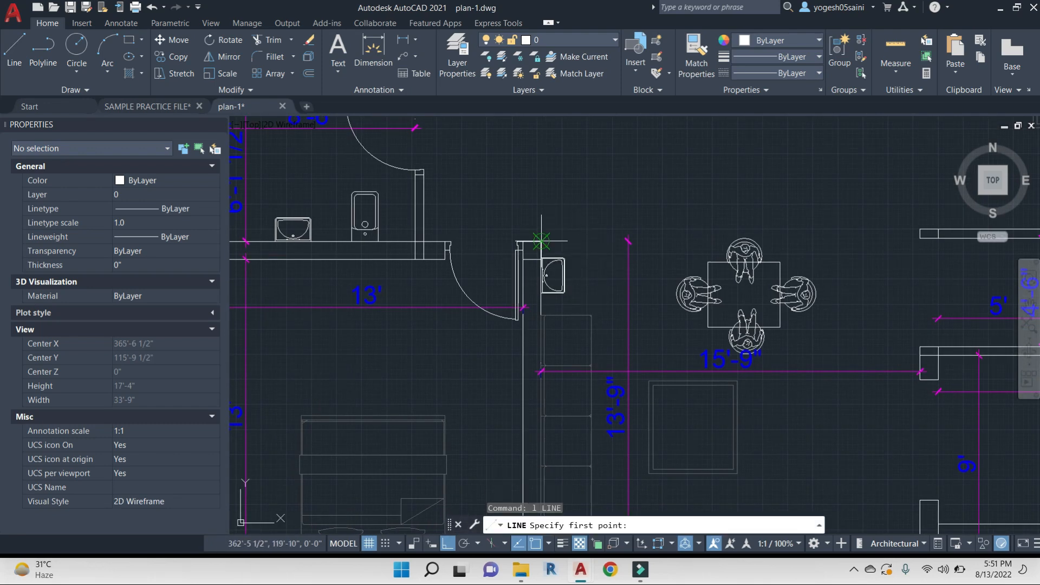
click(541, 239)
text(1'6)
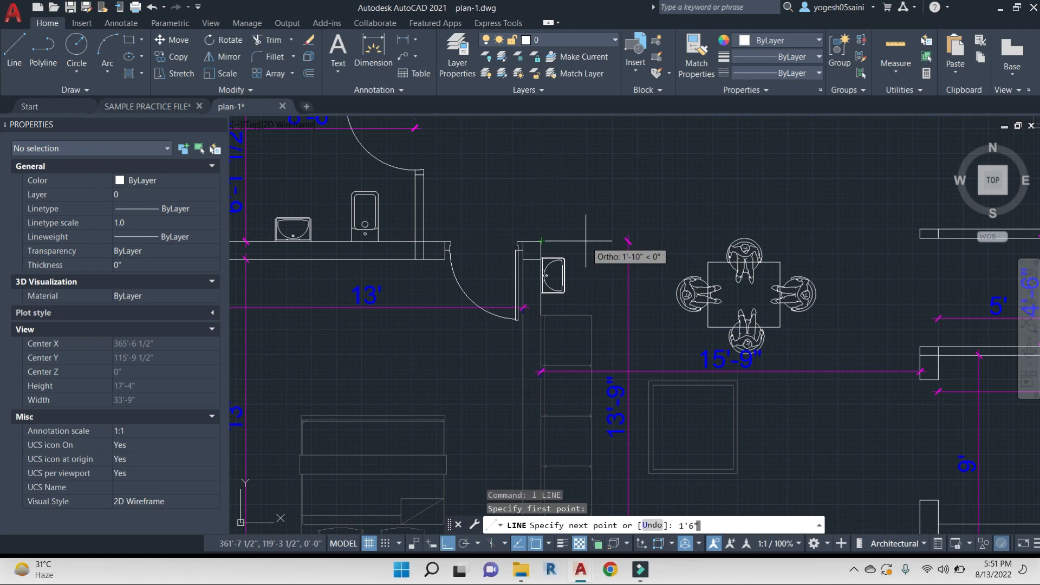
key(Return)
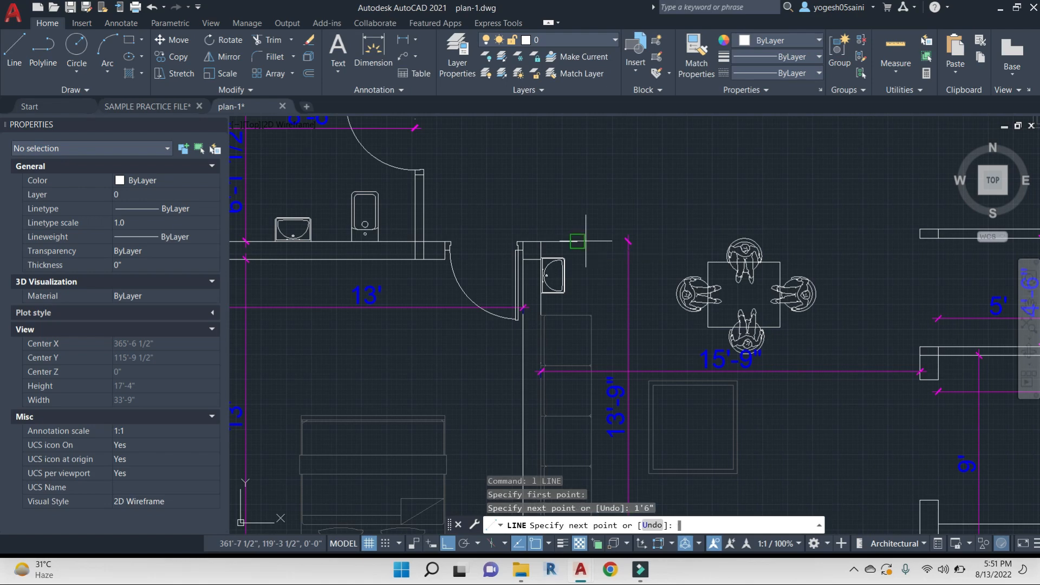
scroll(580, 297, up, 6)
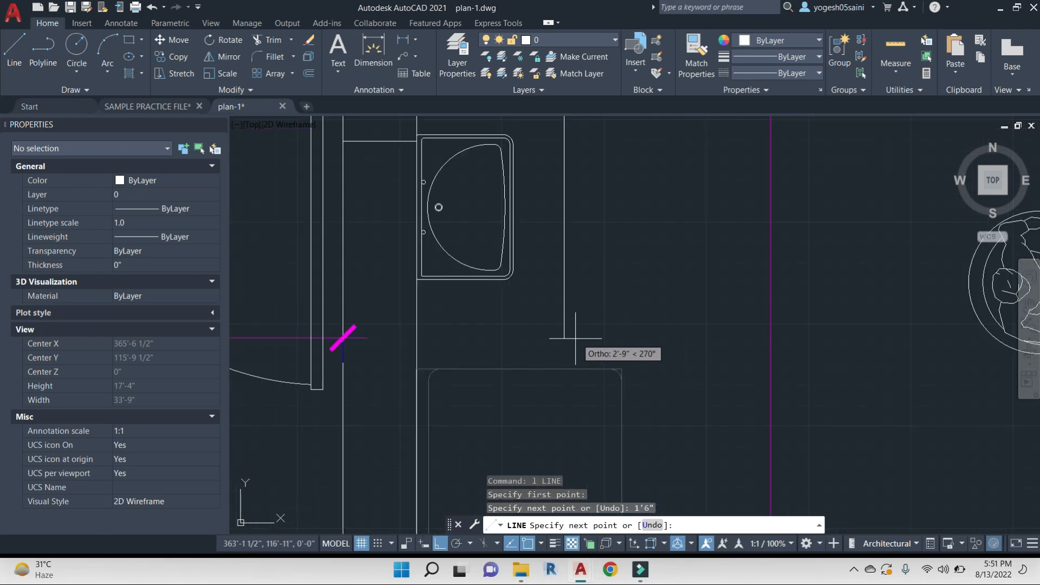
click(574, 340)
key(Escape)
key(Escape)
key(Escape)
scroll(531, 306, down, 4)
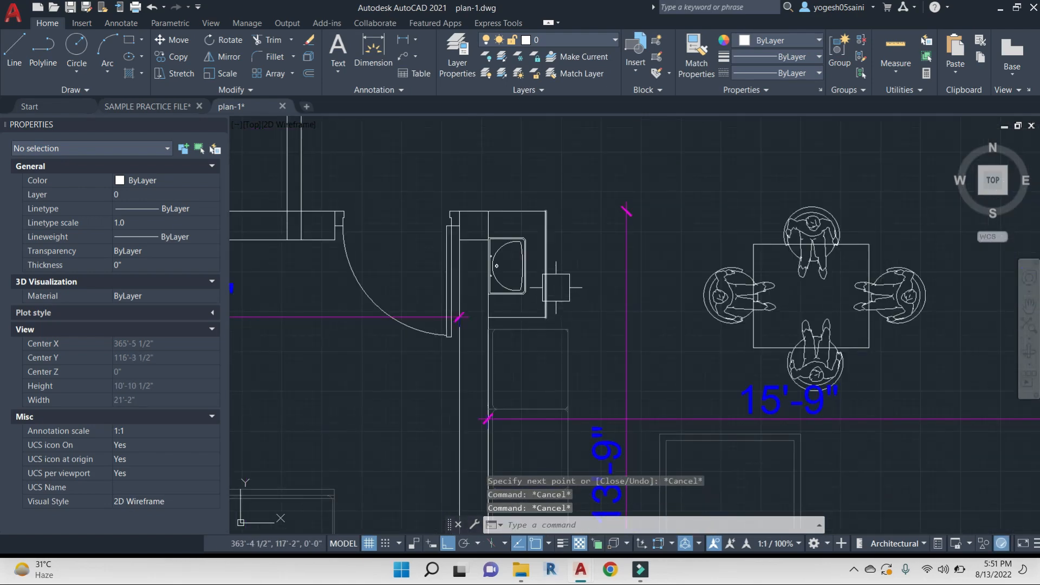
Erase the topmost seat of the living room's vertical sofa row, just below the basin counter
scroll(553, 305, down, 4)
middle_drag(599, 325, 494, 253)
click(456, 260)
text(e)
key(Return)
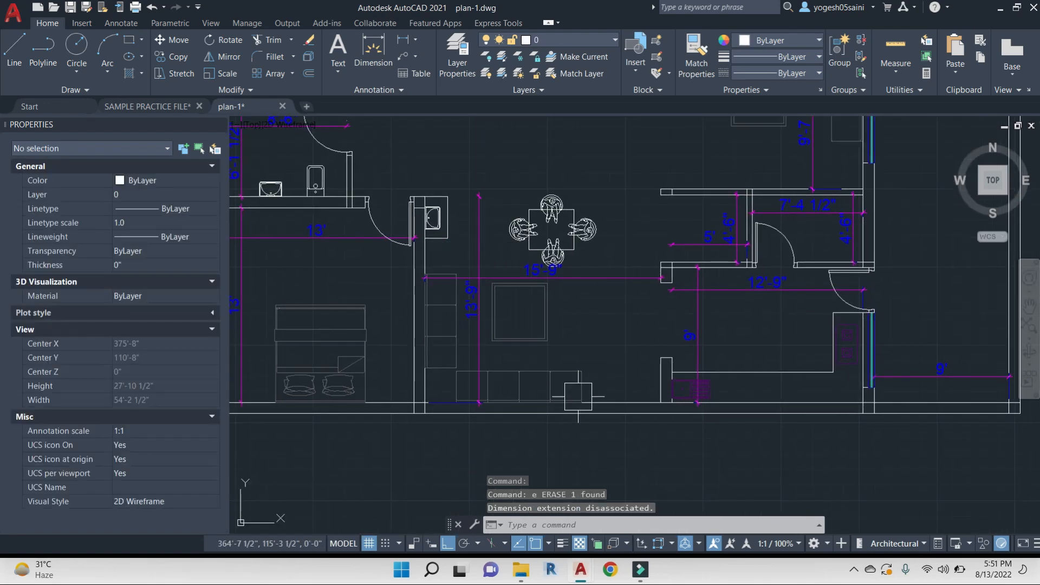
Copy the last seat of the living room's horizontal sofa row edge to edge, extending the row by one seat
scroll(558, 384, up, 2)
key(Escape)
click(611, 383)
click(561, 391)
text(c)
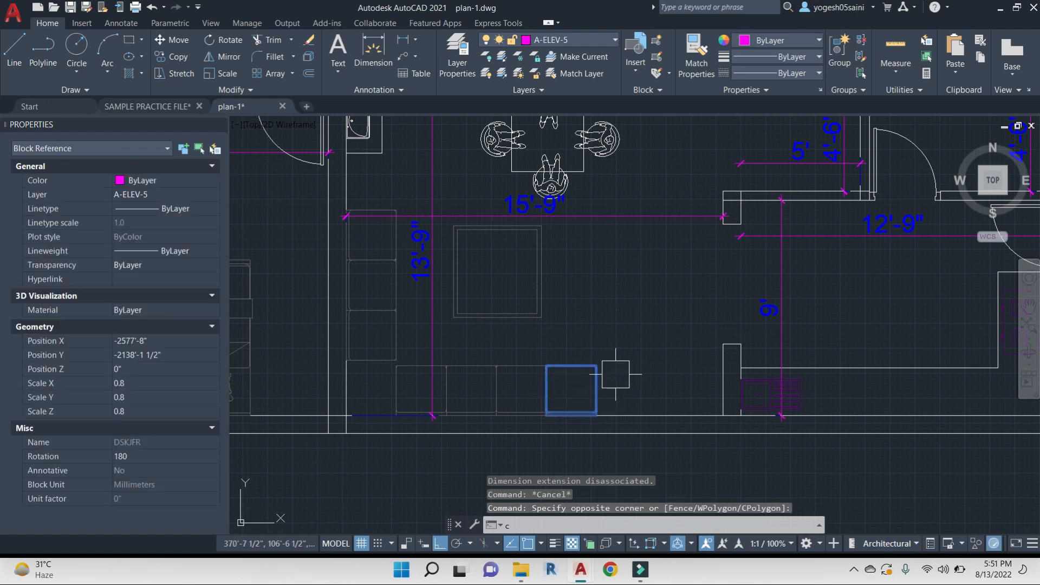
text(o)
key(Return)
scroll(594, 412, up, 6)
click(402, 318)
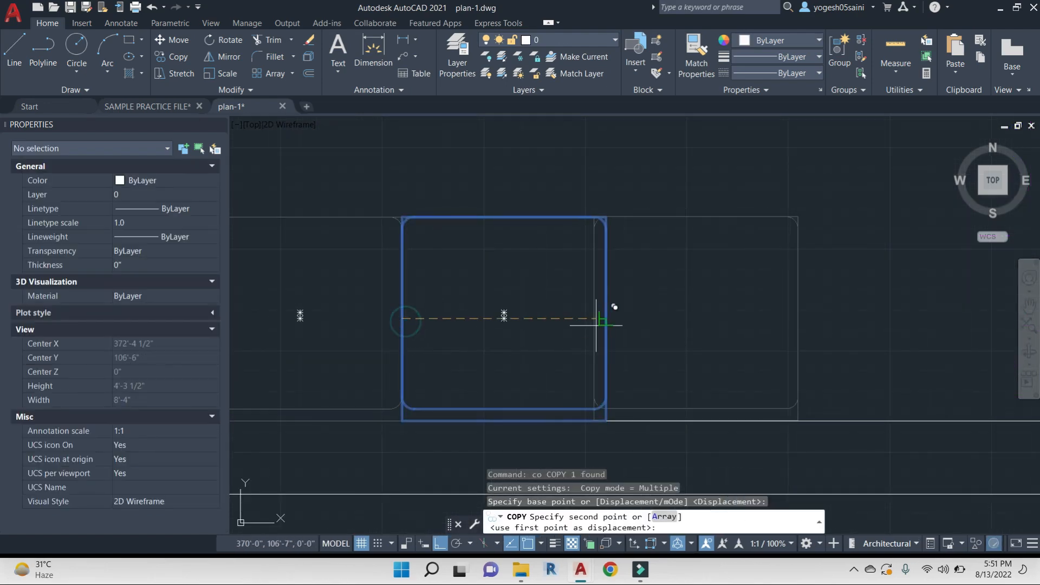
click(606, 319)
key(Escape)
key(Escape)
Save the drawing and view the whole furnished plan
scroll(667, 333, down, 6)
scroll(726, 333, down, 4)
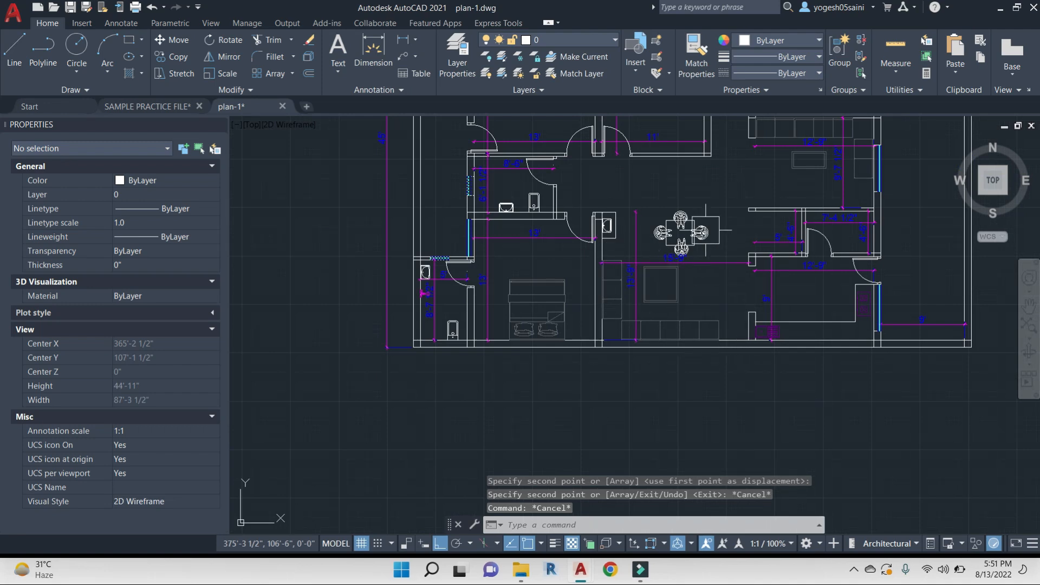
middle_drag(728, 330, 626, 396)
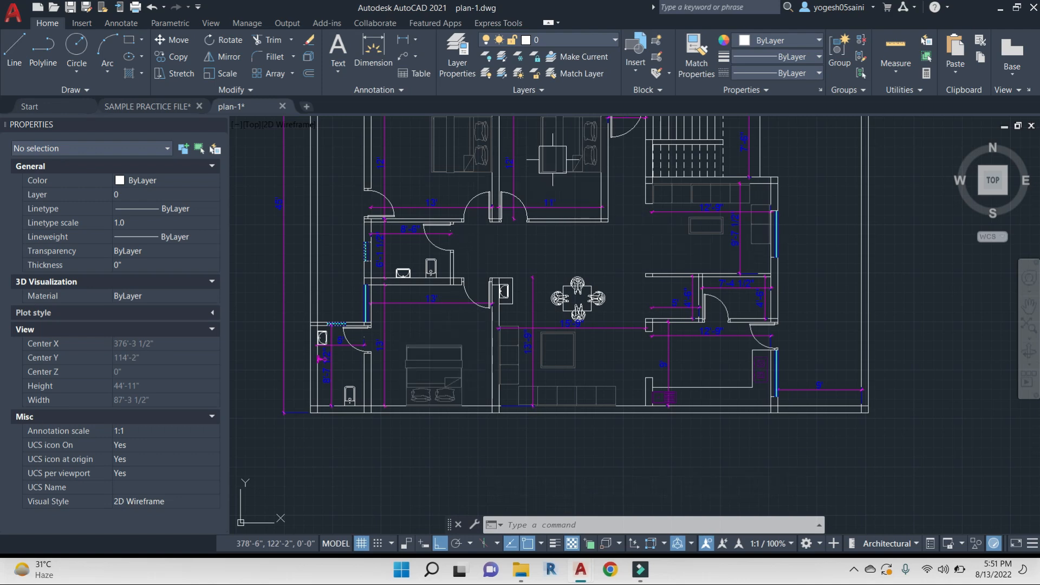
scroll(518, 288, down, 2)
key(ctrl+s)
middle_drag(626, 246, 605, 314)
scroll(595, 261, down, 4)
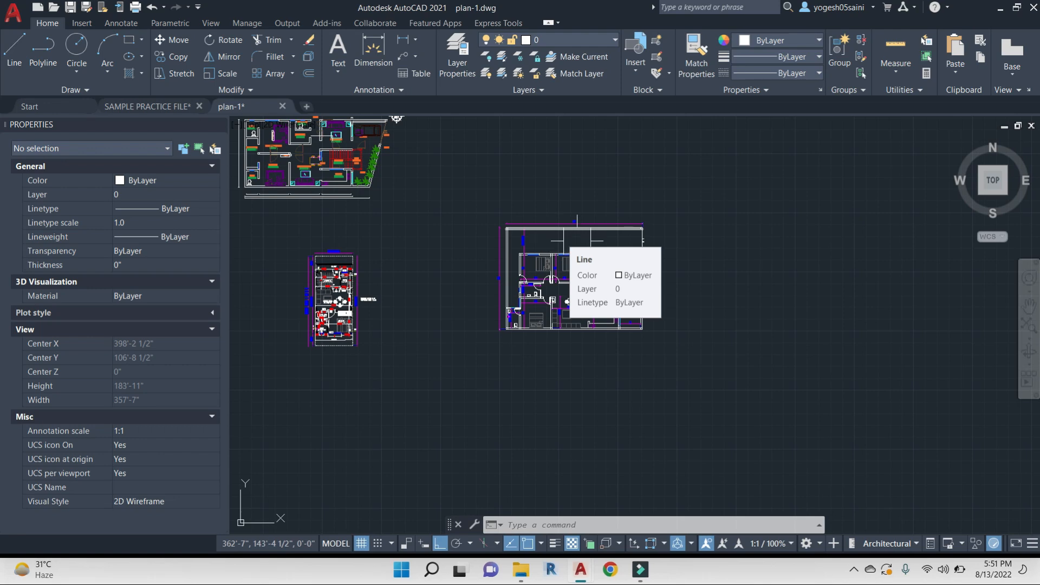
Draw a vertical line from the top wall, at the left face of the partition between the two bedrooms, up towards the boundary wall
scroll(547, 253, up, 4)
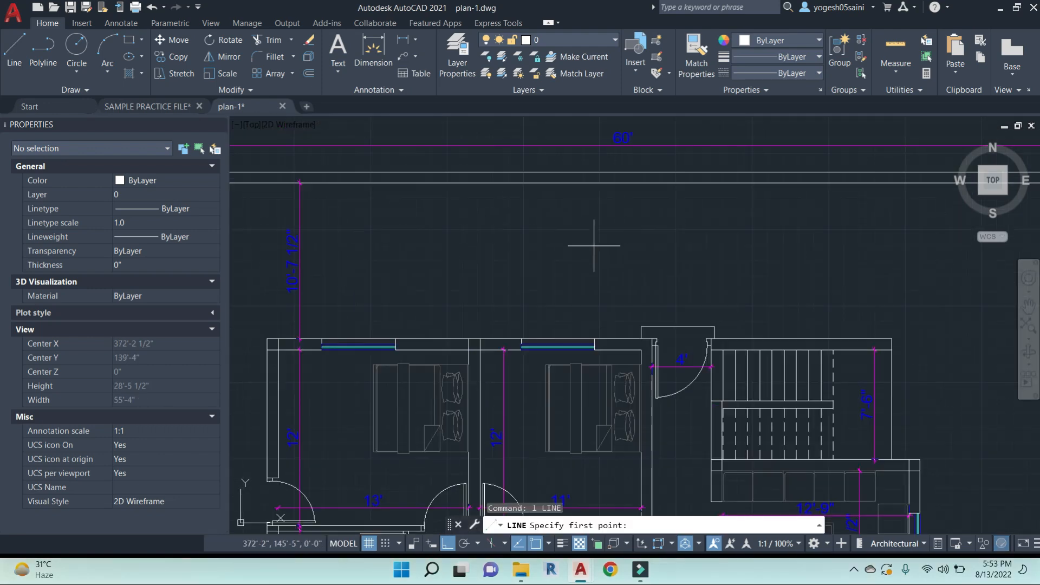
key(Escape)
key(Escape)
key(Escape)
text(l)
key(Return)
click(468, 334)
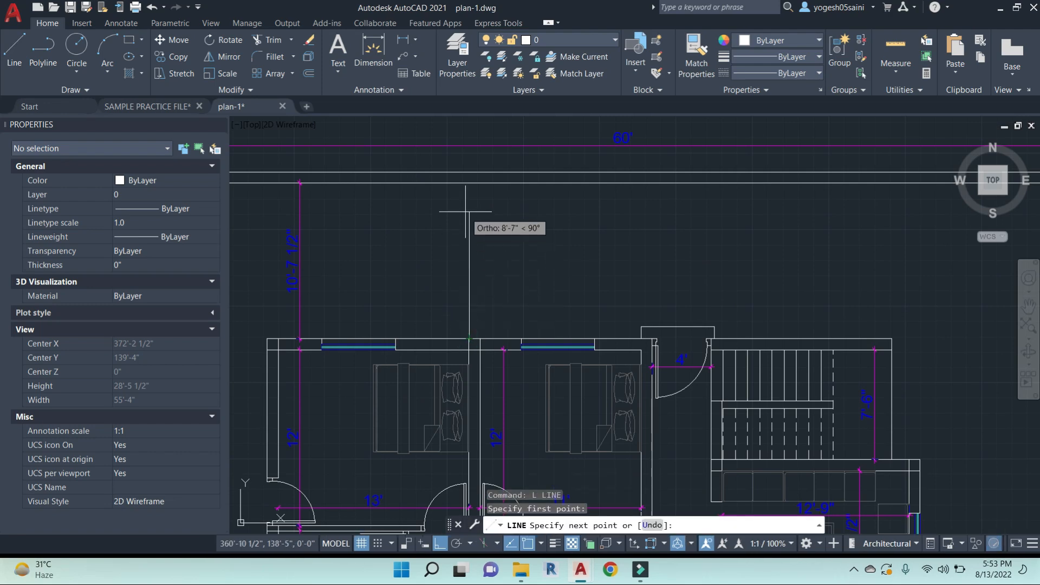
click(528, 239)
key(Escape)
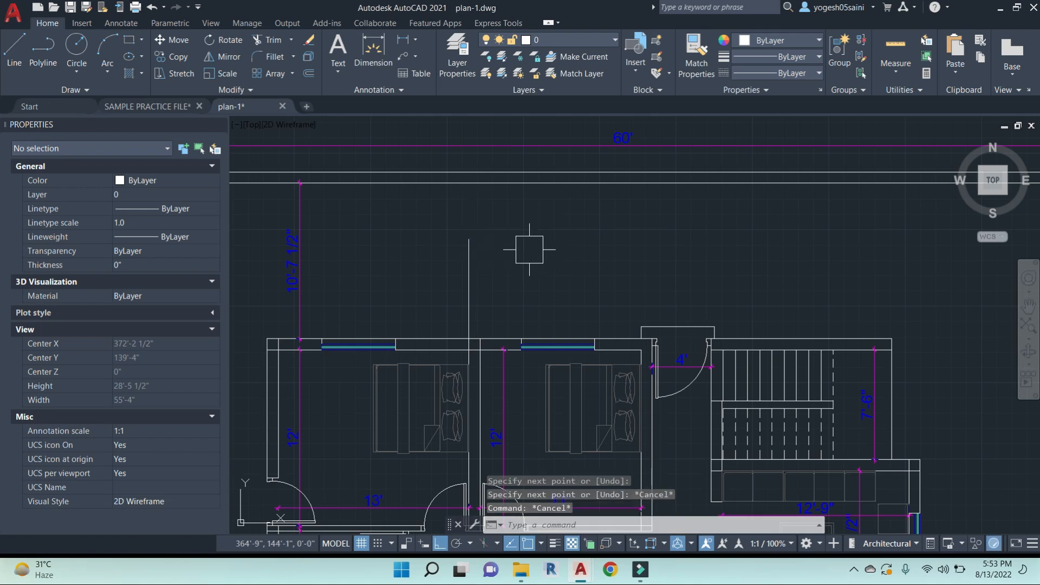
Extend the new vertical line up to the inner line of the top boundary wall
text(ex)
key(Return)
click(495, 187)
key(Return)
click(518, 267)
click(412, 236)
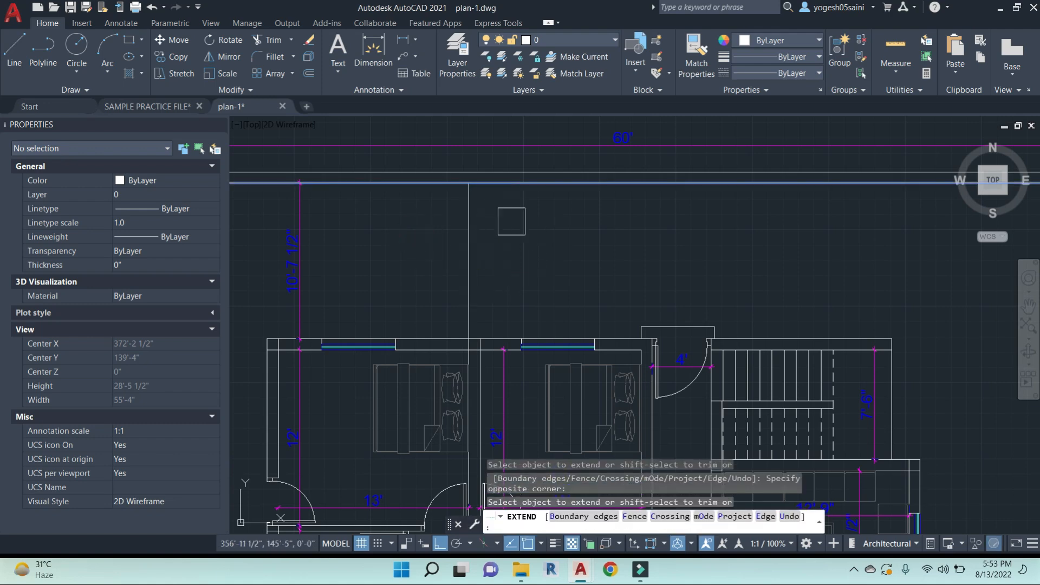
key(Escape)
Extend the vertical line further, up to the outer line of the top boundary wall
text(ex)
key(Return)
click(508, 172)
key(Return)
click(469, 215)
key(Escape)
key(Escape)
key(Escape)
Offset the extended vertical line 9" to the right to form a pair of lines
text(o)
key(Return)
text(9)
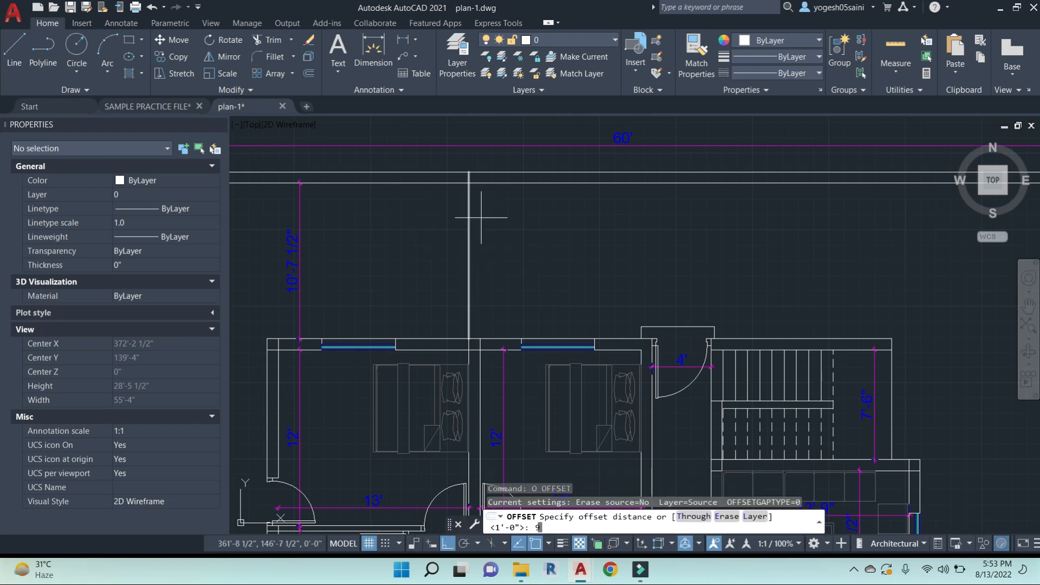
text(")
key(Return)
click(468, 233)
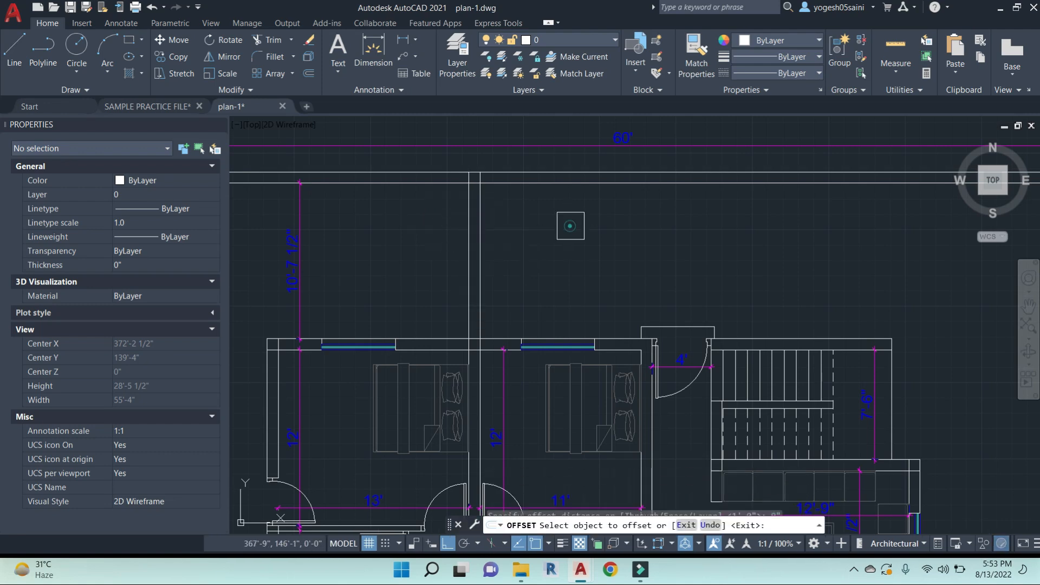
click(571, 231)
key(Escape)
key(Escape)
key(Escape)
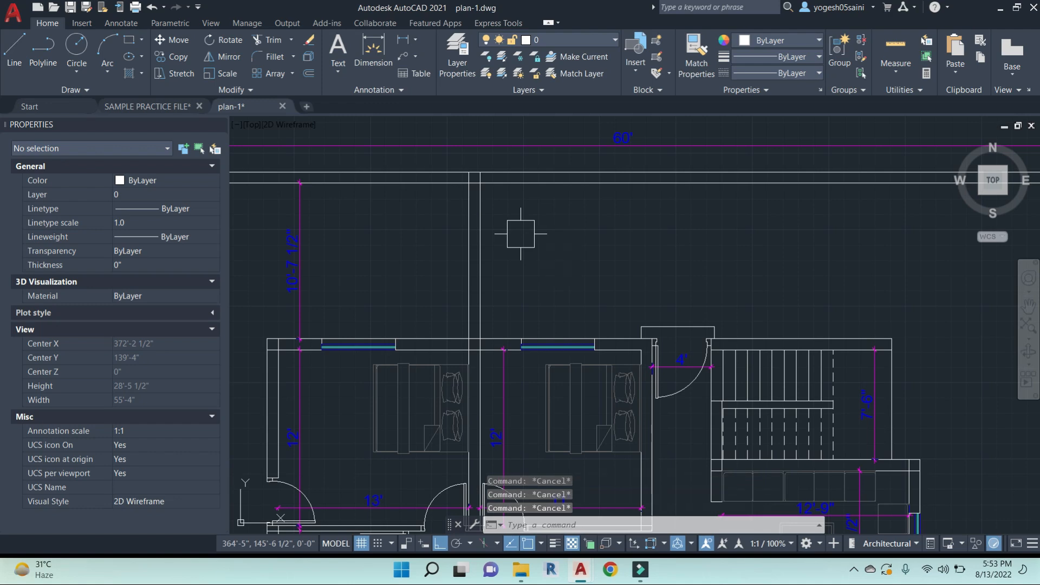
Draw a 9" square where the pair of vertical lines crosses the top boundary wall
key(Return)
scroll(488, 186, up, 4)
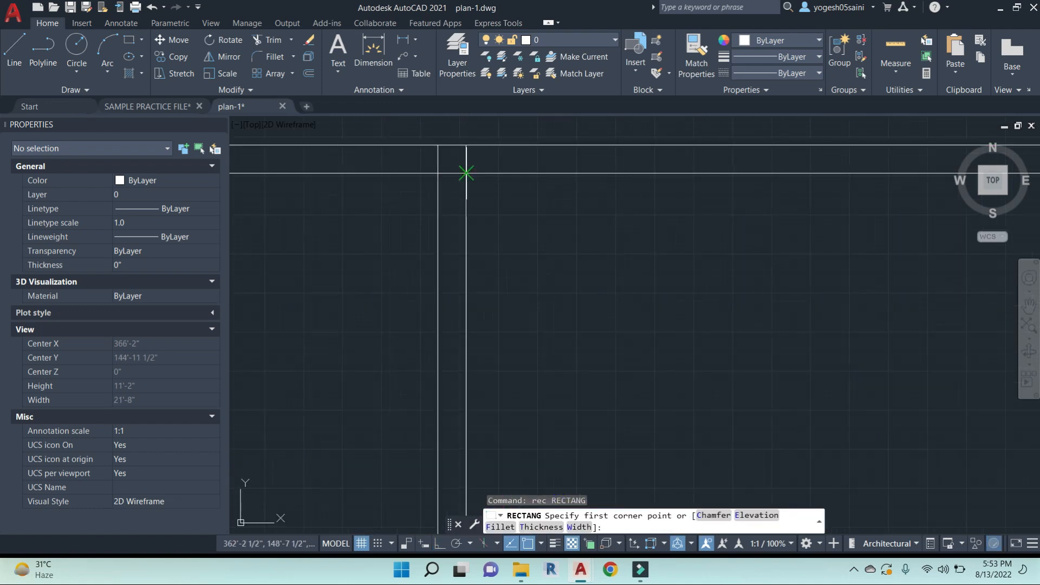
click(464, 172)
key(Escape)
click(458, 157)
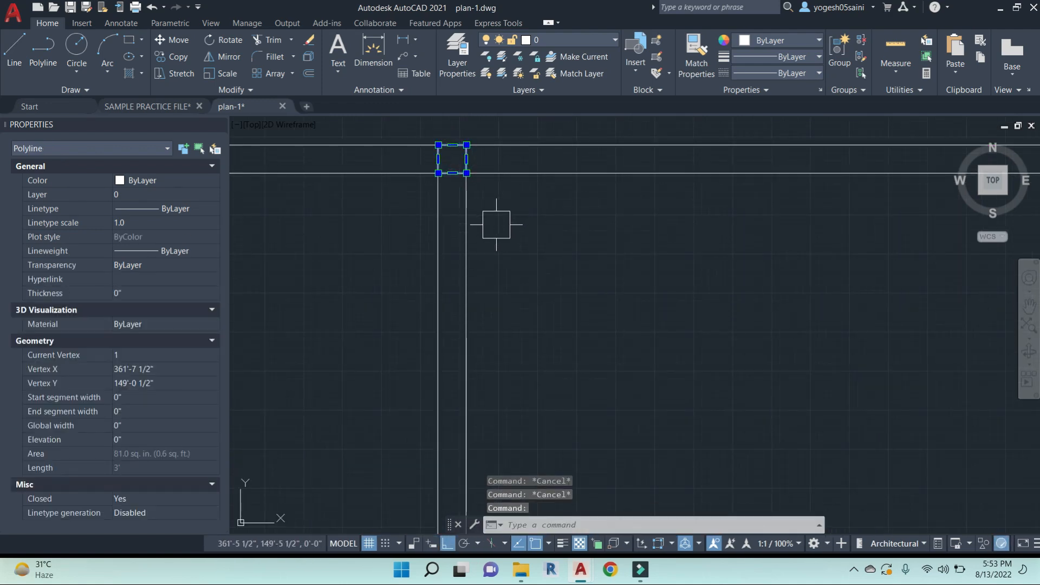
key(Escape)
key(Escape)
text(ex)
key(Return)
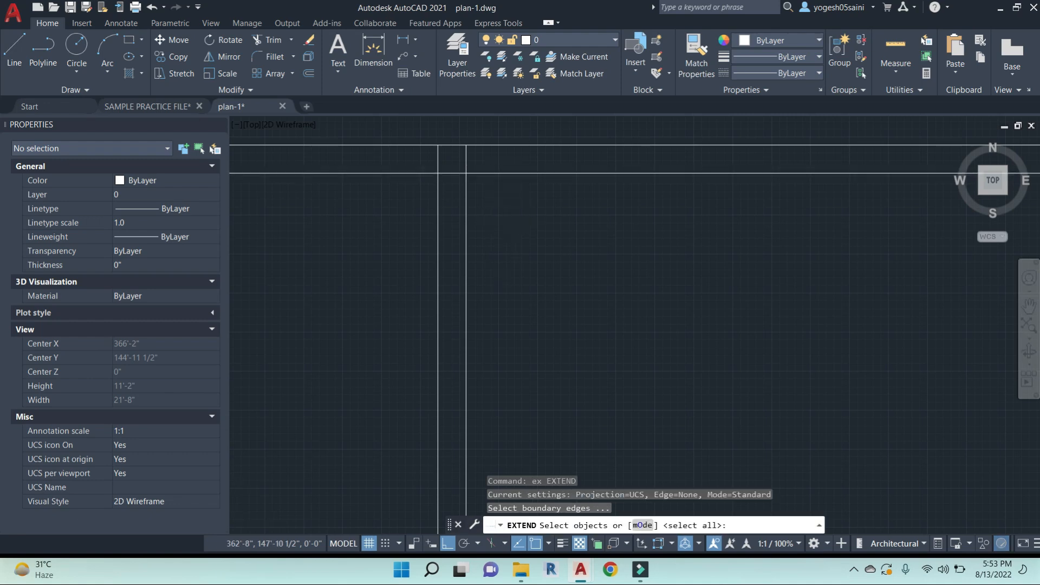
scroll(466, 222, down, 4)
key(Escape)
key(Escape)
Copy the pair of vertical lines horizontally to the top wall of the staircase, just beyond the 4' entrance door
click(515, 278)
click(352, 250)
key(Return)
scroll(470, 353, up, 3)
click(456, 355)
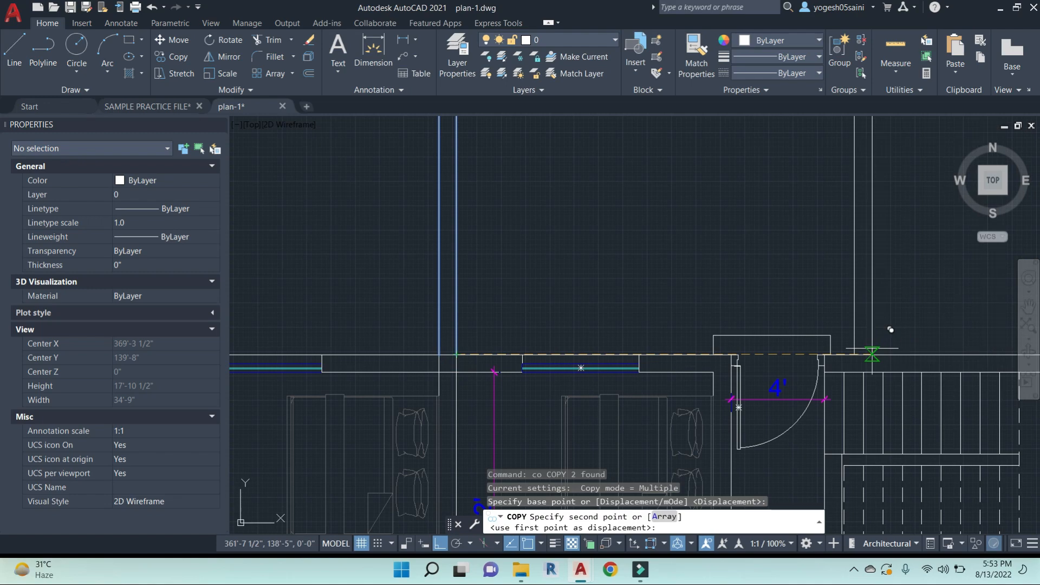
click(880, 355)
key(Escape)
scroll(838, 327, down, 2)
middle_drag(871, 308, 786, 354)
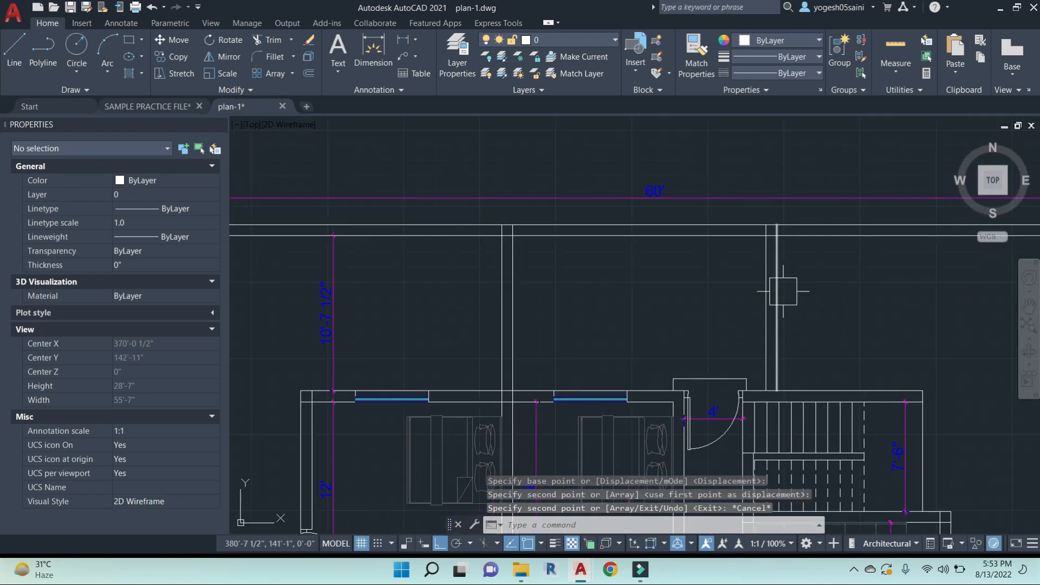
key(Escape)
key(Escape)
scroll(784, 224, up, 2)
click(736, 239)
scroll(658, 269, down, 3)
key(Escape)
key(Escape)
Copy the 9" square along the top boundary wall to the upper end of the second pair of lines
middle_drag(519, 261, 557, 265)
scroll(556, 264, up, 1)
scroll(556, 264, up, 3)
click(501, 218)
click(636, 317)
text(co)
key(Return)
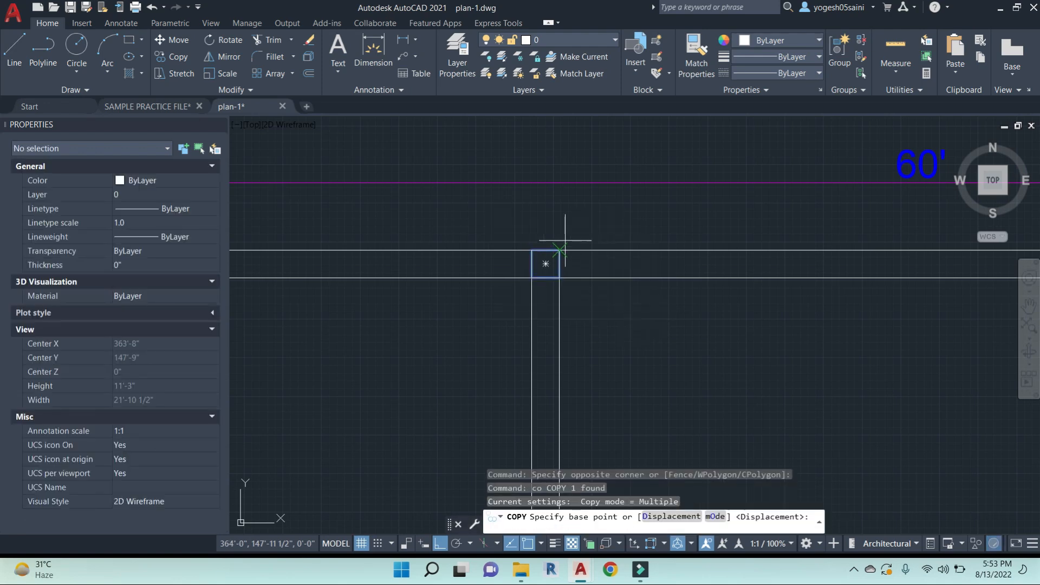
click(561, 249)
scroll(848, 281, down, 2)
middle_drag(847, 281, 626, 277)
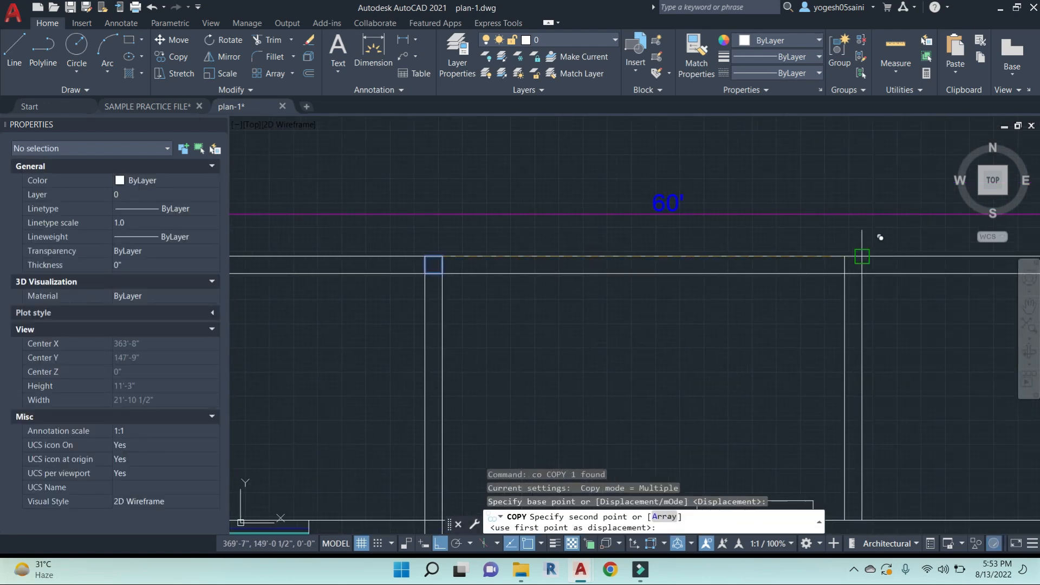
key(Escape)
key(Escape)
key(Escape)
scroll(773, 332, down, 6)
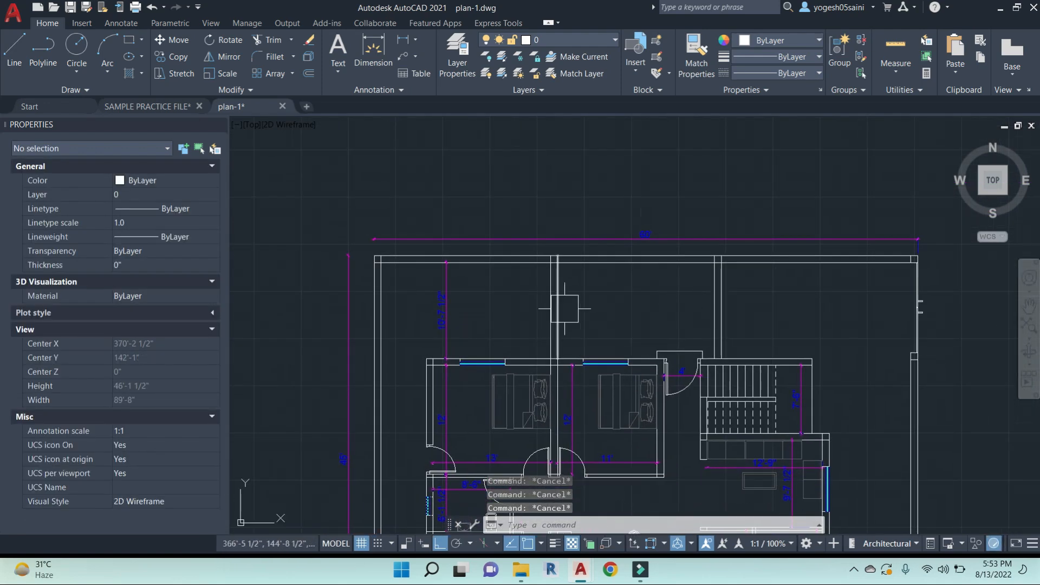
middle_drag(568, 306, 565, 292)
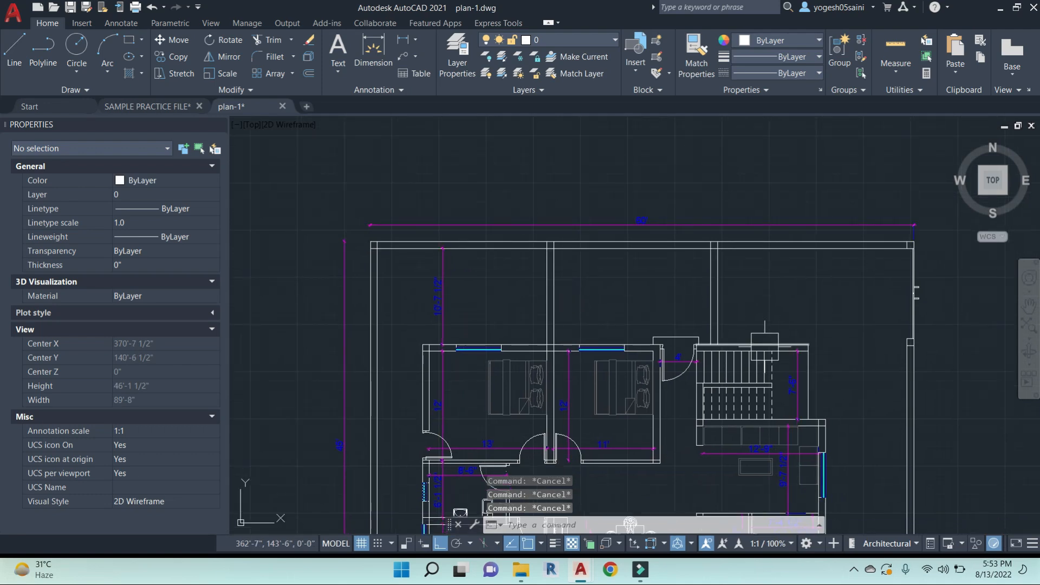
middle_drag(623, 379, 596, 379)
text(o)
key(Return)
key(Escape)
Measure the horizontal distance between the two pairs of vertical lines
text(dli)
key(Return)
click(682, 271)
click(523, 274)
key(Escape)
key(Escape)
key(Escape)
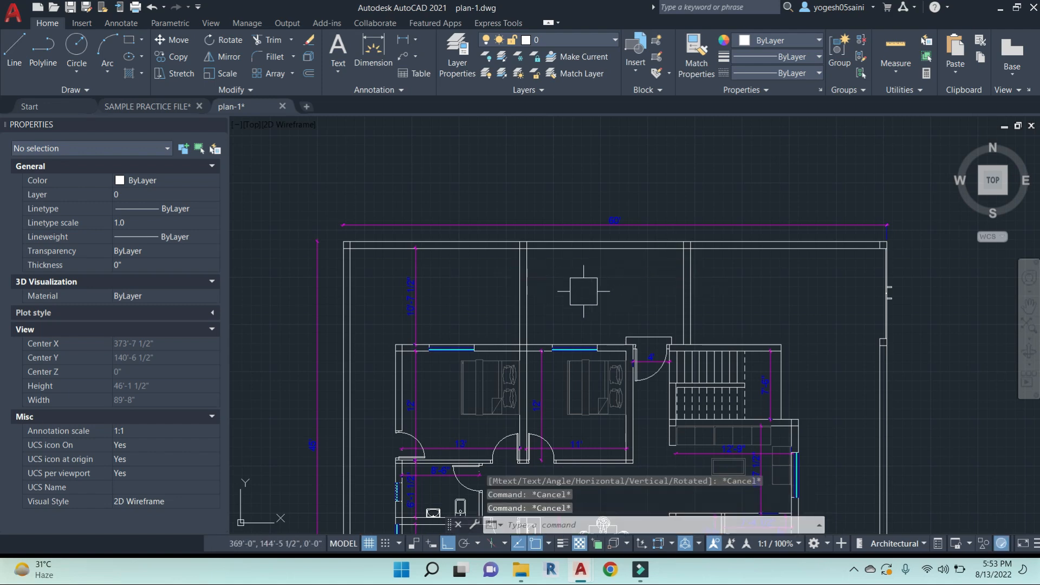
Set the linetype of the four vertical lines between the house and the top boundary wall to HIDDEN
middle_drag(602, 290, 613, 287)
click(579, 279)
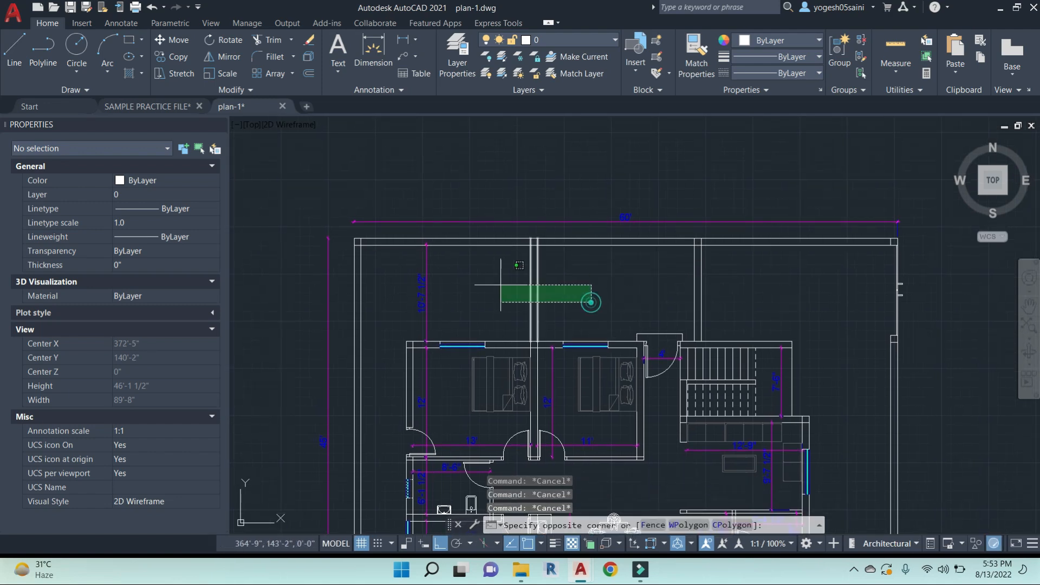
click(499, 285)
click(742, 284)
click(650, 292)
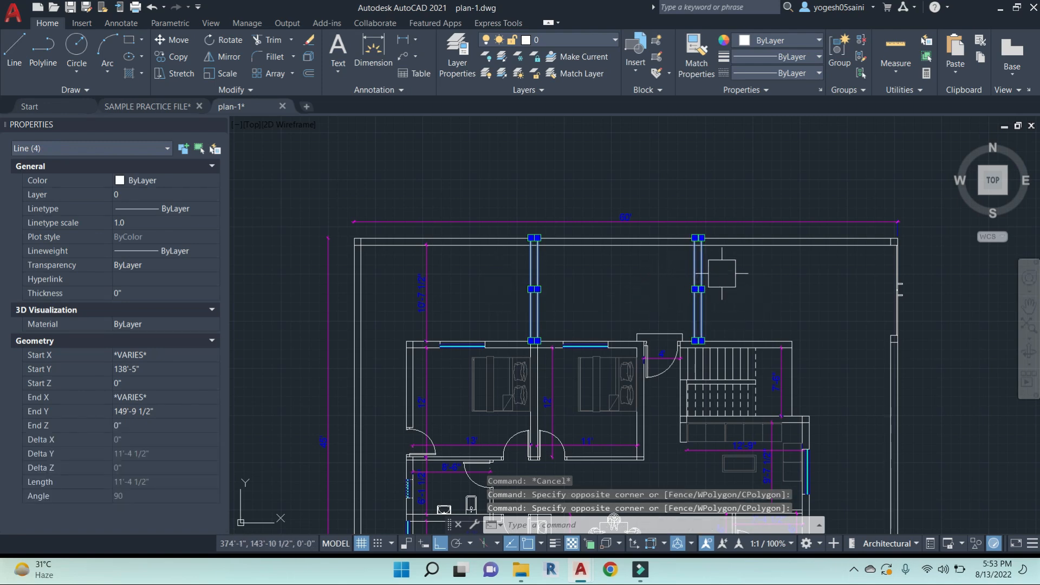
click(818, 75)
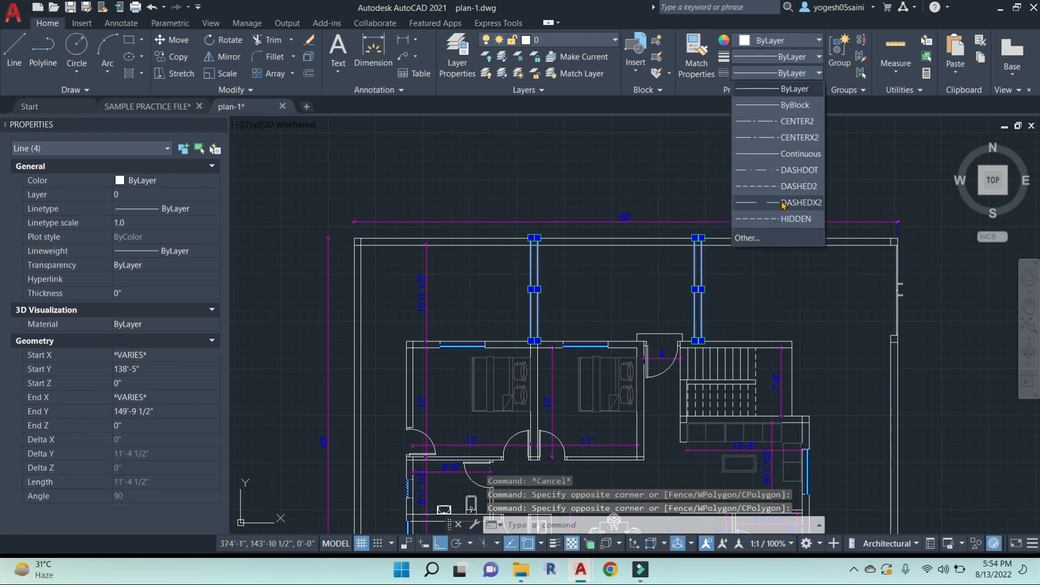
click(761, 220)
Match the properties of the four vertical lines to a dashed tread line of the lower staircase flight
click(199, 225)
text(m)
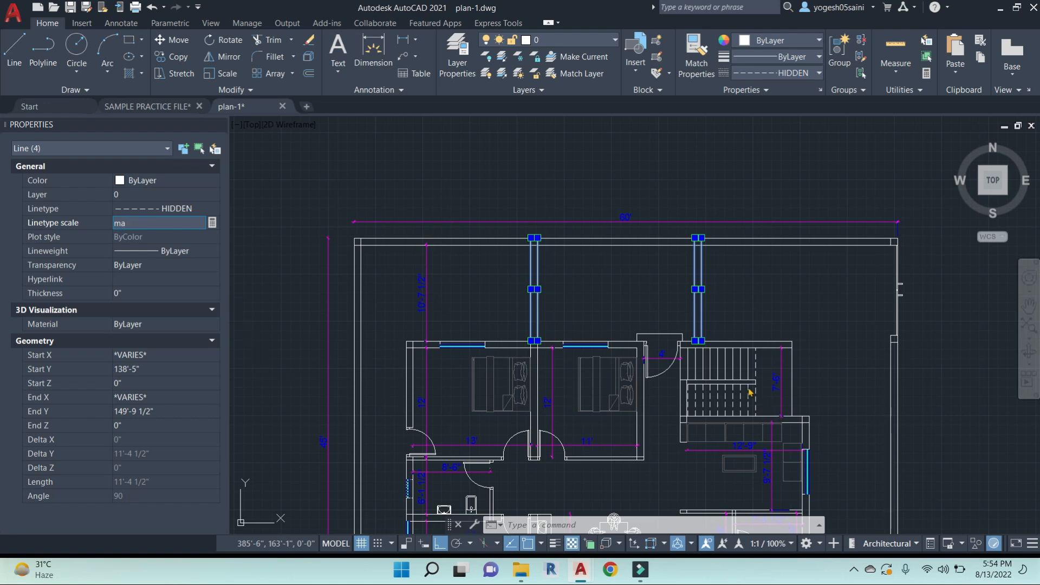
text(a)
key(Return)
scroll(622, 400, up, 3)
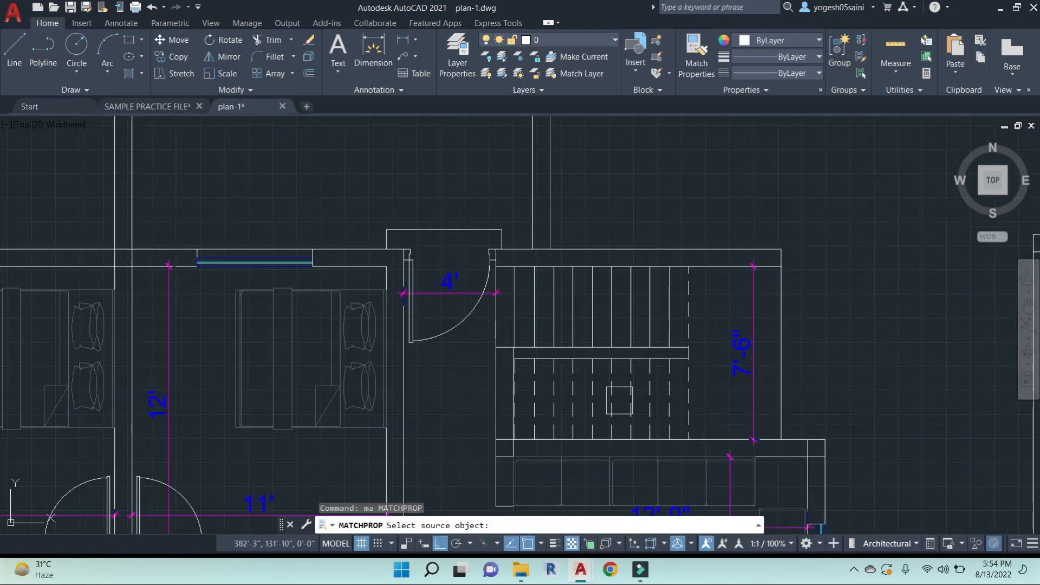
click(628, 396)
scroll(628, 396, down, 3)
click(654, 204)
click(390, 182)
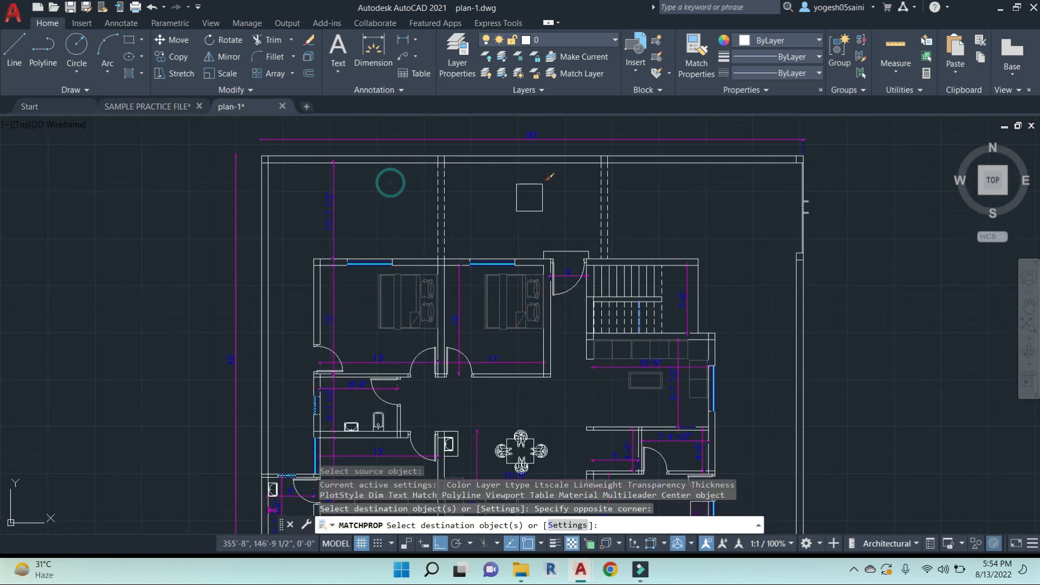
middle_drag(529, 197, 580, 225)
key(Escape)
key(Escape)
key(Escape)
Copy the left pair of dashed lines 2' to the right
click(558, 228)
click(441, 218)
text(co)
key(Return)
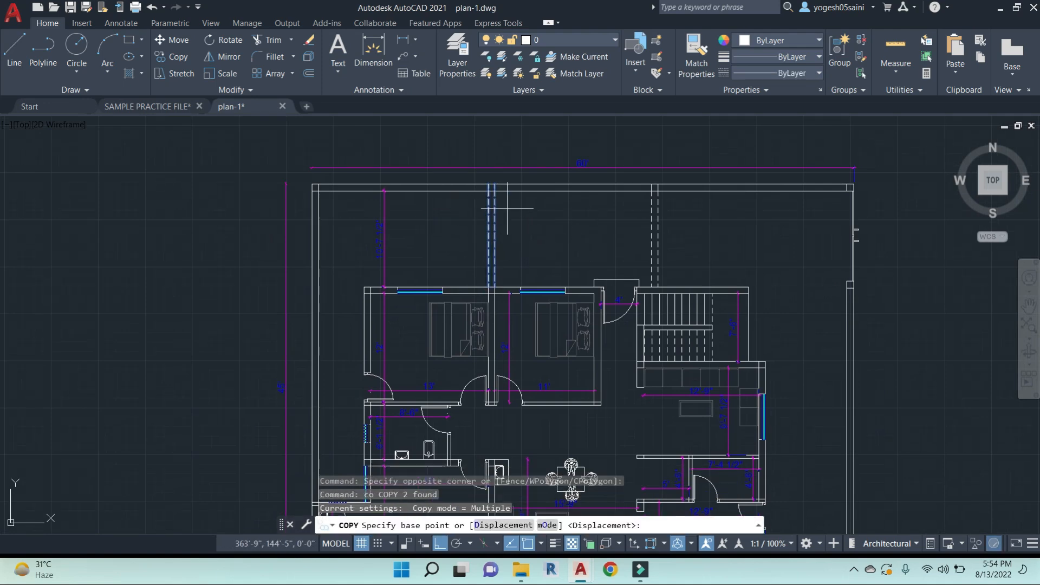
scroll(489, 214, up, 2)
click(478, 213)
text(2')
key(Return)
key(Return)
Measure the horizontal gap between the left dashed pair and its copy
text(dli)
key(Return)
scroll(501, 250, up, 2)
click(509, 236)
click(476, 239)
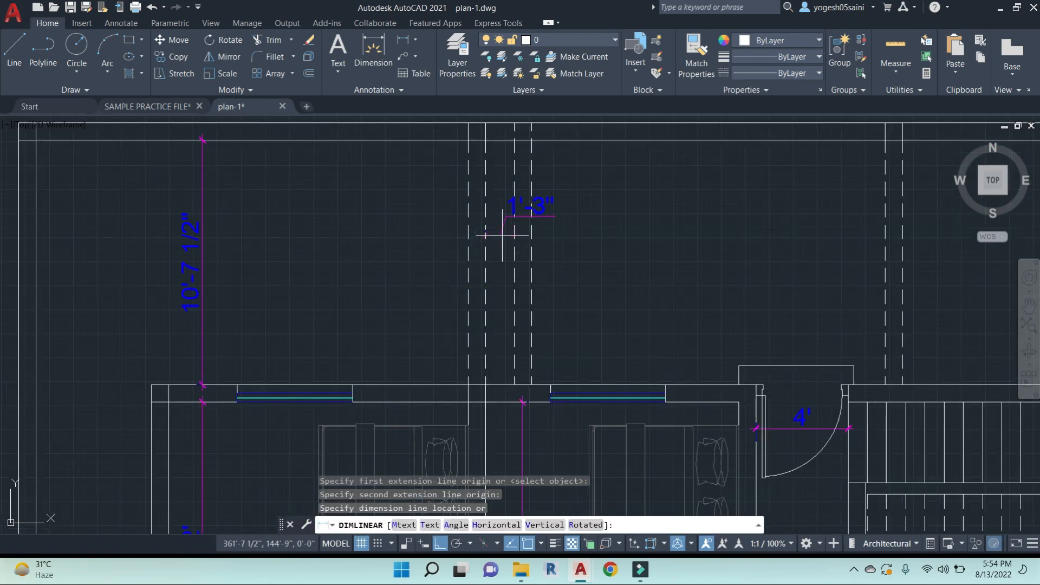
key(Escape)
Move the copied pair of dashed lines 3" to the right
click(590, 260)
click(501, 238)
text(m)
key(Return)
click(605, 243)
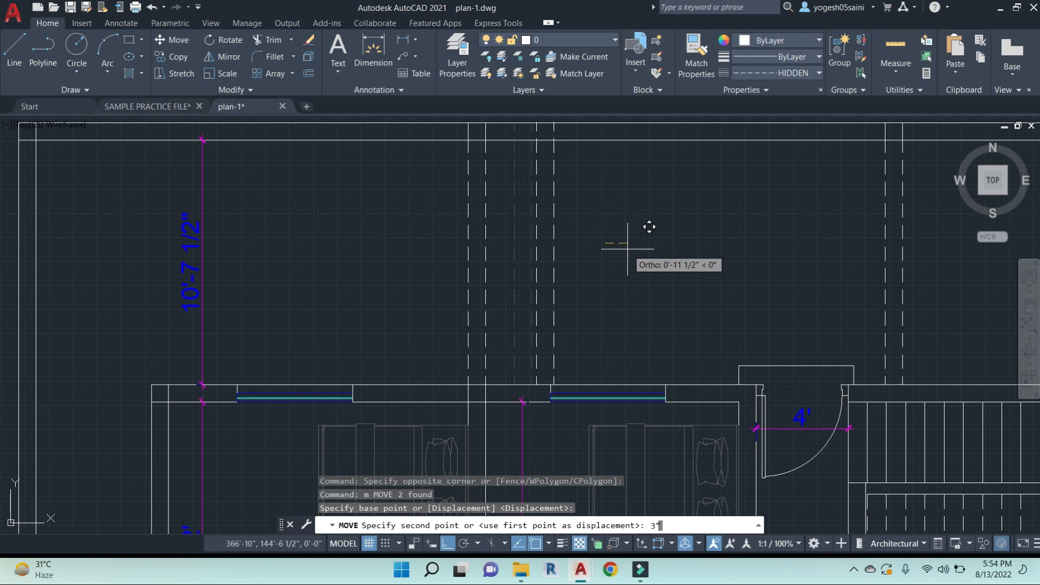
key(Return)
key(Escape)
key(Escape)
Copy the moved dashed pair six times to the right at equal spacing, filling the area up to the pair above the staircase
click(608, 274)
click(515, 239)
text(c)
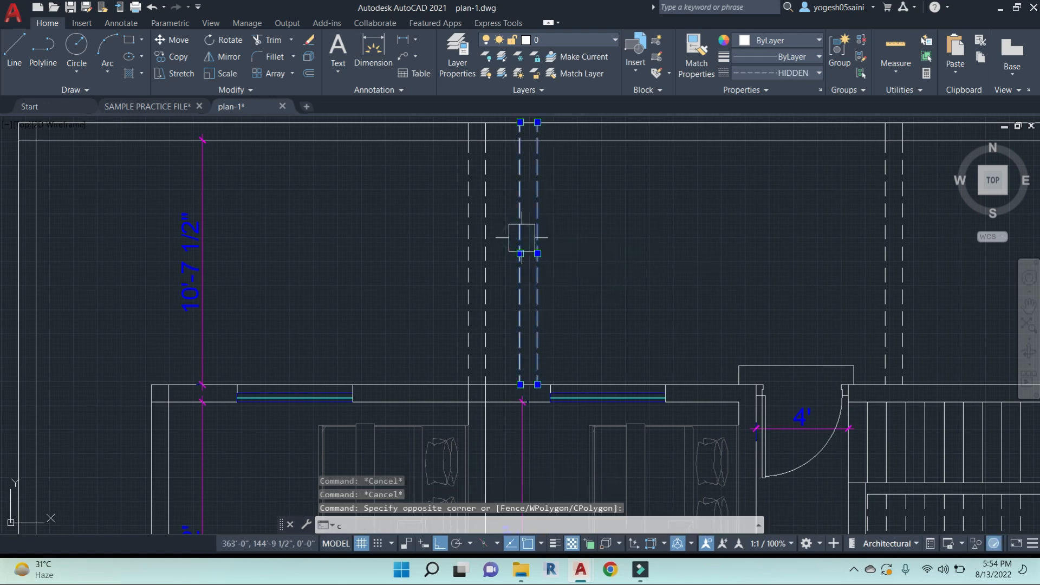
text(o)
key(Return)
click(486, 140)
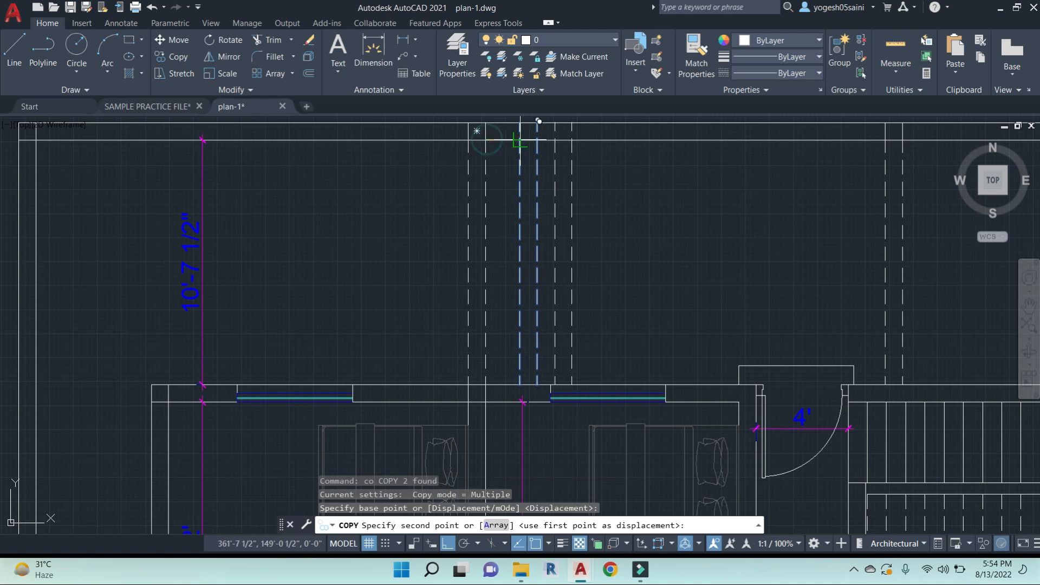
click(589, 139)
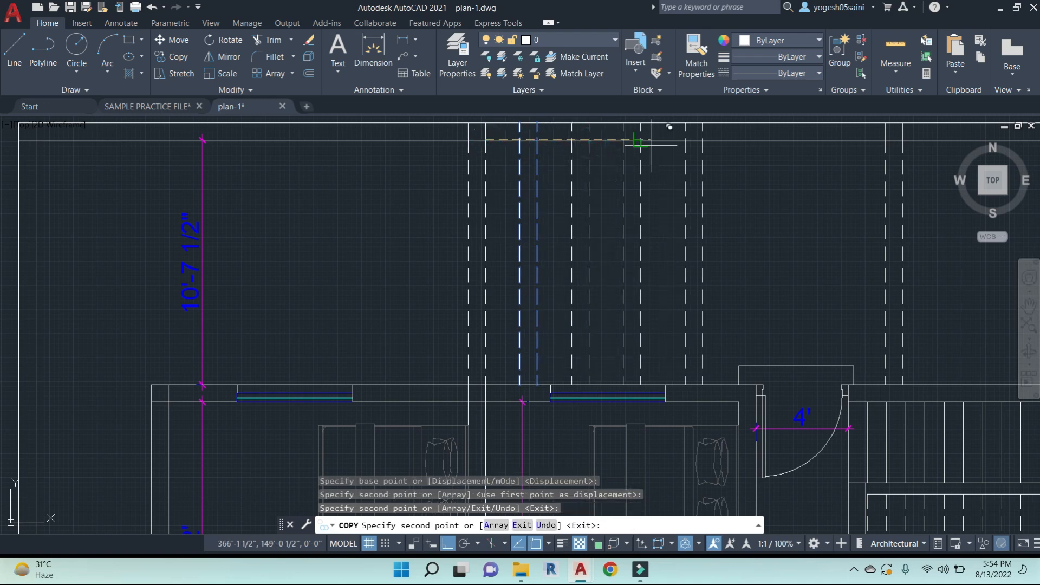
click(640, 140)
click(693, 140)
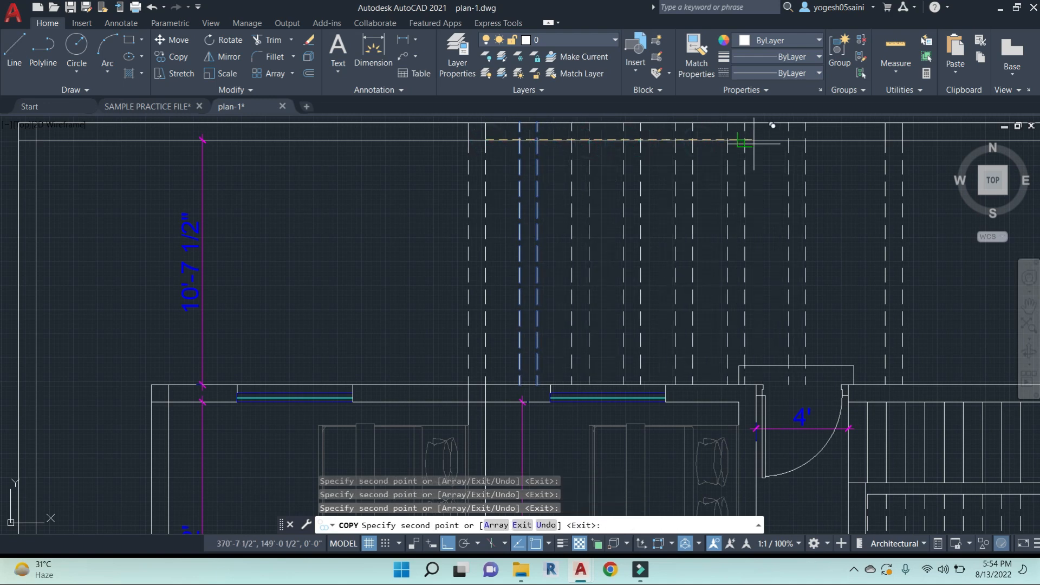
click(744, 140)
scroll(791, 157, down, 5)
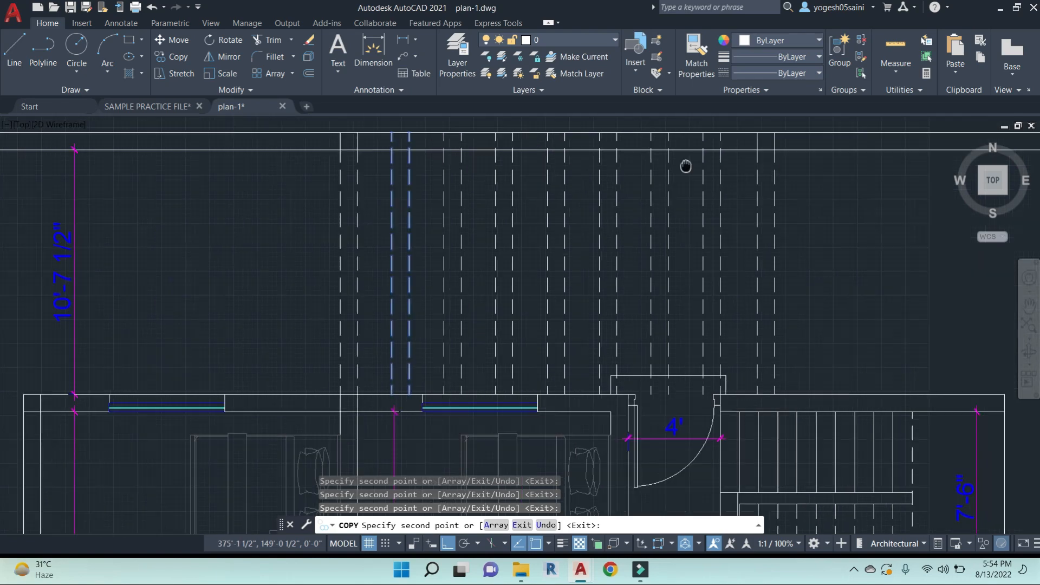
key(Escape)
key(Escape)
key(Escape)
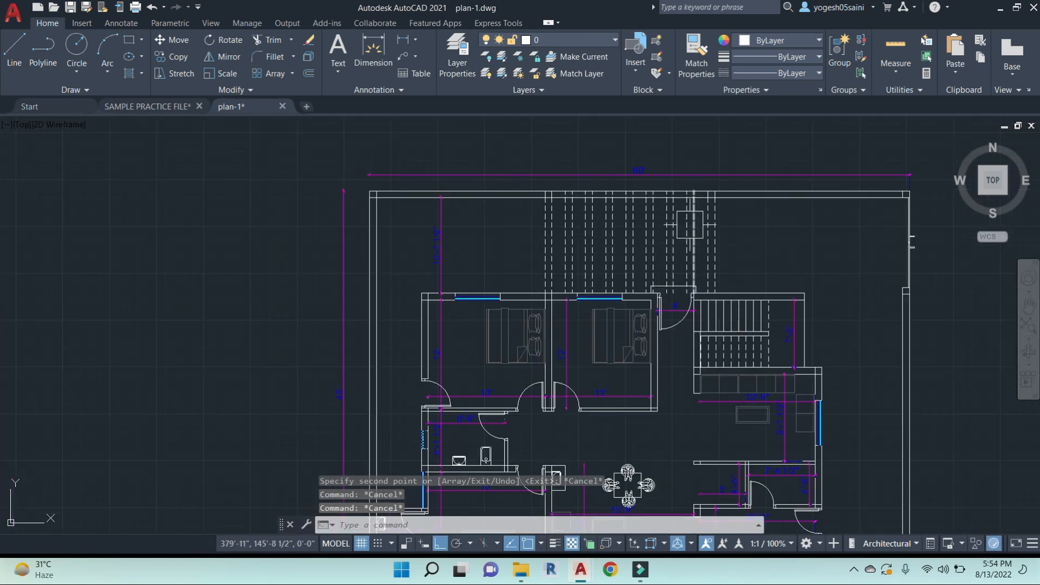
scroll(628, 186, up, 8)
text(tr)
key(Return)
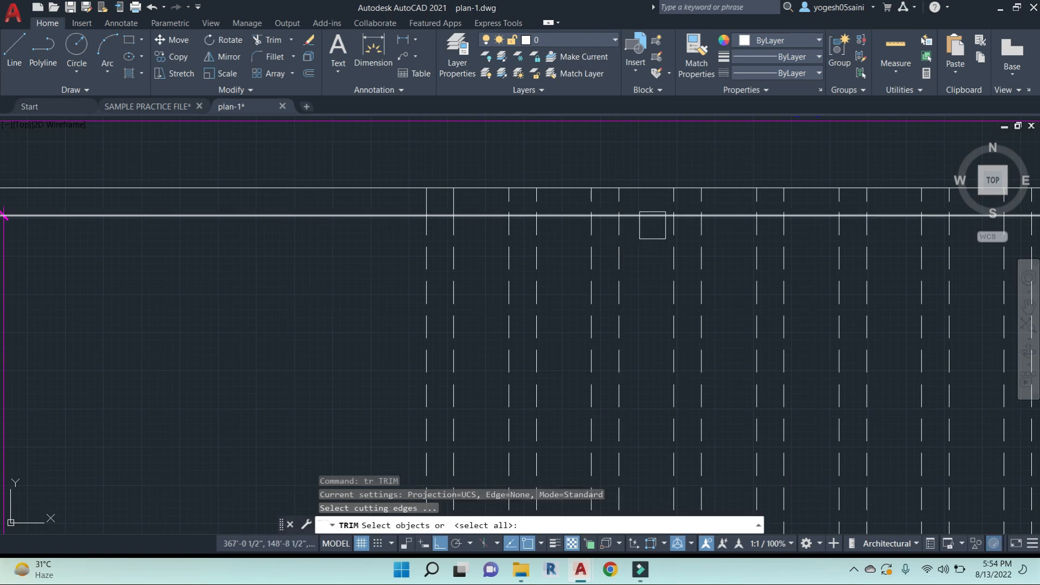
click(645, 216)
scroll(566, 257, down, 2)
scroll(760, 230, up, 3)
click(756, 261)
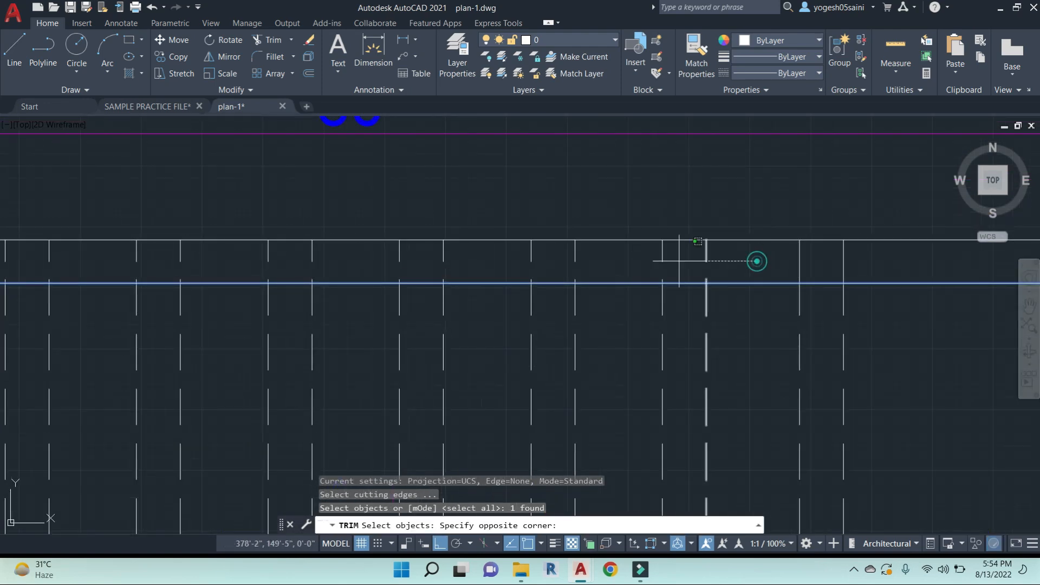
scroll(559, 260, down, 2)
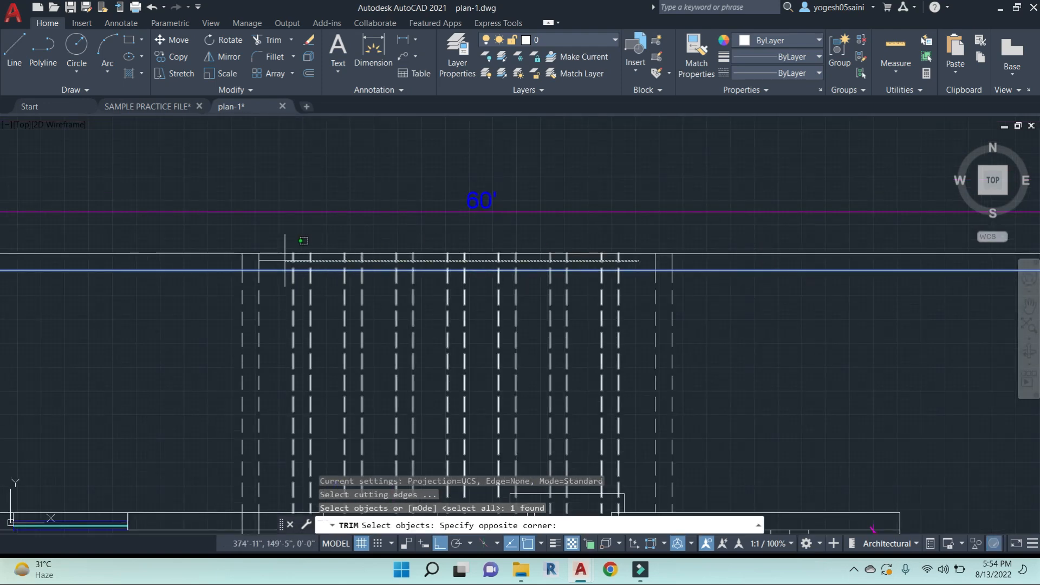
key(Escape)
key(Escape)
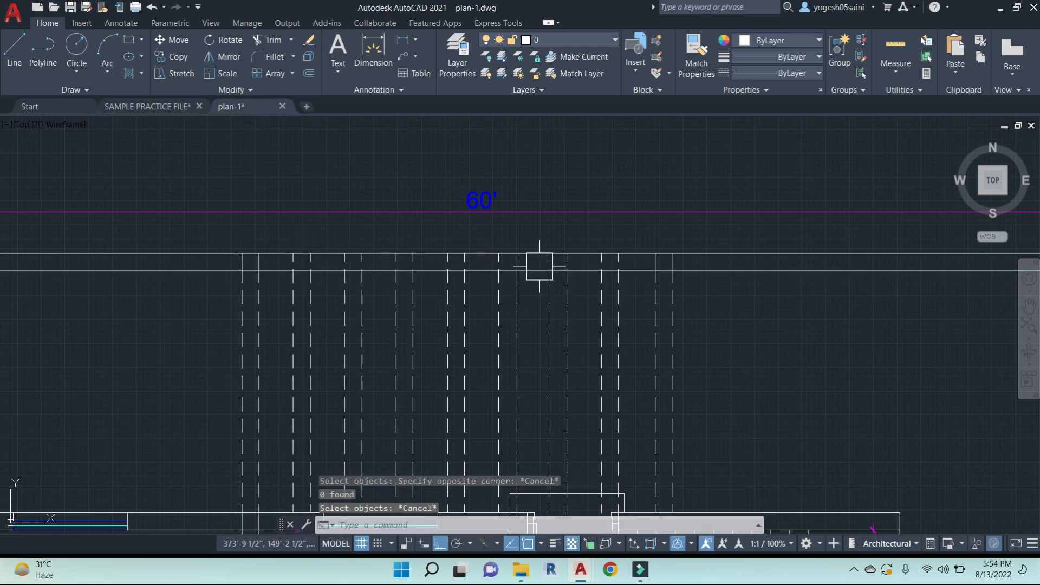
Draw a line across the main door opening along the outer face of the wall, and save the drawing
scroll(539, 266, down, 3)
scroll(612, 275, up, 1)
scroll(622, 368, up, 6)
key(Escape)
key(Escape)
key(Escape)
middle_drag(690, 379, 693, 307)
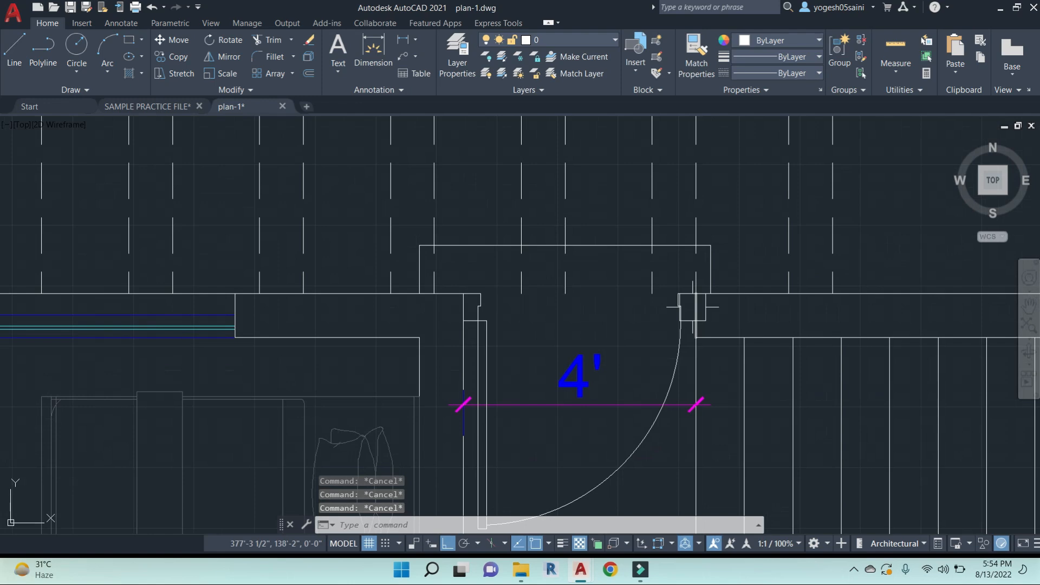
text(l)
key(Return)
scroll(693, 307, up, 3)
click(650, 275)
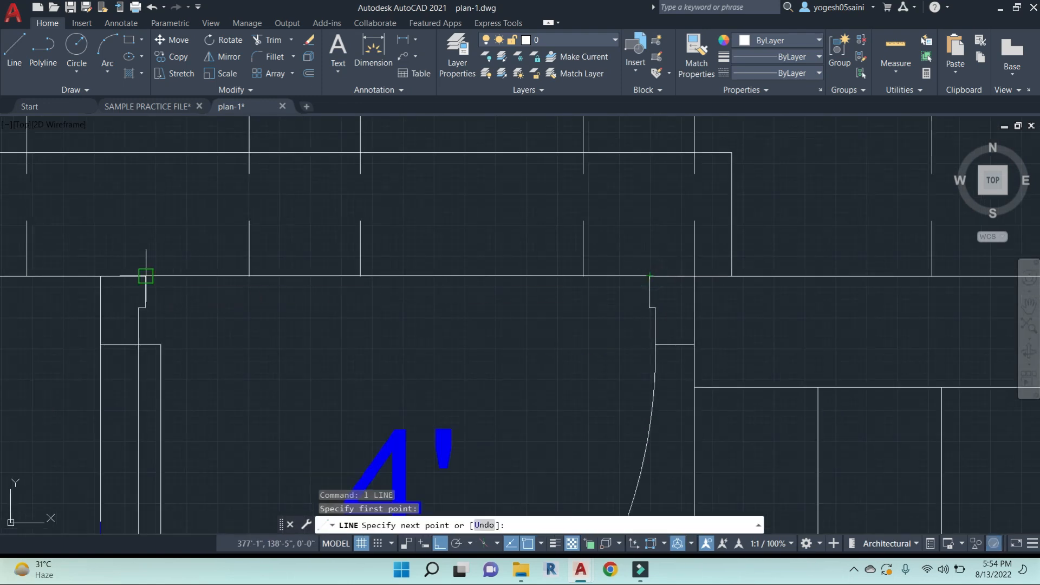
click(146, 276)
key(Escape)
key(Escape)
scroll(482, 301, down, 3)
middle_drag(498, 334, 548, 325)
key(Escape)
key(Escape)
key(ctrl+s)
Trim parts of the step outline in front of the main door where it meets the dashed beam lines
middle_drag(597, 237, 653, 279)
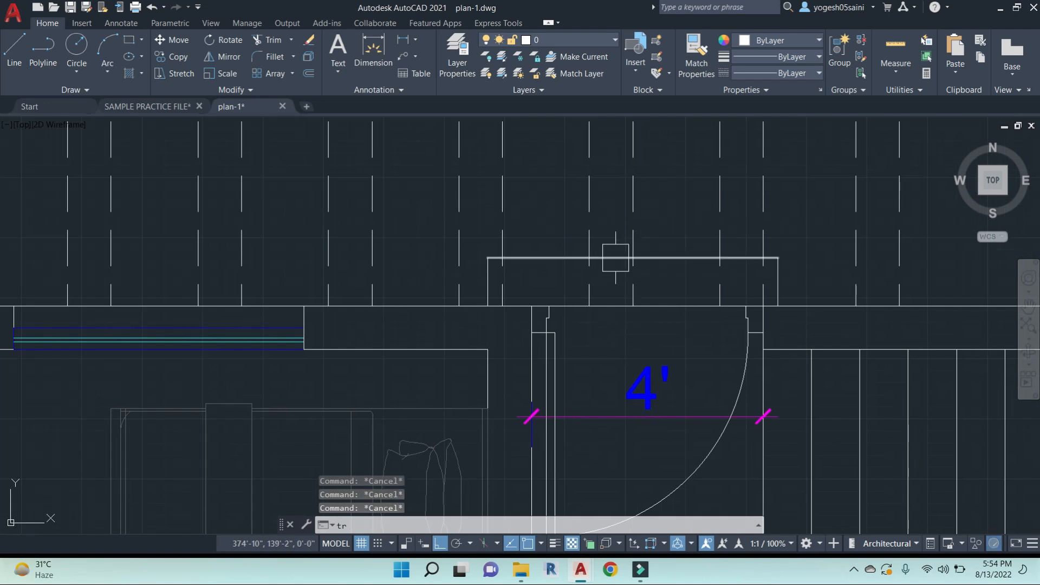
text(tr)
key(Return)
scroll(613, 253, up, 2)
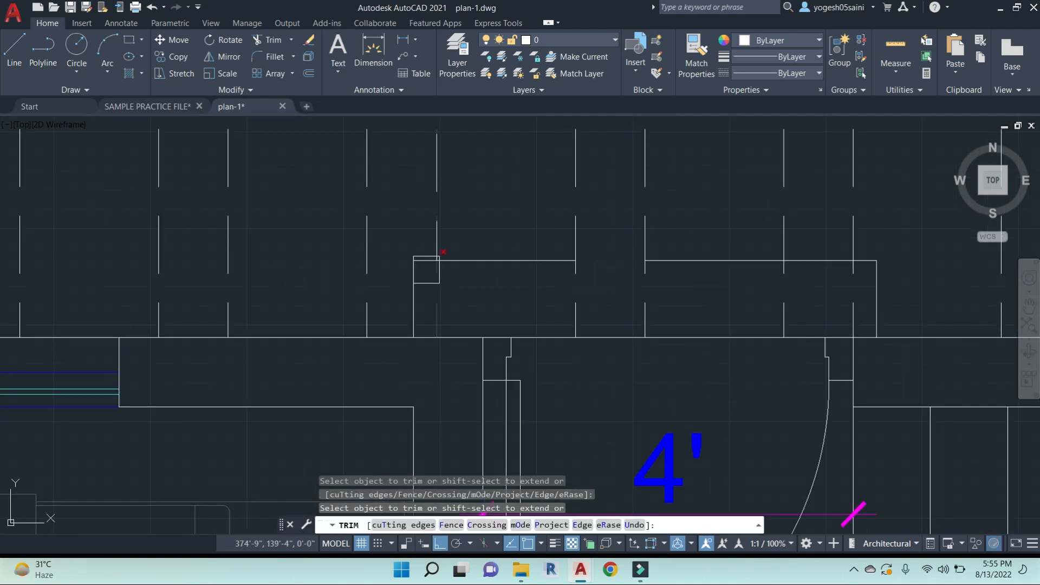
click(418, 261)
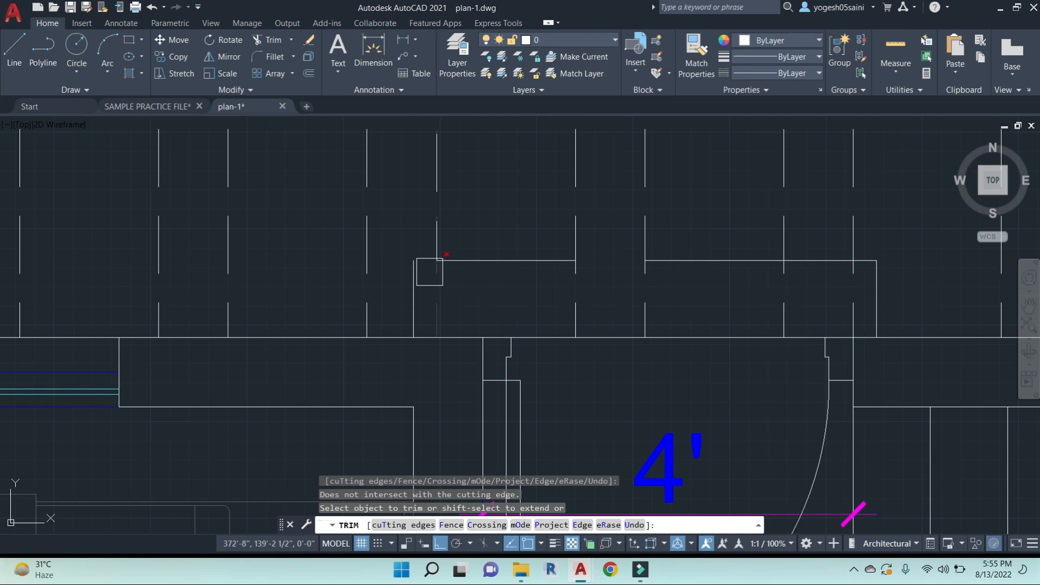
scroll(567, 255, down, 8)
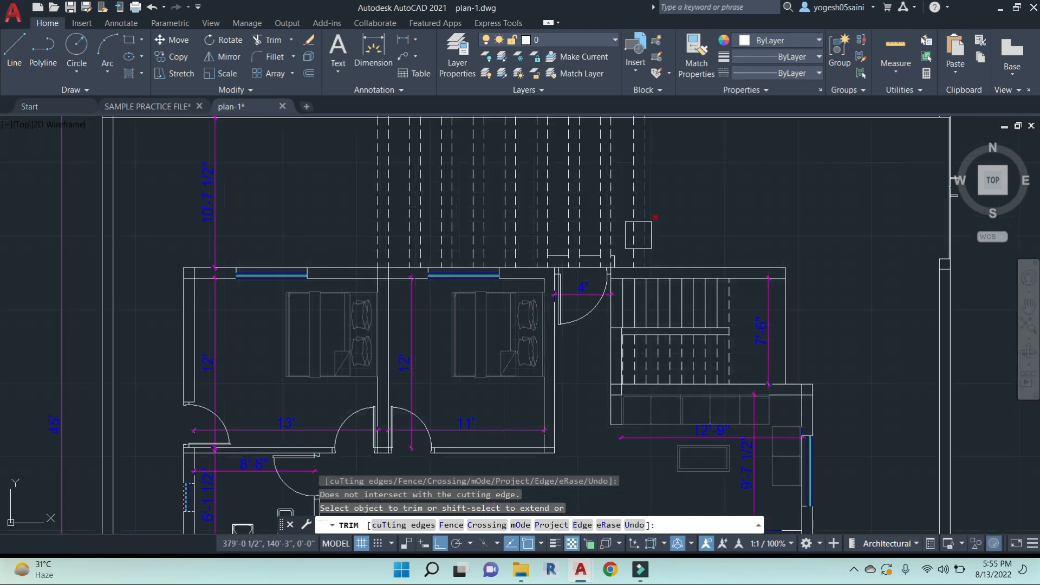
key(Escape)
key(Escape)
click(704, 214)
click(325, 186)
key(Escape)
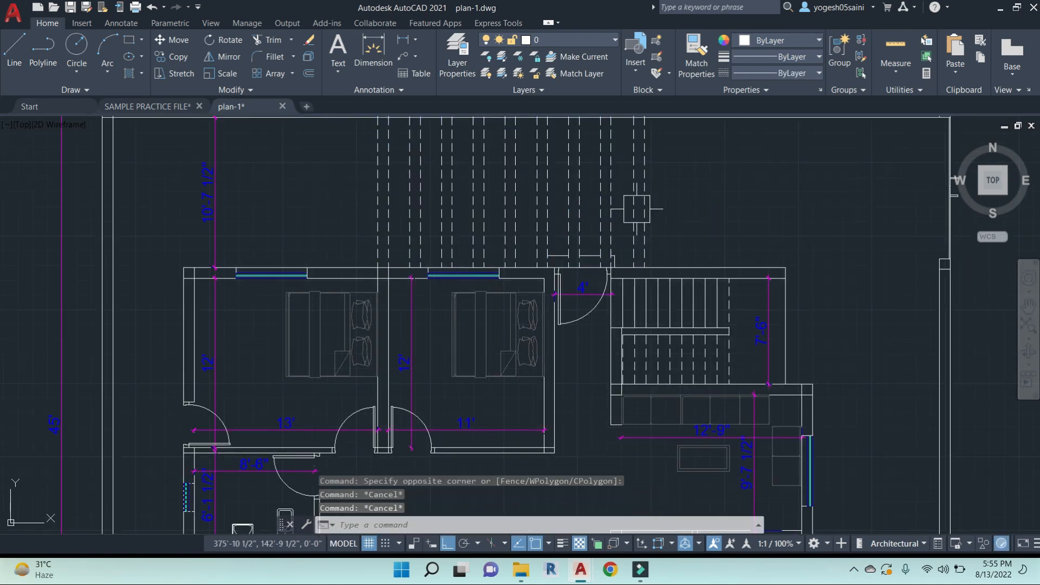
Copy the car from the reference plan's parking into the strip above the house, once beside the dashed beams and once beneath them
scroll(653, 211, down, 2)
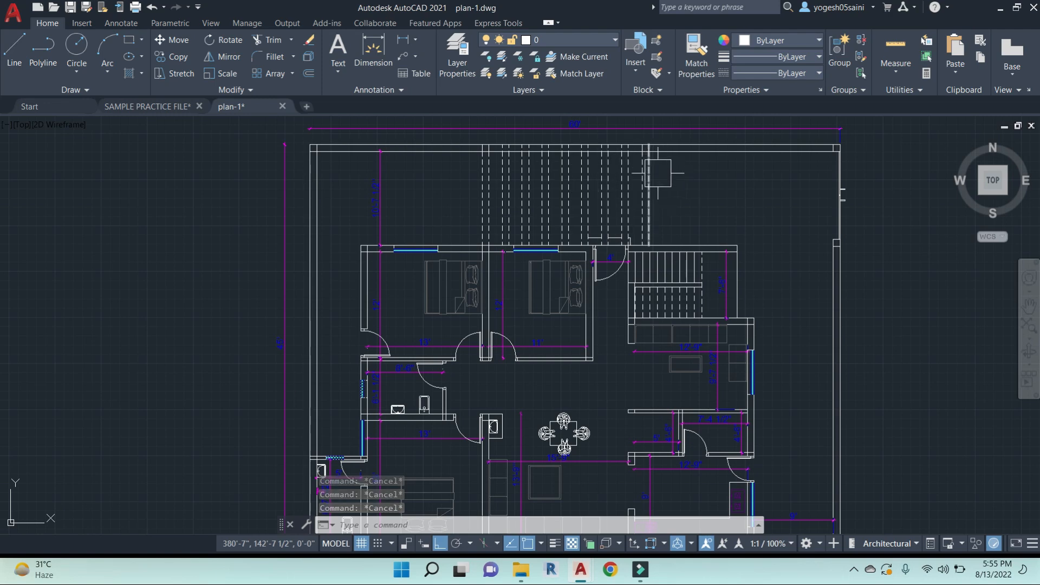
scroll(658, 173, down, 2)
middle_drag(670, 214, 628, 210)
scroll(550, 228, down, 4)
scroll(320, 249, up, 2)
middle_drag(346, 237, 370, 500)
scroll(401, 285, up, 4)
click(416, 301)
text(co)
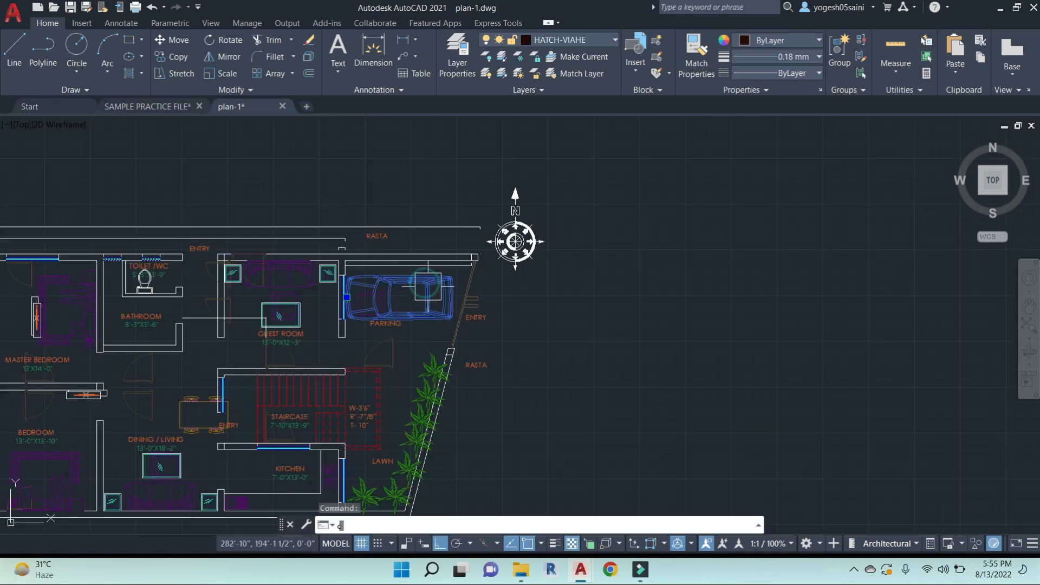
key(Return)
click(390, 298)
key(F8)
scroll(636, 390, down, 5)
middle_drag(747, 450, 641, 292)
scroll(846, 374, up, 5)
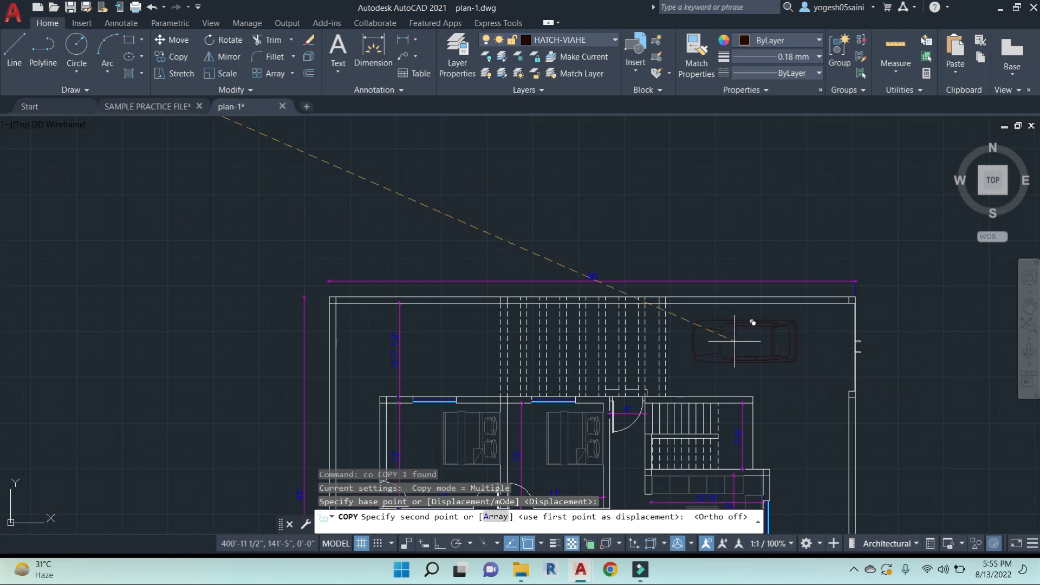
click(729, 333)
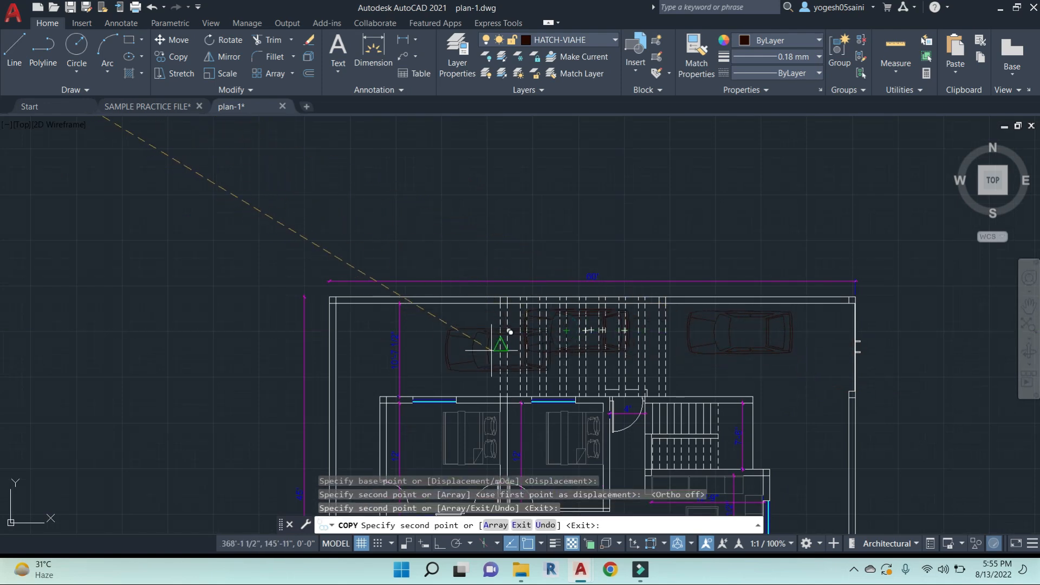
key(Escape)
key(Escape)
Copy a plant from the reference plan's lawn into the top-left corner inside the plot's boundary wall
middle_drag(710, 396, 721, 333)
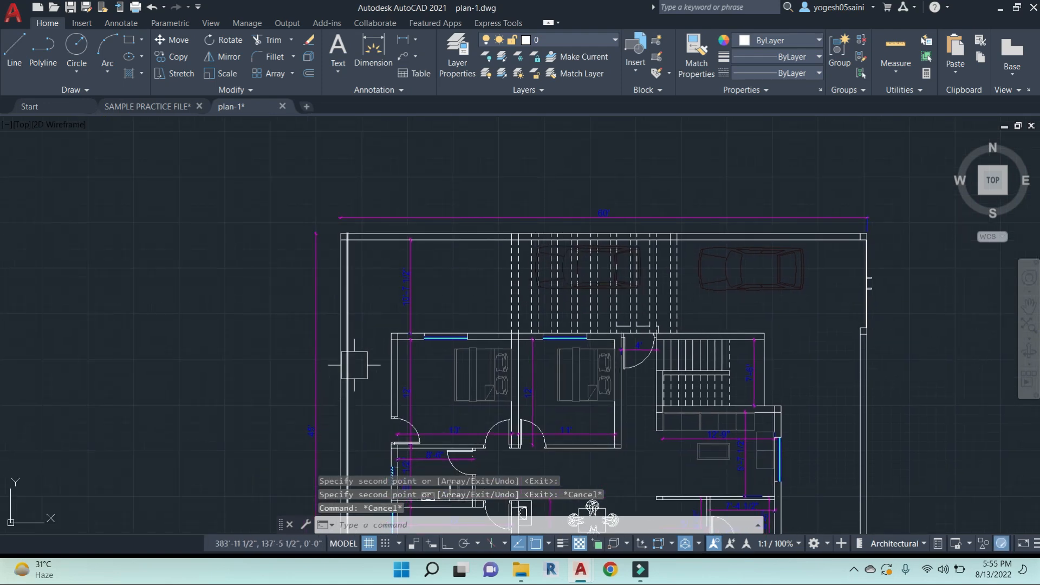
scroll(743, 428, down, 4)
scroll(387, 144, up, 6)
text(co)
key(Return)
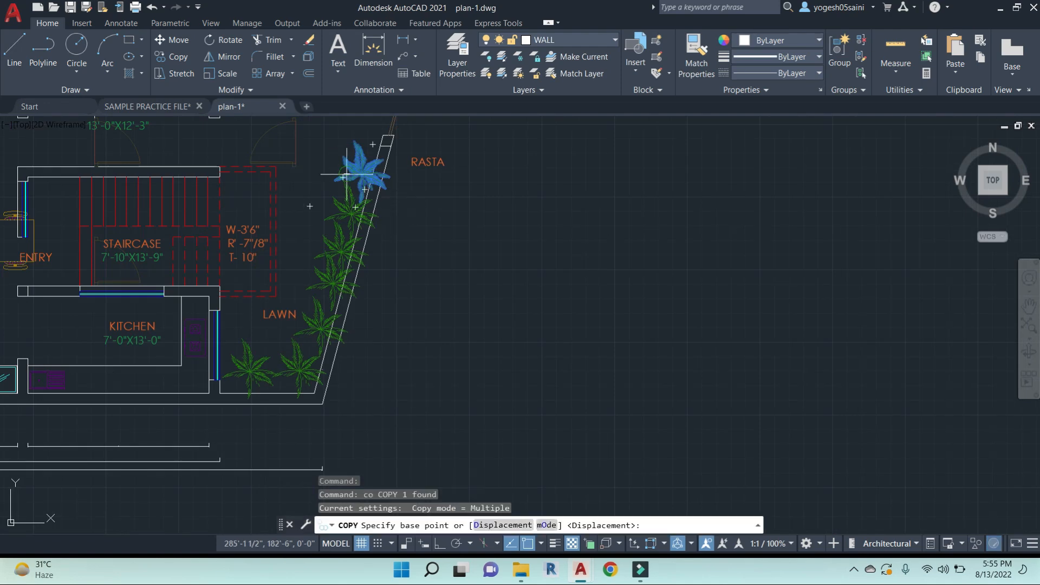
click(351, 169)
middle_drag(741, 397, 424, 244)
scroll(637, 390, down, 2)
middle_drag(886, 499, 359, 235)
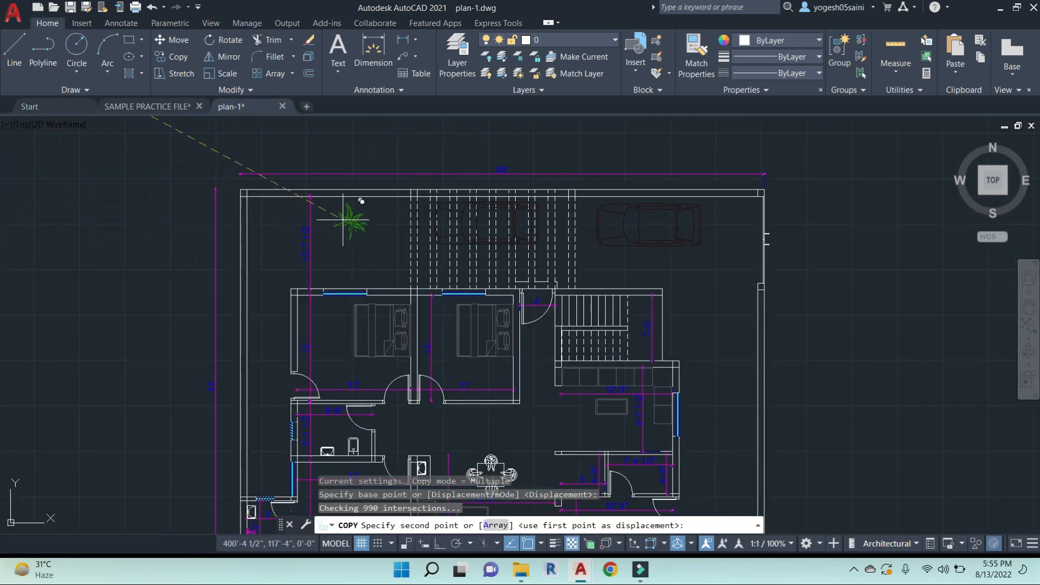
scroll(298, 209, up, 3)
click(193, 216)
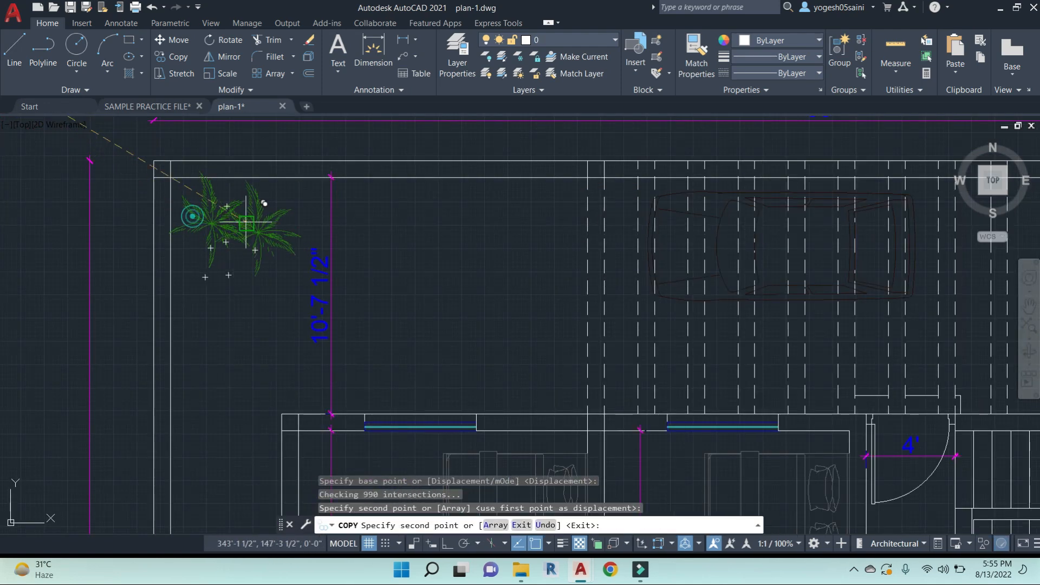
Place four more plant copies along the top boundary wall and three down the left boundary wall
click(278, 220)
click(350, 217)
click(440, 222)
click(519, 224)
click(180, 308)
click(192, 406)
Place a column of nine plant copies along the right boundary wall, from the bottom corner up to the gate
middle_drag(191, 408, 278, 292)
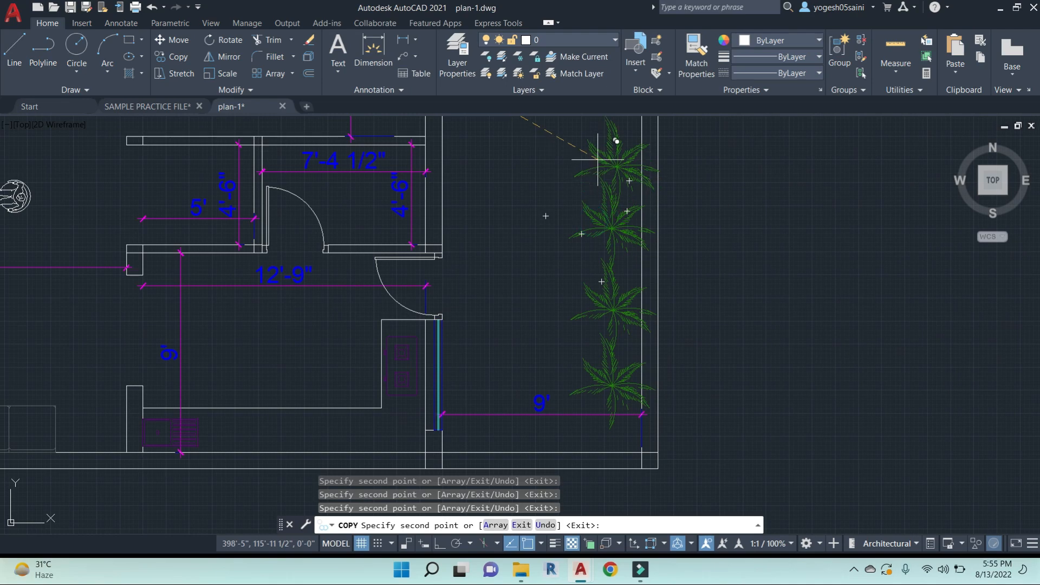
click(596, 152)
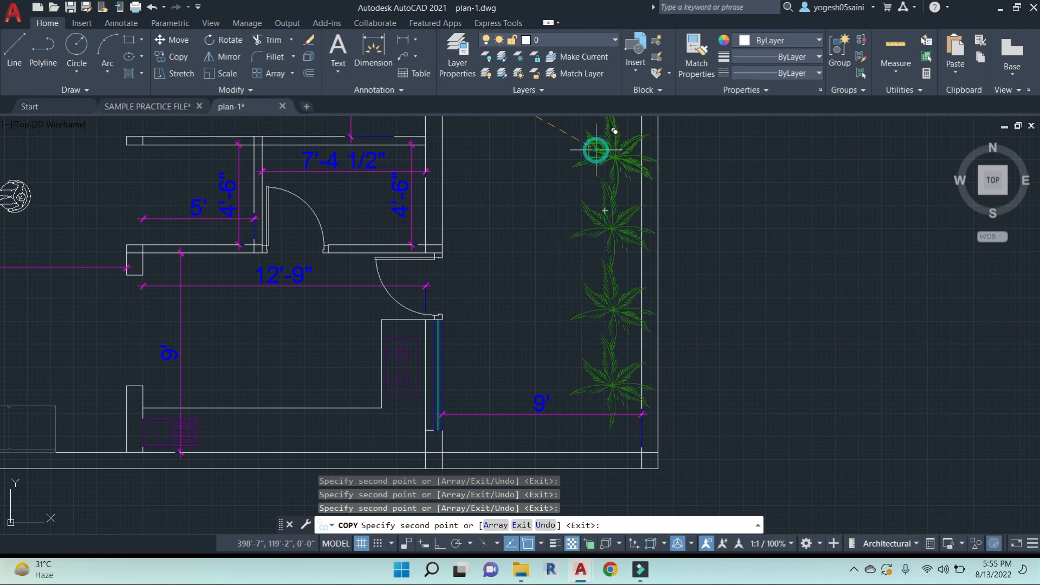
middle_drag(596, 144, 597, 380)
click(596, 307)
click(594, 223)
middle_drag(588, 169, 589, 327)
click(596, 296)
click(590, 222)
click(595, 163)
middle_drag(599, 163, 643, 278)
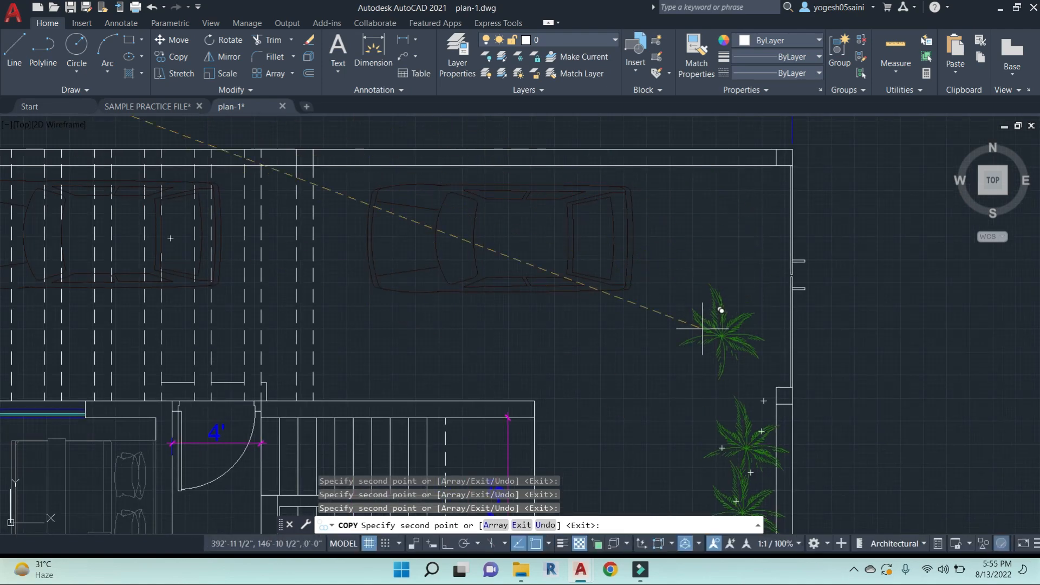
scroll(639, 225, down, 6)
scroll(541, 277, down, 2)
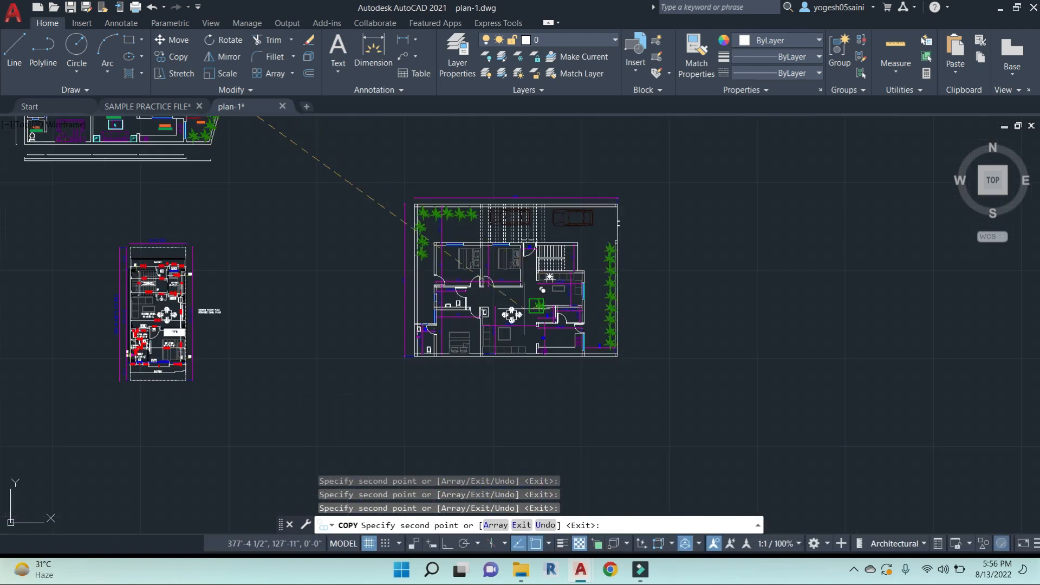
middle_drag(365, 352, 465, 341)
key(Escape)
Copy the glass side table from the reference plan's dining/living room into the sofa corner at the lower-left of the living room
scroll(253, 356, up, 6)
scroll(360, 304, down, 8)
middle_drag(369, 216, 438, 303)
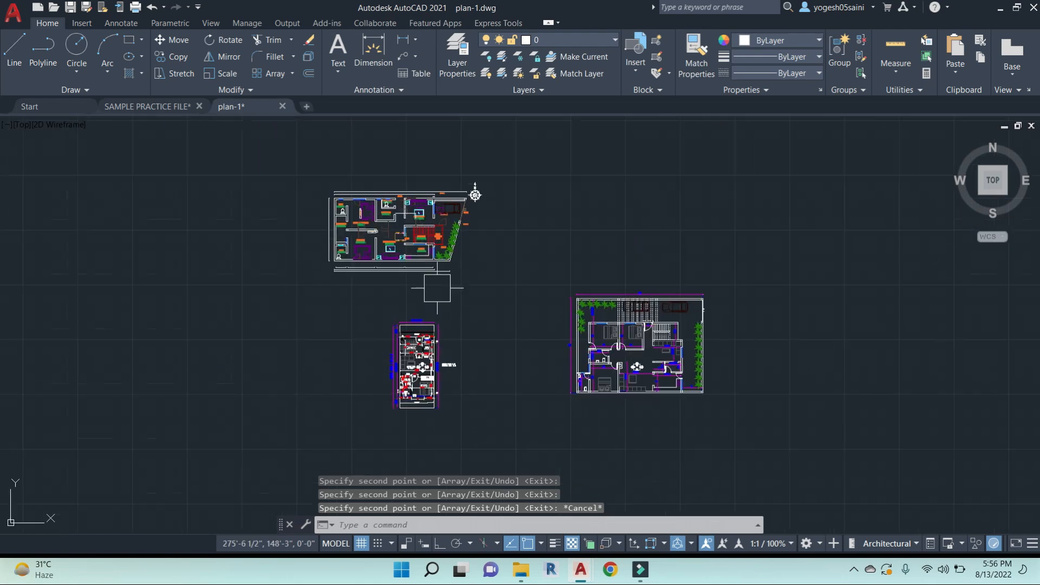
scroll(390, 197, up, 4)
scroll(395, 317, up, 4)
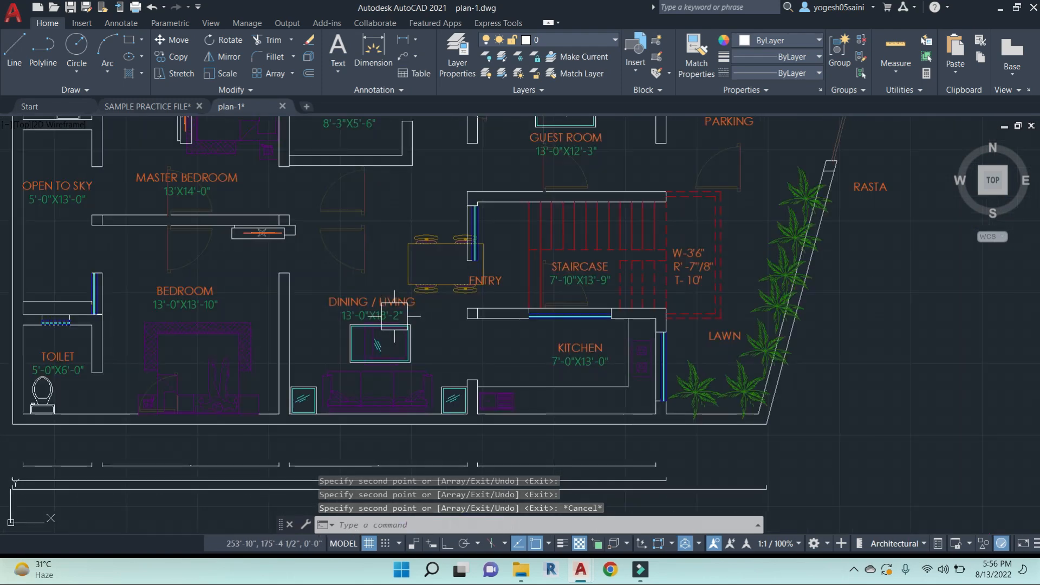
scroll(409, 324, down, 4)
scroll(389, 337, up, 8)
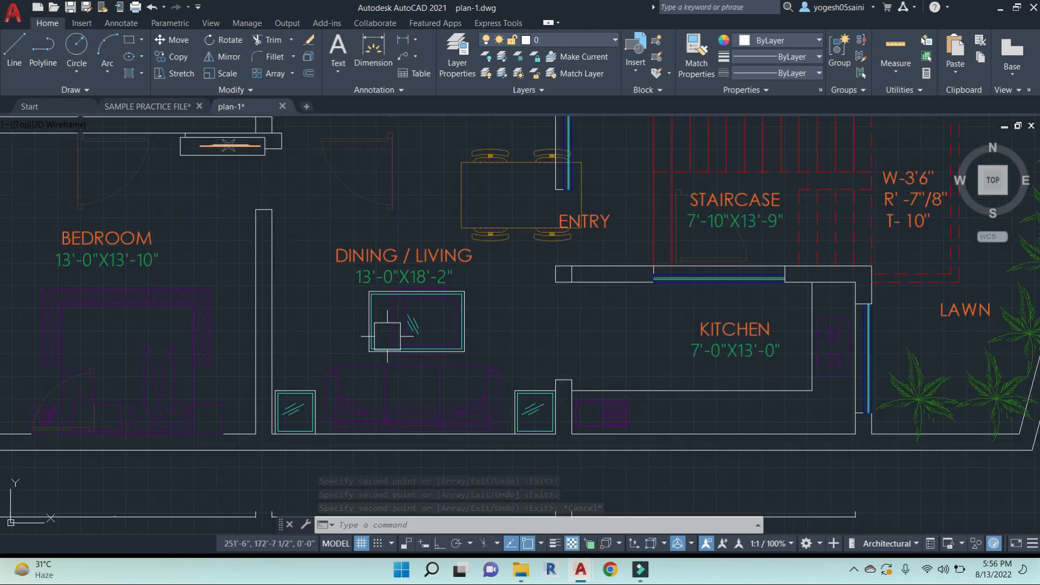
scroll(627, 466, up, 4)
click(626, 478)
click(502, 278)
text(co)
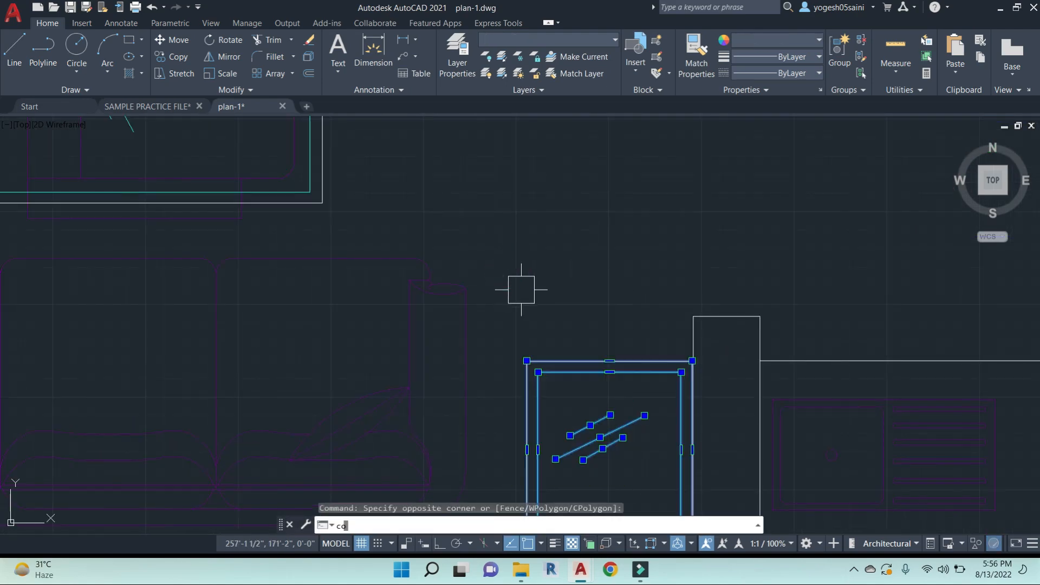
key(Return)
click(692, 361)
scroll(718, 350, down, 10)
middle_drag(742, 357, 277, 318)
scroll(592, 302, down, 6)
scroll(650, 379, up, 12)
scroll(668, 373, up, 6)
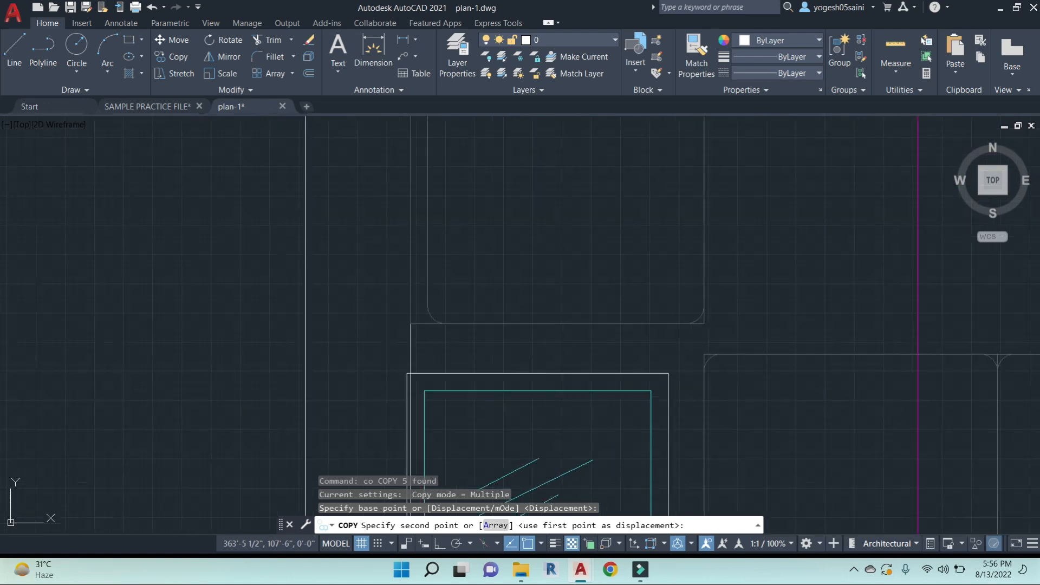
click(693, 354)
Place another copy of the glass side table in the L-shaped sofa's corner in the room below the staircase
scroll(685, 278, down, 8)
scroll(678, 274, down, 8)
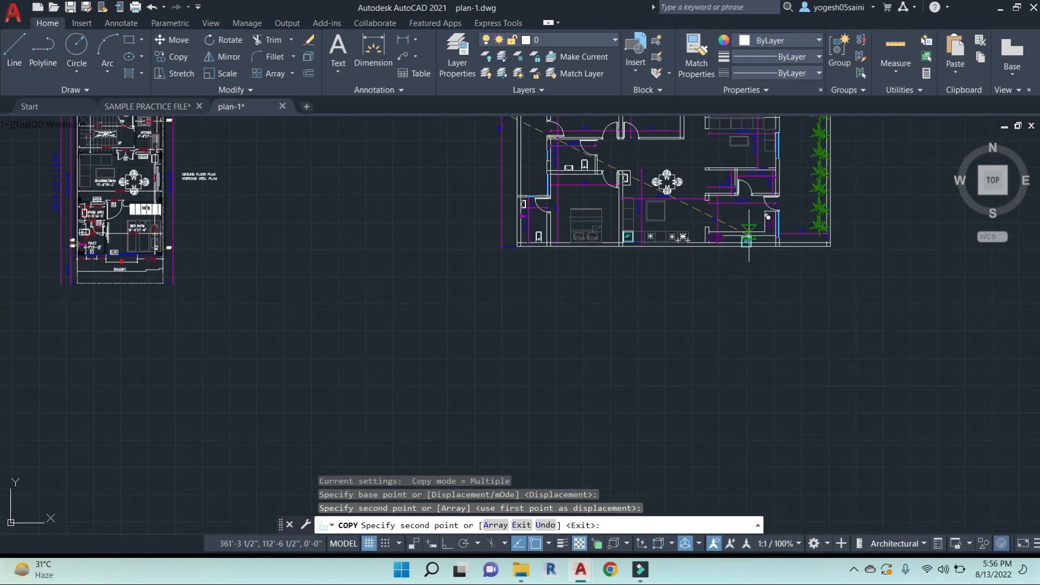
scroll(650, 285, up, 10)
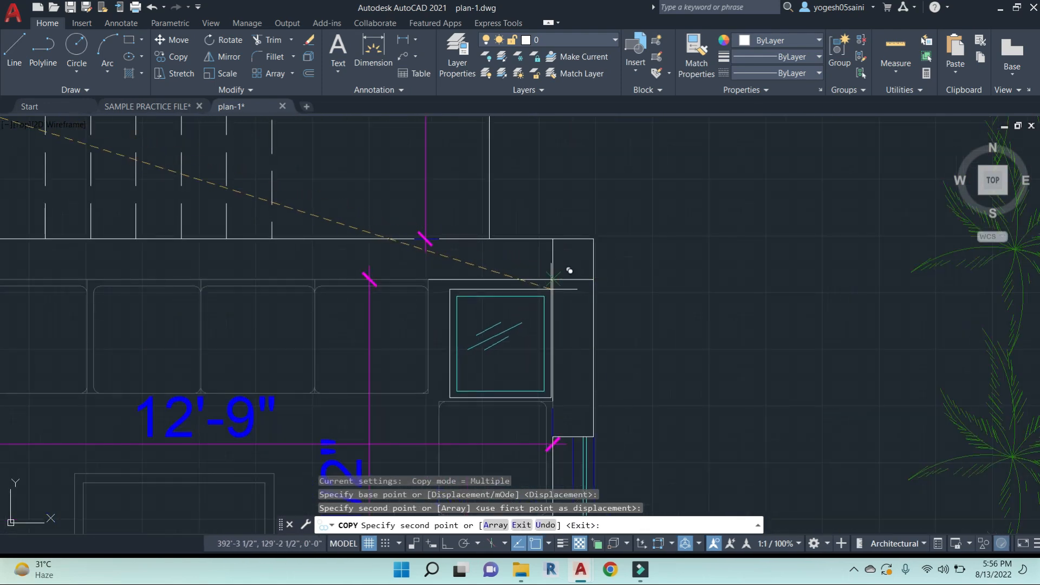
click(573, 272)
scroll(665, 310, down, 5)
scroll(683, 292, down, 3)
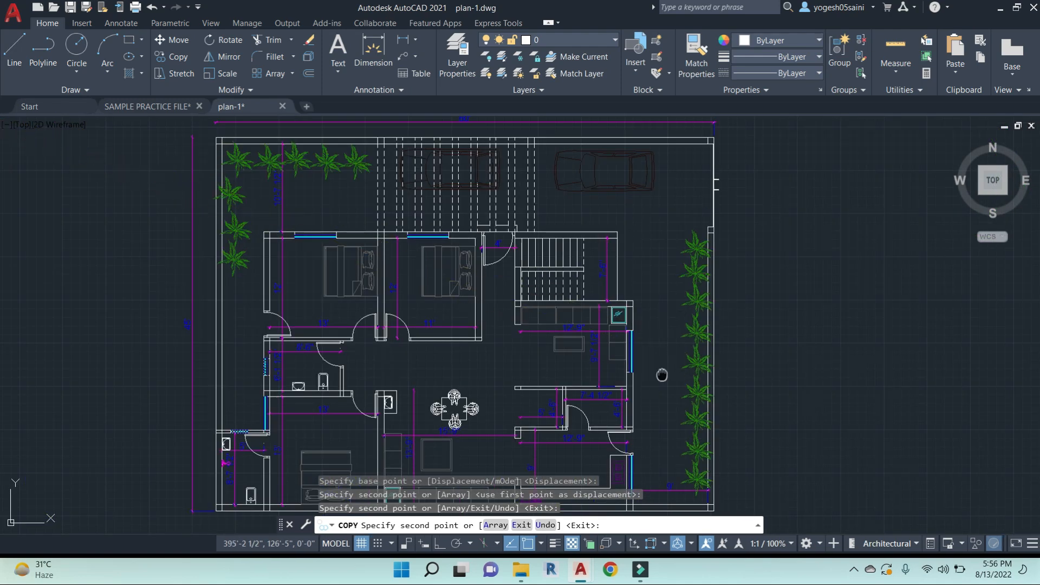
scroll(523, 262, up, 1)
middle_drag(497, 337, 525, 249)
key(Escape)
Copy the GUEST ROOM label with its size text from the reference plan's guest room into the plan's upper-left bedroom
scroll(564, 266, down, 3)
middle_drag(579, 285, 653, 336)
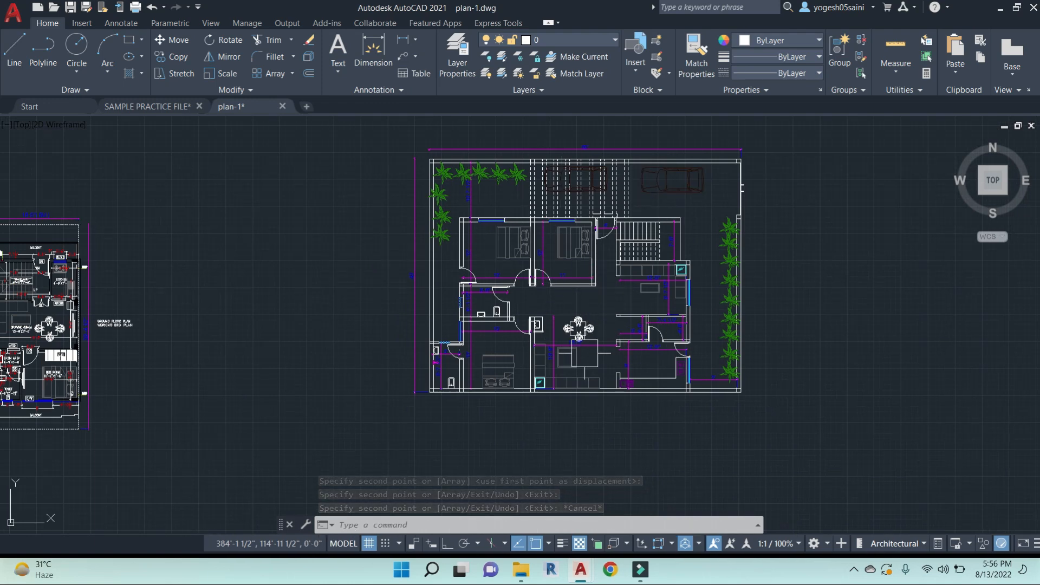
middle_drag(60, 325, 326, 323)
scroll(312, 259, up, 4)
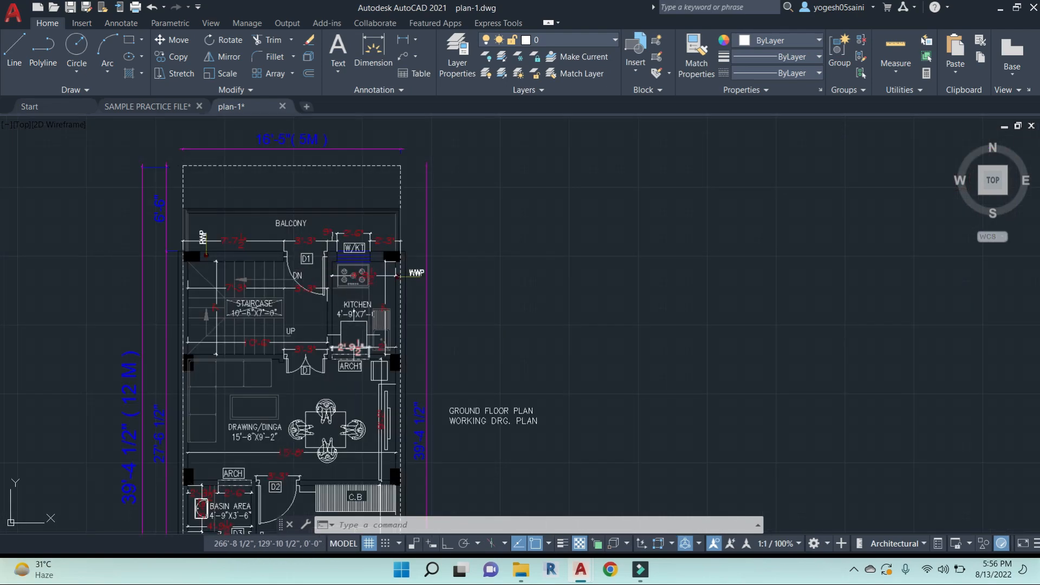
scroll(385, 364, down, 6)
scroll(431, 275, down, 2)
middle_drag(383, 198, 373, 249)
scroll(373, 249, up, 8)
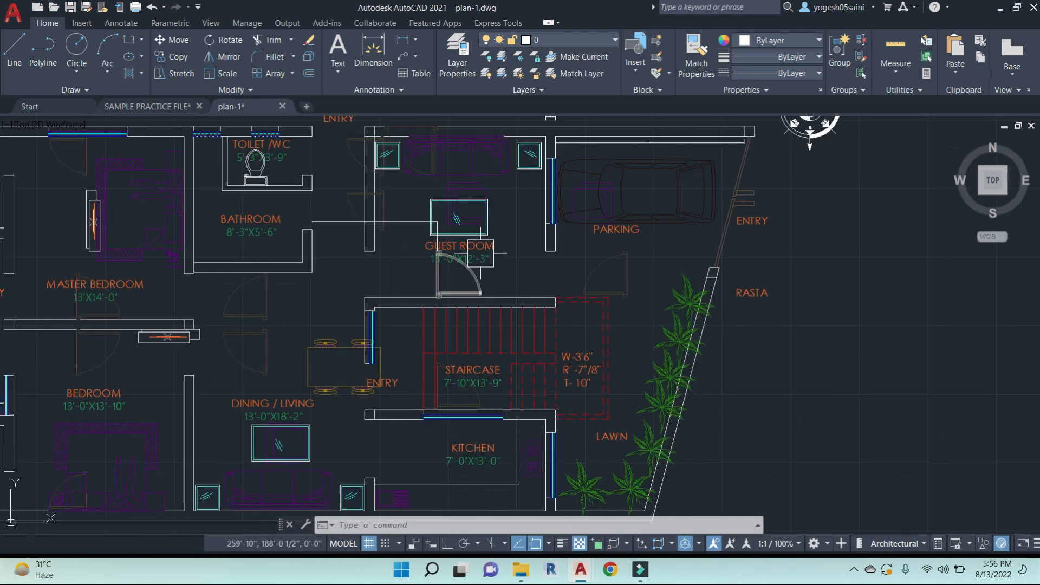
click(473, 259)
text(co)
key(Return)
click(504, 285)
scroll(873, 385, down, 6)
middle_drag(953, 449, 412, 362)
scroll(536, 428, up, 6)
middle_drag(541, 448, 571, 232)
middle_drag(581, 424, 610, 213)
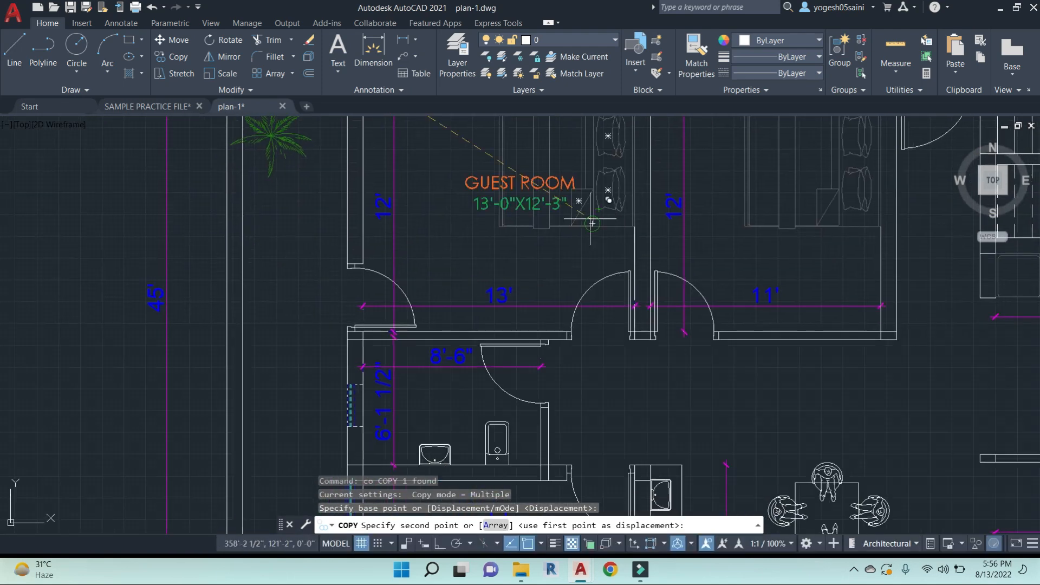
middle_drag(544, 275, 618, 374)
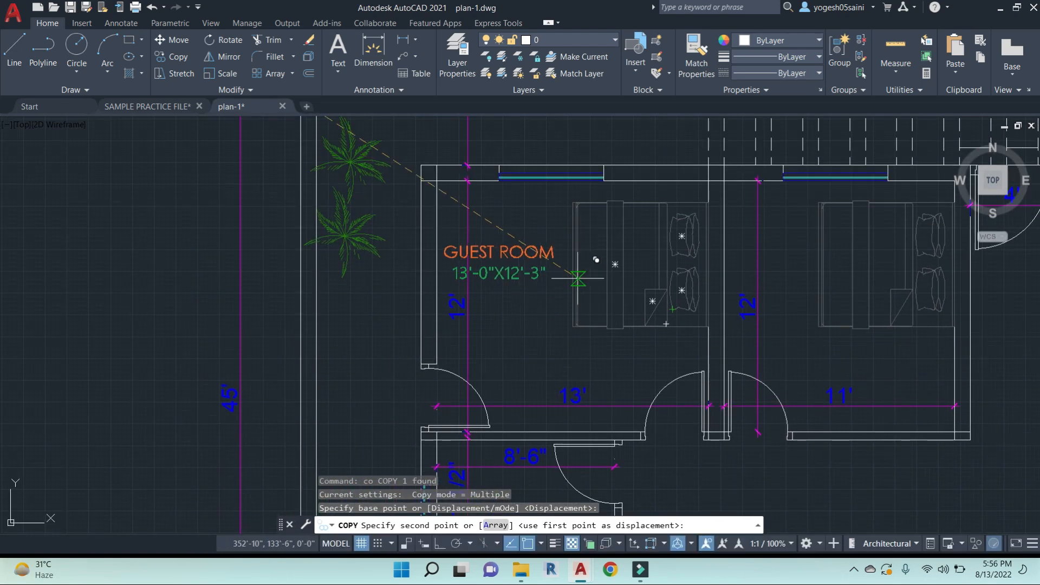
click(577, 278)
key(Escape)
Copy the placed GUEST ROOM label into the adjacent bedroom and into the sitting room below the staircase
click(525, 261)
text(co)
key(Return)
click(578, 278)
middle_drag(720, 292, 562, 283)
click(763, 363)
mouse_move(802, 372)
middle_down()
mouse_move(506, 332)
mouse_move(506, 323)
middle_up()
middle_drag(811, 414, 780, 292)
click(753, 348)
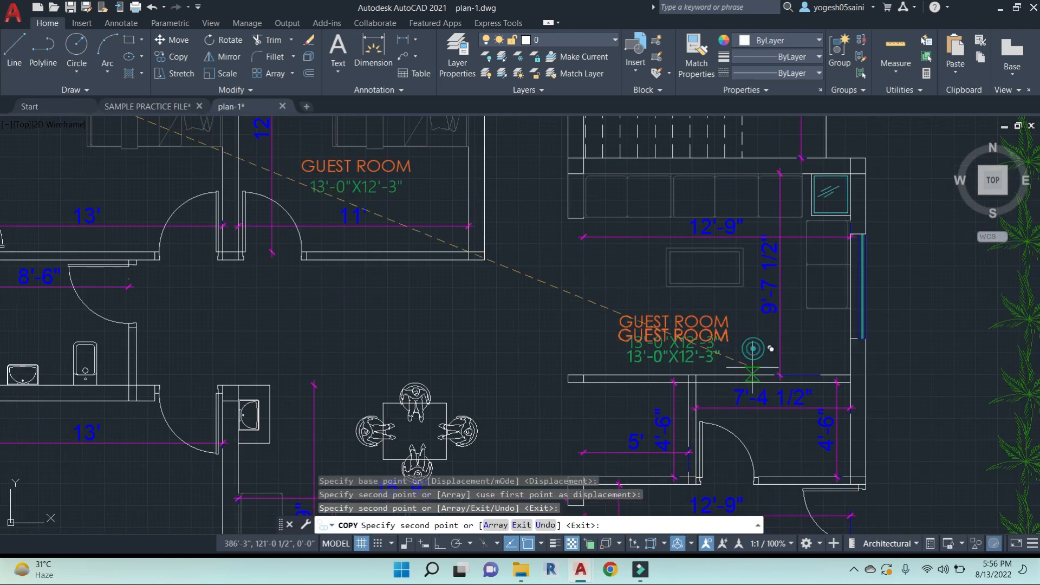
Place more GUEST ROOM label copies in the two small rooms below the sitting room, the kitchen and the living room
middle_drag(857, 442, 788, 275)
click(796, 258)
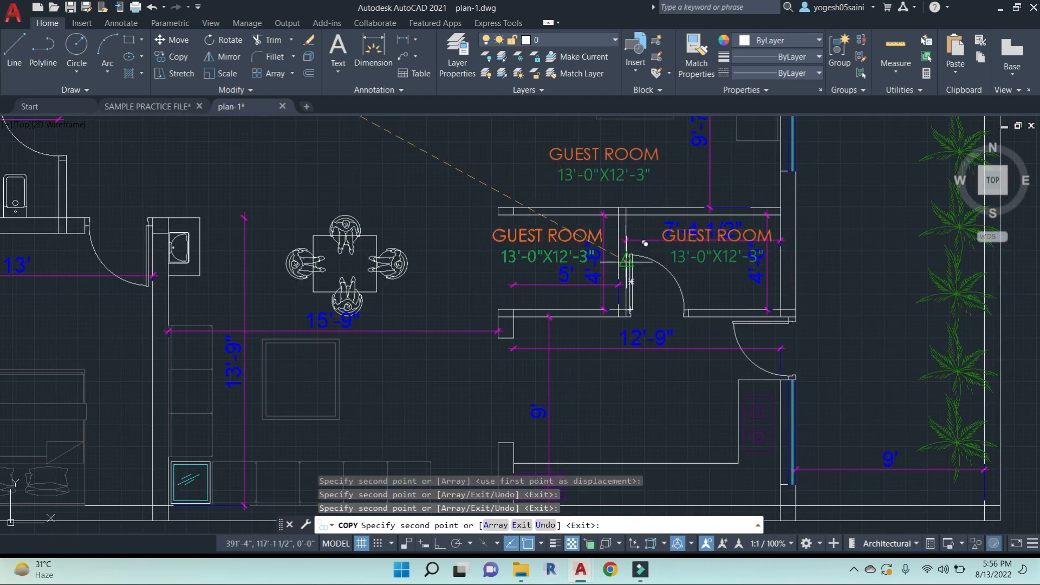
click(711, 414)
middle_drag(508, 443, 788, 351)
click(723, 324)
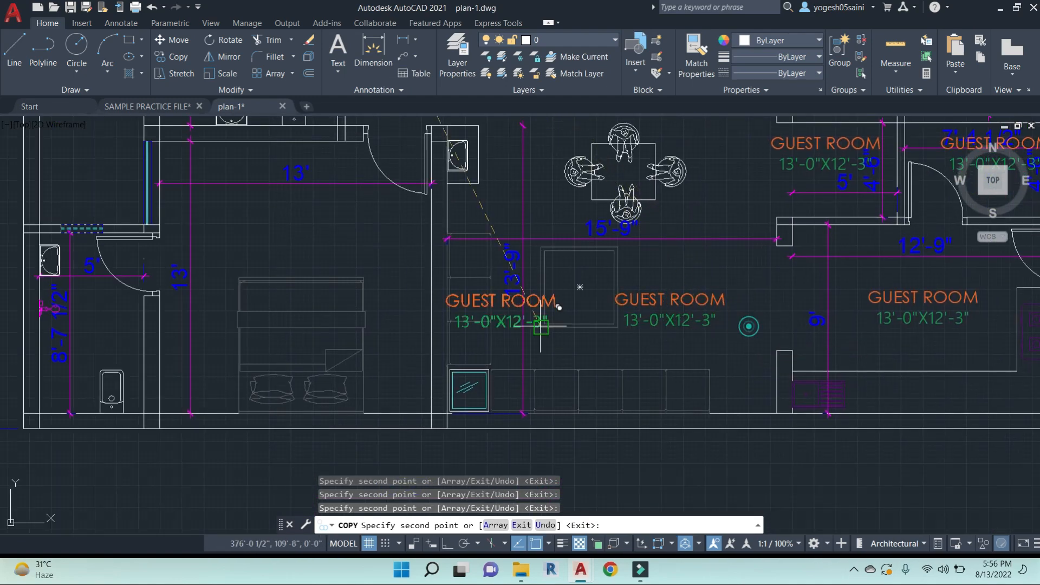
Place GUEST ROOM label copies in the lower-left bedroom, its attached toilet, the upper bathroom and the hall above the dining table
click(358, 251)
middle_drag(223, 353, 528, 435)
scroll(467, 427, up, 2)
click(475, 426)
scroll(656, 325, down, 4)
mouse_move(704, 312)
middle_down()
mouse_move(634, 353)
mouse_move(593, 431)
middle_up()
scroll(594, 330, up, 2)
click(532, 323)
middle_drag(923, 318, 691, 325)
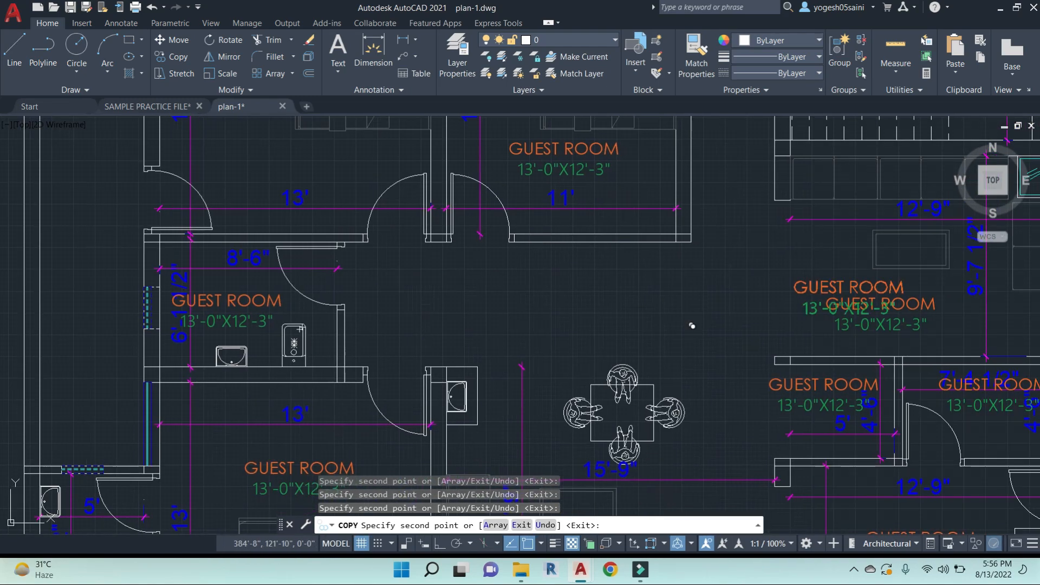
click(670, 327)
Place the last GUEST ROOM label copies under the parking beams, in the open strip beside the plants and on the staircase
scroll(724, 323, down, 4)
middle_drag(599, 267, 485, 335)
scroll(606, 215, up, 4)
click(580, 243)
middle_drag(852, 272, 588, 167)
click(823, 315)
scroll(786, 371, down, 2)
scroll(689, 335, up, 4)
click(622, 288)
key(Escape)
key(Escape)
key(Escape)
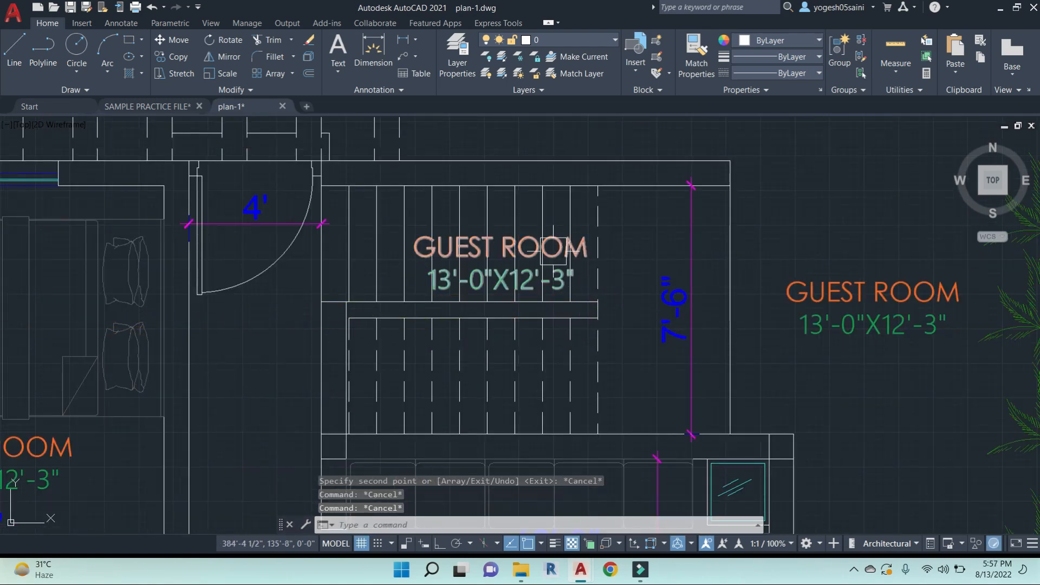
Measure the staircase area's inner width with a linear dimension, without placing the dimension
text(d)
key(Escape)
key(Escape)
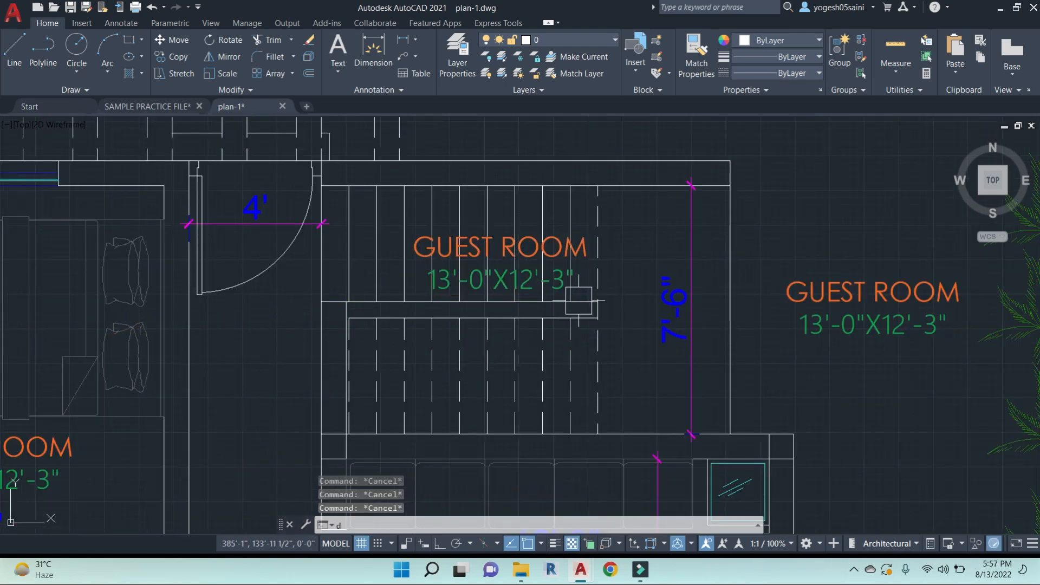
middle_drag(579, 267, 727, 359)
text(dli)
key(Return)
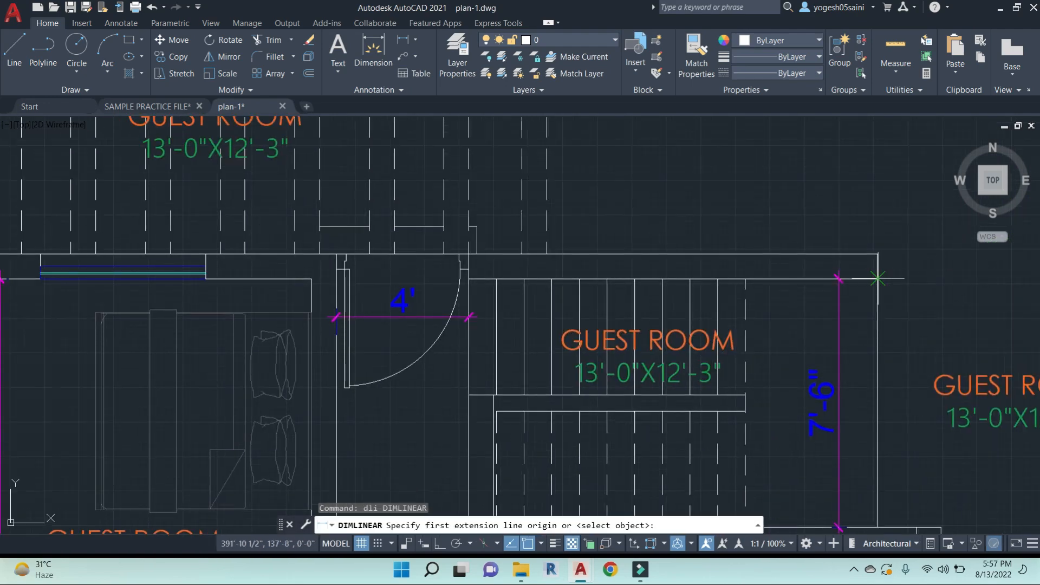
click(877, 279)
click(467, 280)
key(Escape)
key(Escape)
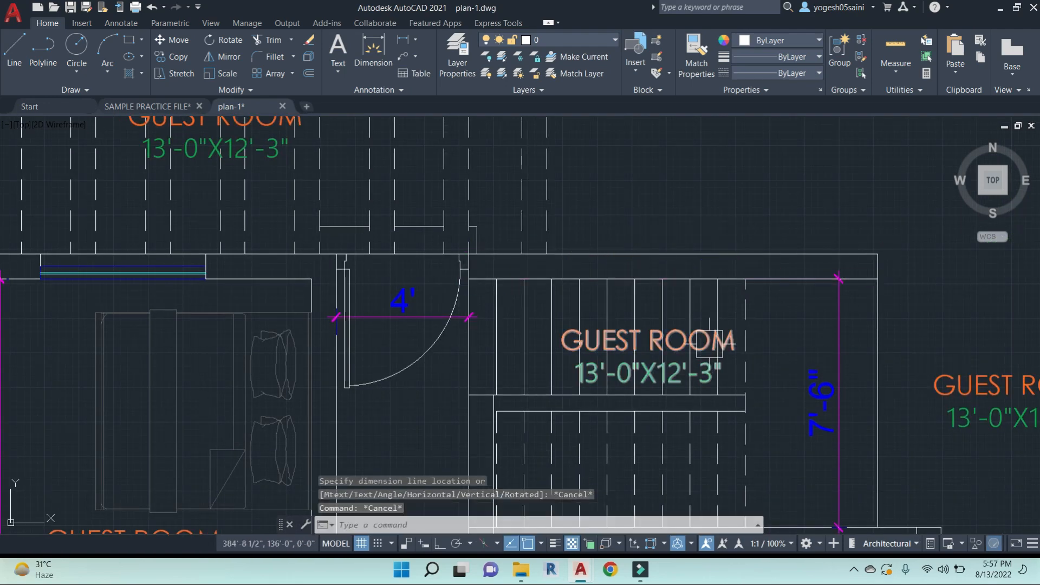
Replace the GUEST ROOM text of the label on the stairs with STAIRCASE, keeping the size text on its own line
scroll(690, 331, up, 4)
double_click(691, 330)
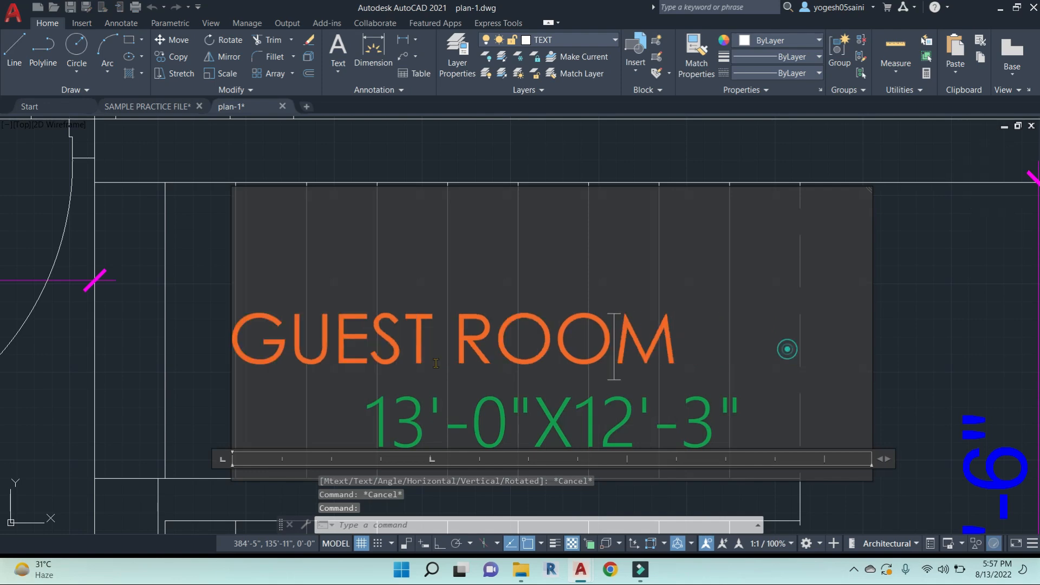
drag(787, 350, 250, 355)
text(st)
key(BackSpace)
key(BackSpace)
text(STAIRCAS)
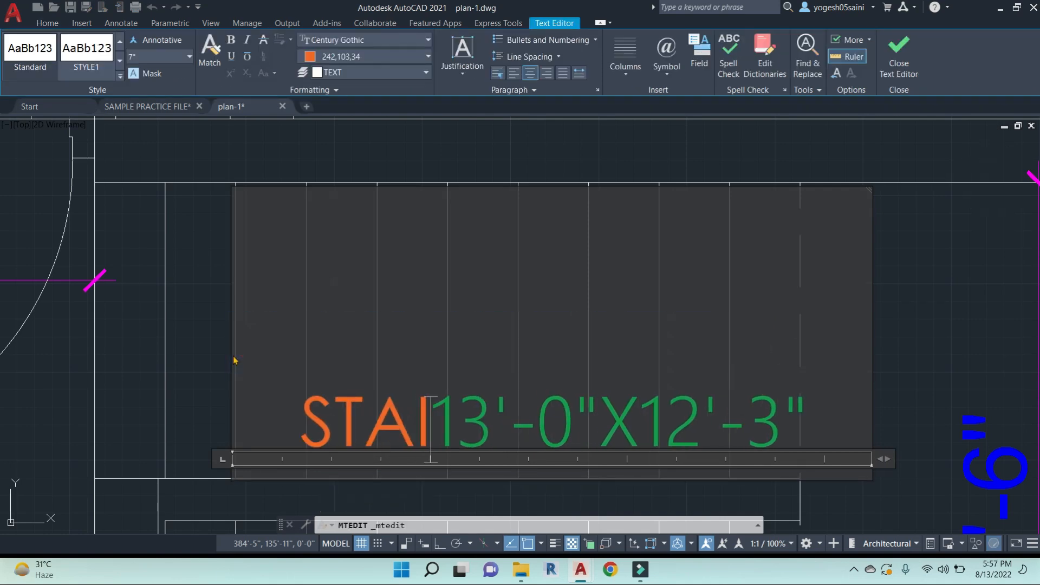
text(E)
key(Return)
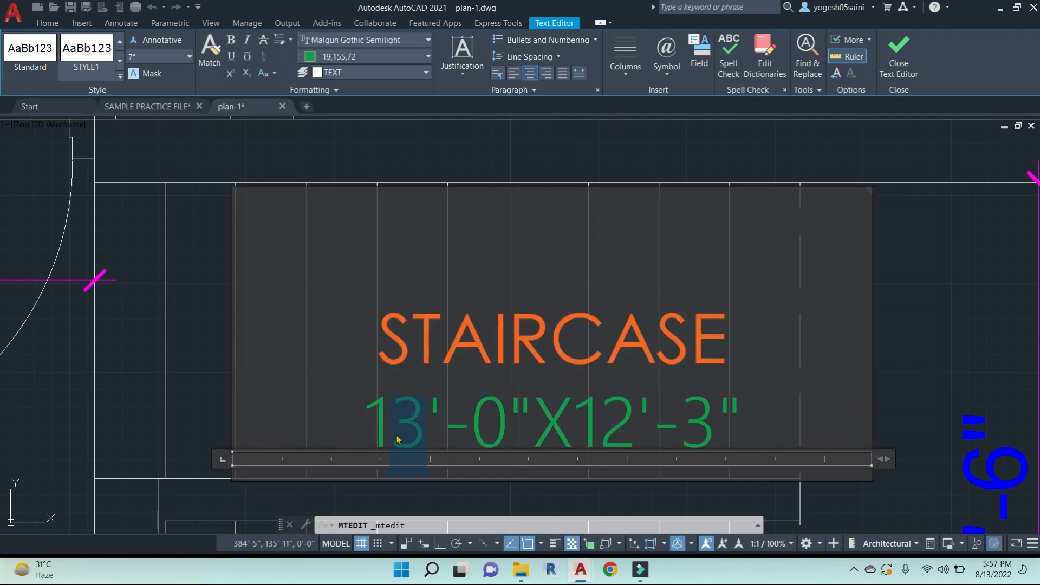
Set the size text of the STAIRCASE label to 12'-4"X7'-6"
text(4)
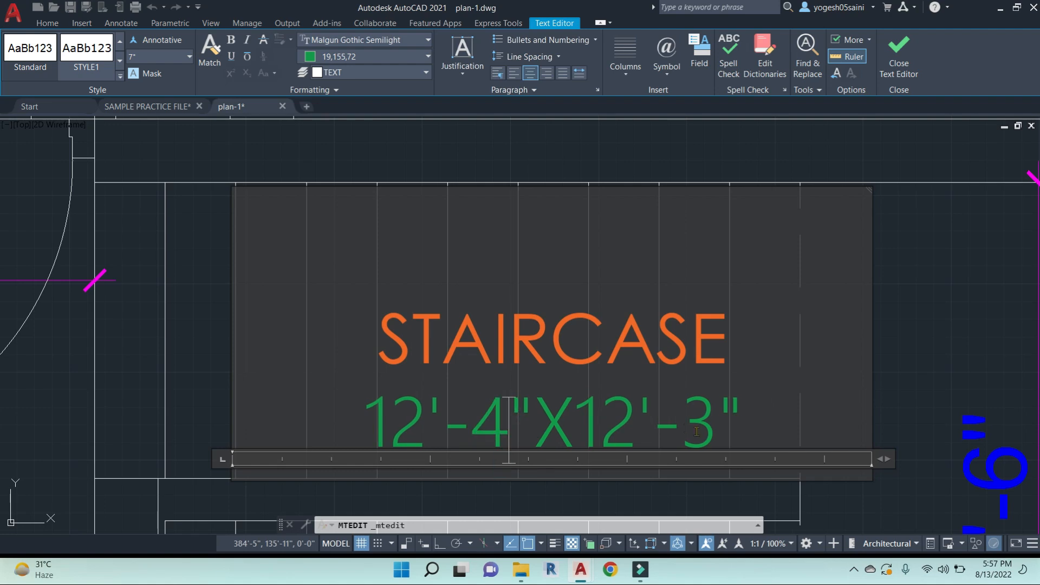
scroll(802, 379, down, 4)
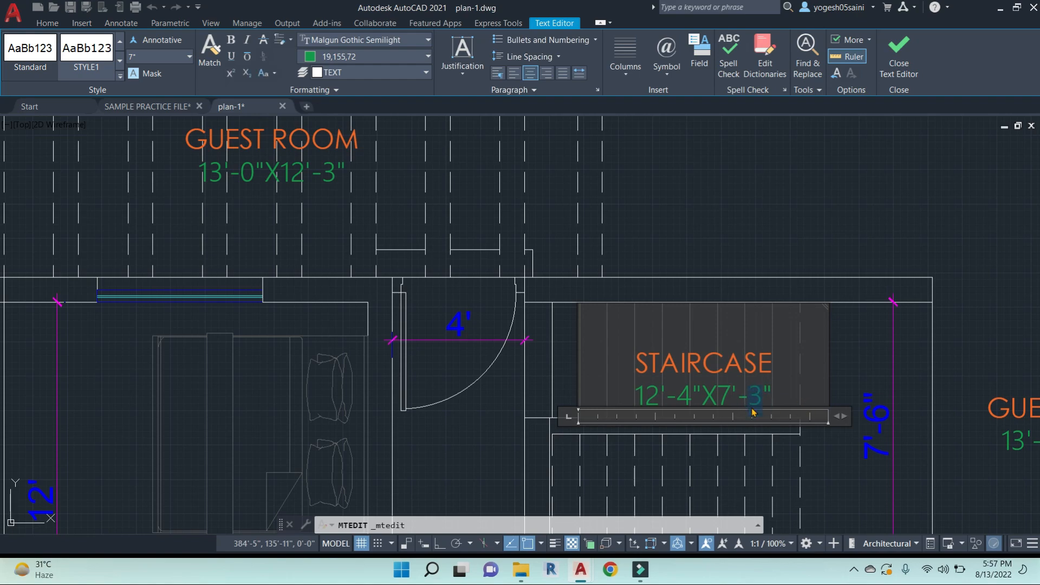
click(845, 365)
mouse_move(845, 364)
middle_down()
mouse_move(751, 306)
mouse_move(726, 271)
middle_up()
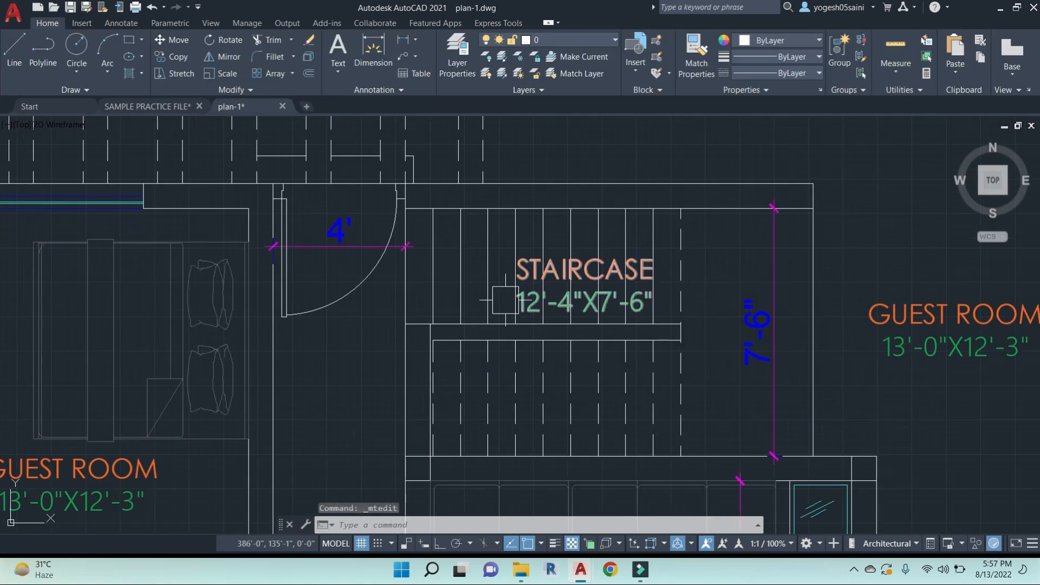
Change the label in the bedroom beside the entrance door to BEDROOM-2 with the size 11'-0"X12'-0"
scroll(754, 352, down, 5)
scroll(701, 288, up, 5)
scroll(702, 290, down, 5)
scroll(529, 353, up, 5)
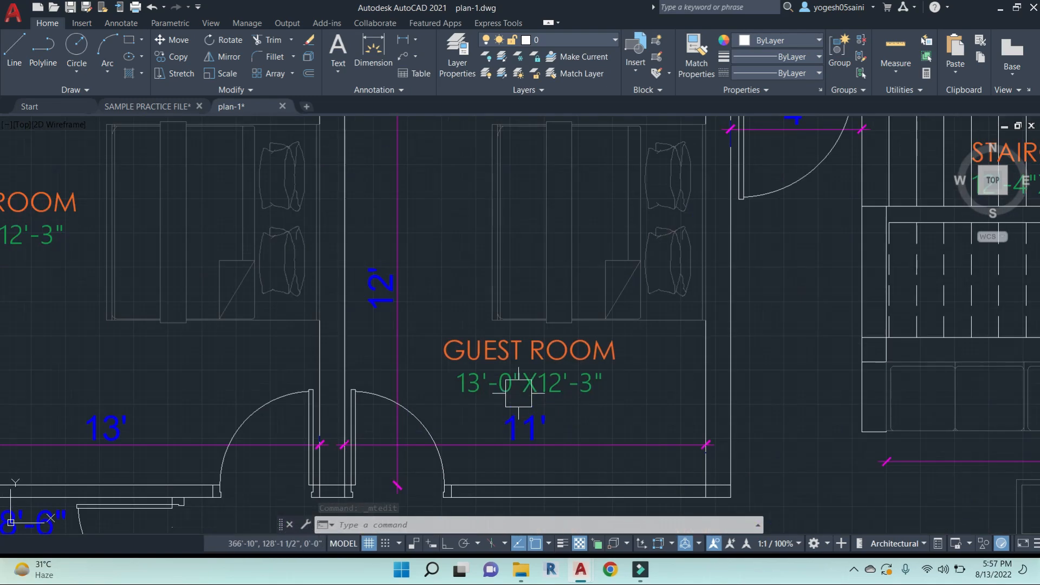
double_click(529, 353)
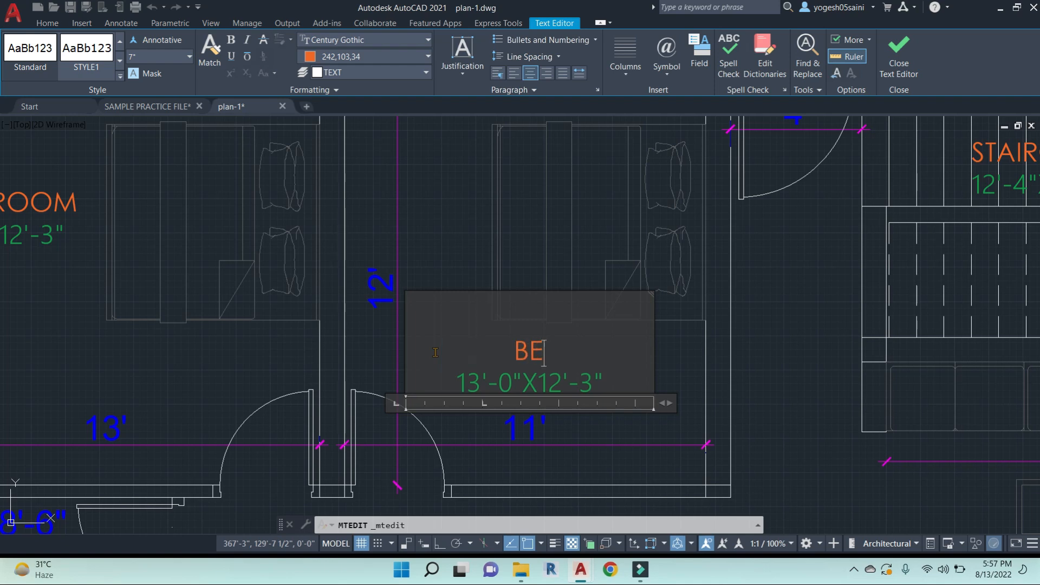
text(2)
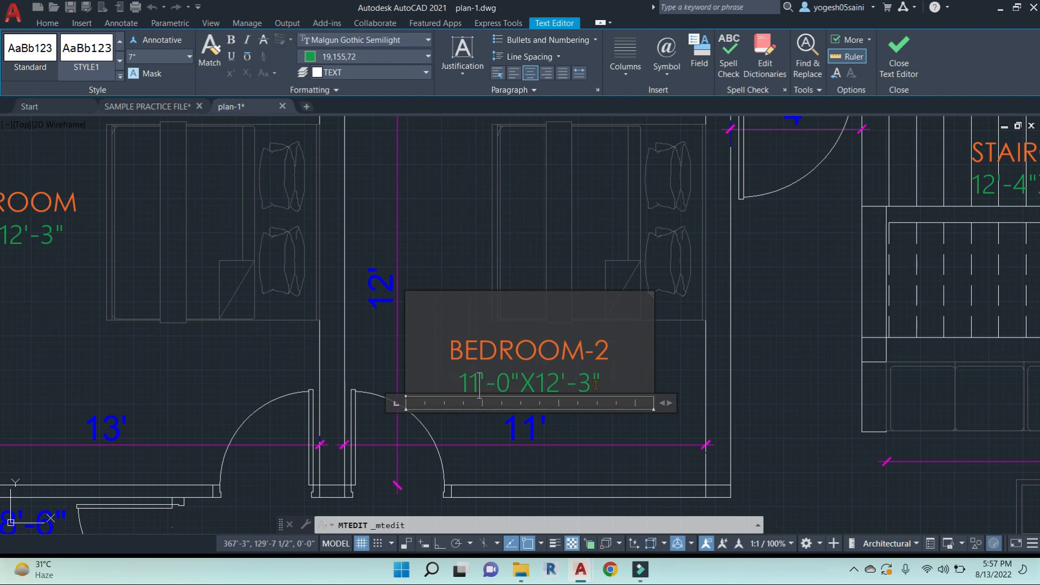
click(671, 368)
click(585, 360)
text(co)
key(Return)
scroll(602, 364, down, 4)
key(Escape)
Move the GUEST ROOM label in the upper-left bedroom to just below the bed, about level with the BEDROOM-2 label
click(361, 303)
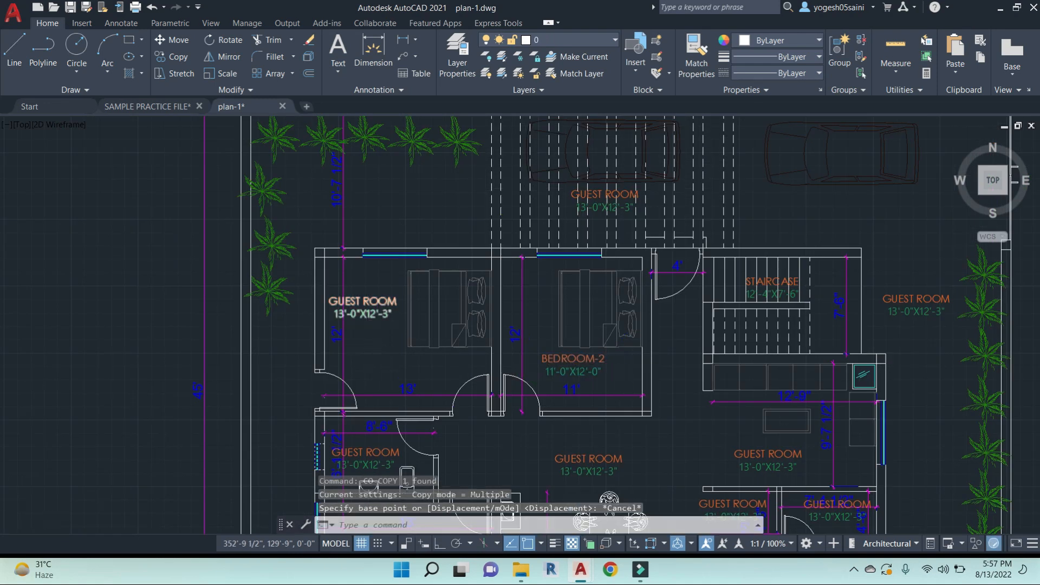
scroll(388, 322, up, 2)
text(m)
key(Return)
click(534, 299)
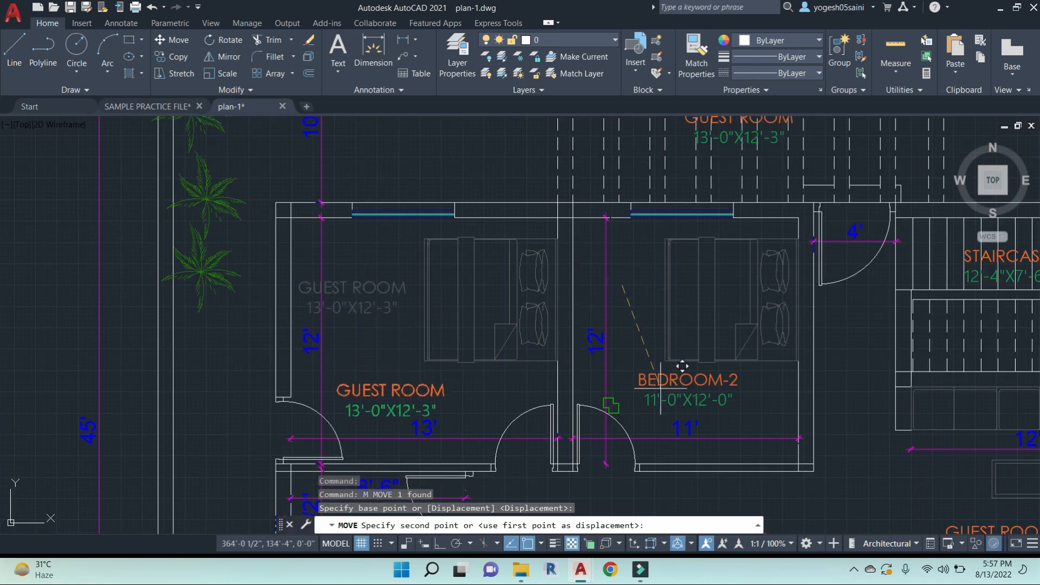
click(639, 379)
click(377, 404)
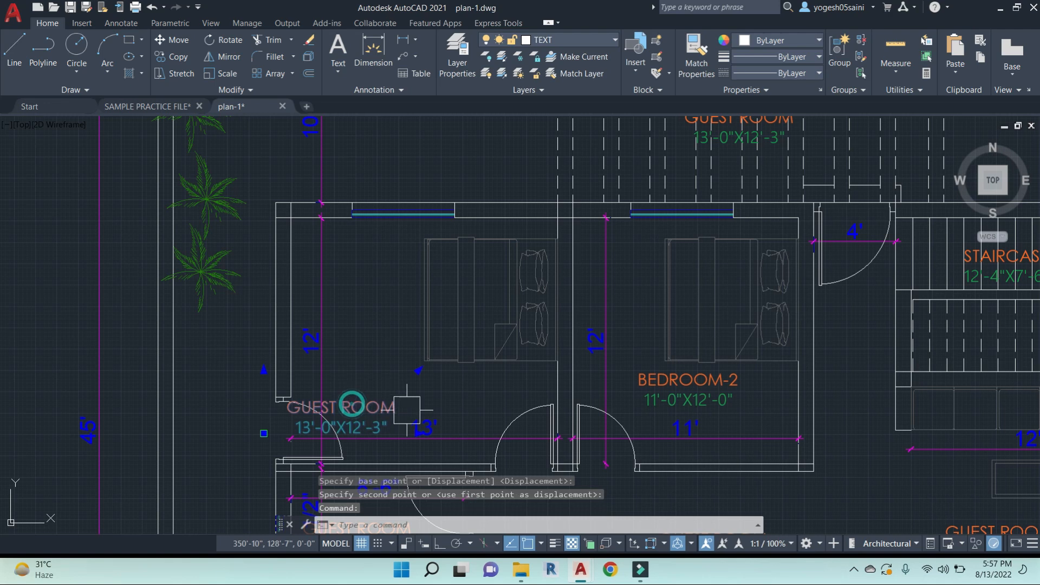
text(m)
key(Return)
click(464, 409)
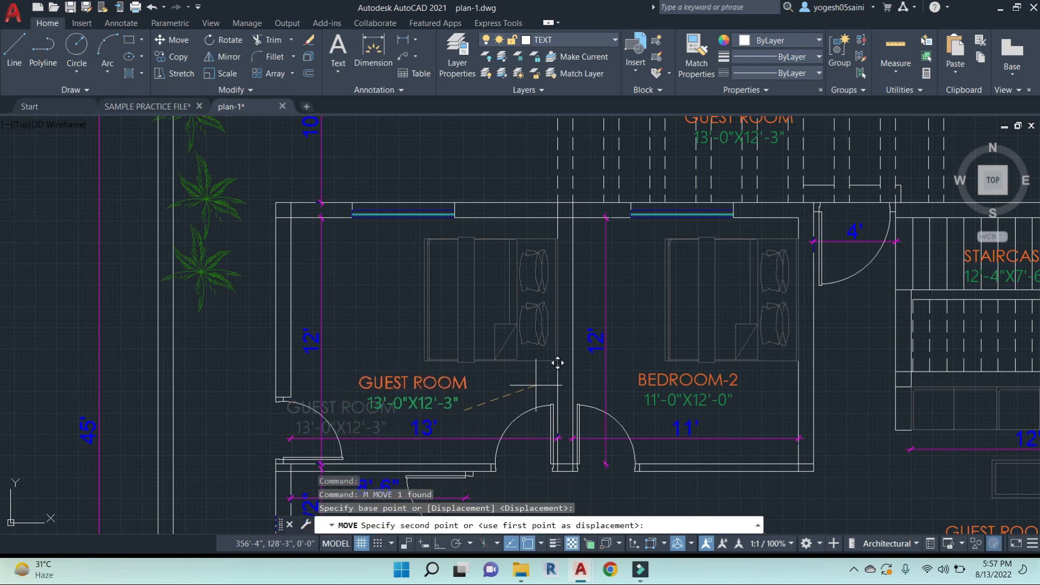
click(539, 384)
Change the upper-left bedroom's label to BEDROOM-1 with the size 13'-0"X12'-0"
double_click(463, 386)
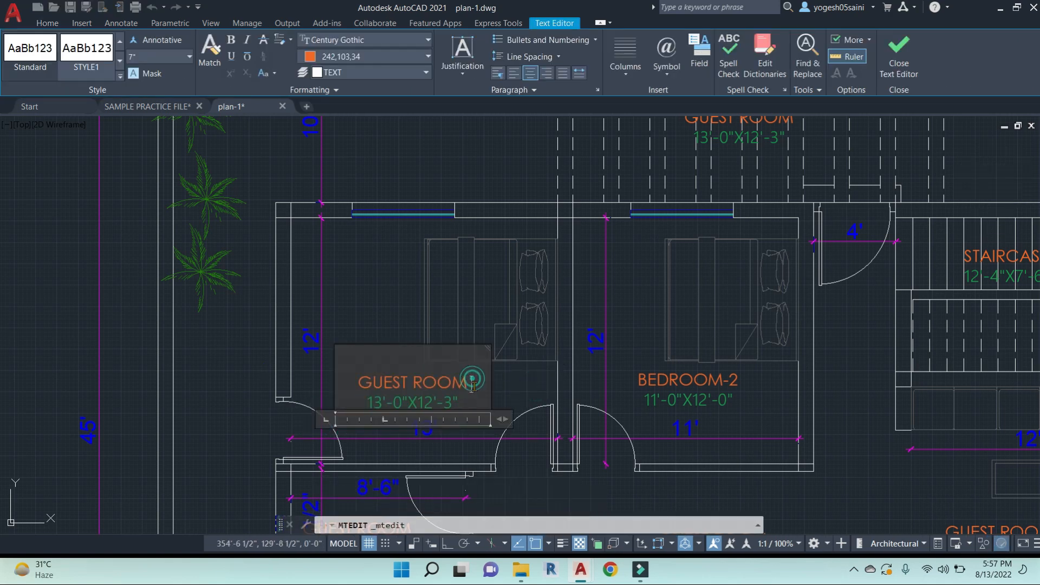
text(BEDROOM-1)
key(Return)
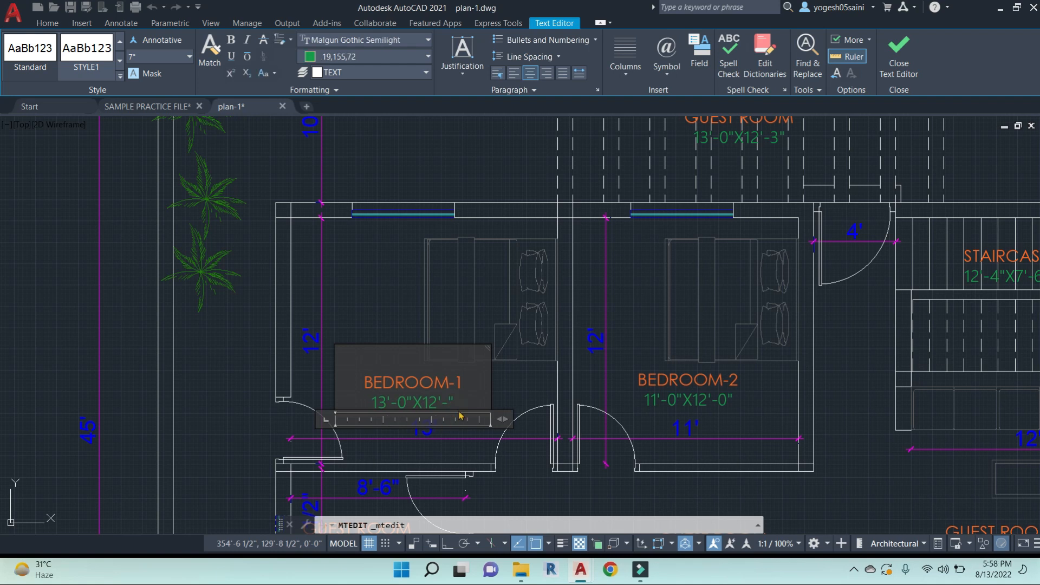
click(510, 387)
Change the label in the lower-left bedroom to MASTER BED with the size 13'-0"X13'-0"
scroll(509, 392, down, 5)
middle_drag(508, 398, 480, 302)
scroll(472, 379, up, 3)
middle_drag(472, 380, 507, 328)
scroll(466, 385, up, 2)
double_click(509, 373)
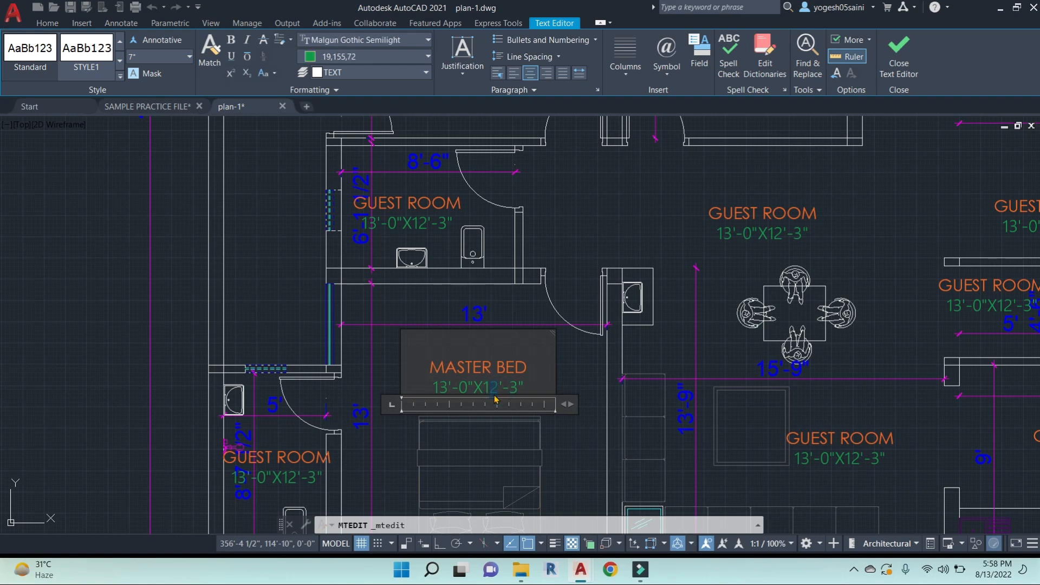
click(586, 442)
Change the label in the master bedroom's attached toilet to TOILET with the size 5'-0"X8'-7"
scroll(586, 441, down, 3)
scroll(514, 350, up, 5)
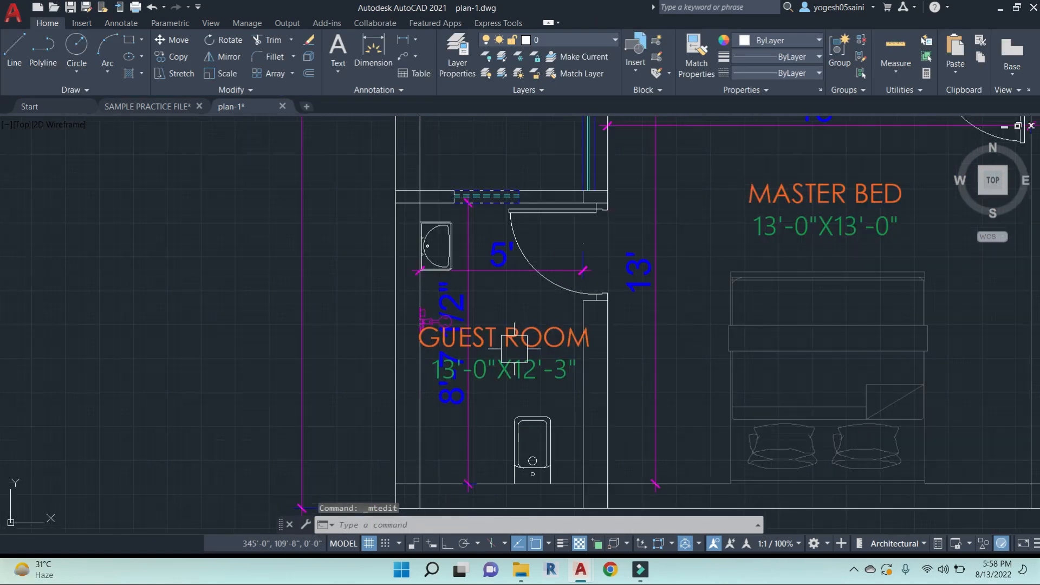
double_click(514, 347)
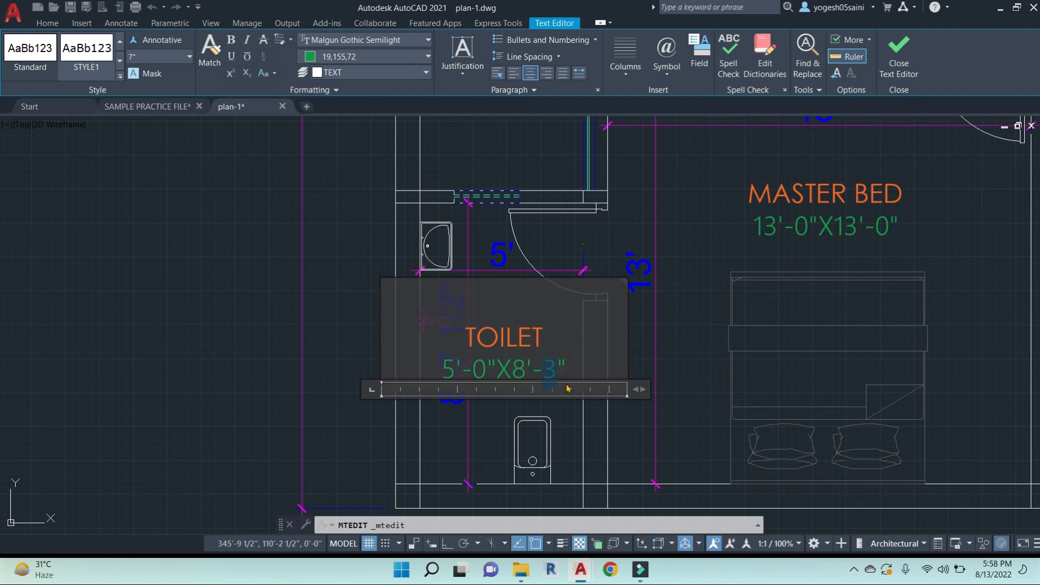
click(683, 389)
key(Escape)
key(Escape)
Erase the width and length dimensions of the toilet and the master bedroom
click(494, 253)
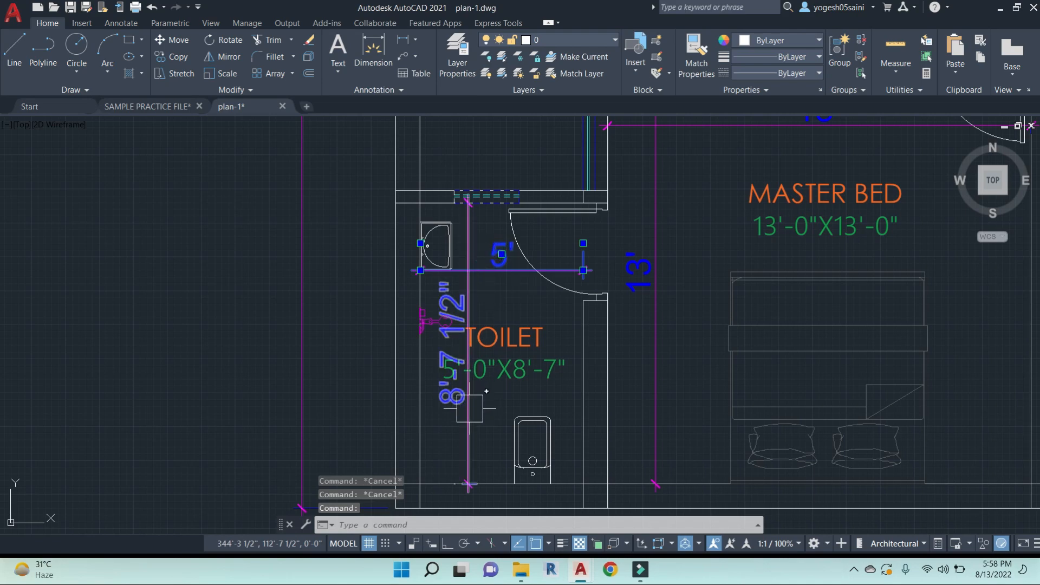
click(466, 425)
text(e)
key(space)
click(636, 278)
text(e)
key(space)
Erase the width and length dimensions inside BEDROOM-1
scroll(671, 279, down, 2)
middle_drag(672, 286, 631, 315)
scroll(722, 283, down, 2)
middle_drag(724, 283, 485, 283)
middle_drag(555, 253, 593, 353)
middle_drag(524, 181, 536, 259)
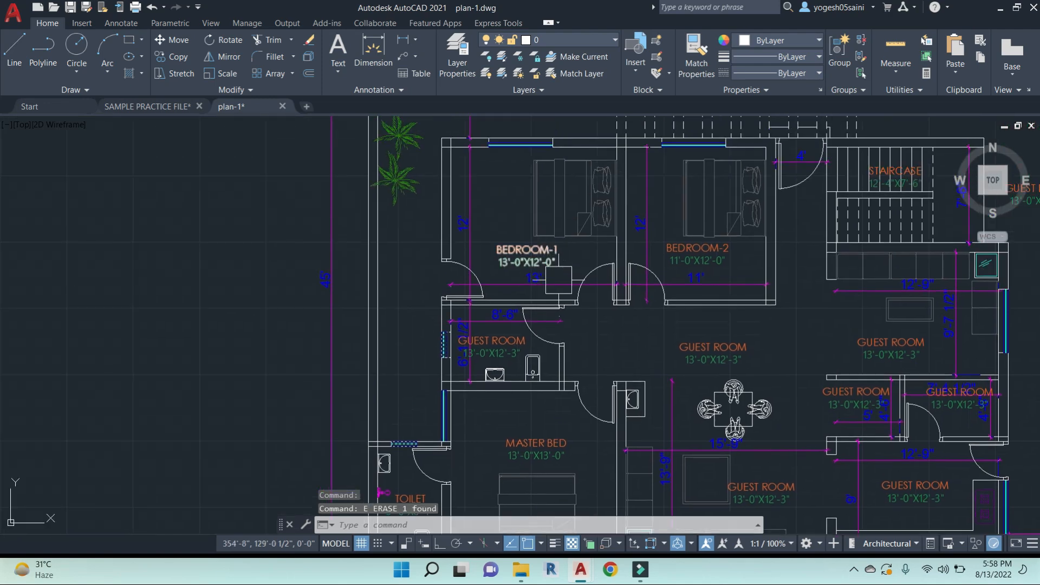
click(560, 284)
text(e)
key(space)
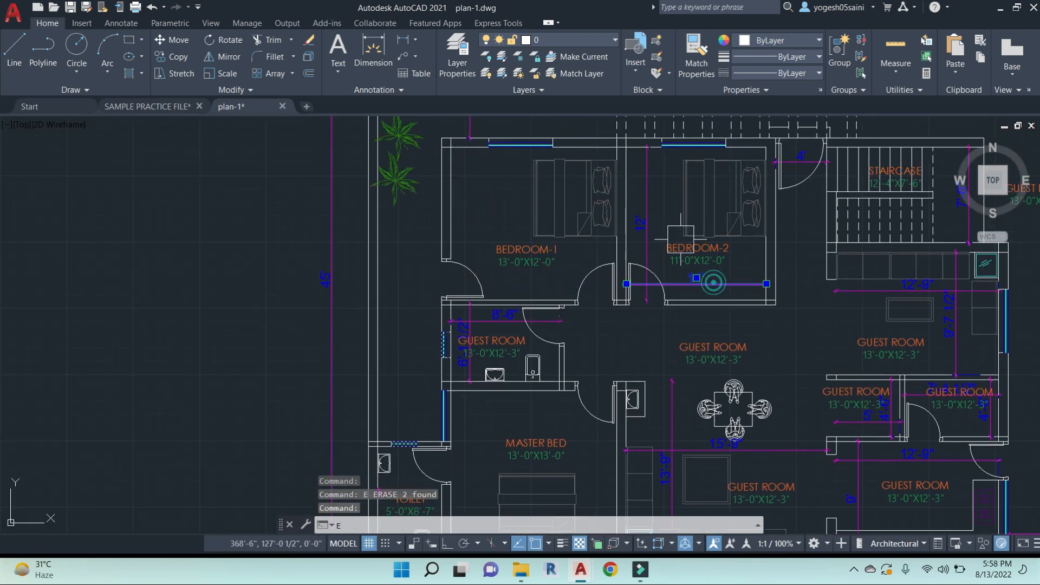
Erase the width and length dimensions inside BEDROOM-2 and the vertical dimension beside the staircase
click(655, 197)
text(e)
key(space)
middle_drag(723, 302, 479, 309)
click(717, 205)
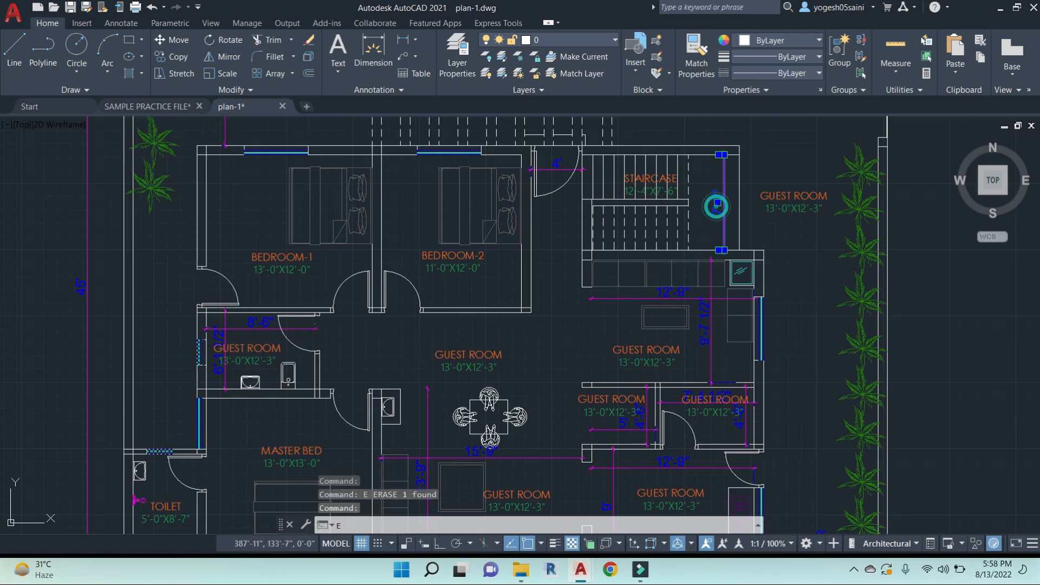
text(e)
key(space)
Change the label between BEDROOM-1 and the master bedroom to TOILET with the size 8'-6"X6'-1.5" and erase that room's dimensions
scroll(639, 246, down, 5)
middle_drag(572, 344, 582, 335)
scroll(537, 260, up, 8)
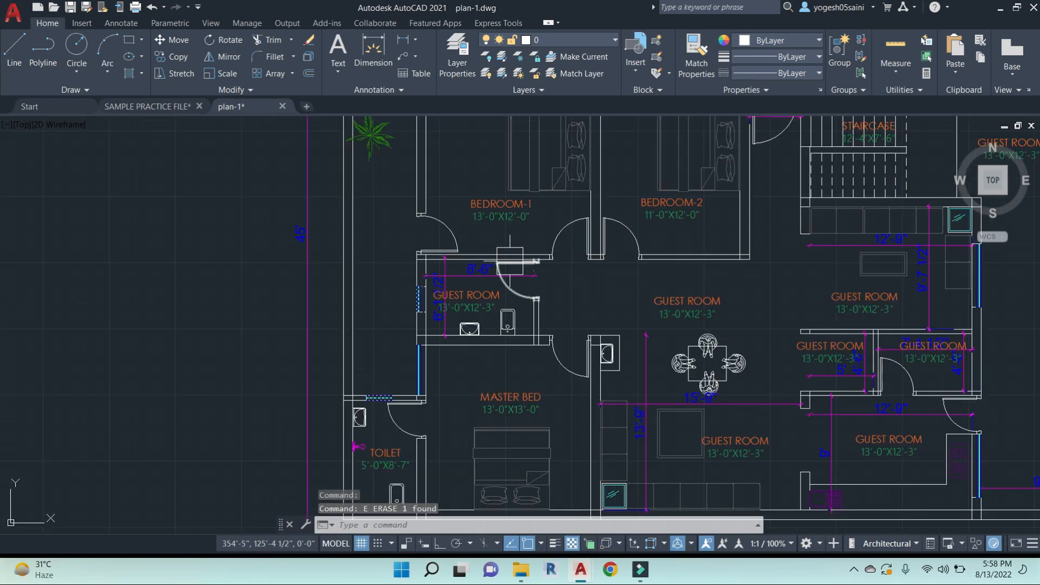
double_click(499, 273)
drag(571, 287, 412, 296)
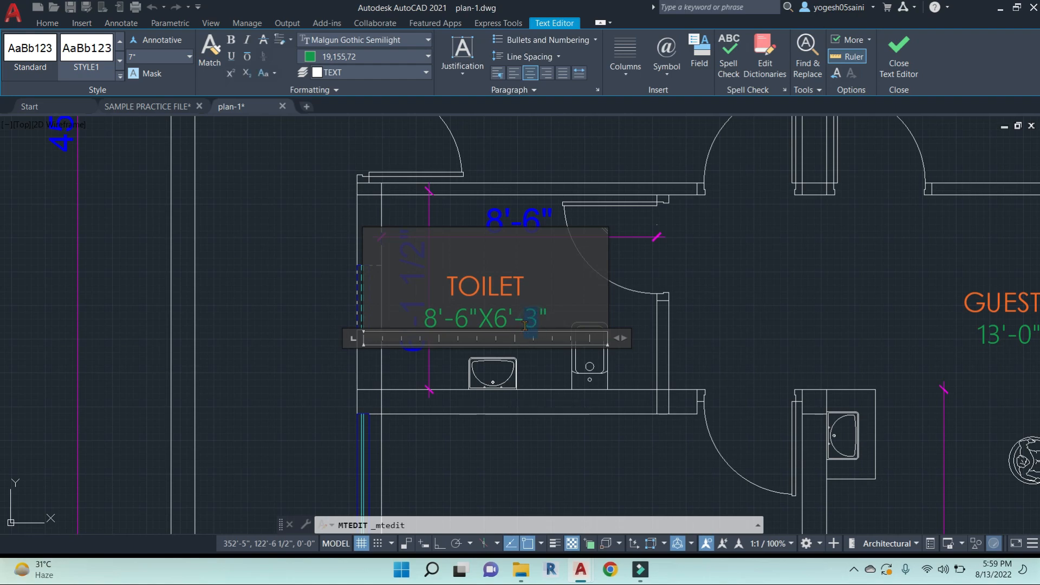
text(1.5)
click(547, 380)
key(Delete)
Change the label in the lower-right room with the L-shaped counter to KITCHEN with the size 12'-9"X9'-0"
scroll(466, 279, down, 5)
scroll(671, 363, up, 3)
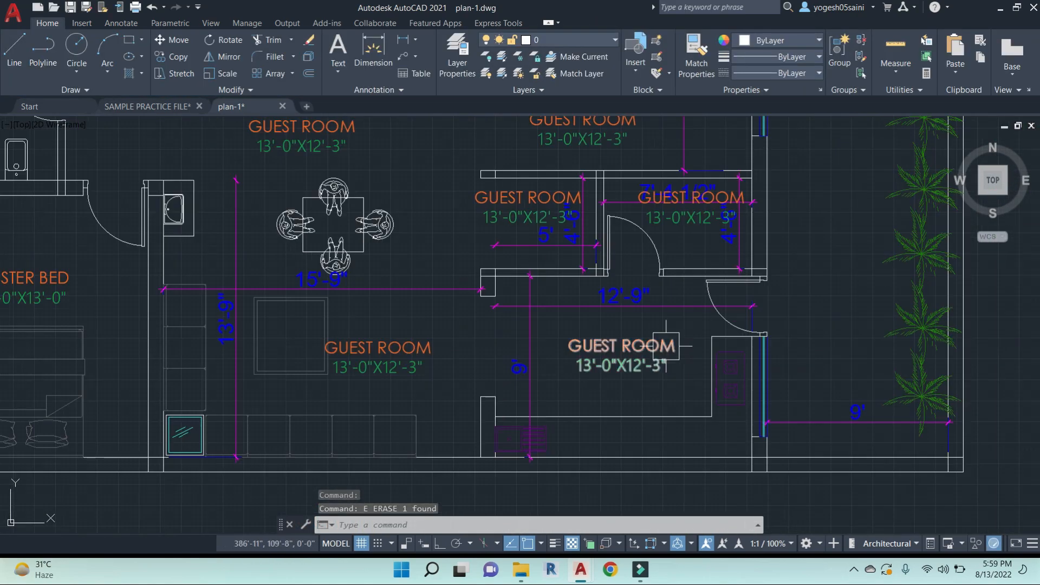
double_click(665, 367)
drag(675, 347, 565, 348)
text(KITCHEN)
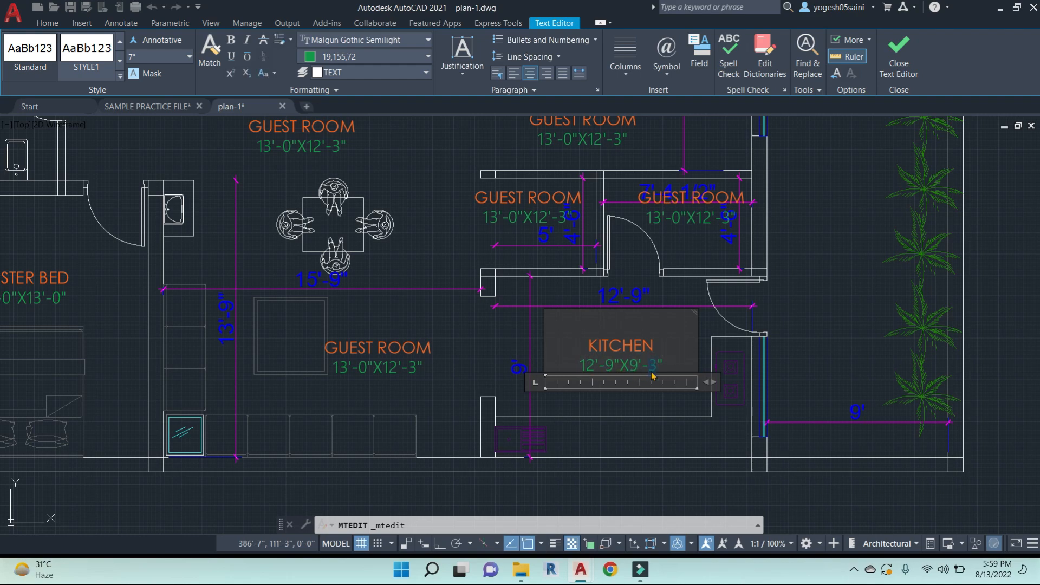
Change the label in the small room with a door to the kitchen to STORE 7'-4.5"X4'-6" and erase its dimensions
scroll(747, 171, up, 4)
double_click(576, 302)
drag(739, 241, 473, 242)
text(STORE)
drag(526, 296, 491, 297)
text(7)
drag(570, 301, 554, 303)
text(4.5)
text(4'-)
drag(624, 295, 705, 294)
text(6)
key(Delete)
Replace the label in the small space beside the store with PUJA AREA and erase its dimensions
double_click(524, 268)
text(PUJA)
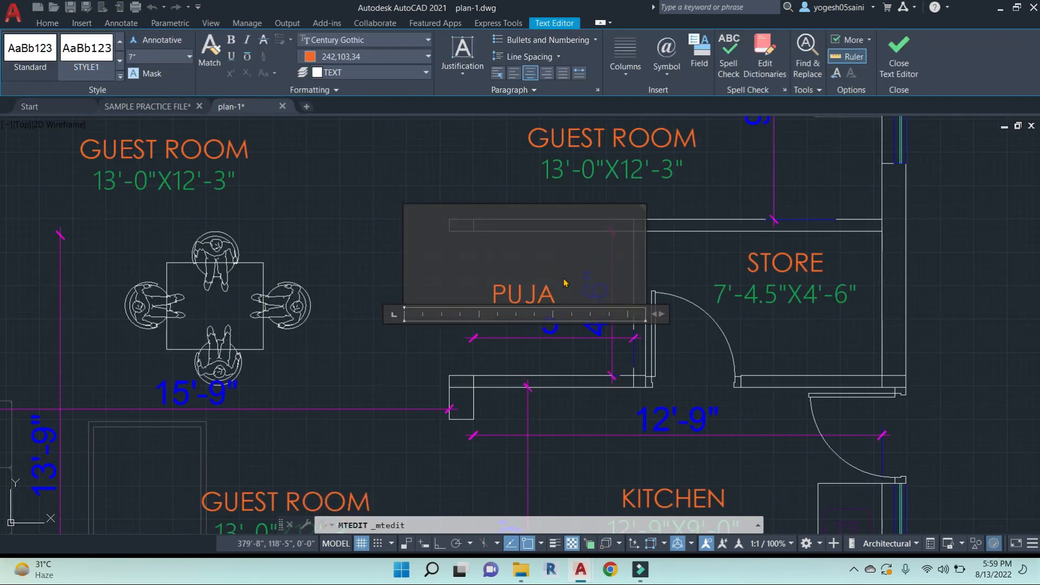
click(2, 438)
key(Delete)
Change the label in the room below the staircase to DRG. ROOM with the size 12'-9"X9'-7.5"
scroll(645, 291, down, 3)
double_click(592, 315)
drag(615, 324, 500, 326)
text(DRG. ROOM)
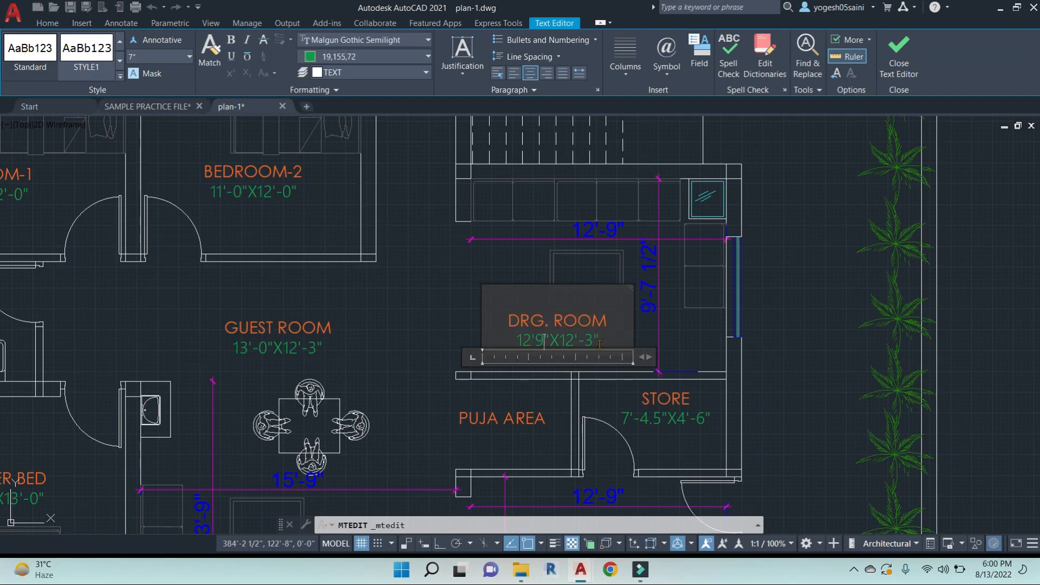
click(733, 343)
Change the label in the sofa area between the master bedroom and the kitchen to DINING/LIVING with the size 15'-9"X13'-9"
scroll(734, 344, down, 3)
double_click(583, 367)
text(DINING/LIVING)
key(Return)
click(522, 378)
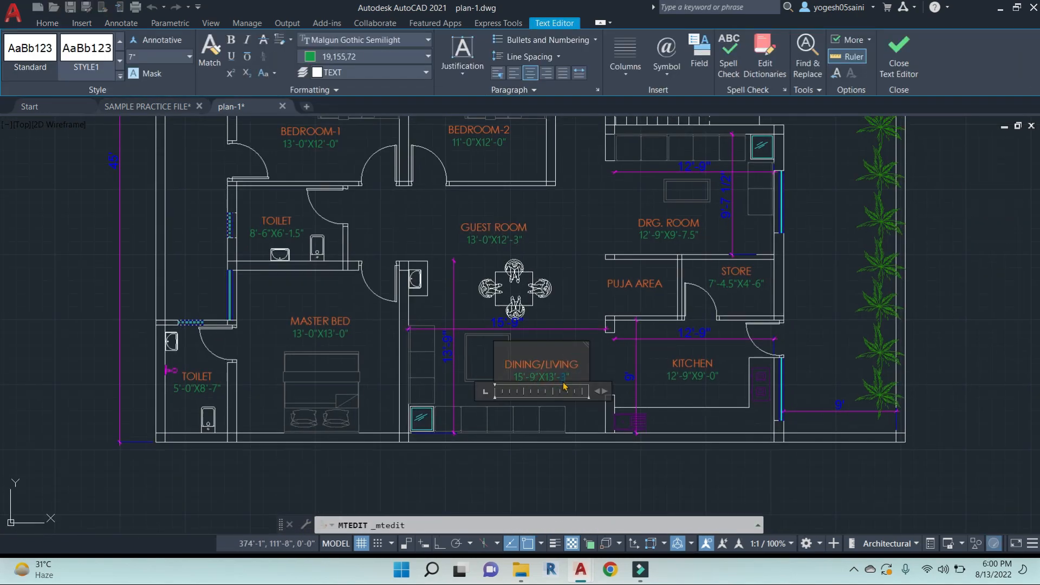
text(9)
Remove the spare GUEST ROOM label above the dining table and move the DINING/LIVING label into its place
click(560, 293)
middle_drag(557, 264, 571, 320)
scroll(573, 423, up, 3)
text(m)
click(592, 466)
scroll(533, 303, down, 8)
click(528, 273)
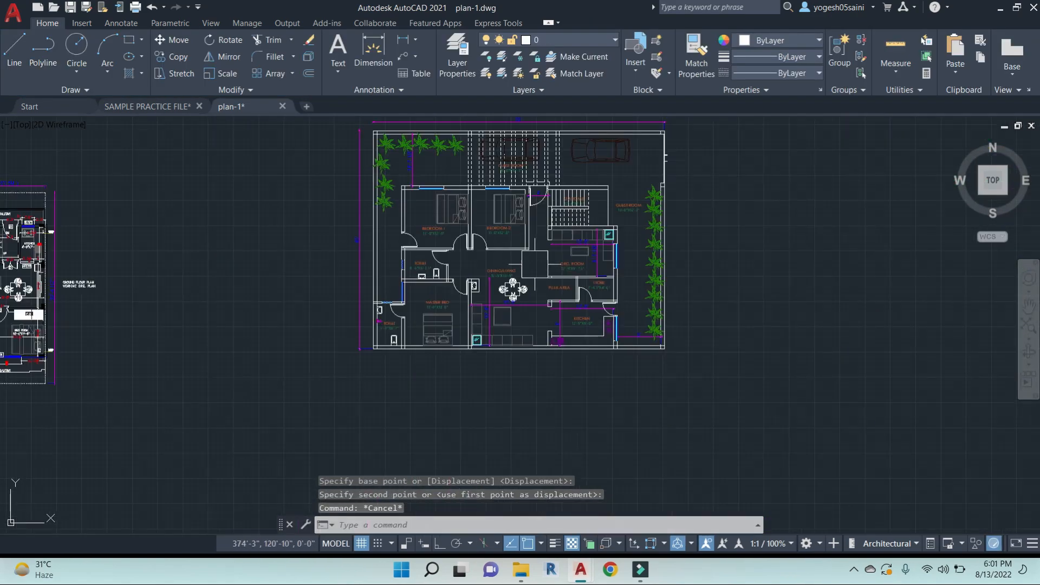
scroll(514, 244, up, 2)
middle_drag(579, 234, 586, 316)
scroll(529, 199, up, 8)
double_click(530, 215)
scroll(571, 236, down, 2)
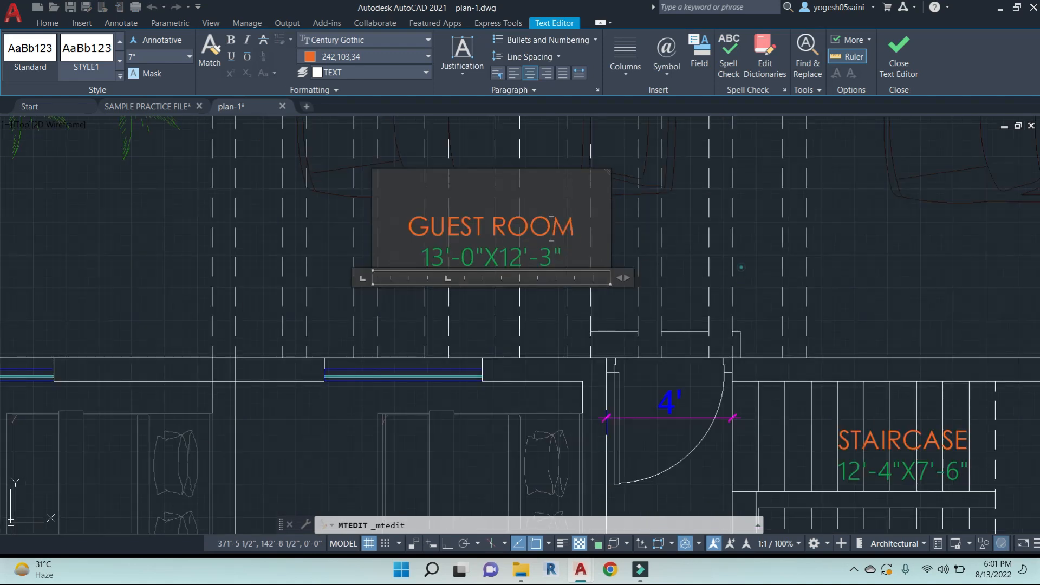
key(Escape)
key(Escape)
Measure the depth and width of the dashed pergola area above the bedrooms with temporary linear dimensions
text(DLI)
key(Return)
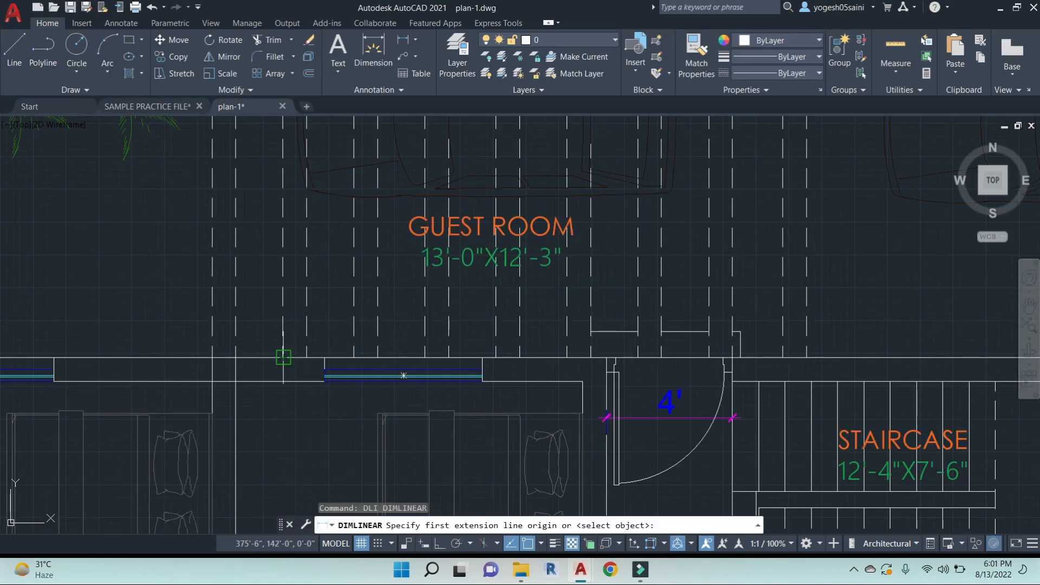
click(283, 357)
scroll(325, 379, down, 2)
click(309, 253)
key(Escape)
key(Return)
click(267, 293)
click(638, 295)
key(Escape)
scroll(495, 344, down, 2)
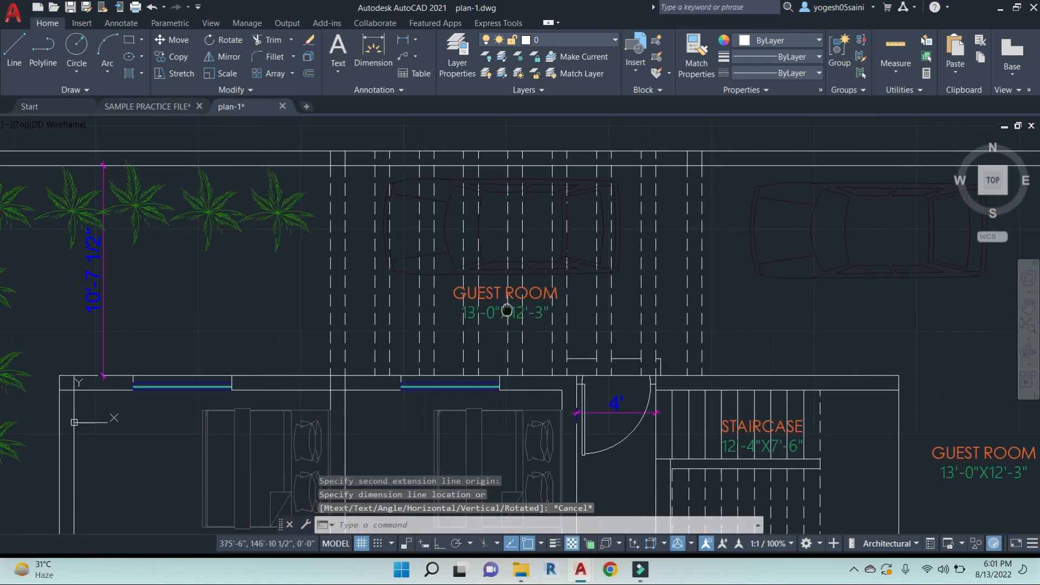
Change the label under the first car to PARGOLA with the size 18'-10"X10'-4.5" and save the drawing
scroll(493, 303, up, 3)
double_click(493, 285)
drag(599, 285, 458, 294)
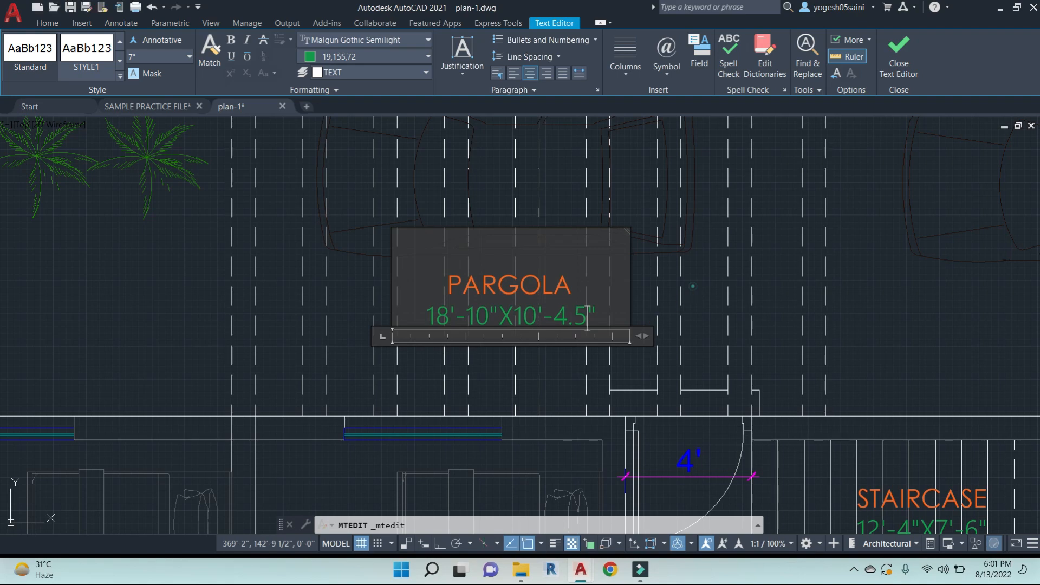
click(633, 370)
scroll(633, 370, down, 4)
middle_drag(634, 370, 457, 341)
key(ctrl+s)
Copy the PARGOLA label to the open area below the second car
scroll(433, 315, up, 6)
click(420, 288)
key(Return)
click(475, 309)
scroll(644, 318, down, 6)
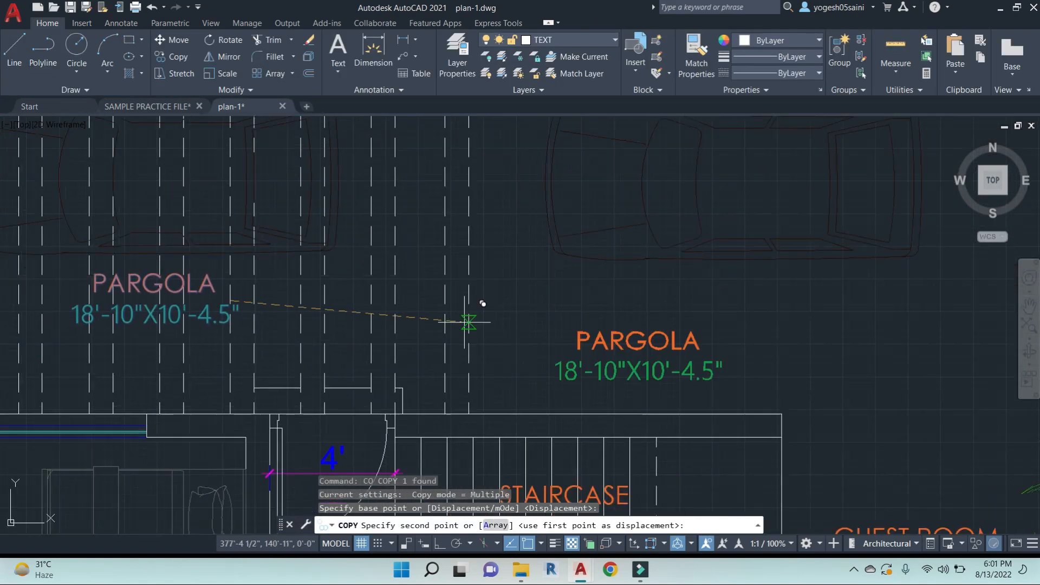
click(644, 319)
key(Escape)
Replace the copied label below the second car with PARKING, without a size line
scroll(645, 318, up, 6)
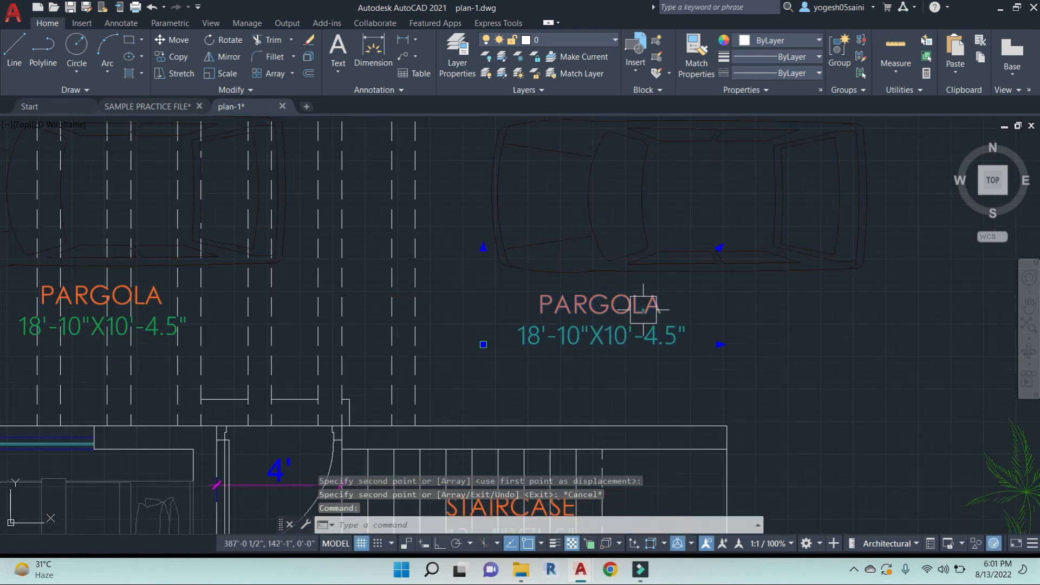
double_click(645, 313)
text(PARKING)
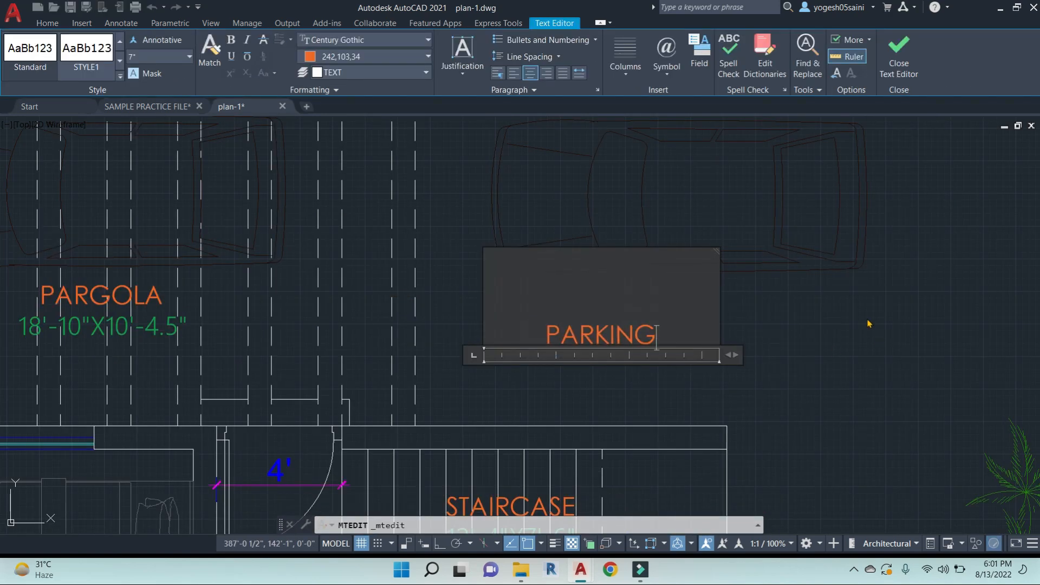
click(868, 323)
Replace the GUEST ROOM label in the planted strip beside the staircase with LAWN, without a size line
scroll(782, 353, down, 2)
middle_drag(782, 353, 481, 234)
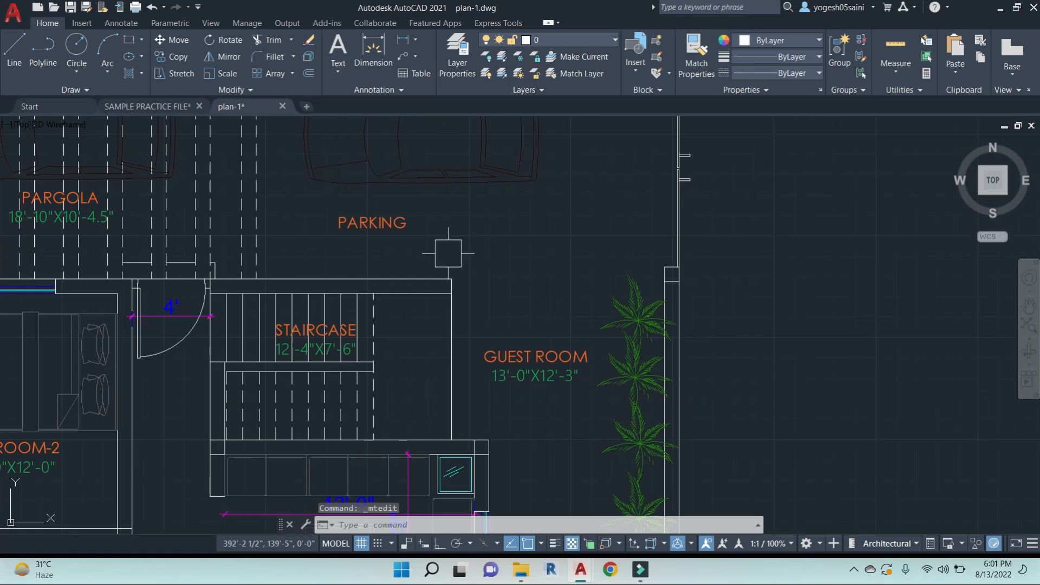
double_click(534, 349)
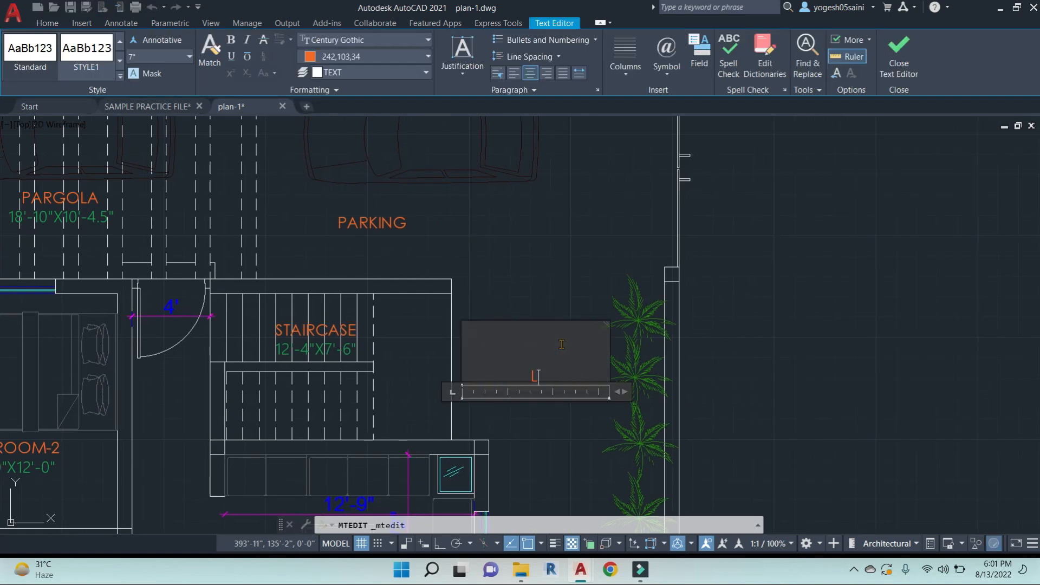
click(557, 250)
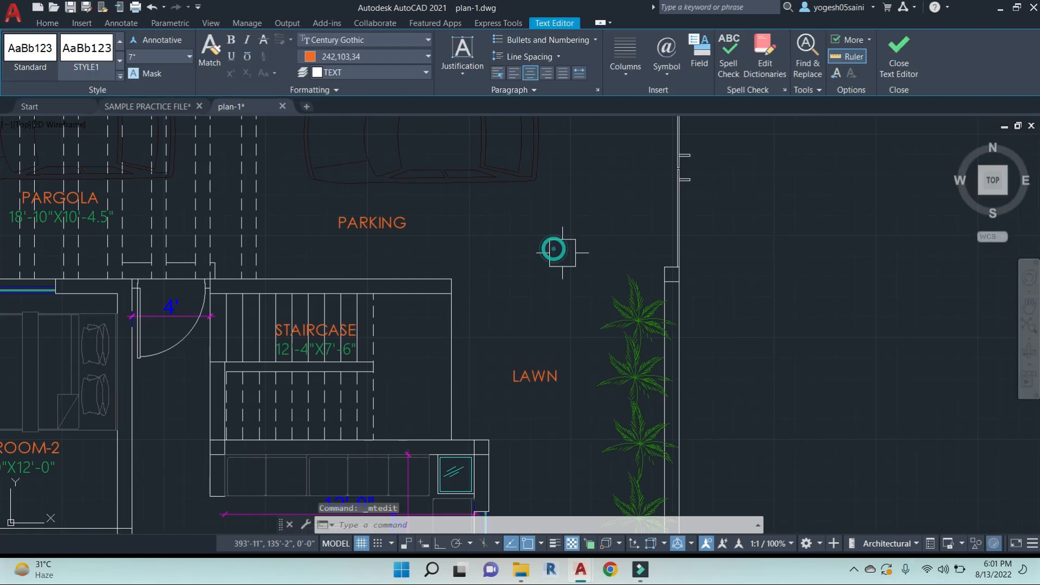
Move the LAWN label farther down the planted strip and save the drawing
scroll(557, 252, down, 4)
text(m)
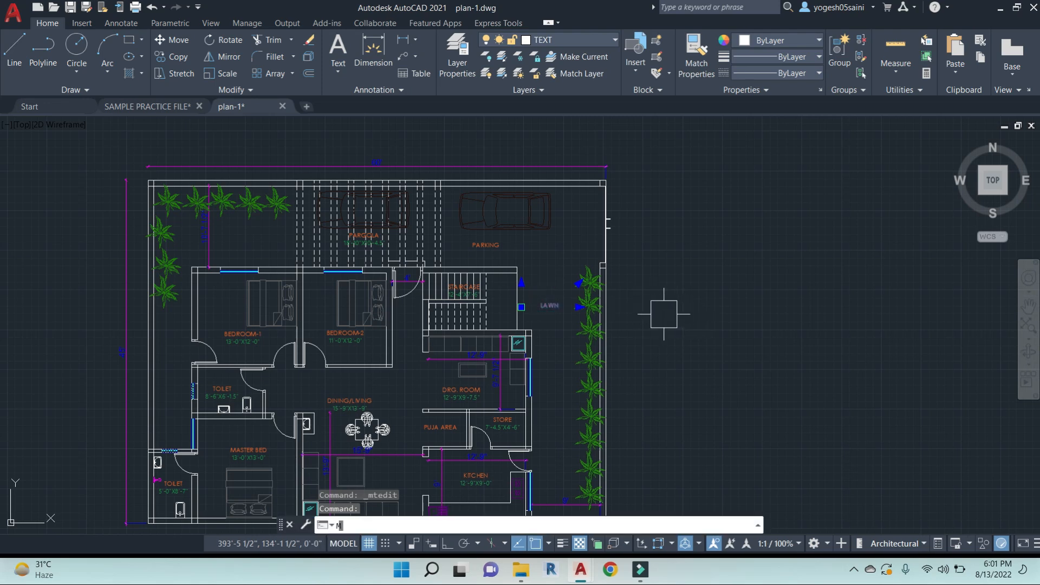
key(Return)
click(669, 311)
click(686, 356)
key(Escape)
key(Escape)
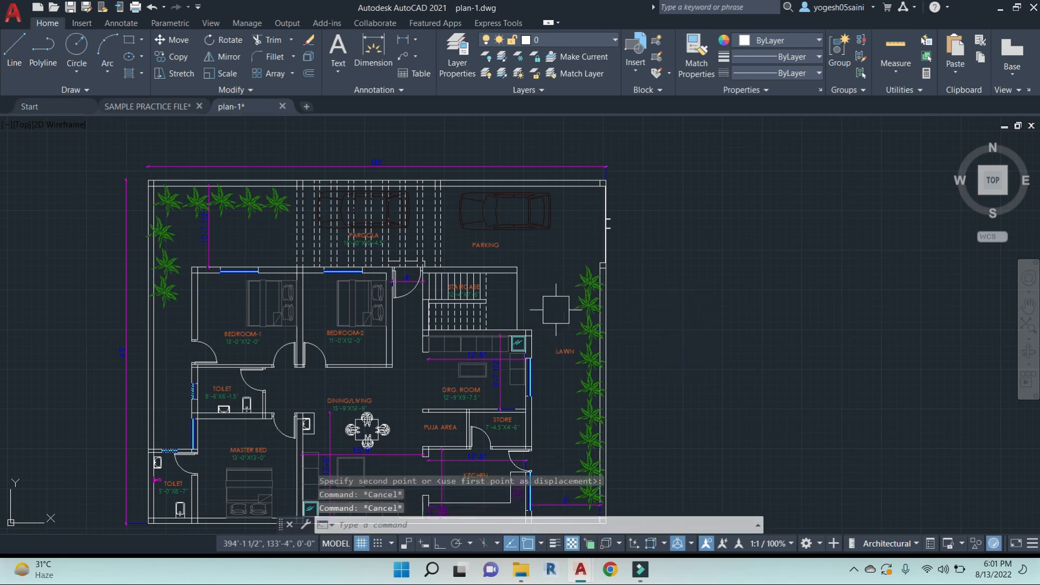
key(ctrl+s)
Trim the overlapping wall lines at BEDROOM-1's outer corner and where the bedroom partitions meet the upper outer wall
scroll(293, 271, up, 6)
text(t)
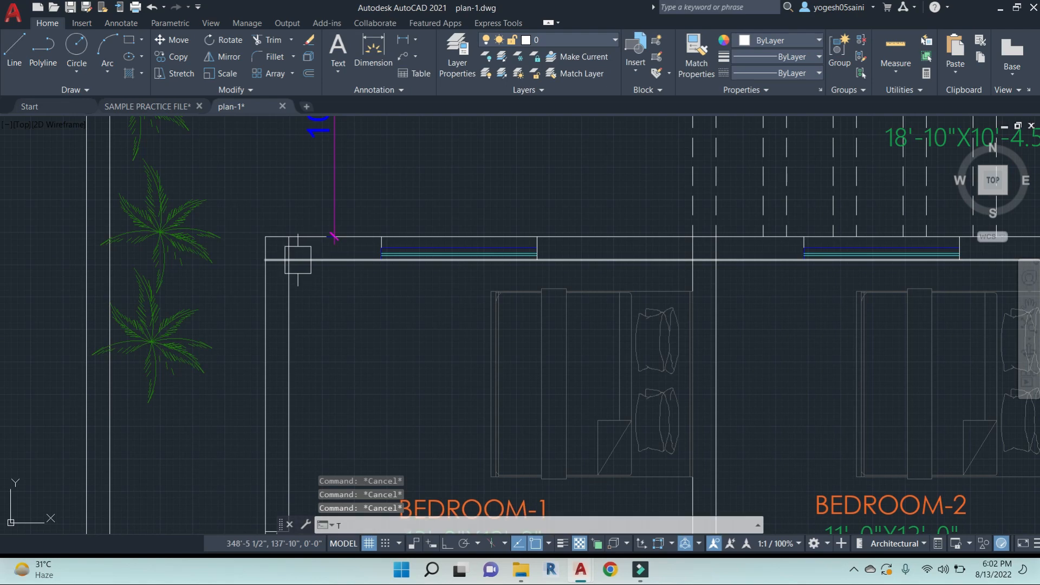
text(r)
key(Return)
scroll(290, 256, up, 2)
click(291, 235)
click(265, 265)
scroll(354, 296, down, 3)
click(630, 270)
scroll(613, 287, up, 6)
click(616, 282)
click(466, 267)
click(550, 293)
Trim the overlapping wall lines at the drawing room's two upper corners, next to the staircase
scroll(561, 321, down, 6)
mouse_move(588, 397)
middle_down()
mouse_move(580, 384)
mouse_move(417, 316)
middle_up()
middle_drag(717, 289, 483, 226)
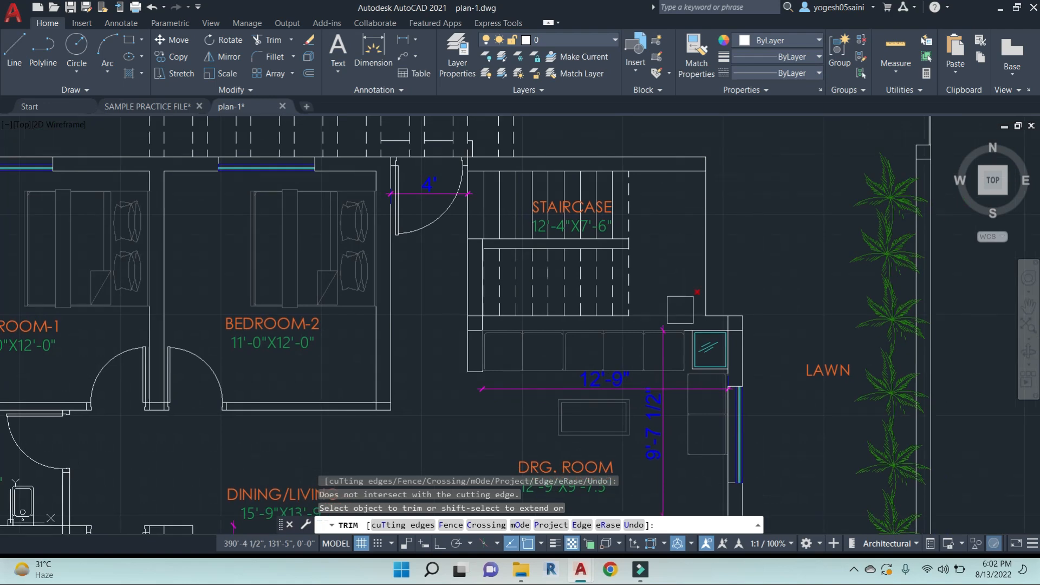
click(490, 330)
scroll(490, 330, up, 6)
click(459, 300)
click(429, 328)
scroll(506, 334, down, 6)
middle_drag(732, 346, 674, 325)
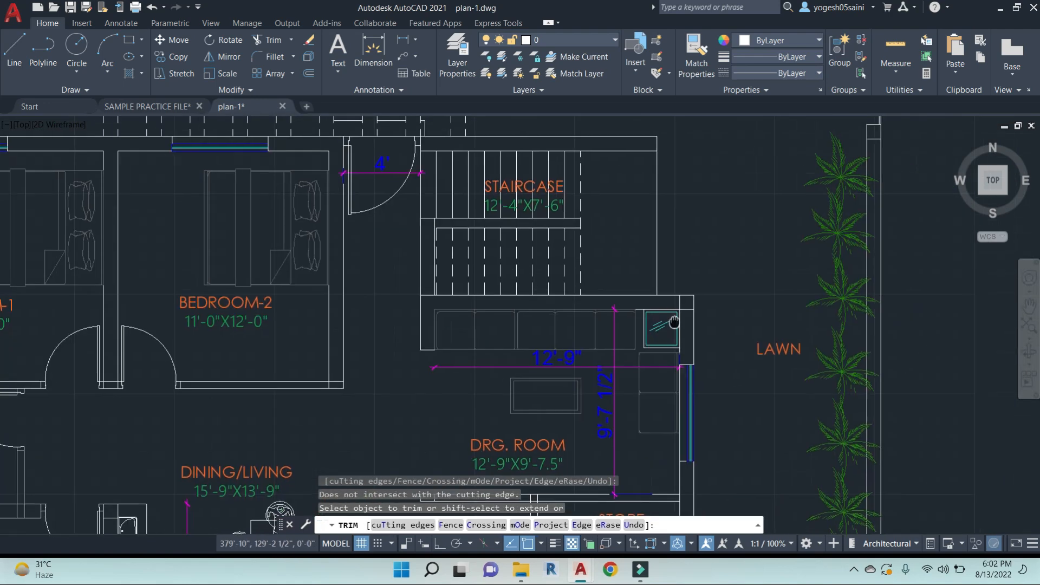
scroll(690, 325, up, 4)
click(683, 290)
click(670, 274)
scroll(692, 375, down, 2)
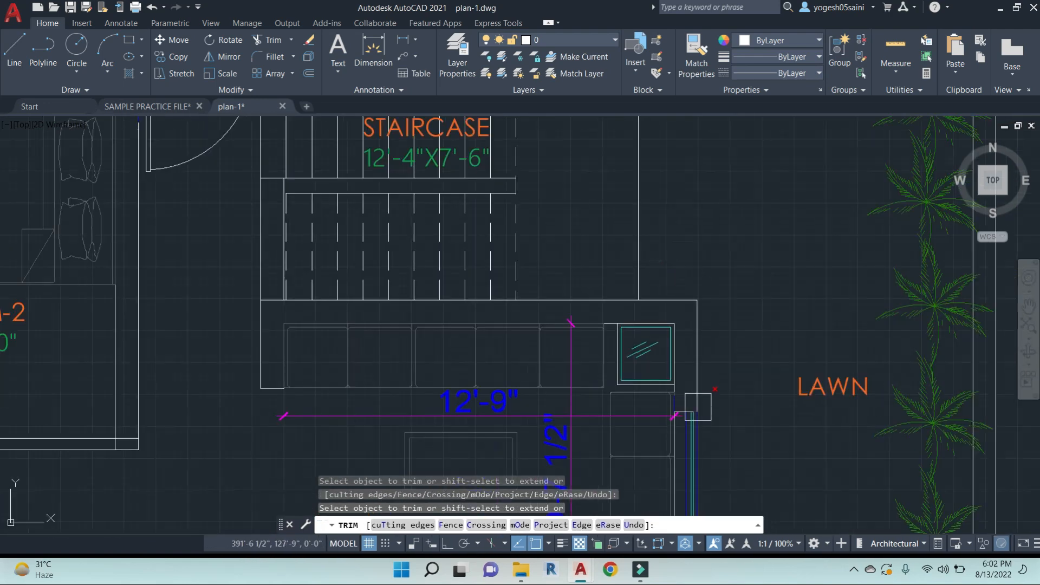
Trim the overlapping wall lines where the wall between the drawing room and the store meets the outer wall
middle_drag(698, 406, 714, 339)
click(430, 287)
click(429, 288)
middle_drag(517, 346, 573, 236)
scroll(774, 470, up, 2)
middle_drag(774, 471, 712, 402)
scroll(705, 352, up, 4)
click(604, 384)
scroll(651, 387, down, 4)
middle_drag(650, 423, 677, 346)
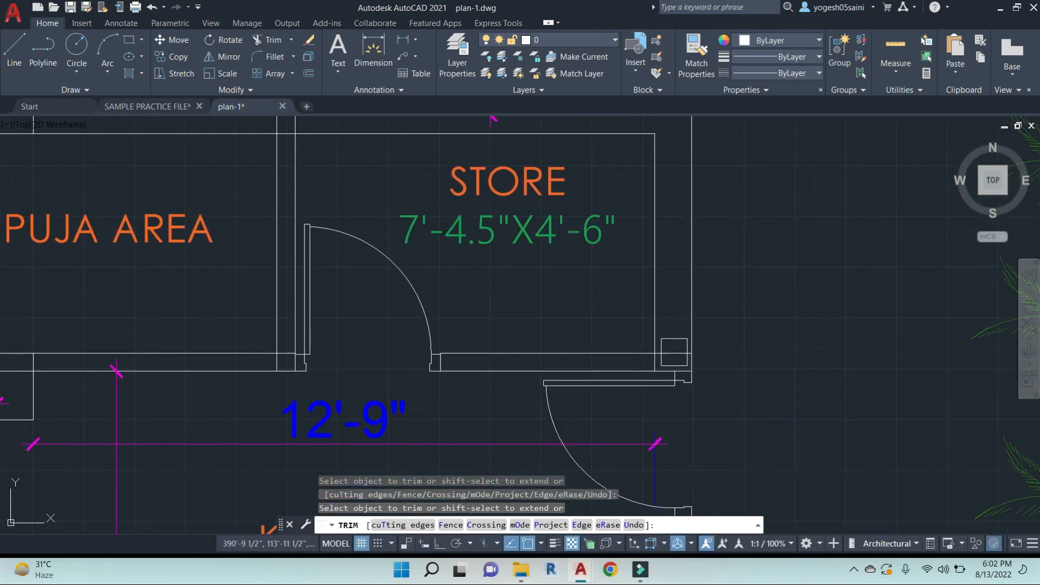
Trim the overlapping wall lines where the wall between the store and the kitchen meets the outer wall
scroll(677, 346, up, 3)
click(679, 350)
scroll(680, 328, down, 6)
middle_drag(737, 294, 640, 239)
middle_drag(655, 355, 671, 504)
scroll(647, 275, down, 2)
middle_drag(647, 275, 647, 329)
key(Escape)
key(Escape)
scroll(621, 205, up, 7)
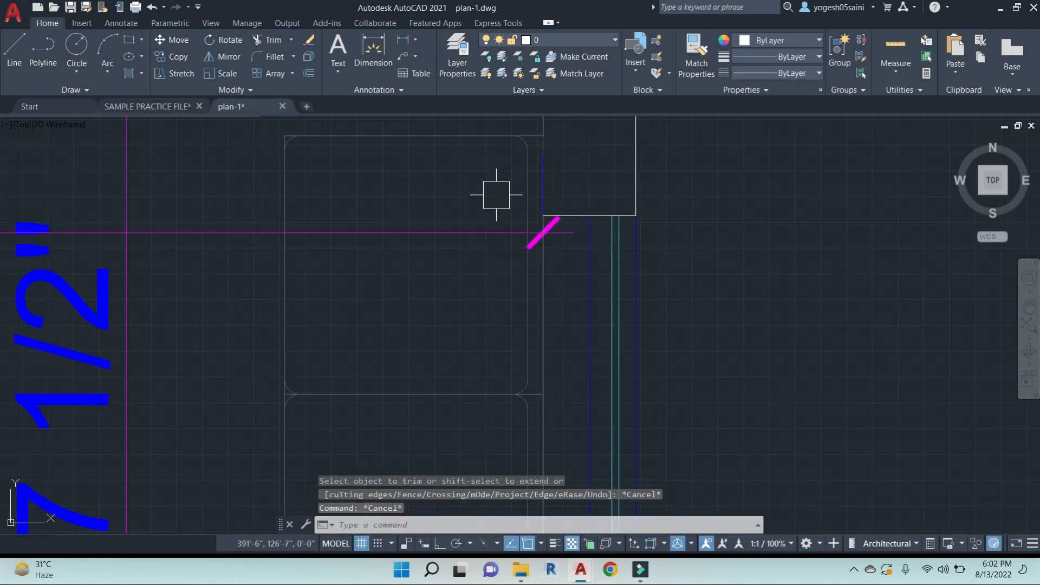
click(495, 197)
scroll(684, 355, down, 4)
middle_drag(725, 501, 692, 388)
key(Escape)
scroll(650, 303, down, 5)
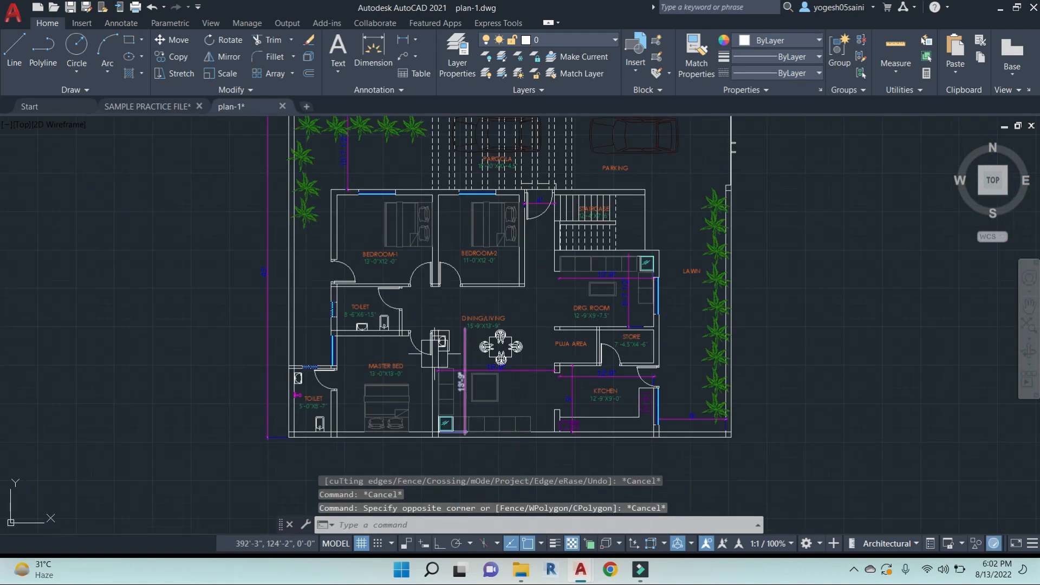
Copy the window in the master bedroom's outer wall, with its adjoining wall lines, to the store's outer wall facing the lawn
scroll(490, 346, up, 6)
click(274, 304)
middle_drag(433, 426, 444, 262)
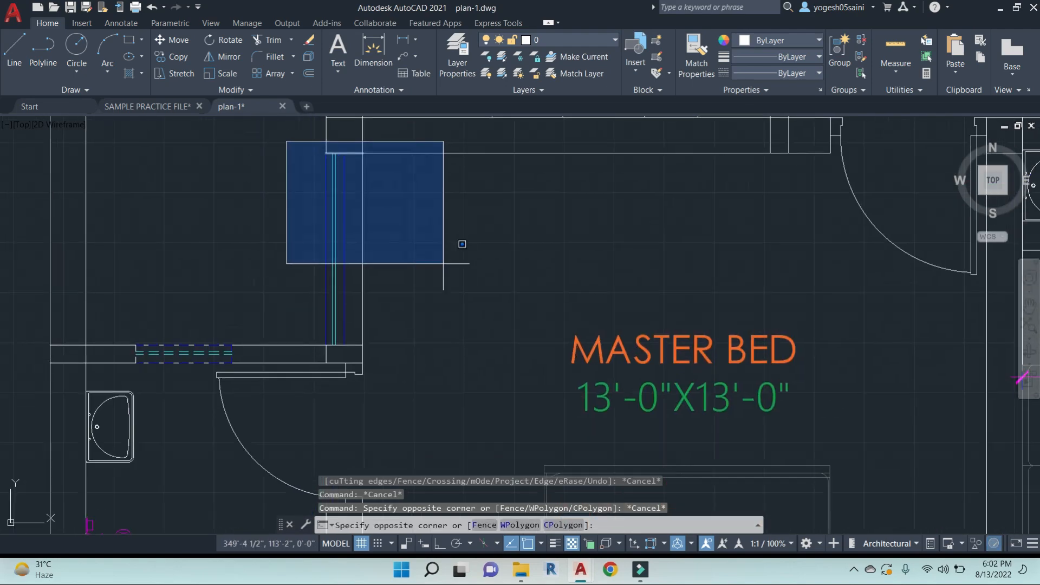
click(431, 350)
scroll(362, 155, up, 7)
scroll(407, 205, down, 6)
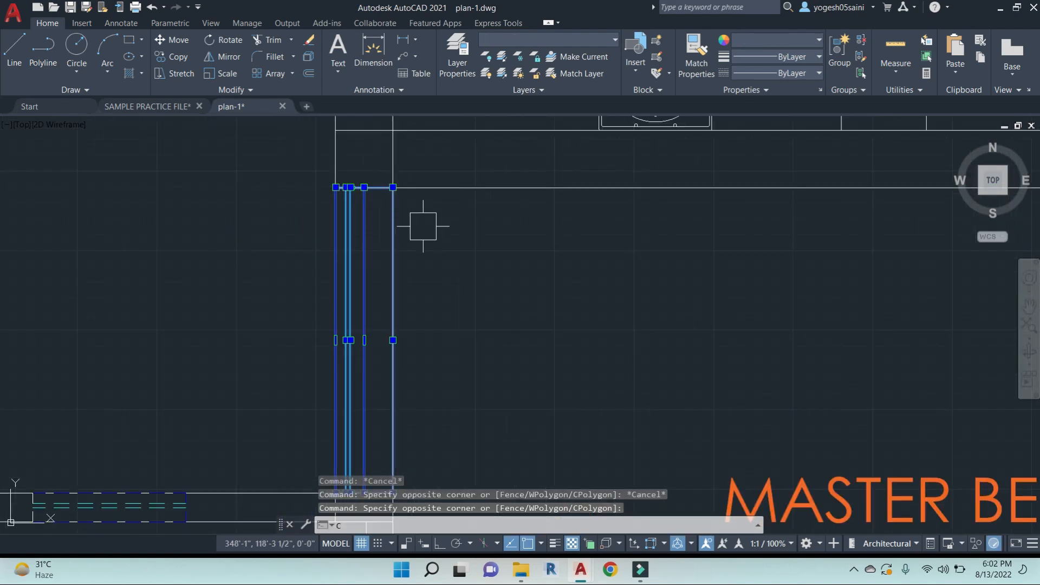
text(o)
key(Return)
click(393, 186)
scroll(399, 181, down, 5)
middle_drag(1029, 247, 699, 224)
scroll(655, 203, up, 6)
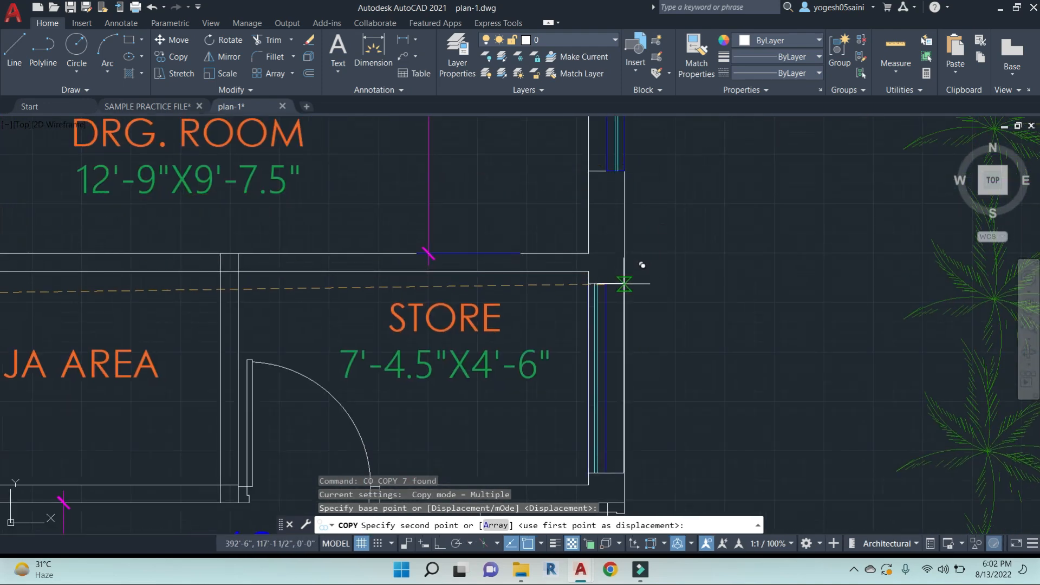
click(641, 267)
key(Escape)
scroll(690, 234, down, 6)
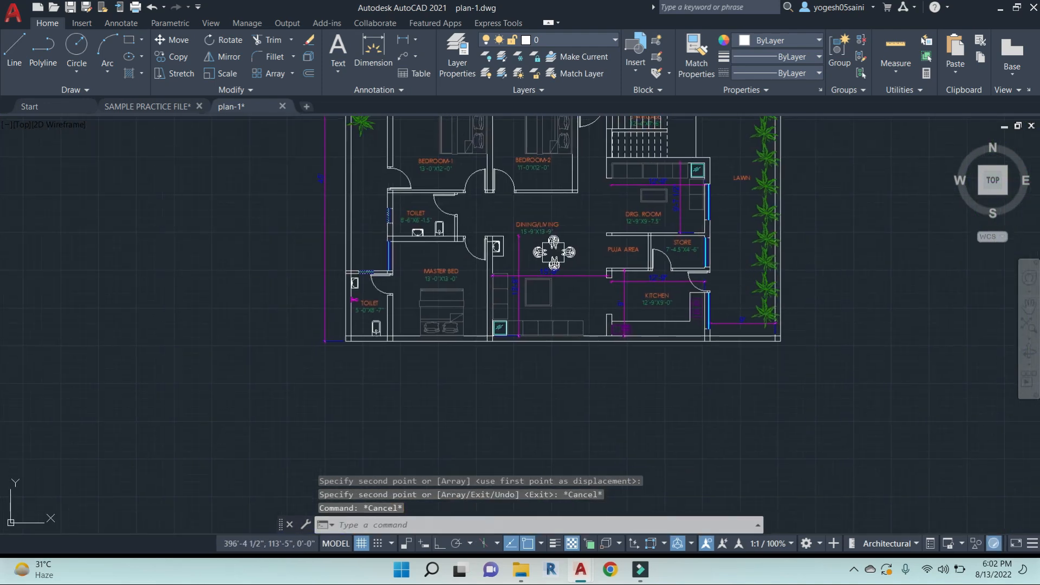
key(ctrl+s)
Trim the overlapping wall lines where the partition between the puja area and the store meets their upper wall
scroll(648, 233, up, 8)
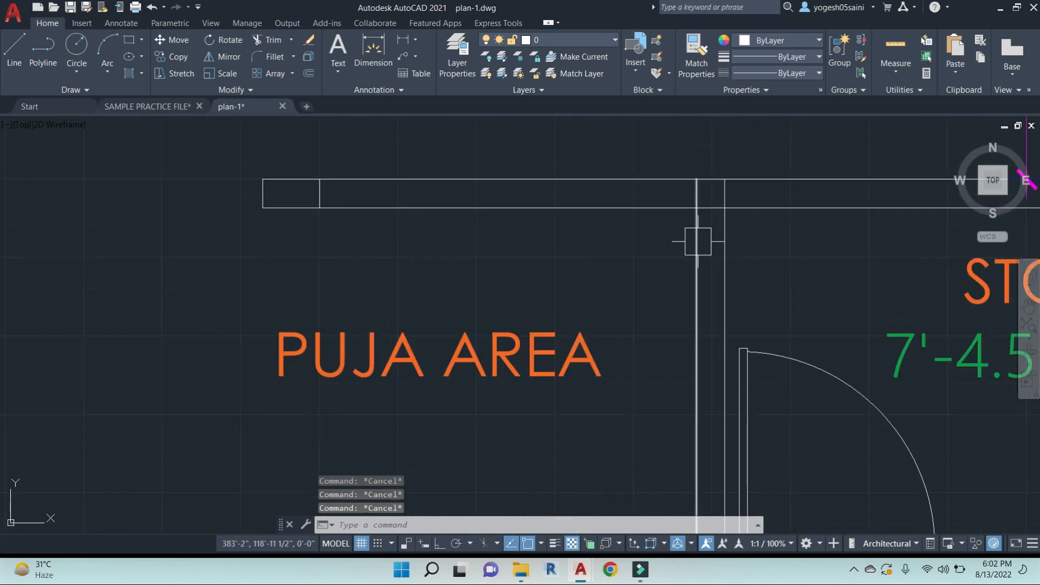
text(tr)
key(Return)
scroll(757, 195, up, 1)
click(757, 195)
click(585, 190)
click(680, 209)
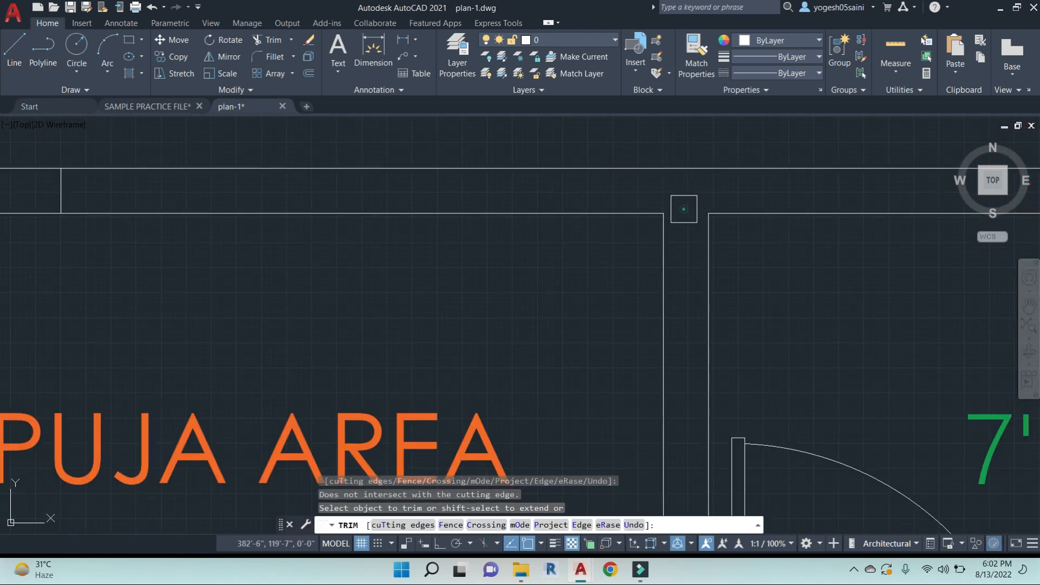
click(683, 209)
scroll(544, 213, down, 2)
Trim the overlapping wall lines where the partition between the puja area and the store meets the kitchen wall
scroll(708, 324, down, 6)
scroll(708, 410, up, 5)
click(661, 411)
scroll(629, 356, up, 4)
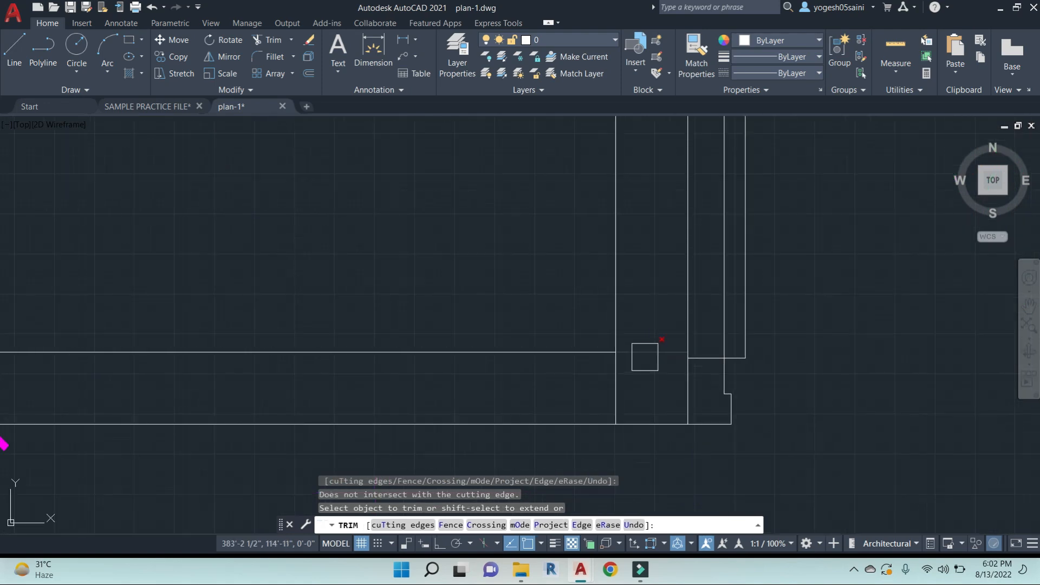
click(645, 358)
click(626, 388)
Trim the overlapping wall lines at the corner where the puja area's lower wall meets the short kitchen entrance wall
click(550, 384)
scroll(405, 385, down, 2)
scroll(407, 386, down, 2)
click(144, 391)
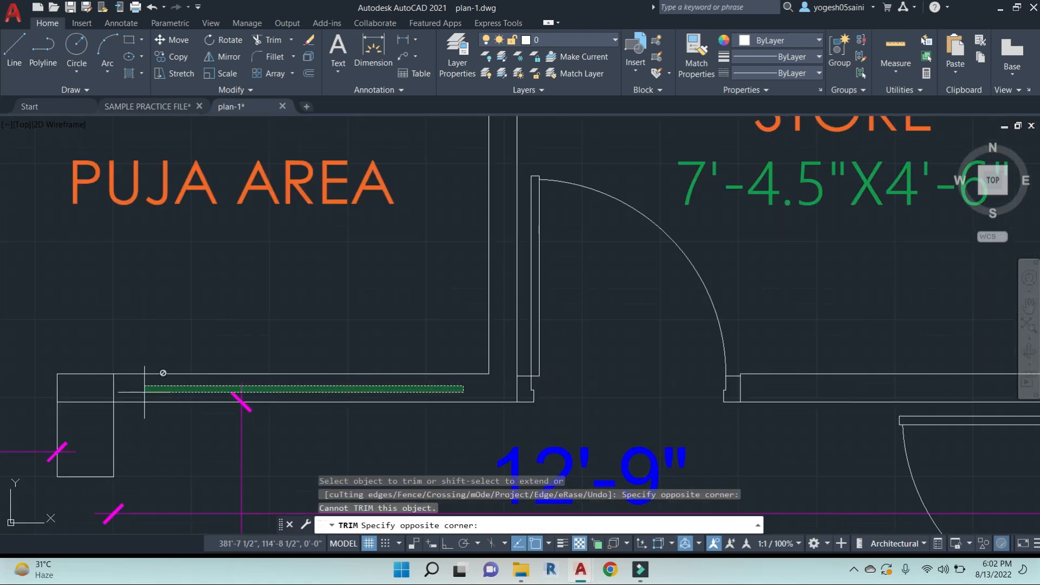
scroll(109, 387, up, 4)
click(109, 388)
click(72, 420)
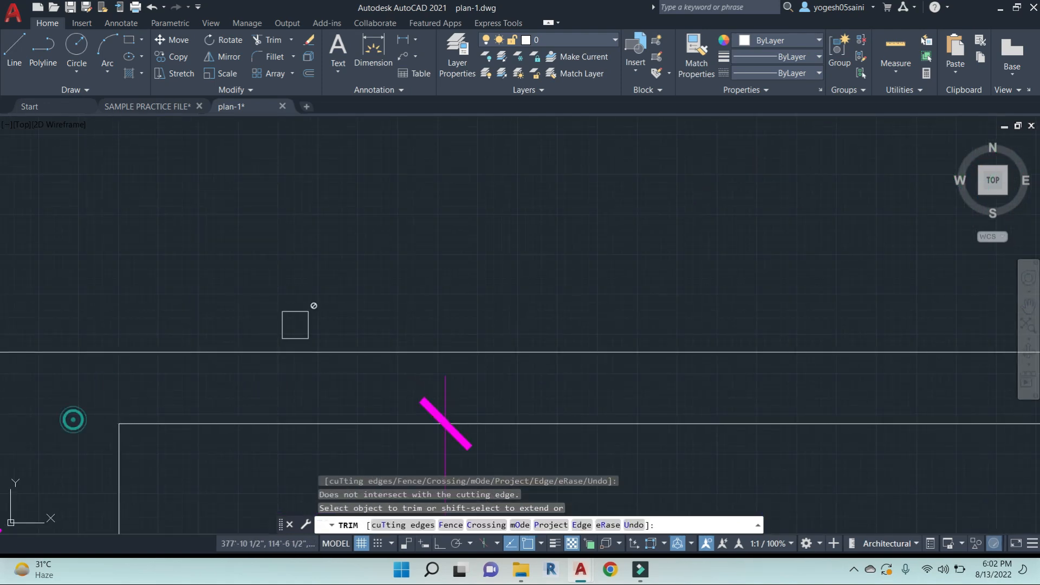
Erase the leftover line crossing the wall at the open end of the puja area
scroll(309, 317, down, 10)
scroll(281, 230, up, 8)
key(Escape)
key(Escape)
click(355, 248)
text(e)
key(space)
Trim the overlapping wall lines where the kitchen's window wall meets the lower boundary wall
scroll(466, 310, down, 10)
scroll(620, 373, up, 6)
scroll(625, 378, up, 2)
middle_drag(625, 378, 748, 218)
scroll(691, 236, down, 4)
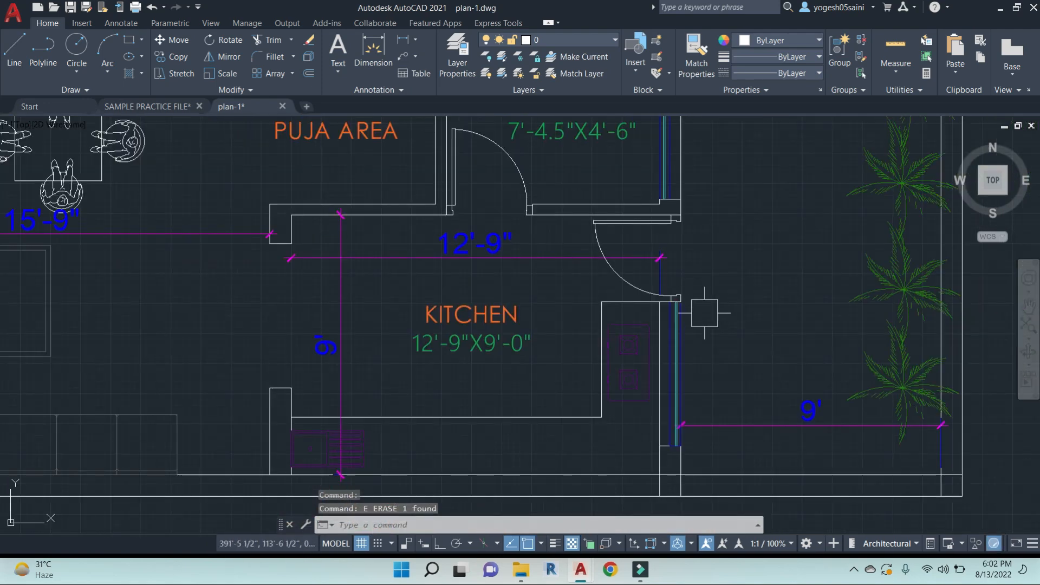
middle_drag(704, 311, 733, 266)
key(Escape)
key(Escape)
text(tr)
key(space)
key(space)
scroll(704, 429, up, 6)
click(698, 434)
click(799, 471)
scroll(742, 411, down, 4)
click(675, 439)
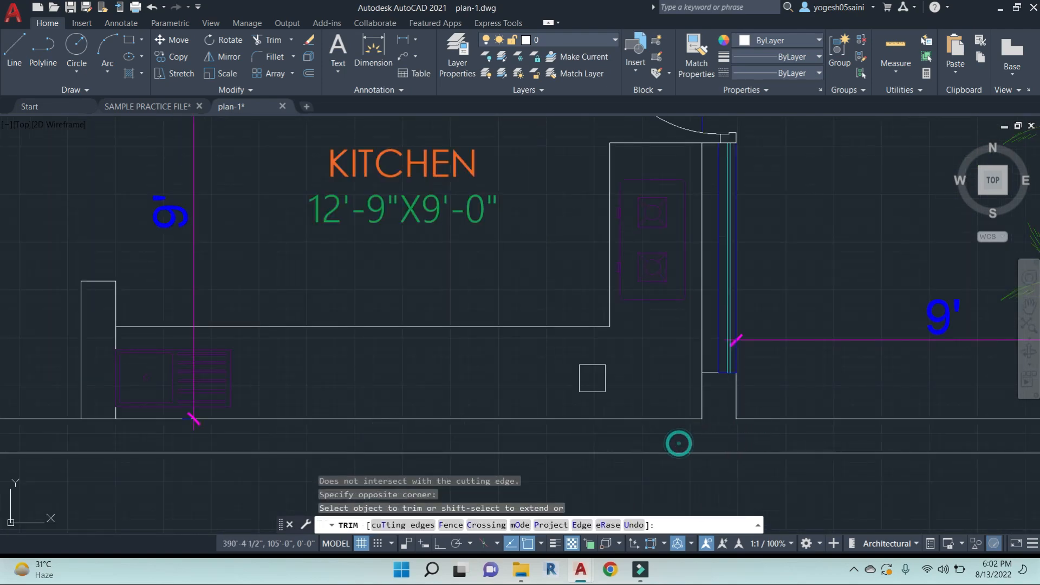
Trim the overlapping wall lines where the short wall beside the kitchen sink meets the lower boundary wall
scroll(552, 368, down, 4)
middle_drag(360, 396, 446, 381)
click(449, 376)
scroll(453, 373, up, 6)
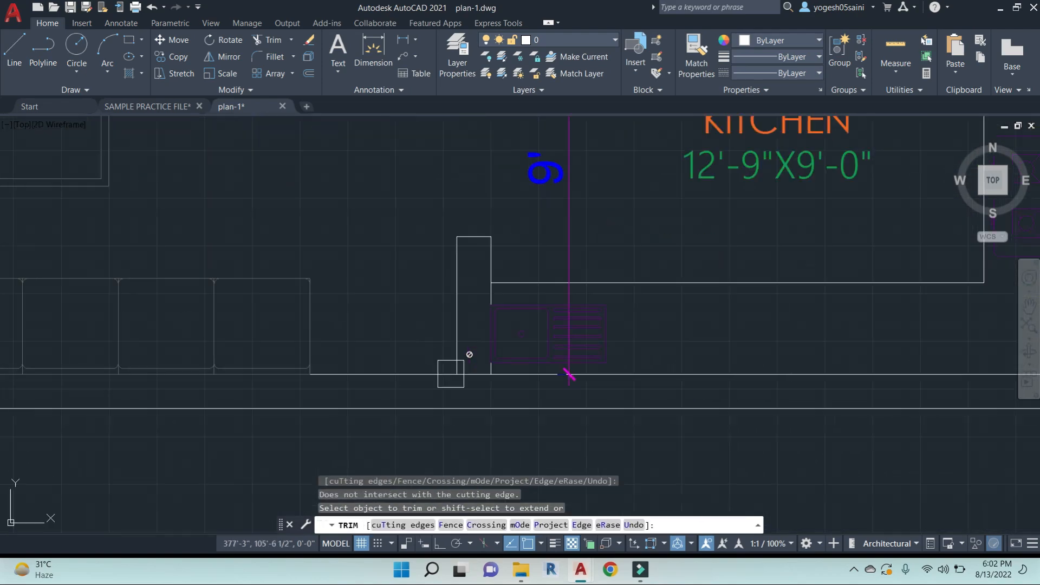
click(482, 377)
Trim the overlapping wall lines where the wall between the master bedroom and the living area meets the lower boundary wall
scroll(553, 361, down, 8)
scroll(370, 364, up, 8)
click(284, 374)
click(347, 400)
click(225, 393)
scroll(384, 375, down, 4)
Trim the overlapping wall lines where the wall between the master bedroom and its toilet meets the lower boundary wall
middle_drag(295, 374, 669, 343)
scroll(327, 345, up, 8)
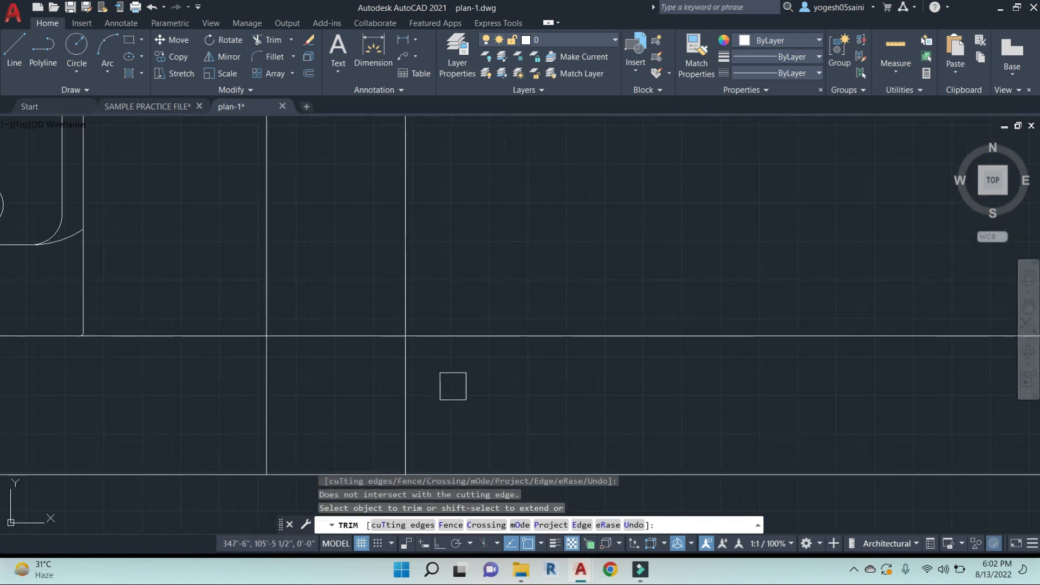
click(479, 382)
click(126, 394)
click(346, 390)
click(303, 269)
scroll(282, 320, down, 4)
Trim the overlapping wall lines at the outer boundary corner beside the master bedroom's toilet
middle_drag(252, 355, 610, 339)
scroll(325, 339, up, 2)
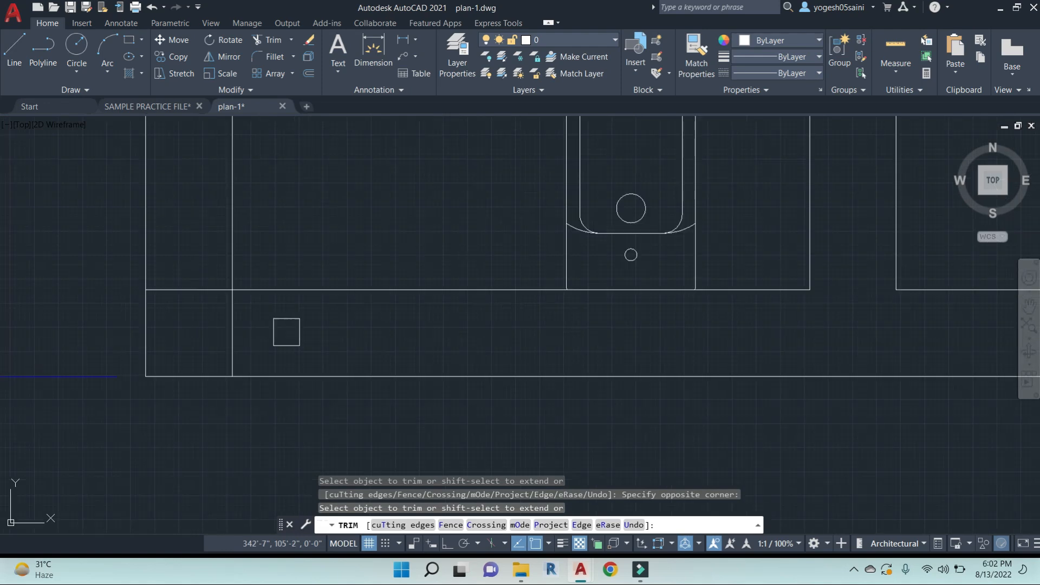
click(285, 332)
click(190, 338)
click(158, 320)
click(192, 245)
Trim the overlapping wall lines where the upper wall of the master bedroom's toilet meets the side boundary wall
scroll(253, 248, down, 6)
middle_drag(347, 119, 381, 239)
scroll(303, 224, up, 6)
click(192, 197)
click(173, 246)
click(155, 135)
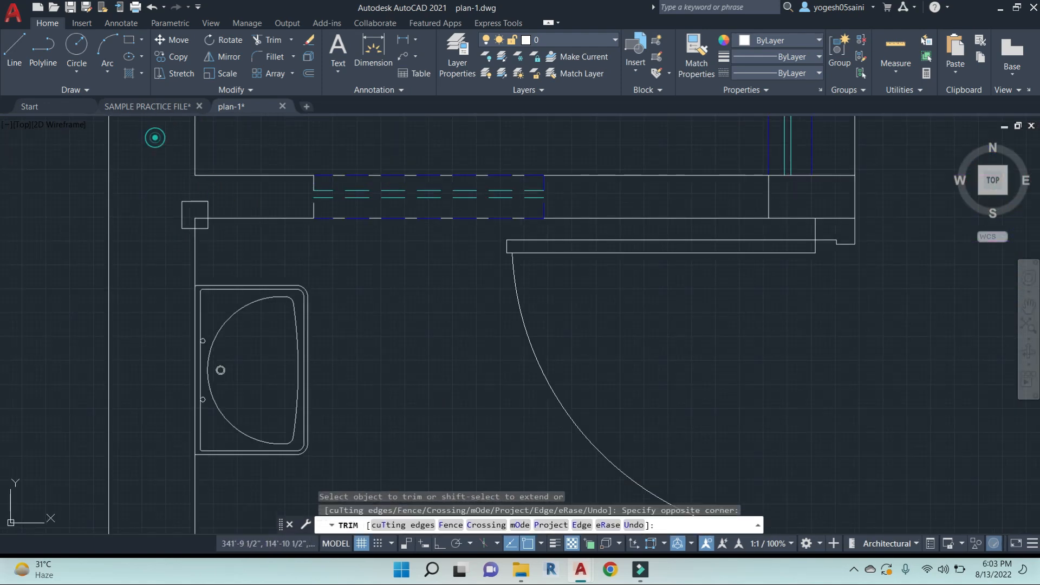
Trim the overlapping lines where the wall between the upper toilet and the master bedroom meets the outer wall and the toilet's inner partition
scroll(841, 187, down, 1)
middle_drag(854, 195, 854, 211)
scroll(856, 214, down, 2)
middle_drag(865, 252, 690, 331)
scroll(715, 321, down, 1)
middle_drag(728, 252, 655, 385)
scroll(648, 379, up, 2)
click(593, 339)
scroll(595, 342, up, 4)
click(578, 336)
click(605, 358)
scroll(716, 334, down, 6)
scroll(851, 345, up, 7)
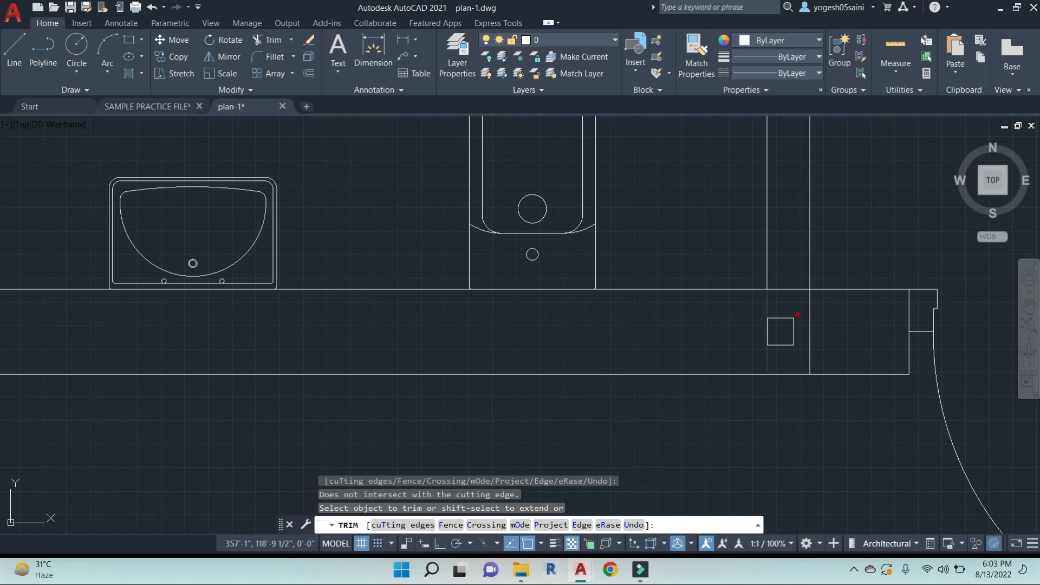
click(657, 332)
Trim the overlapping wall lines where the wall between BEDROOM-1 and its toilet meets the outer wall
scroll(759, 294, down, 8)
middle_drag(568, 173, 573, 220)
scroll(571, 225, up, 4)
scroll(591, 232, up, 6)
click(630, 234)
click(495, 223)
click(511, 256)
scroll(607, 278, down, 8)
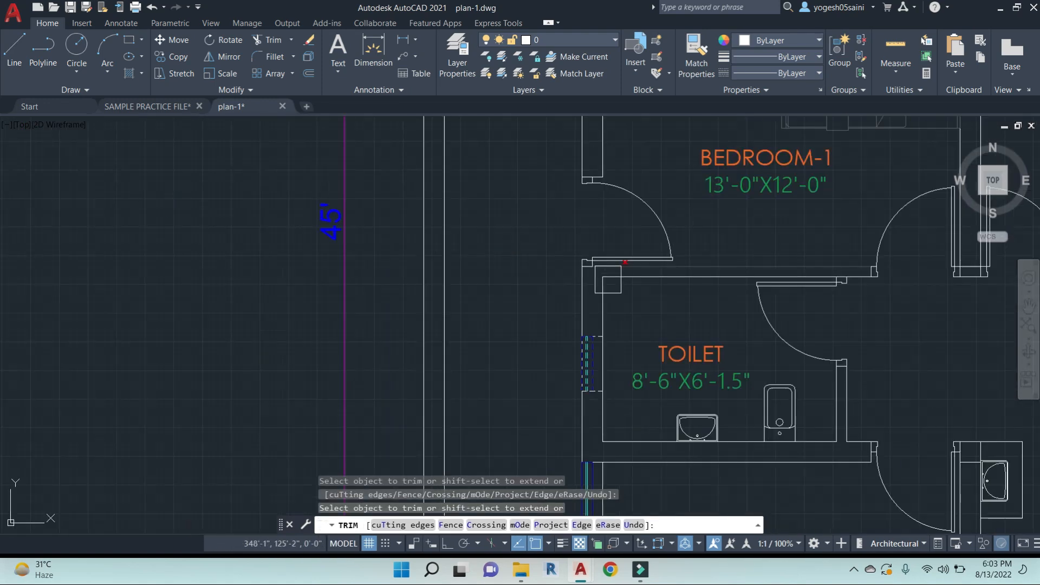
click(635, 268)
middle_drag(635, 267, 578, 296)
click(578, 296)
Erase the leftover line crossing the partition end between the BEDROOM-1 and BEDROOM-2 doors
middle_drag(904, 309, 682, 343)
scroll(699, 335, up, 4)
click(679, 335)
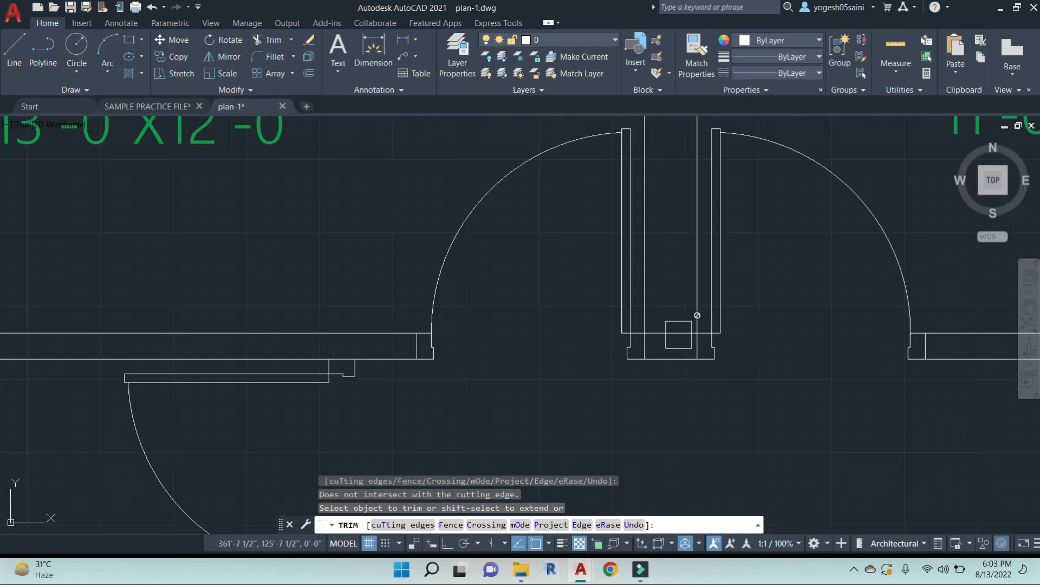
key(Escape)
key(Escape)
click(677, 333)
text(e)
key(space)
Trim the overlapping wall lines at BEDROOM-2's lower corner, next to the entrance passage
scroll(731, 351, down, 8)
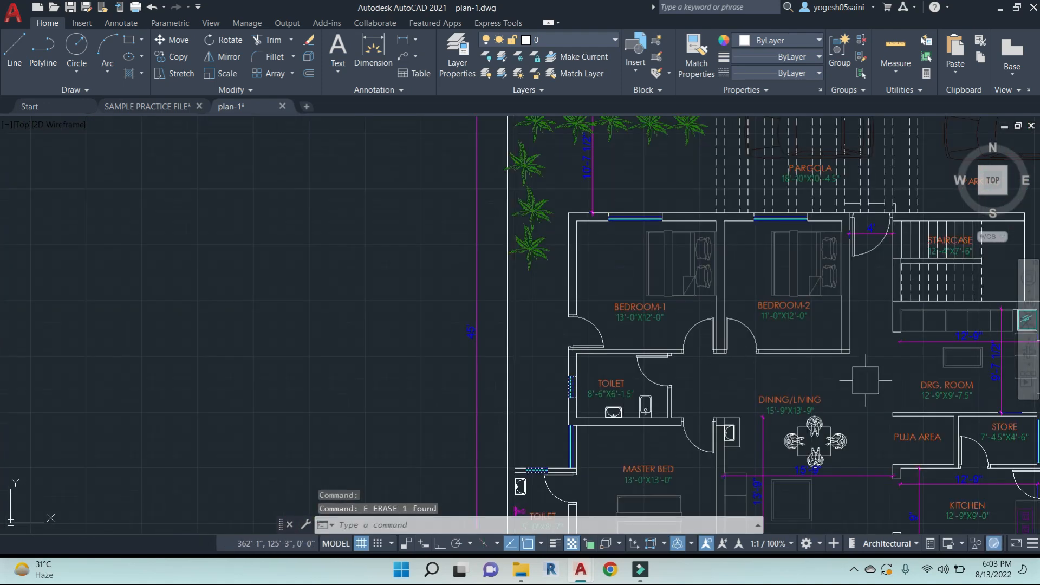
middle_drag(865, 379, 779, 385)
key(Escape)
key(Escape)
text(tr)
key(space)
key(space)
scroll(764, 354, up, 8)
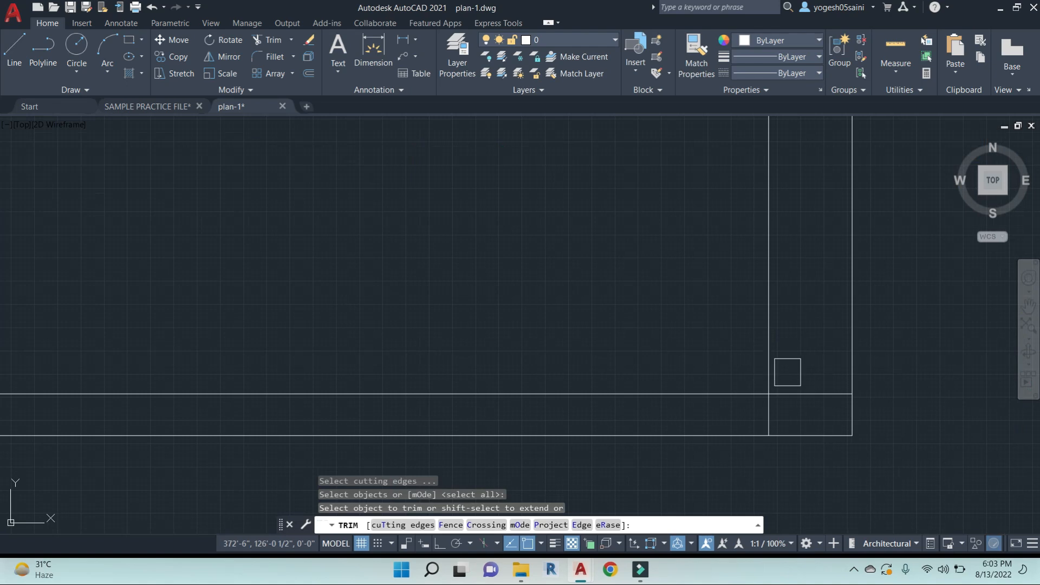
click(813, 387)
click(769, 417)
scroll(796, 359, down, 10)
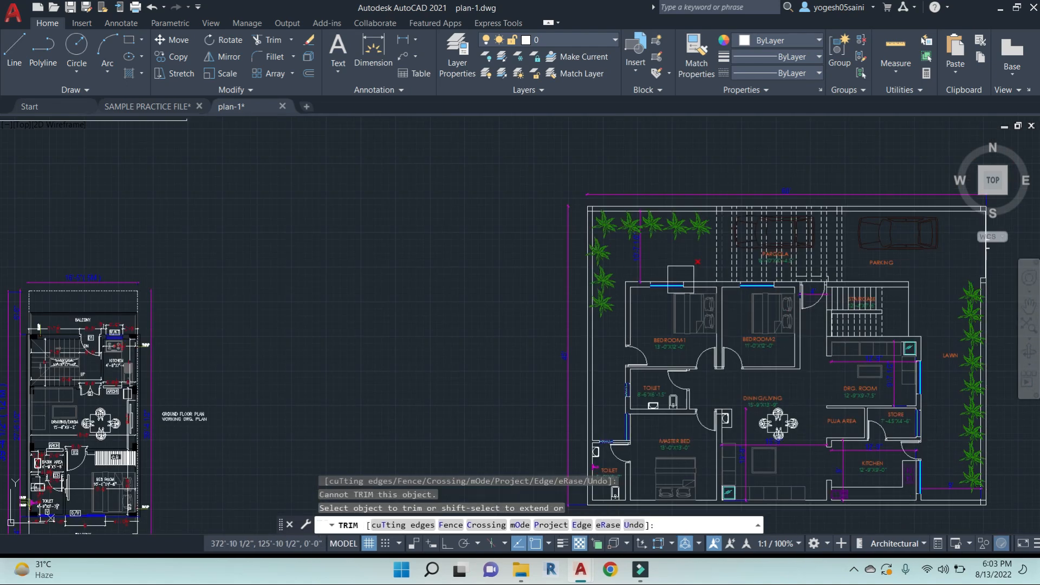
End the trimming and save the drawing
middle_drag(888, 317, 734, 235)
click(729, 247)
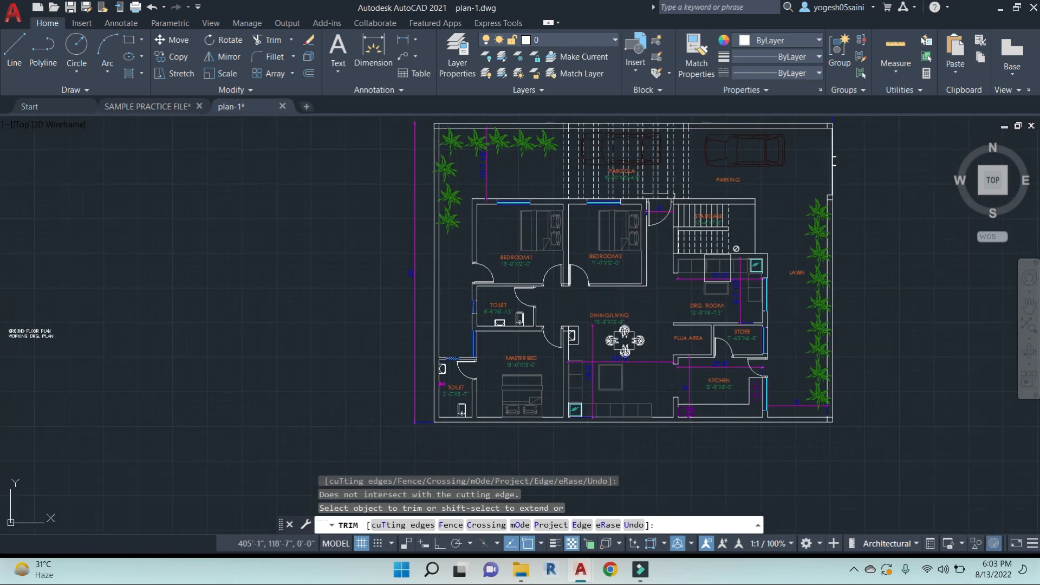
key(Escape)
key(ctrl+s)
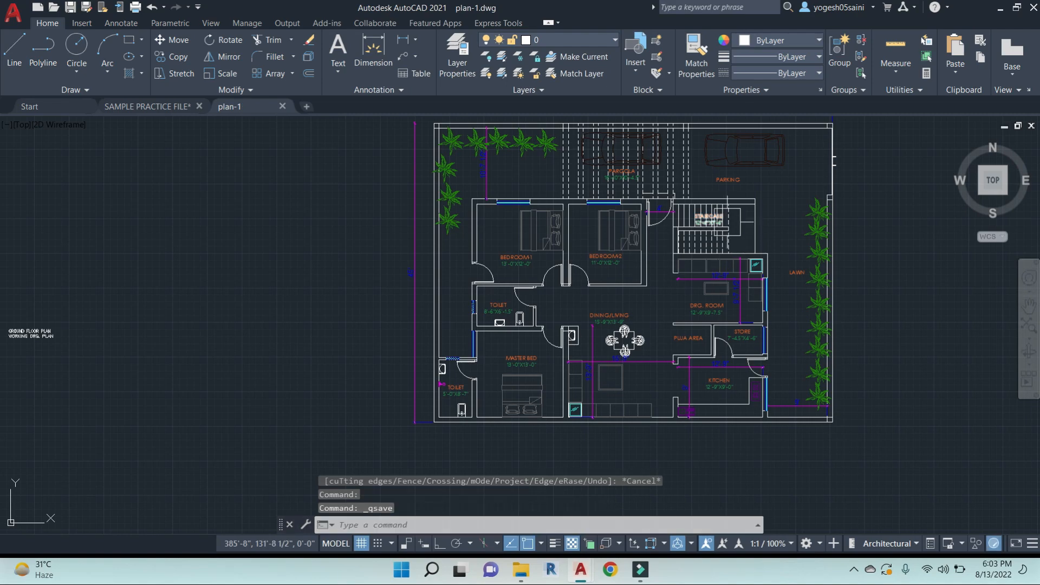
Erase the stray solid vertical line beside the first dashed tread of the staircase's lower flight
scroll(755, 220, up, 7)
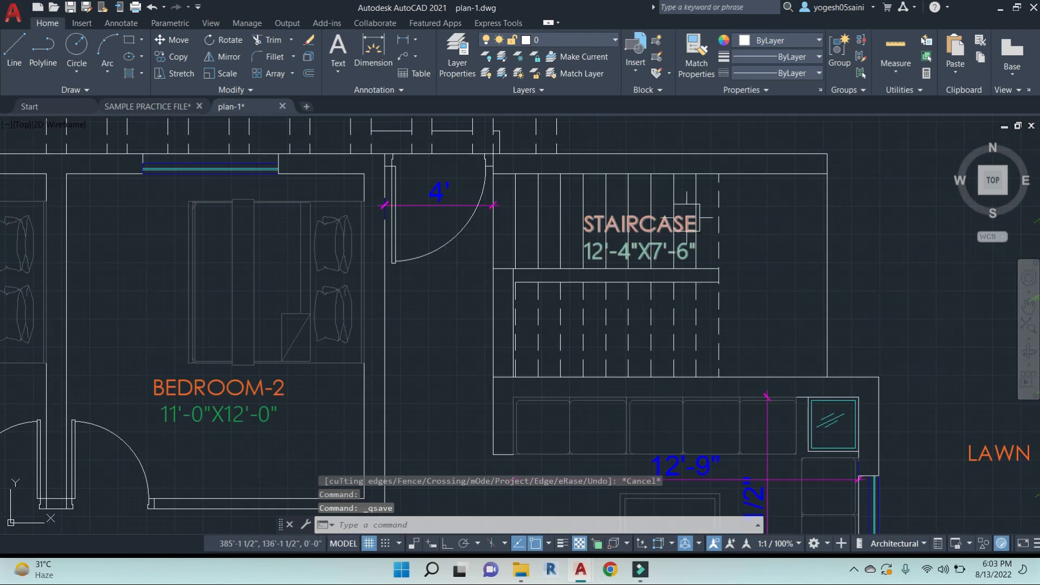
scroll(686, 223, up, 1)
scroll(441, 319, down, 1)
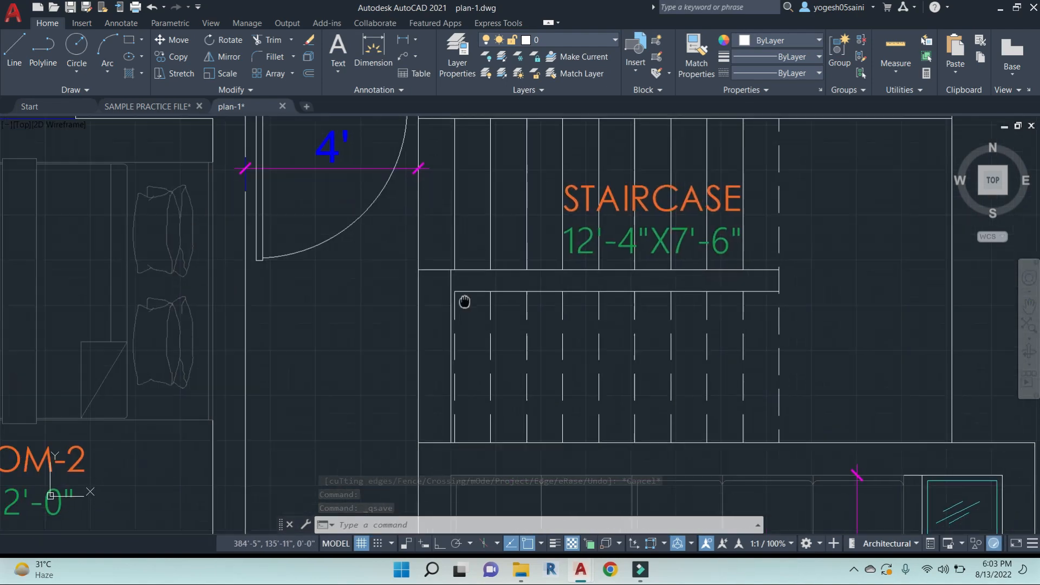
scroll(464, 272, up, 5)
click(467, 250)
text(e)
key(Return)
scroll(424, 277, down, 4)
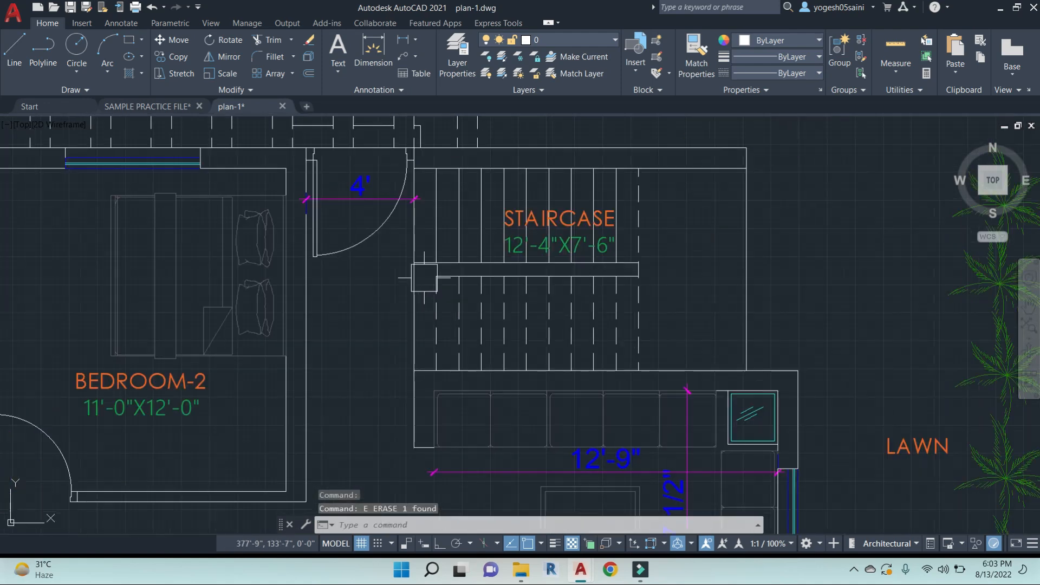
key(Escape)
key(Escape)
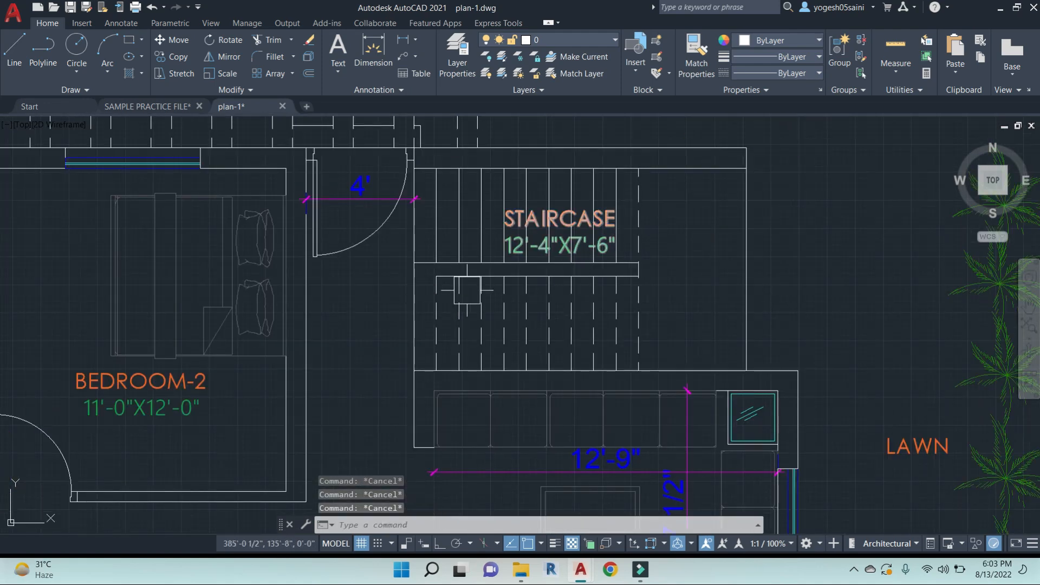
Shorten the passage-side wall line beside the staircase's lower flight so that it ends at the drawing room's upper wall
scroll(607, 232, up, 3)
click(595, 185)
key(Escape)
middle_drag(165, 365, 425, 279)
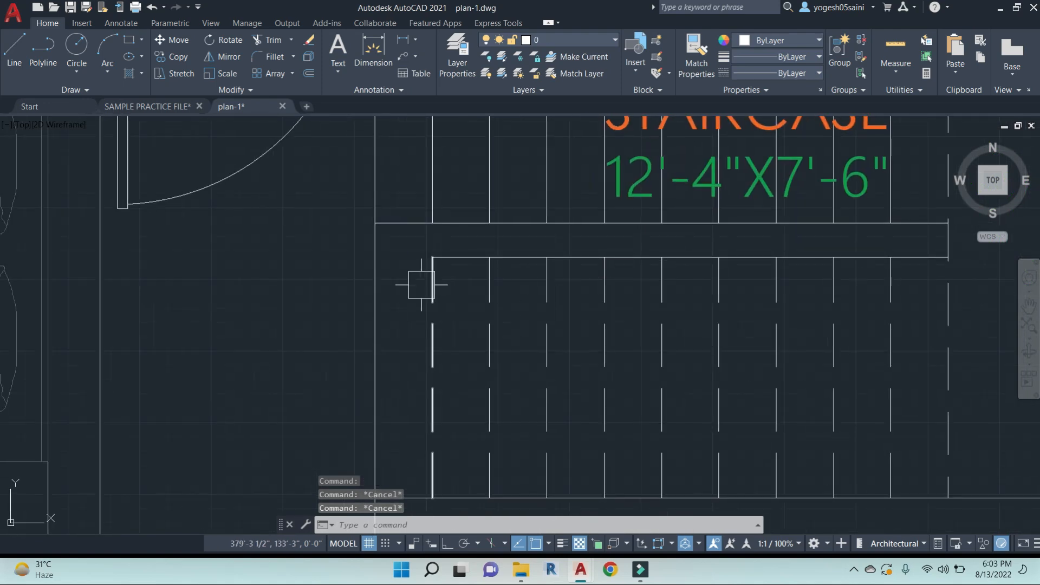
click(376, 309)
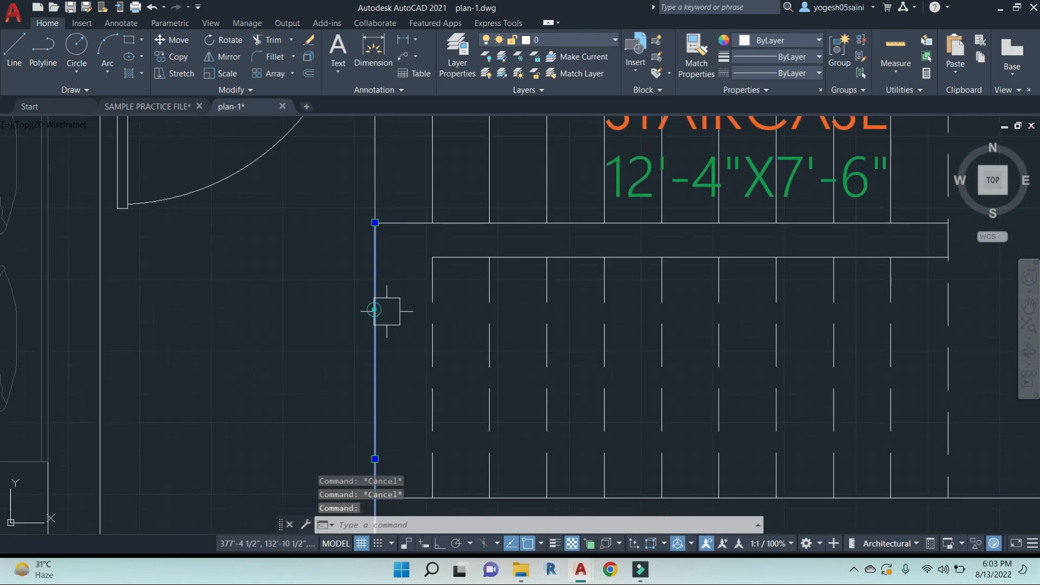
click(375, 223)
scroll(384, 297, down, 4)
key(Escape)
key(Escape)
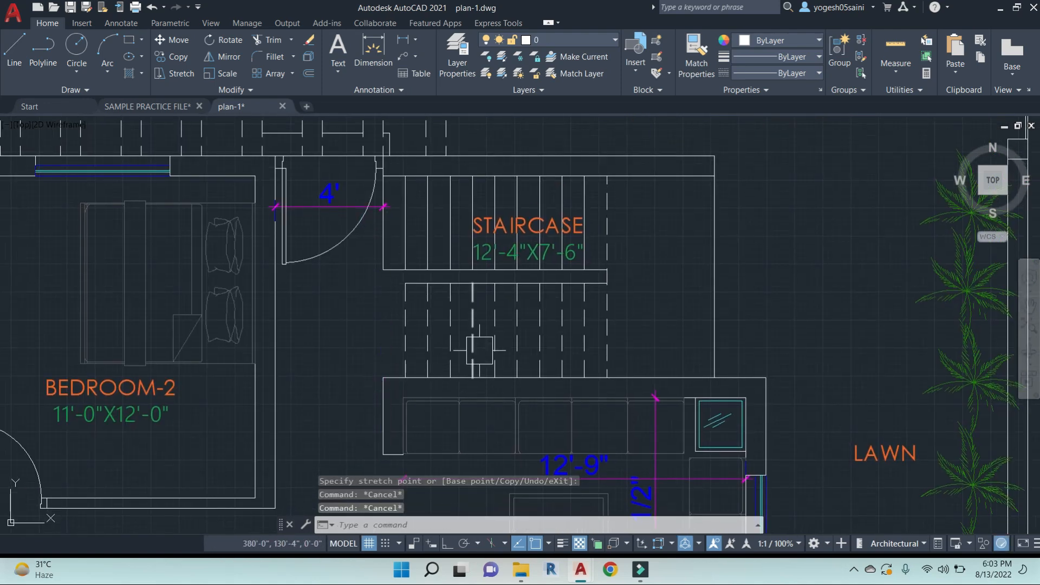
Copy the LAWN label to the blank area below the plan's lower boundary wall
scroll(479, 354, down, 4)
scroll(518, 323, down, 2)
middle_drag(583, 365, 621, 295)
scroll(639, 305, up, 4)
click(652, 270)
text(c)
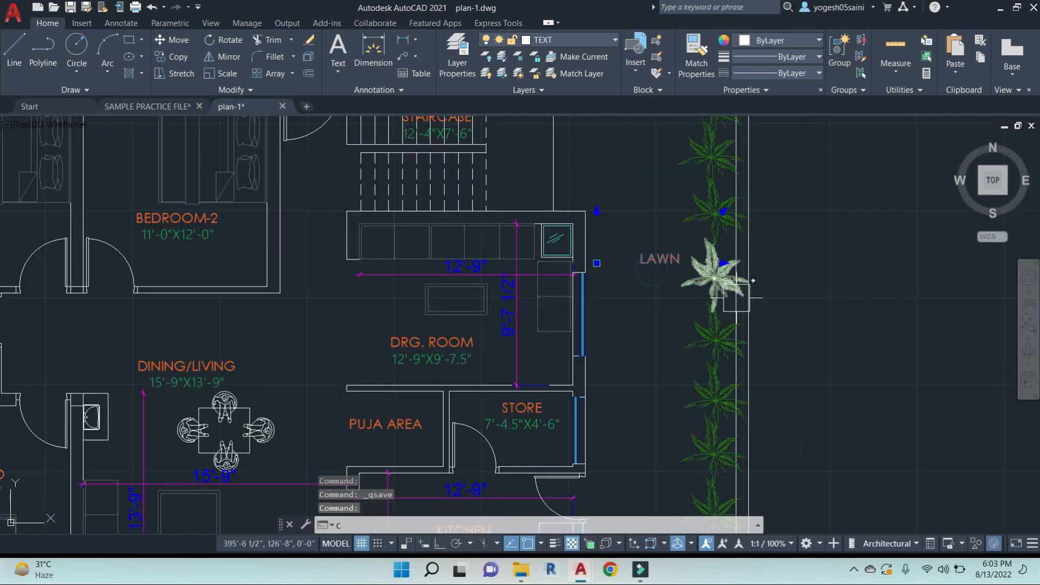
text(o)
key(space)
click(818, 311)
middle_drag(853, 492, 919, 121)
click(525, 353)
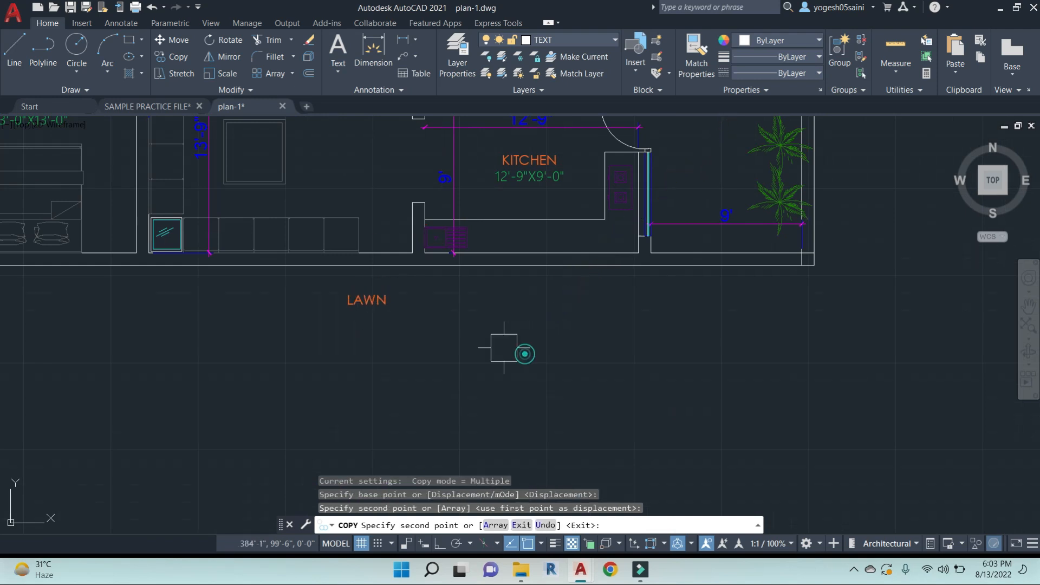
key(Escape)
Change the copied label to GROUND FLOOR PLAN, widen its text frame to 13'-9" for a single line, and save the drawing
double_click(363, 299)
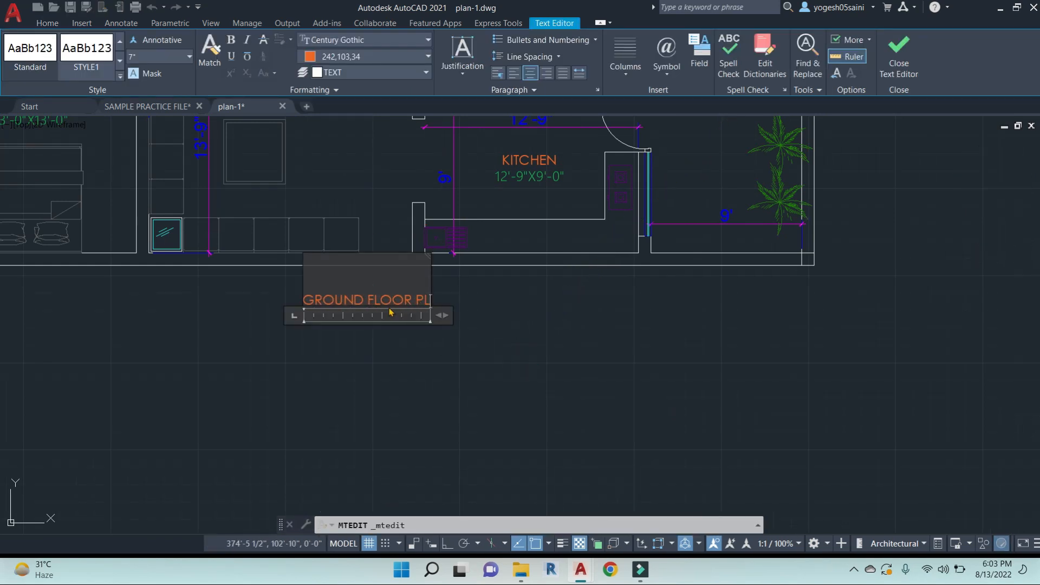
drag(443, 315, 545, 315)
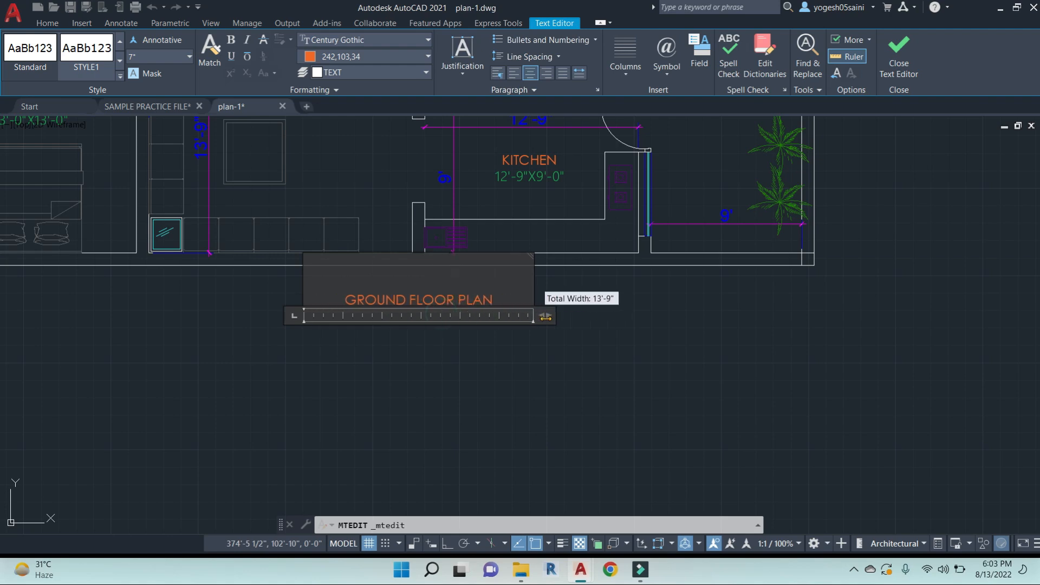
click(529, 351)
key(Escape)
key(Escape)
scroll(509, 379, down, 6)
key(ctrl+s)
middle_drag(571, 314, 588, 353)
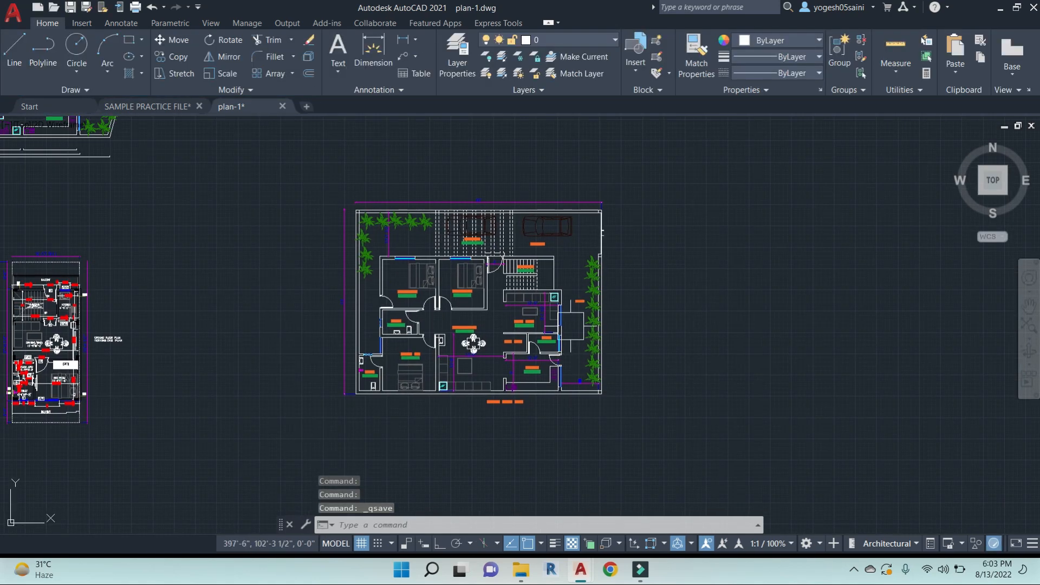
Match the parking gate lines in the outer boundary wall to the properties of the reference plan's slanted entry gate
scroll(558, 279, up, 2)
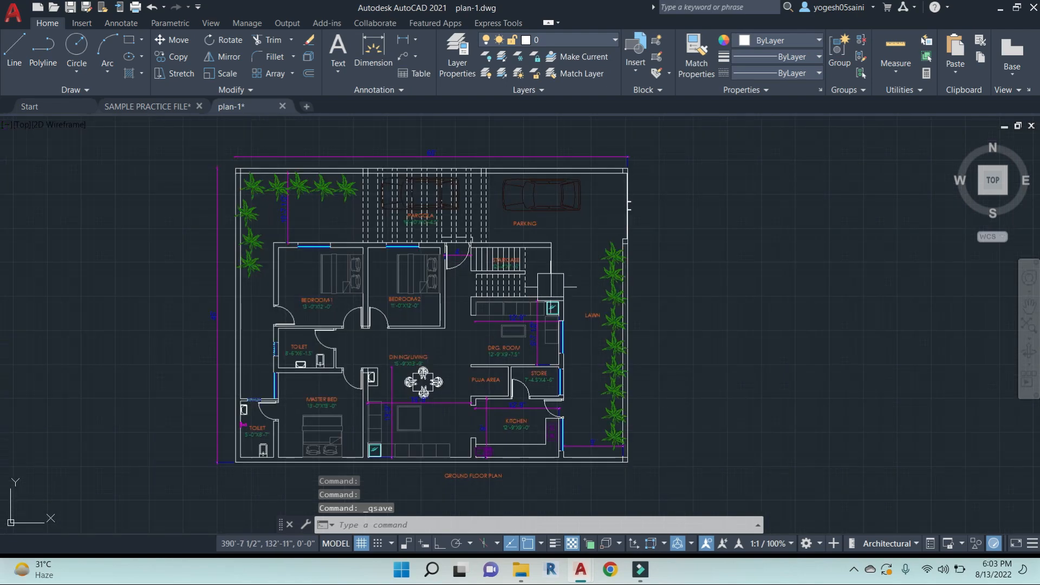
middle_drag(672, 350, 693, 334)
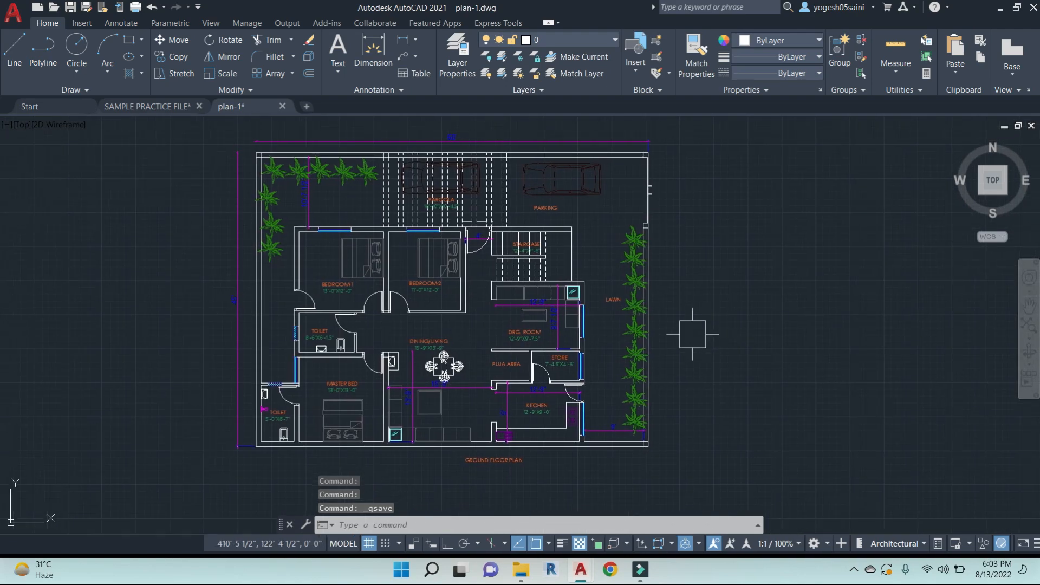
middle_drag(690, 181, 733, 205)
text(ma)
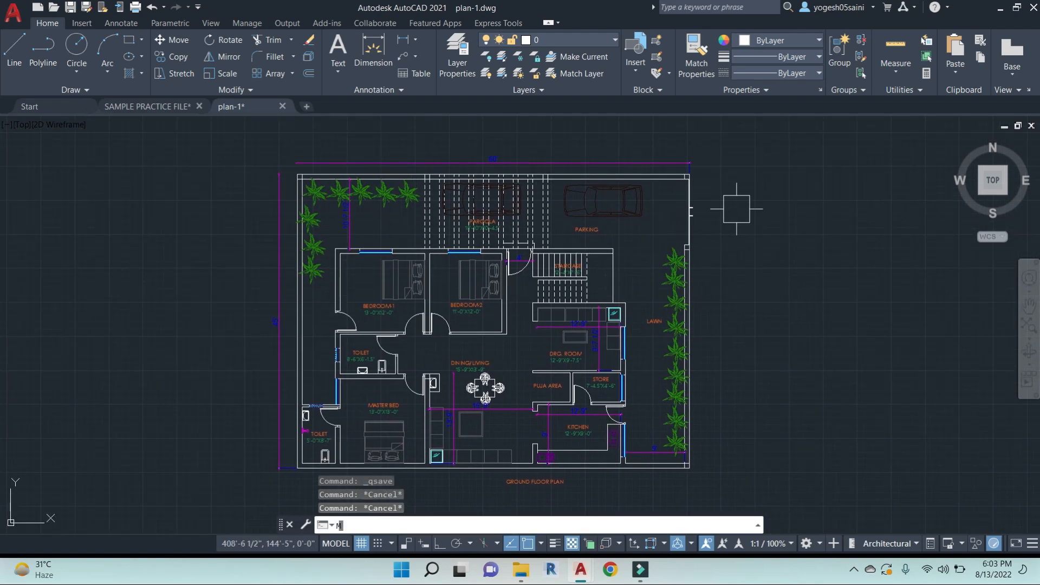
key(Return)
scroll(399, 216, down, 3)
scroll(455, 160, up, 6)
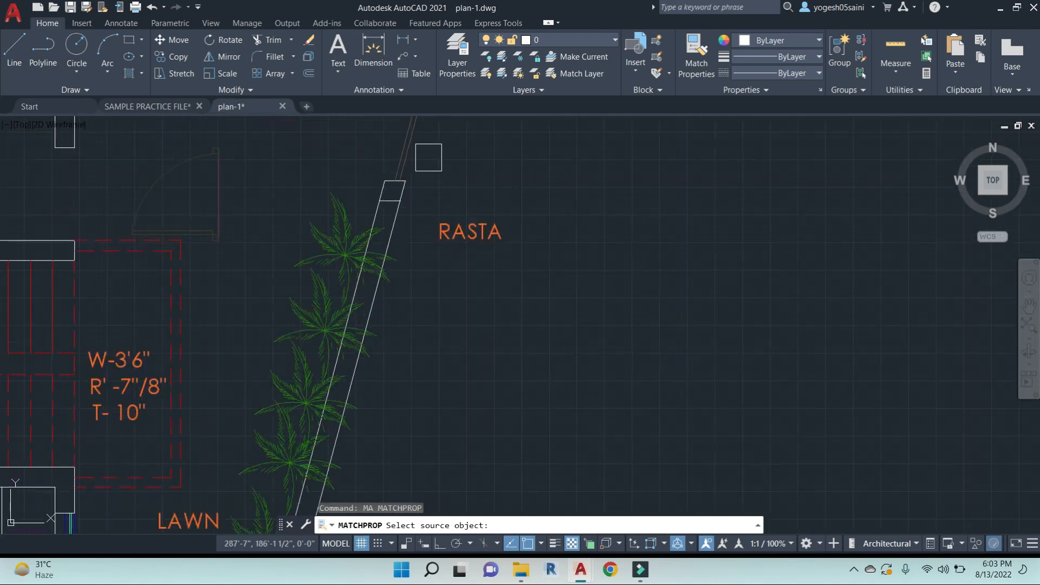
click(417, 146)
scroll(589, 236, down, 9)
middle_drag(796, 350, 444, 273)
scroll(623, 364, up, 6)
click(680, 374)
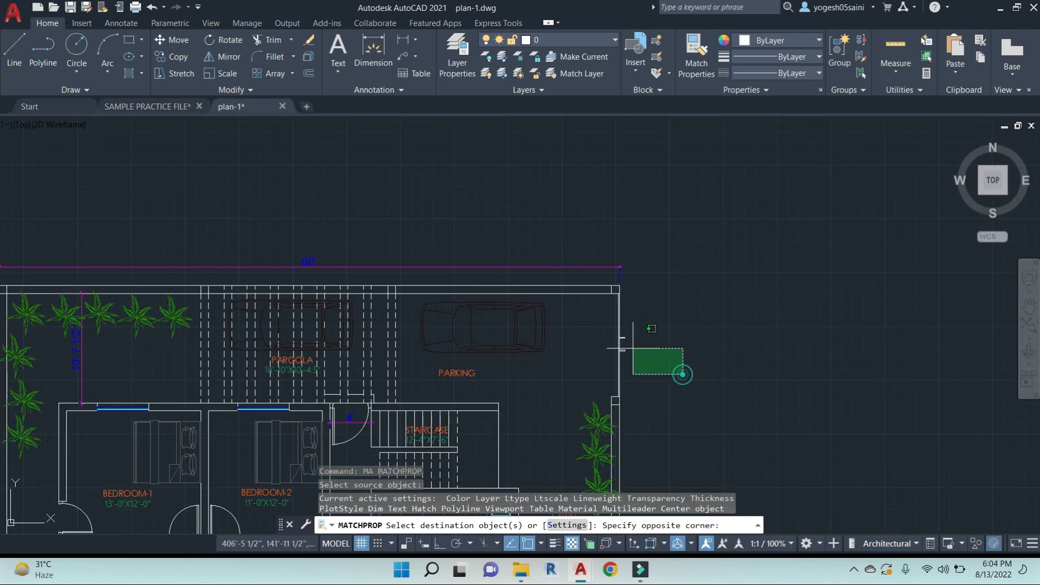
click(585, 322)
scroll(644, 327, down, 5)
middle_drag(295, 284, 313, 282)
key(Escape)
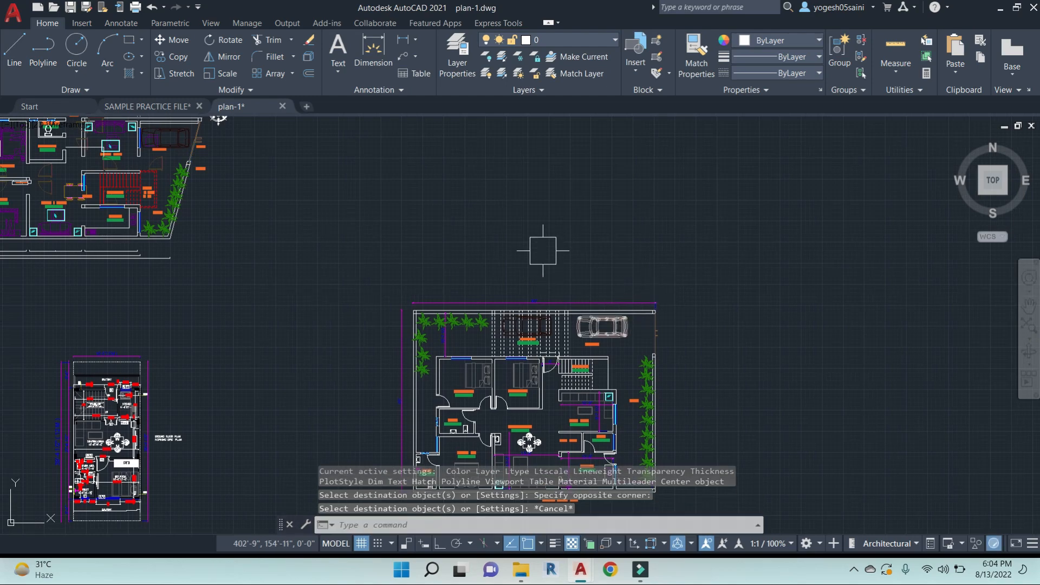
Match the inner square of the living area's centre table to the glass line of the reference plan's window beside the staircase
scroll(543, 249, down, 5)
middle_drag(434, 234, 466, 249)
scroll(403, 215, up, 8)
key(Escape)
key(Escape)
key(Escape)
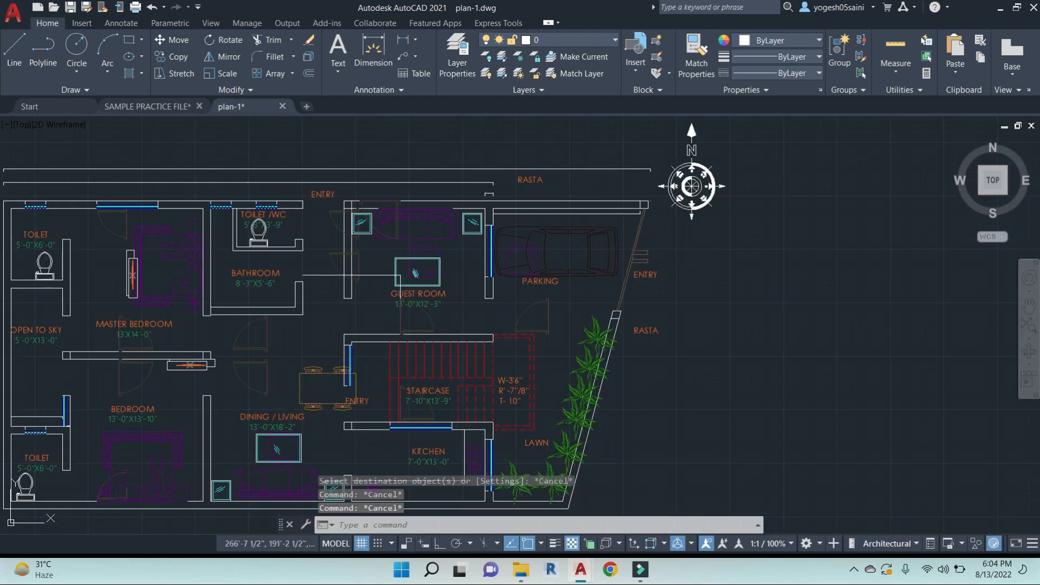
text(MA)
key(Return)
scroll(357, 363, up, 10)
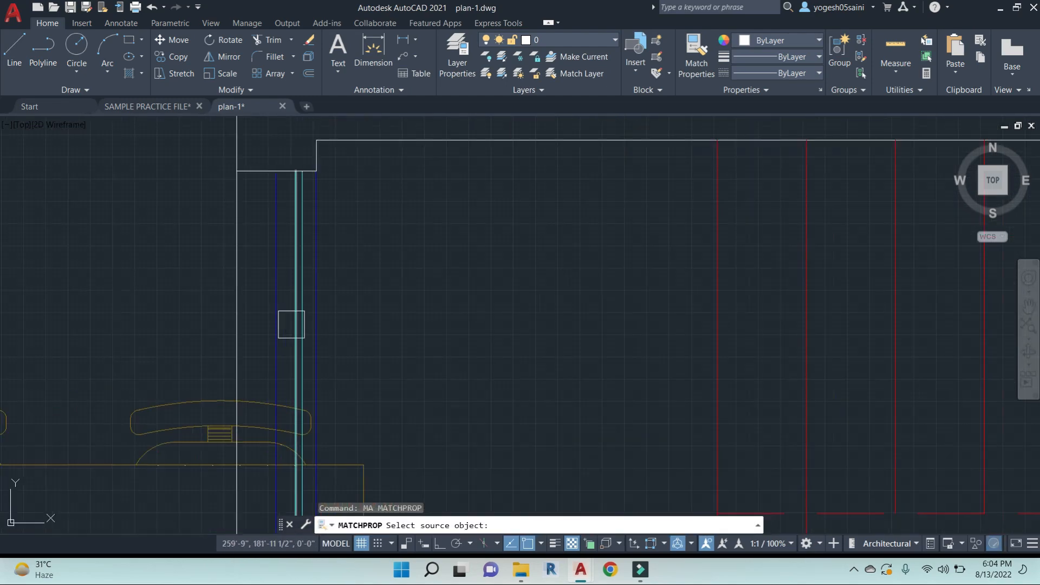
click(297, 297)
scroll(772, 371, down, 10)
middle_drag(906, 426, 623, 227)
scroll(387, 274, up, 8)
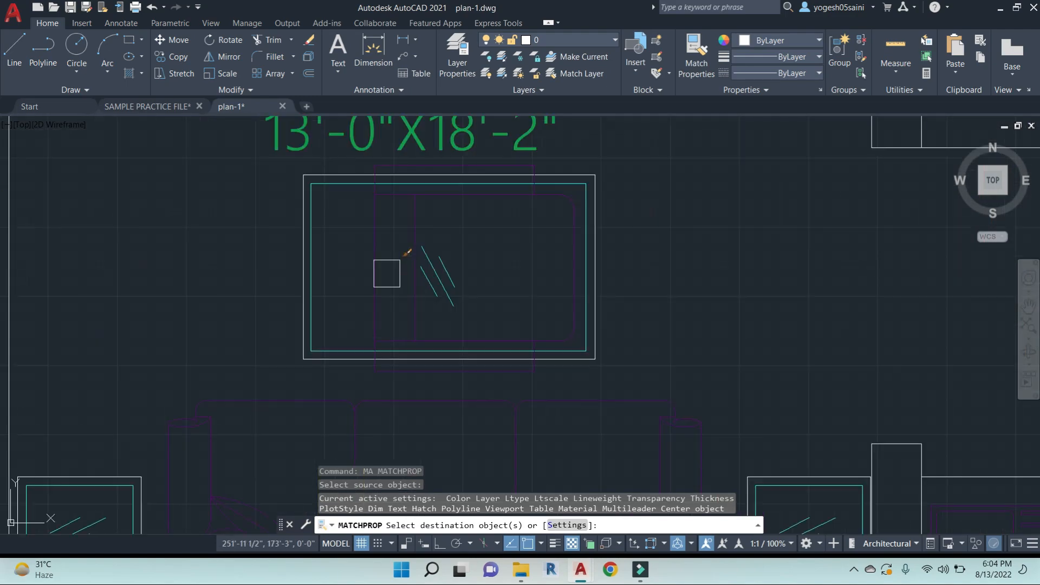
scroll(558, 230, down, 8)
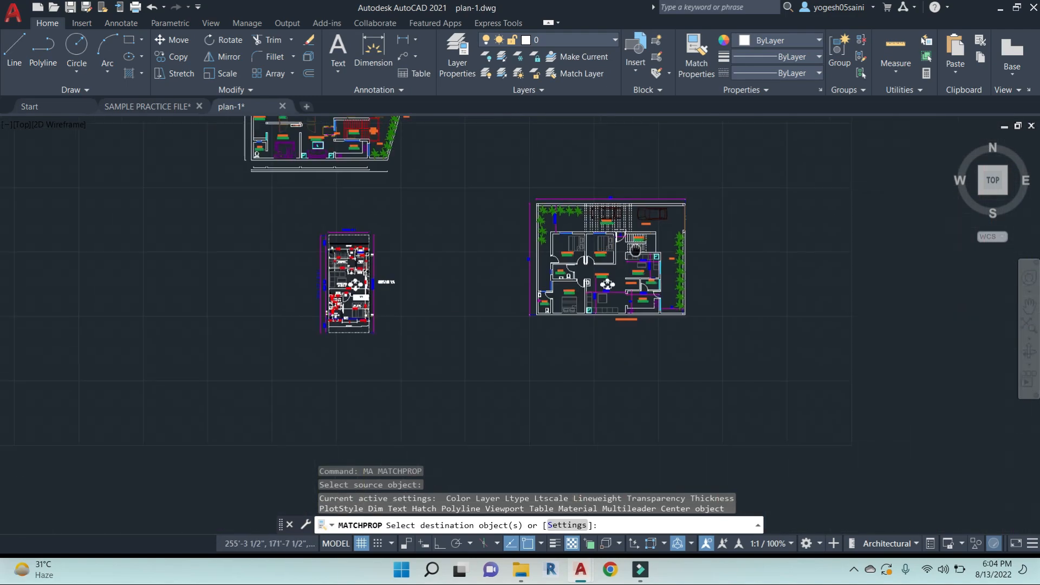
scroll(610, 242, up, 8)
scroll(609, 241, up, 3)
click(599, 214)
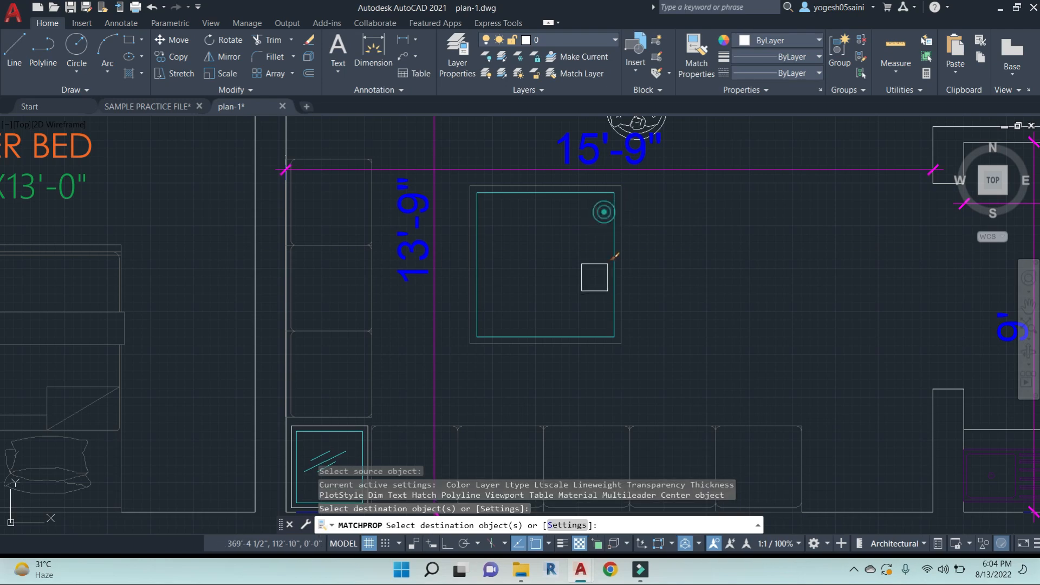
Apply the same glass properties to the inner rectangle of the DRG. ROOM table and save the drawing
scroll(601, 217, down, 8)
scroll(650, 248, up, 8)
scroll(644, 268, up, 3)
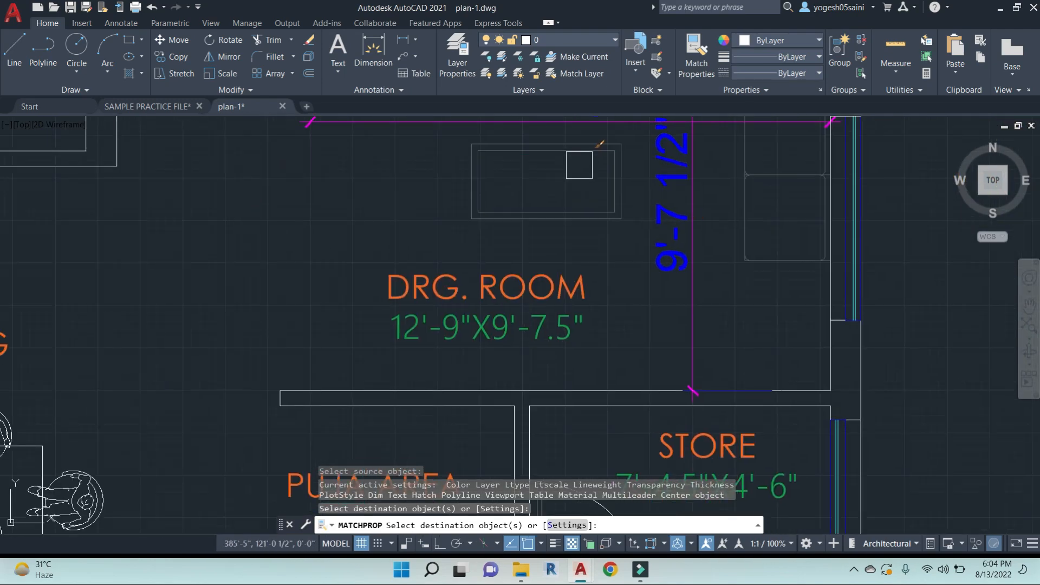
click(581, 161)
scroll(652, 207, down, 5)
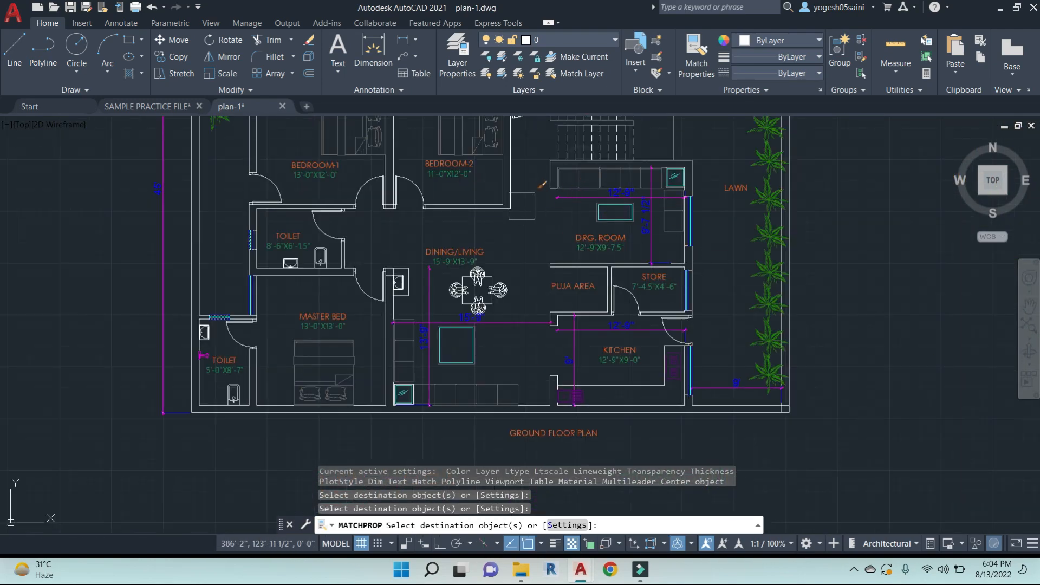
scroll(536, 236, down, 5)
middle_drag(288, 314, 425, 277)
middle_drag(796, 293, 692, 351)
key(Escape)
key(Escape)
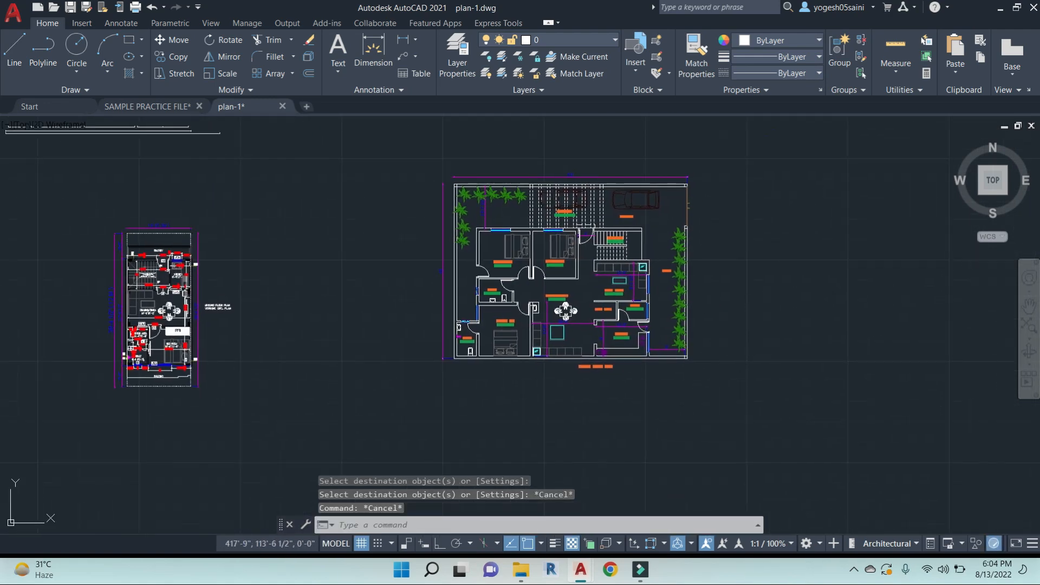
key(ctrl+s)
Draw a vertical road line about 68' long just outside the boundary wall on the lawn side, with Ortho on
scroll(568, 274, down, 2)
scroll(623, 254, up, 6)
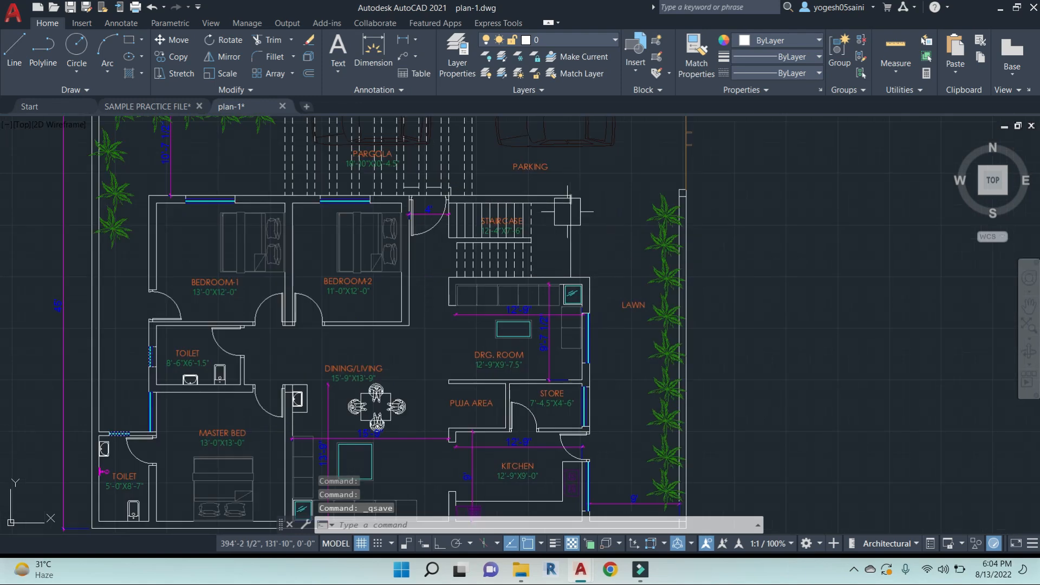
key(Escape)
scroll(741, 241, down, 4)
middle_drag(811, 270, 707, 262)
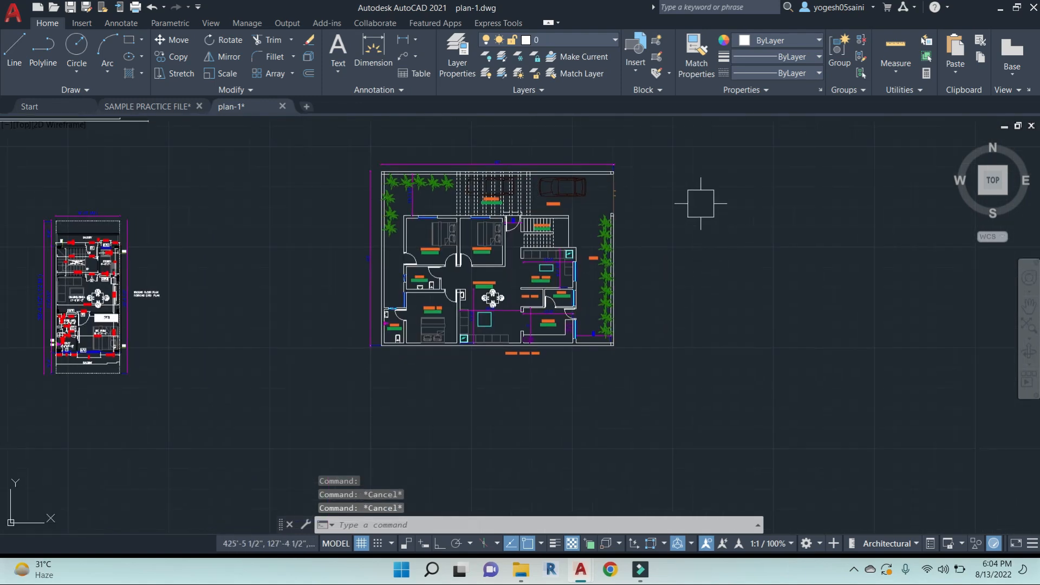
text(l)
key(Return)
click(623, 129)
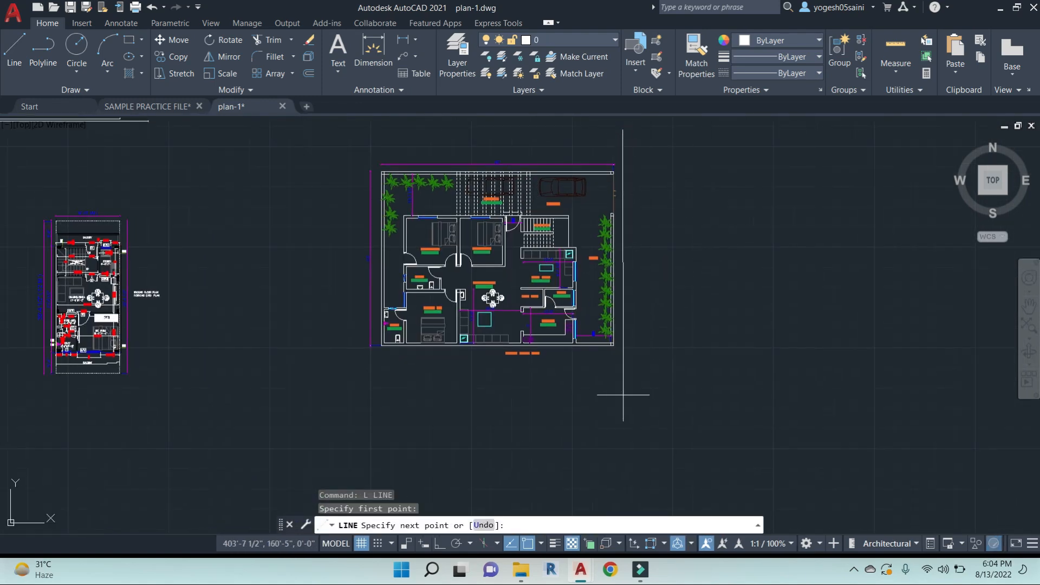
key(F8)
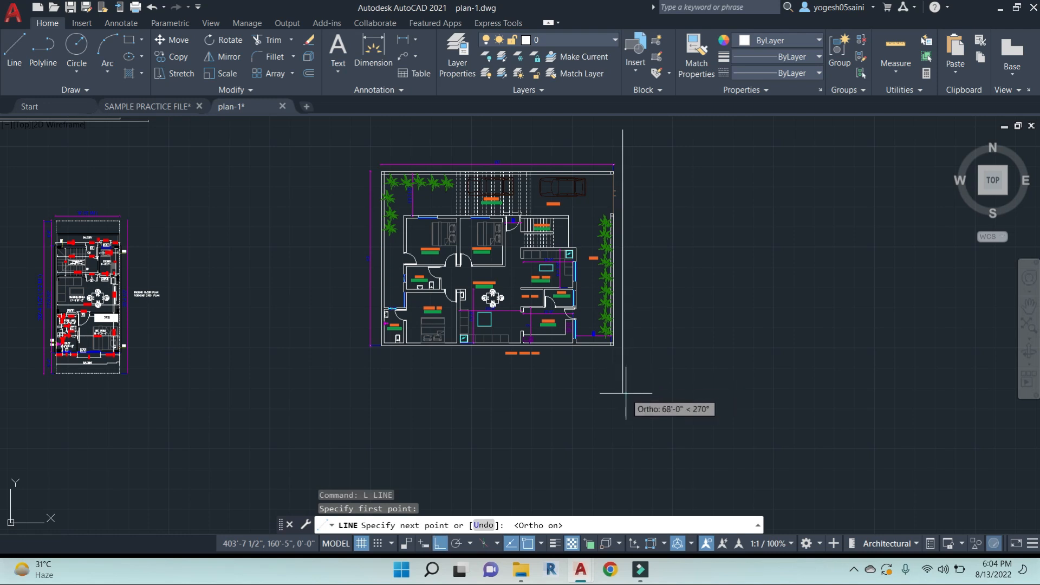
click(625, 393)
key(Escape)
text(o)
key(Return)
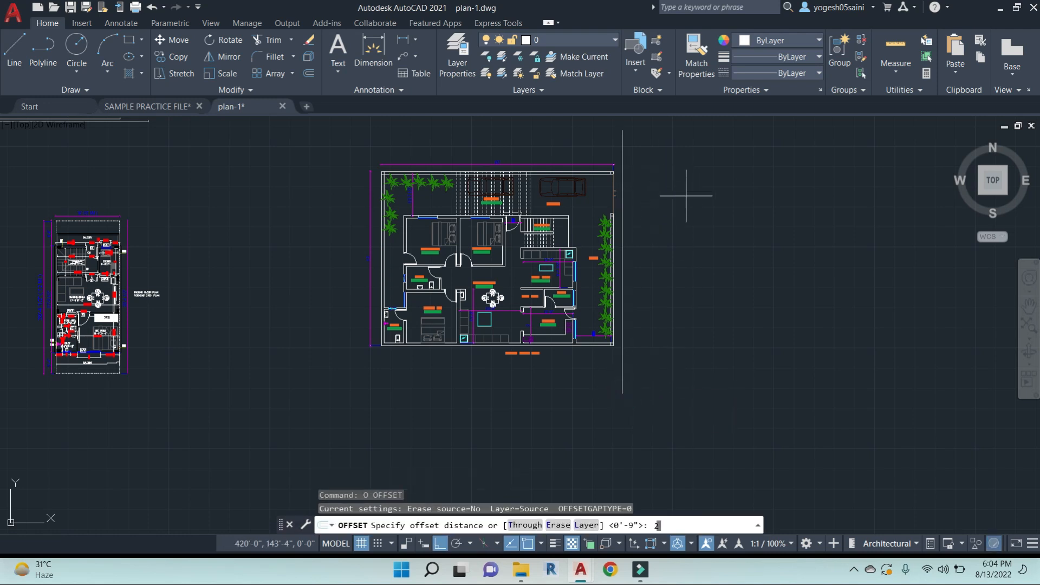
key(Escape)
key(Escape)
Offset the vertical road line 10' outward, away from the plot
text(o)
key(Return)
text(10')
key(Return)
click(618, 146)
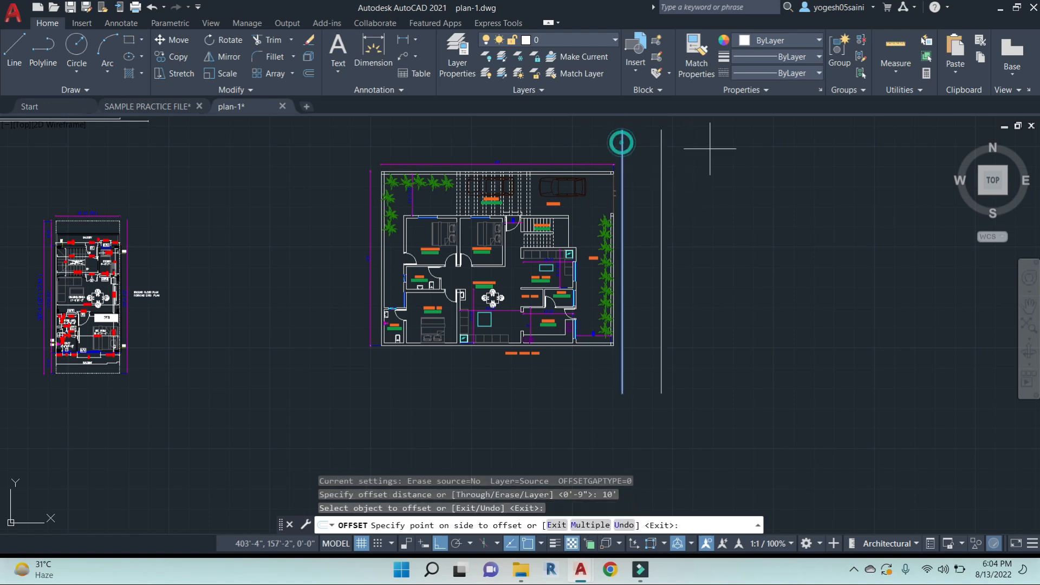
click(677, 149)
key(Escape)
Draw a horizontal line across both road lines, just above the plan's upper overall dimension
text(l)
key(Return)
middle_drag(696, 177, 673, 241)
scroll(568, 211, up, 4)
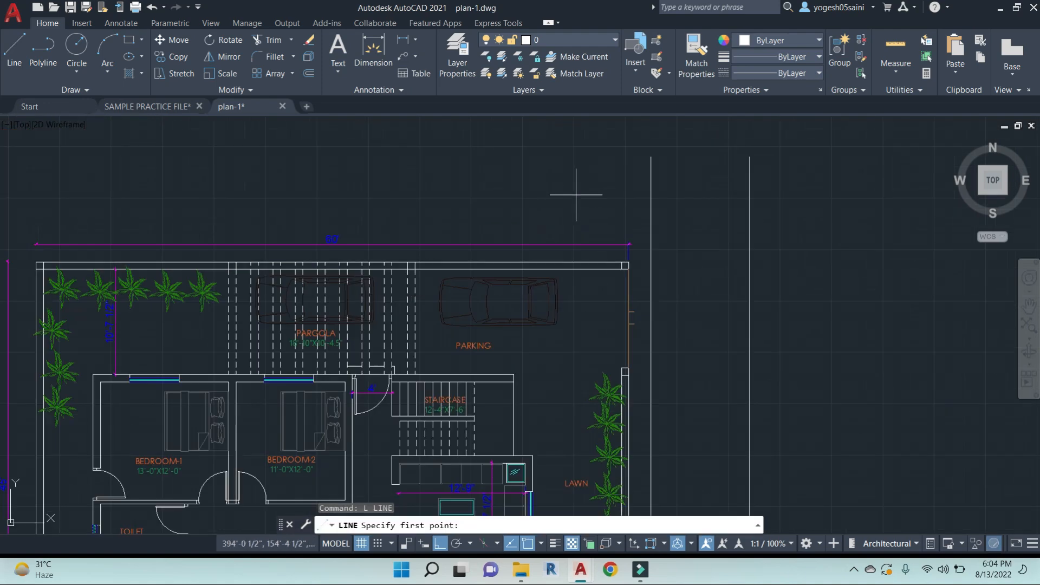
click(585, 217)
click(821, 216)
key(Return)
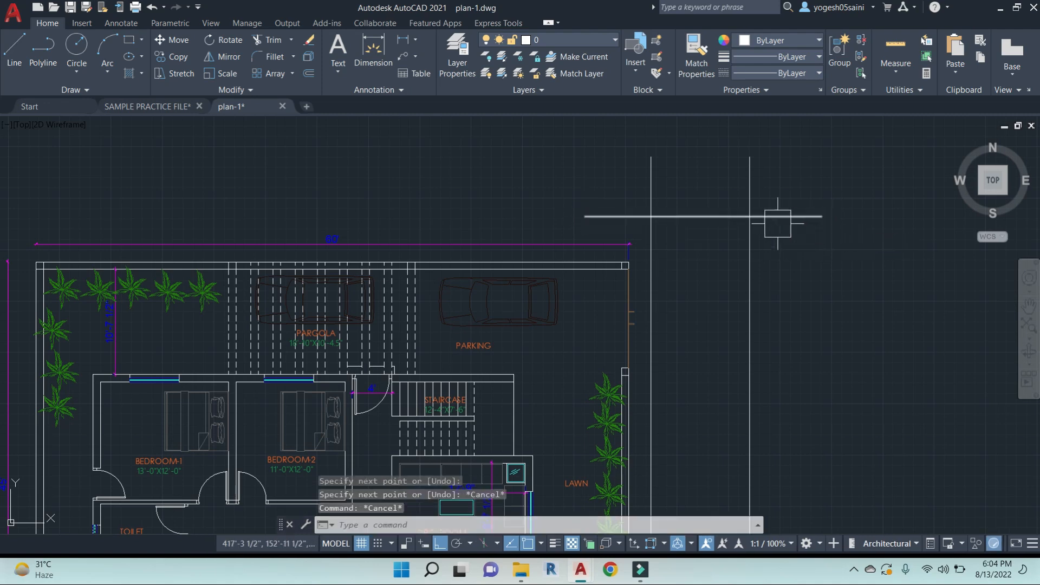
Draw half a break symbol on the horizontal line: a short vertical stroke and a diagonal back down to the line
key(Return)
click(672, 217)
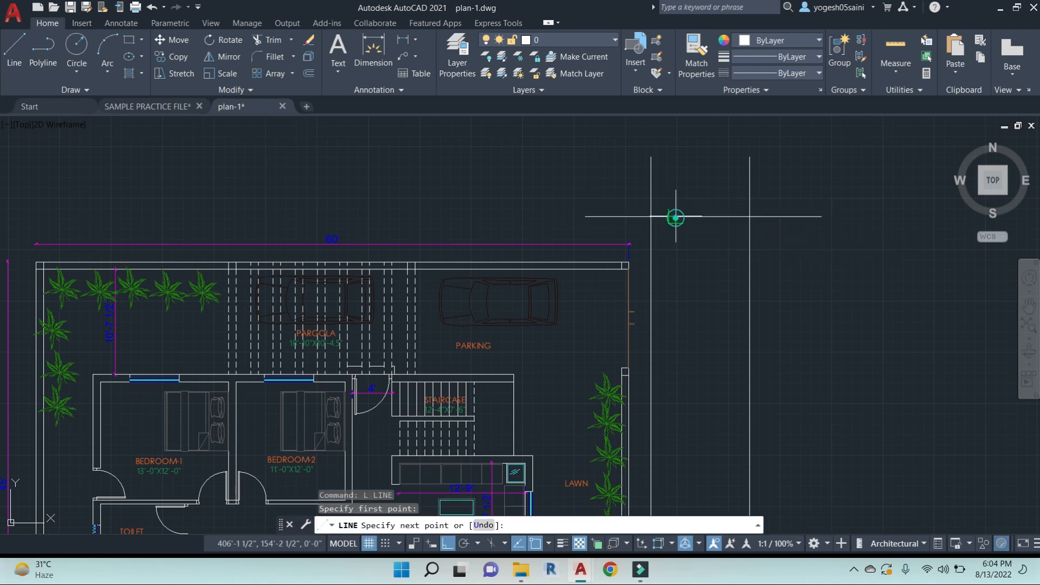
click(680, 180)
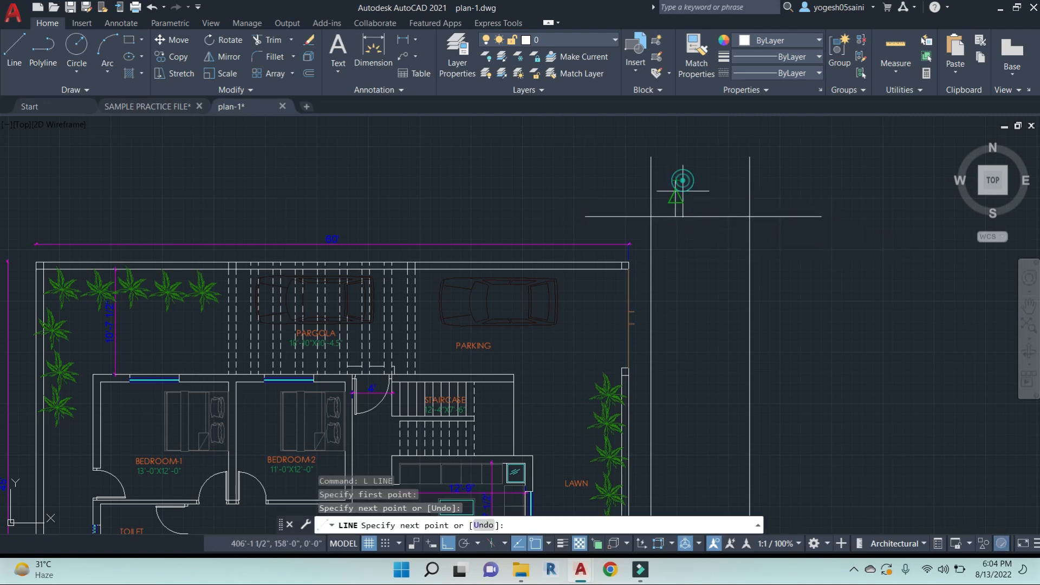
click(703, 217)
key(Escape)
key(Escape)
Mirror the vertical stroke and diagonal about a vertical axis through the diagonal's lower end, keeping the originals
click(709, 200)
scroll(675, 199, up, 3)
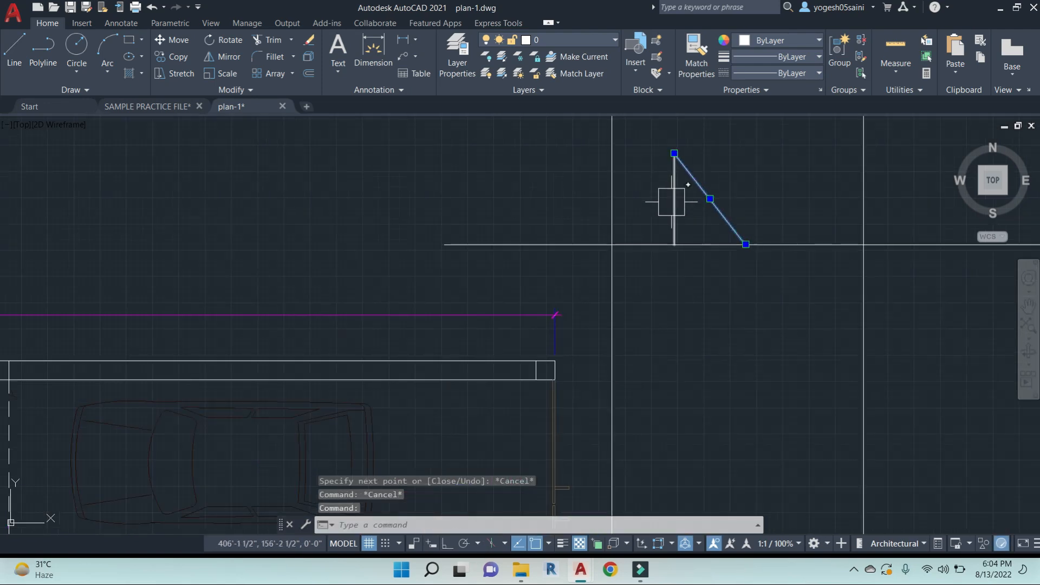
click(670, 203)
text(mi)
key(Return)
click(746, 245)
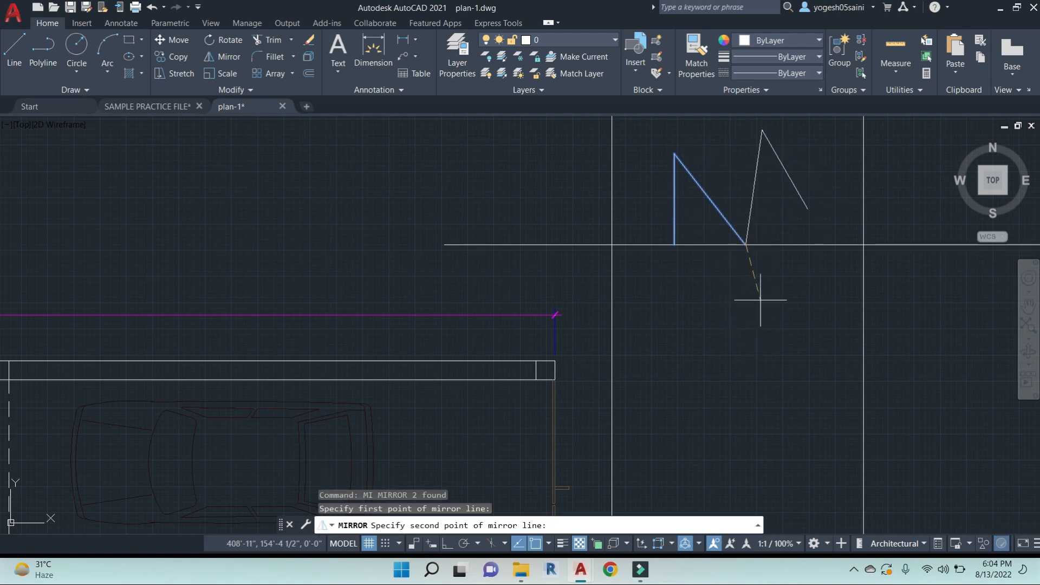
key(F8)
click(742, 144)
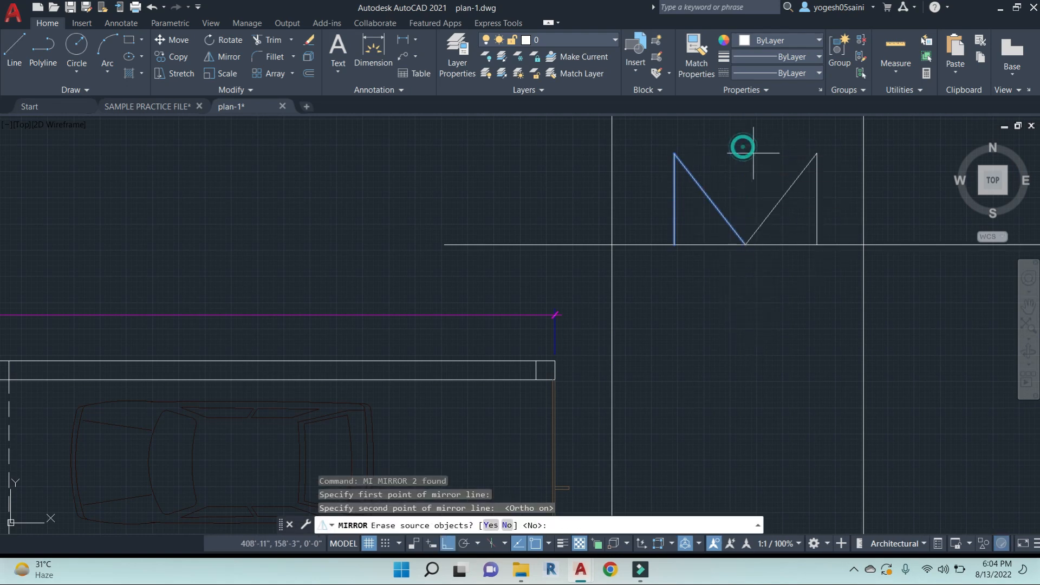
key(Return)
Mirror the mirrored stroke and diagonal downward about the horizontal line, keeping the source lines
click(841, 211)
click(780, 158)
text(mi)
key(Return)
click(816, 244)
click(909, 245)
key(Return)
Erase the intermediate mirrored stroke and diagonal above the horizontal line
click(843, 211)
click(757, 151)
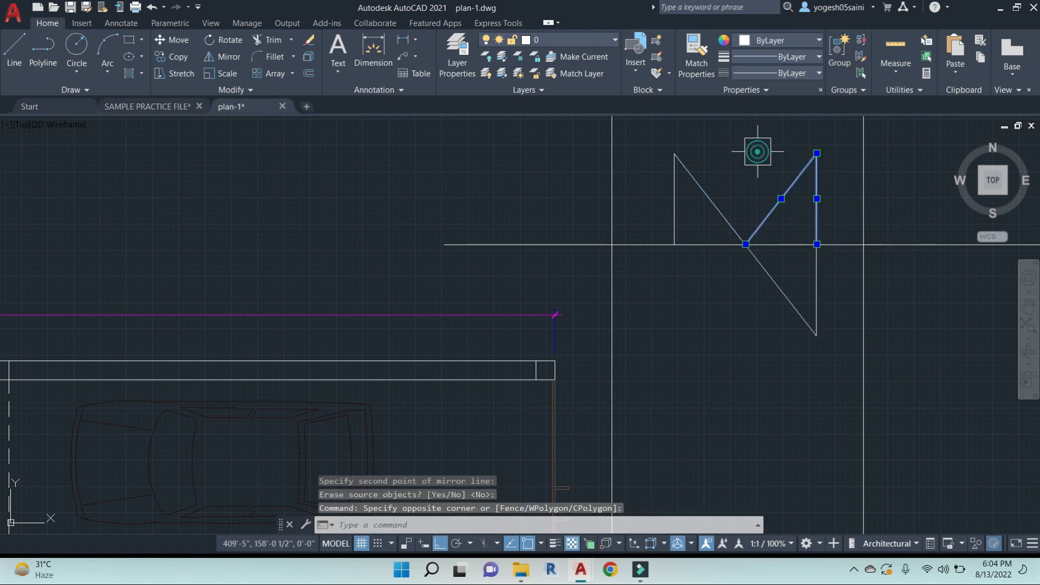
text(e)
key(Return)
key(Escape)
key(Escape)
text(yr)
key(Return)
key(Return)
click(791, 248)
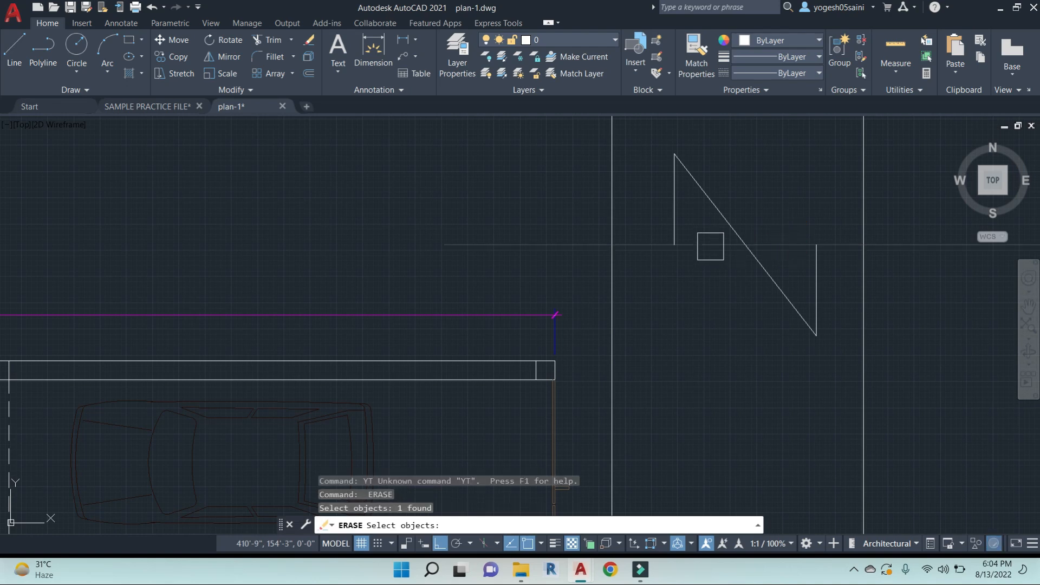
key(Escape)
key(Return)
click(783, 245)
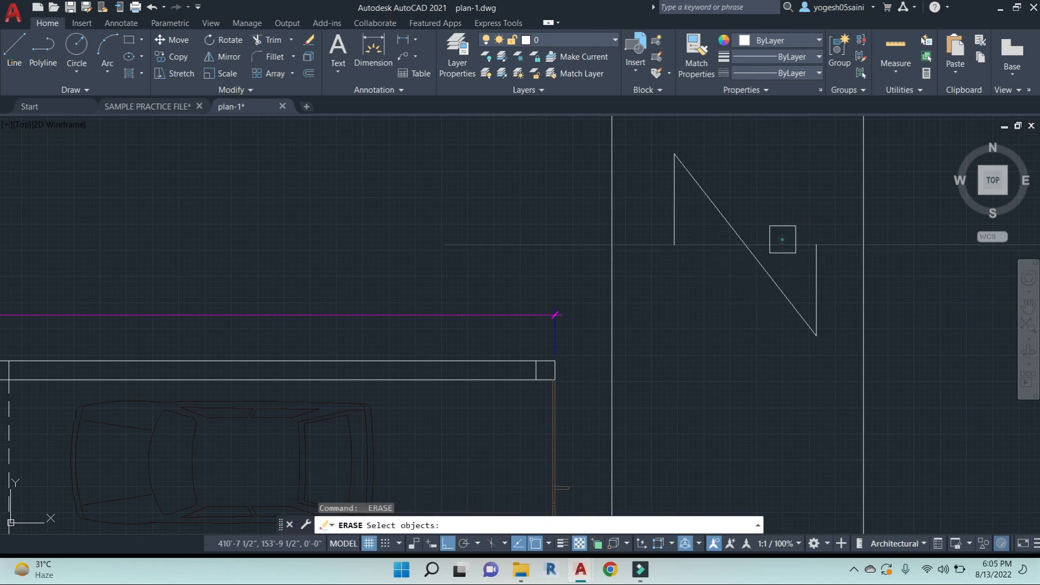
click(711, 247)
key(Escape)
key(Escape)
key(Escape)
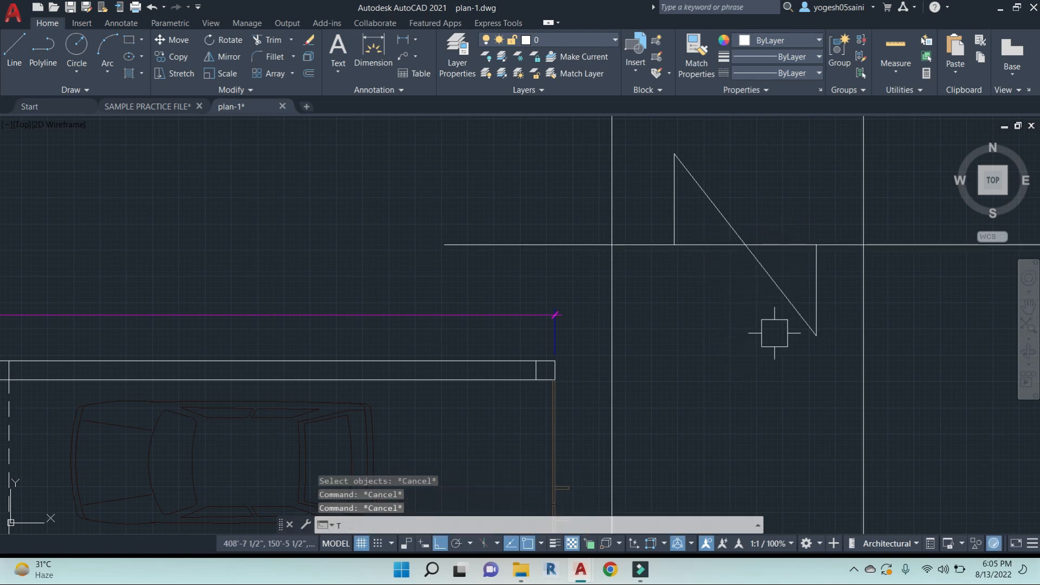
Trim away the horizontal line segments between the two vertical strokes of the break symbol
text(tr)
key(Return)
key(Return)
scroll(786, 251, up, 3)
click(801, 278)
click(775, 159)
click(622, 311)
click(564, 213)
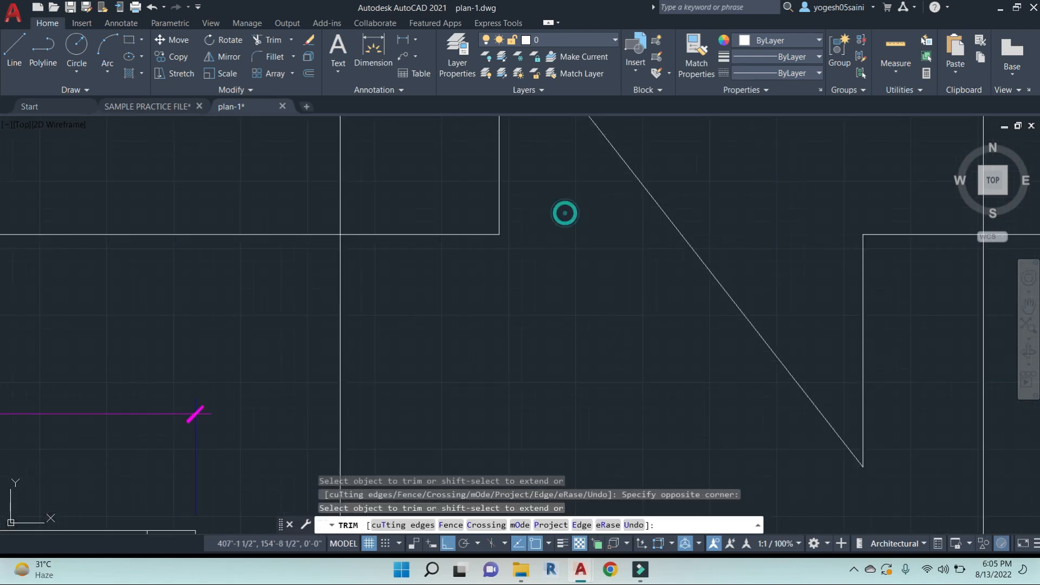
Trim off the ends of both vertical road lines that extend above the upper break line
scroll(585, 306, down, 8)
key(Escape)
key(Escape)
key(Escape)
key(Escape)
text(tr)
key(Return)
click(652, 251)
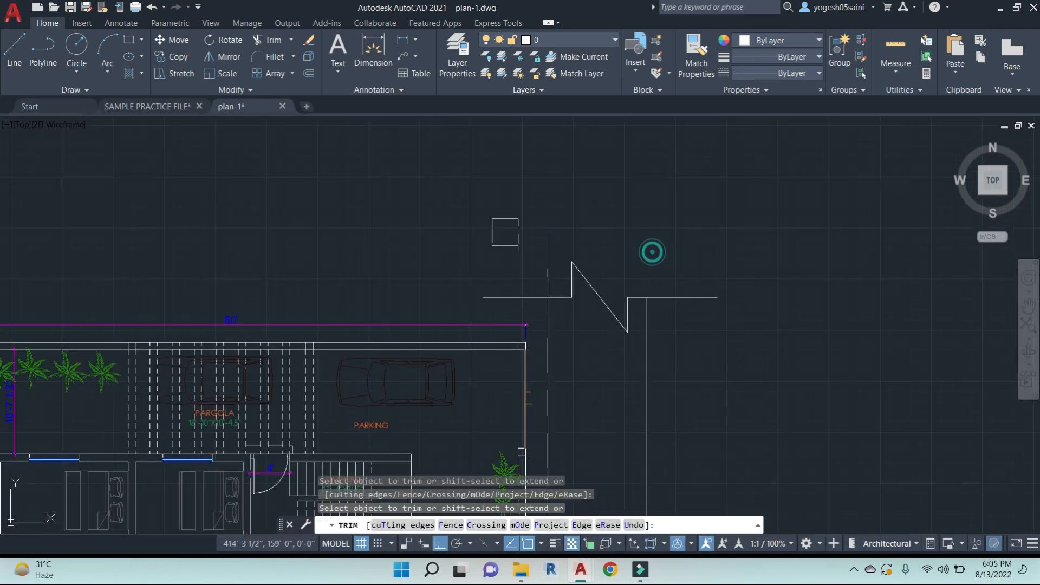
scroll(540, 245, down, 6)
key(Escape)
scroll(542, 217, up, 4)
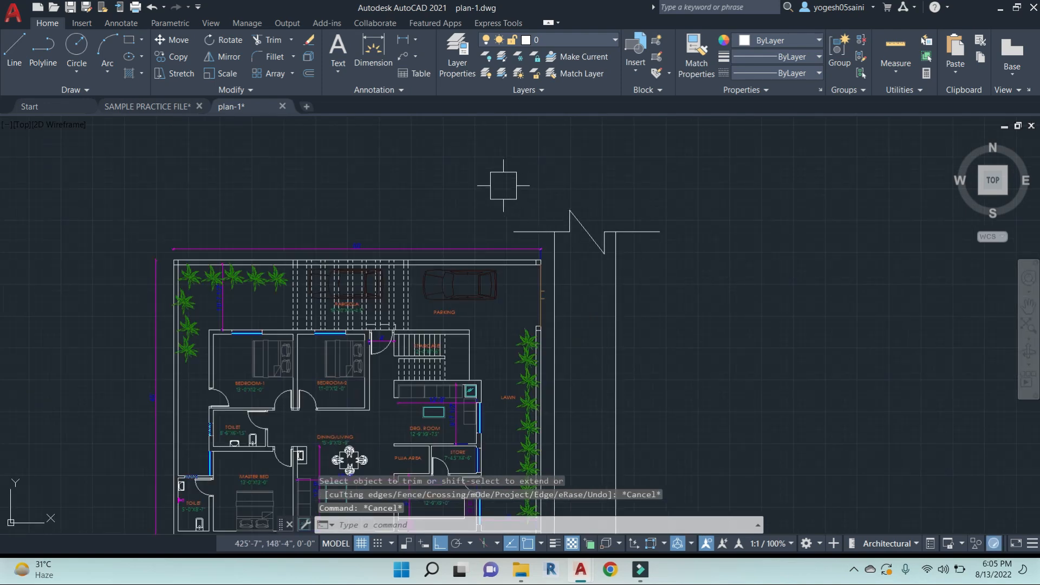
click(497, 184)
click(722, 239)
scroll(722, 239, down, 2)
text(mi)
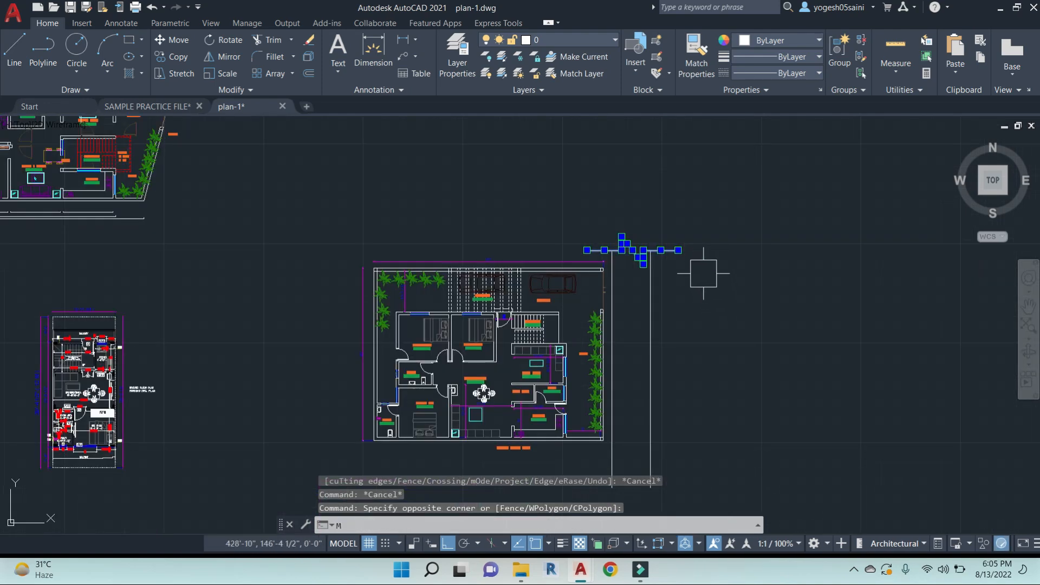
key(Return)
key(Escape)
key(Escape)
scroll(695, 261, up, 4)
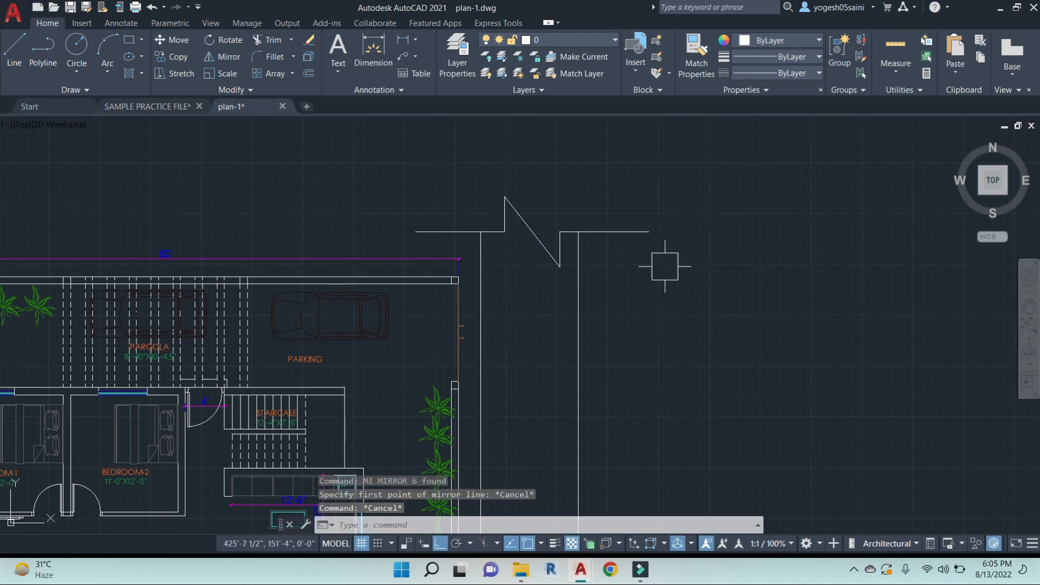
Copy the complete break symbol with its horizontal lines straight down to the lower end of the road
click(604, 231)
click(608, 203)
click(558, 355)
click(489, 173)
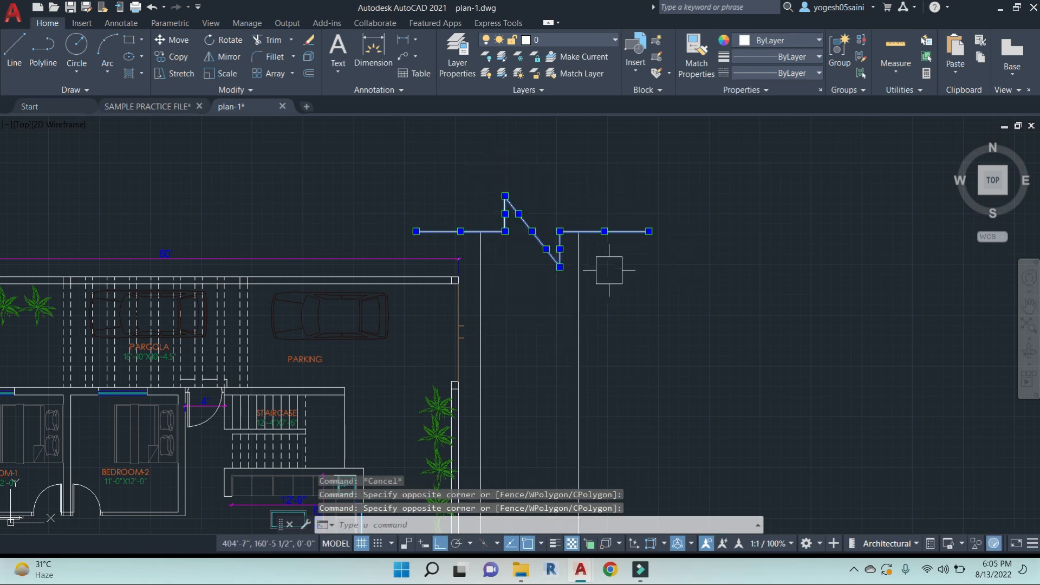
text(co)
key(Return)
scroll(734, 335, down, 4)
click(792, 244)
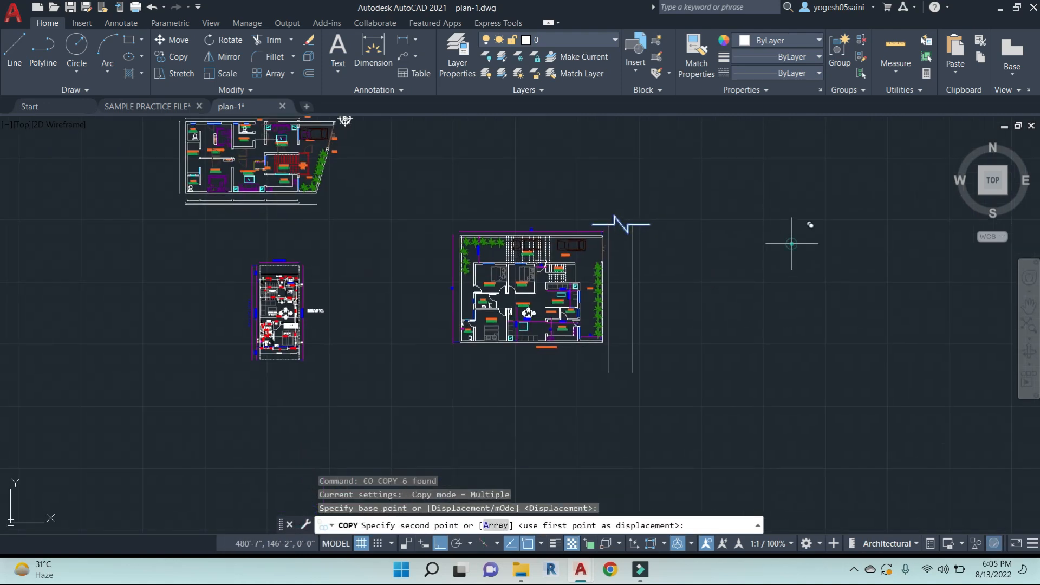
click(802, 374)
key(Escape)
Trim off the ends of the road lines that extend below the lower break line
text(tr)
key(Return)
click(674, 401)
scroll(658, 382, down, 3)
key(Escape)
key(Escape)
key(Escape)
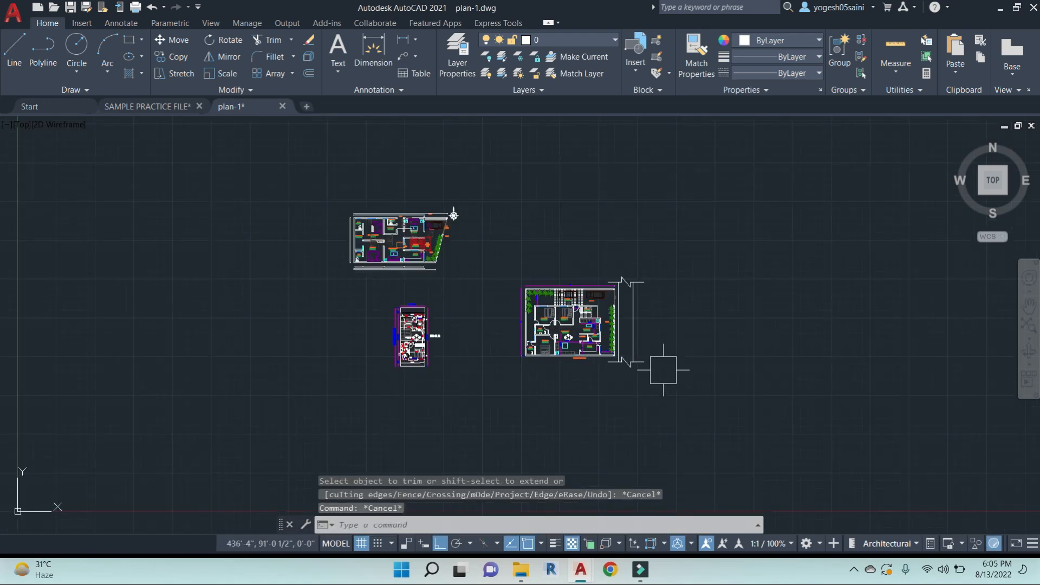
Copy the GROUND FLOOR PLAN title horizontally toward the road
scroll(608, 354, up, 5)
scroll(481, 391, up, 2)
click(481, 366)
text(co)
key(Return)
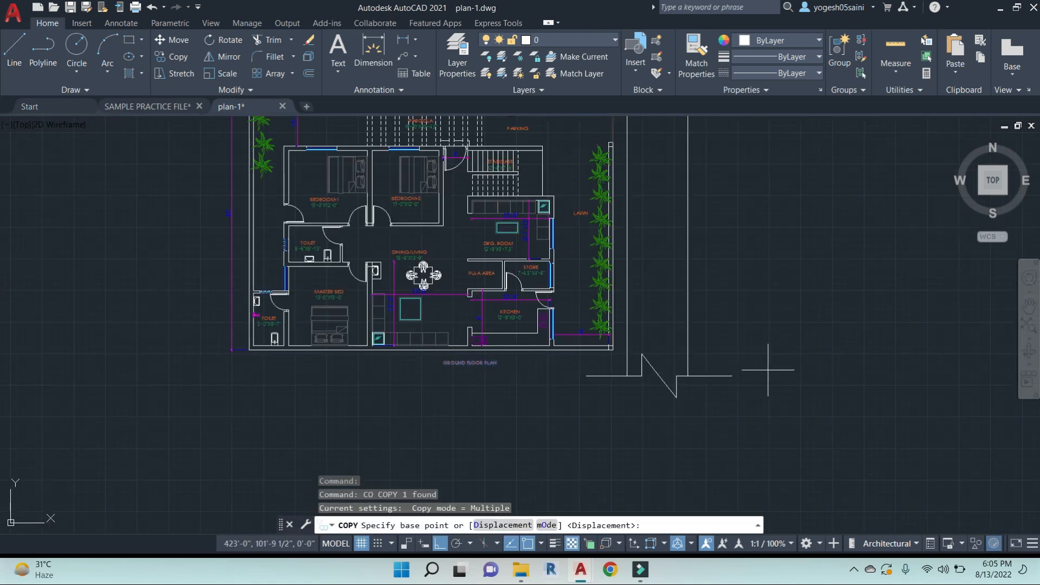
click(767, 370)
click(960, 370)
key(Escape)
Move the copied title up between the two road lines, clear of the lower break symbol
scroll(652, 366, up, 4)
click(682, 362)
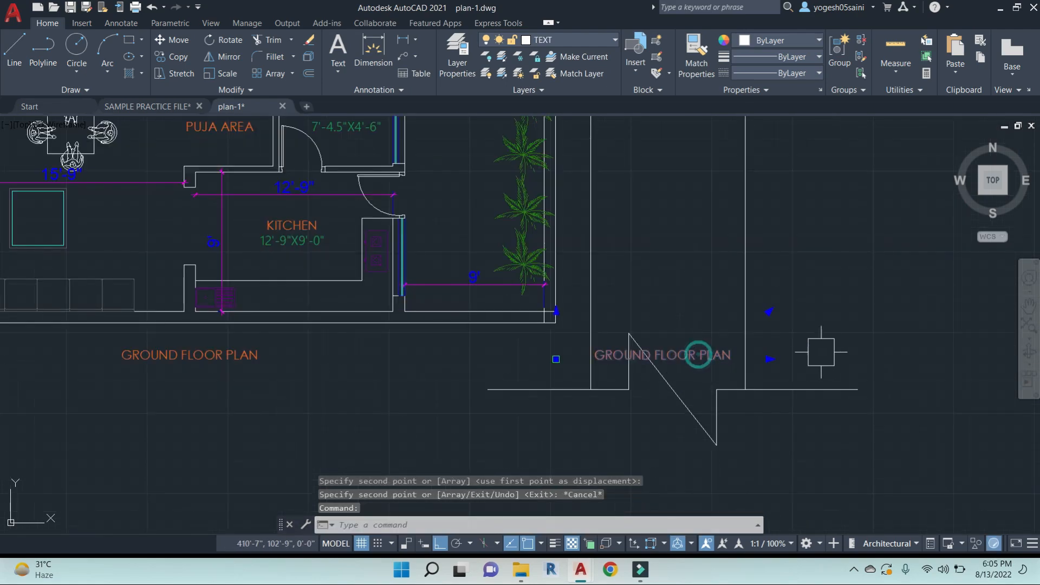
text(m)
key(Return)
click(723, 357)
middle_drag(843, 198, 811, 303)
click(843, 208)
key(Escape)
key(Escape)
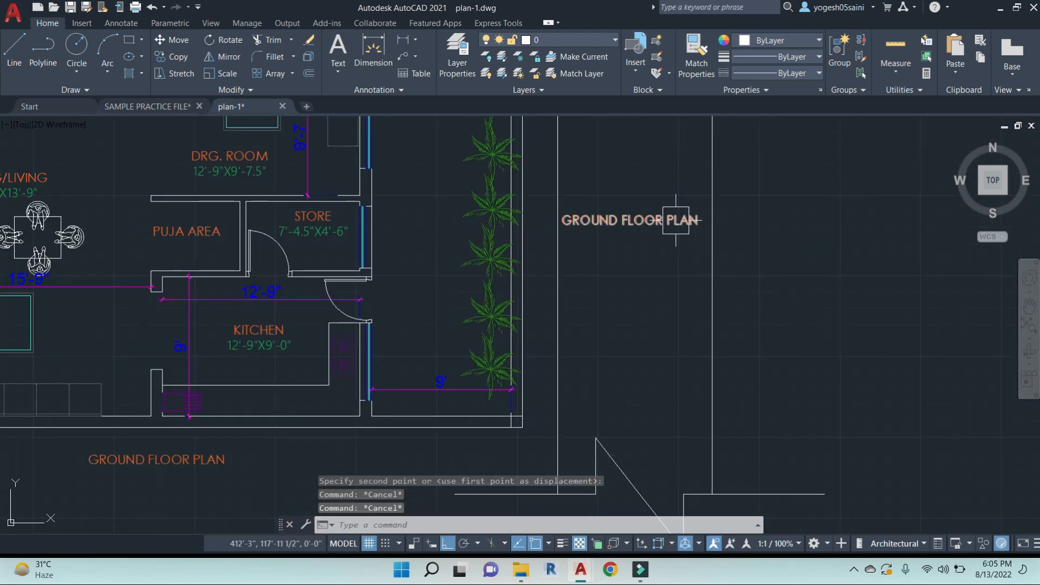
Change the copied title's text to "20' WIDE ROAD"
double_click(675, 221)
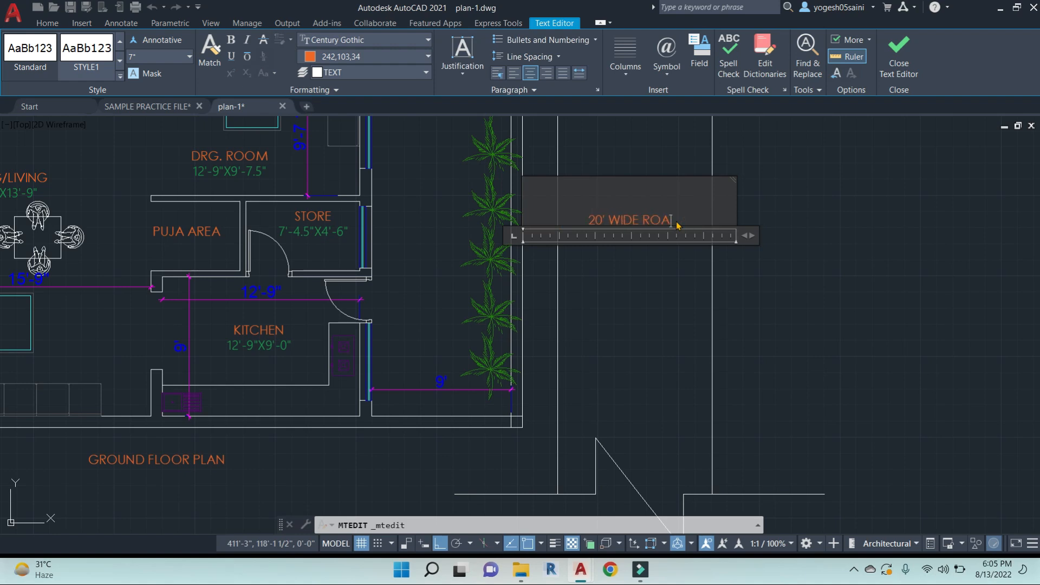
text(20' WIDE ROAD)
click(778, 279)
key(Escape)
key(Escape)
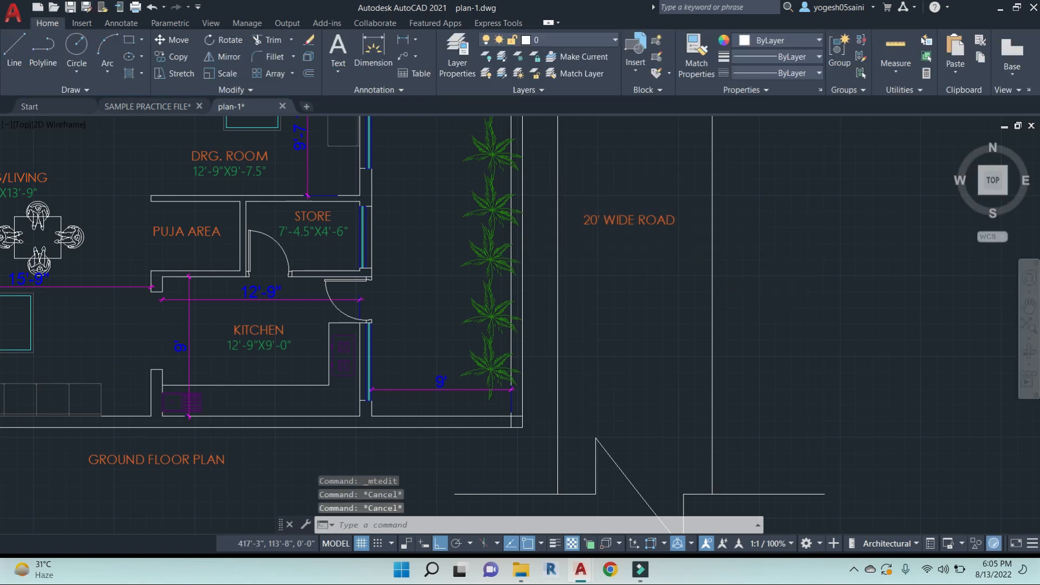
Draw a rectangular frame around the whole ground floor plan and the adjoining road
scroll(768, 290, down, 8)
middle_drag(807, 328, 720, 339)
key(Escape)
text(rec)
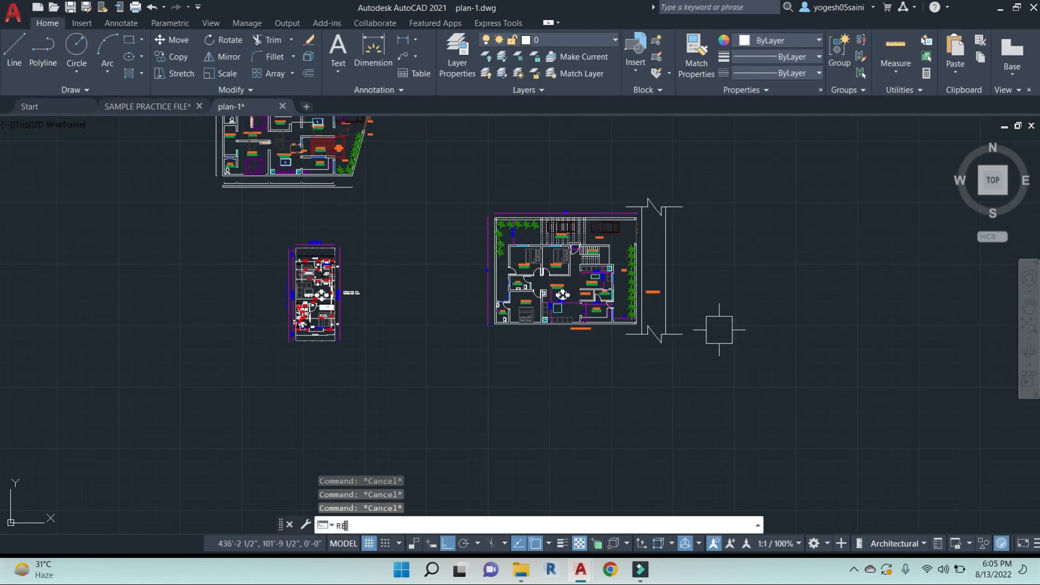
key(Return)
click(494, 211)
click(705, 360)
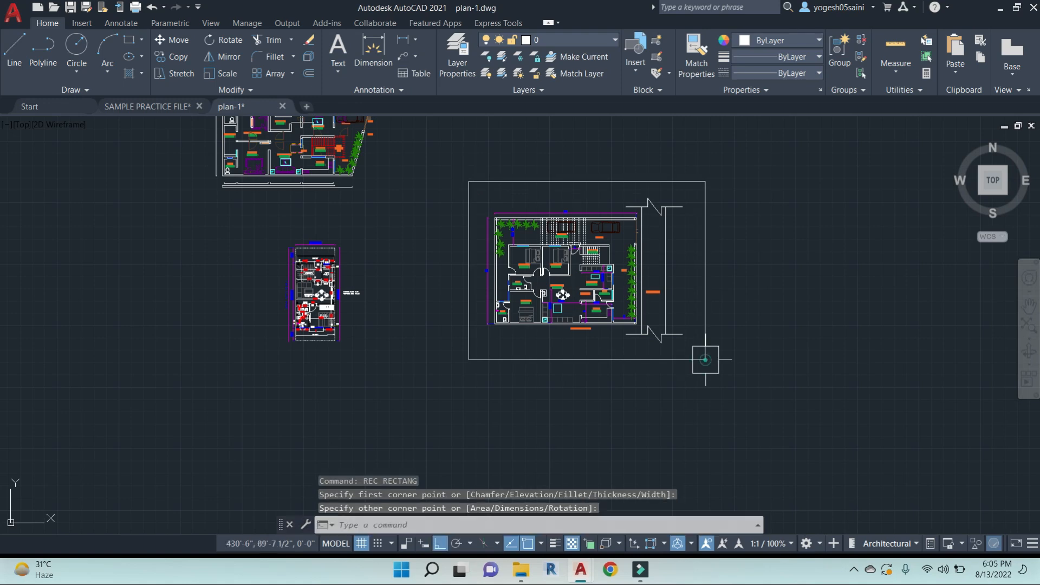
key(Escape)
key(Escape)
key(Escape)
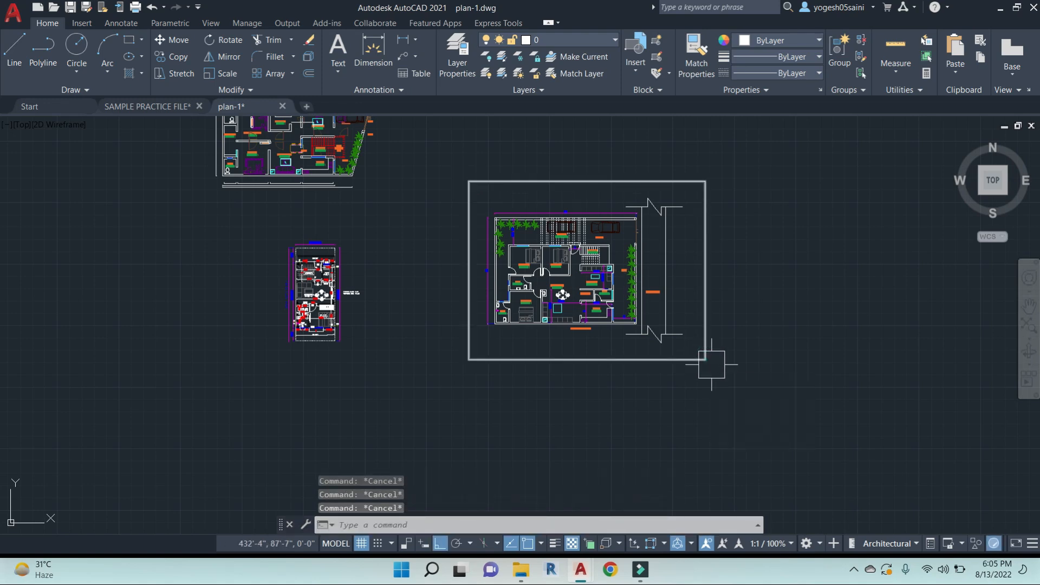
Offset the rectangular frame 1' outward to make a double border and save the drawing
text(o)
key(Return)
text(1')
key(Return)
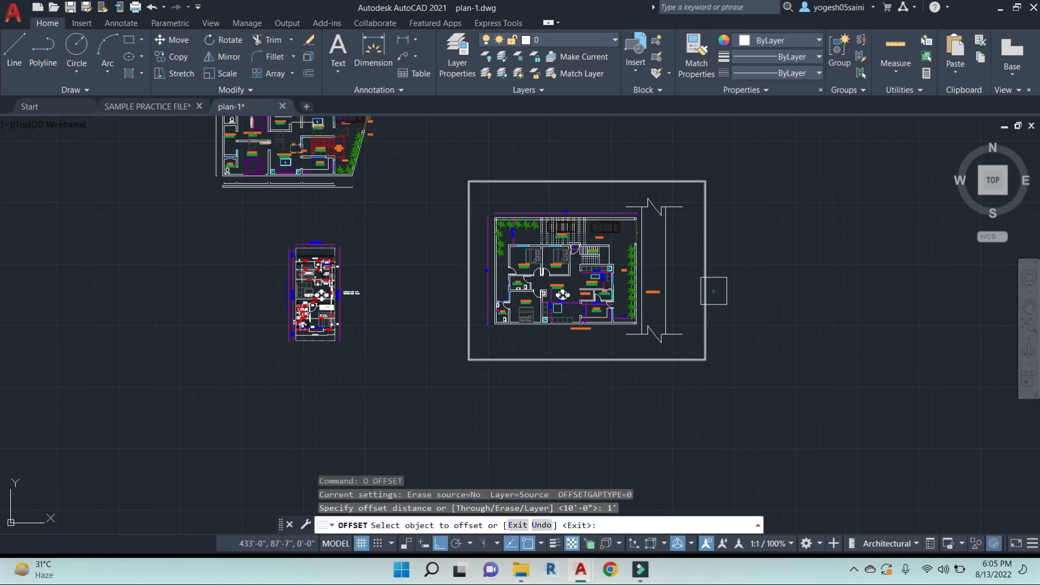
click(705, 287)
click(795, 298)
key(Escape)
key(ctrl+s)
scroll(558, 257, down, 2)
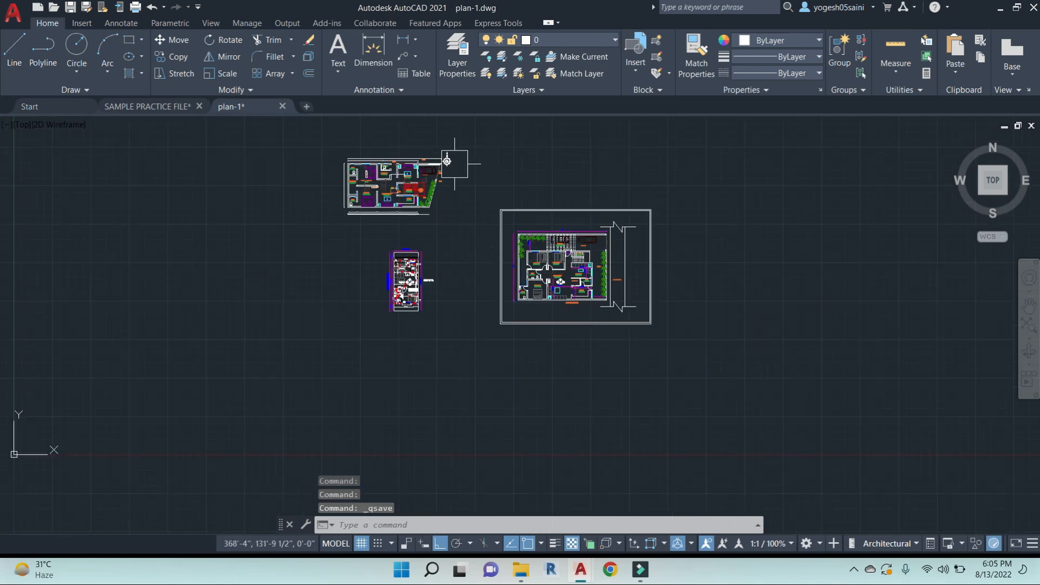
Copy the north direction symbol from the upper plan to the space beside the road inside the frame, and save the drawing
scroll(454, 169, up, 8)
click(425, 175)
text(co)
key(Return)
click(457, 239)
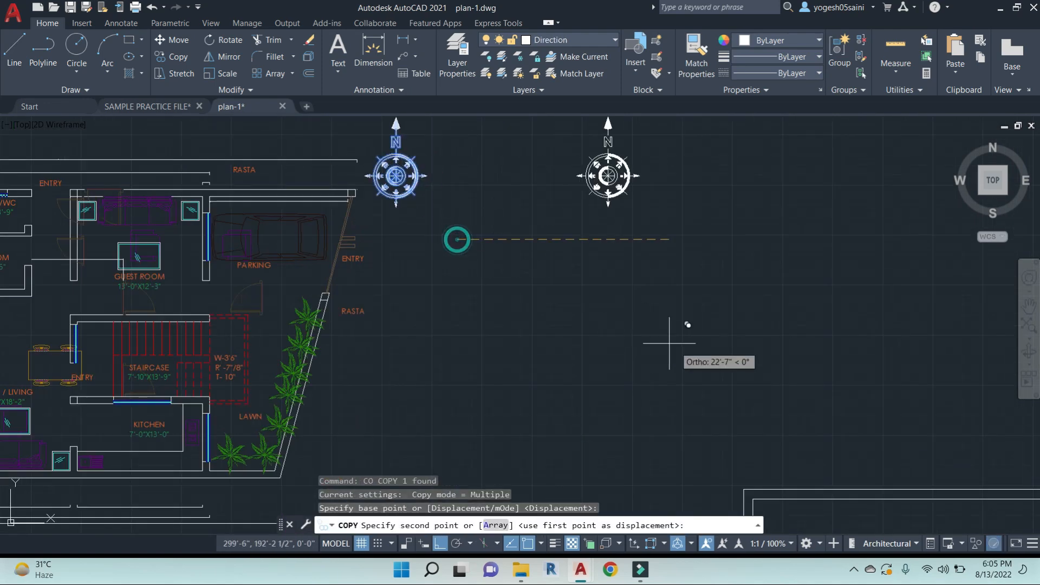
scroll(677, 353, down, 6)
middle_drag(727, 358, 660, 337)
key(F8)
middle_drag(897, 453, 717, 276)
scroll(717, 275, up, 6)
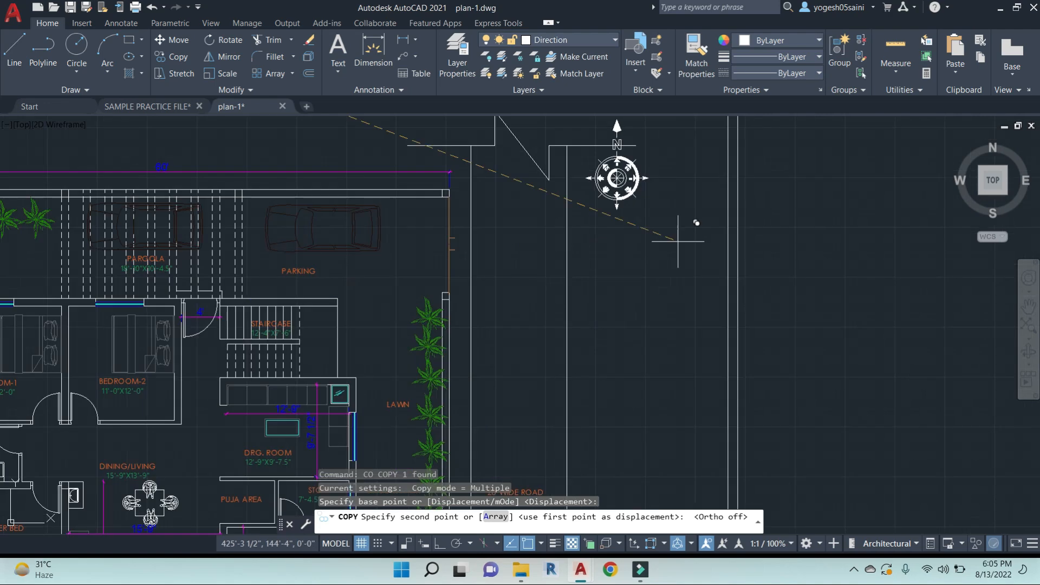
click(704, 279)
key(Escape)
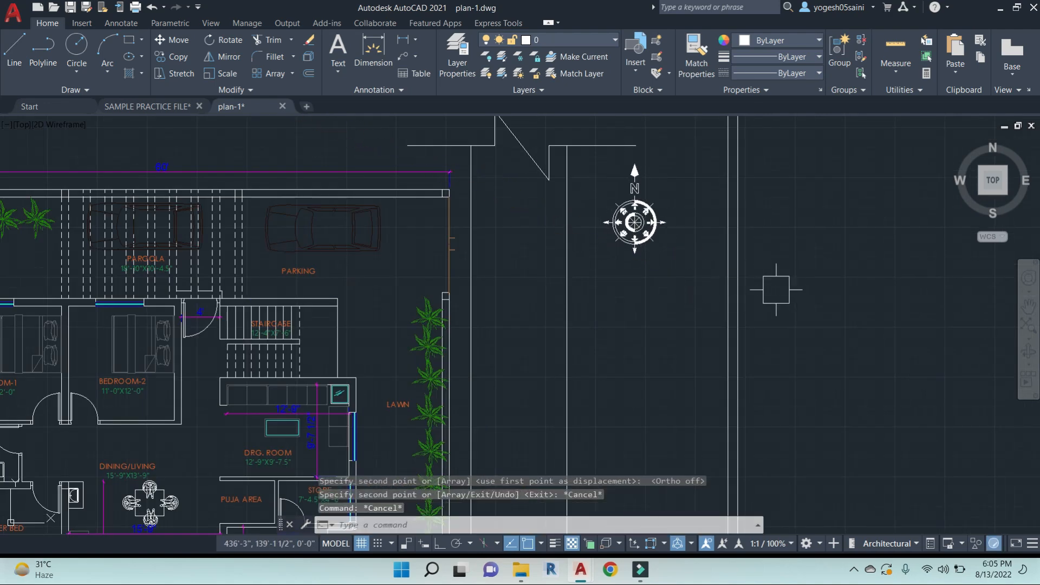
key(ctrl+s)
Examine the rooms, openings and surroundings of the framed ground floor plan
scroll(784, 292, down, 4)
middle_drag(667, 297, 622, 290)
mouse_move(621, 331)
middle_down()
mouse_move(660, 292)
mouse_move(639, 286)
mouse_move(651, 300)
middle_up()
scroll(650, 309, up, 5)
key(Escape)
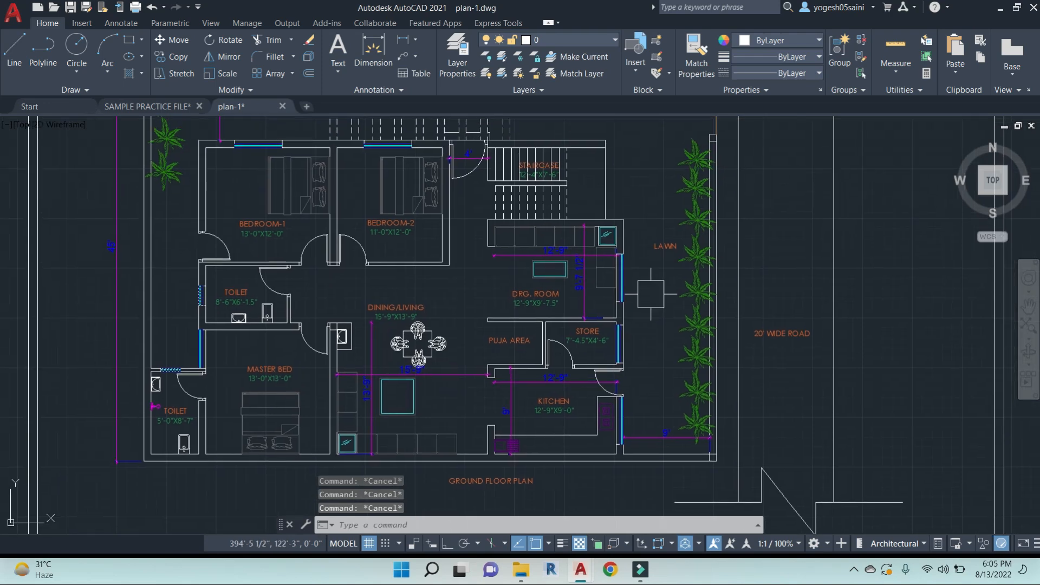
middle_drag(579, 153, 639, 169)
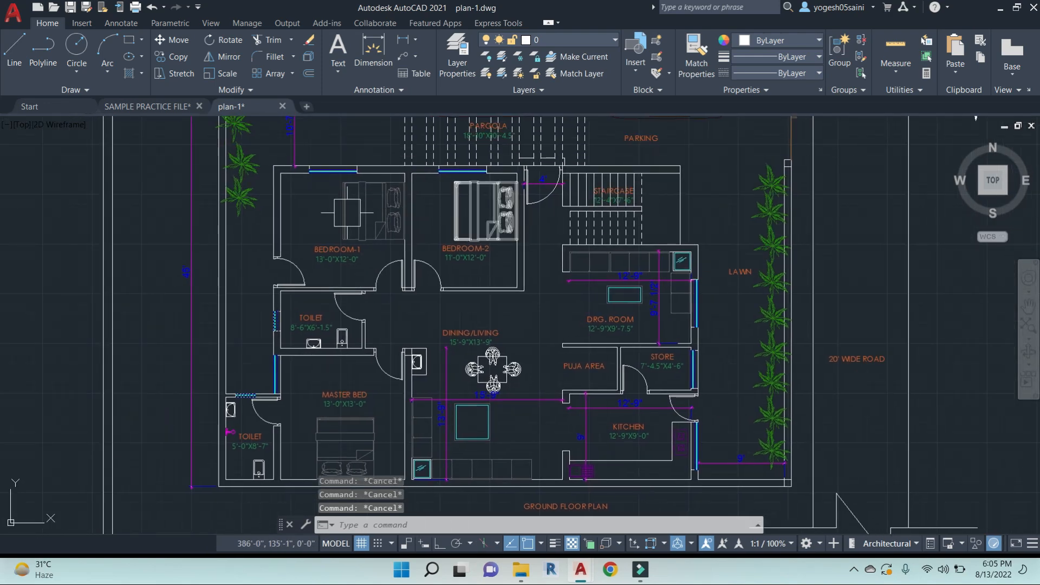
middle_drag(476, 195, 572, 216)
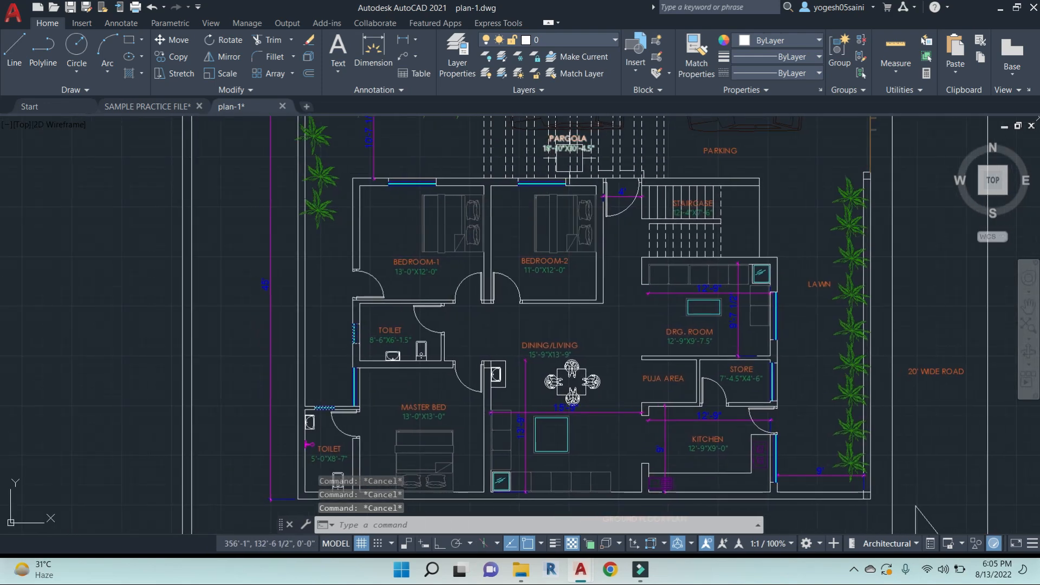
mouse_move(506, 212)
middle_down()
mouse_move(578, 214)
mouse_move(600, 265)
middle_up()
key(Escape)
key(Escape)
key(Escape)
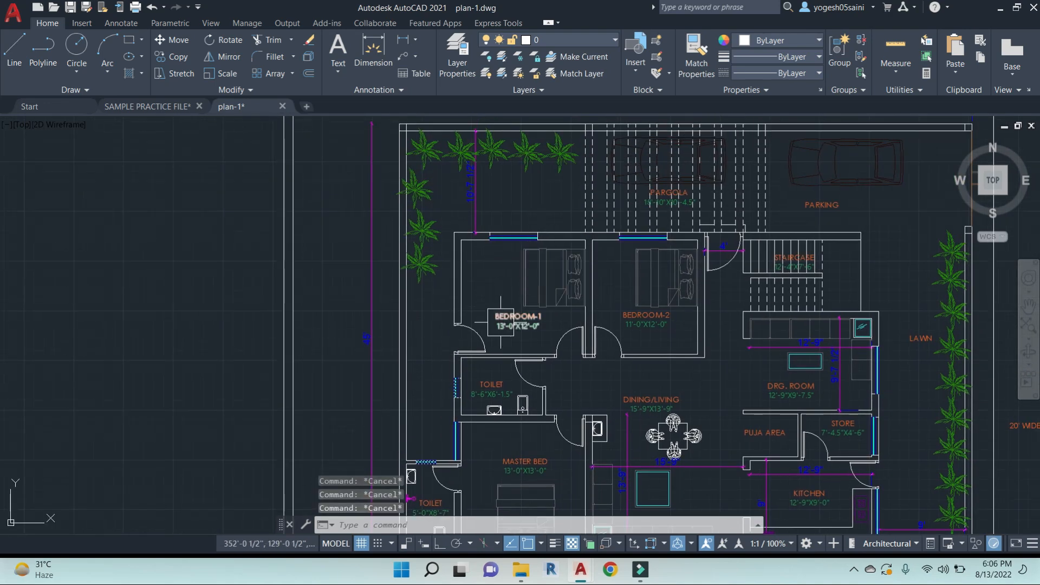
scroll(452, 346, up, 4)
text(l)
key(Return)
click(508, 366)
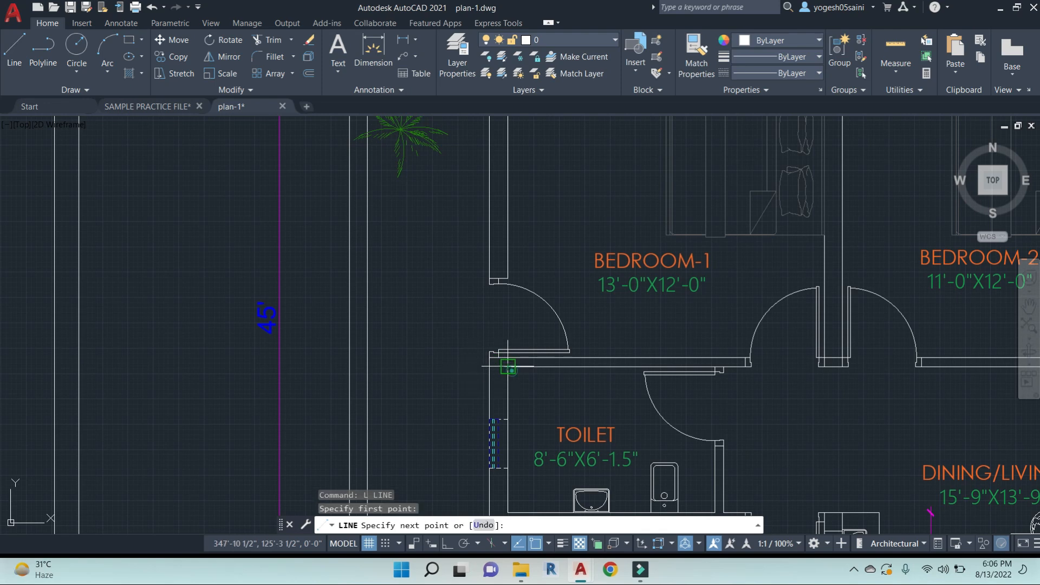
click(406, 376)
key(Escape)
key(Escape)
Try a horizontal line outward from the outer wall below the Bedroom-1 door, and erase it
key(Return)
scroll(480, 372, up, 2)
click(493, 364)
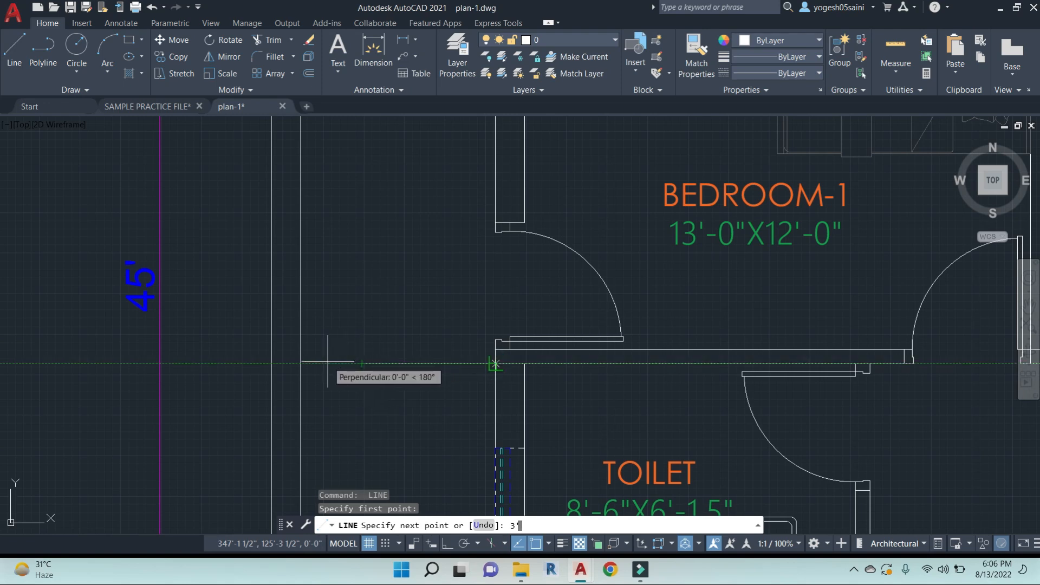
key(Return)
key(Escape)
click(448, 364)
text(e)
key(Return)
key(Escape)
key(Escape)
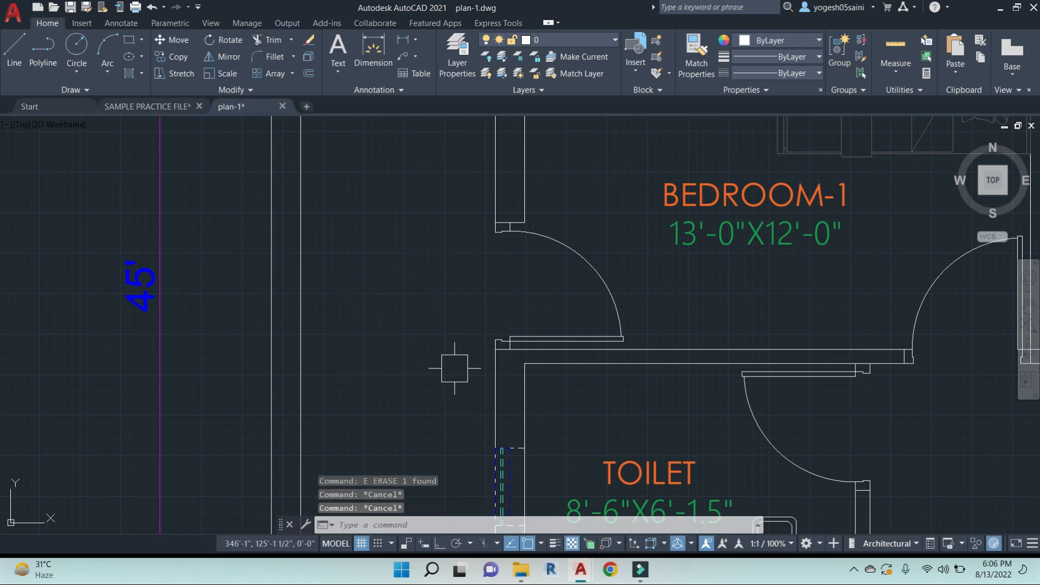
Draw a 3'6" horizontal line outward from the outer wall, level with the upper edge of the Bedroom-1/Toilet partition, with Ortho on
text(l)
key(Return)
click(494, 349)
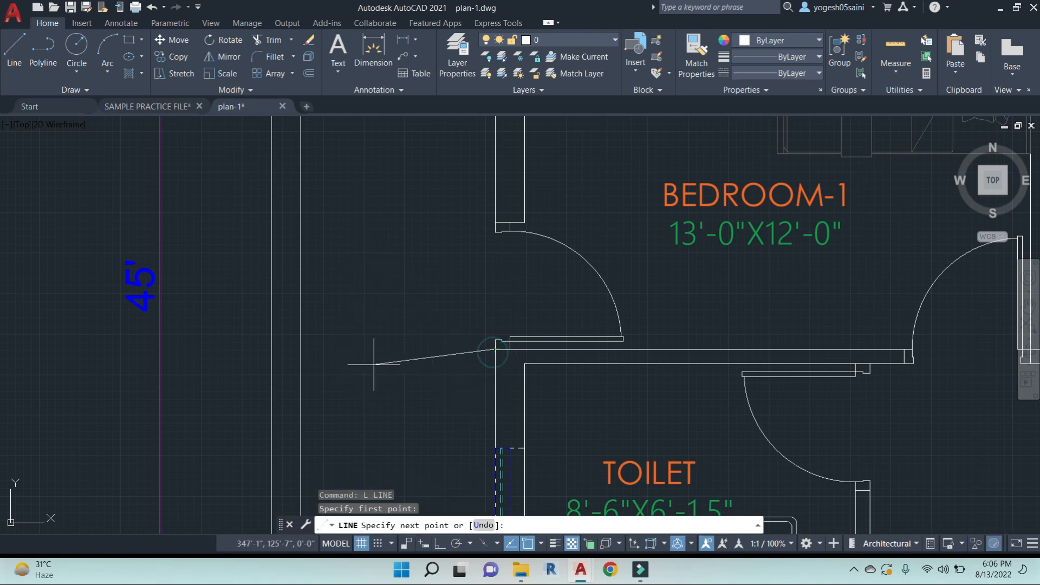
key(F8)
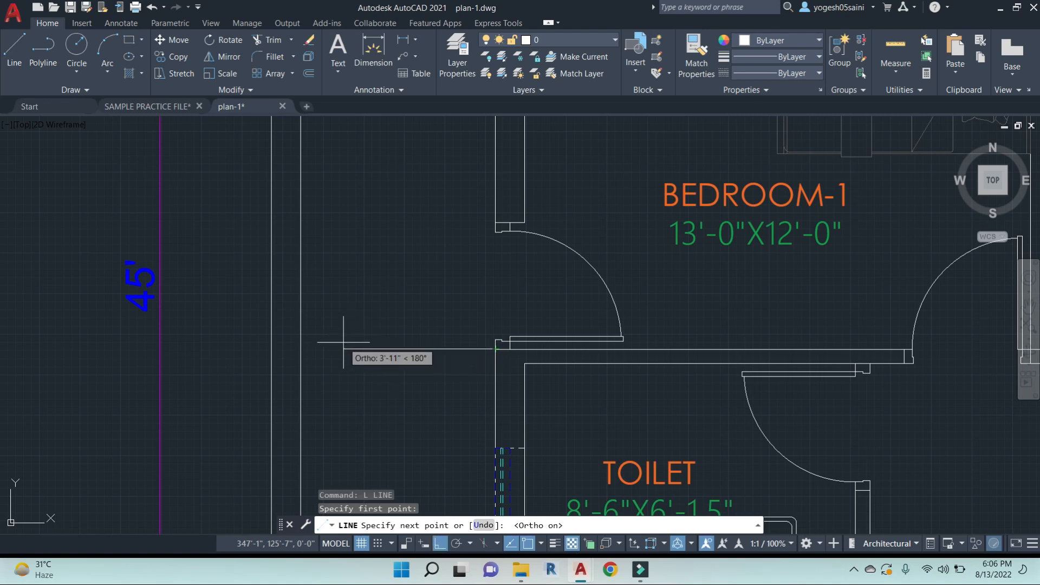
key(Return)
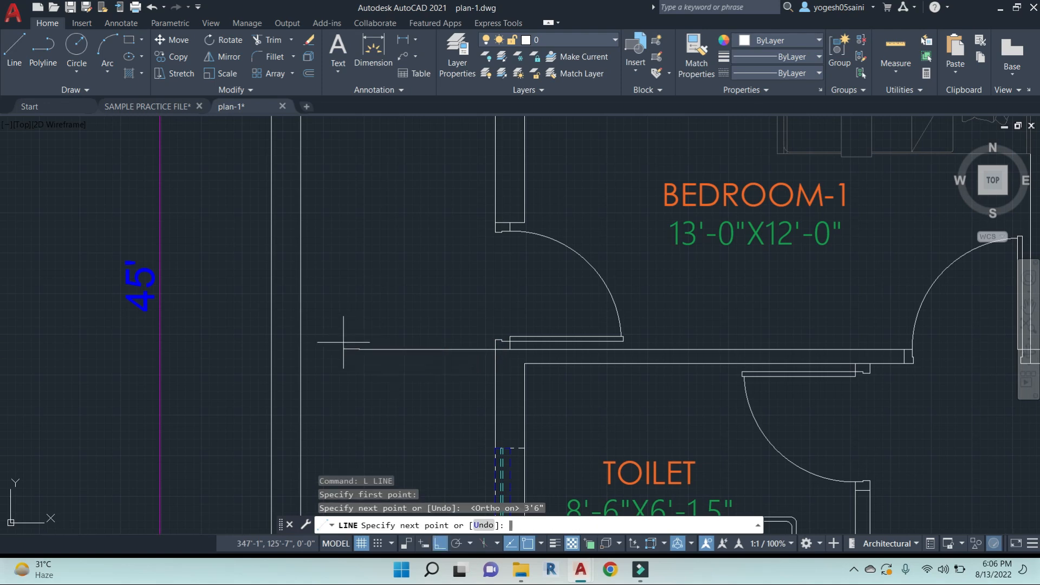
key(Escape)
Copy the 3'6" line 9" downward
click(407, 348)
text(co)
key(Return)
click(435, 210)
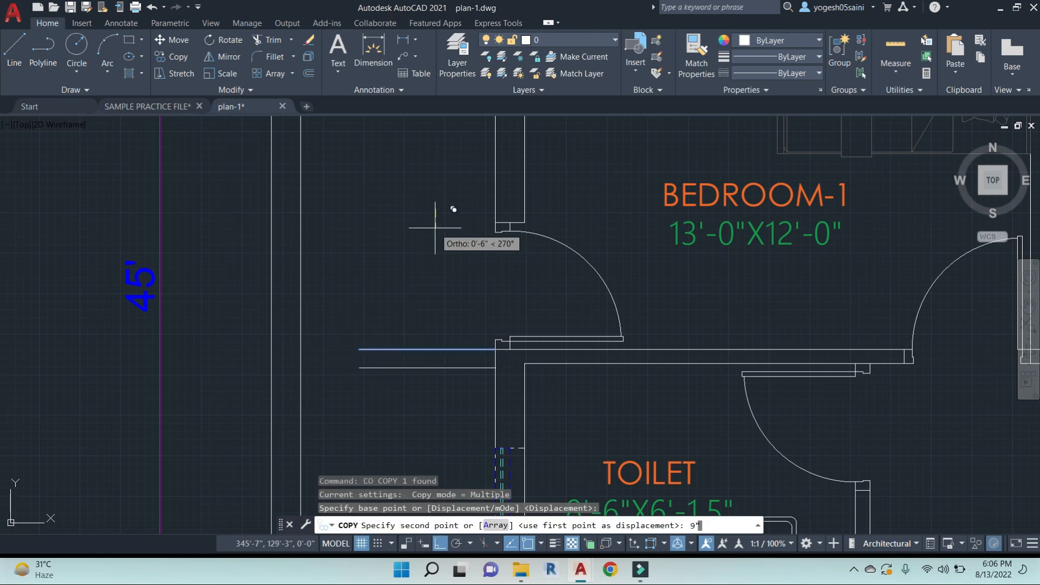
key(Return)
key(Escape)
key(Escape)
Erase the original 3'6" line at the partition's upper edge, keeping its lower copy
click(415, 348)
text(e)
key(Return)
key(Escape)
key(Escape)
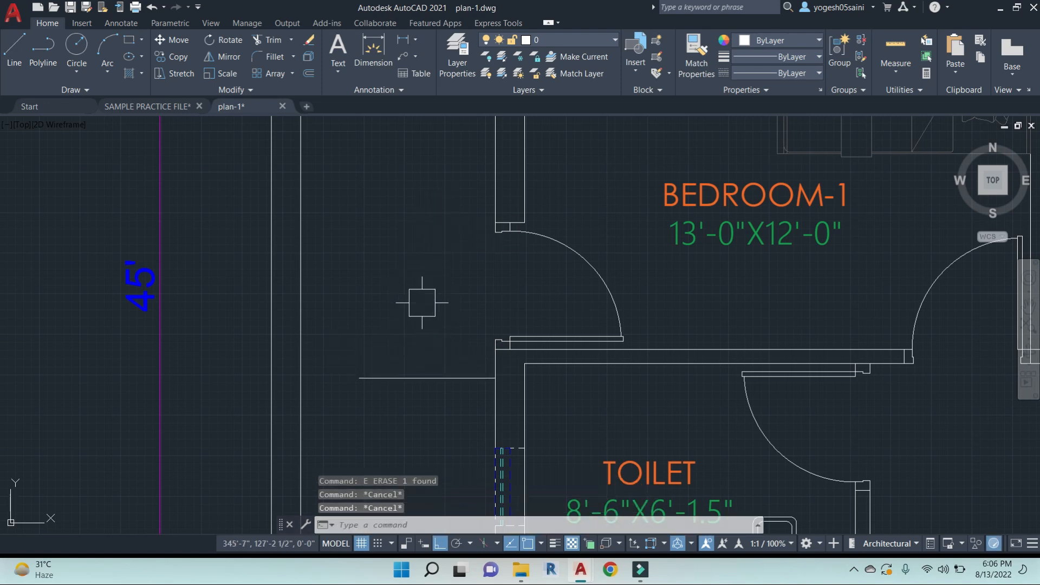
Draw a vertical line from the outer end of the 3'6" line up past the upper boundary wall
text(l)
key(Return)
click(360, 377)
scroll(353, 165, down, 5)
middle_drag(384, 206, 373, 406)
scroll(360, 255, up, 3)
middle_drag(358, 211, 356, 296)
click(340, 151)
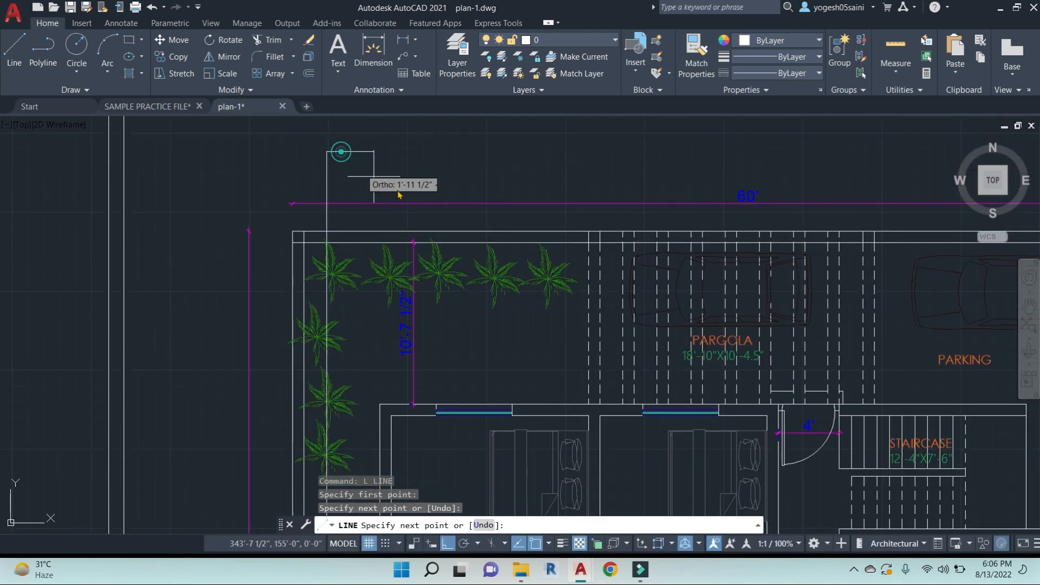
key(Escape)
key(Escape)
key(Escape)
Draw a 4' line upward from Bedroom-1's inner corner beside Bedroom-2, continuing horizontally outward to near the side planting strip
text(l)
key(Return)
scroll(566, 405, up, 4)
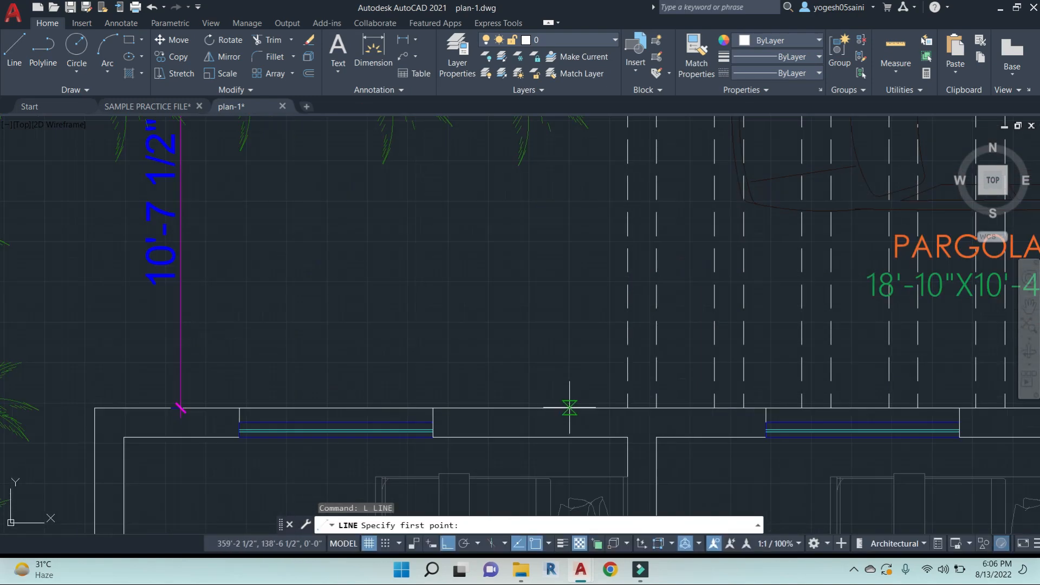
click(627, 437)
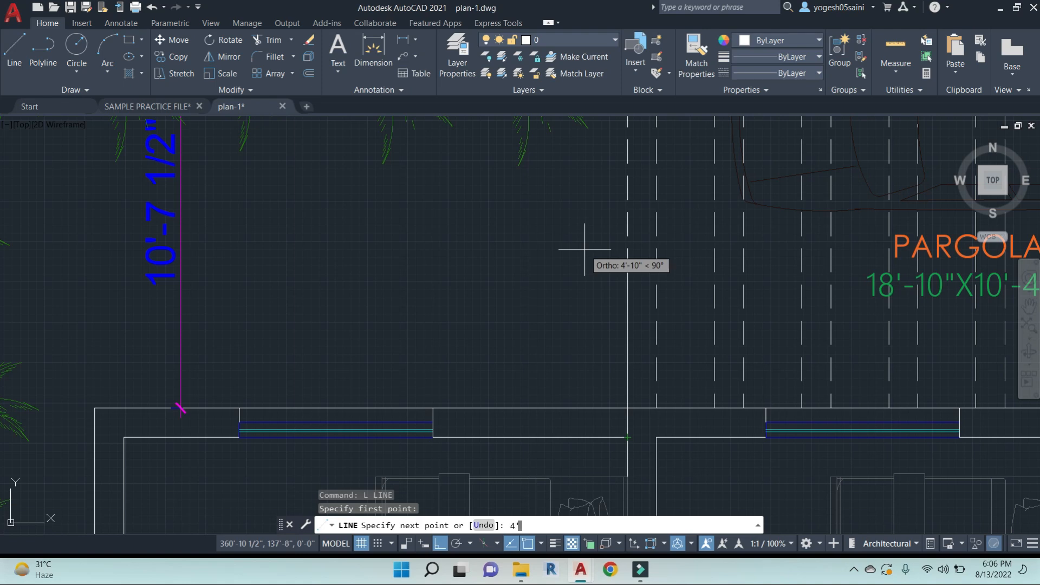
key(Return)
scroll(564, 269, down, 6)
middle_drag(491, 278, 608, 274)
scroll(539, 278, up, 4)
click(558, 268)
key(Escape)
Fillet the horizontal line and the long vertical line with zero radius to form the outline's corner outside Bedroom-1
text(f)
key(Return)
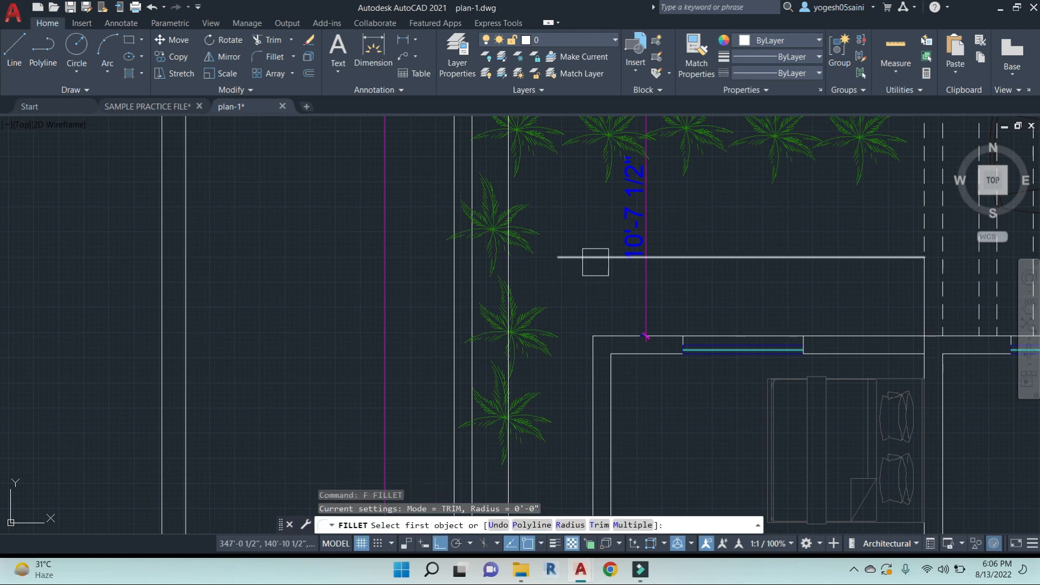
click(596, 257)
click(509, 465)
scroll(509, 465, down, 3)
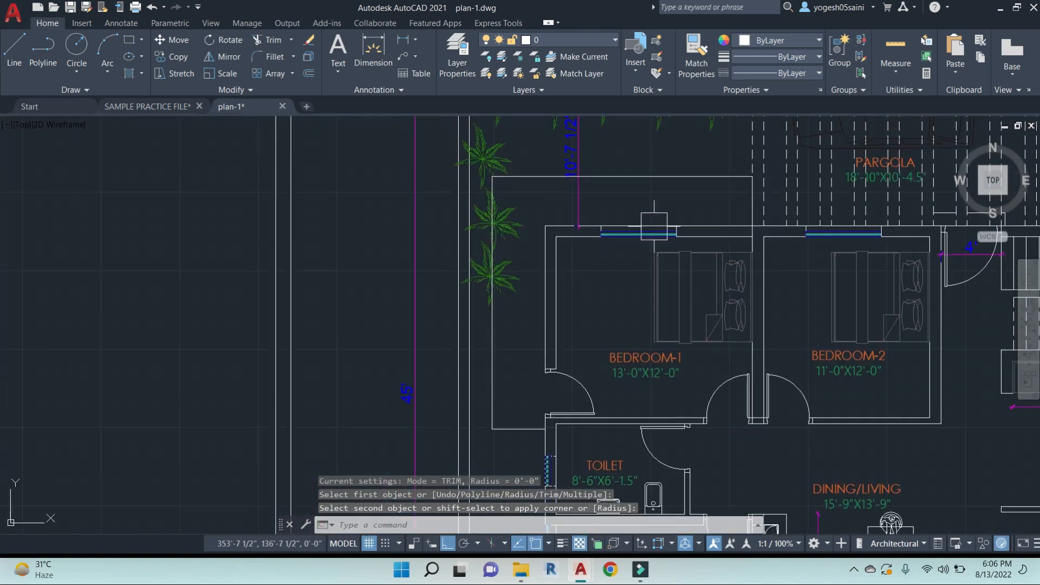
click(681, 175)
scroll(494, 353, down, 10)
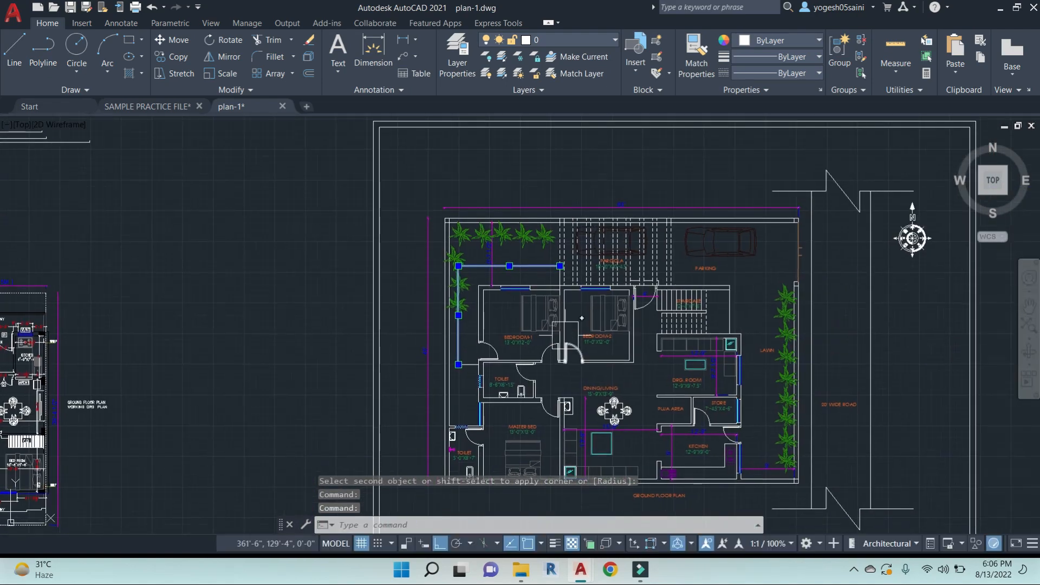
key(Escape)
key(Escape)
key(Escape)
Match the horizontal and vertical outline lines outside Bedroom-1 to the red dashed line beside the other plan's staircase
text(m)
scroll(379, 227, up, 9)
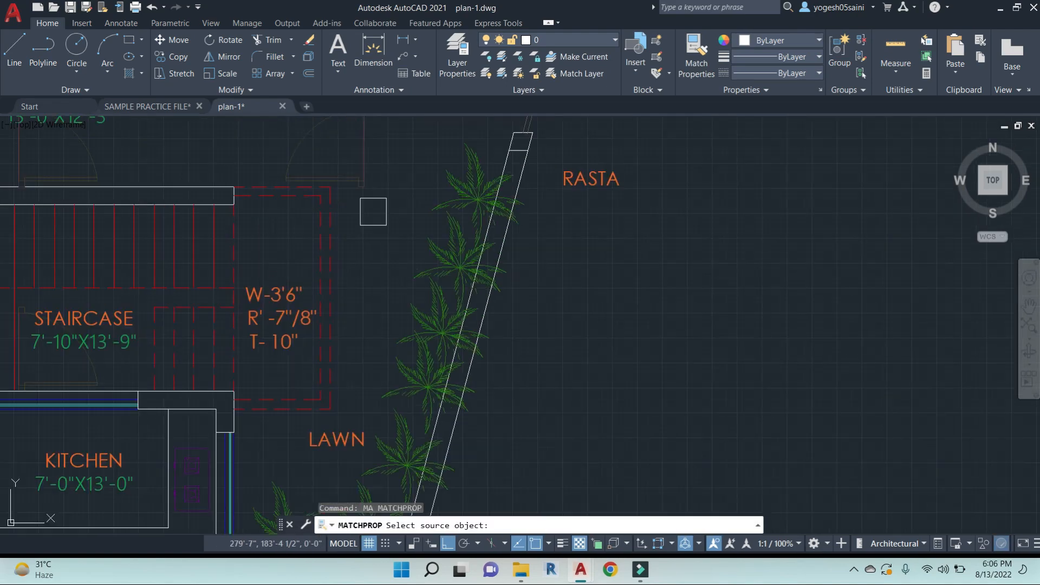
click(336, 248)
scroll(337, 249, down, 7)
scroll(626, 378, up, 2)
scroll(628, 357, up, 4)
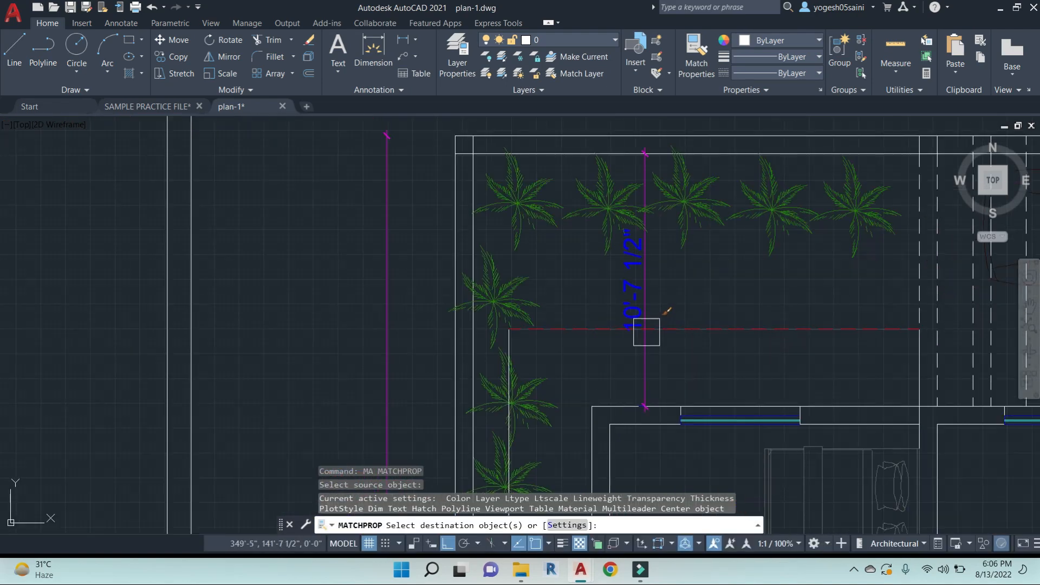
click(592, 331)
scroll(574, 352, up, 3)
click(543, 391)
scroll(543, 391, down, 5)
scroll(553, 307, up, 4)
middle_drag(635, 398, 636, 278)
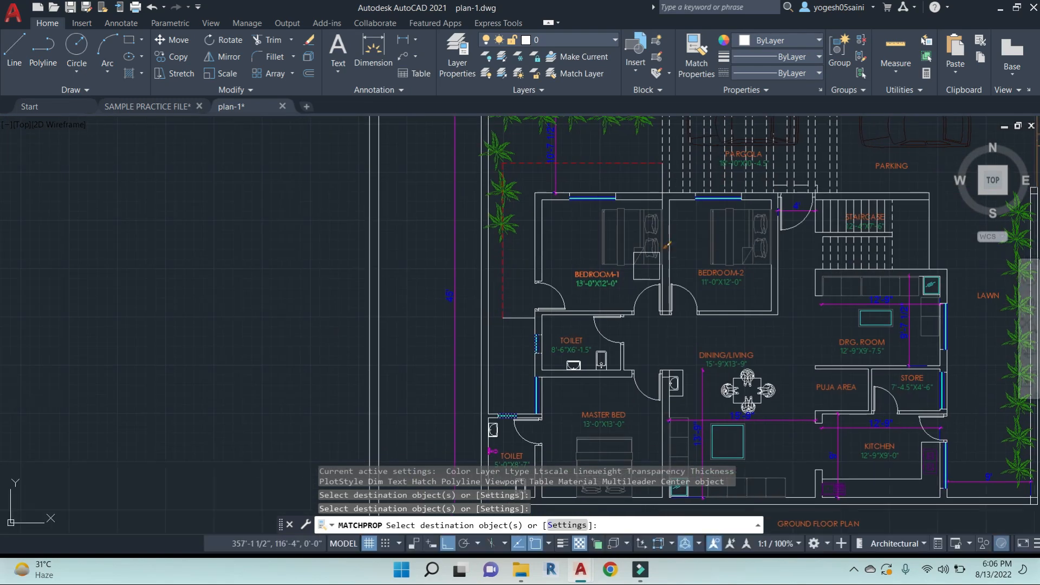
scroll(753, 301, down, 4)
scroll(909, 338, up, 4)
key(Escape)
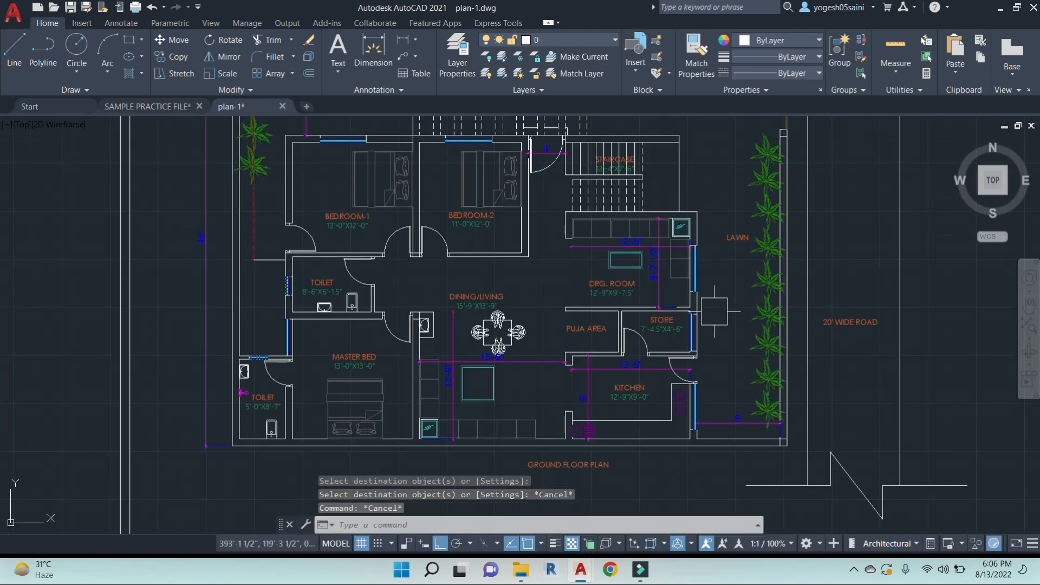
text(l)
key(Return)
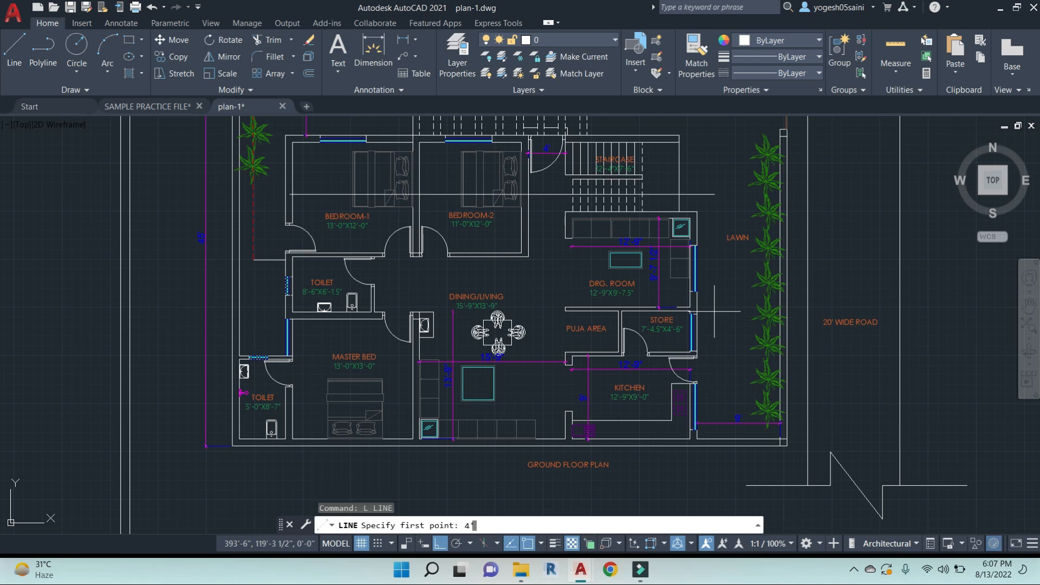
key(Return)
key(Escape)
key(Escape)
key(Escape)
key(Escape)
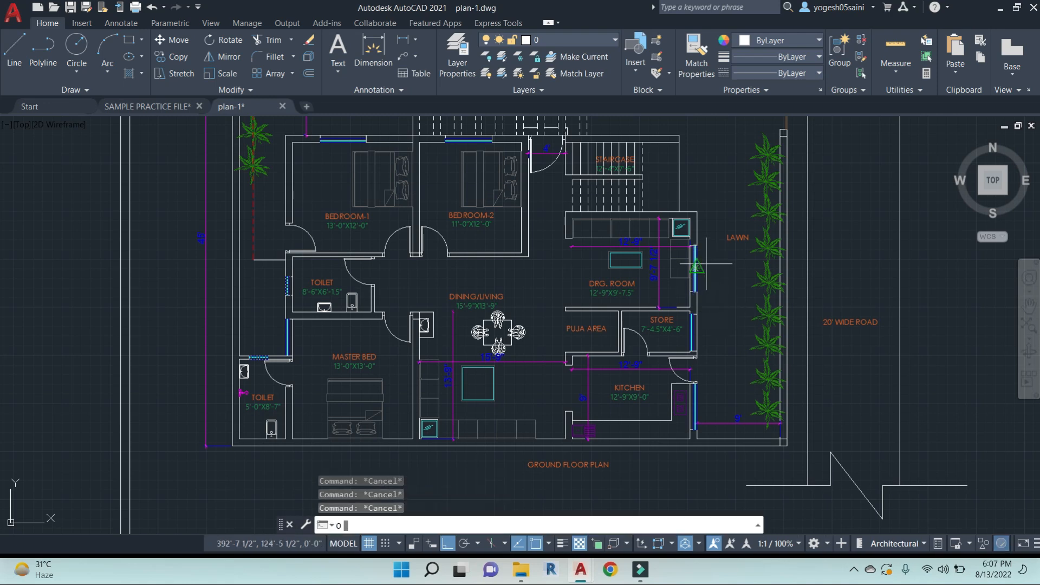
Offset the drawing room's outer wall line 4' outward into the lawn
text(o)
key(Return)
key(Return)
scroll(706, 262, up, 3)
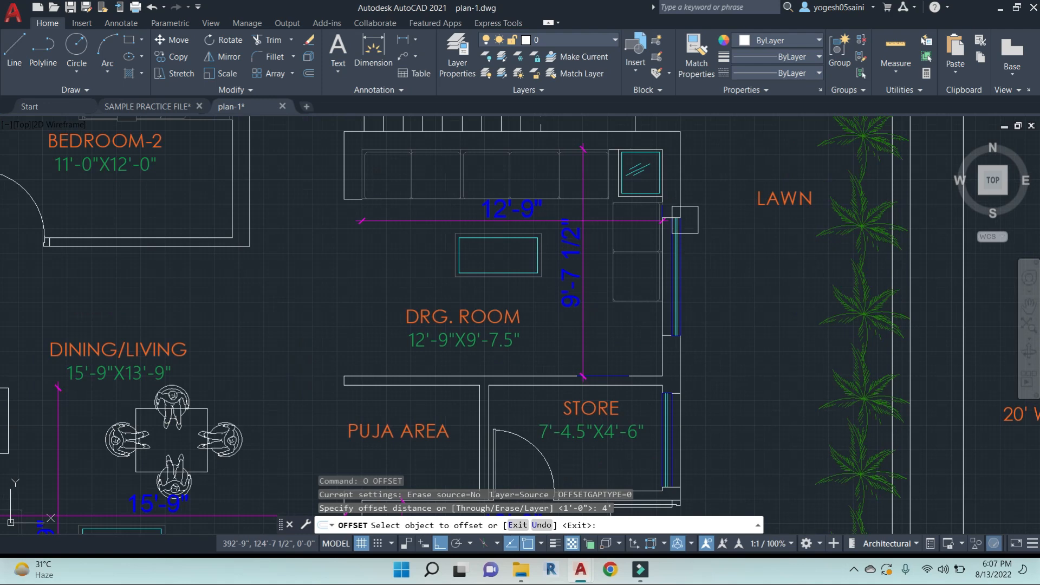
click(684, 188)
click(729, 187)
scroll(722, 247, down, 3)
key(Escape)
Draw a horizontal line from the upper end of the offset line toward the drawing room wall
text(l)
key(Return)
scroll(729, 187, up, 3)
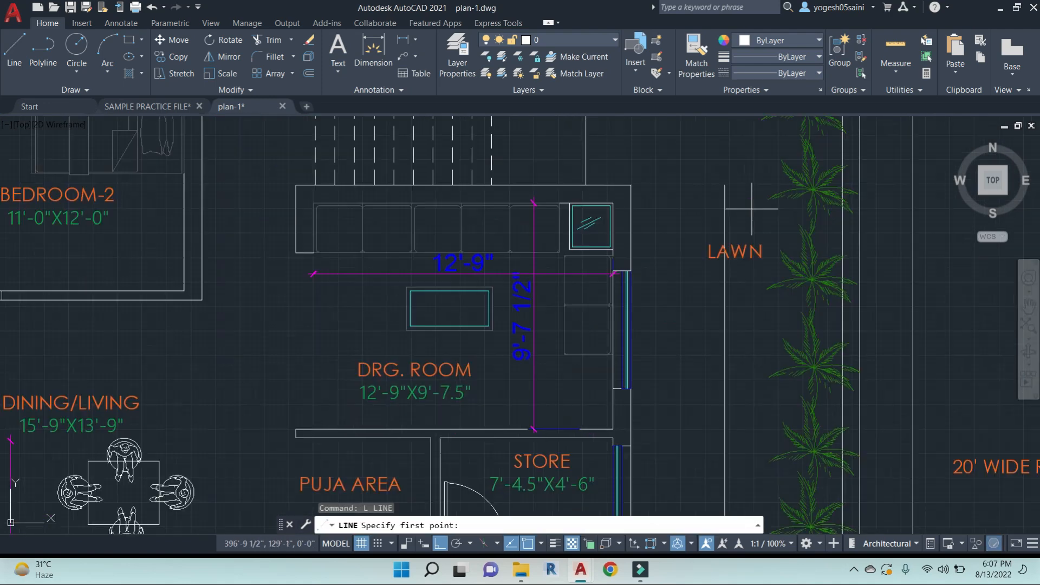
click(727, 186)
click(653, 200)
key(Escape)
key(Escape)
Extend the short horizontal line to meet the drawing room's outer wall corner
text(ex)
key(Return)
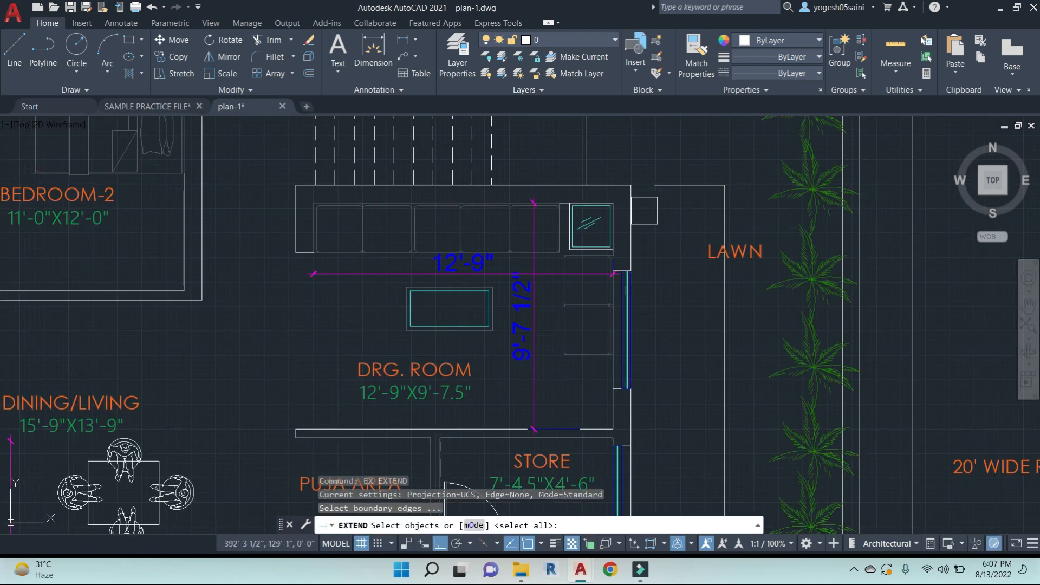
click(641, 214)
key(Return)
click(682, 226)
click(664, 163)
scroll(677, 233, down, 4)
click(683, 318)
key(Escape)
key(Escape)
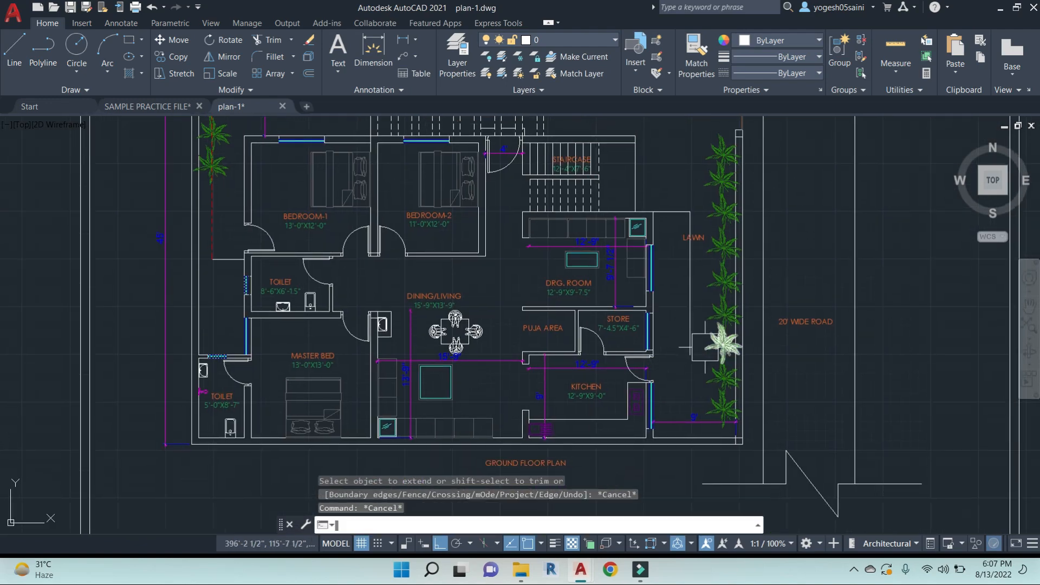
Extend the vertical offset line in the lawn down to the boundary wall below the kitchen
scroll(682, 446, up, 4)
text(ex)
key(Return)
click(710, 425)
key(Return)
click(724, 277)
click(666, 184)
key(Escape)
key(Escape)
key(Escape)
key(Escape)
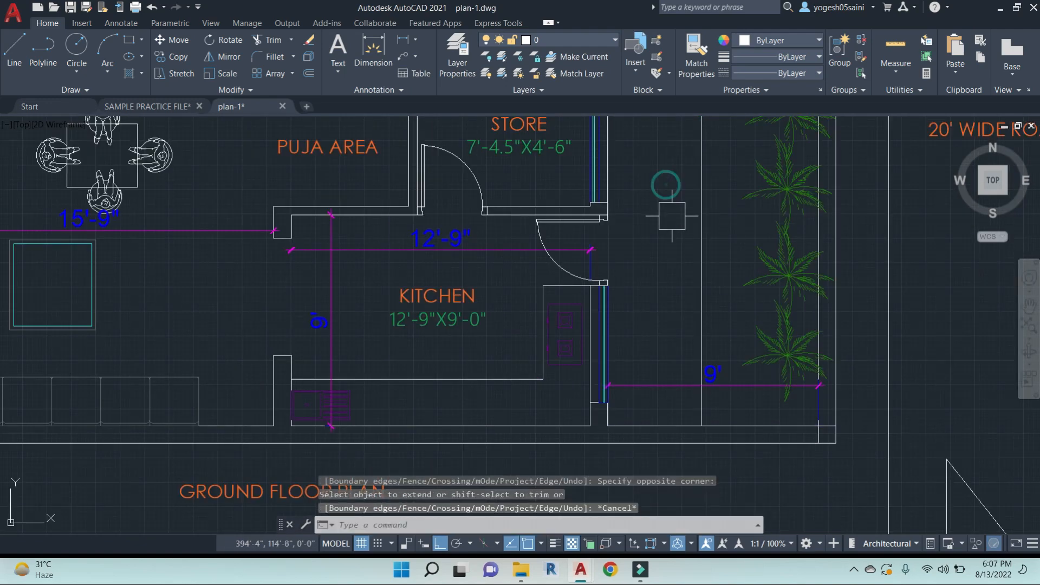
Match the two outline lines on the lawn side to the red dashed line style
scroll(709, 262, down, 3)
text(ma)
key(Return)
scroll(709, 261, down, 4)
scroll(532, 173, up, 6)
click(532, 173)
scroll(532, 173, down, 4)
scroll(573, 217, up, 5)
middle_drag(572, 215, 572, 312)
scroll(596, 228, down, 4)
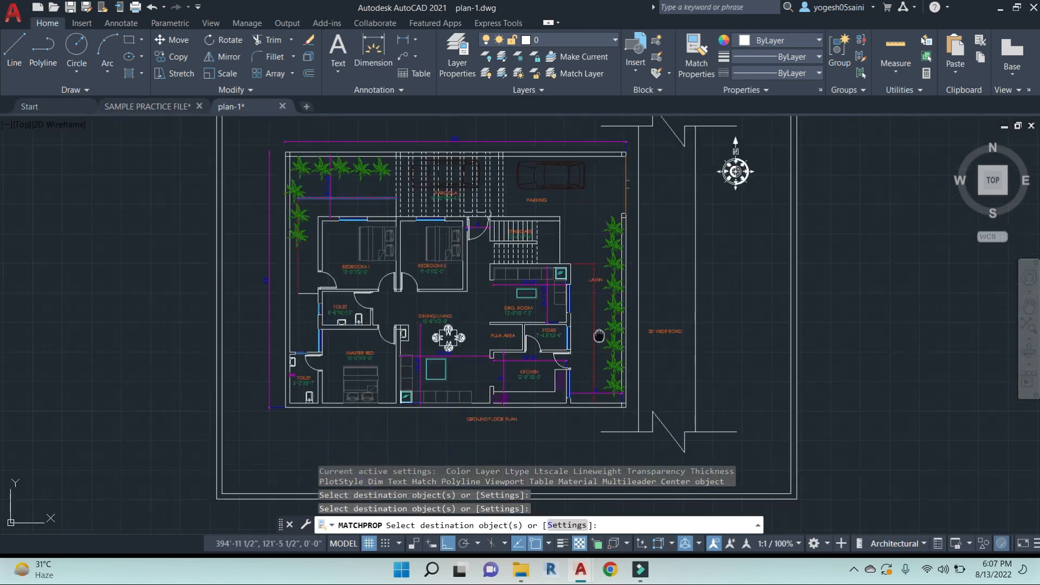
key(Escape)
Move the LAWN label horizontally toward the plants, clear of the red dashed line
scroll(593, 257, up, 6)
click(593, 257)
text(m)
key(Return)
click(899, 289)
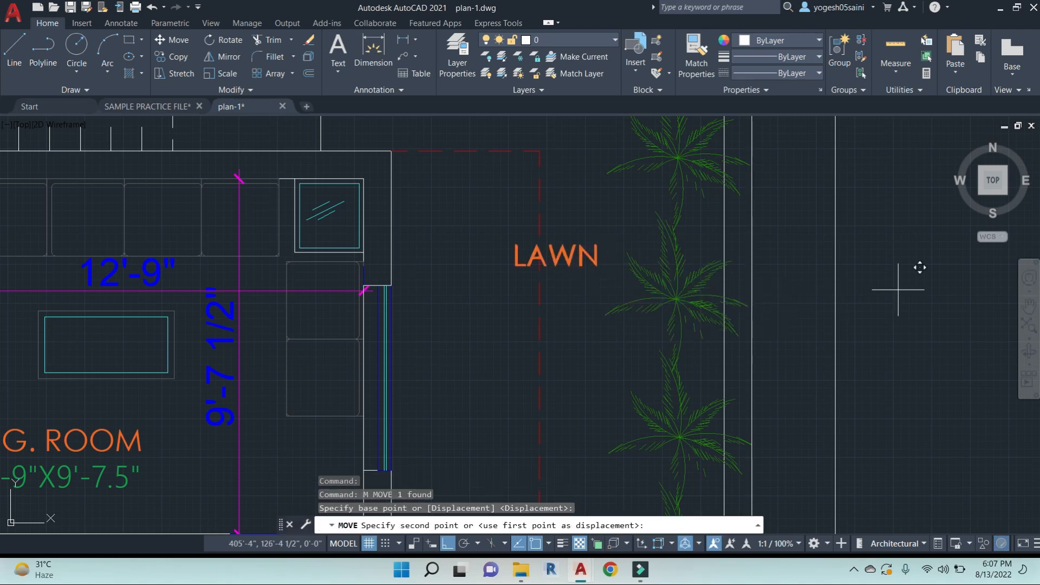
click(948, 292)
key(Escape)
key(Escape)
click(584, 259)
text(co)
key(Return)
scroll(789, 310, down, 6)
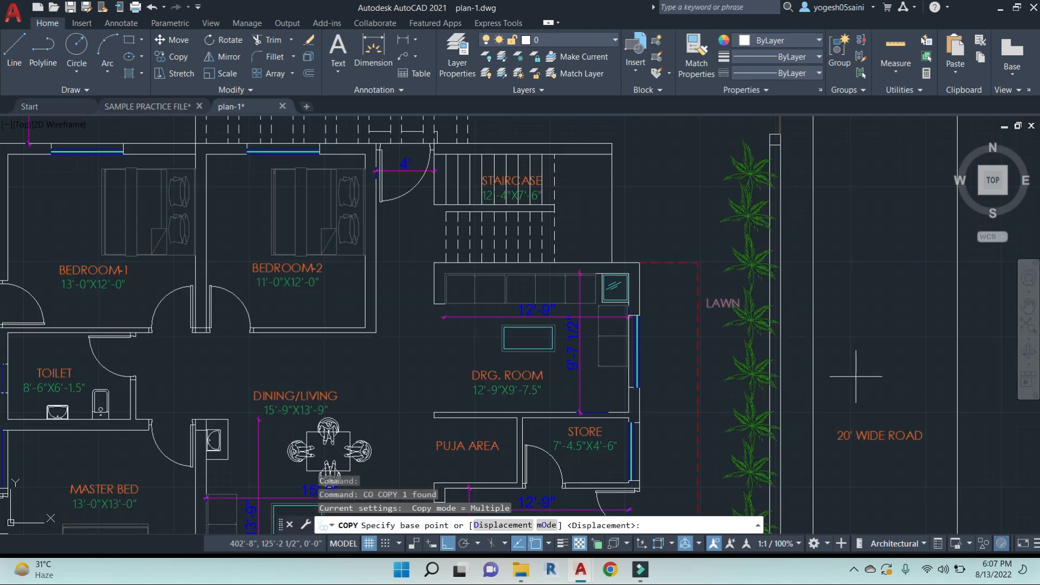
scroll(658, 225, down, 2)
key(Escape)
key(Escape)
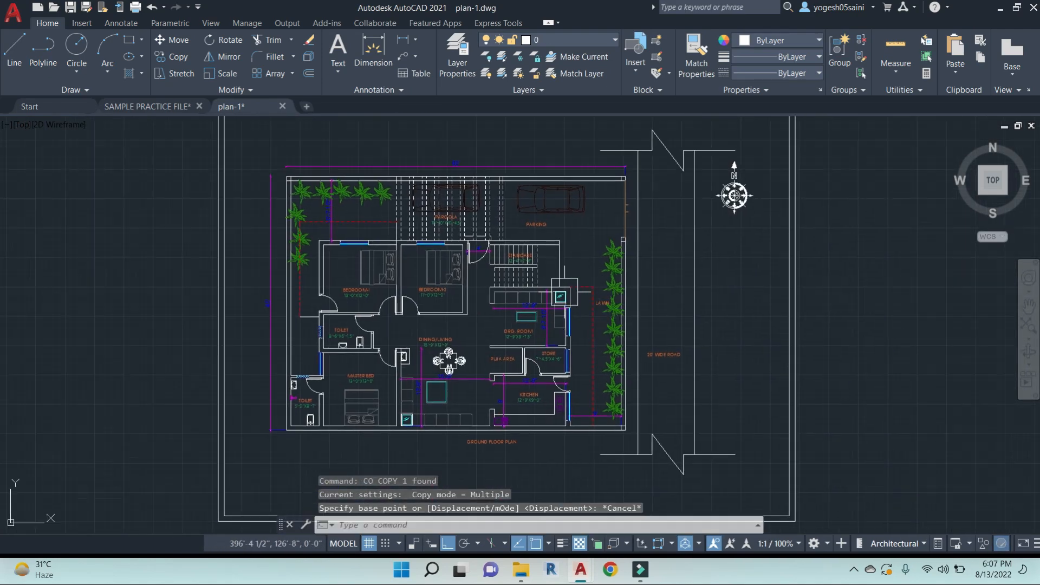
Copy the LAWN label horizontally into the strip between the drawing room wall and the dashed line
scroll(596, 233, up, 7)
click(564, 228)
text(co)
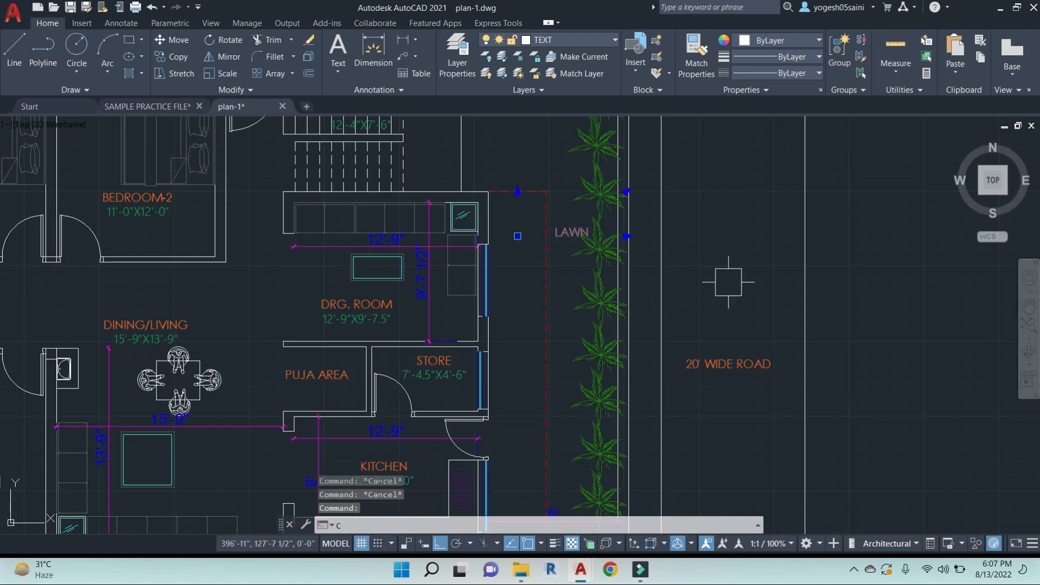
key(Return)
click(773, 285)
click(729, 284)
key(Escape)
Set the rotation of the LAWN label nearest the drawing room to 90
click(527, 233)
middle_drag(569, 312, 600, 336)
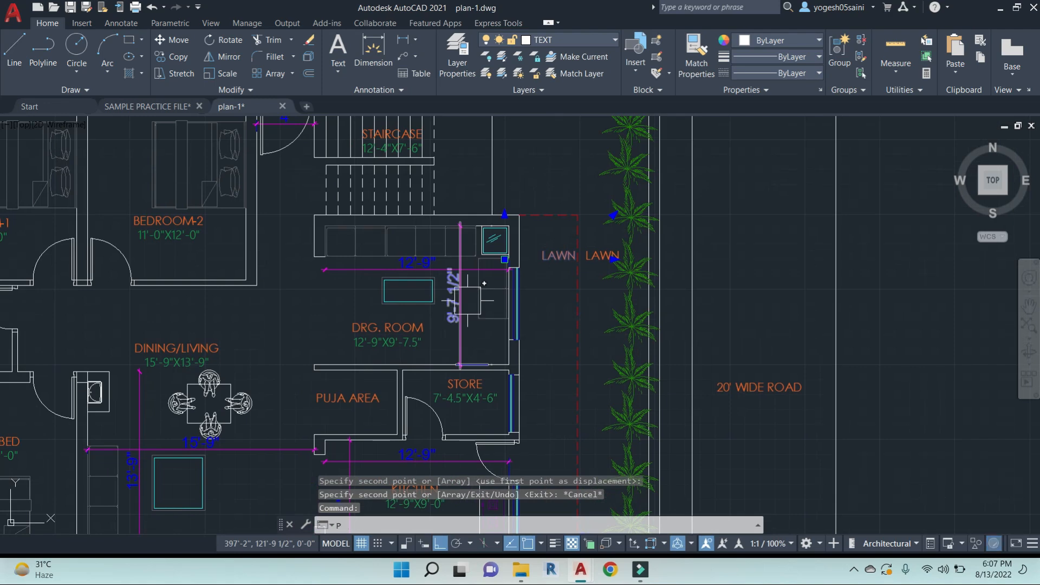
text(PR)
key(Return)
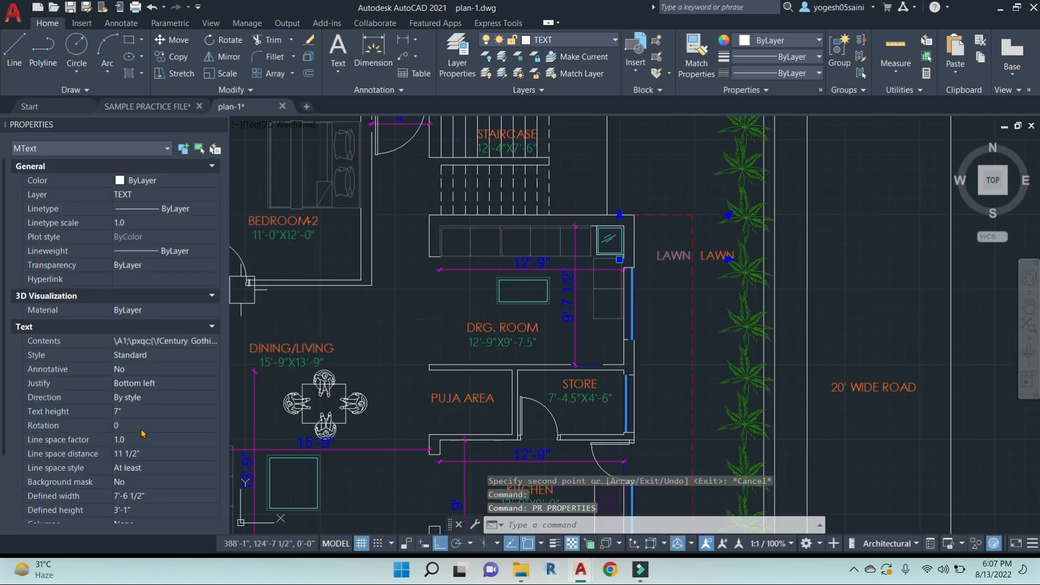
click(149, 439)
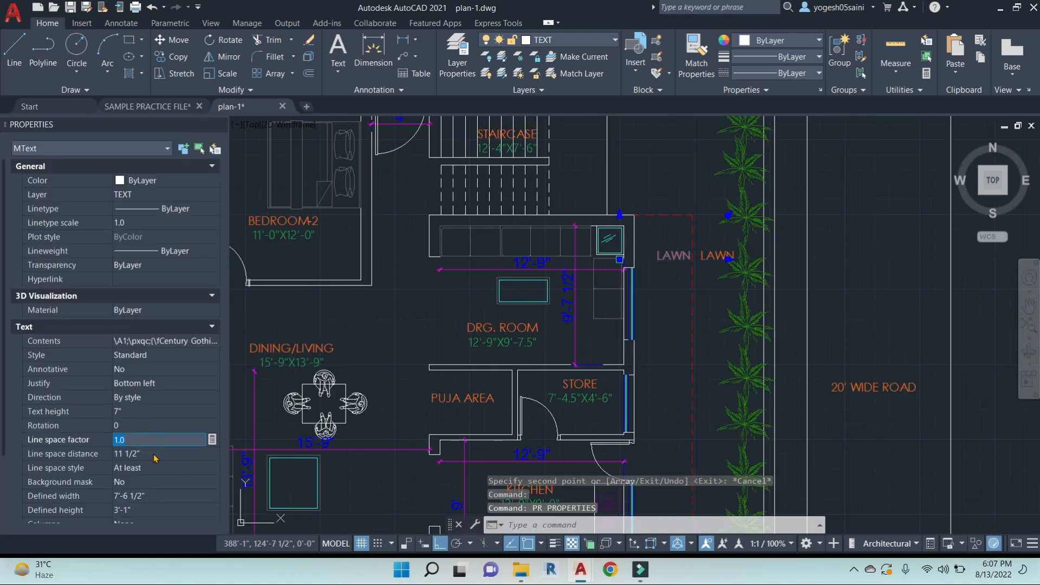
click(147, 426)
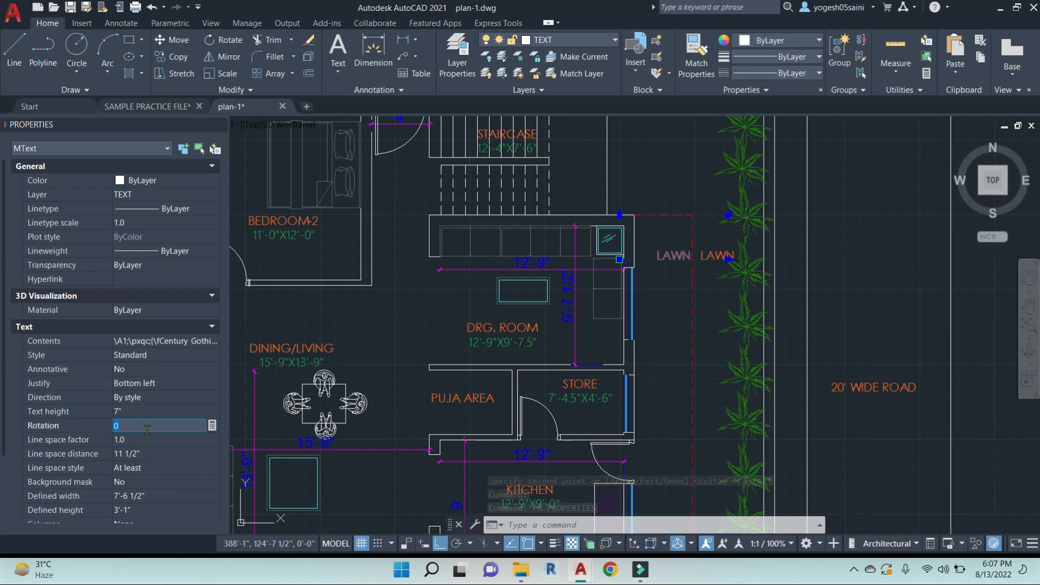
key(Return)
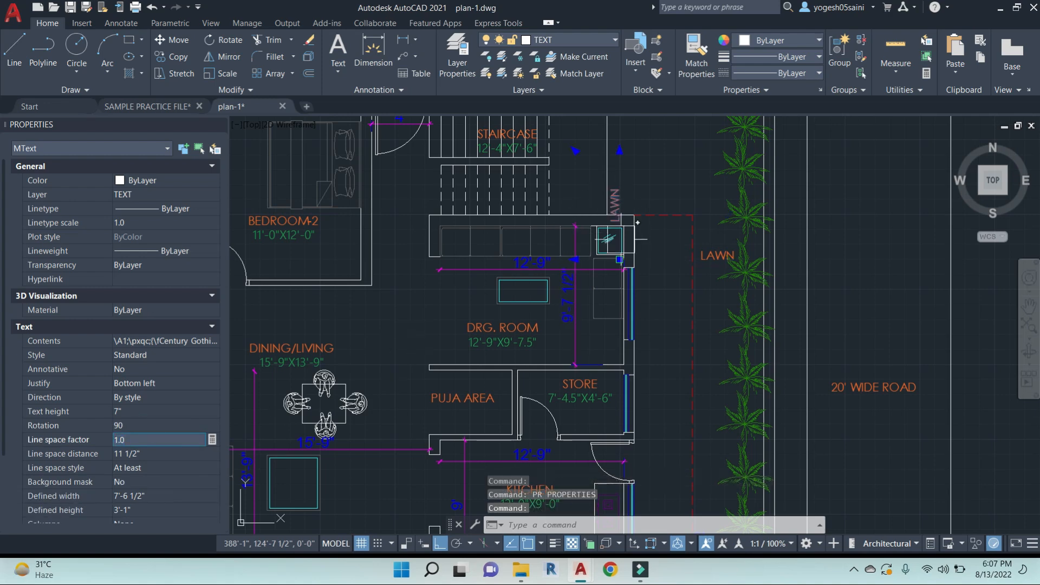
Move the rotated LAWN label down level with the Store and outward beside its outer wall
click(619, 259)
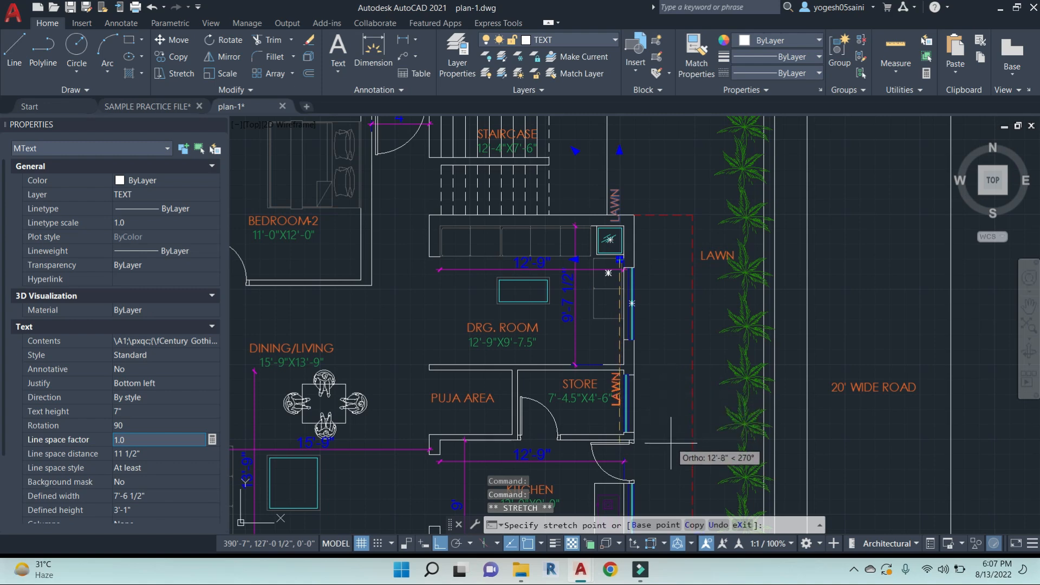
text(m)
key(space)
click(847, 307)
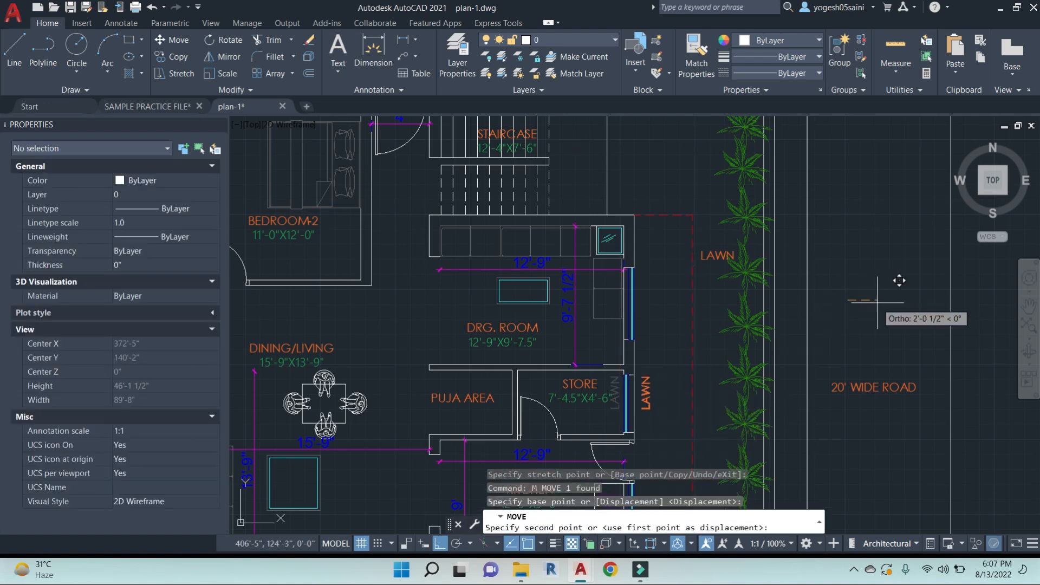
click(887, 304)
key(Escape)
Change the rotated label's text beside the Store to "4' WIDE BALCONY ABOVE"
middle_drag(671, 401, 564, 255)
scroll(553, 250, up, 4)
double_click(553, 250)
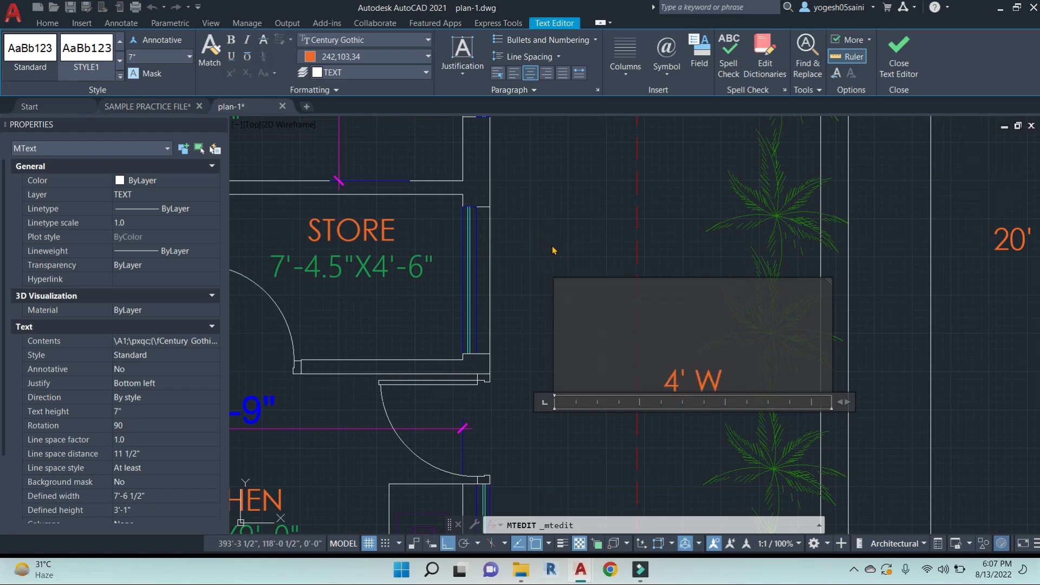
text(4' WIDE ROOF)
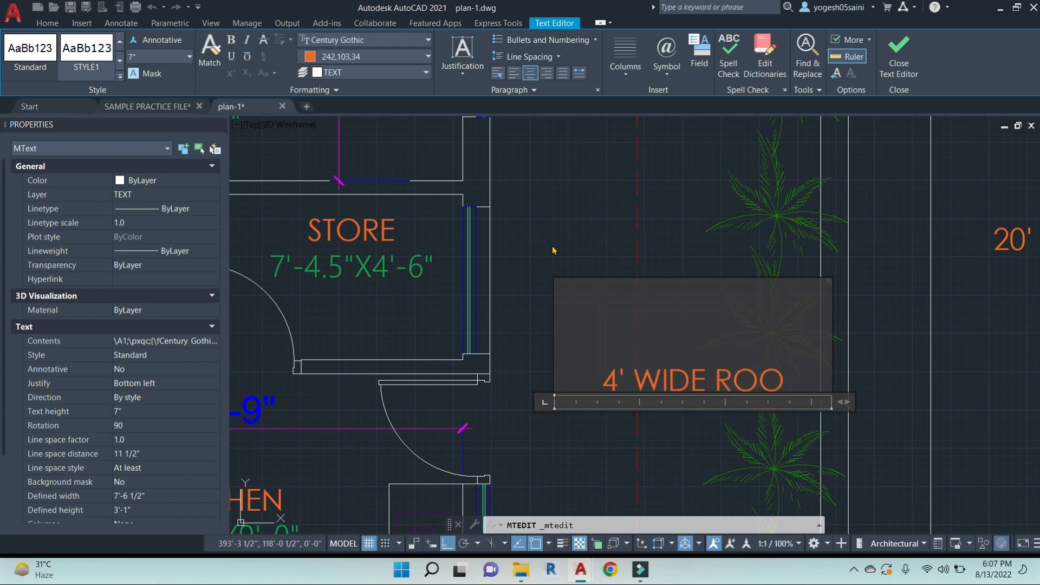
key(BackSpace)
key(BackSpace)
key(BackSpace)
key(BackSpace)
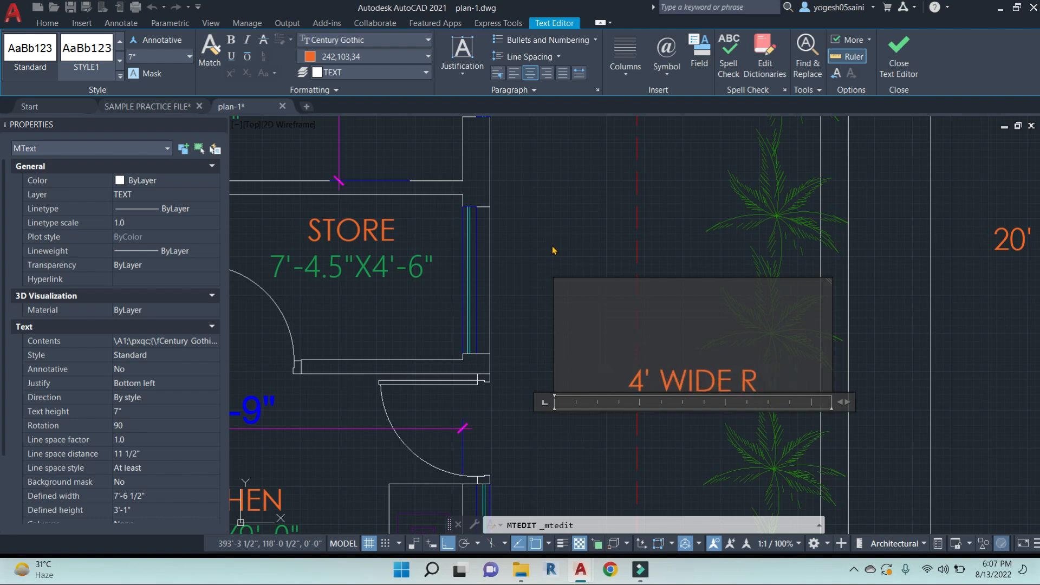
text(BAL)
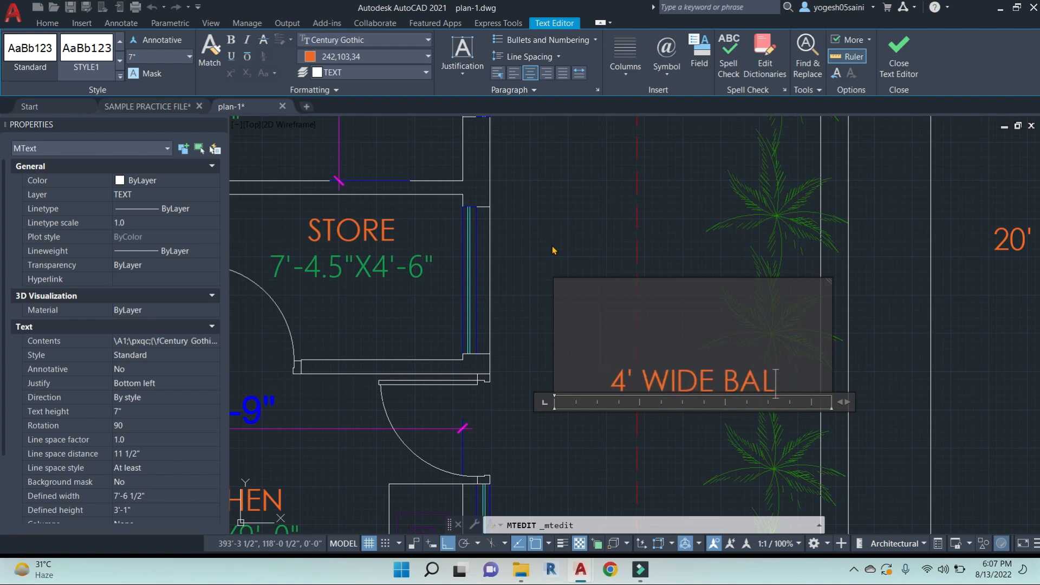
text(CONY ABOVE)
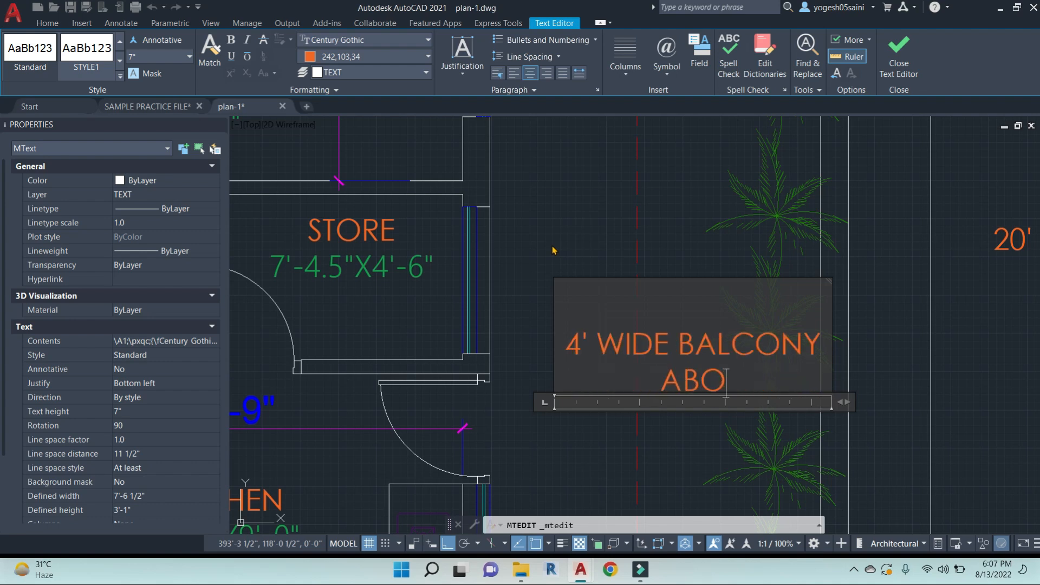
click(696, 196)
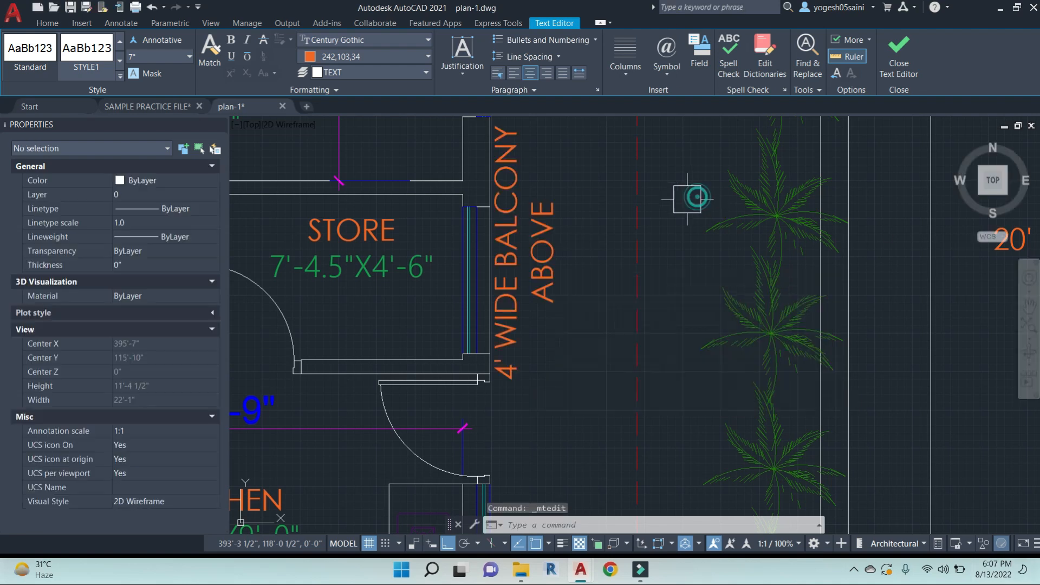
Try moving the balcony label beside the Store twice, undoing each move
key(Escape)
key(Escape)
click(541, 262)
text(m)
key(Return)
click(548, 406)
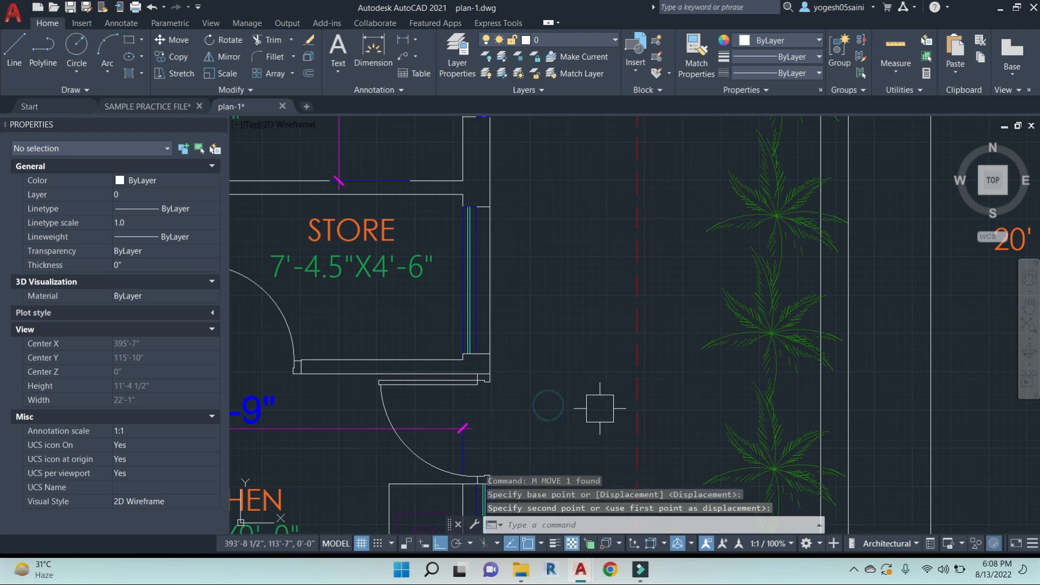
key(Escape)
key(ctrl+z)
click(541, 295)
text(m)
key(Return)
click(532, 423)
key(Escape)
key(ctrl+z)
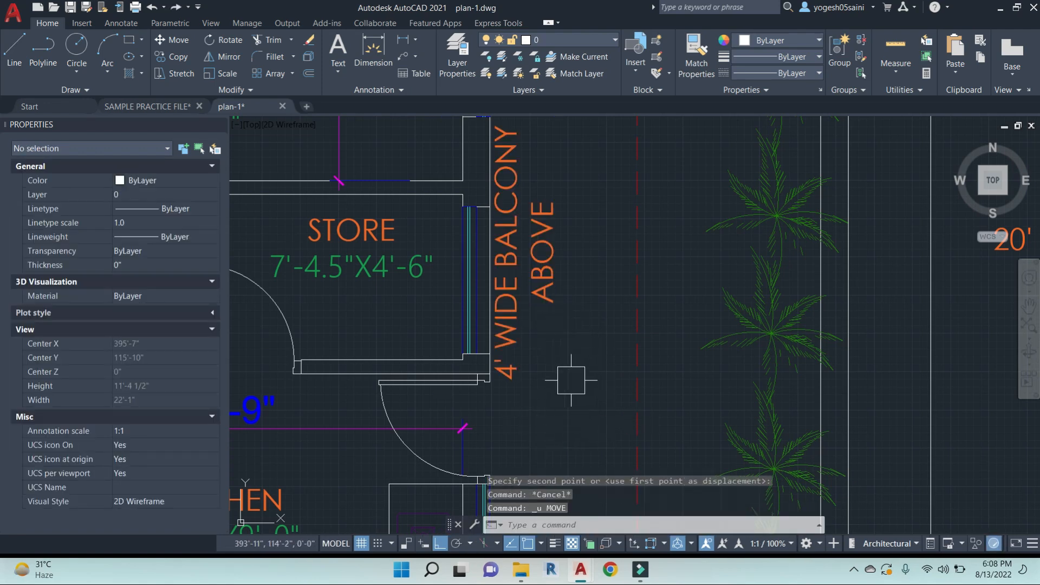
Move the balcony label beside the Store outward to the middle of the strip before the dashed line and save the drawing
click(554, 263)
scroll(349, 407, down, 4)
text(m)
key(Return)
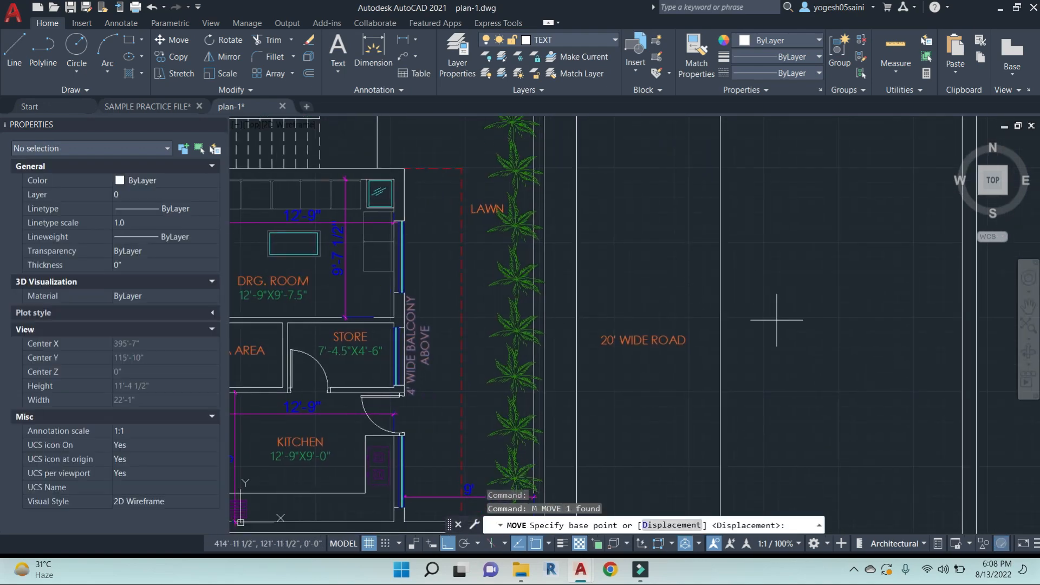
click(770, 322)
key(Escape)
scroll(462, 320, down, 4)
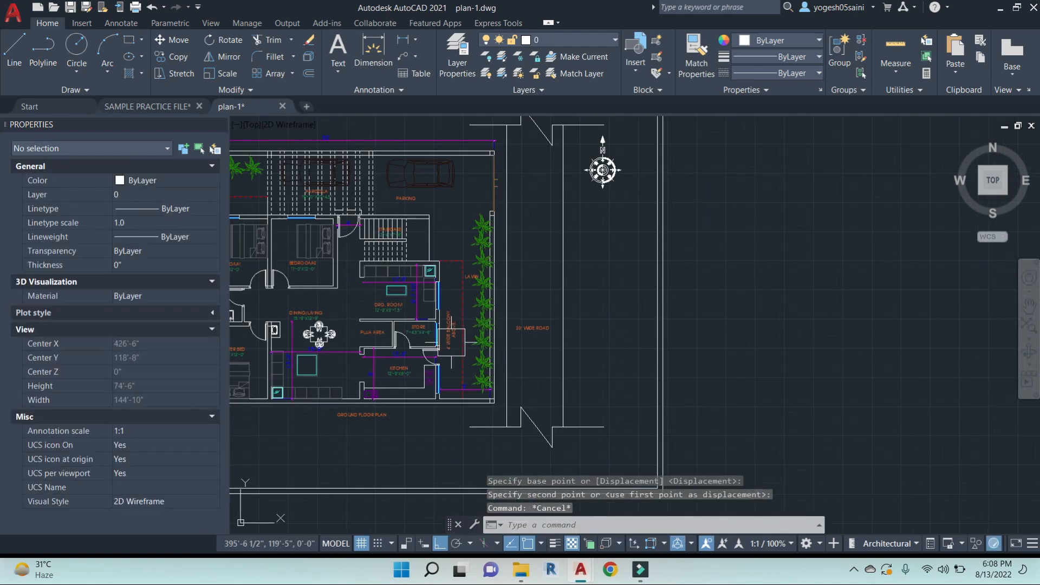
key(ctrl+s)
Copy the "4' WIDE BALCONY ABOVE" label beside the Store to the clipboard
scroll(452, 335, up, 4)
click(450, 323)
text(c)
key(BackSpace)
key(ctrl+c)
scroll(446, 313, down, 5)
middle_drag(446, 313, 589, 336)
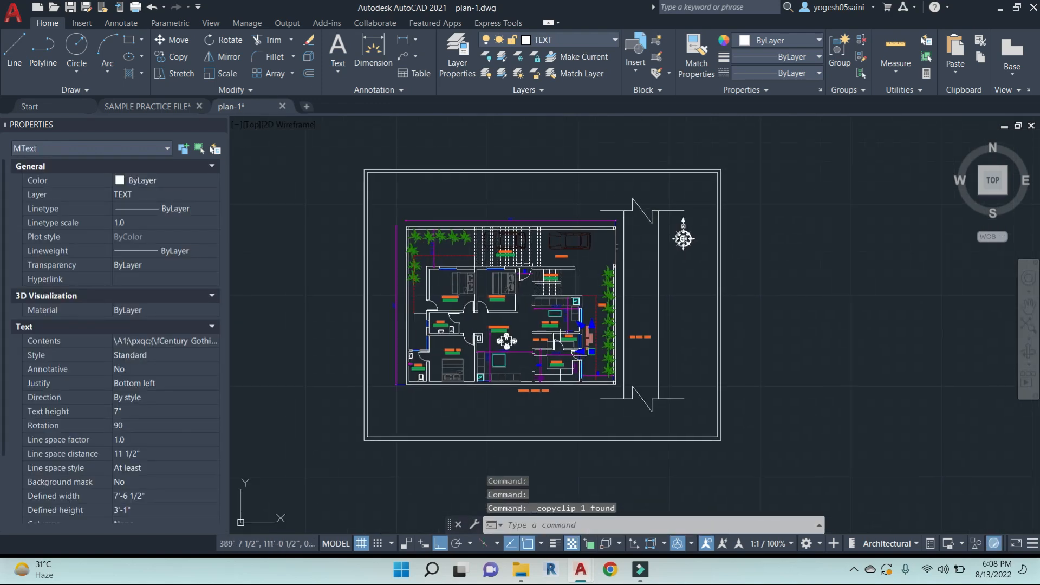
Paste the copied balcony label into the strip between Bedroom-1's outer wall and the dashed line, and save the drawing
key(ctrl+v)
scroll(438, 314, up, 5)
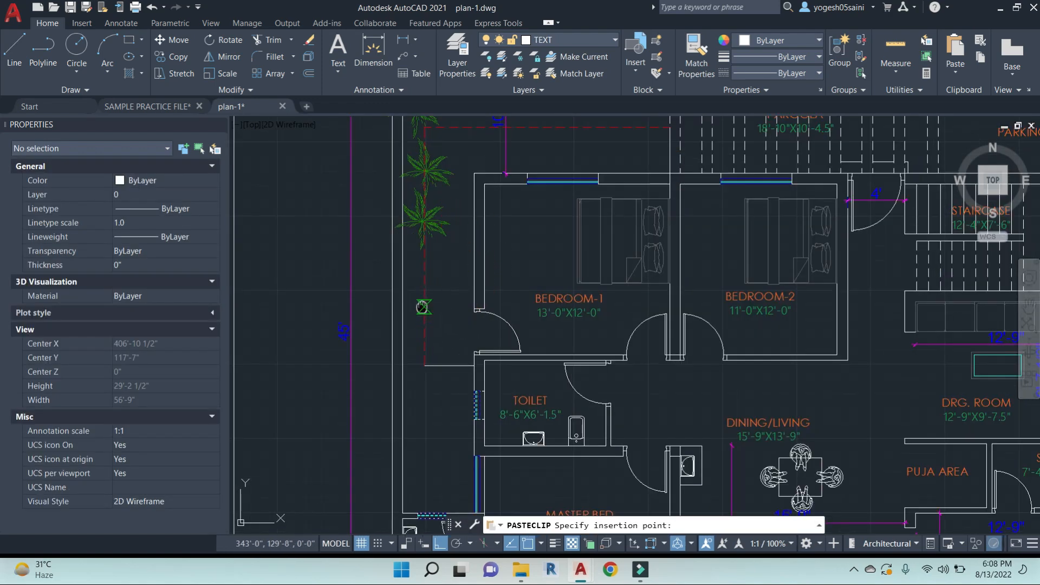
scroll(424, 364, up, 2)
click(411, 455)
right_click(401, 467)
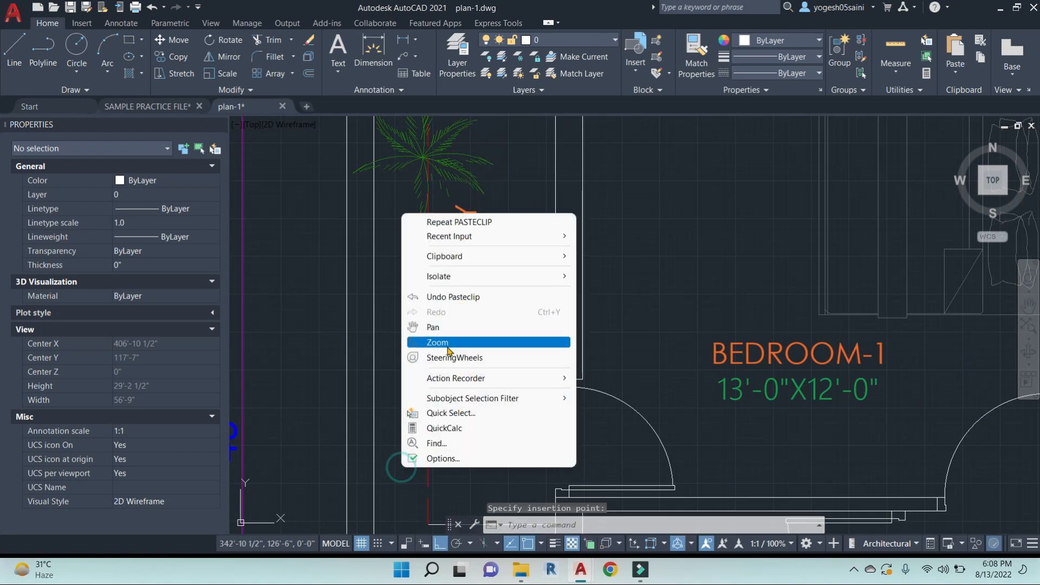
key(Escape)
scroll(701, 203, down, 7)
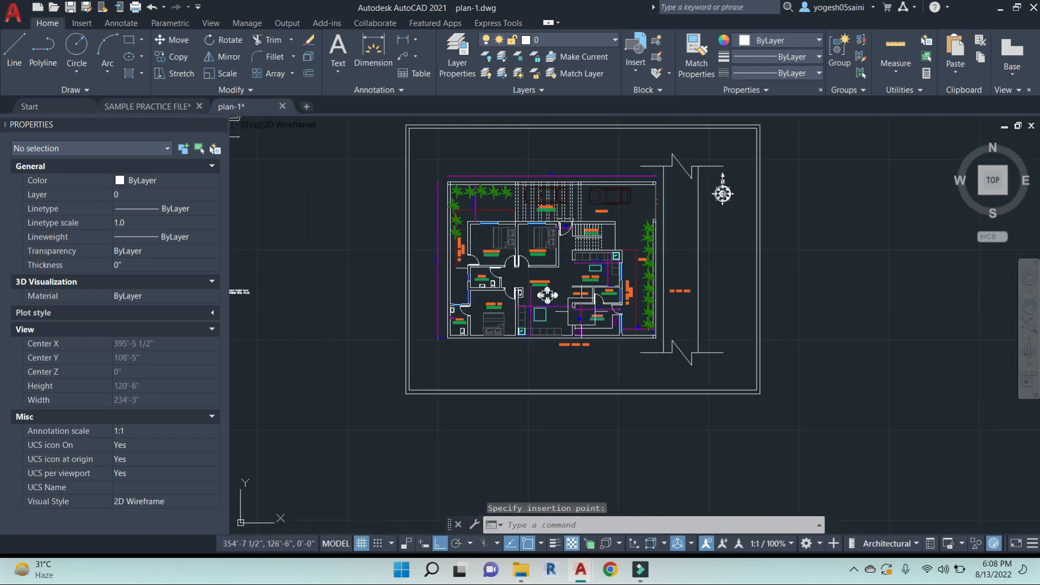
key(Escape)
key(Escape)
key(ctrl+s)
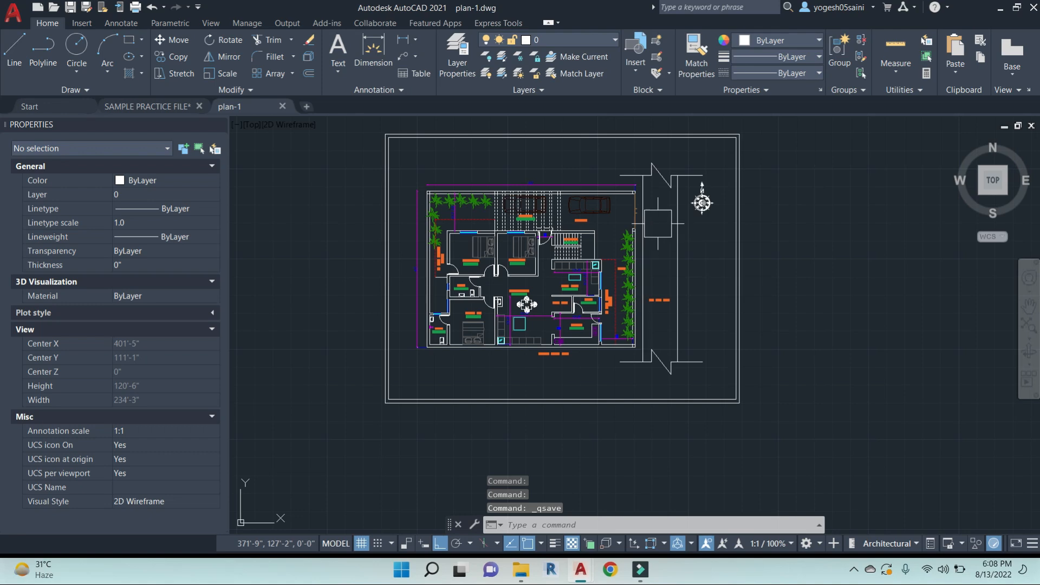
Examine the finished plan around the parking, staircase, entrance, drawing room and Bedroom-2
scroll(633, 213, up, 4)
scroll(634, 182, down, 4)
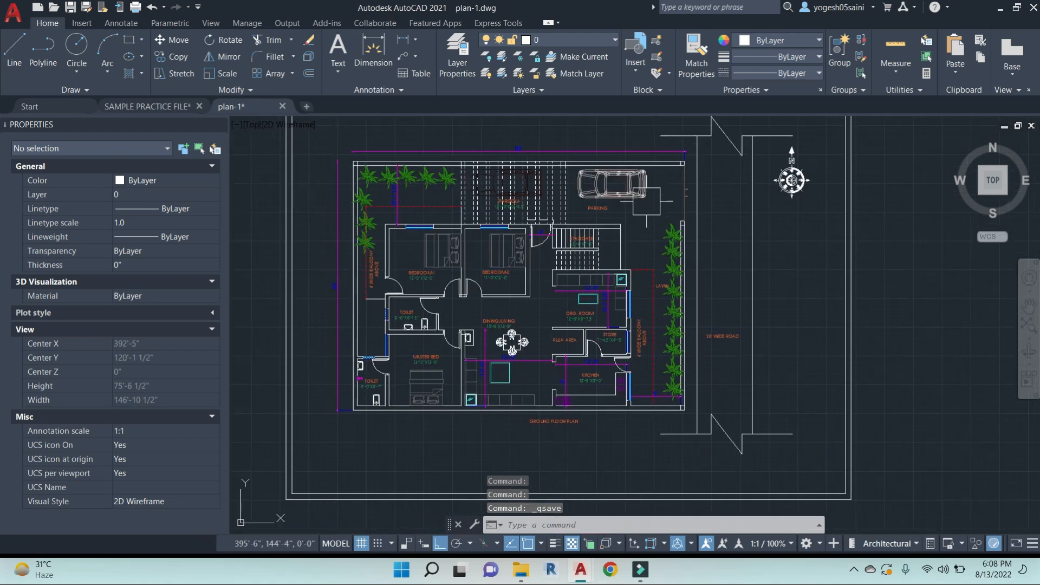
scroll(545, 239, up, 2)
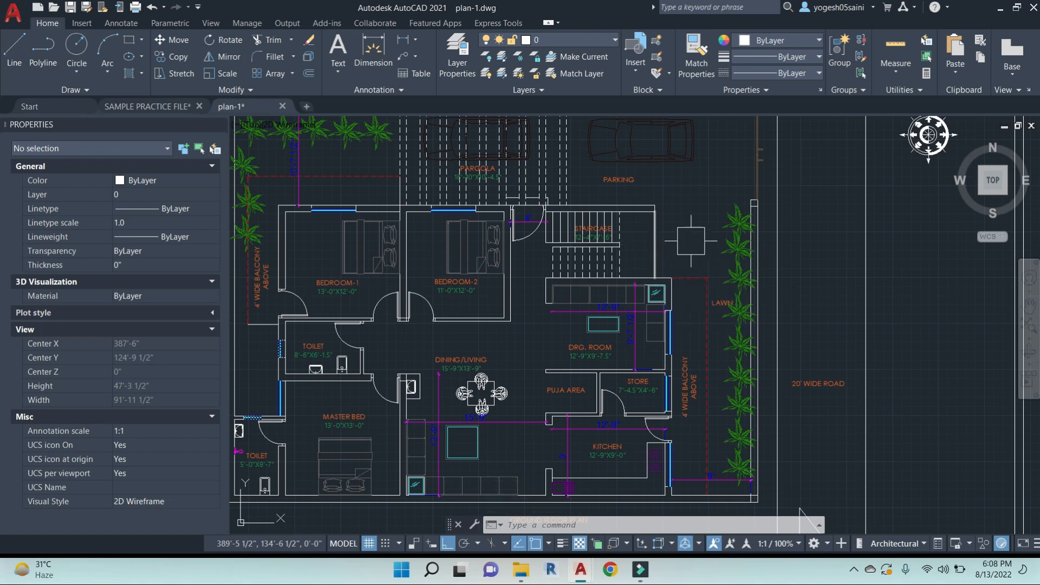
scroll(648, 244, up, 2)
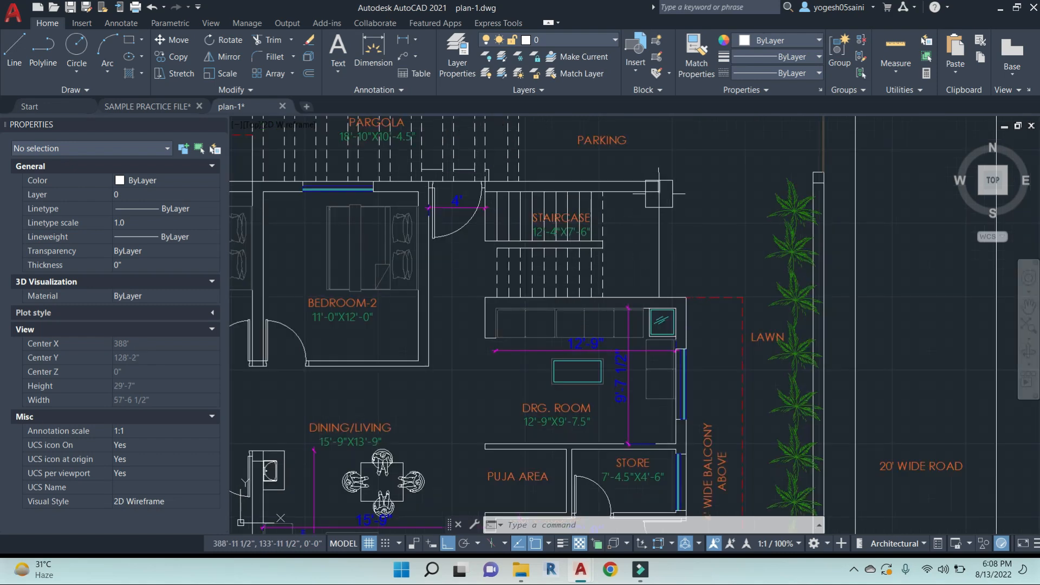
scroll(449, 349, up, 4)
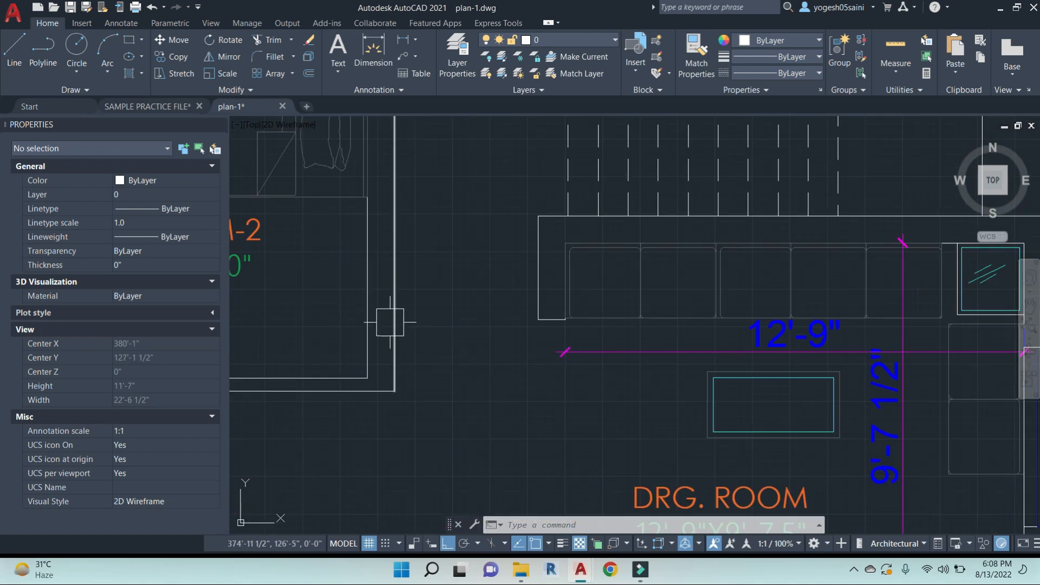
scroll(524, 315, down, 6)
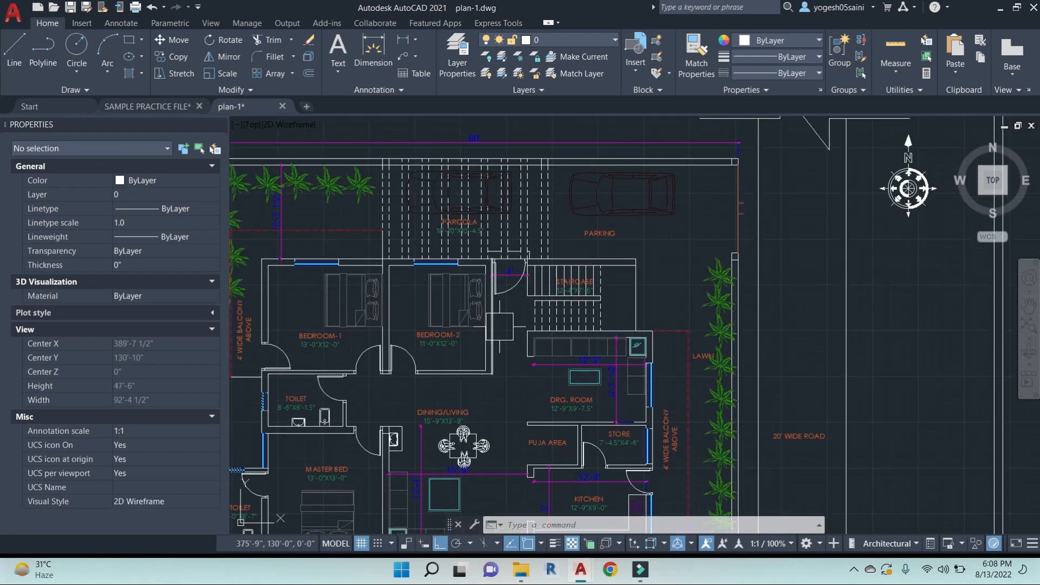
middle_drag(565, 298, 599, 219)
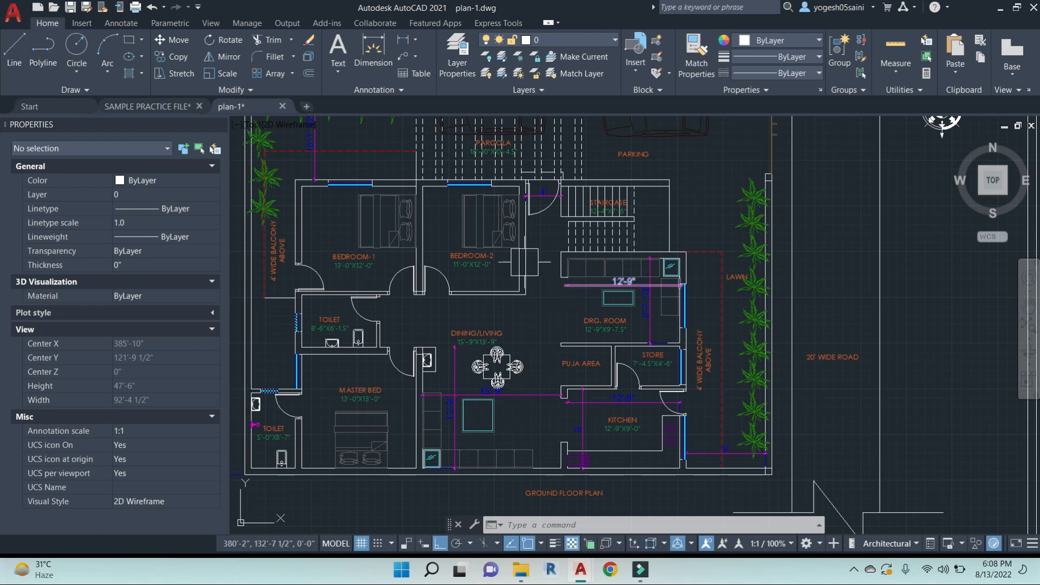
scroll(547, 192, up, 2)
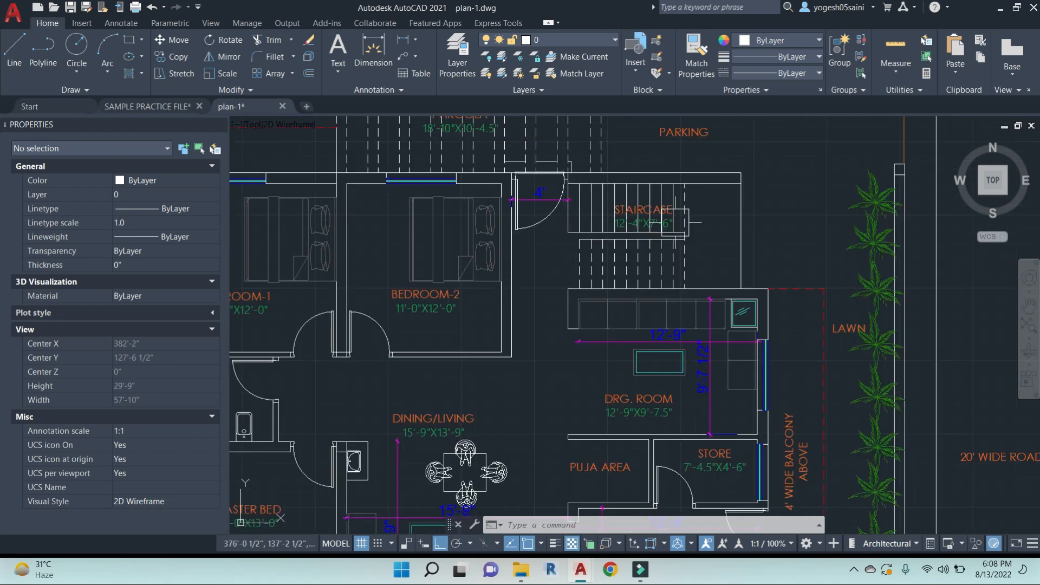
scroll(680, 223, down, 4)
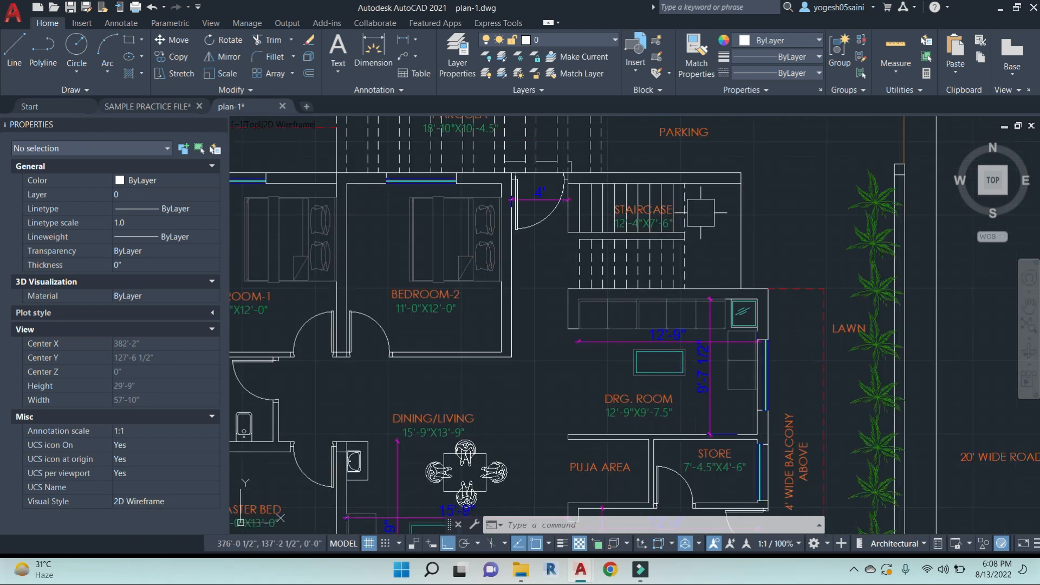
scroll(601, 208, up, 4)
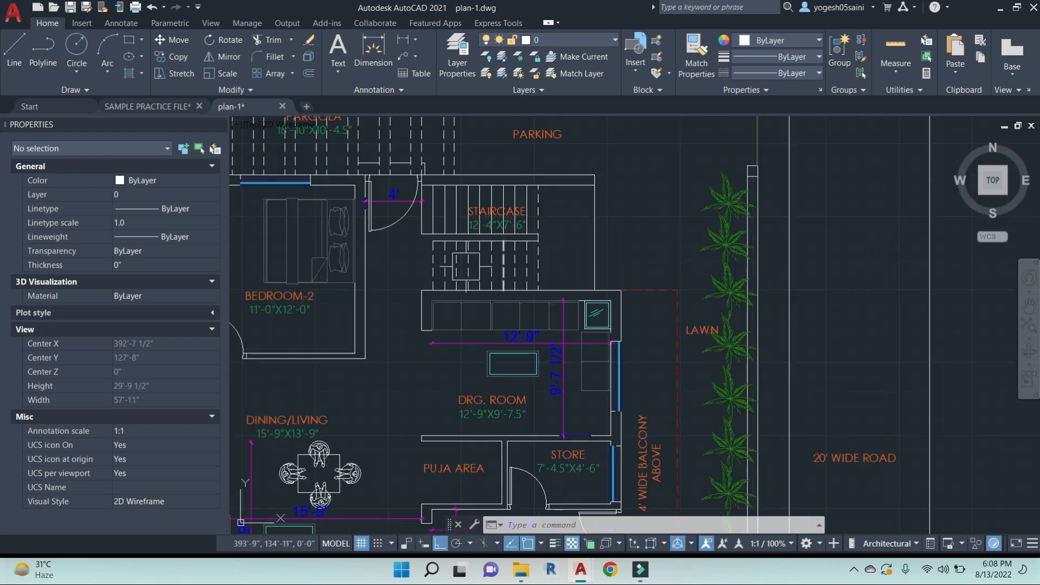
scroll(688, 145, down, 4)
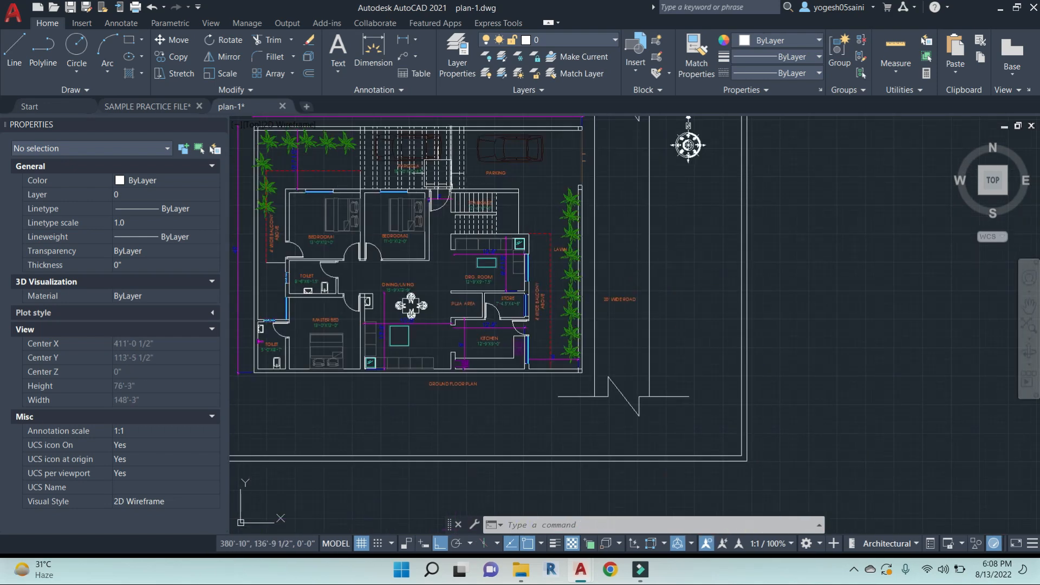
Save the drawing with the whole bordered plan in view
key(ctrl+s)
scroll(620, 316, down, 2)
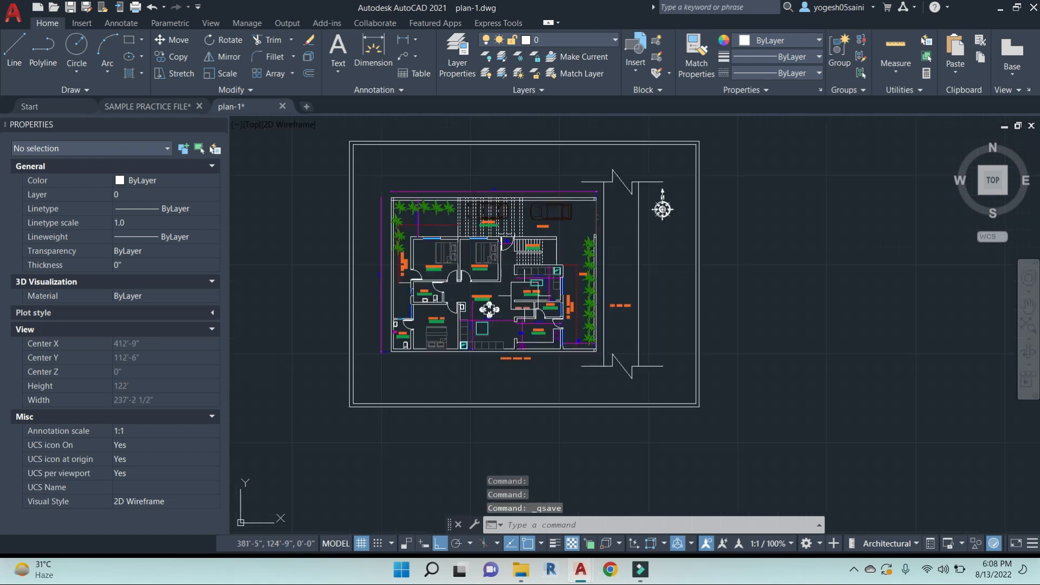
middle_drag(537, 300, 601, 317)
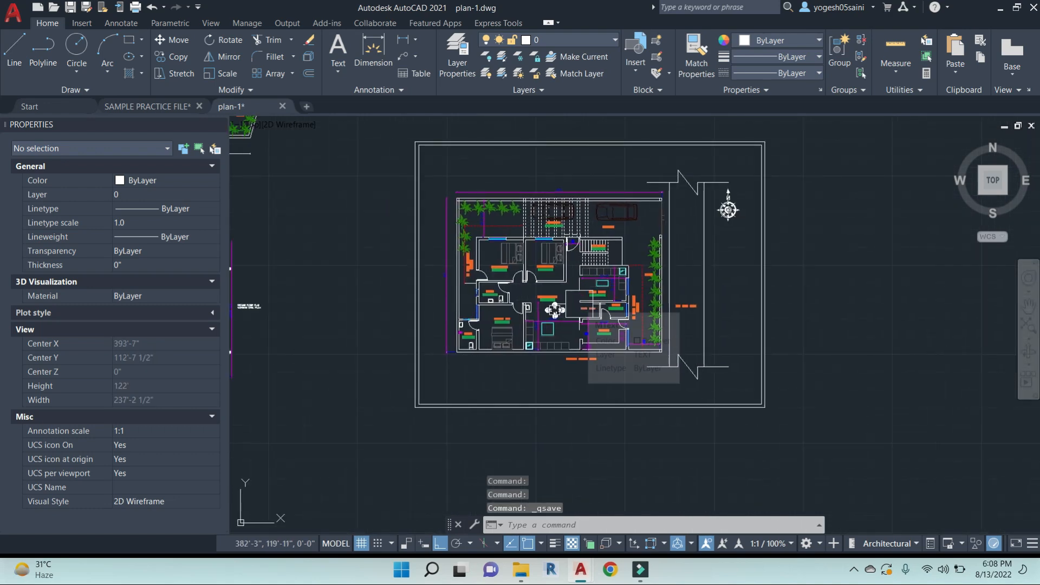
key(Escape)
key(Escape)
key(Escape)
text(s)
key(Return)
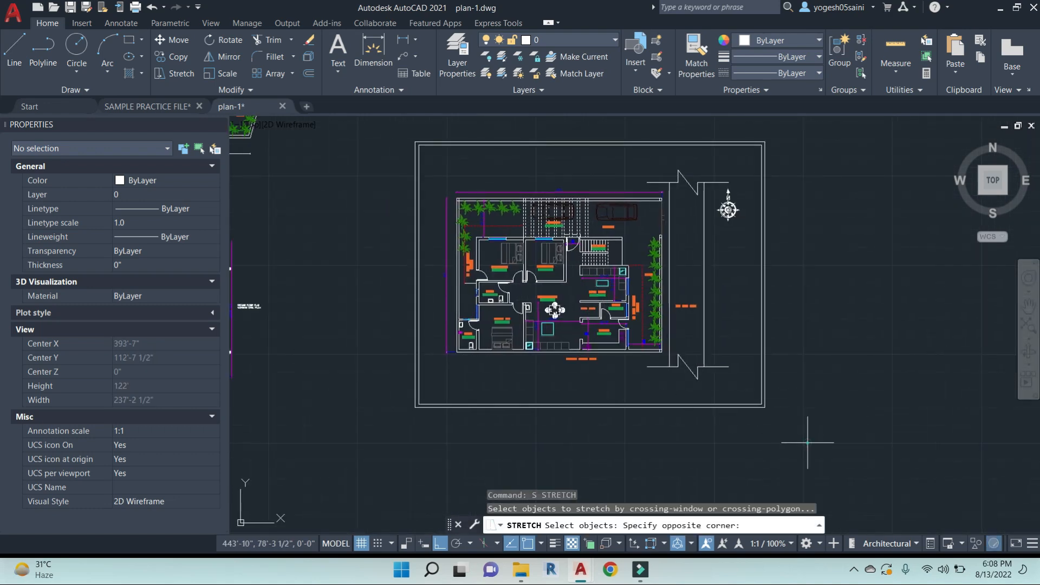
click(820, 457)
click(386, 141)
right_click(910, 450)
right_click(911, 452)
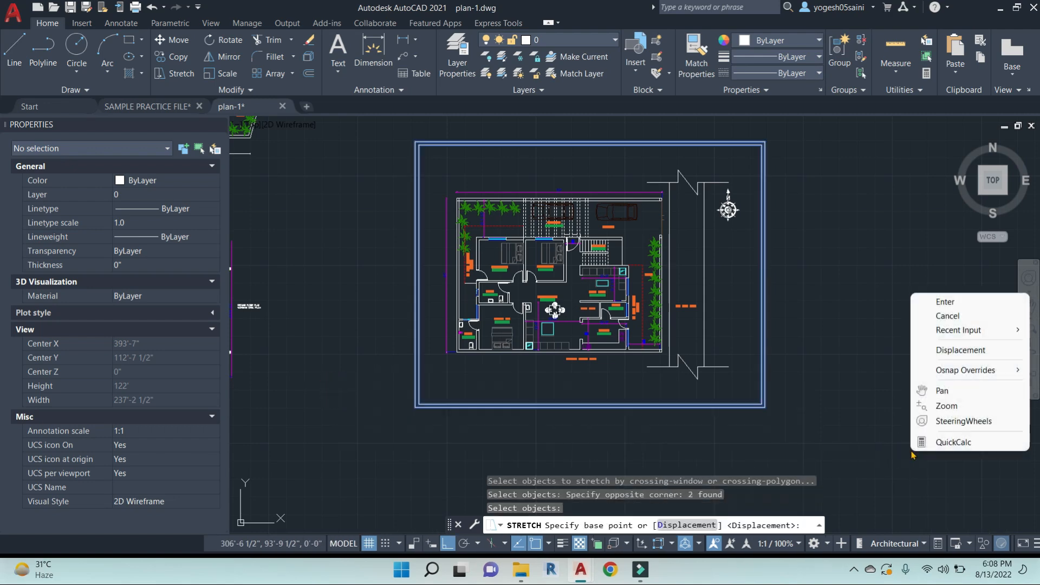
key(Escape)
key(Escape)
key(Escape)
Stretch the lower edge of the double border frame upward, closer to the ground floor plan
text(s)
key(Return)
click(857, 454)
click(320, 386)
right_click(932, 449)
click(932, 448)
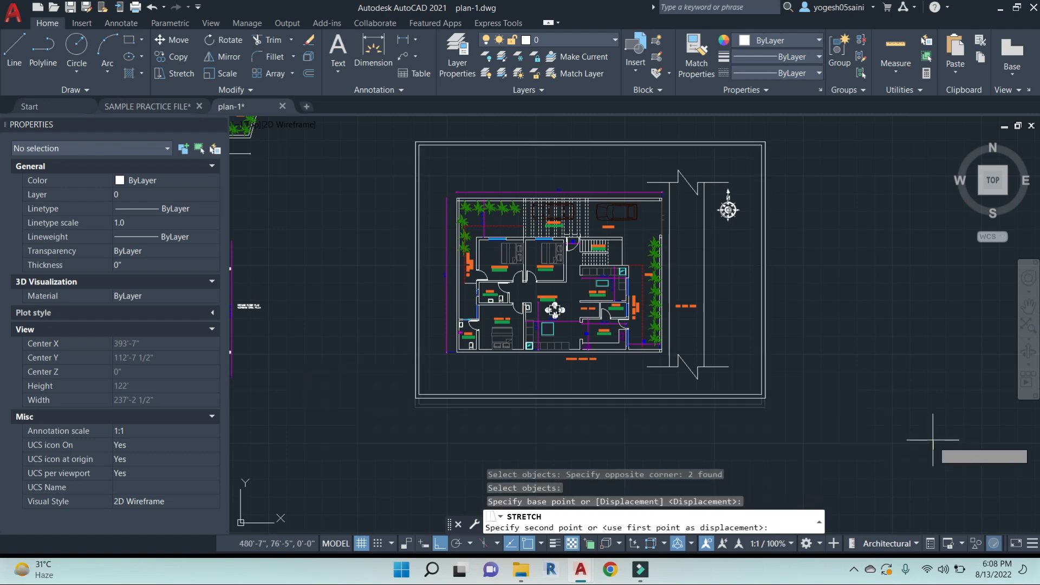